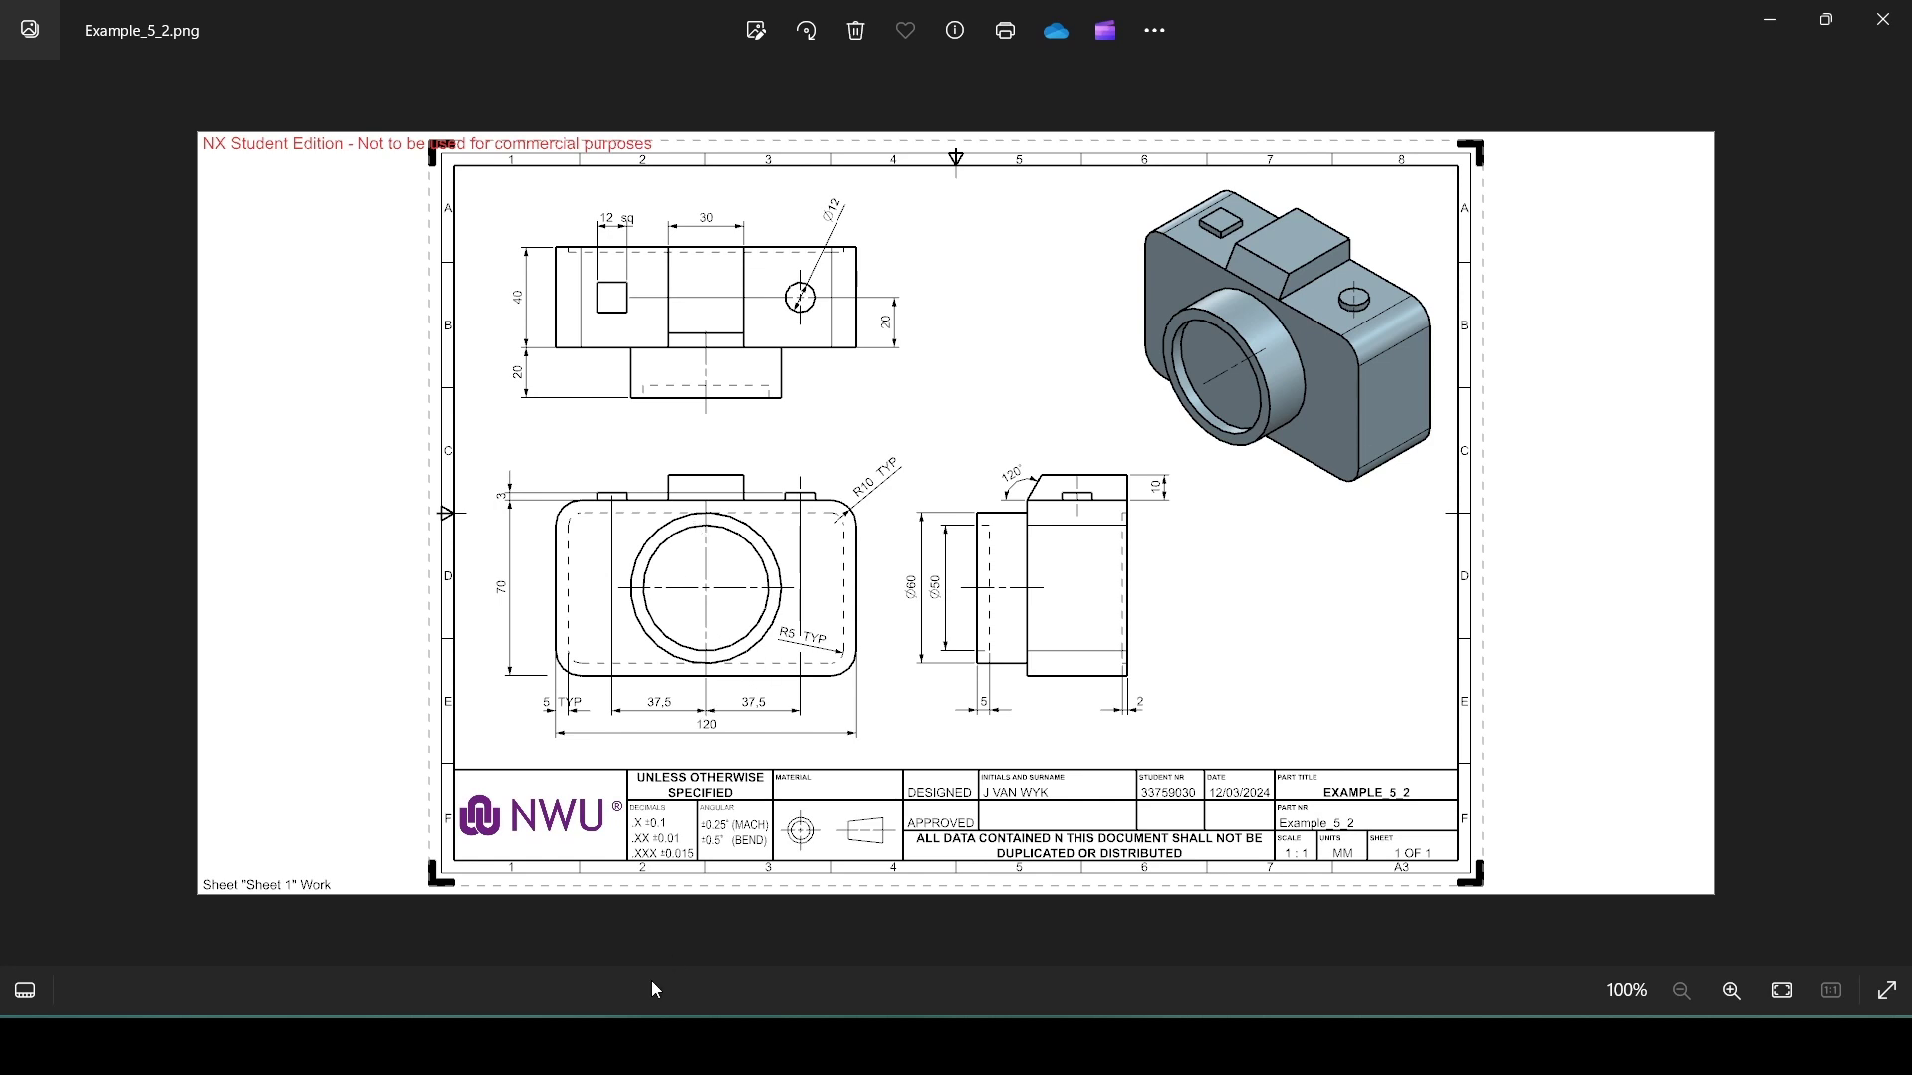
Switch to NX and create a new sketch on the Front plane.
{"action": "left_click", "coordinate": [651, 1045]}
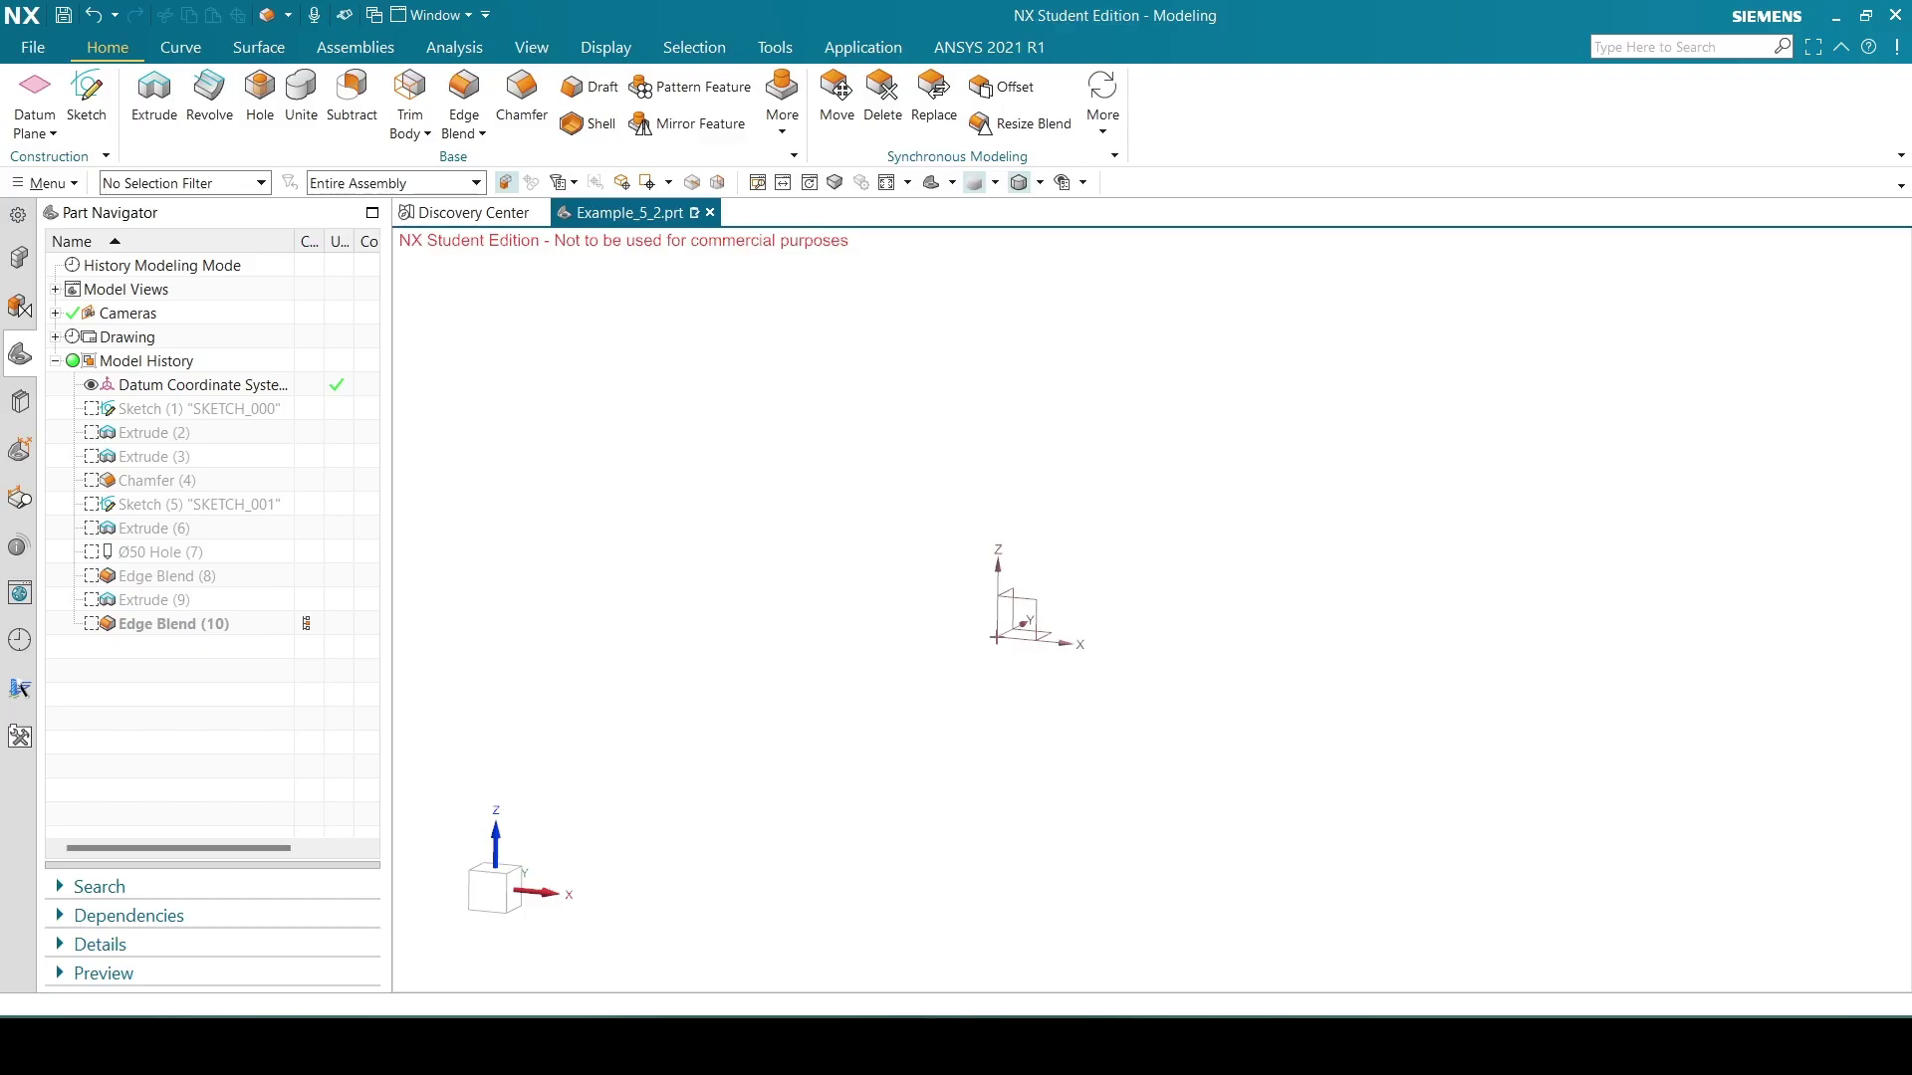
{"action": "left_click", "coordinate": [86, 92]}
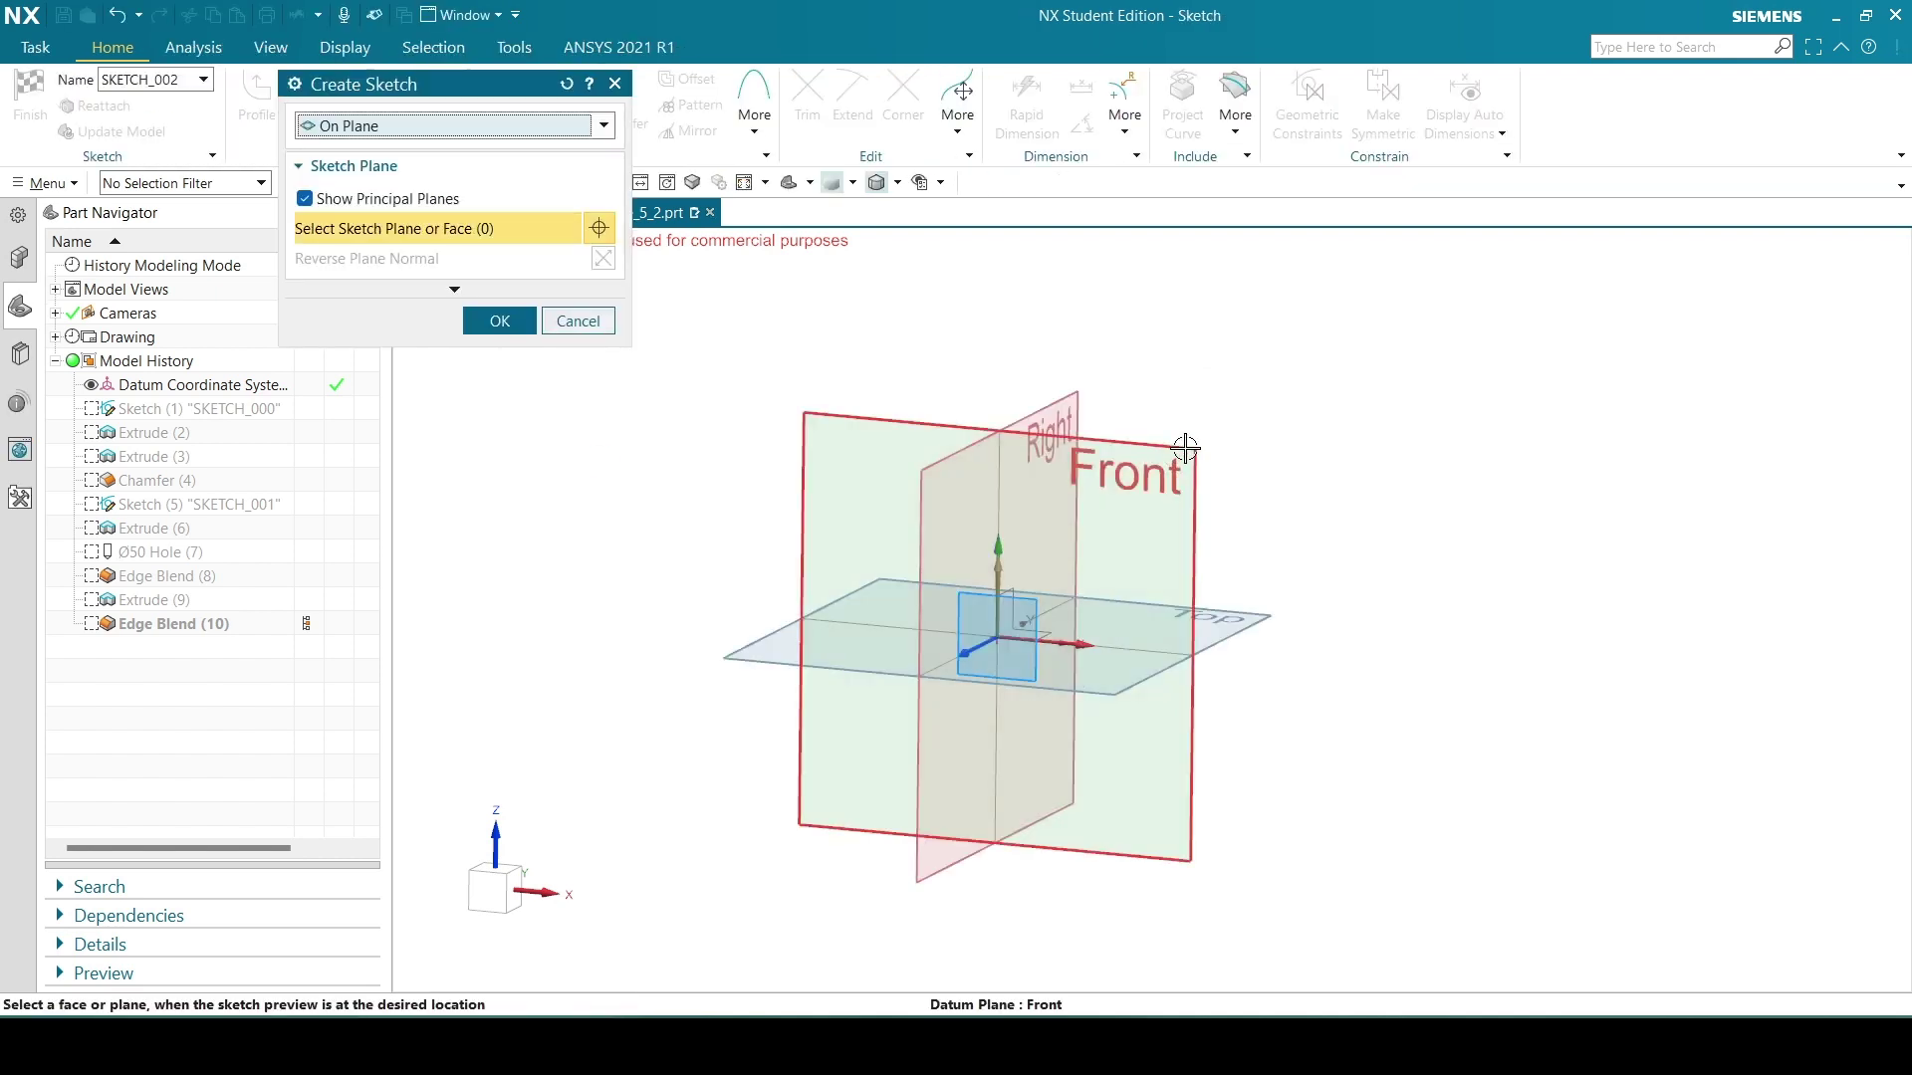
{"action": "left_click", "coordinate": [1182, 444]}
{"action": "left_click", "coordinate": [498, 321]}
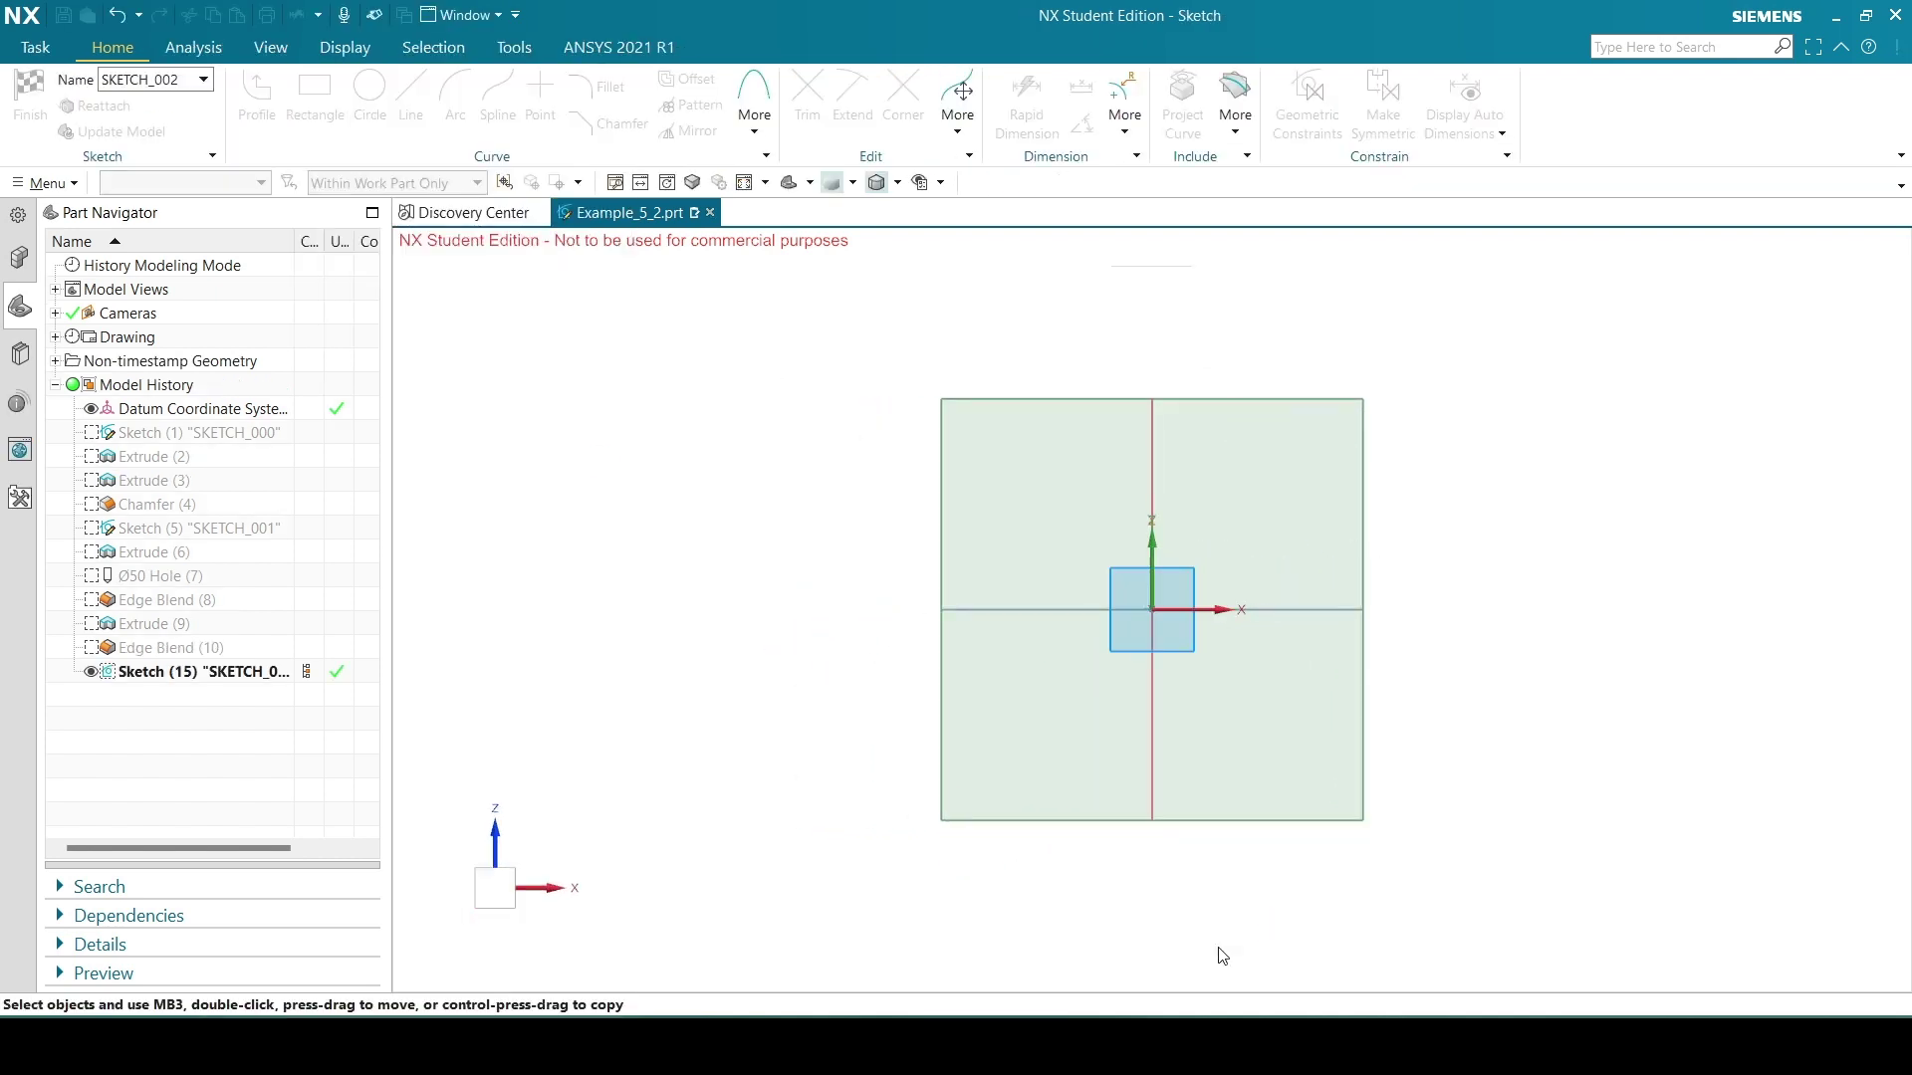
Draw a rectangle 120 mm wide and 70 mm high, centred on the sketch origin and aligned with the horizontal axis.
{"action": "left_click", "coordinate": [1133, 1046]}
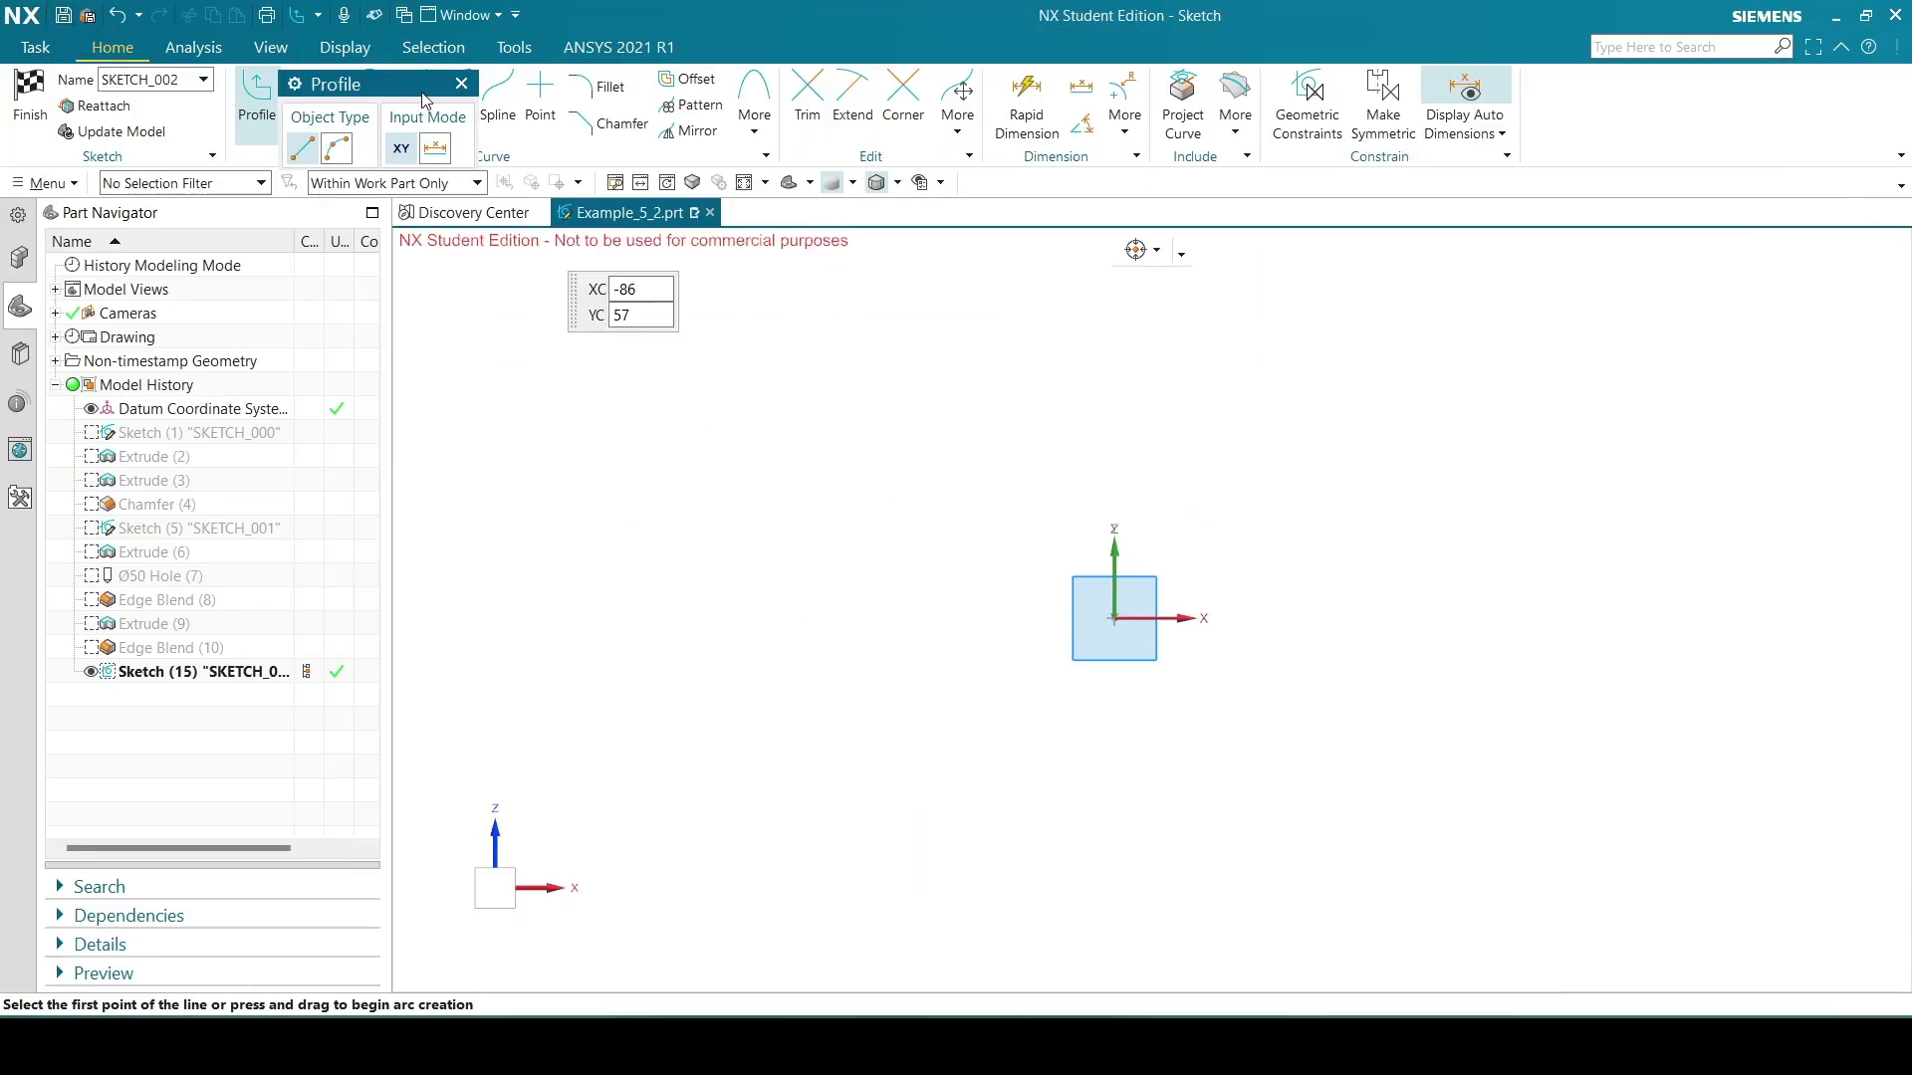
{"action": "left_click", "coordinate": [460, 83]}
{"action": "left_click", "coordinate": [317, 99]}
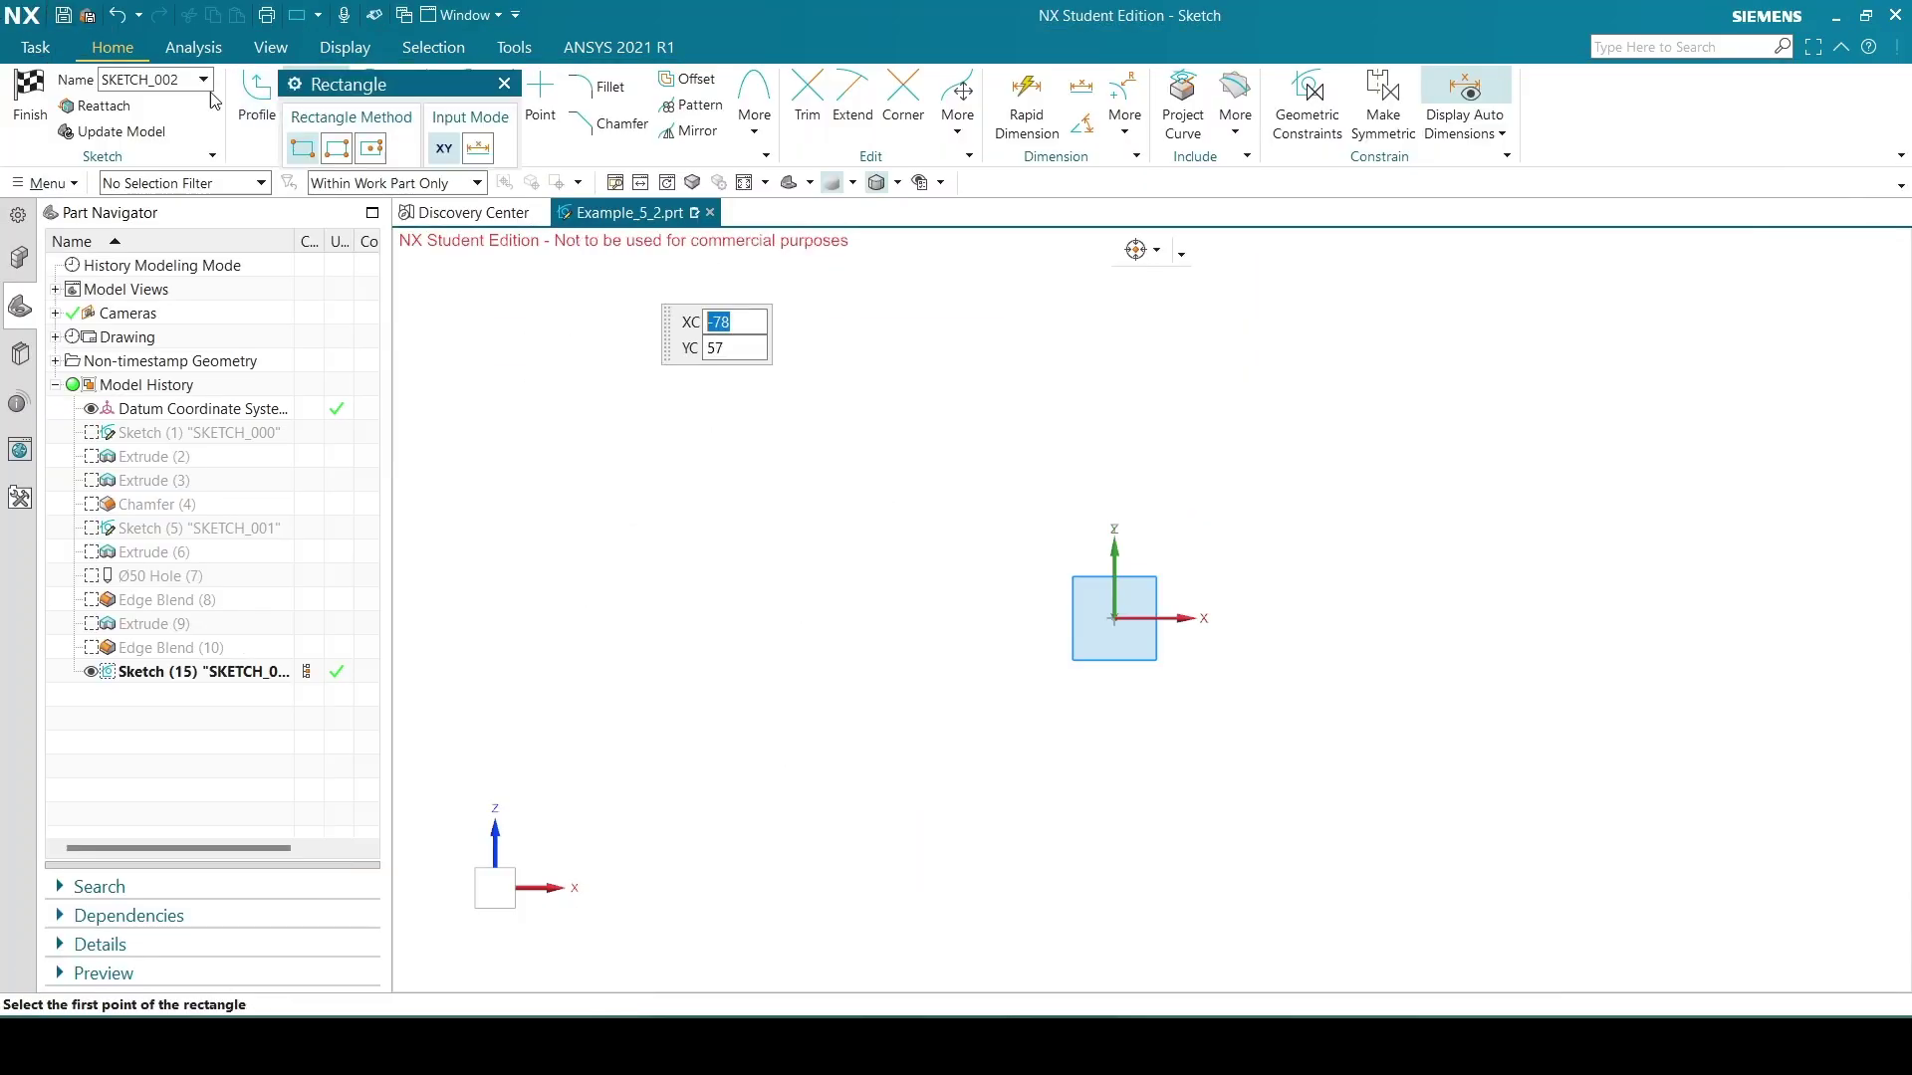
{"action": "left_click", "coordinate": [371, 148]}
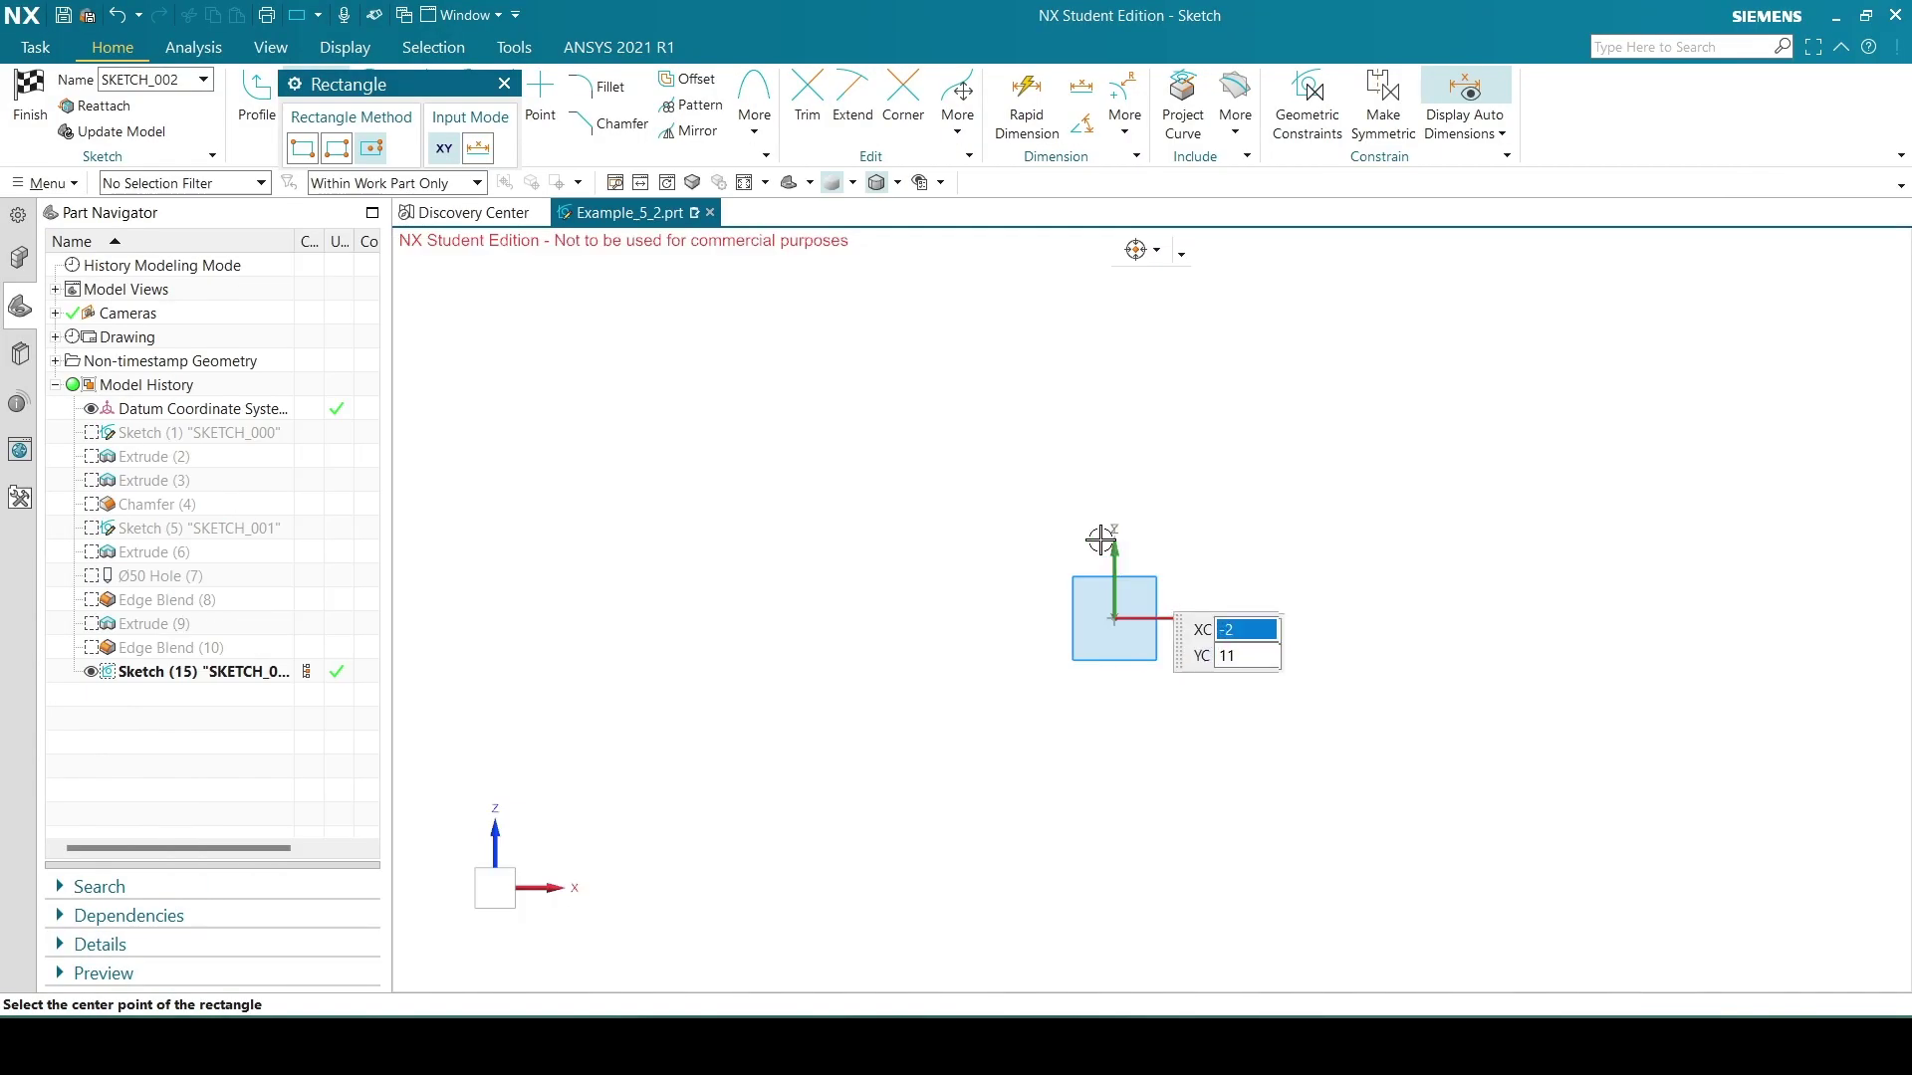
{"action": "left_click", "coordinate": [1114, 618]}
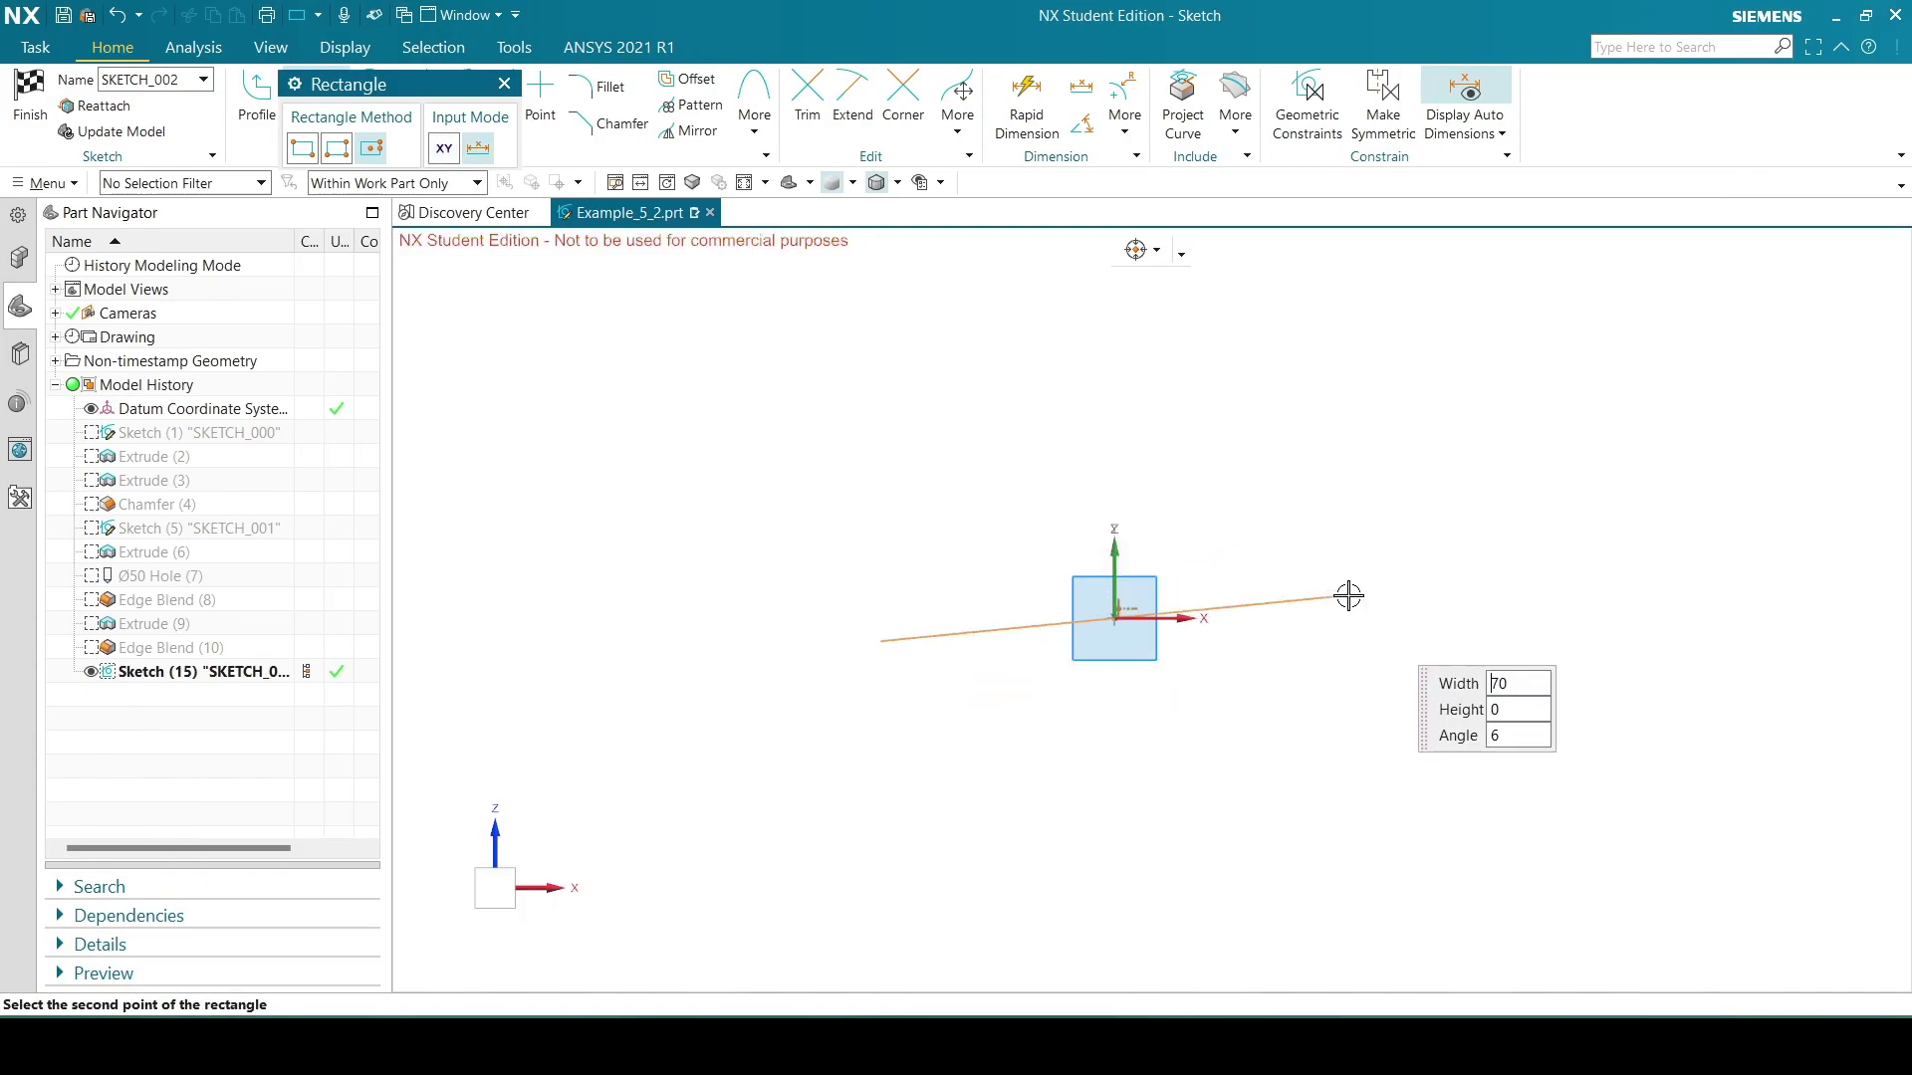
{"action": "type", "text": "120"}
{"action": "key", "text": "Tab"}
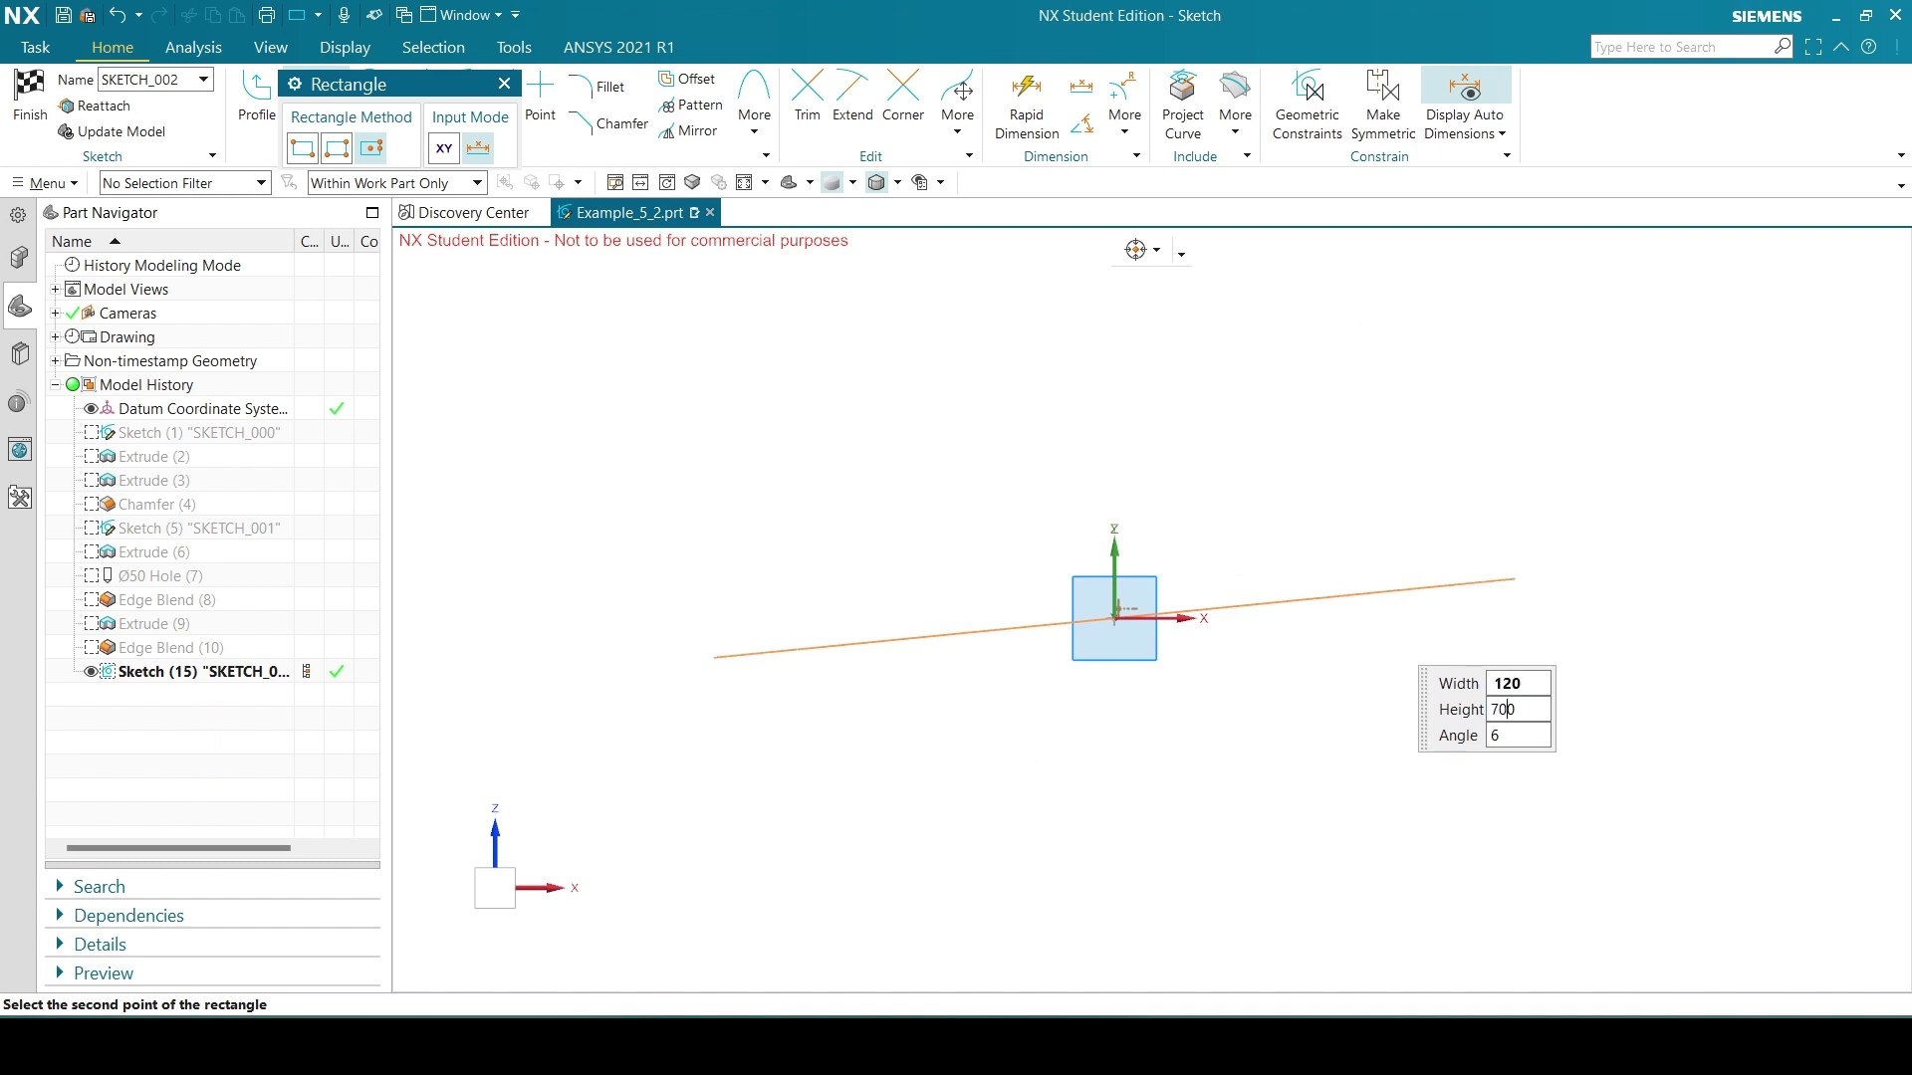
{"action": "type", "text": "70"}
{"action": "key", "text": "Tab"}
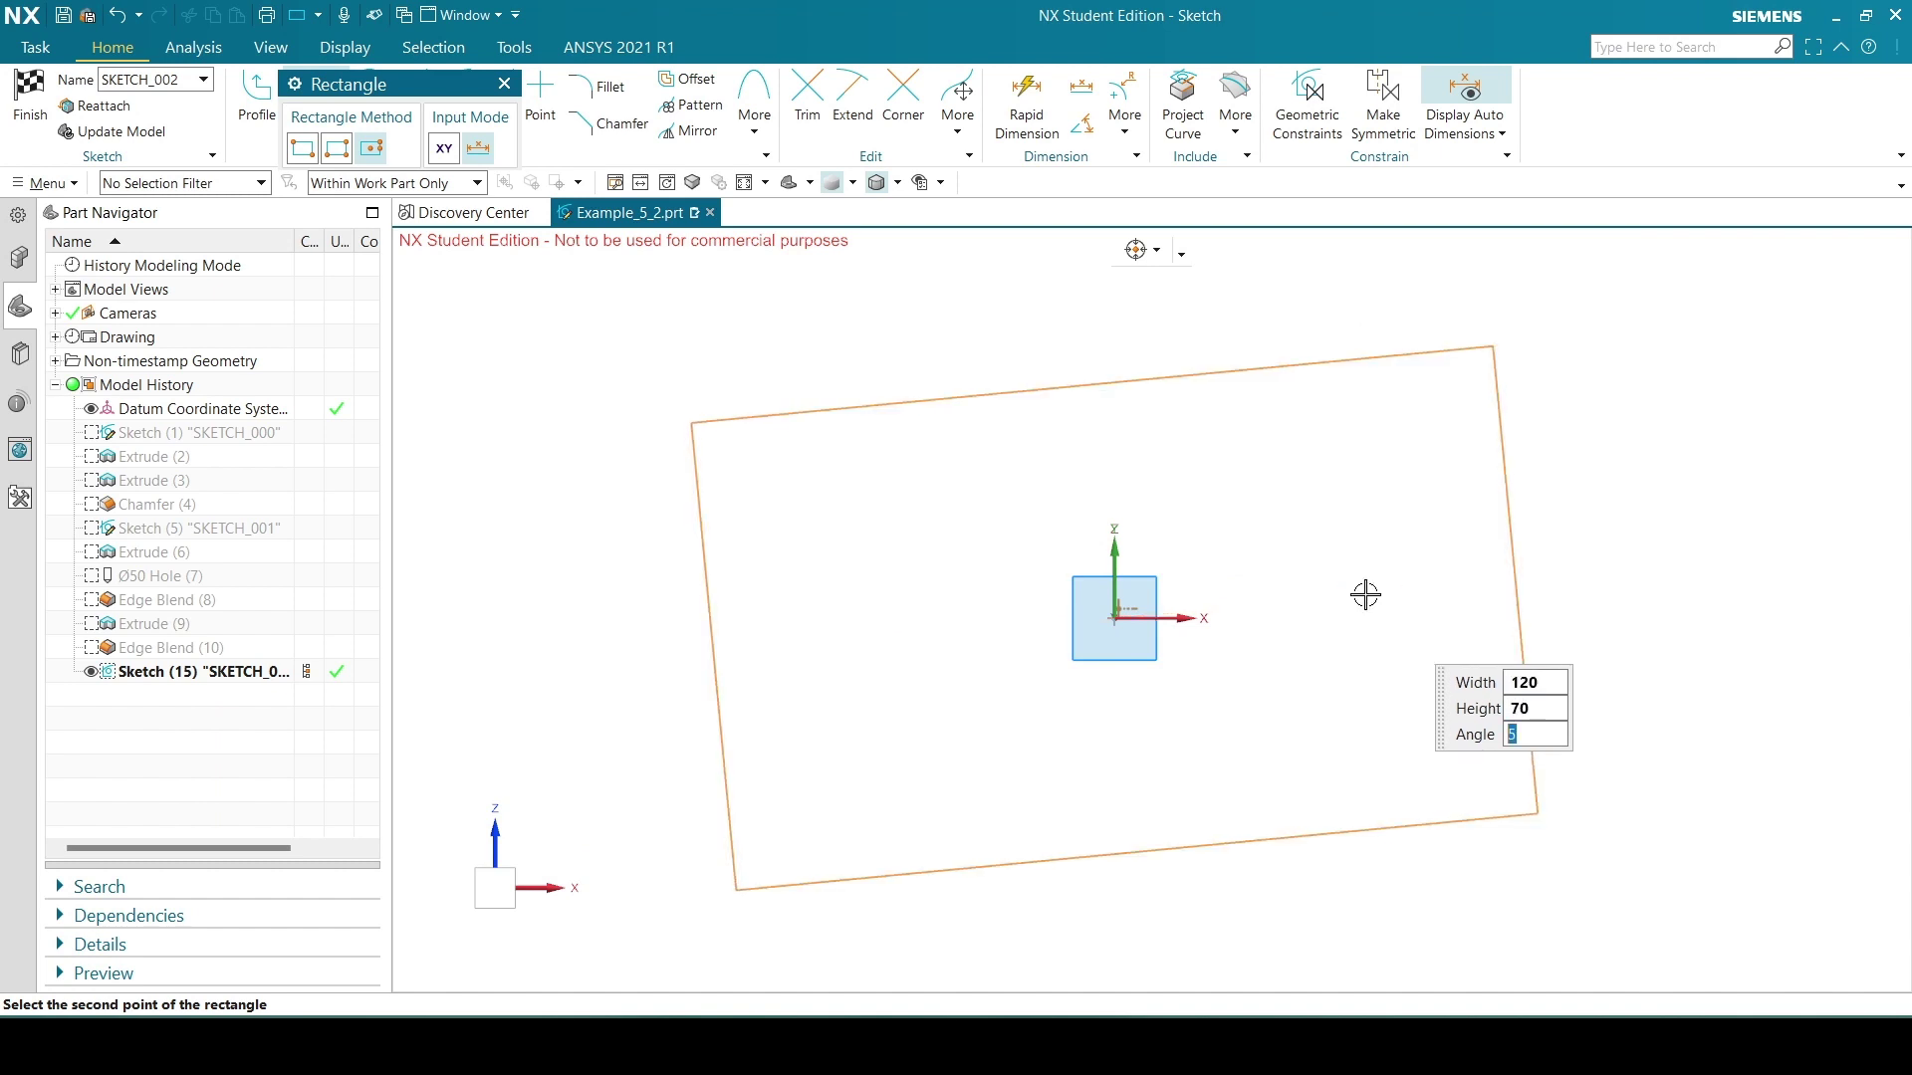
{"action": "left_click", "coordinate": [1355, 619]}
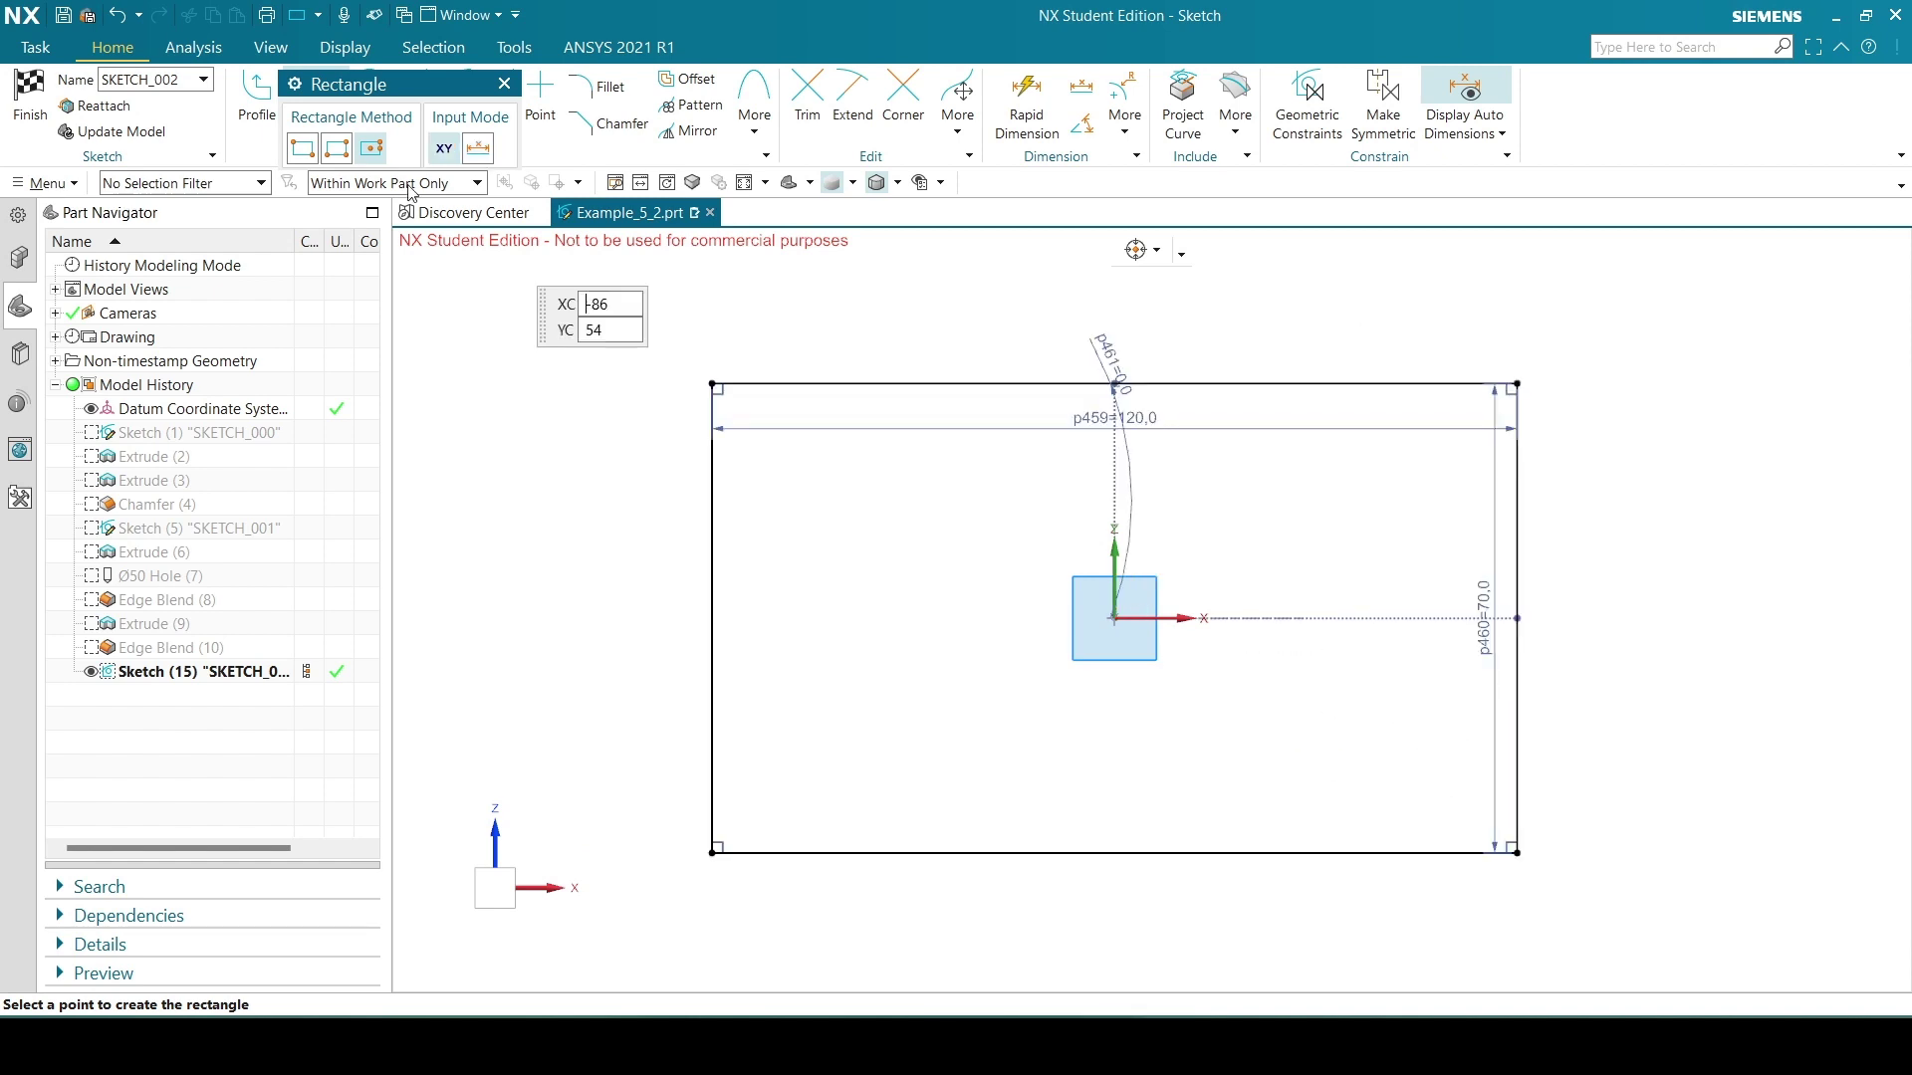
{"action": "left_click", "coordinate": [504, 84]}
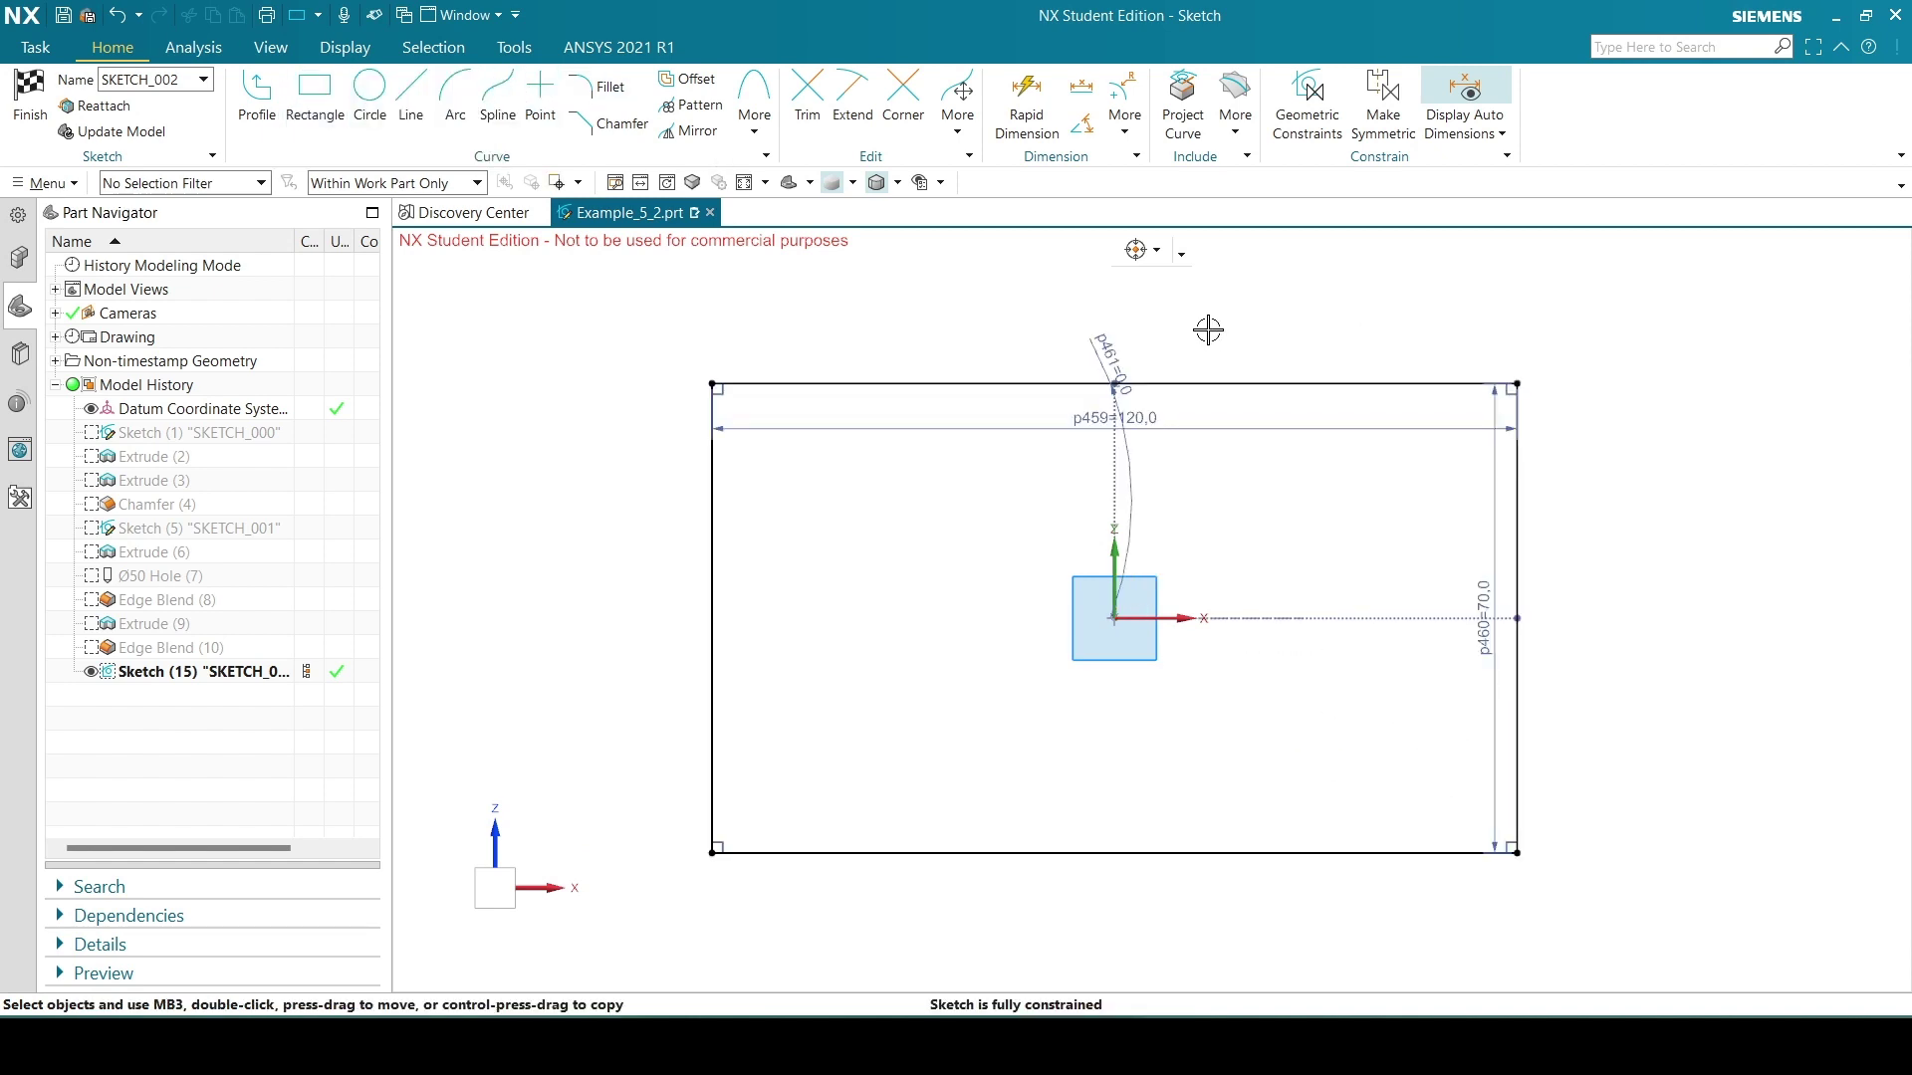
Delete the rectangle's angular dimension and constrain its top edge to be horizontal.
{"action": "left_click_drag", "start_coordinate": [1140, 360], "coordinate": [1330, 533]}
{"action": "left_click", "coordinate": [1331, 532]}
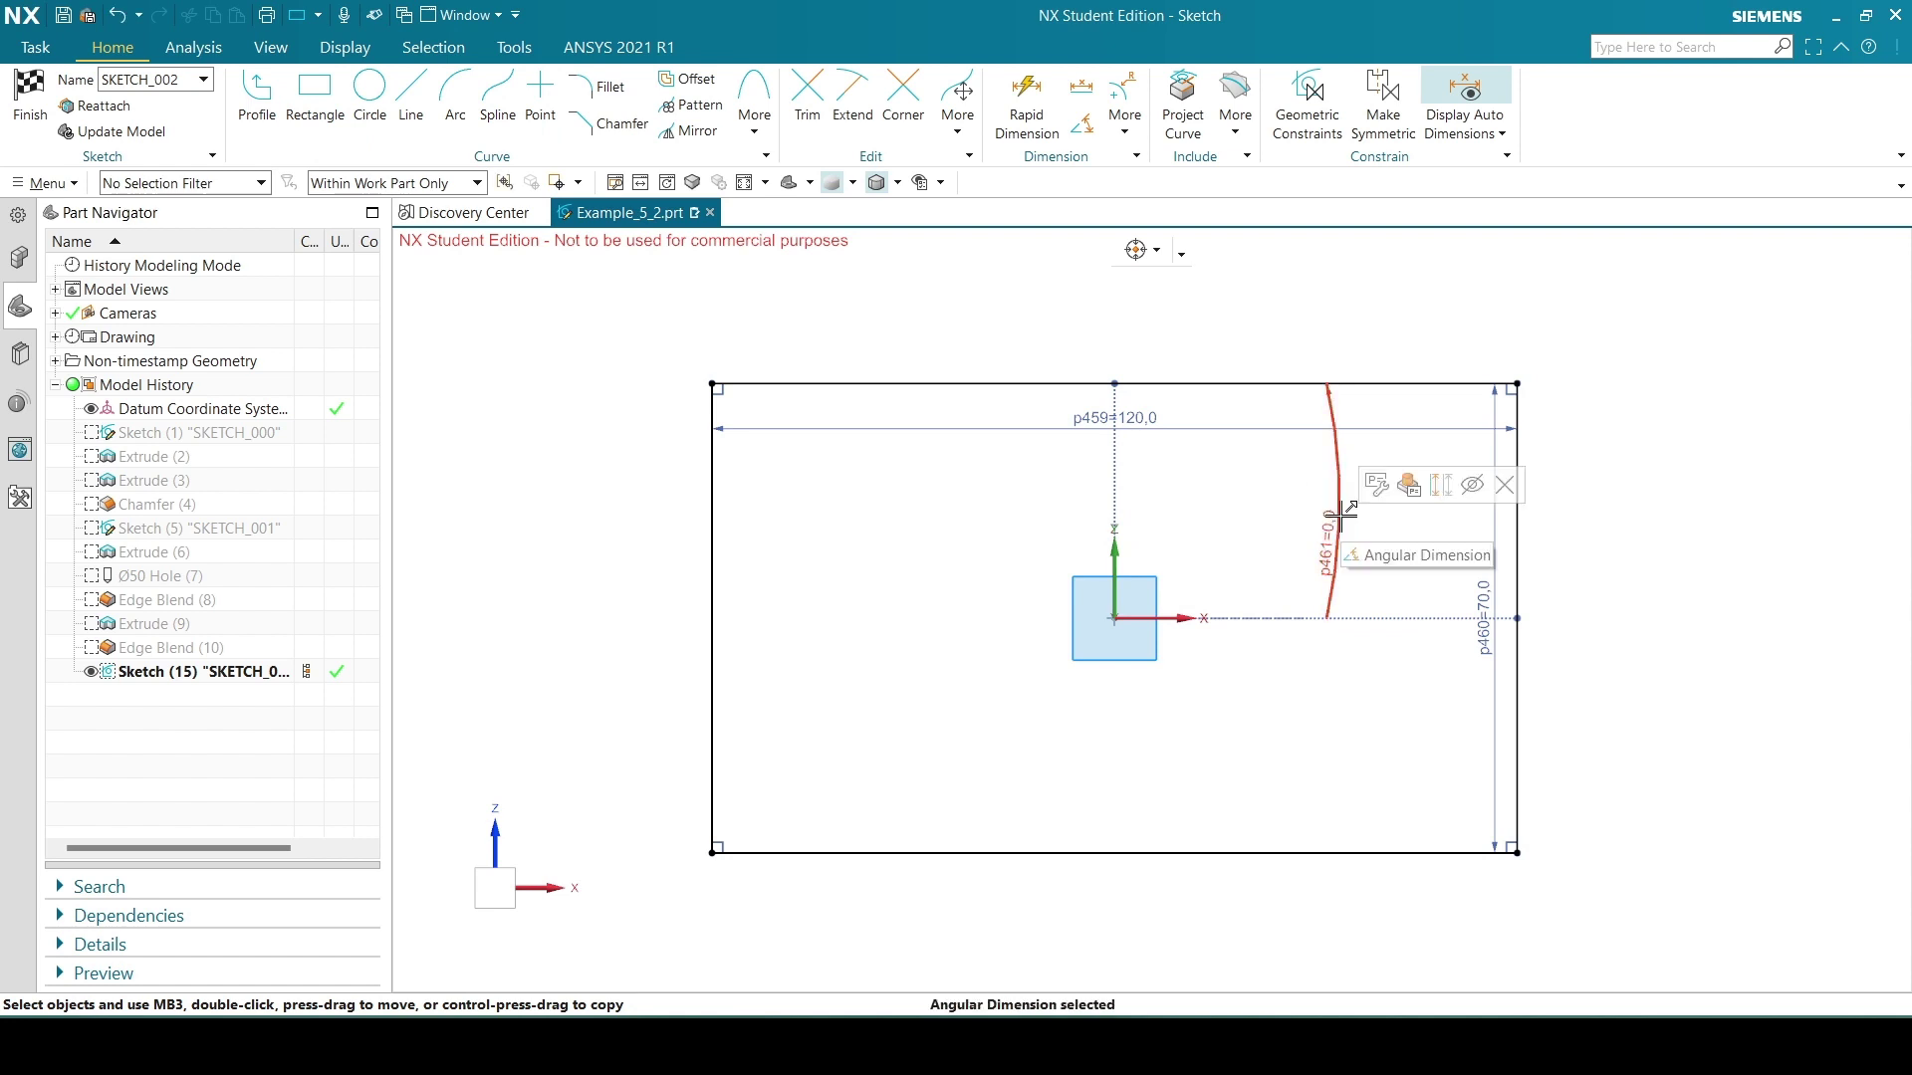
{"action": "key", "text": "Delete"}
{"action": "left_click", "coordinate": [950, 571]}
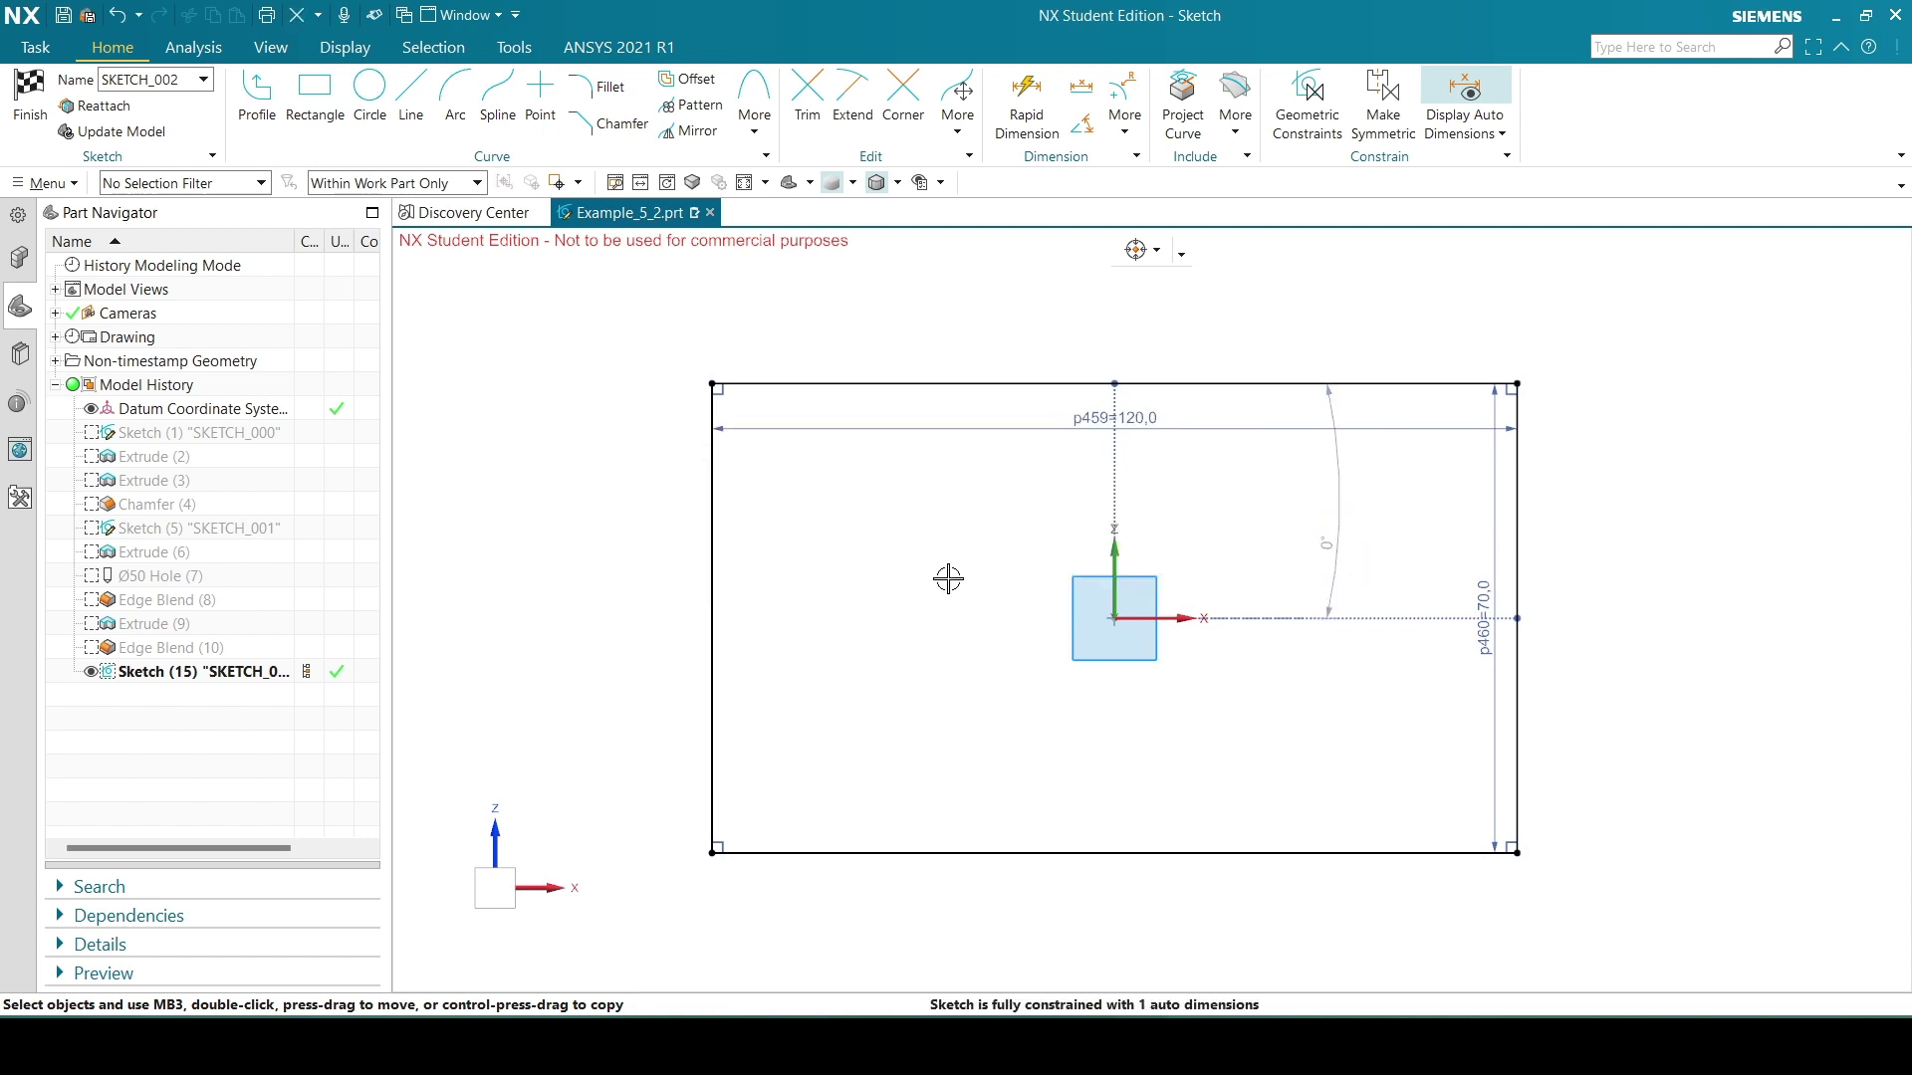
{"action": "left_click", "coordinate": [985, 382]}
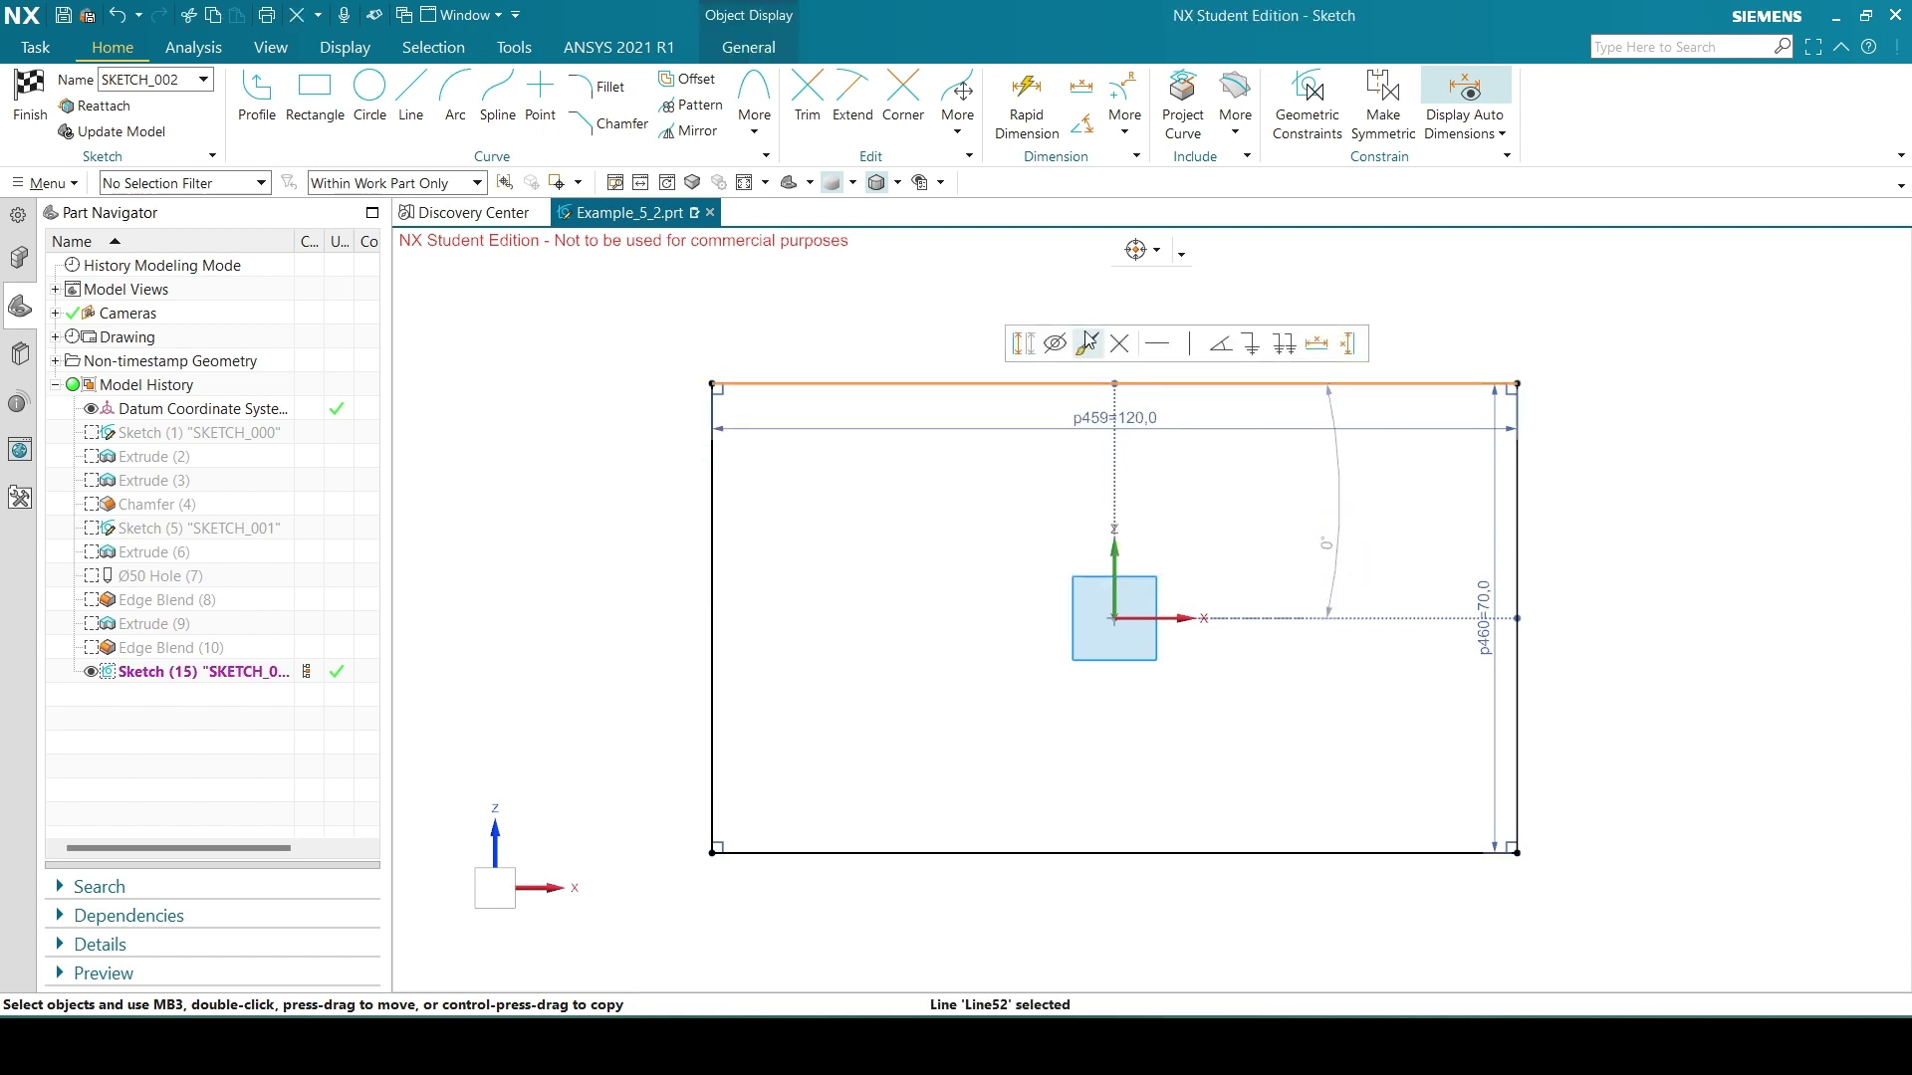
{"action": "left_click", "coordinate": [1153, 343]}
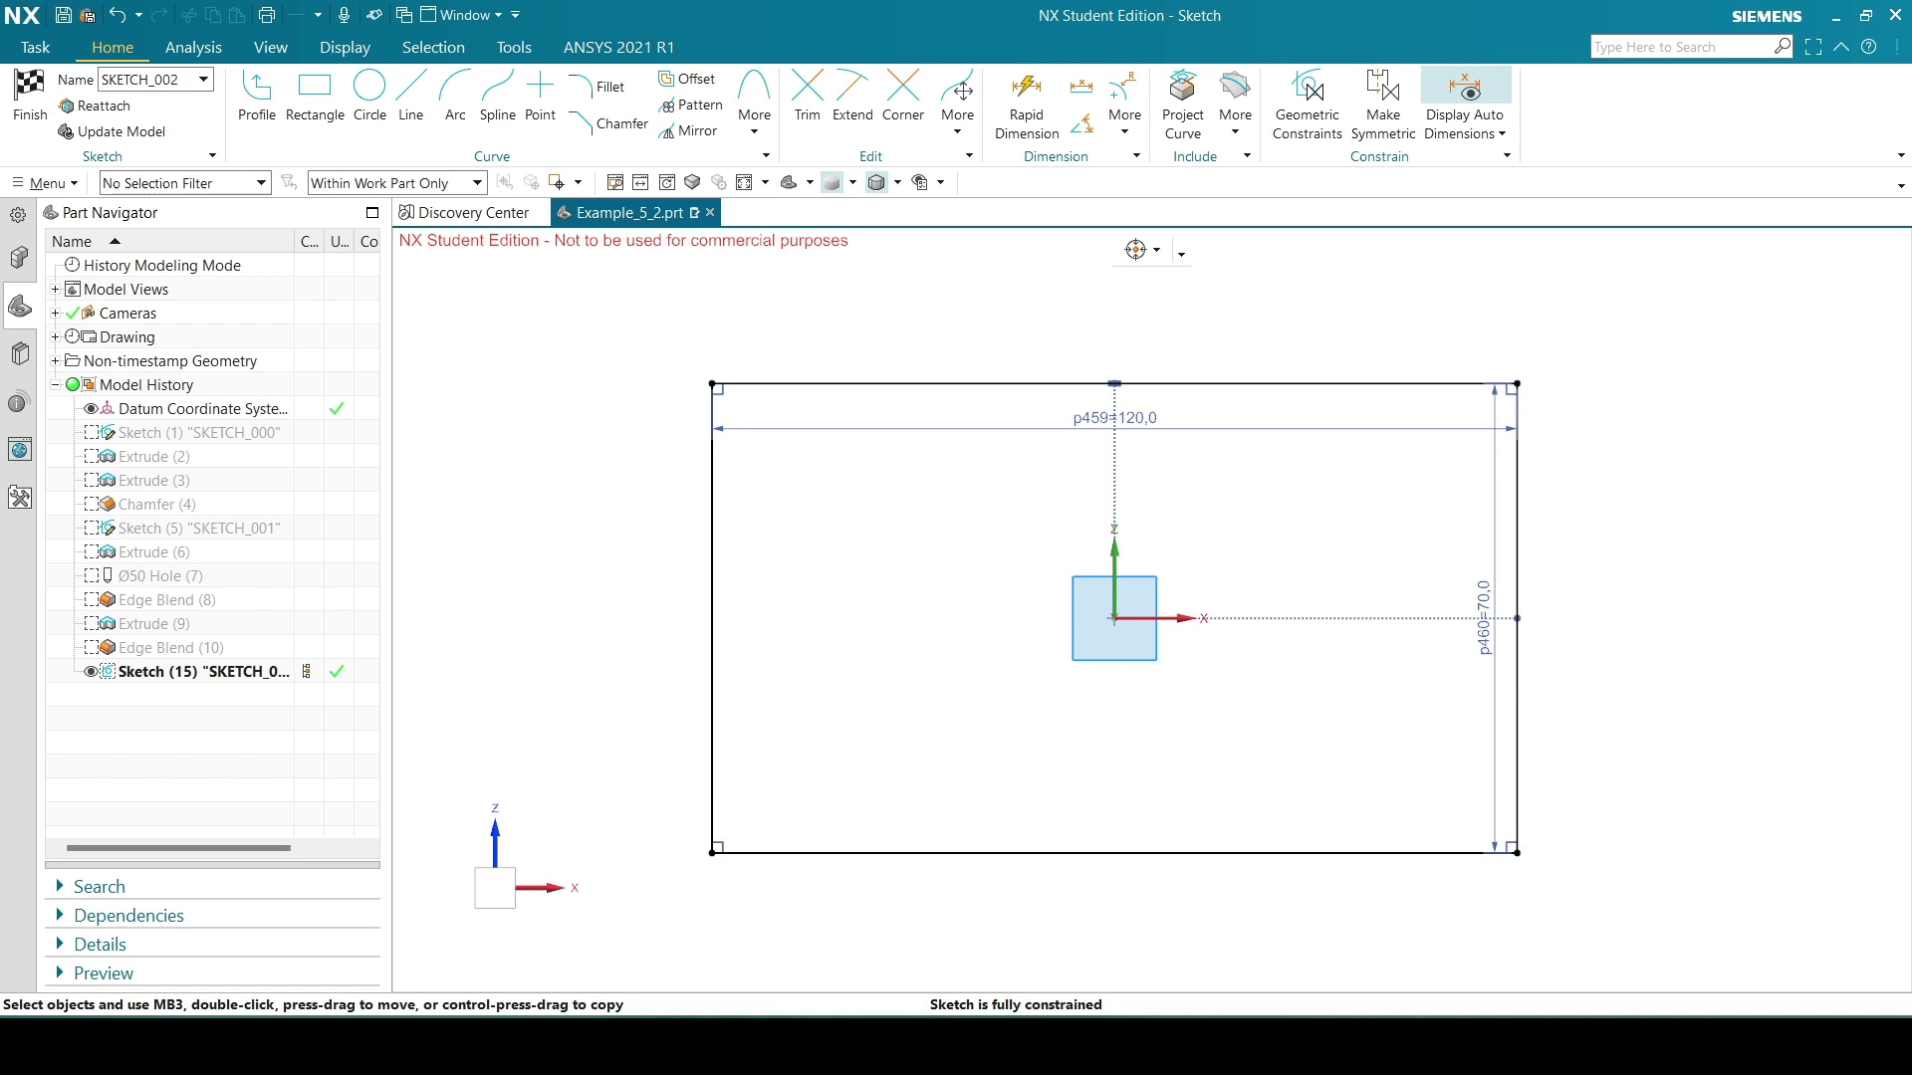
Check the reference drawing and sketch a 60 mm diameter circle centred on the sketch origin.
{"action": "key", "text": "alt+Tab"}
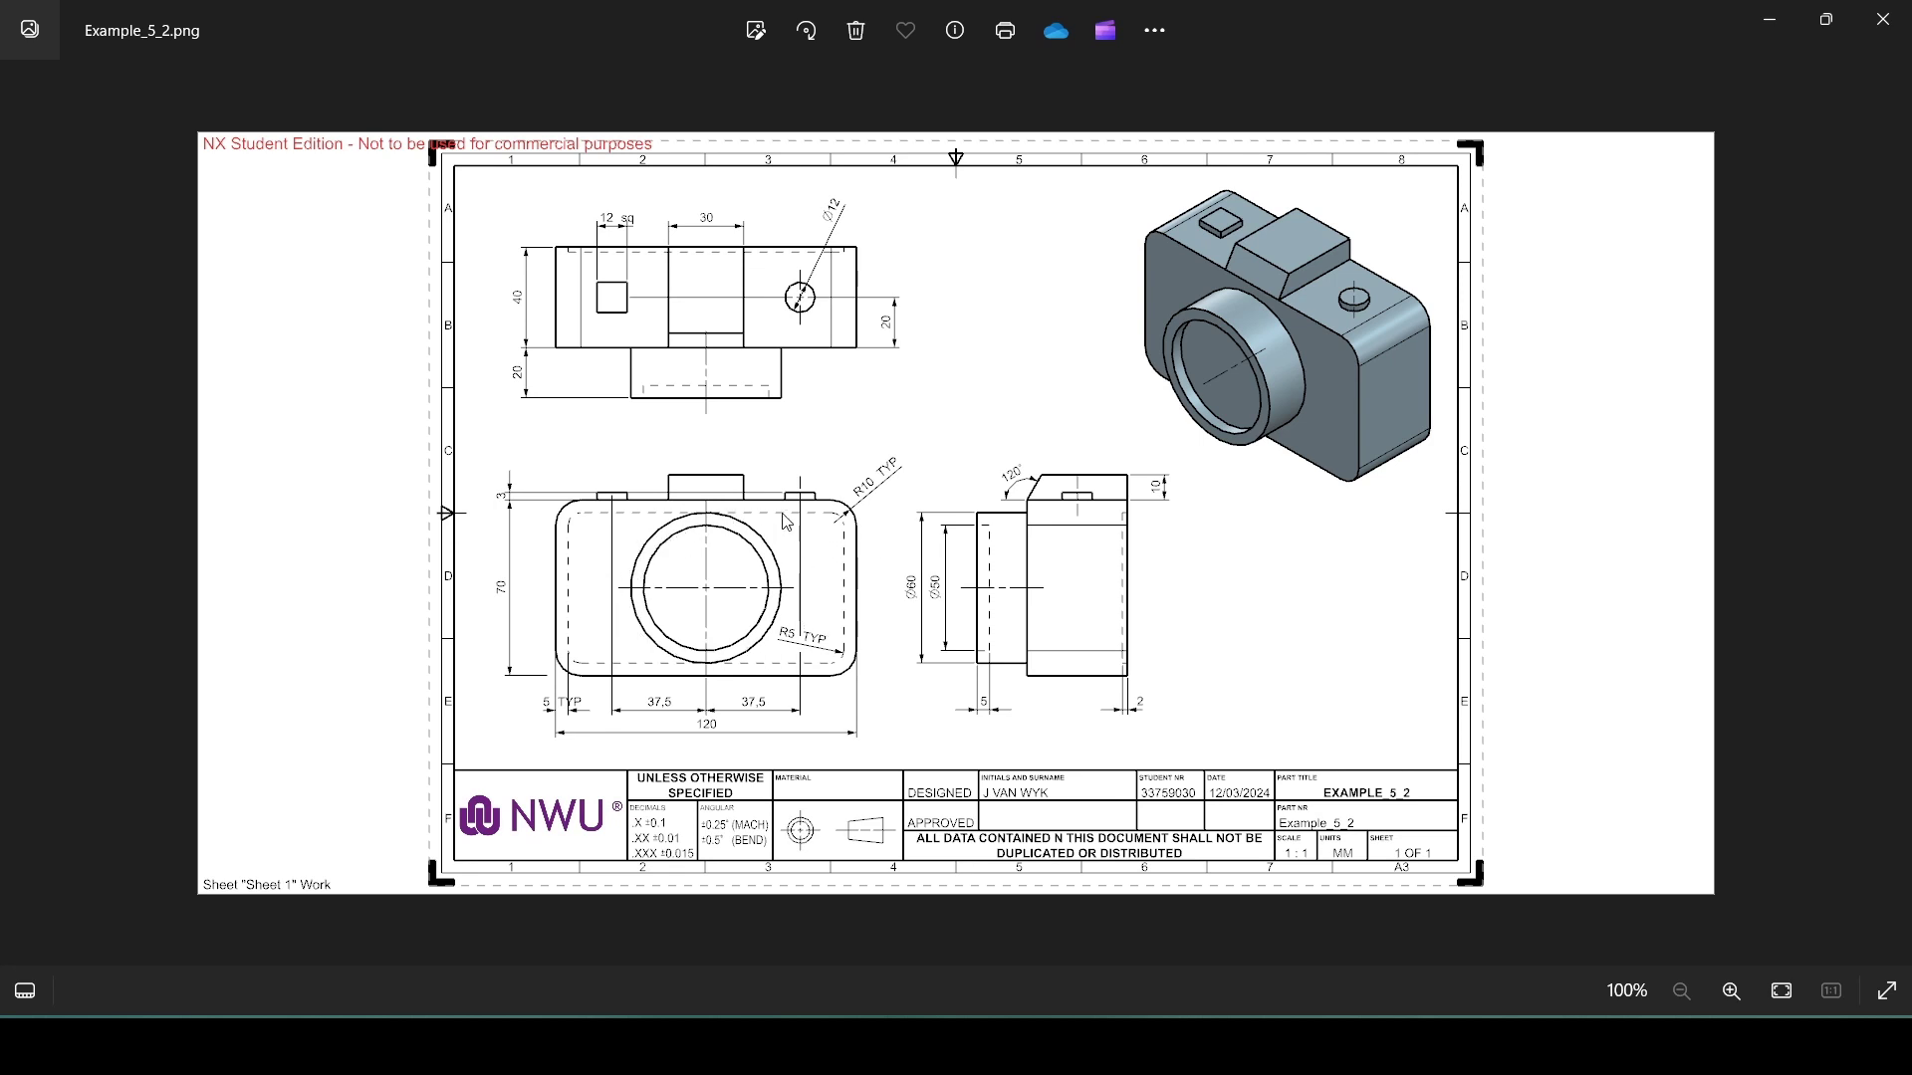
{"action": "left_click", "coordinate": [1015, 1040]}
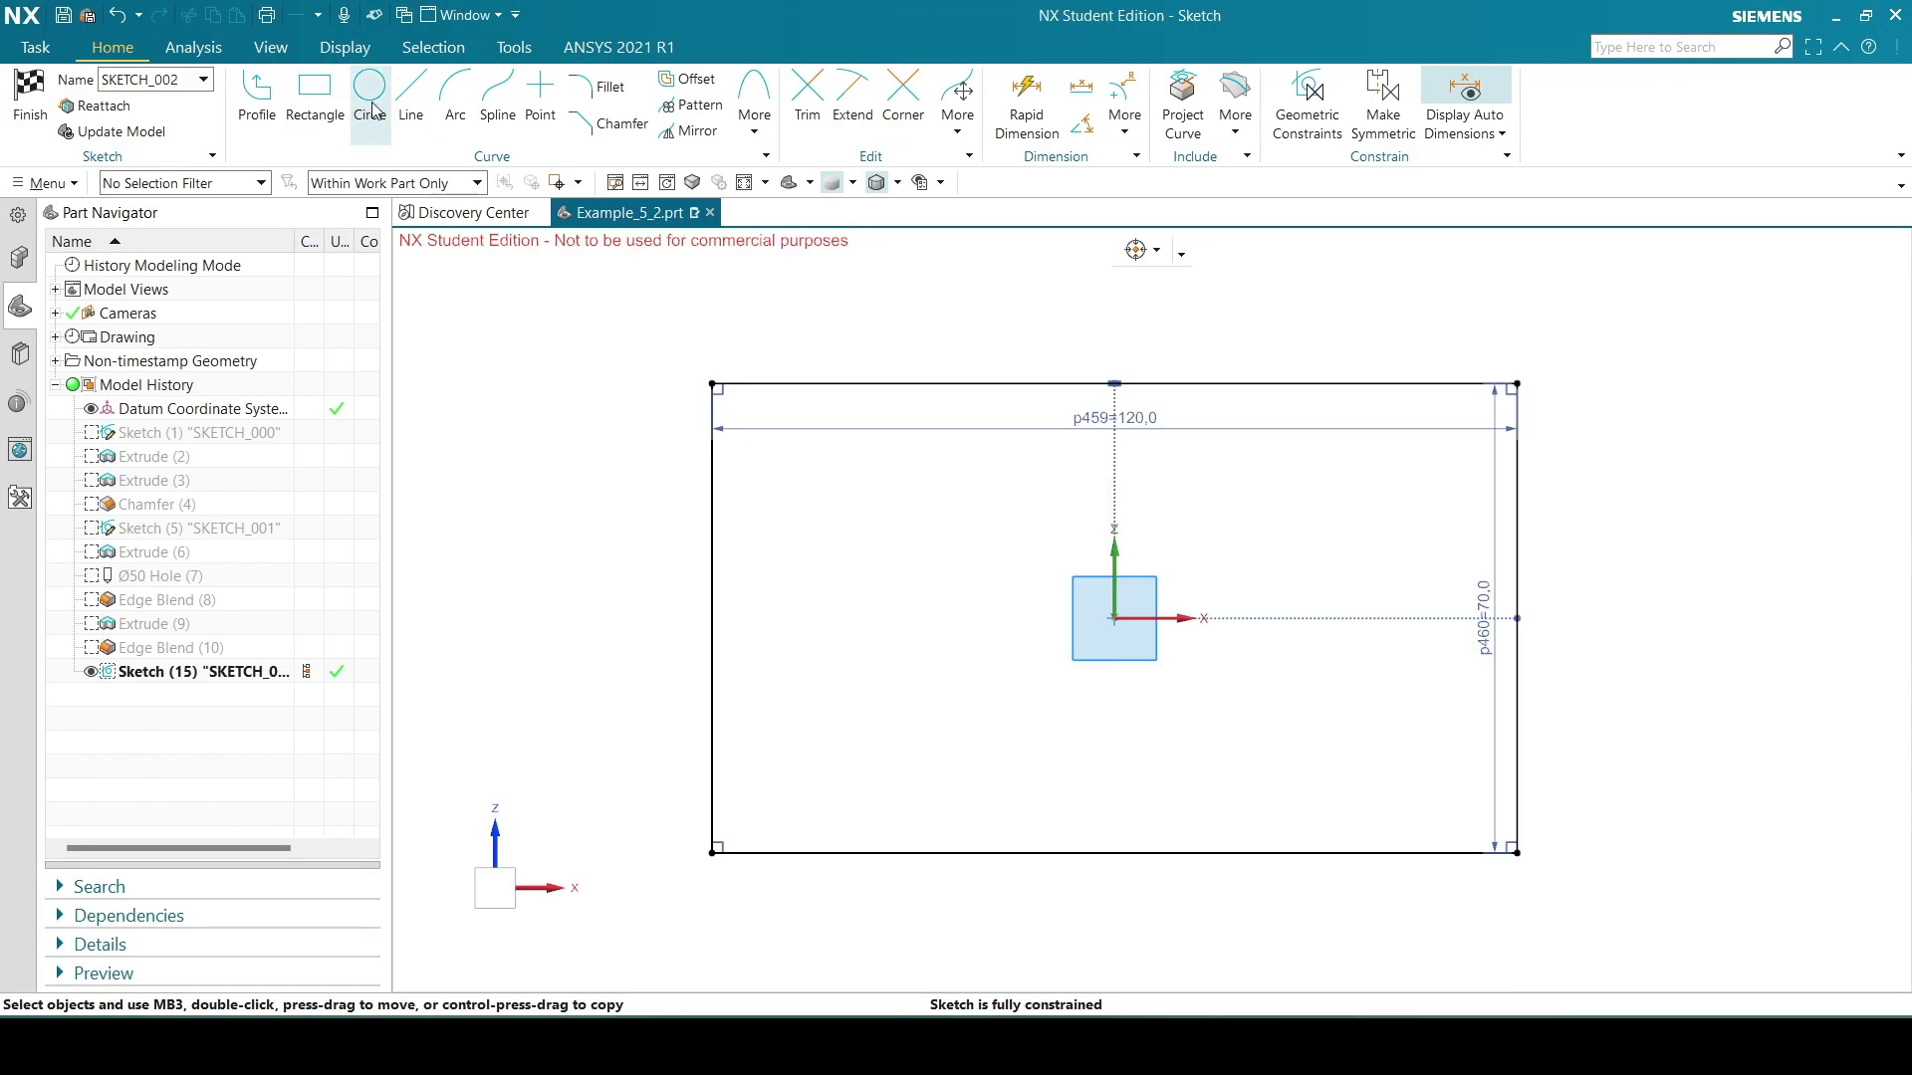
{"action": "left_click", "coordinate": [359, 108]}
{"action": "left_click", "coordinate": [1114, 618]}
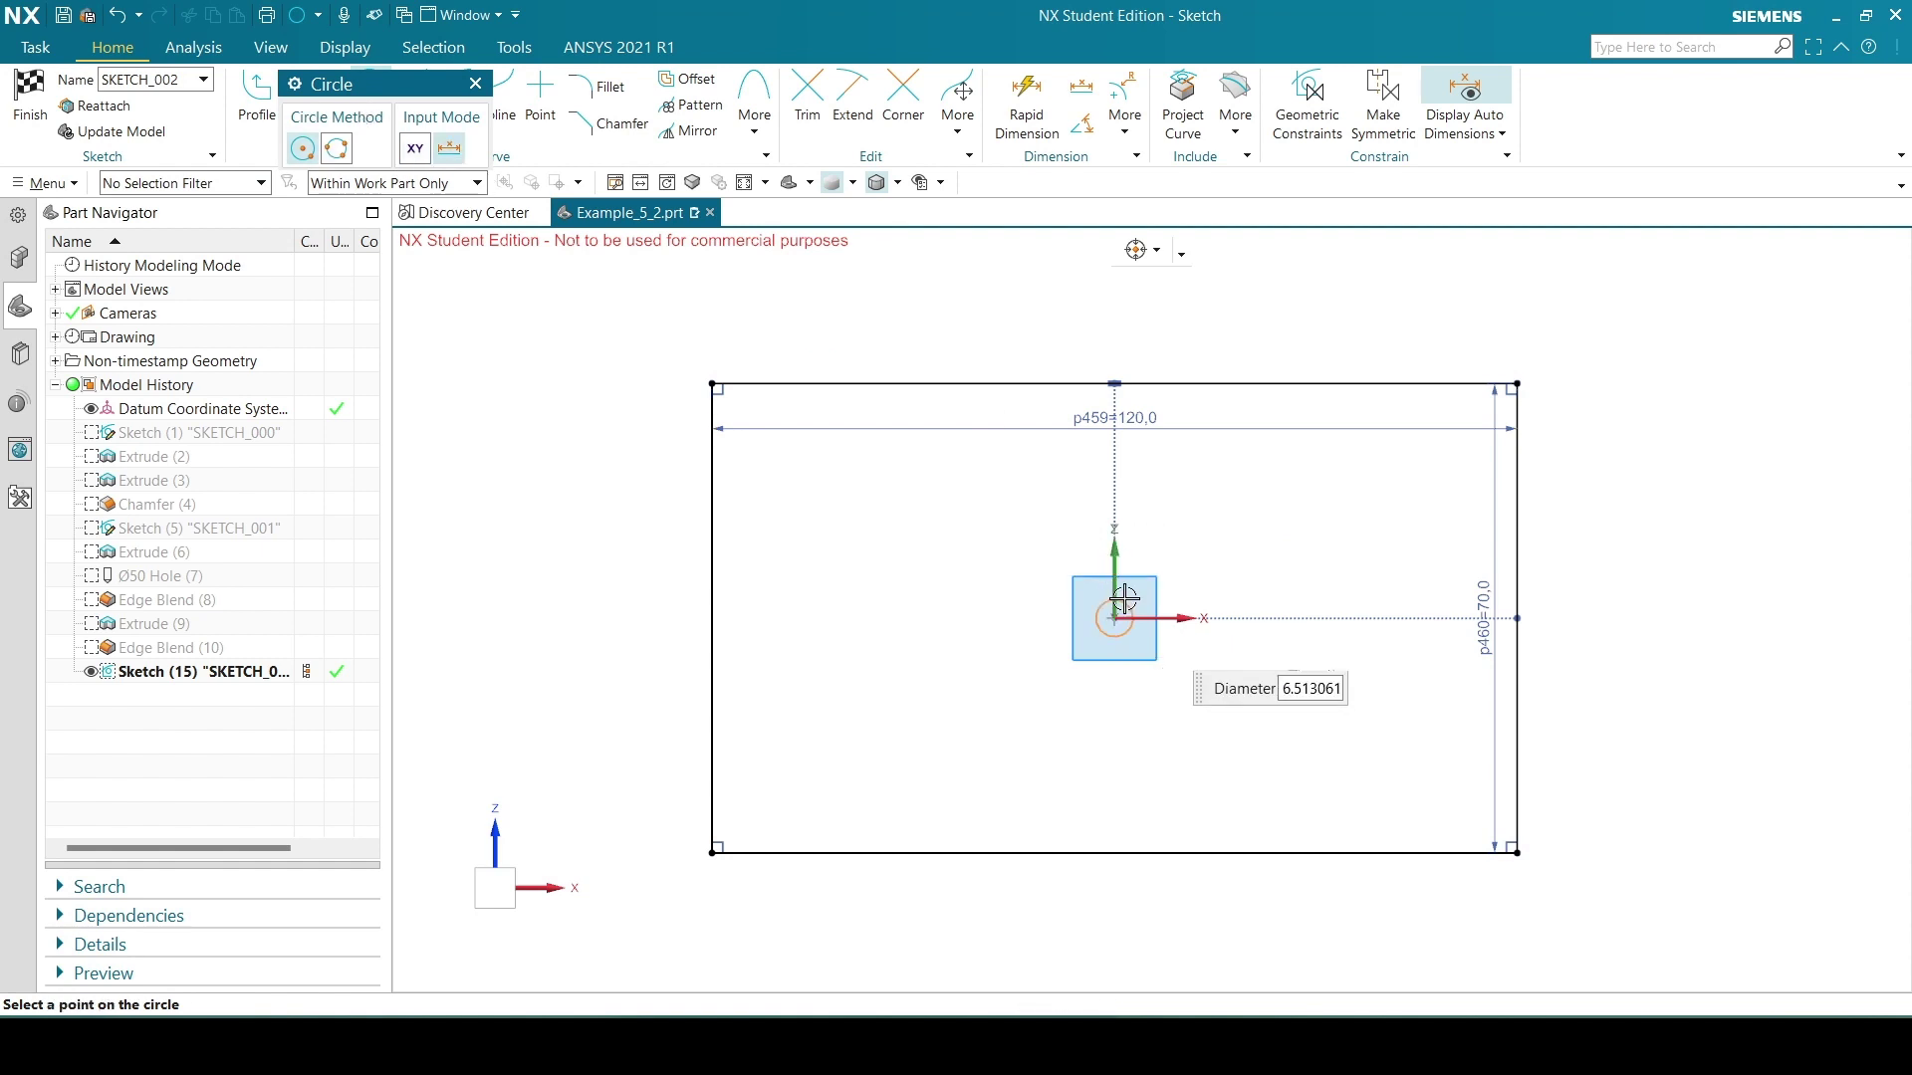
{"action": "type", "text": "60"}
{"action": "key", "text": "Return"}
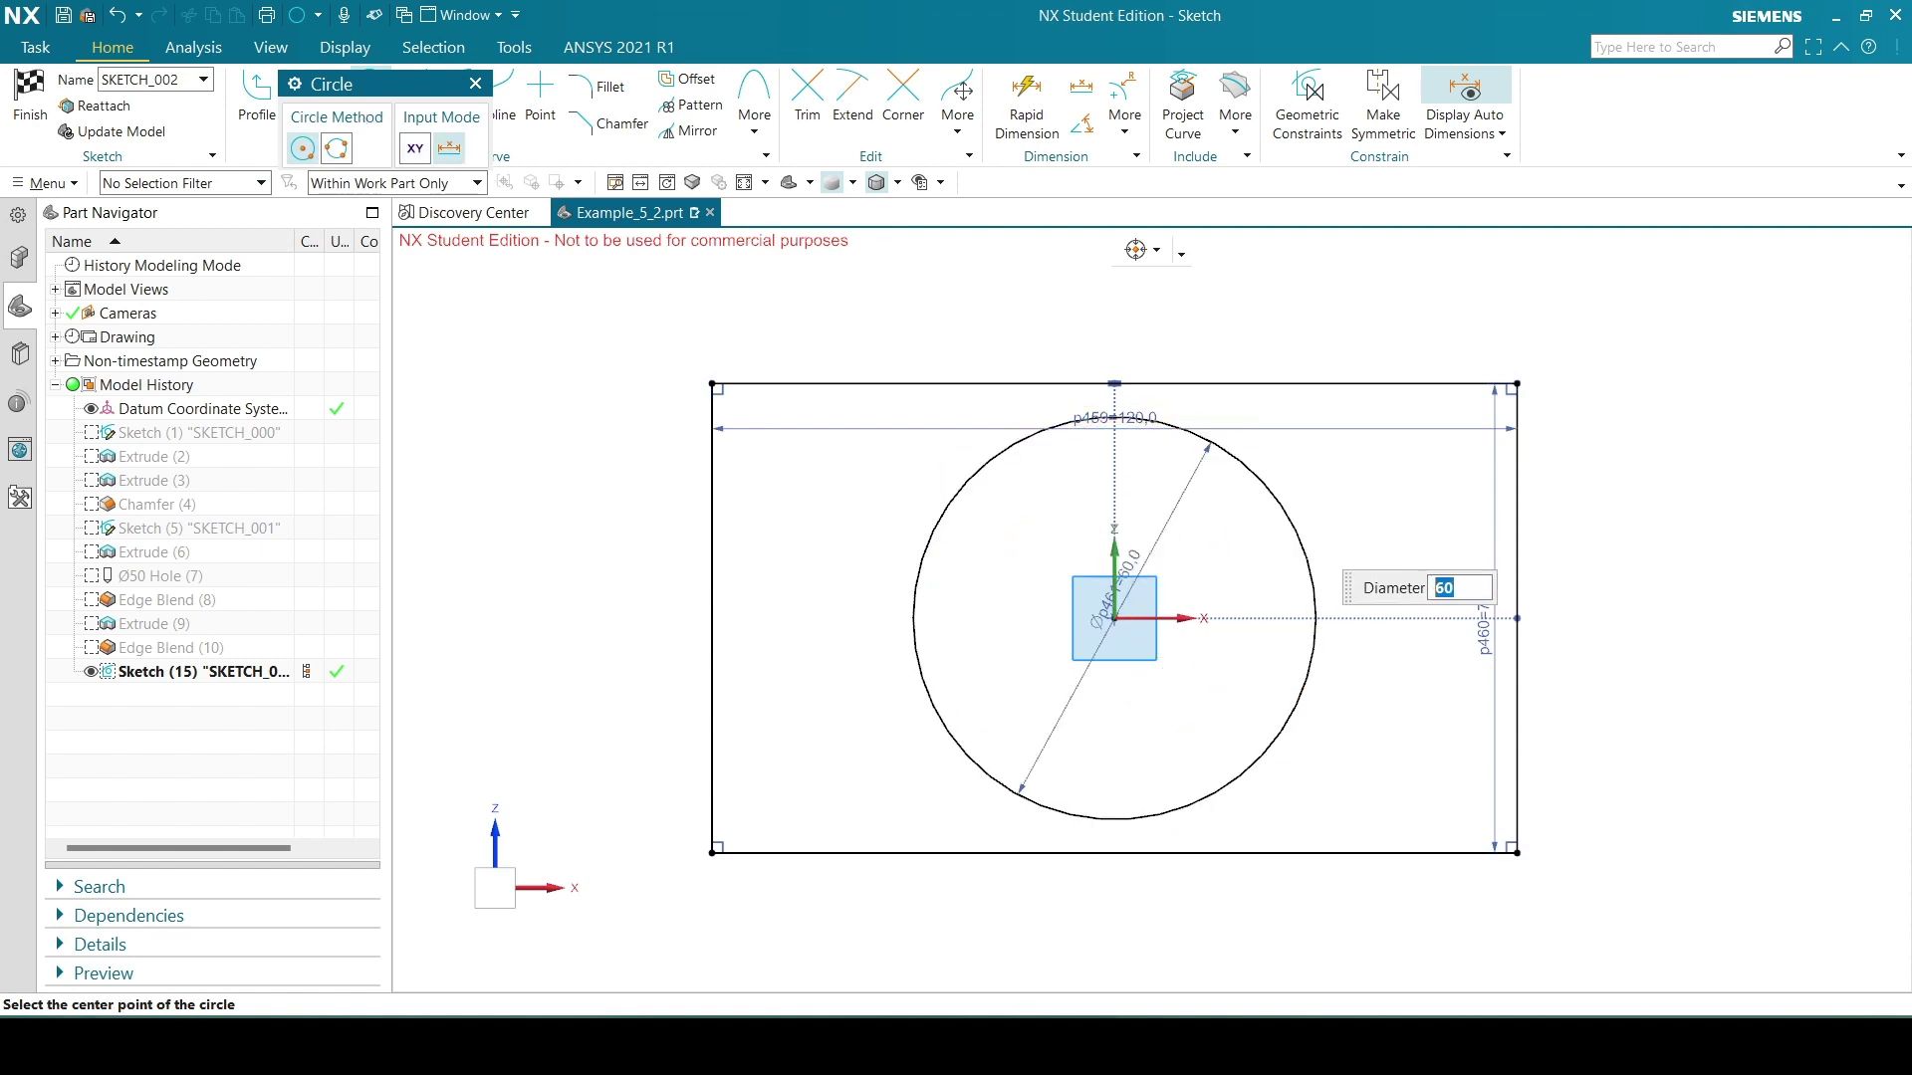
{"action": "key", "text": "Escape"}
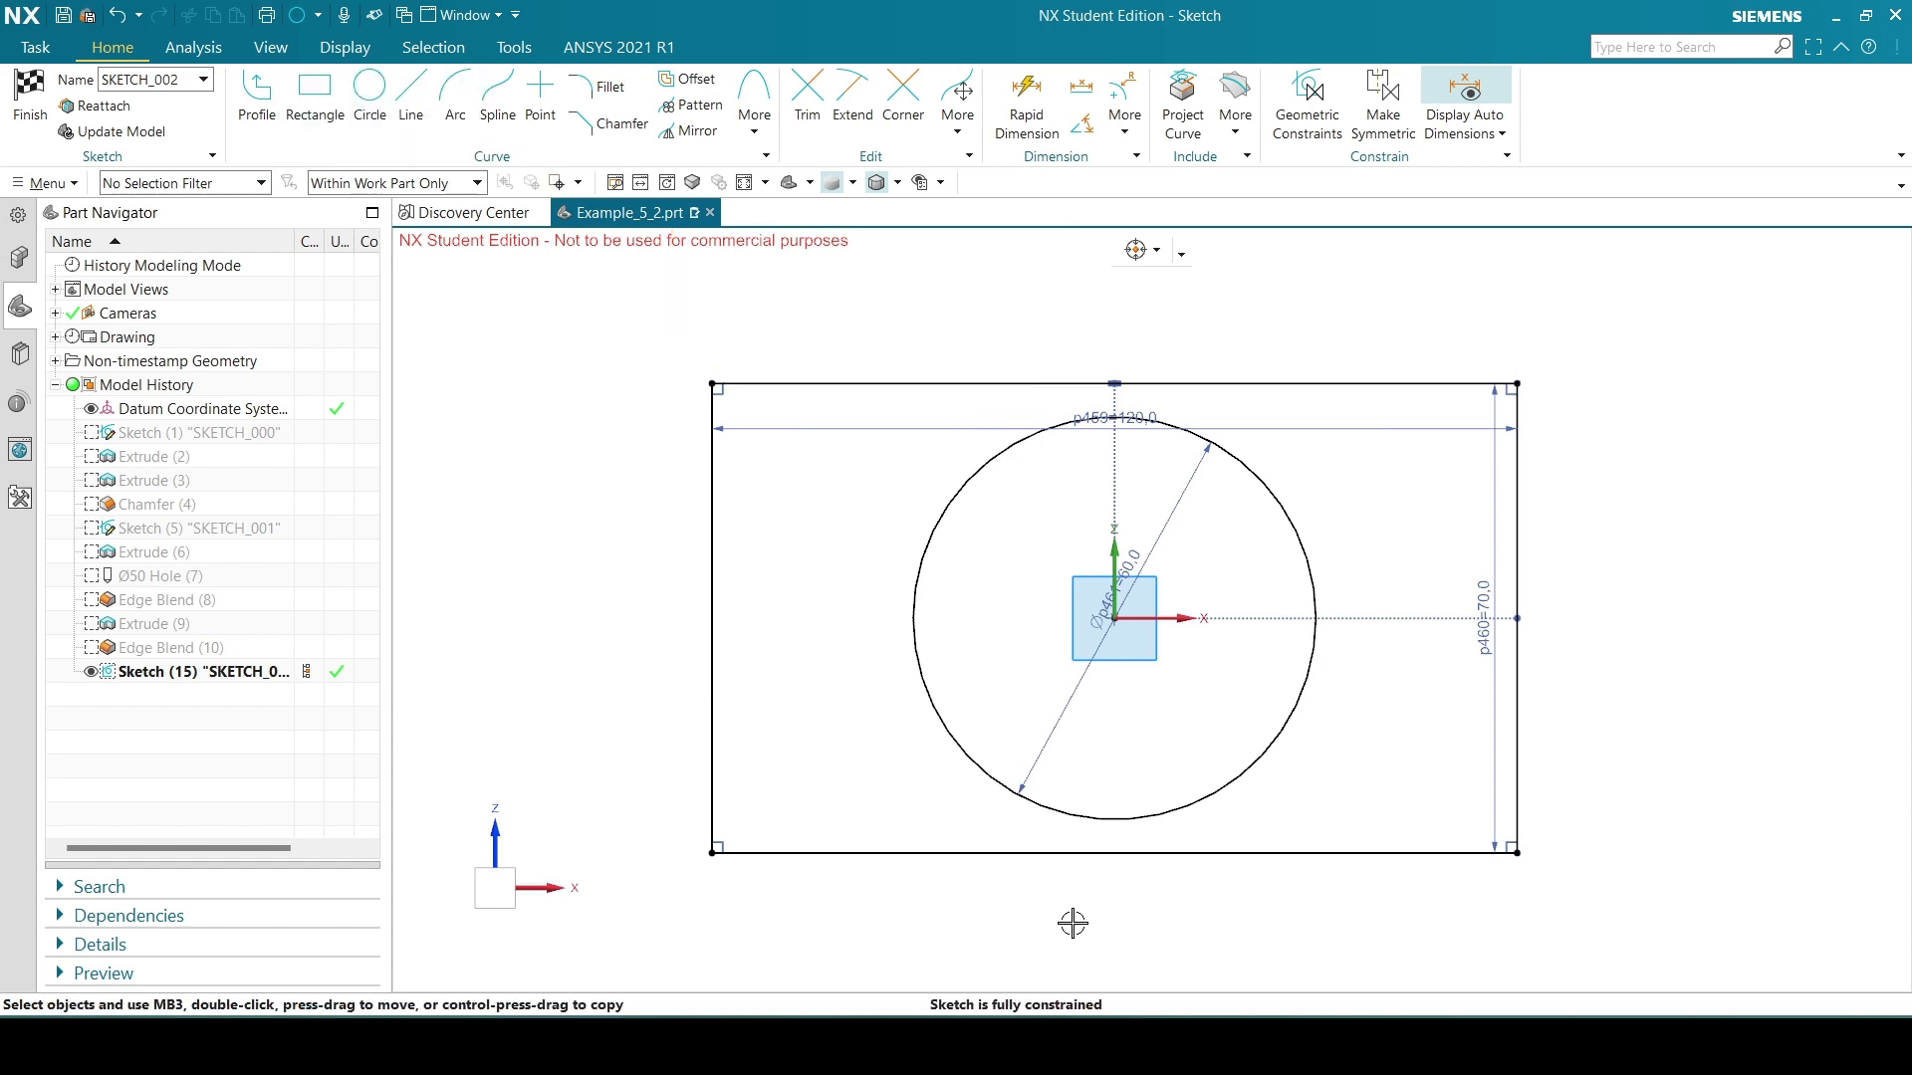
Check the reference drawing and sketch a corner-to-corner rectangle about 34.7 mm by 10 mm standing on the main rectangle's top edge.
{"action": "key", "text": "alt+Tab"}
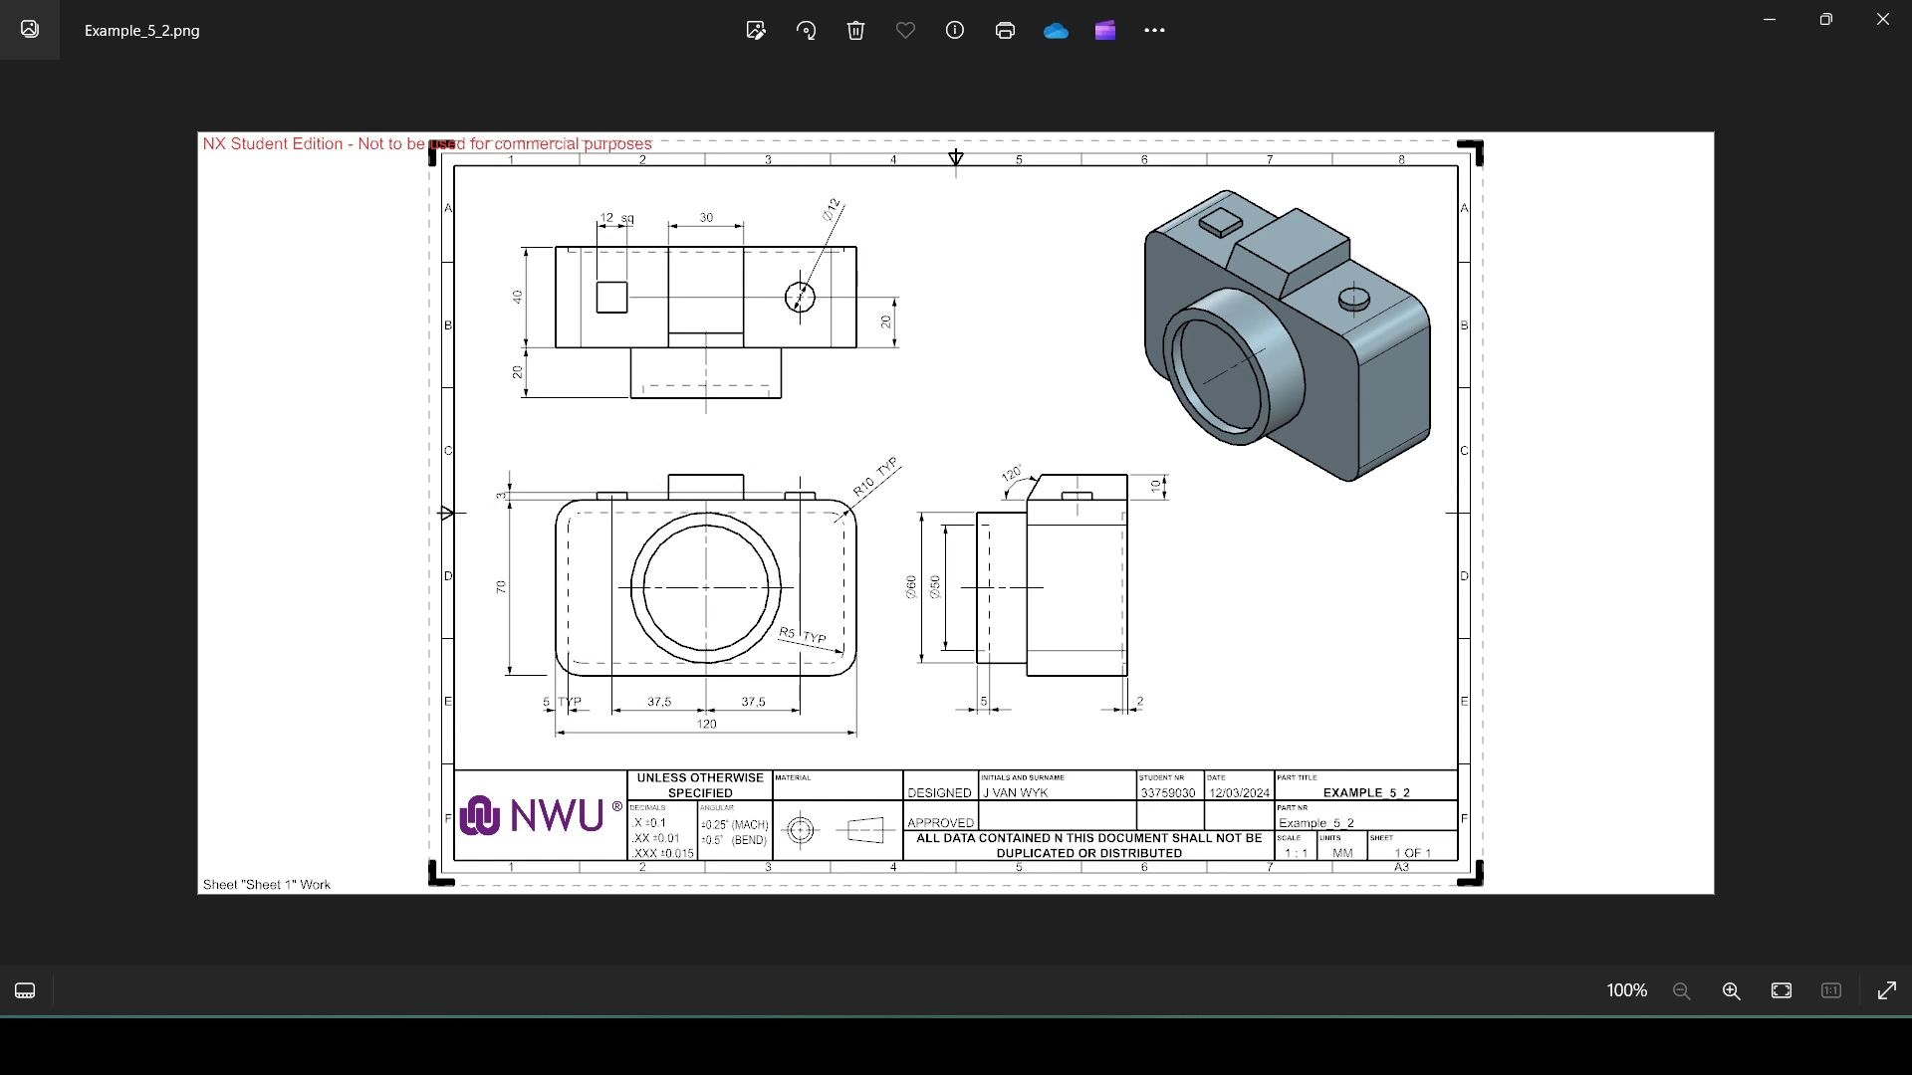
{"action": "left_click", "coordinate": [730, 1045]}
{"action": "left_click", "coordinate": [321, 91]}
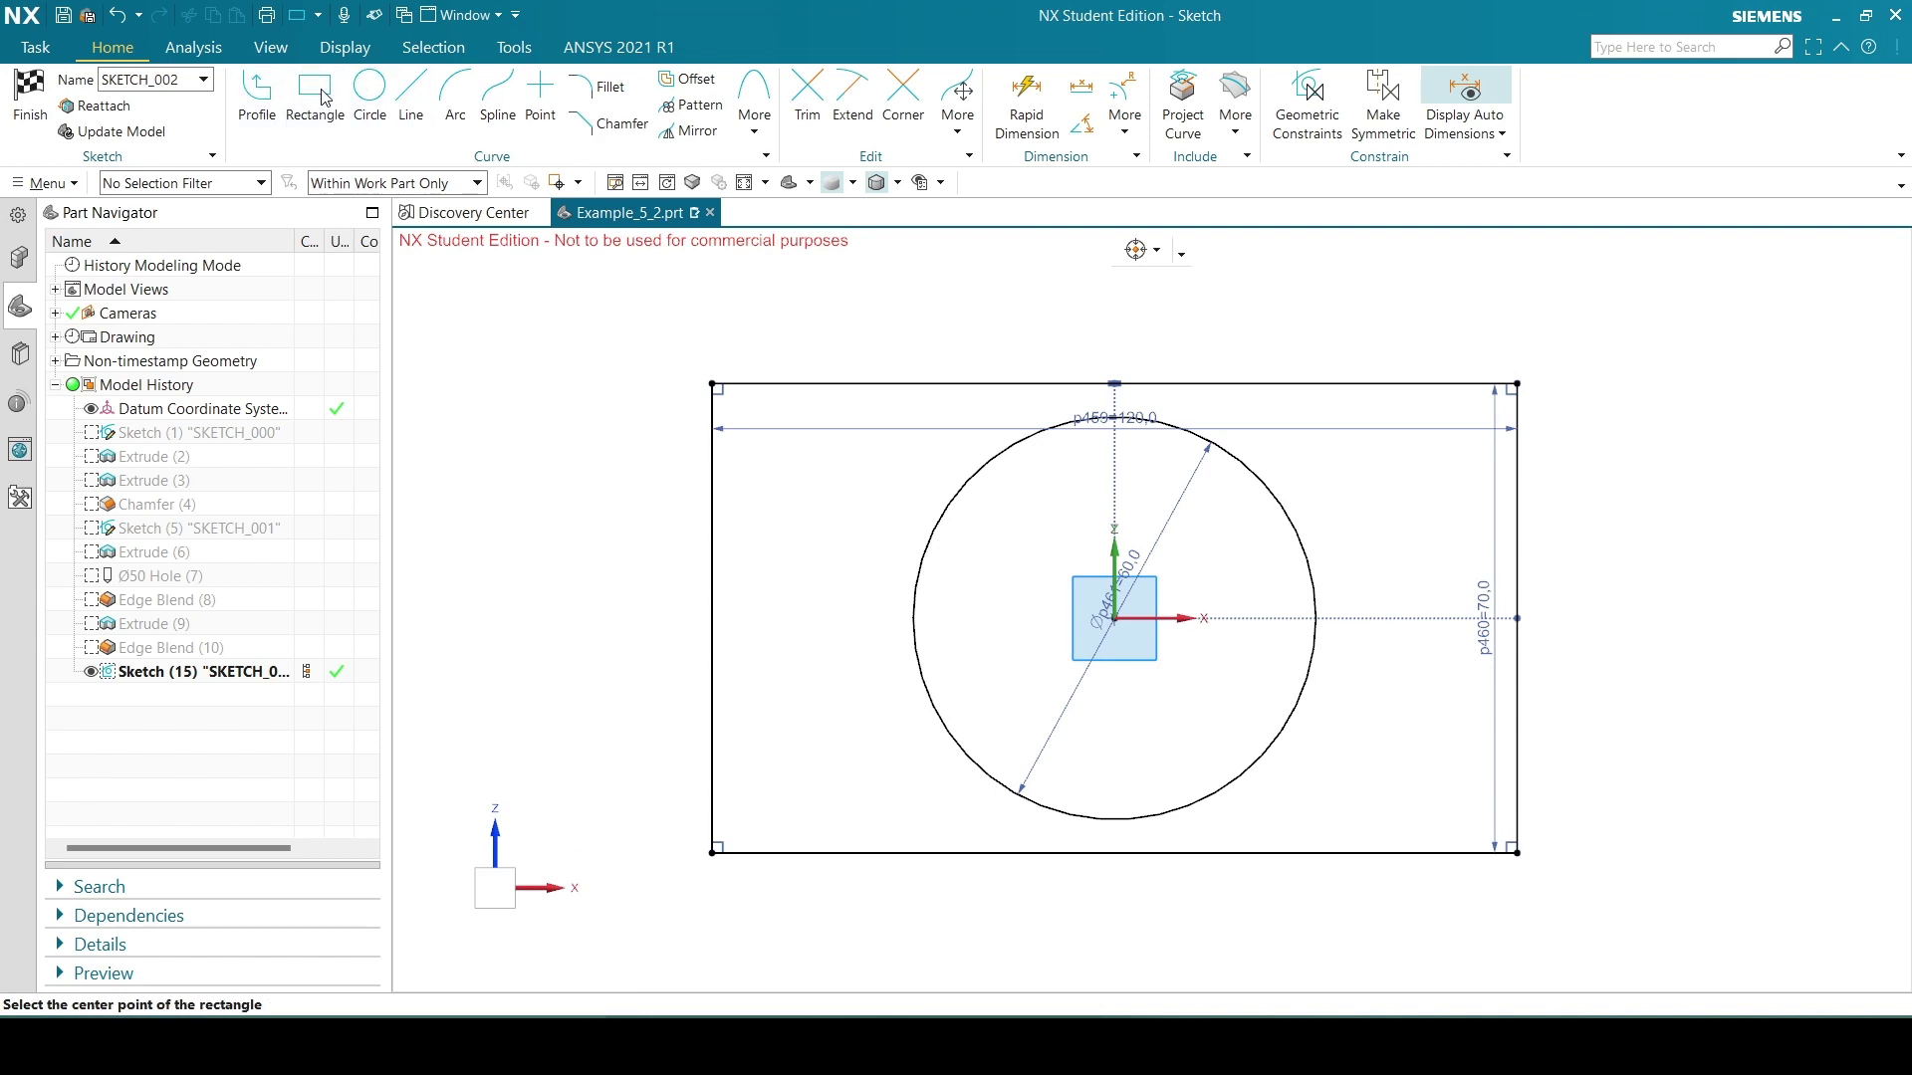
{"action": "left_click", "coordinate": [730, 1045]}
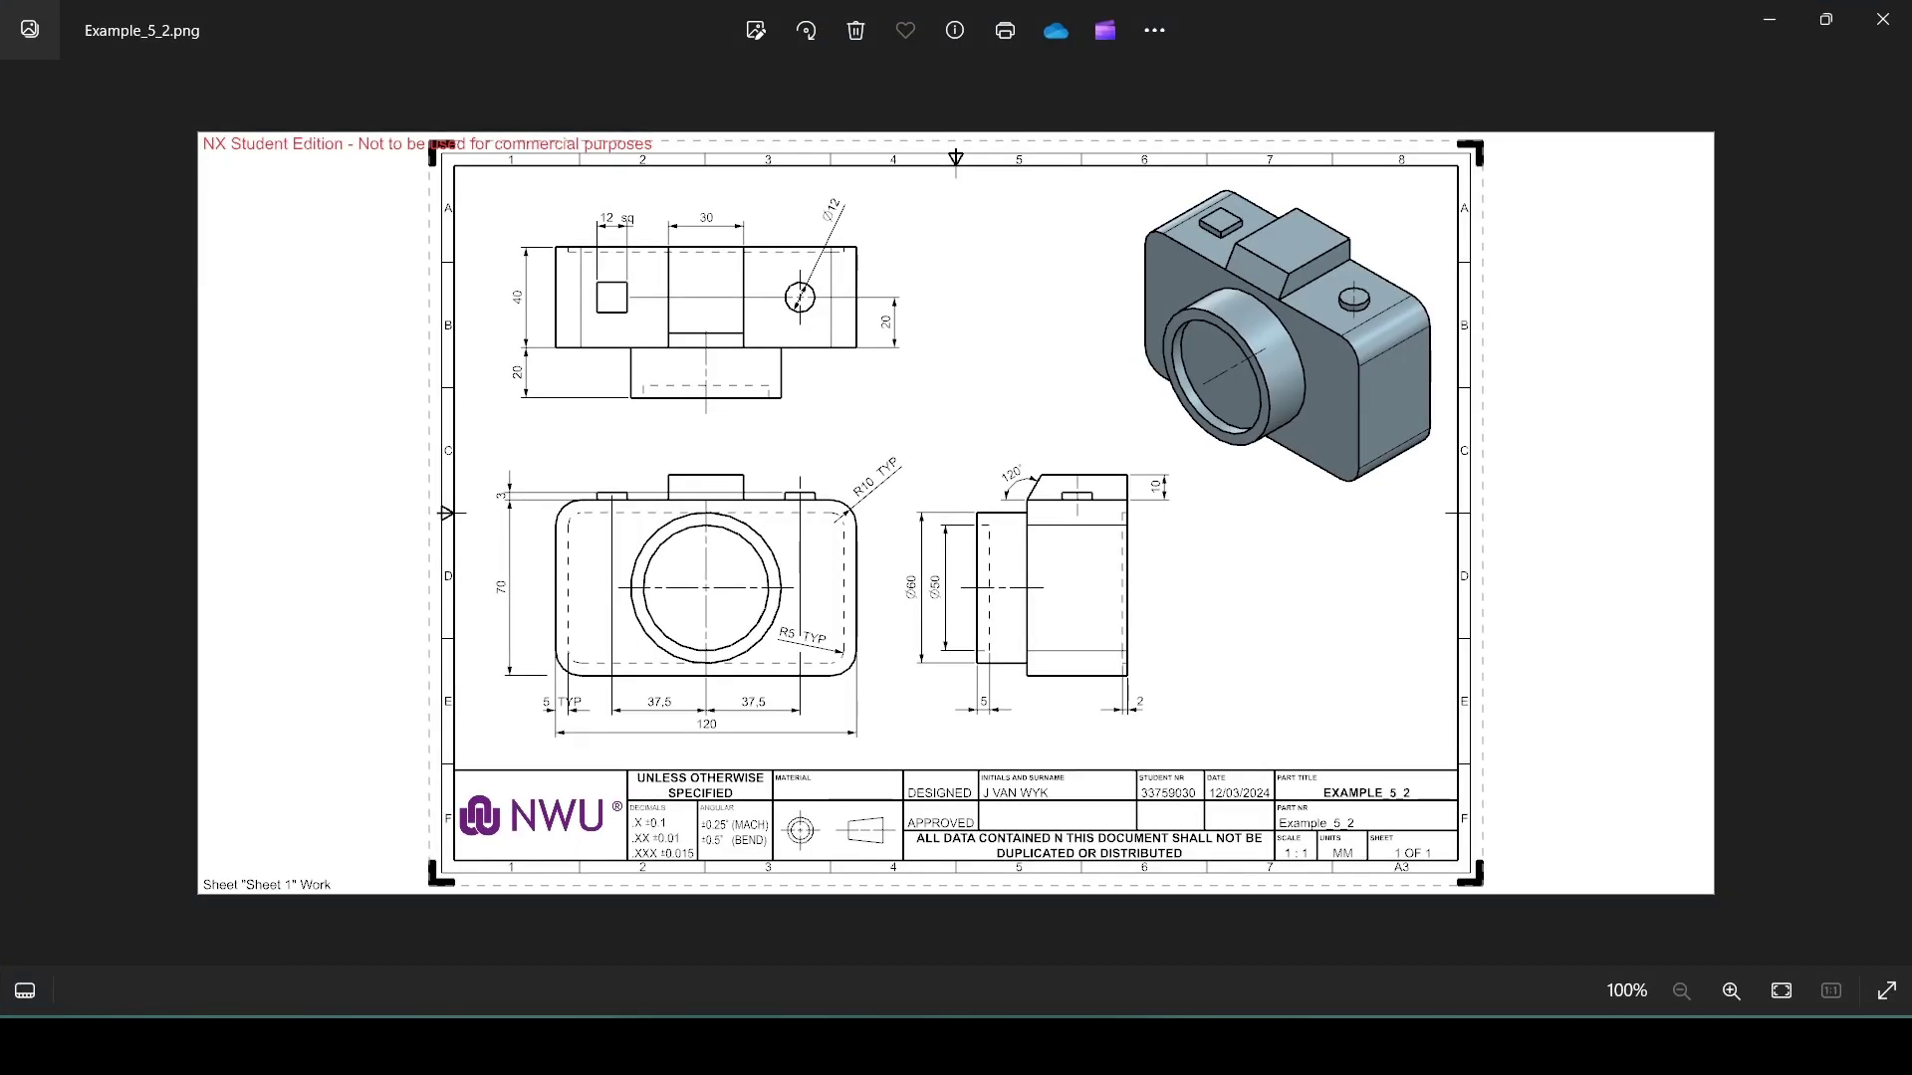
{"action": "left_click", "coordinate": [730, 1046]}
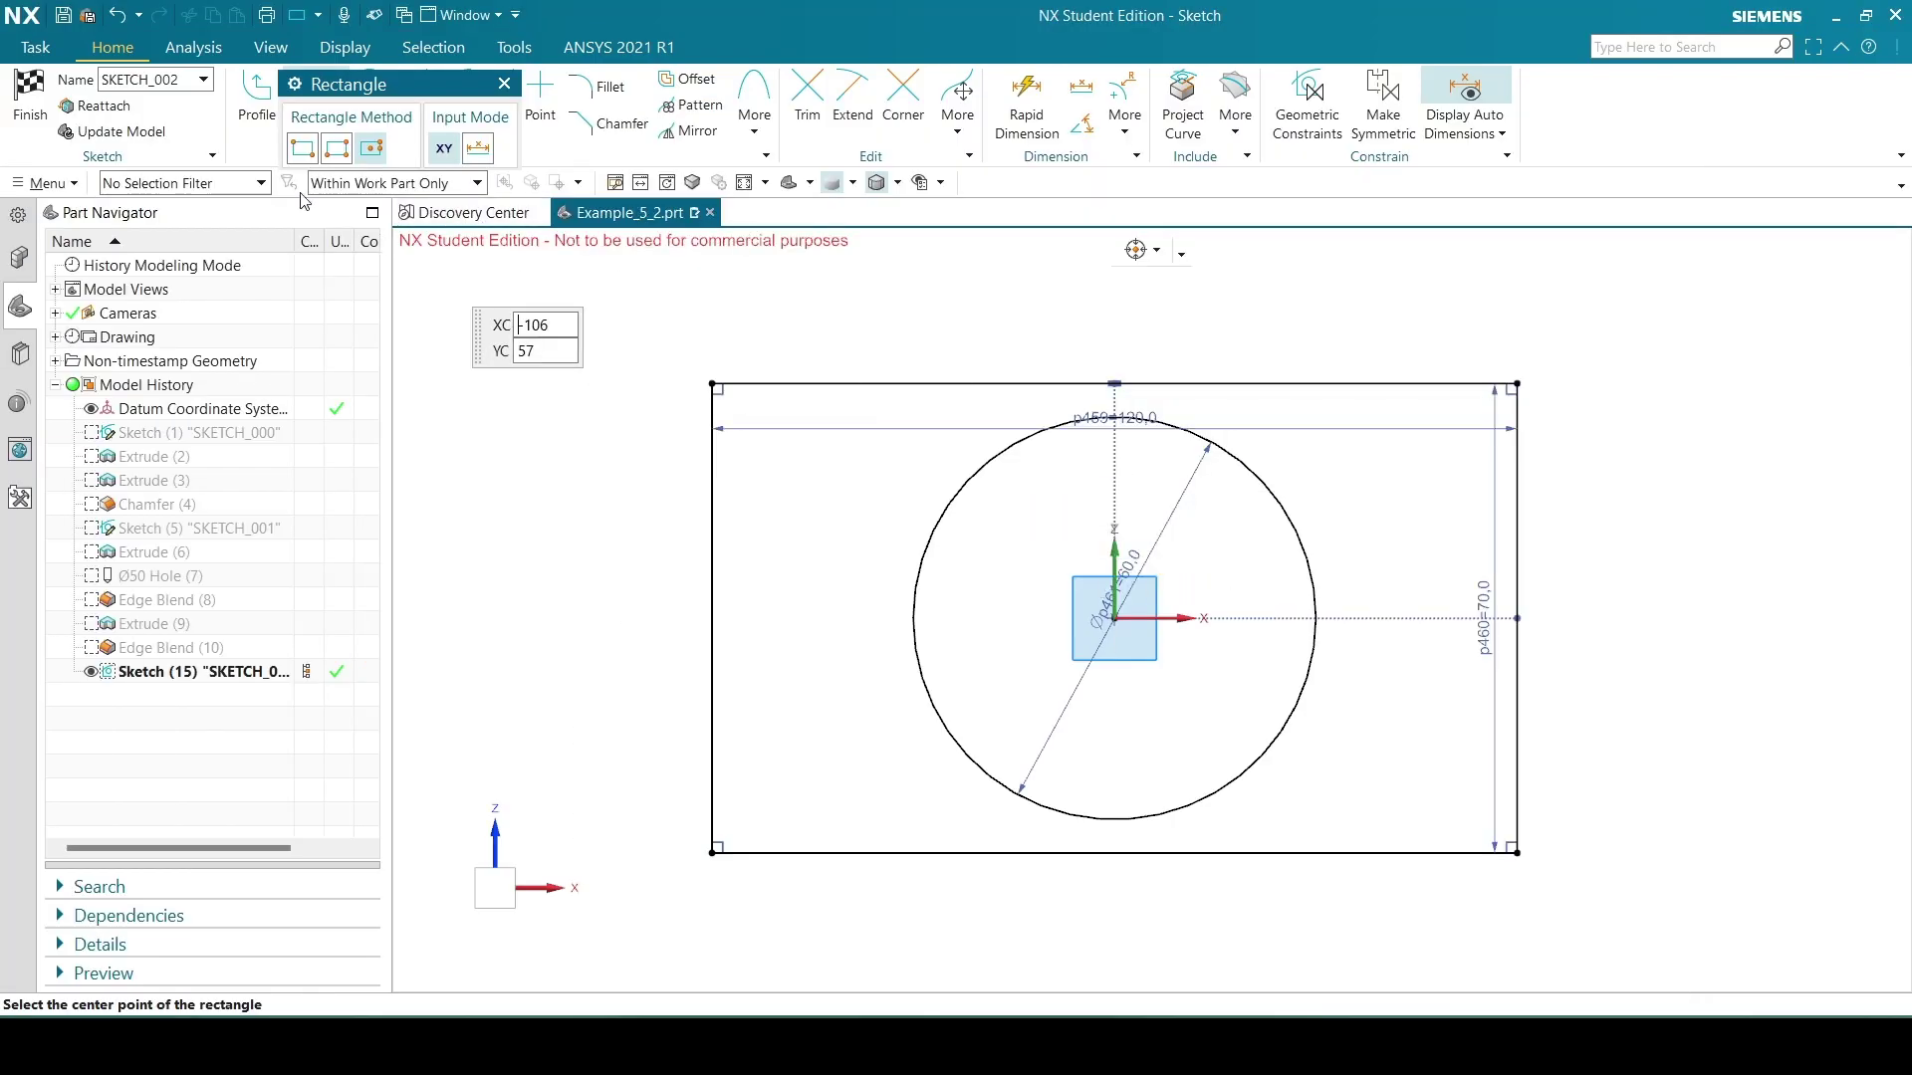
{"action": "left_click", "coordinate": [305, 151]}
{"action": "left_click", "coordinate": [986, 317]}
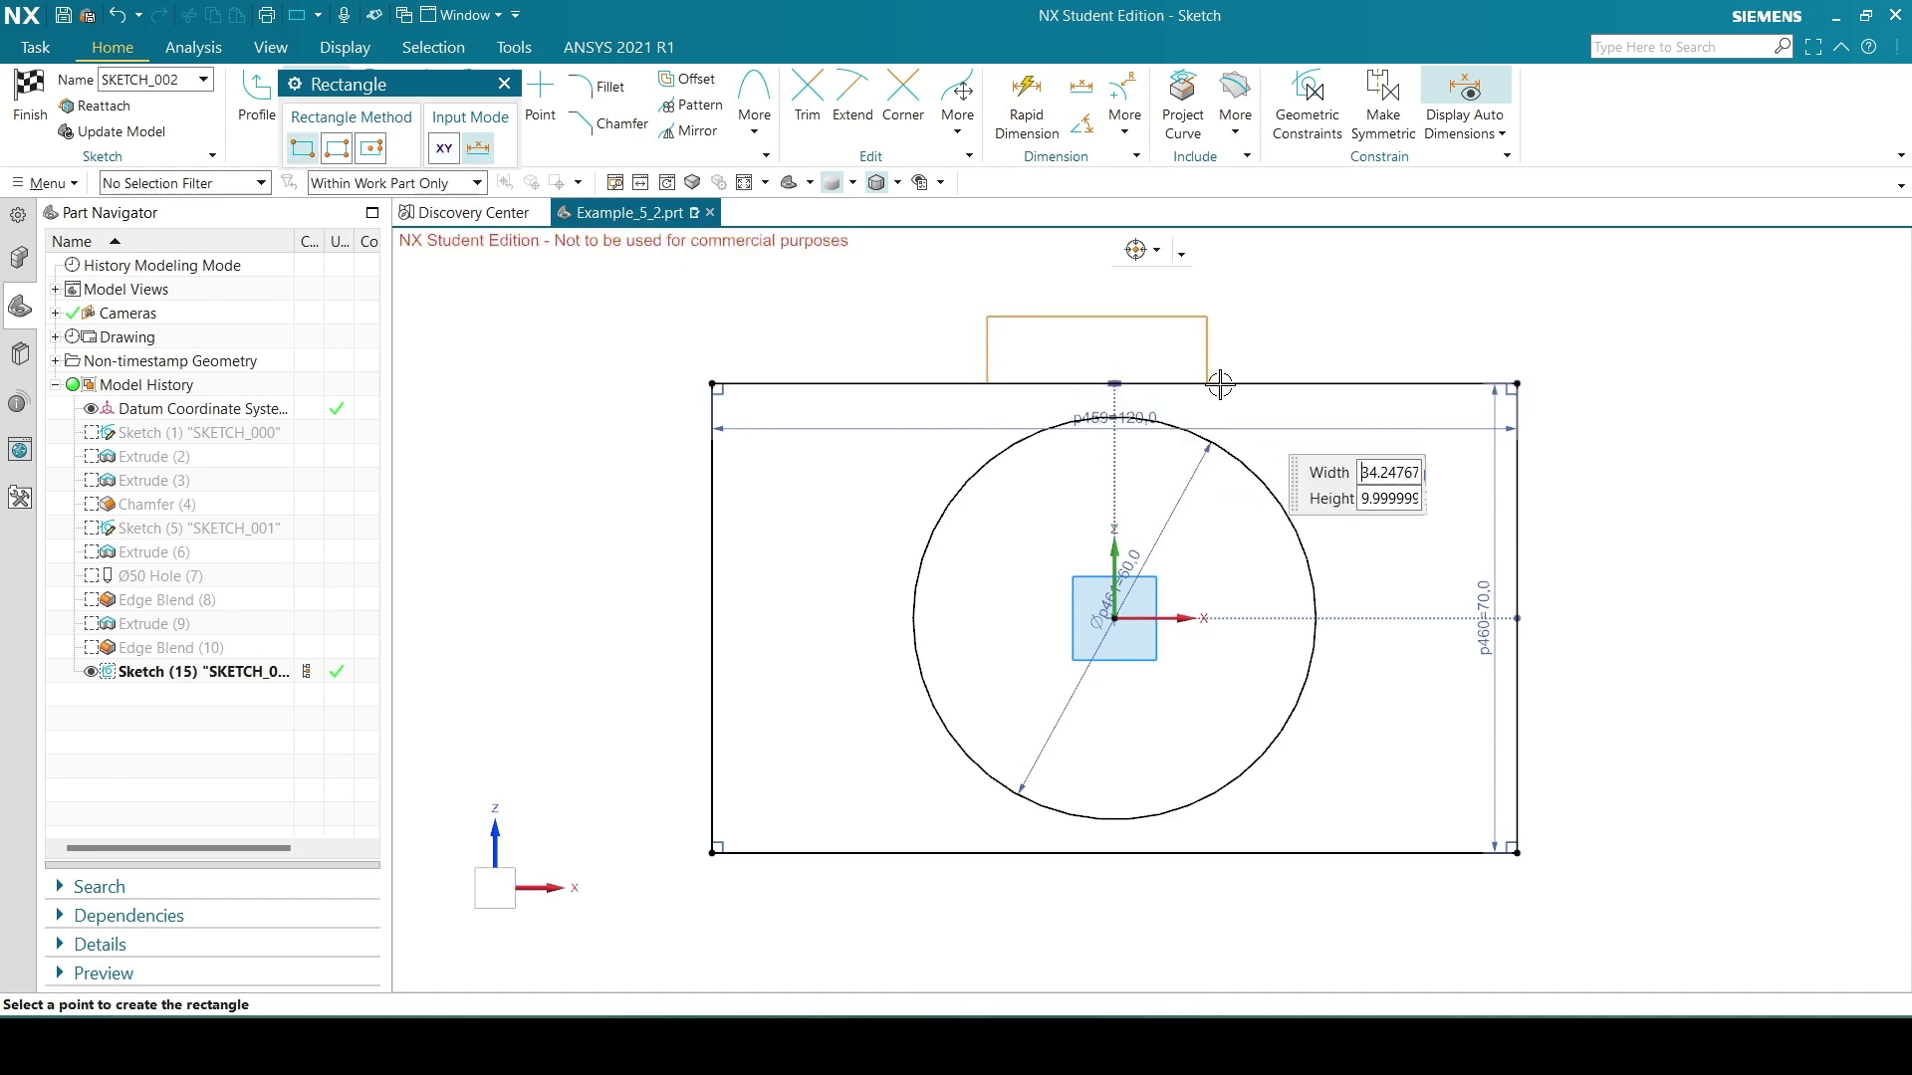
{"action": "left_click", "coordinate": [1221, 384]}
{"action": "key", "text": "Escape"}
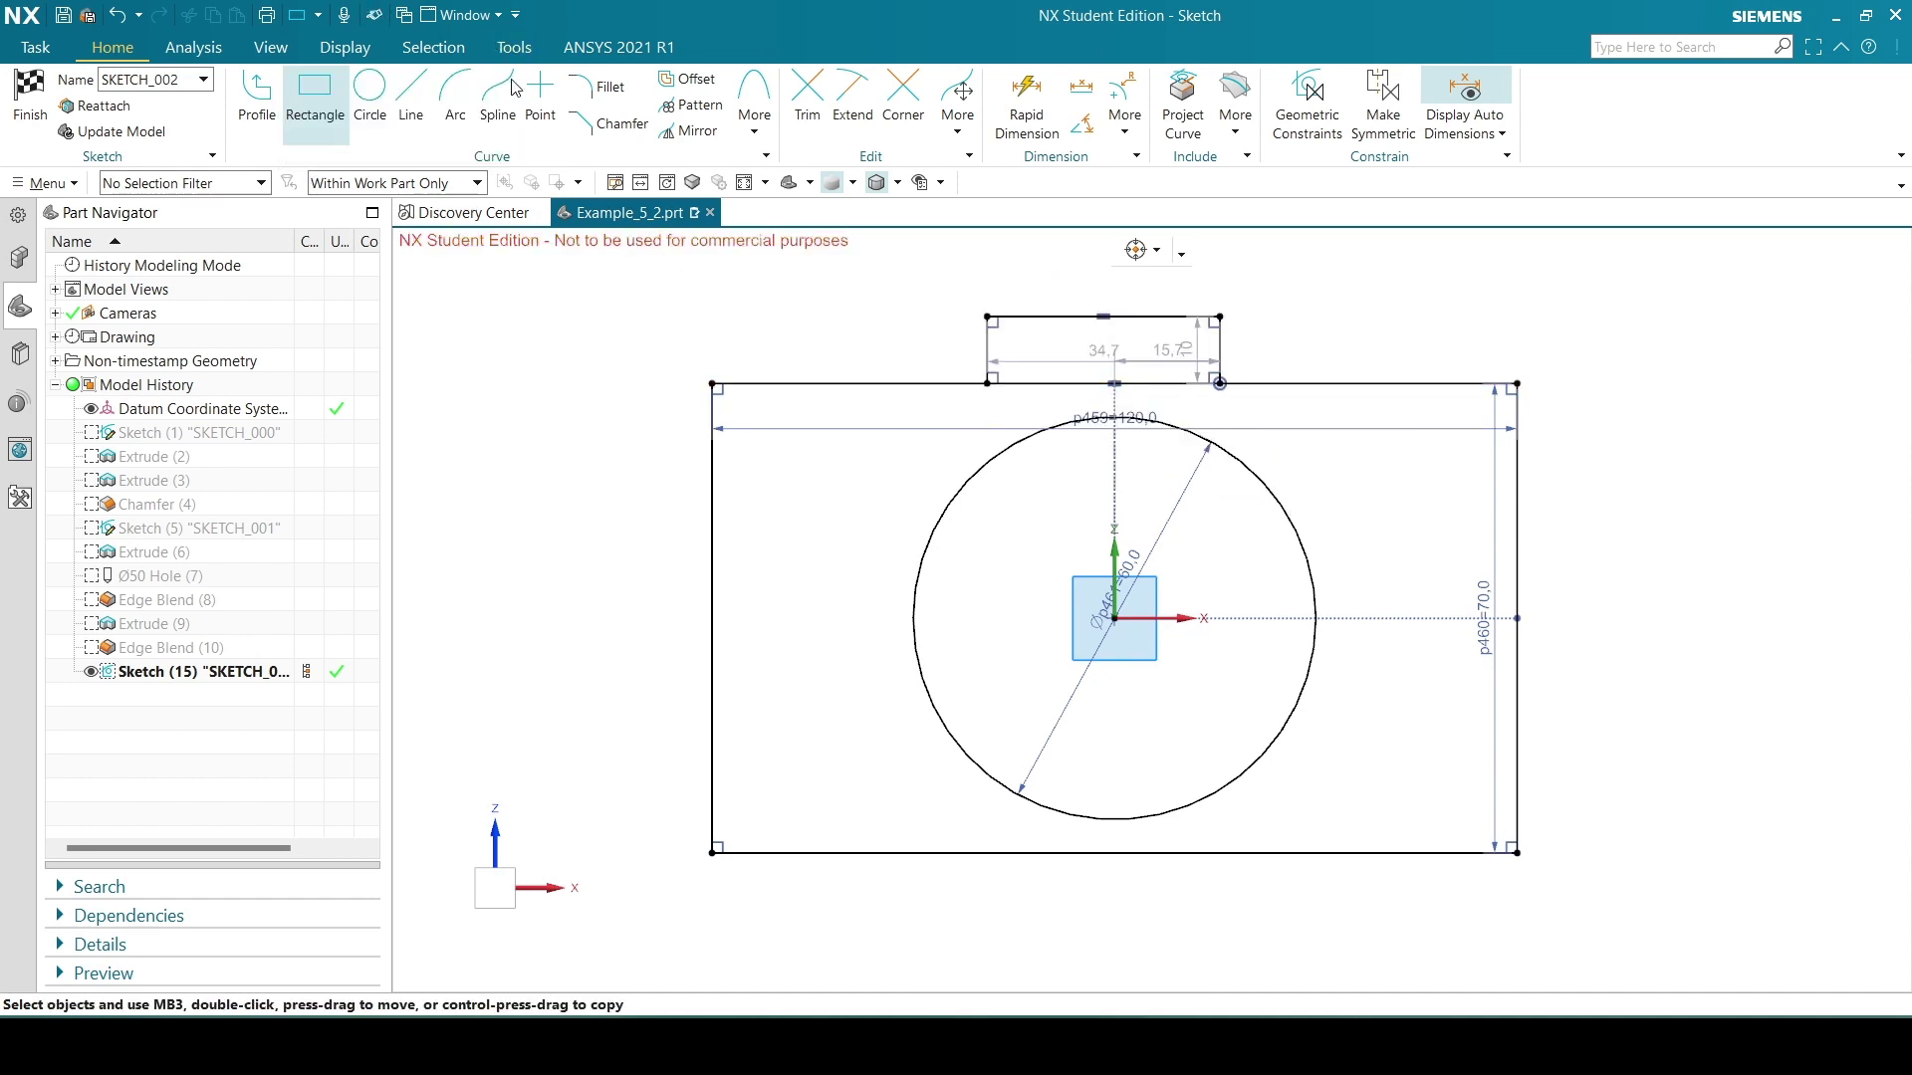
Move the small rectangle's height and width dimensions outside it, keeping the height driven at 10 mm and setting the width to 30 mm.
{"action": "left_click_drag", "start_coordinate": [1186, 341], "coordinate": [1275, 343]}
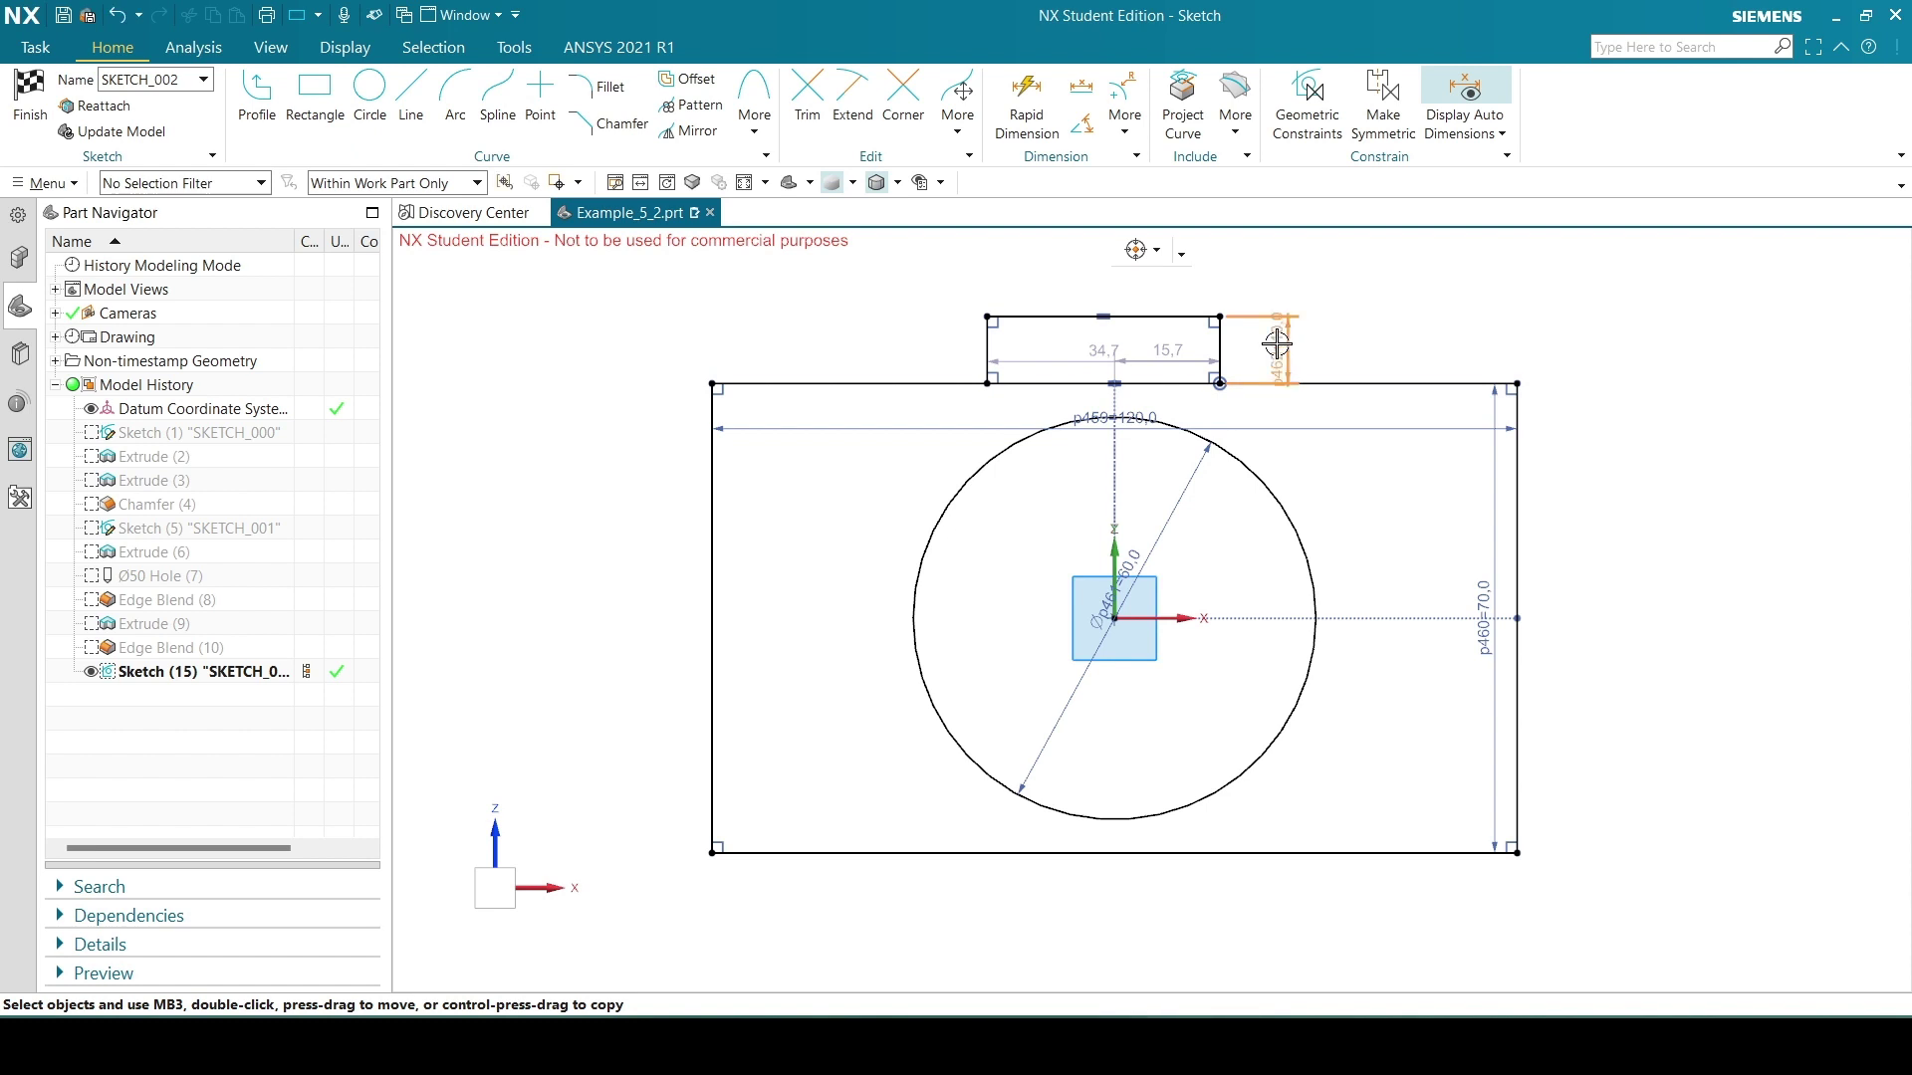
{"action": "double_click", "coordinate": [1275, 344]}
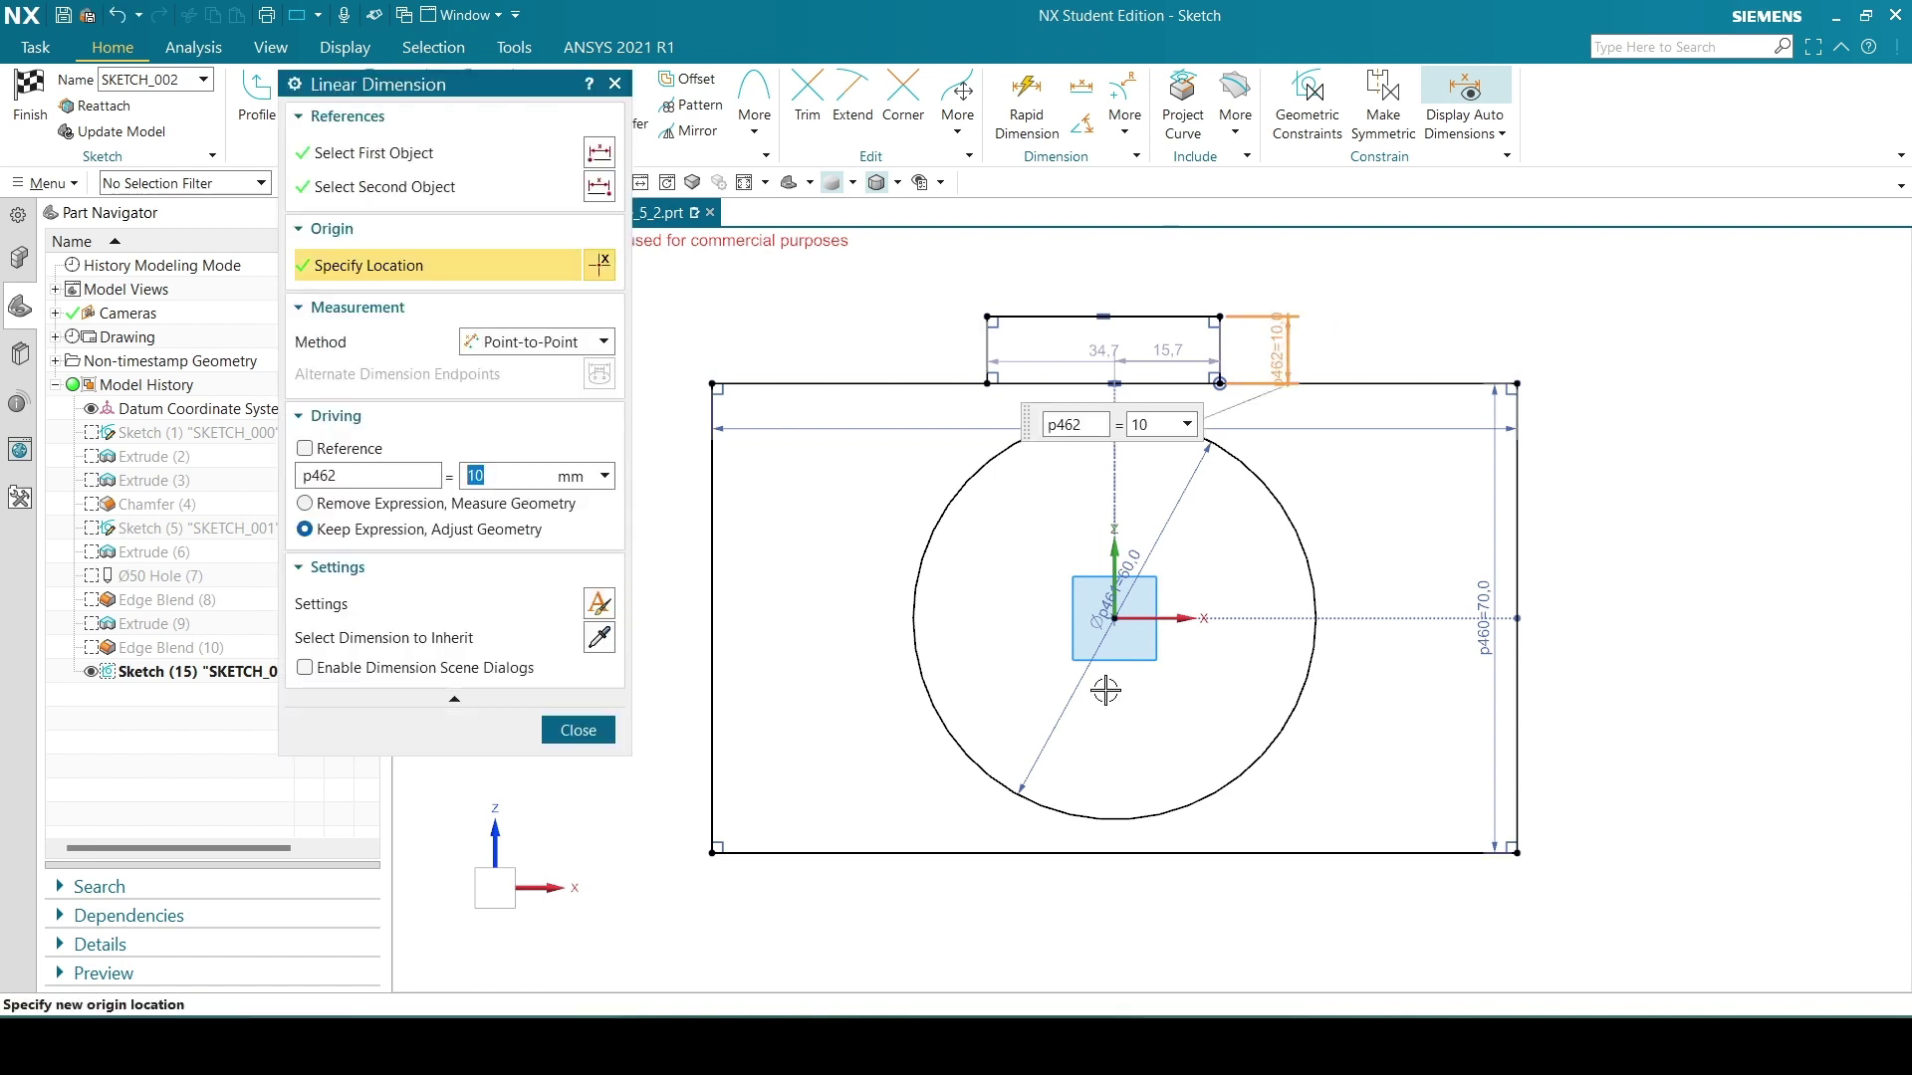
{"action": "left_click", "coordinate": [578, 729]}
{"action": "left_click_drag", "start_coordinate": [1096, 339], "coordinate": [1094, 269]}
{"action": "double_click", "coordinate": [1094, 269]}
{"action": "type", "text": "30"}
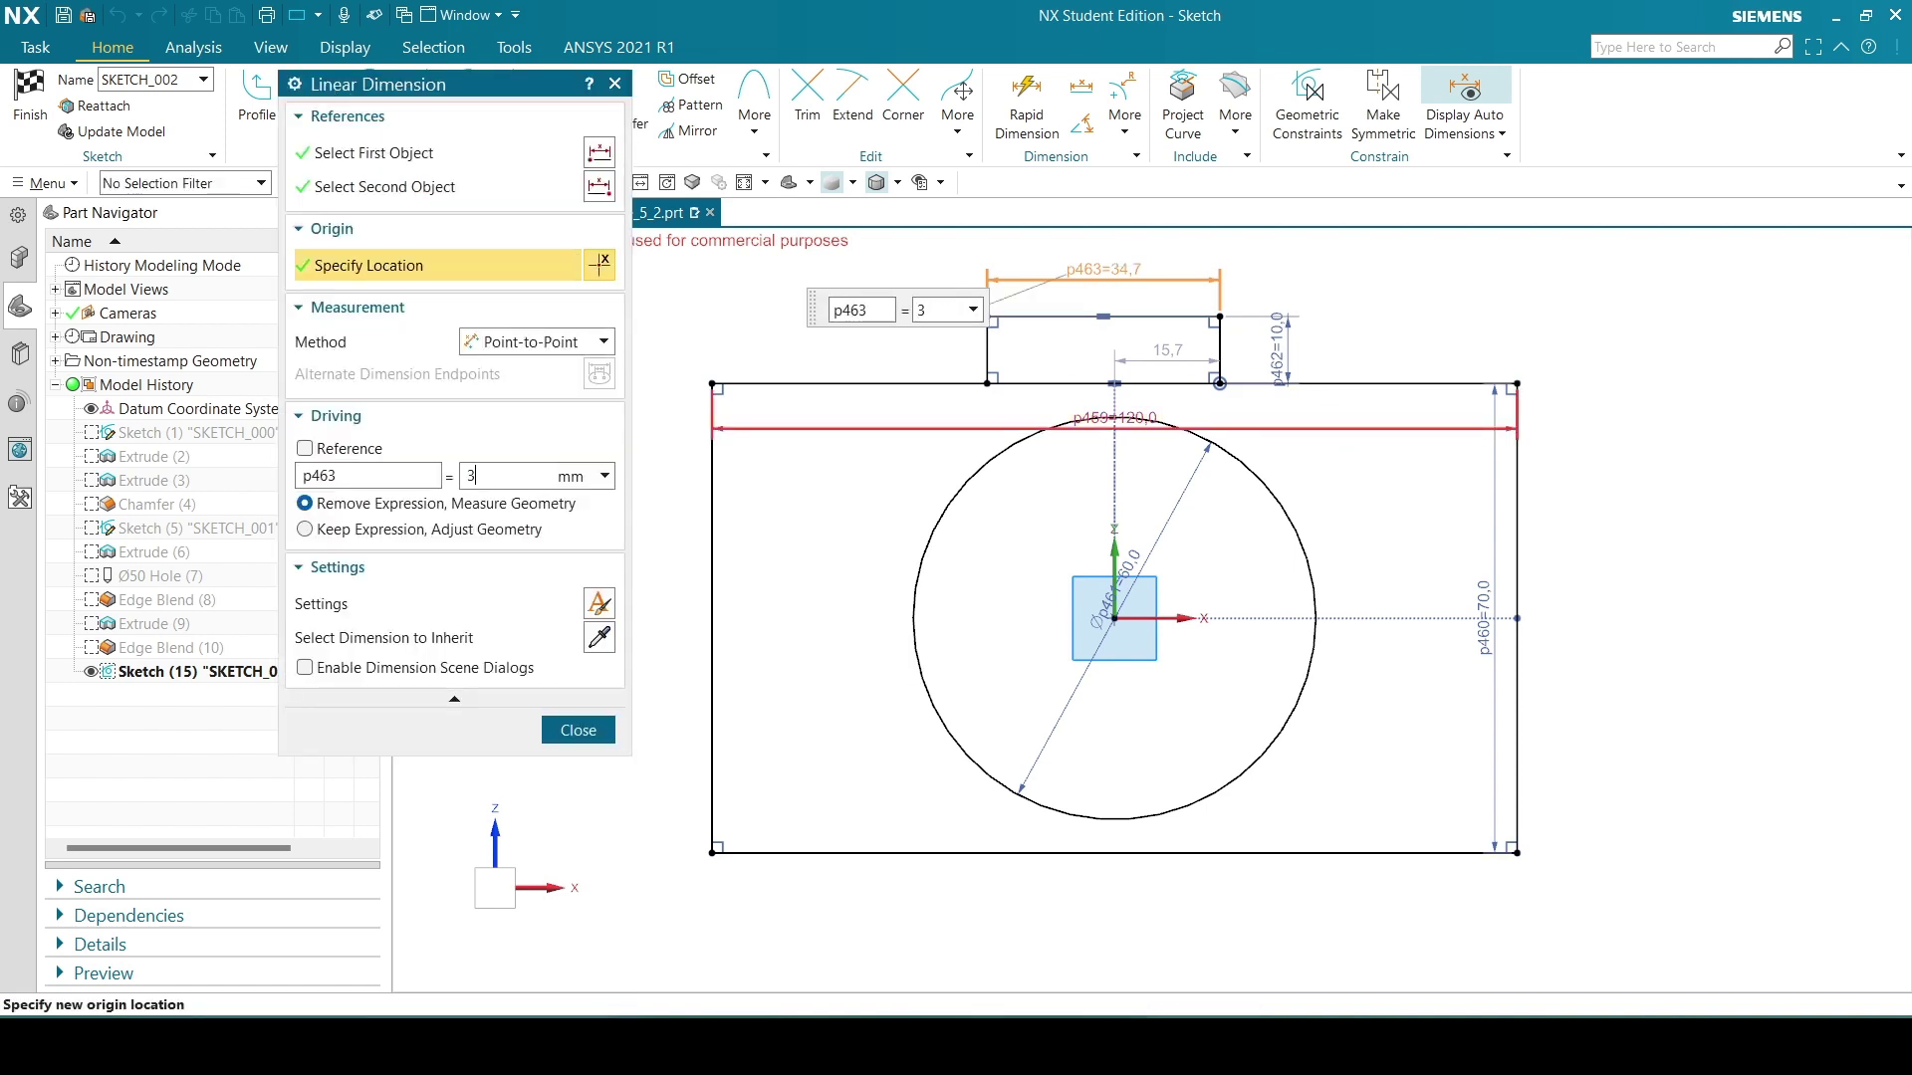
{"action": "key", "text": "Return"}
{"action": "left_click", "coordinate": [578, 730]}
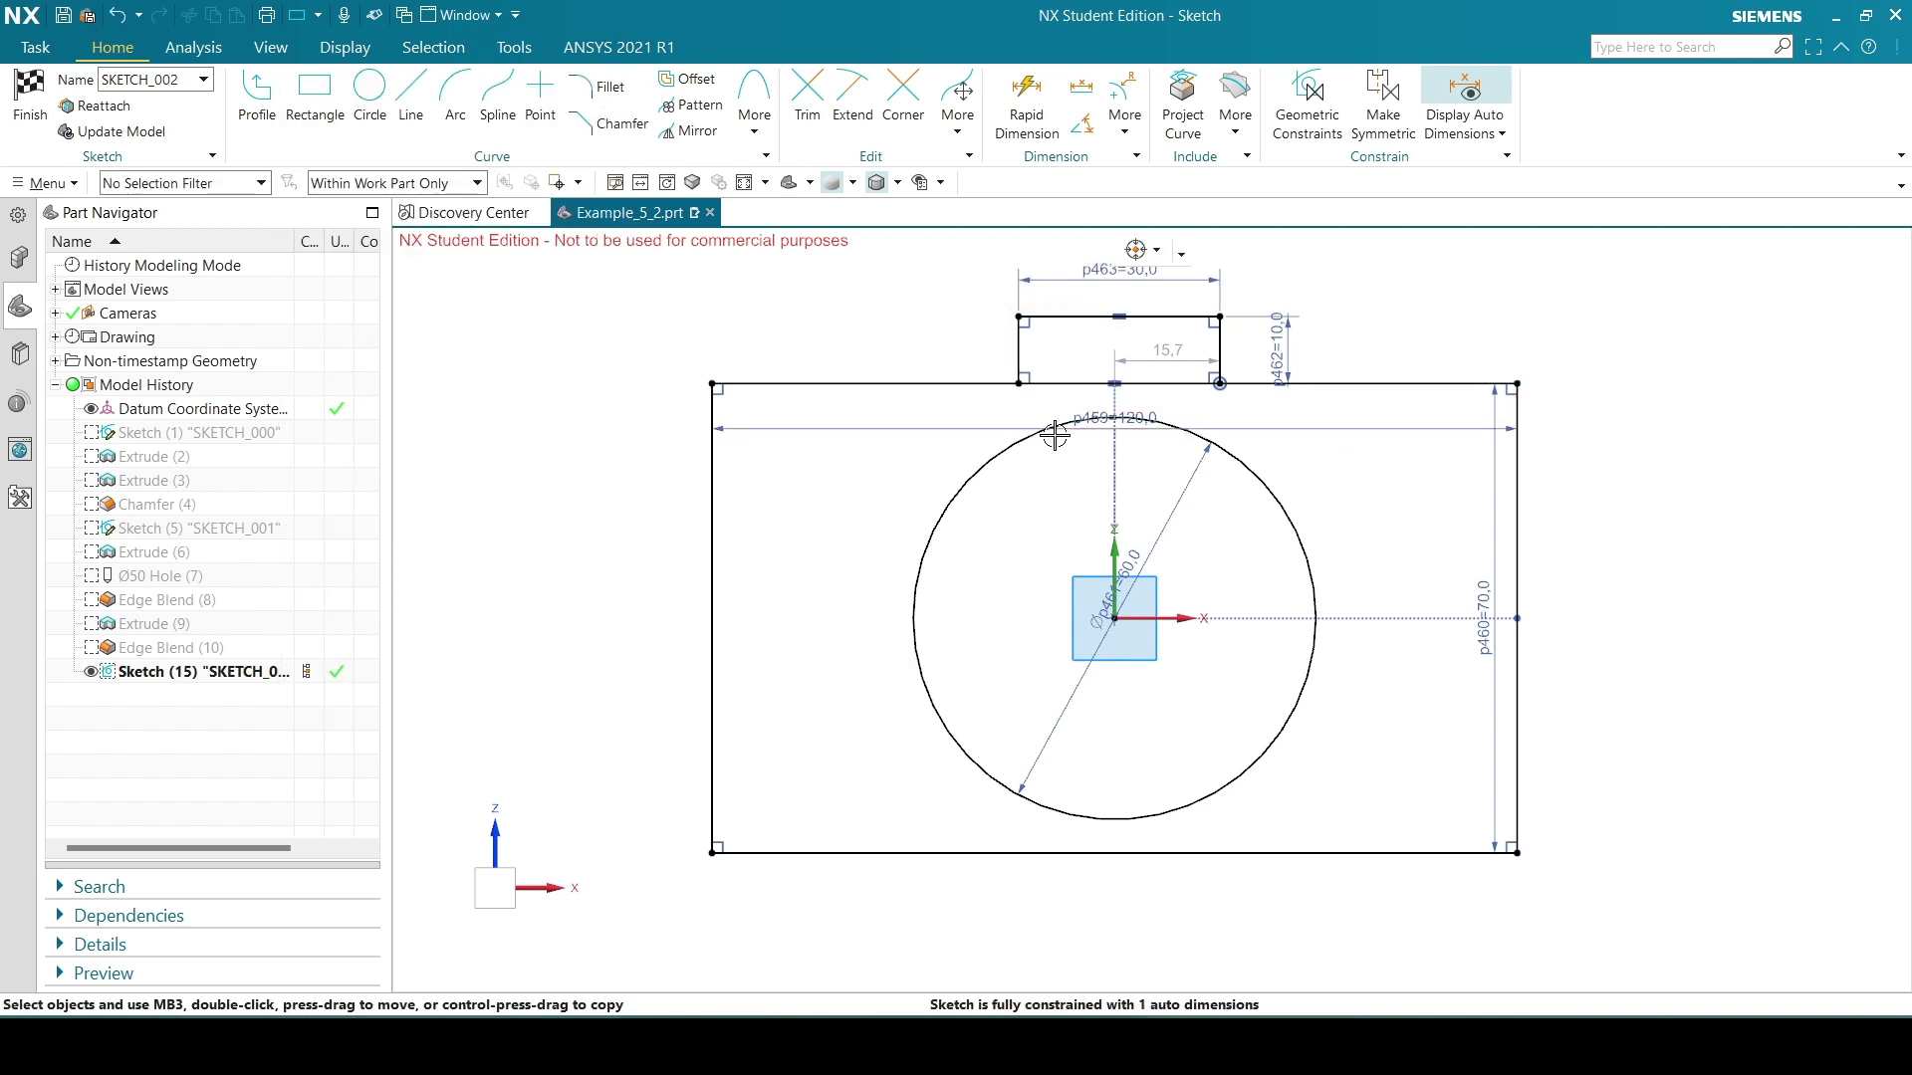
Constrain the midpoint of the small rectangle's top edge to align vertically with the sketch origin.
{"action": "scroll", "coordinate": [1055, 435], "scroll_direction": "up", "scroll_amount": 3}
{"action": "scroll", "coordinate": [1109, 353], "scroll_direction": "up", "scroll_amount": 3}
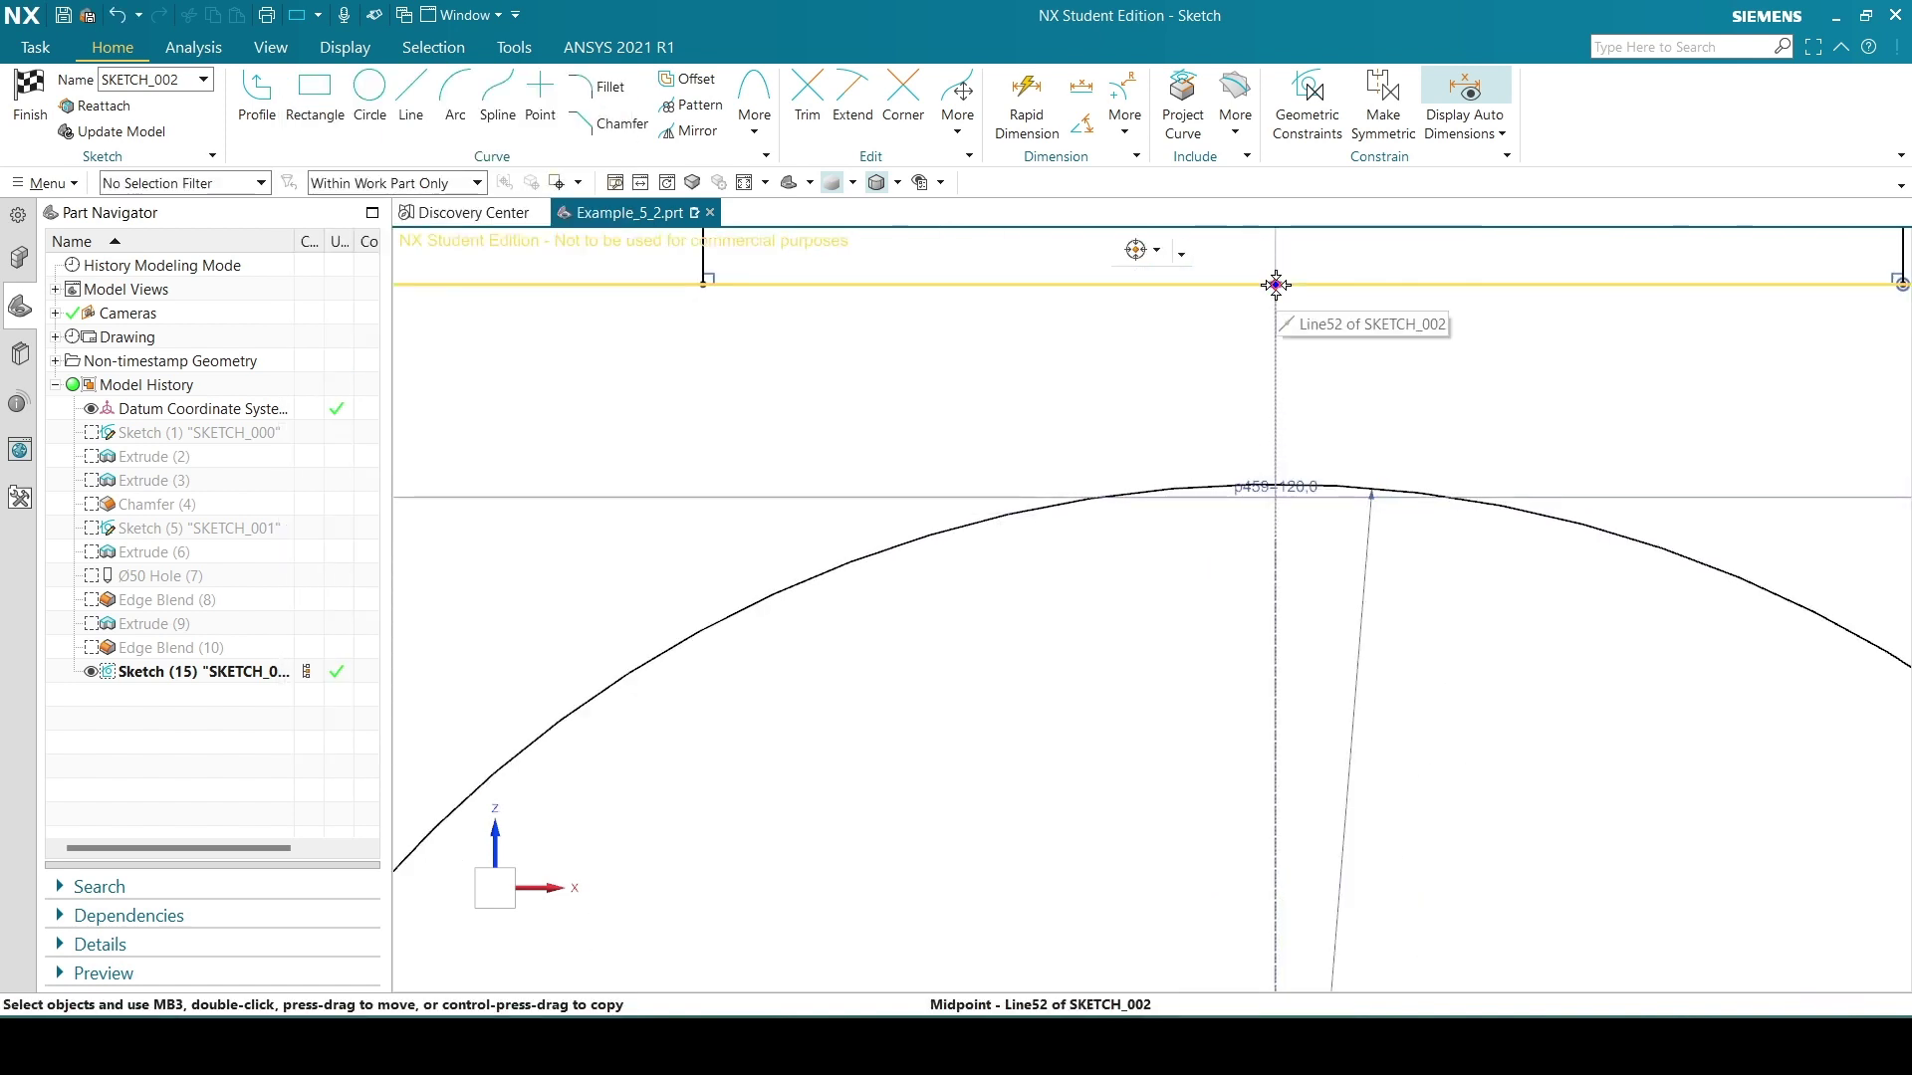
{"action": "scroll", "coordinate": [1015, 375], "scroll_direction": "down", "scroll_amount": 5}
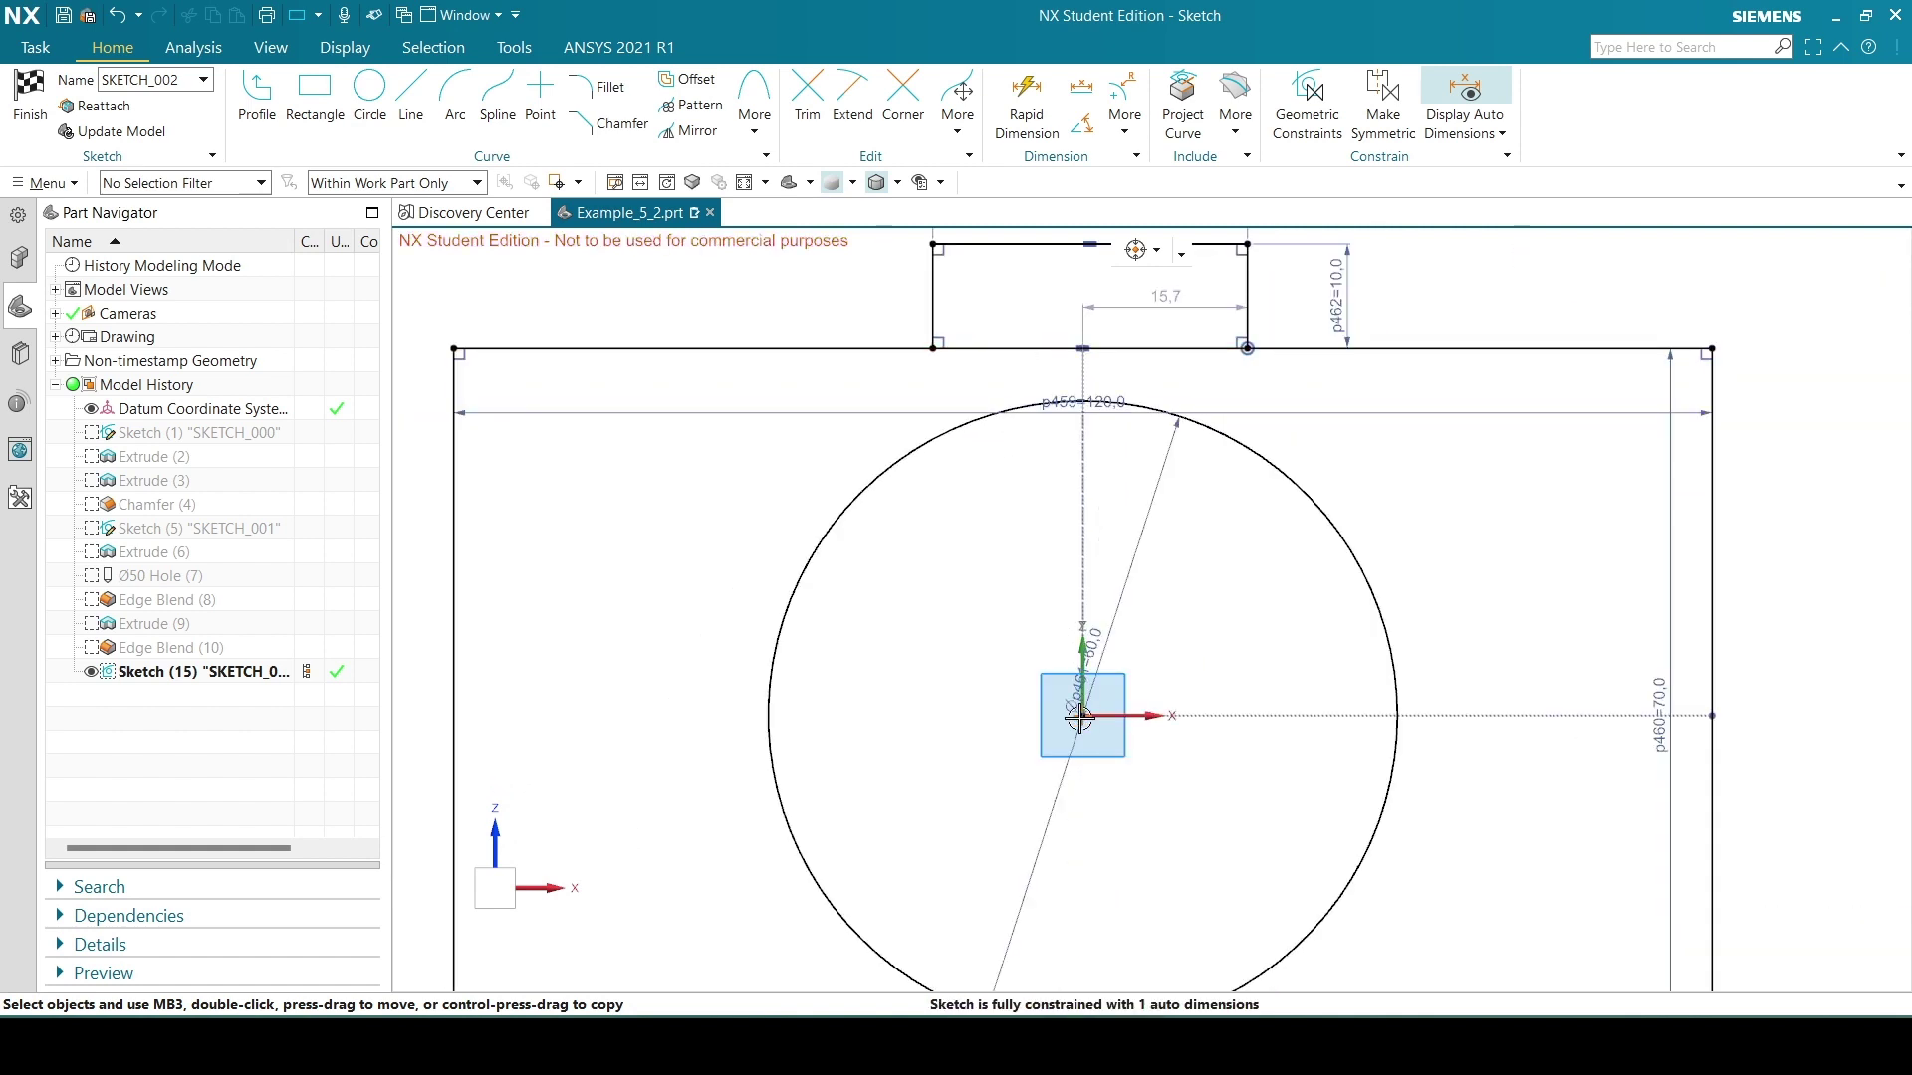
{"action": "right_click", "coordinate": [1081, 717]}
{"action": "left_click", "coordinate": [1145, 737]}
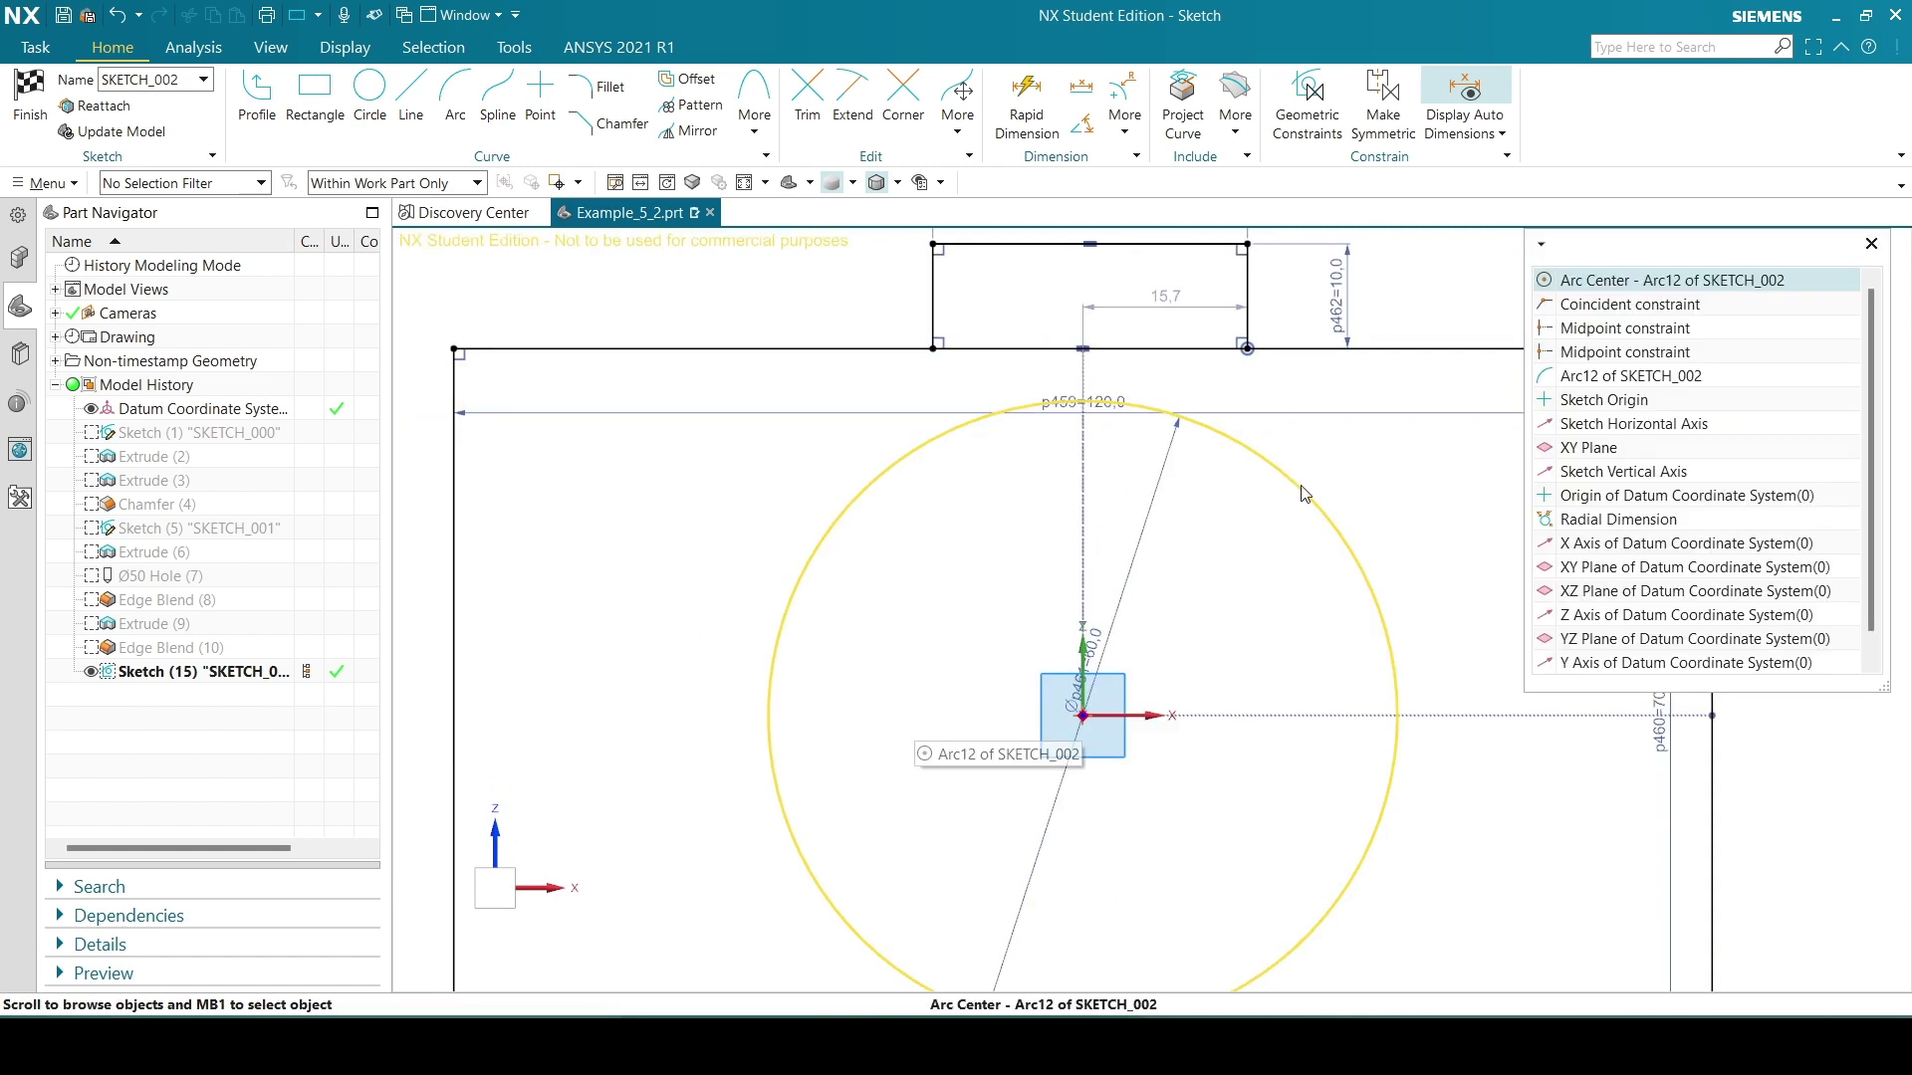
{"action": "left_click", "coordinate": [1605, 399]}
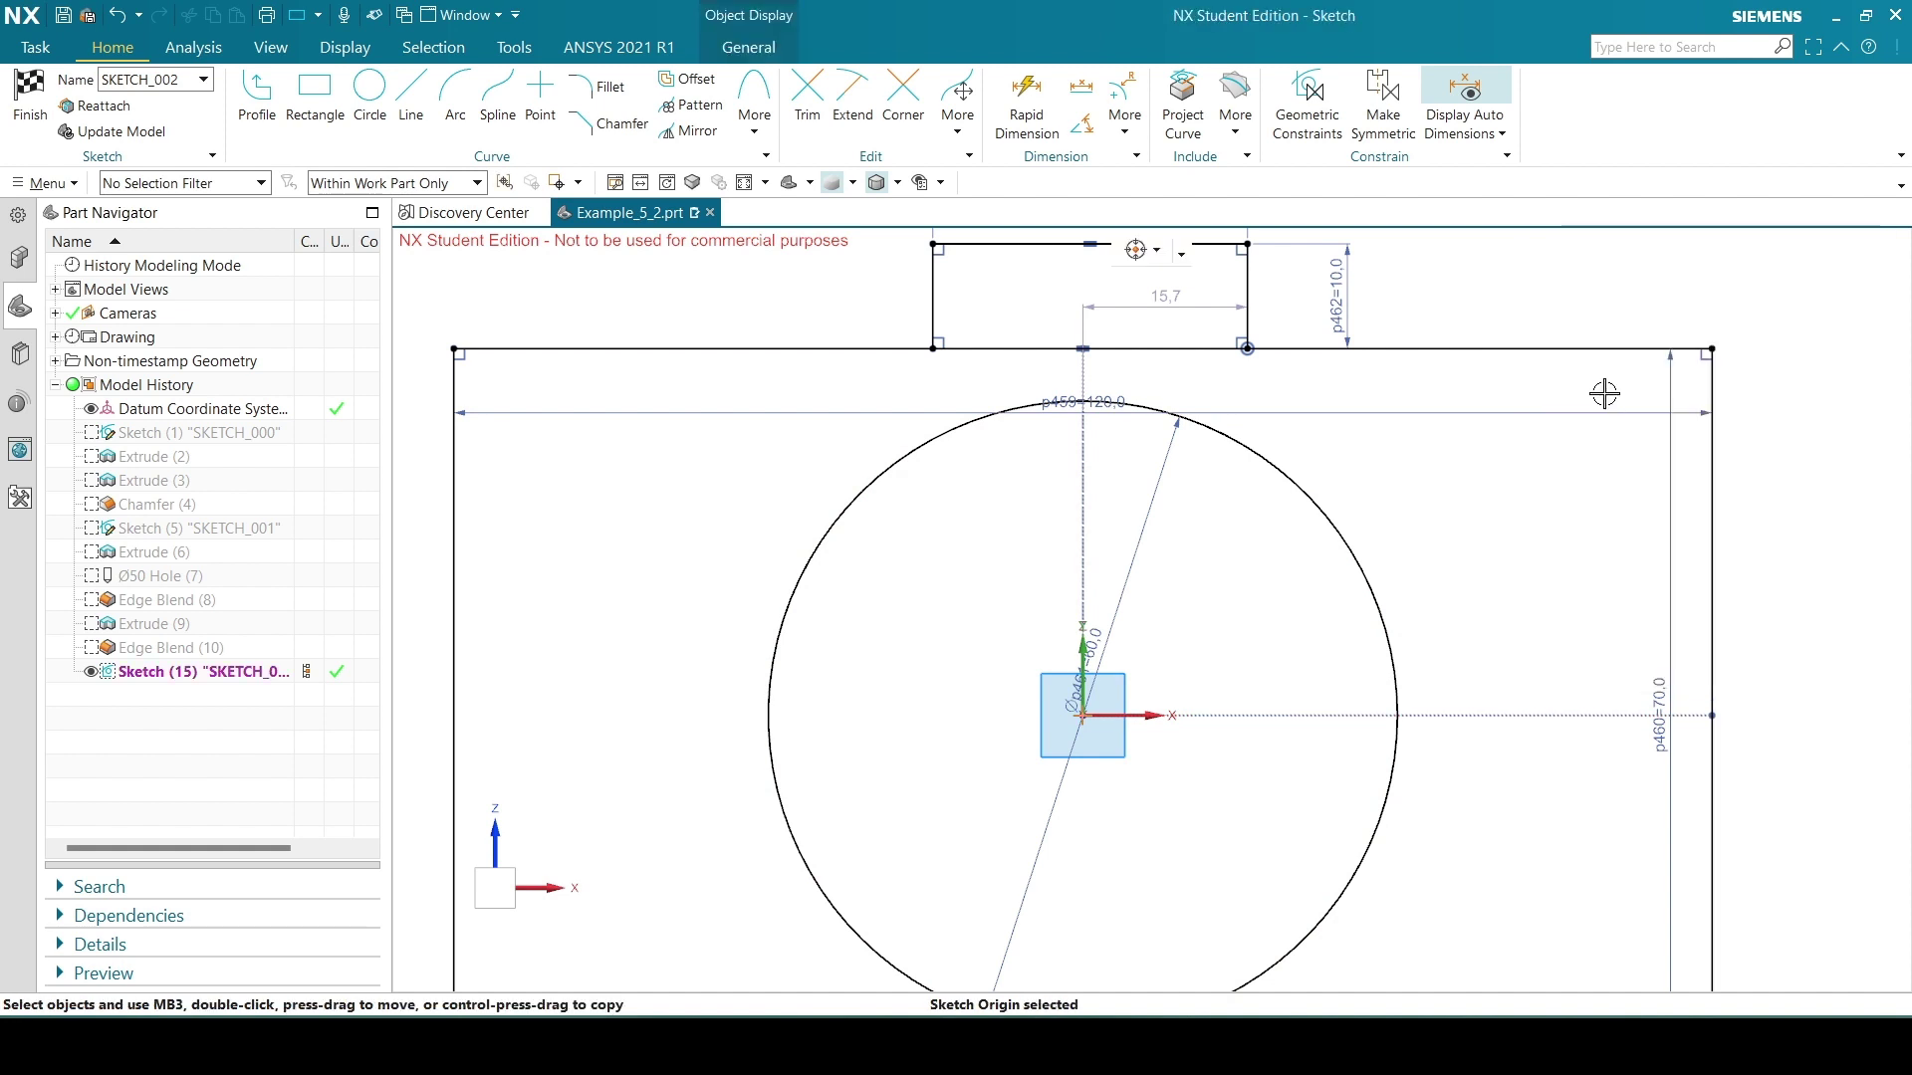
{"action": "left_click", "coordinate": [1067, 345]}
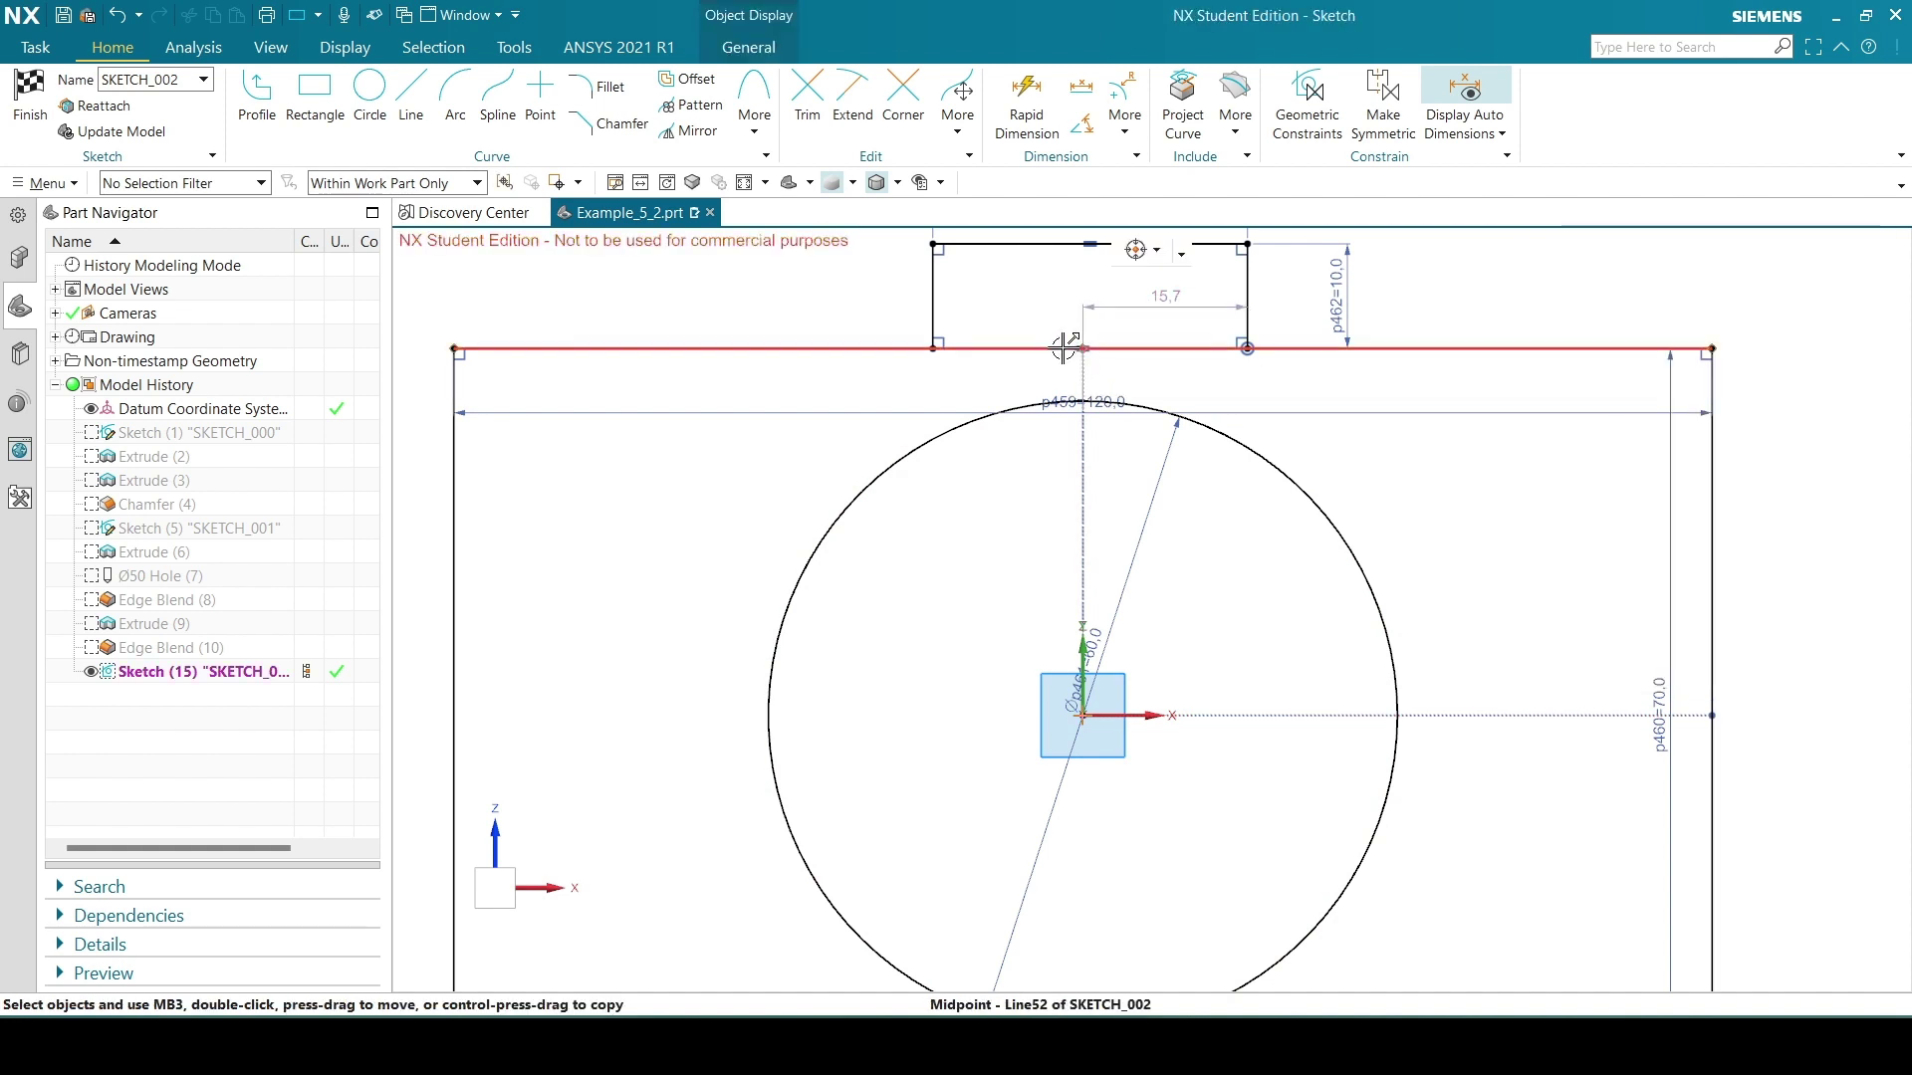
{"action": "left_click", "coordinate": [1087, 243]}
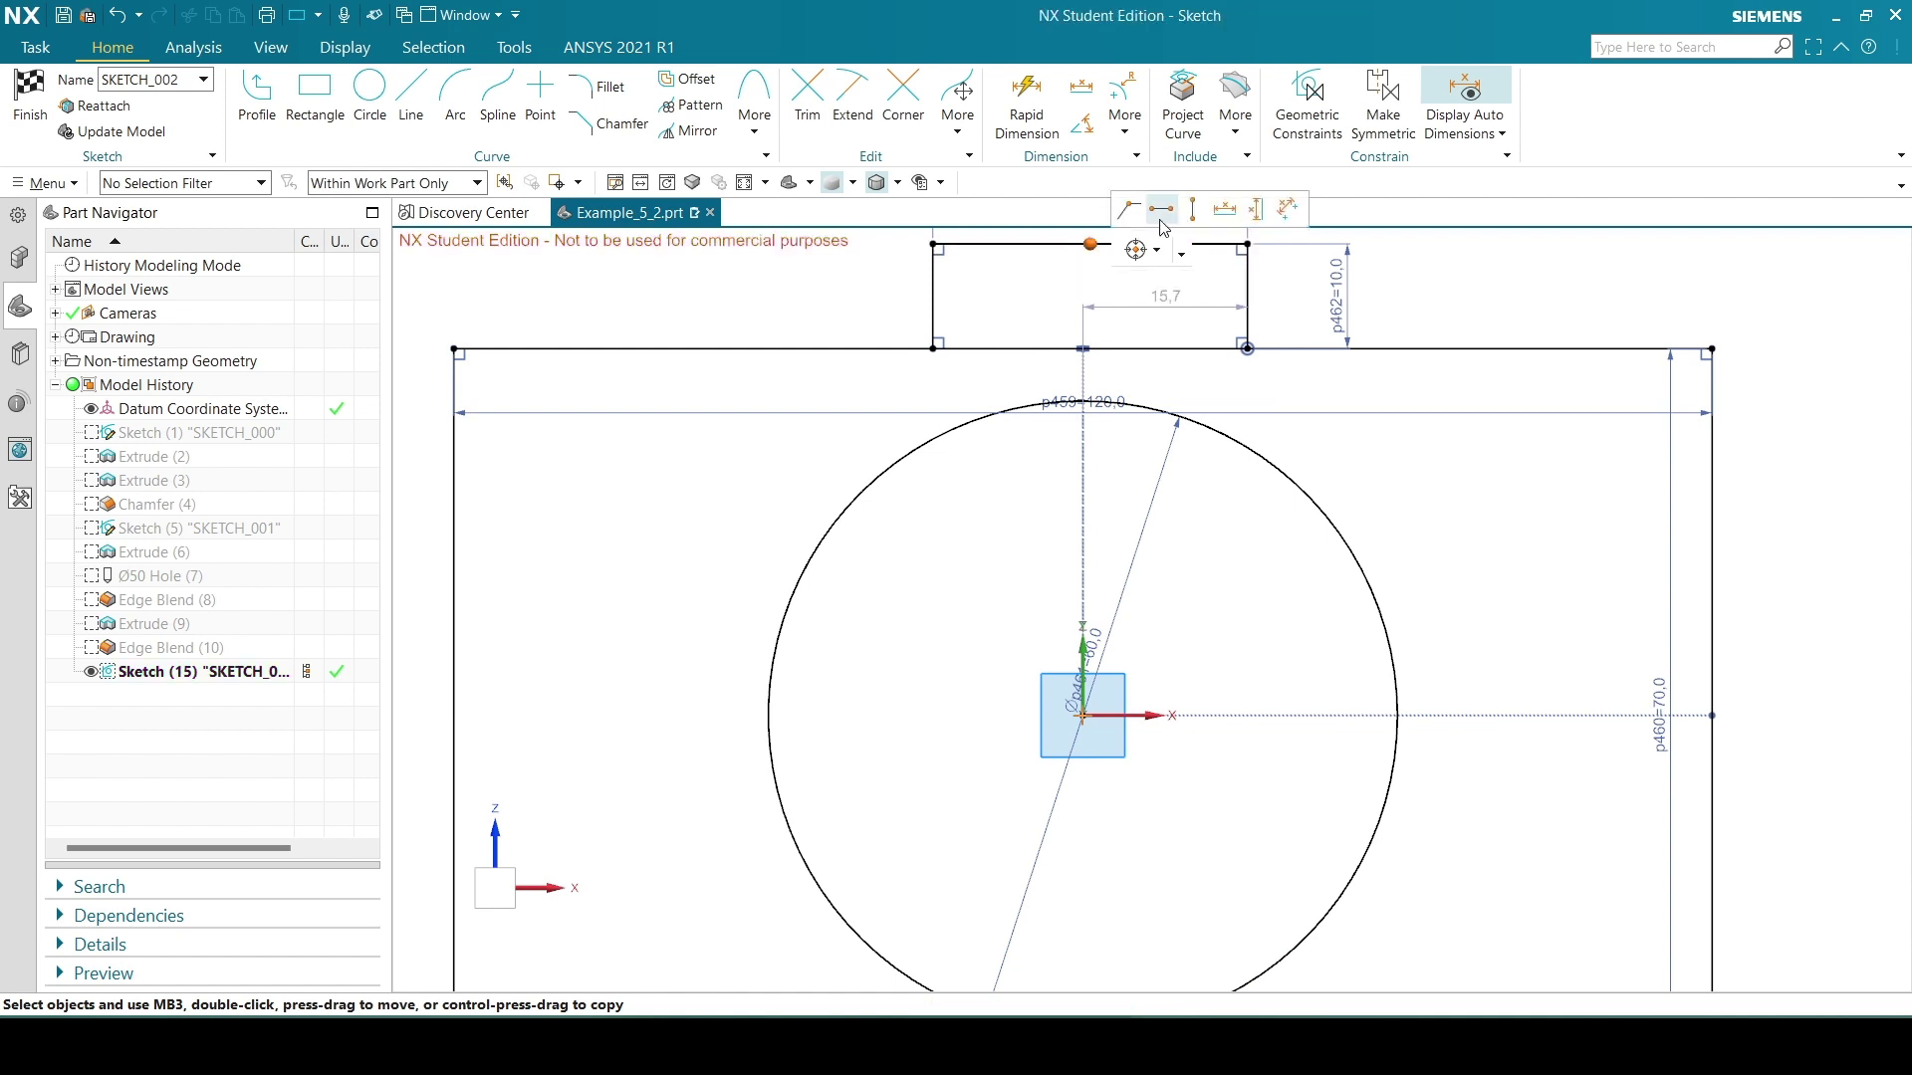
{"action": "left_click", "coordinate": [1187, 214]}
Check the reference drawing and finish the front-view sketch.
{"action": "scroll", "coordinate": [1335, 529], "scroll_direction": "down", "scroll_amount": 1}
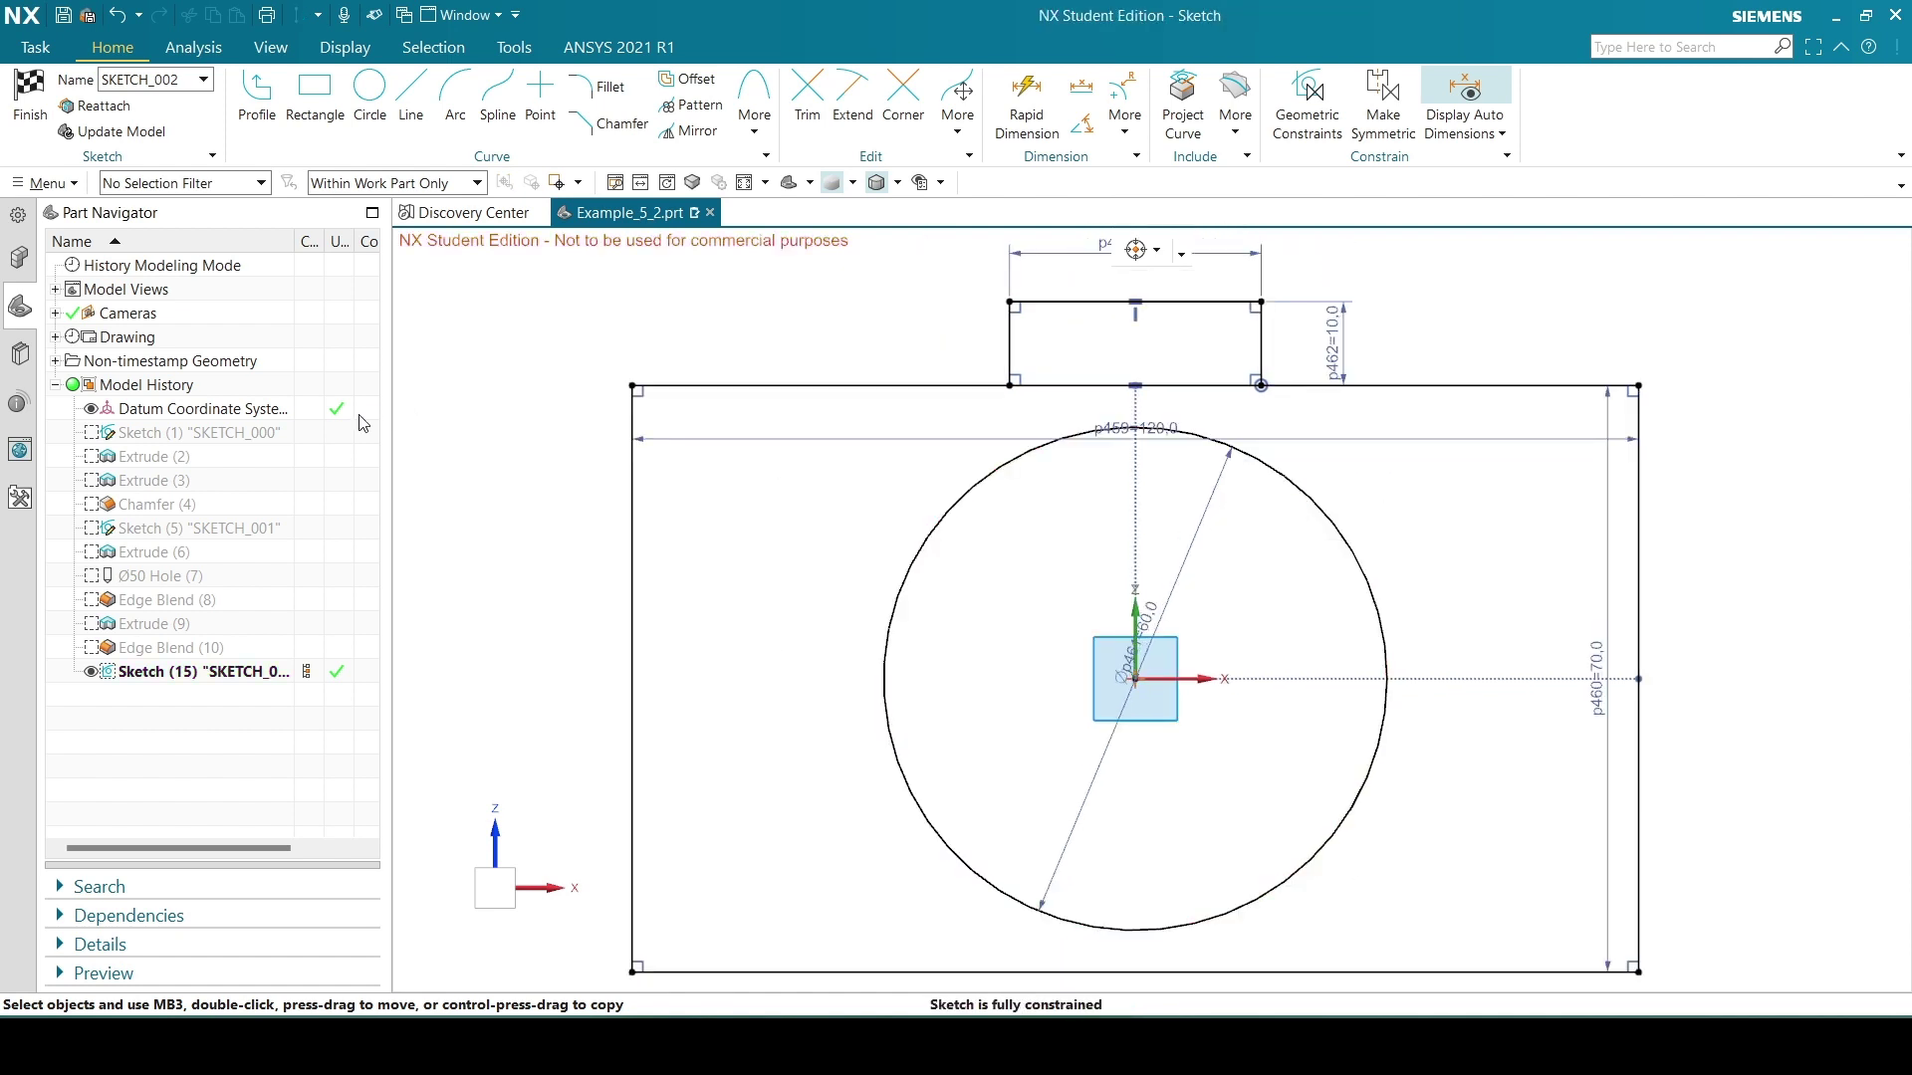
{"action": "scroll", "coordinate": [418, 554], "scroll_direction": "down", "scroll_amount": 1}
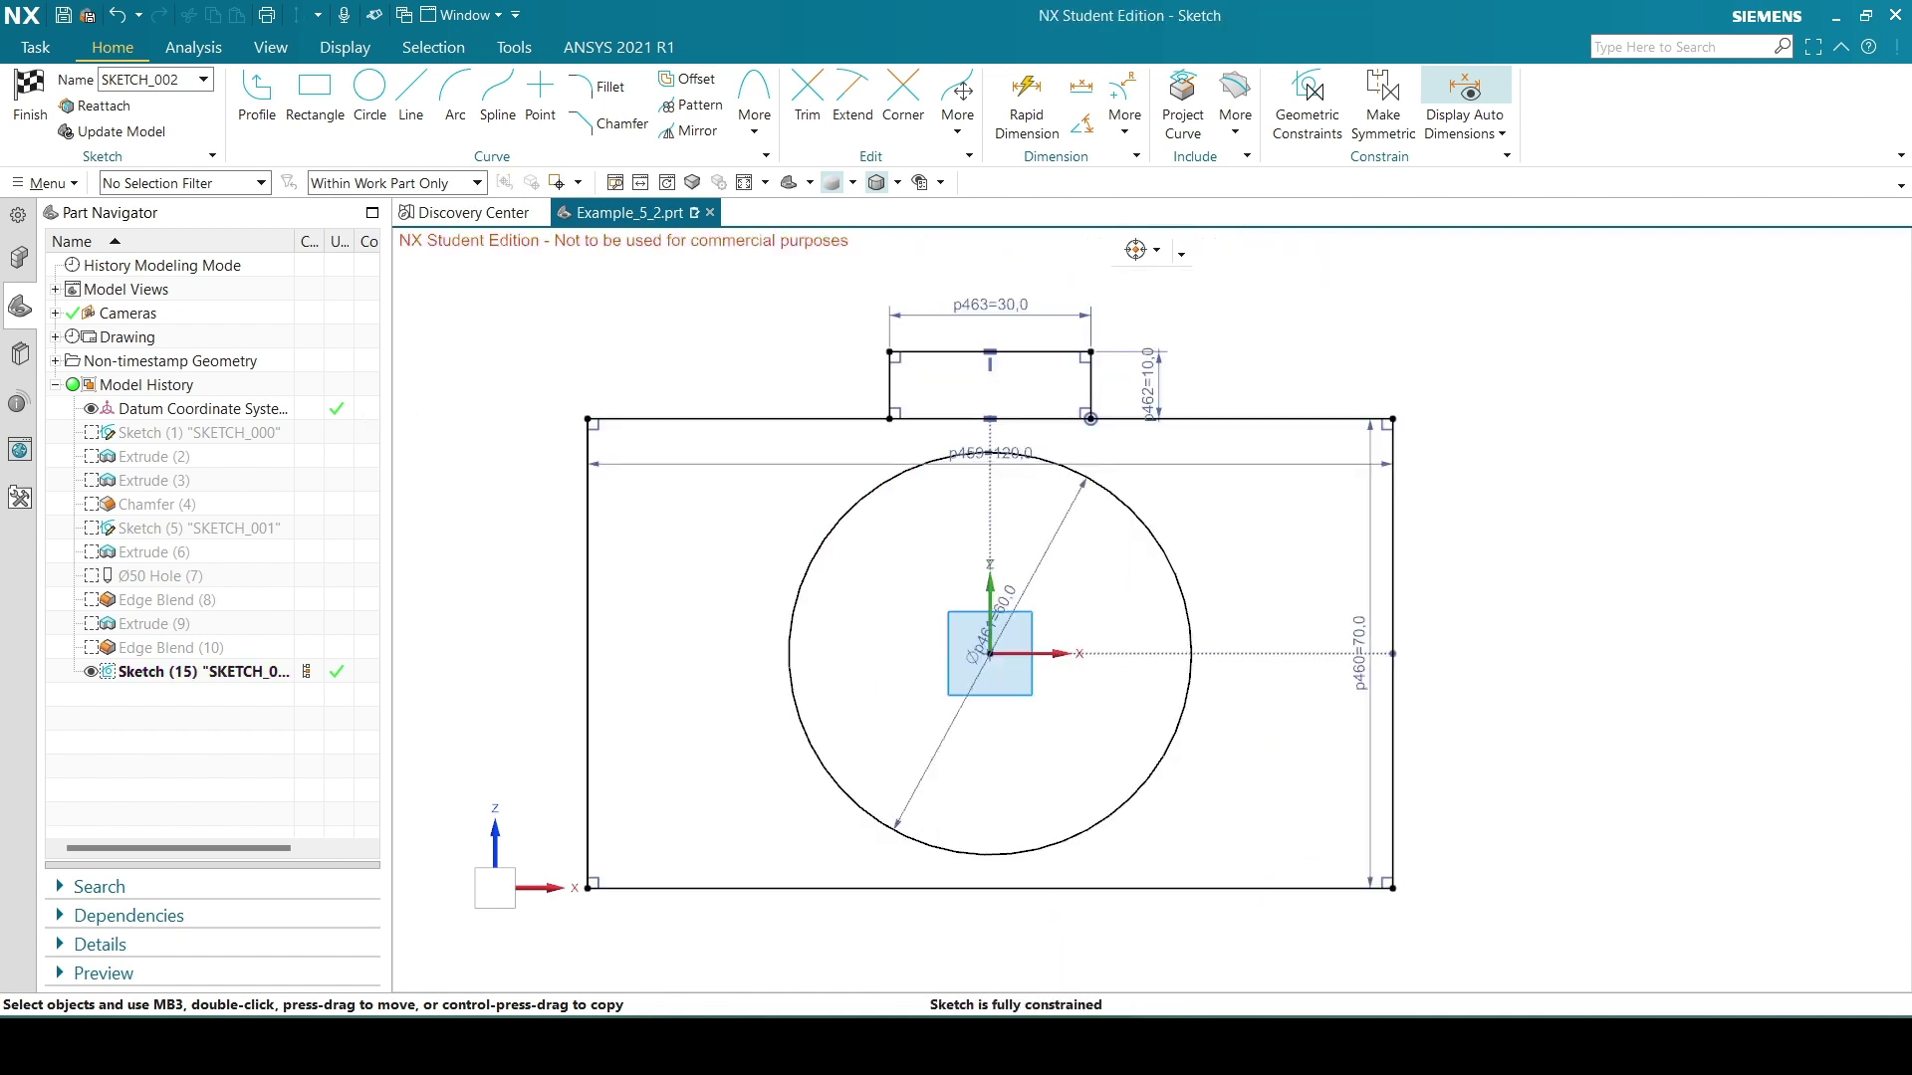
{"action": "key", "text": "alt+Tab"}
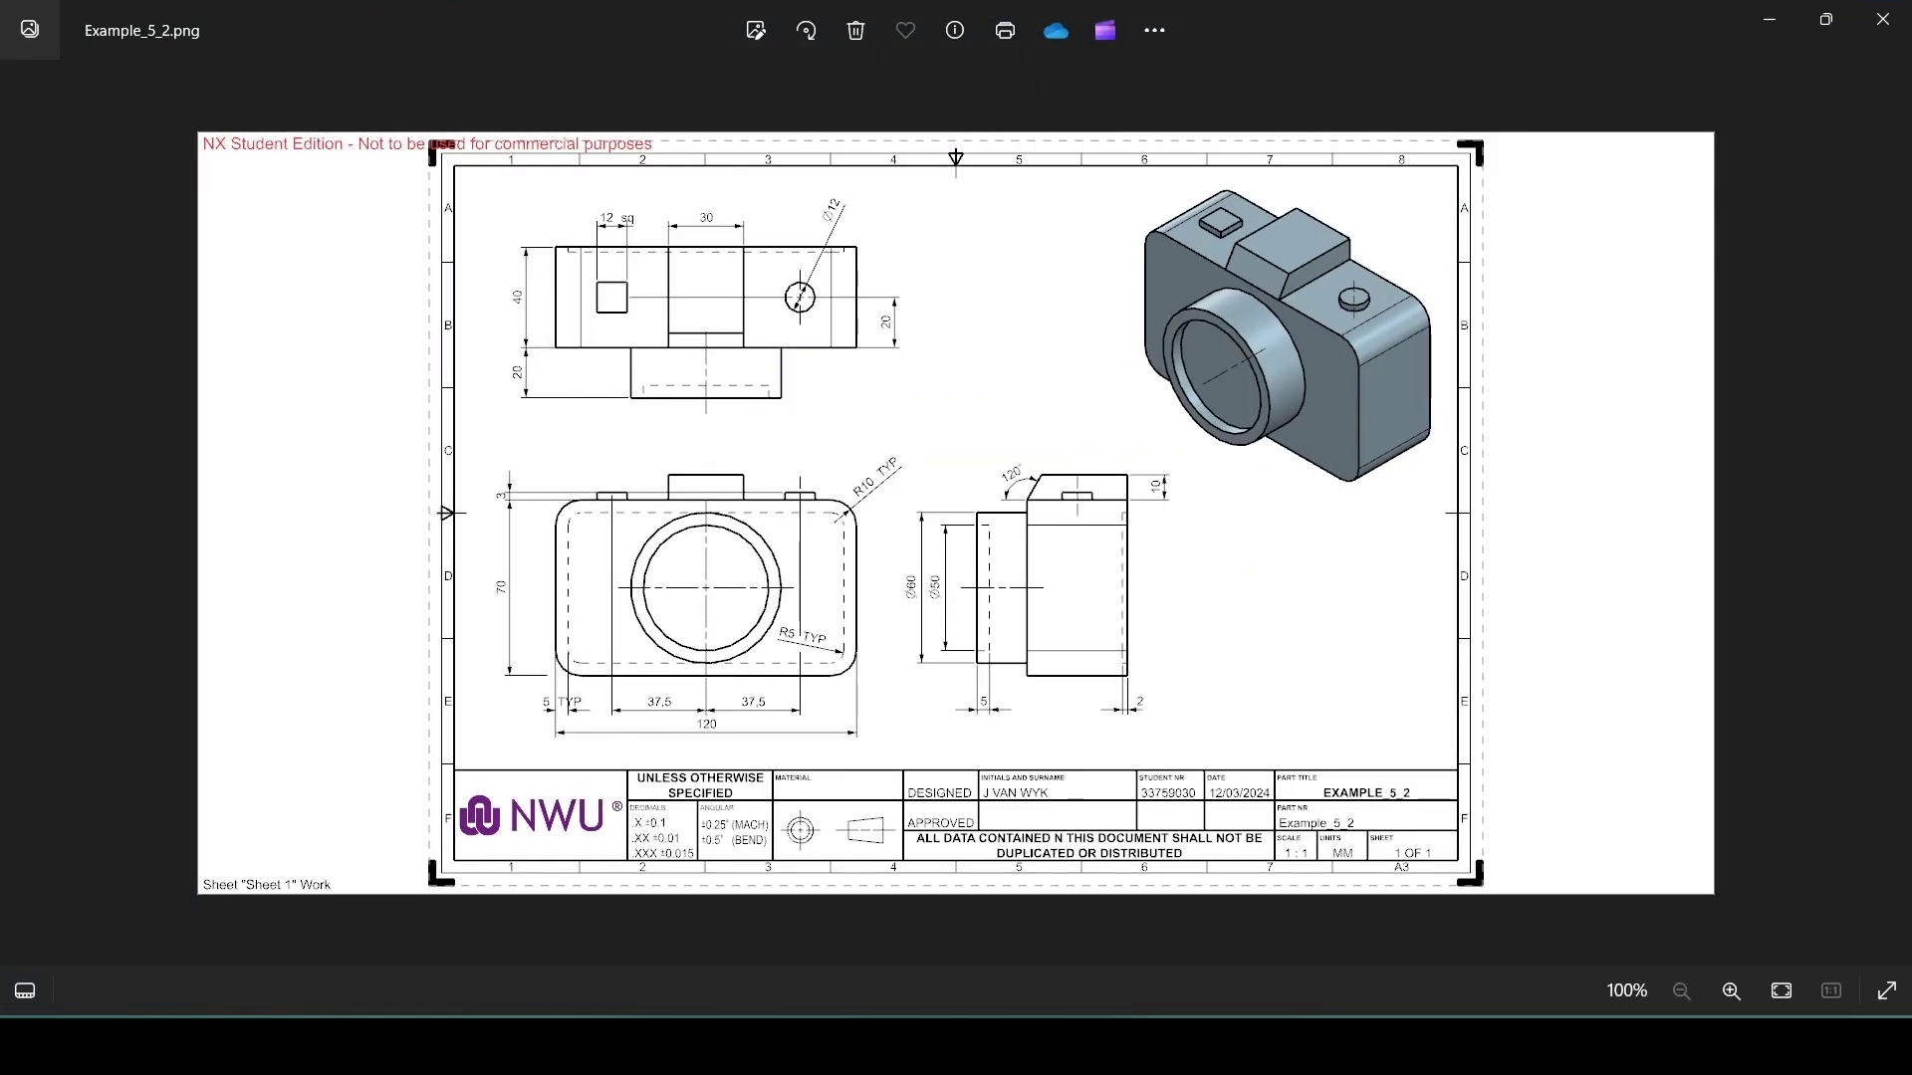
{"action": "key", "text": "alt+Tab"}
{"action": "left_click", "coordinate": [36, 95]}
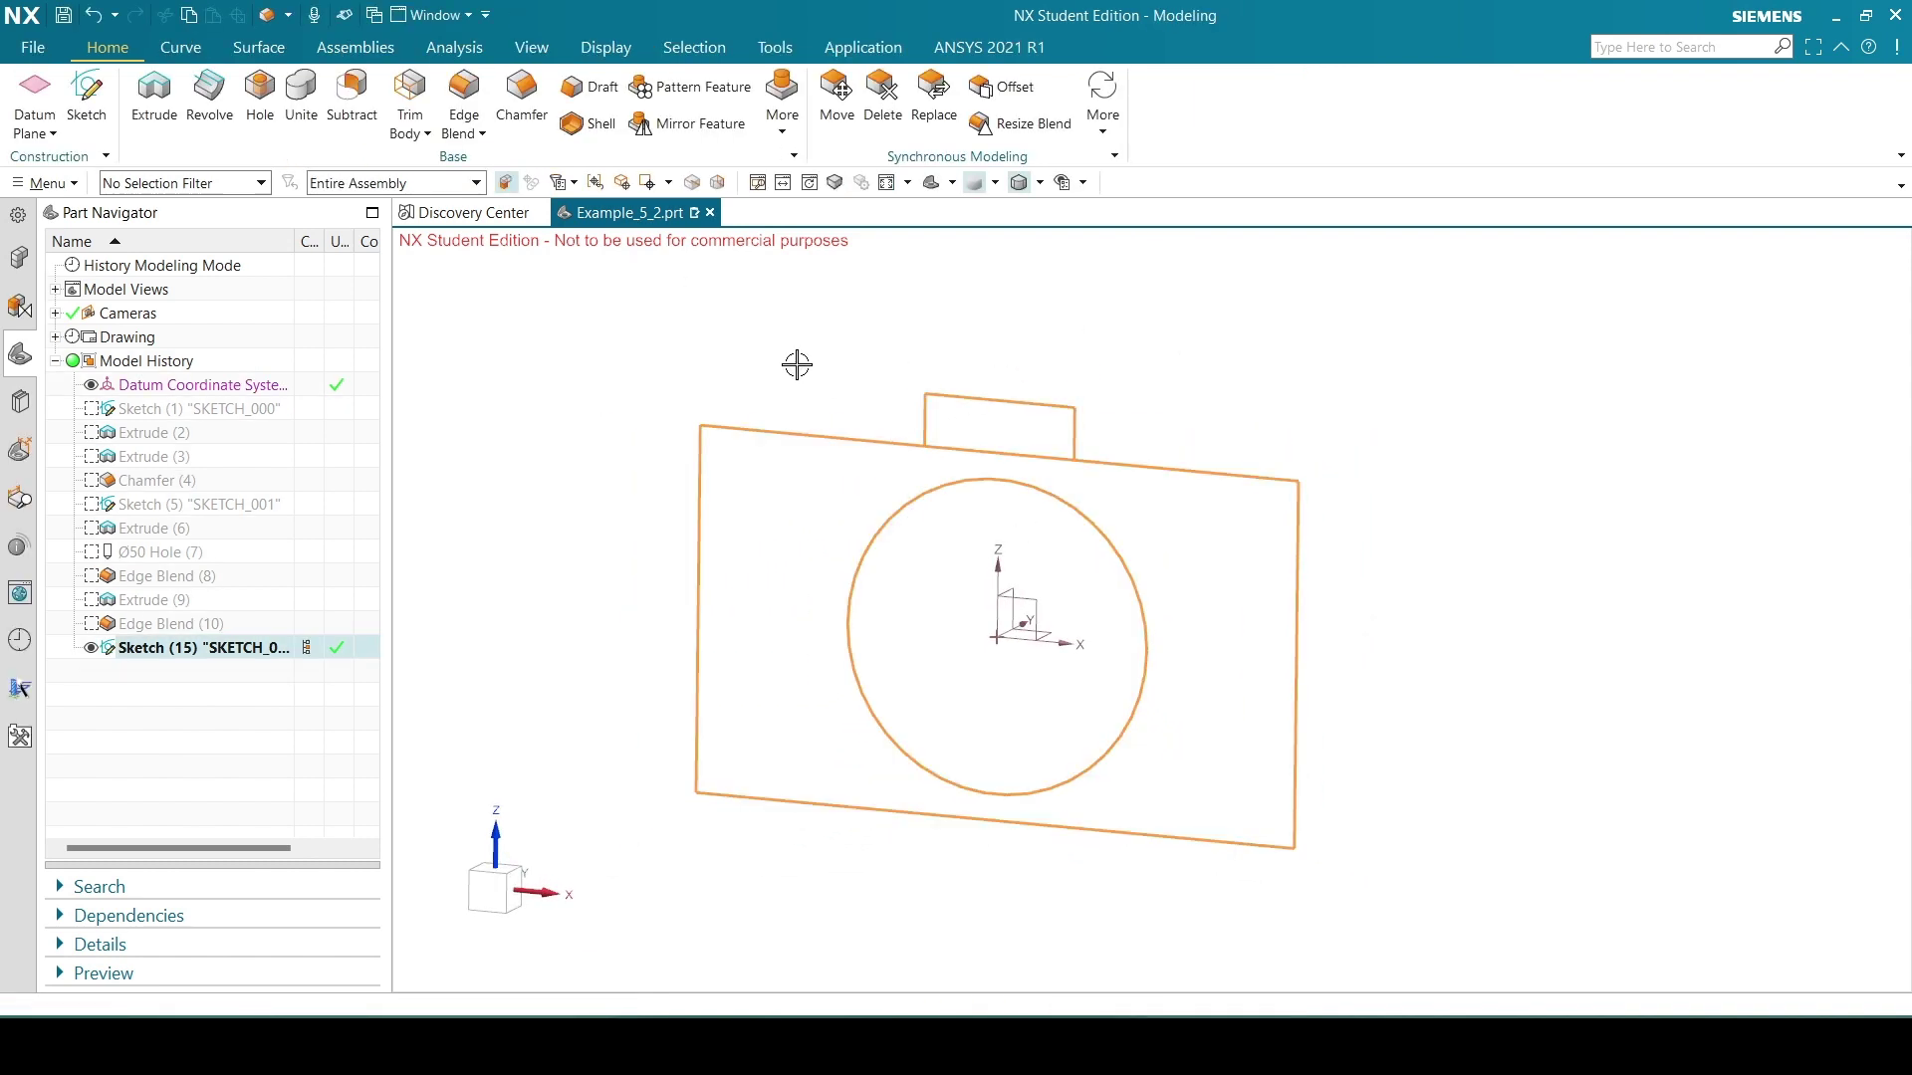
Start an Extrude with reset settings and select the main rectangle, circle and small rectangle regions using Region Boundary Curves.
{"action": "left_click", "coordinate": [155, 95]}
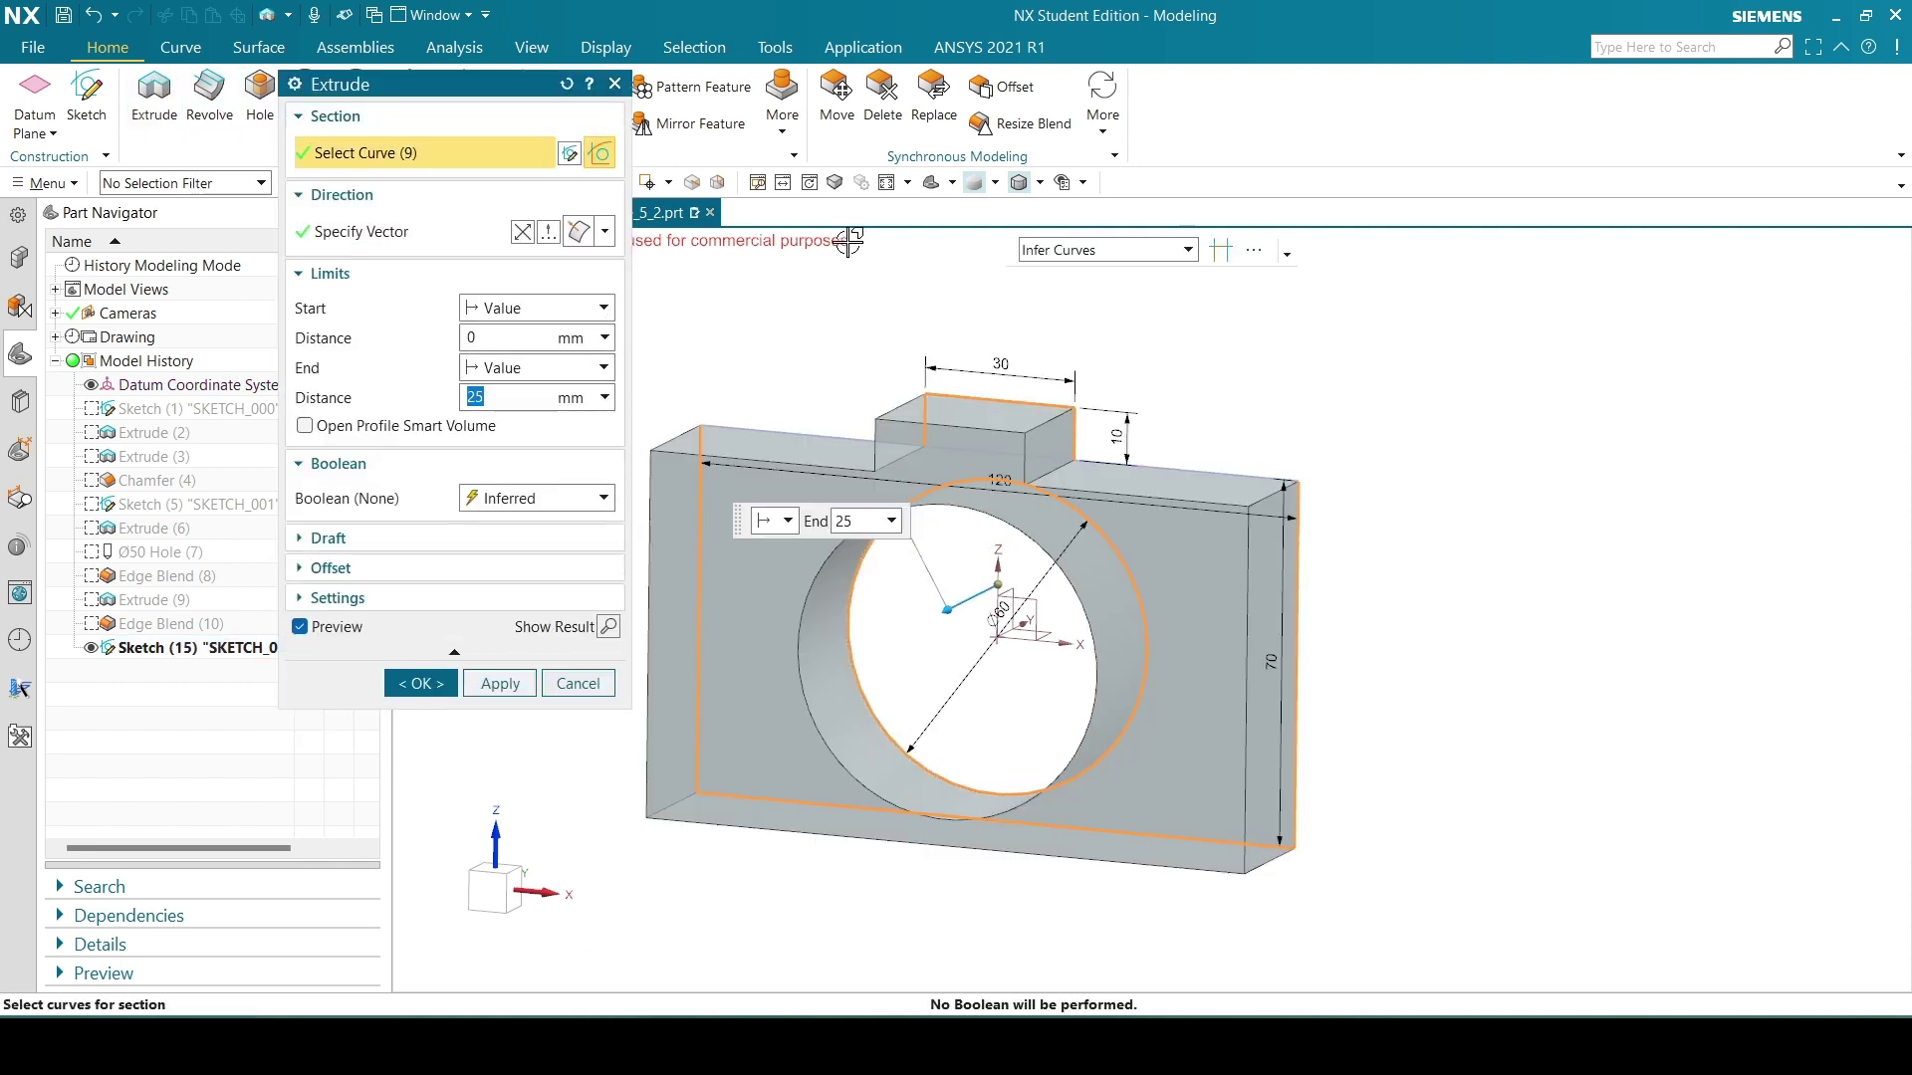
{"action": "left_click", "coordinate": [566, 85]}
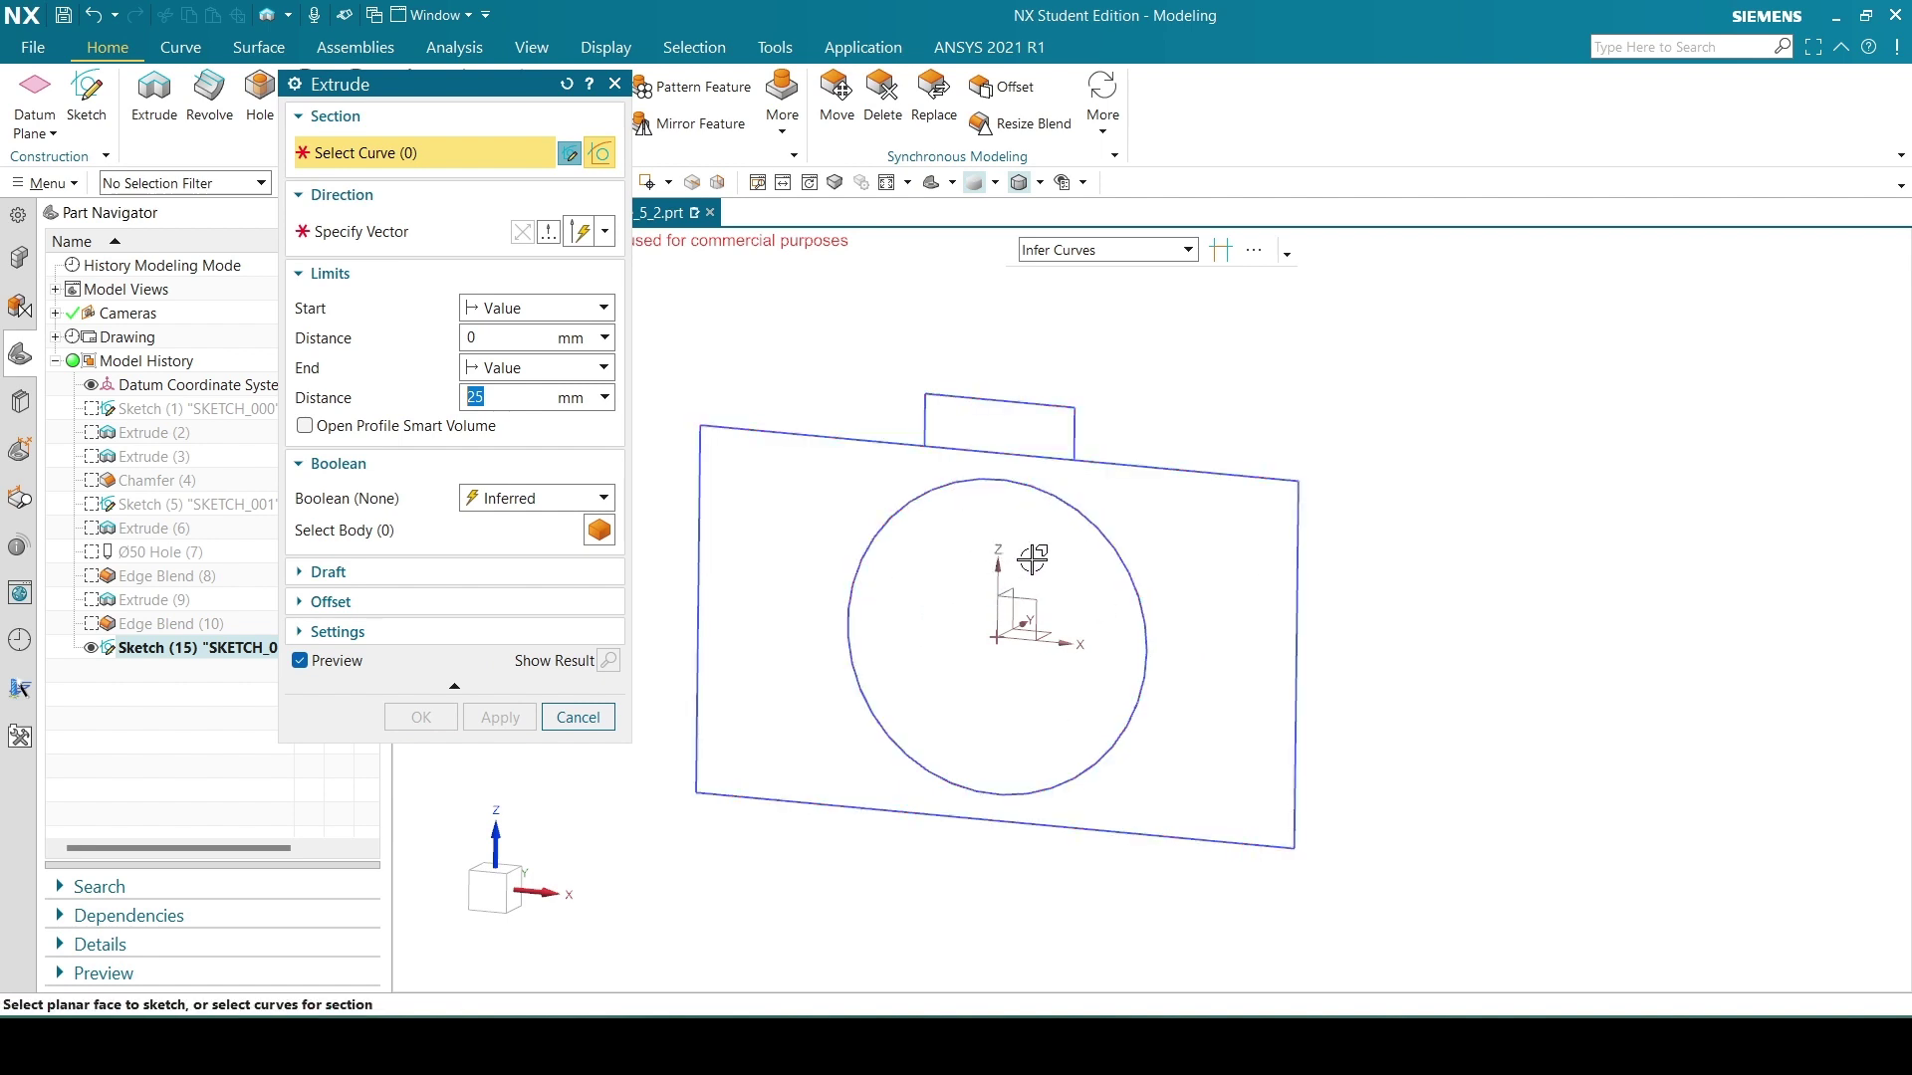
{"action": "left_click", "coordinate": [1045, 251]}
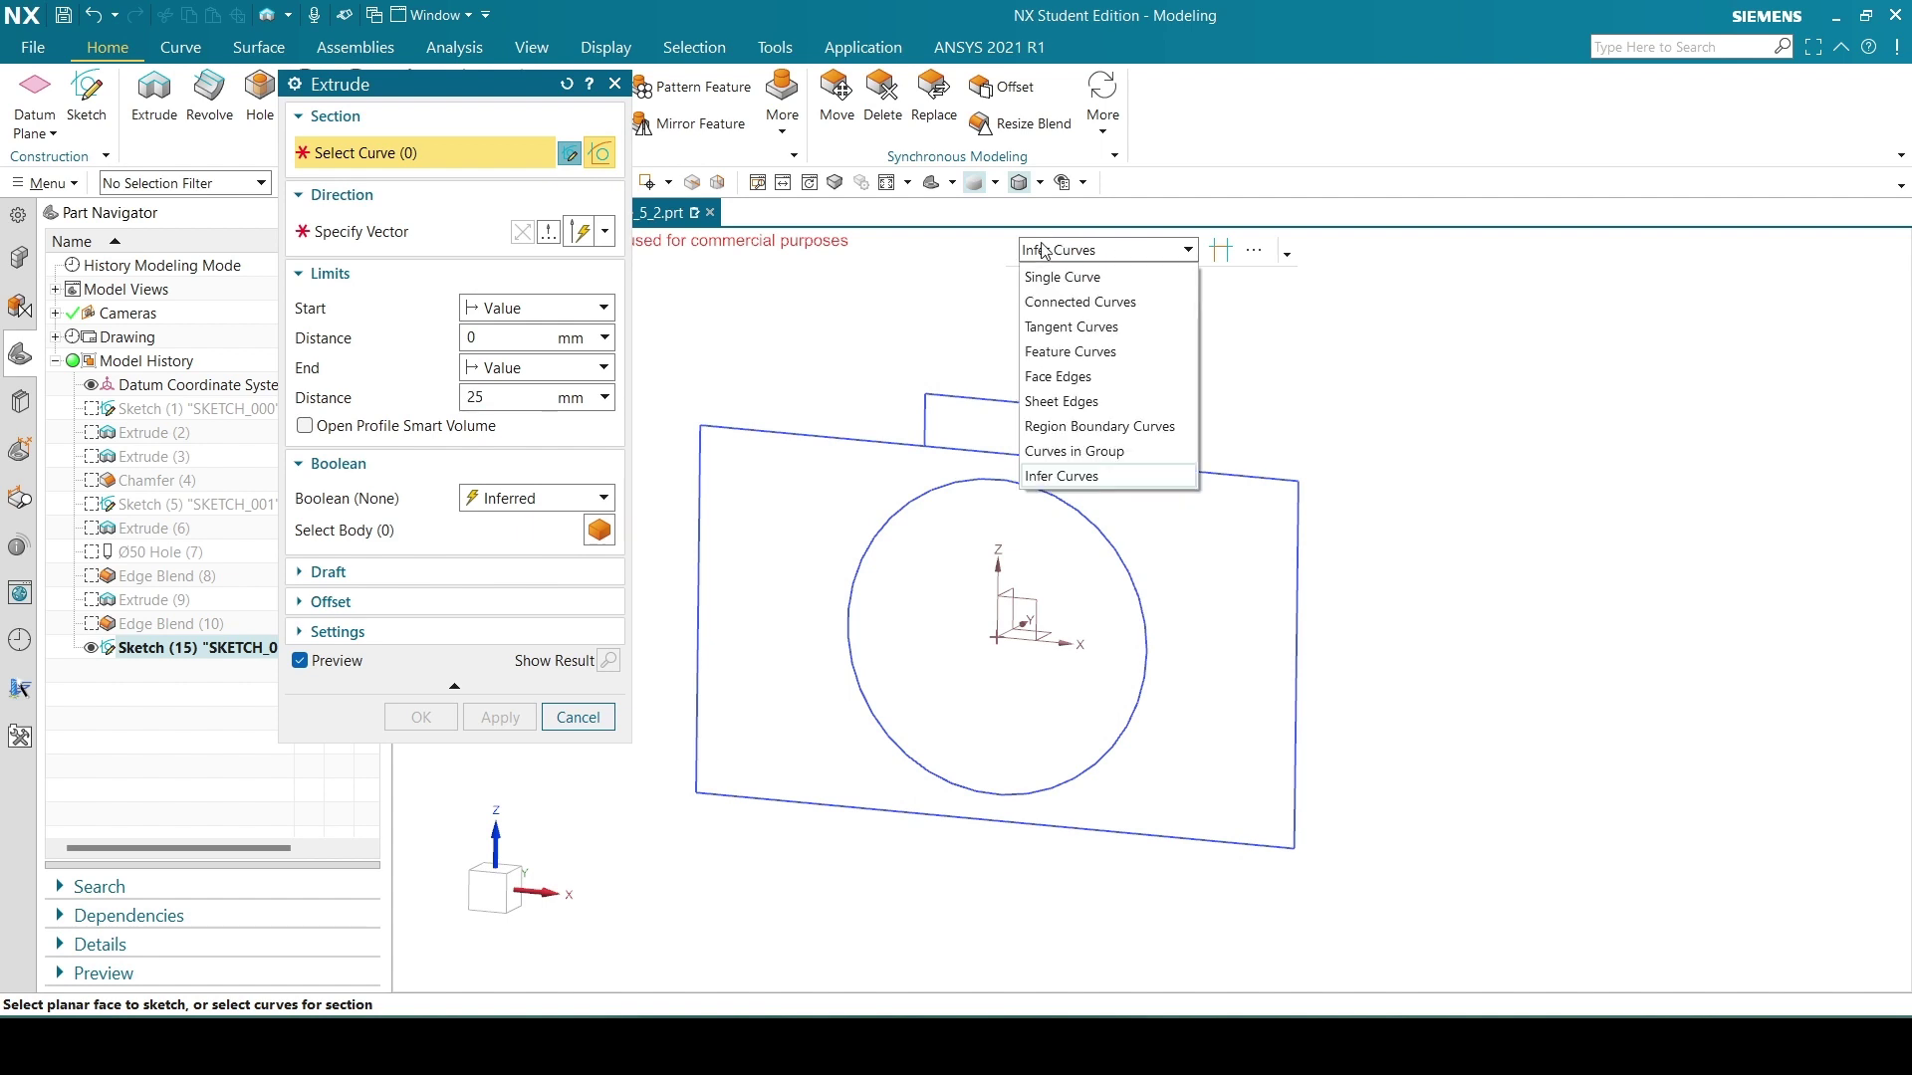
{"action": "left_click", "coordinate": [1090, 428]}
{"action": "left_click", "coordinate": [732, 499]}
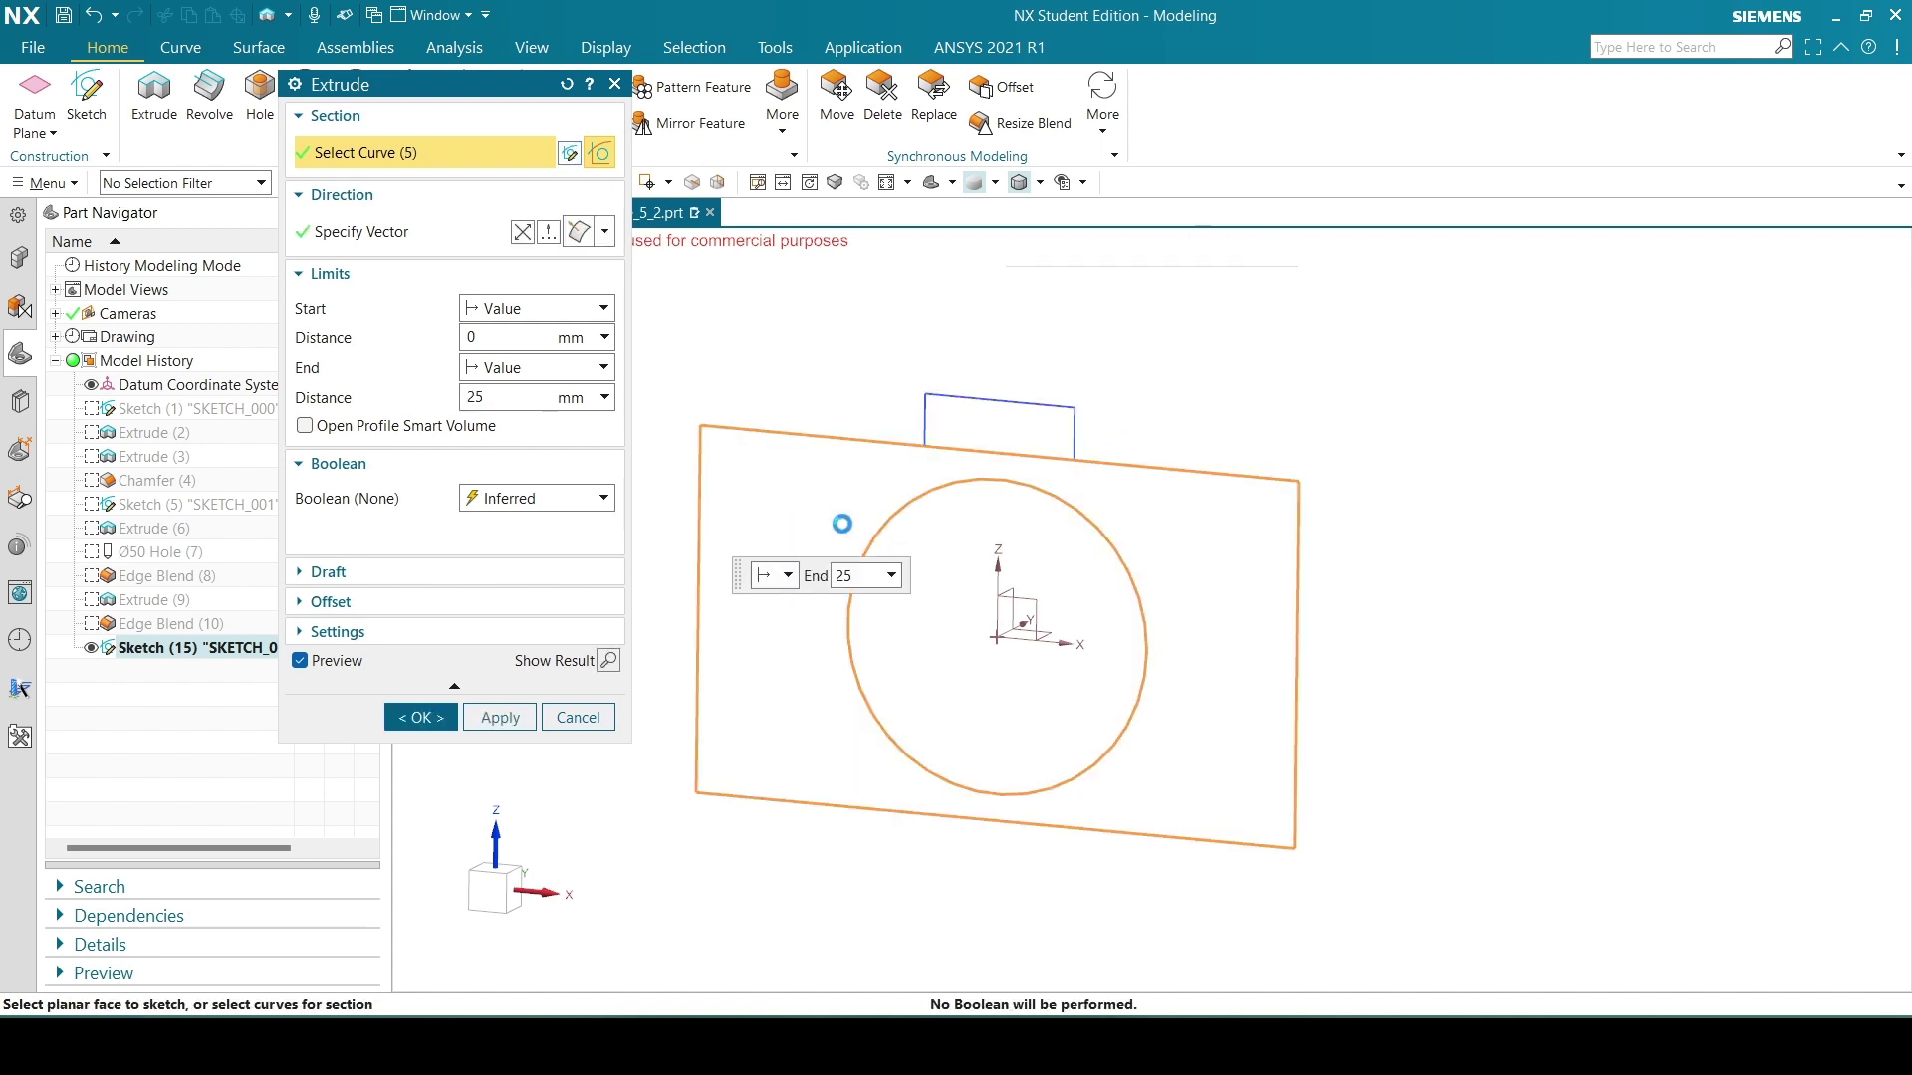
{"action": "left_click", "coordinate": [932, 550]}
{"action": "left_click", "coordinate": [990, 420]}
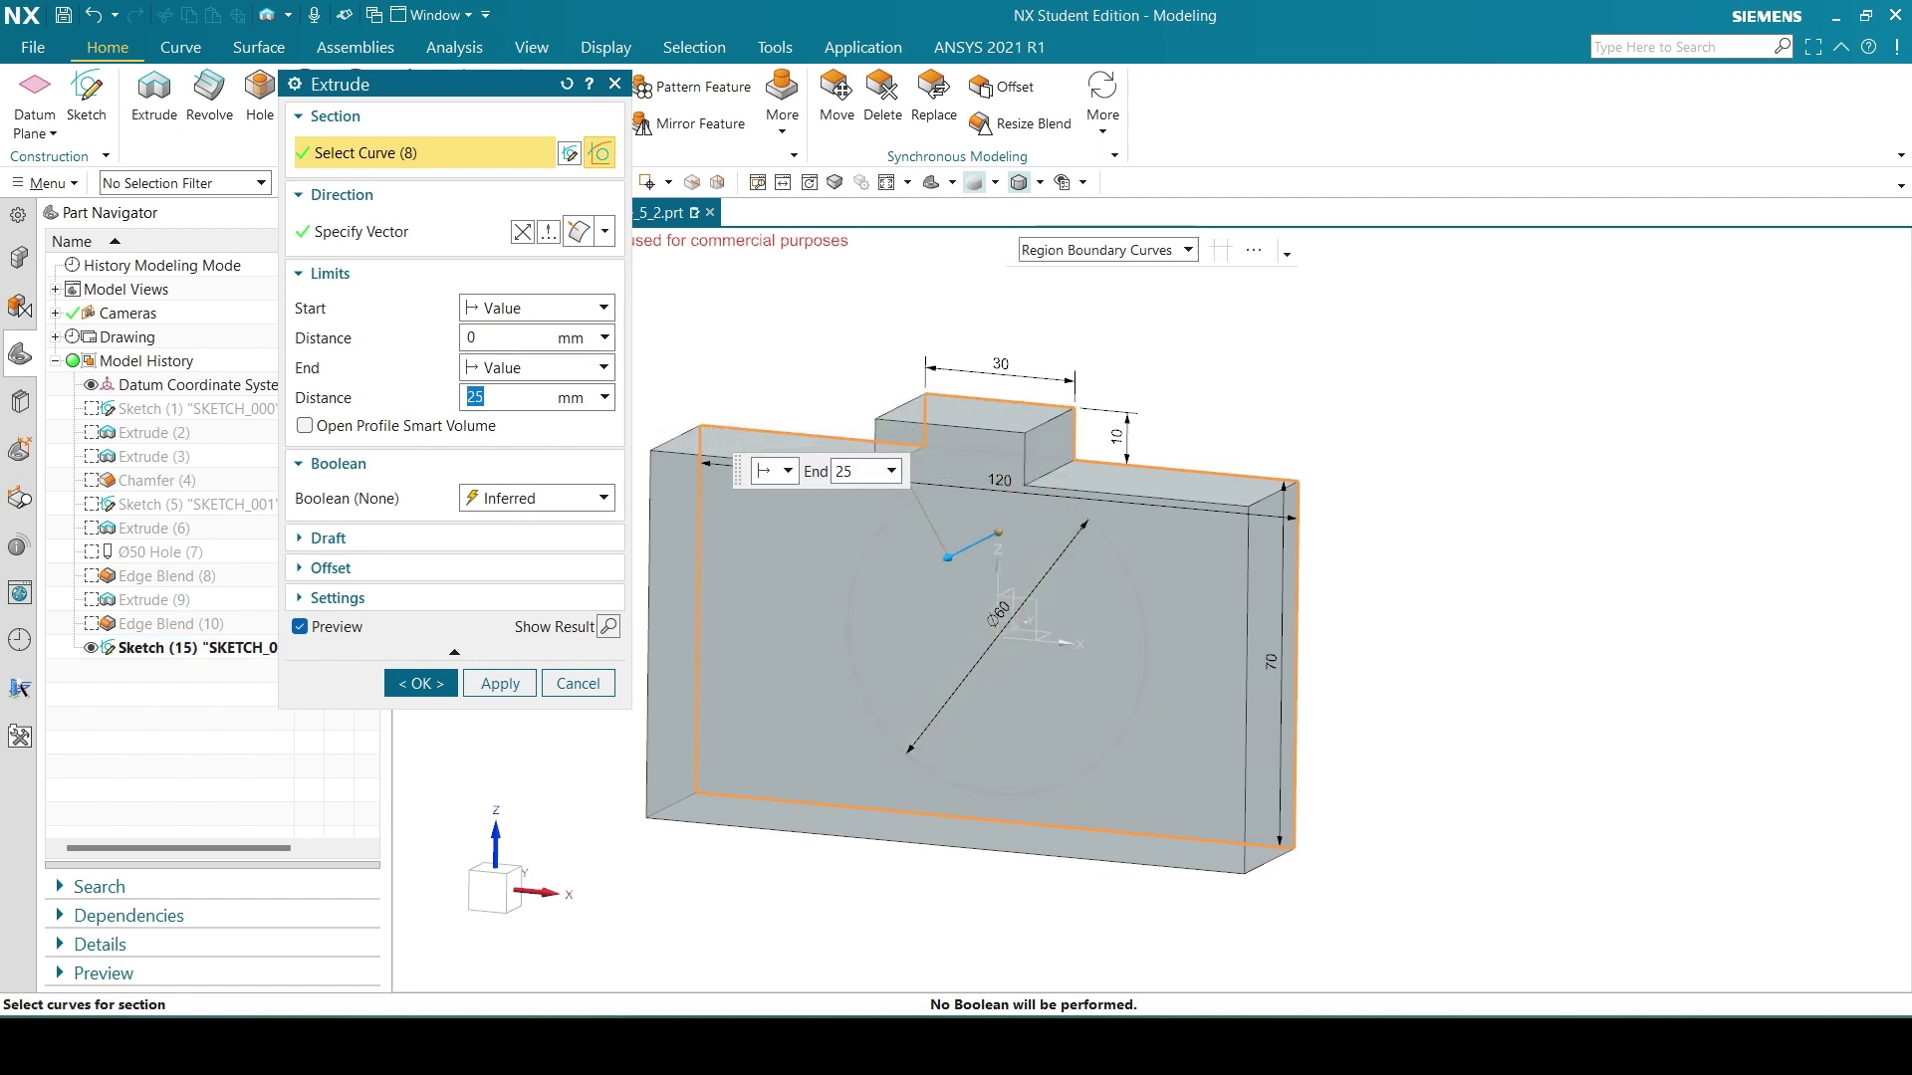
Check the depth in the reference drawing and extrude the selected regions 40 mm in the reversed direction.
{"action": "key", "text": "alt+Tab"}
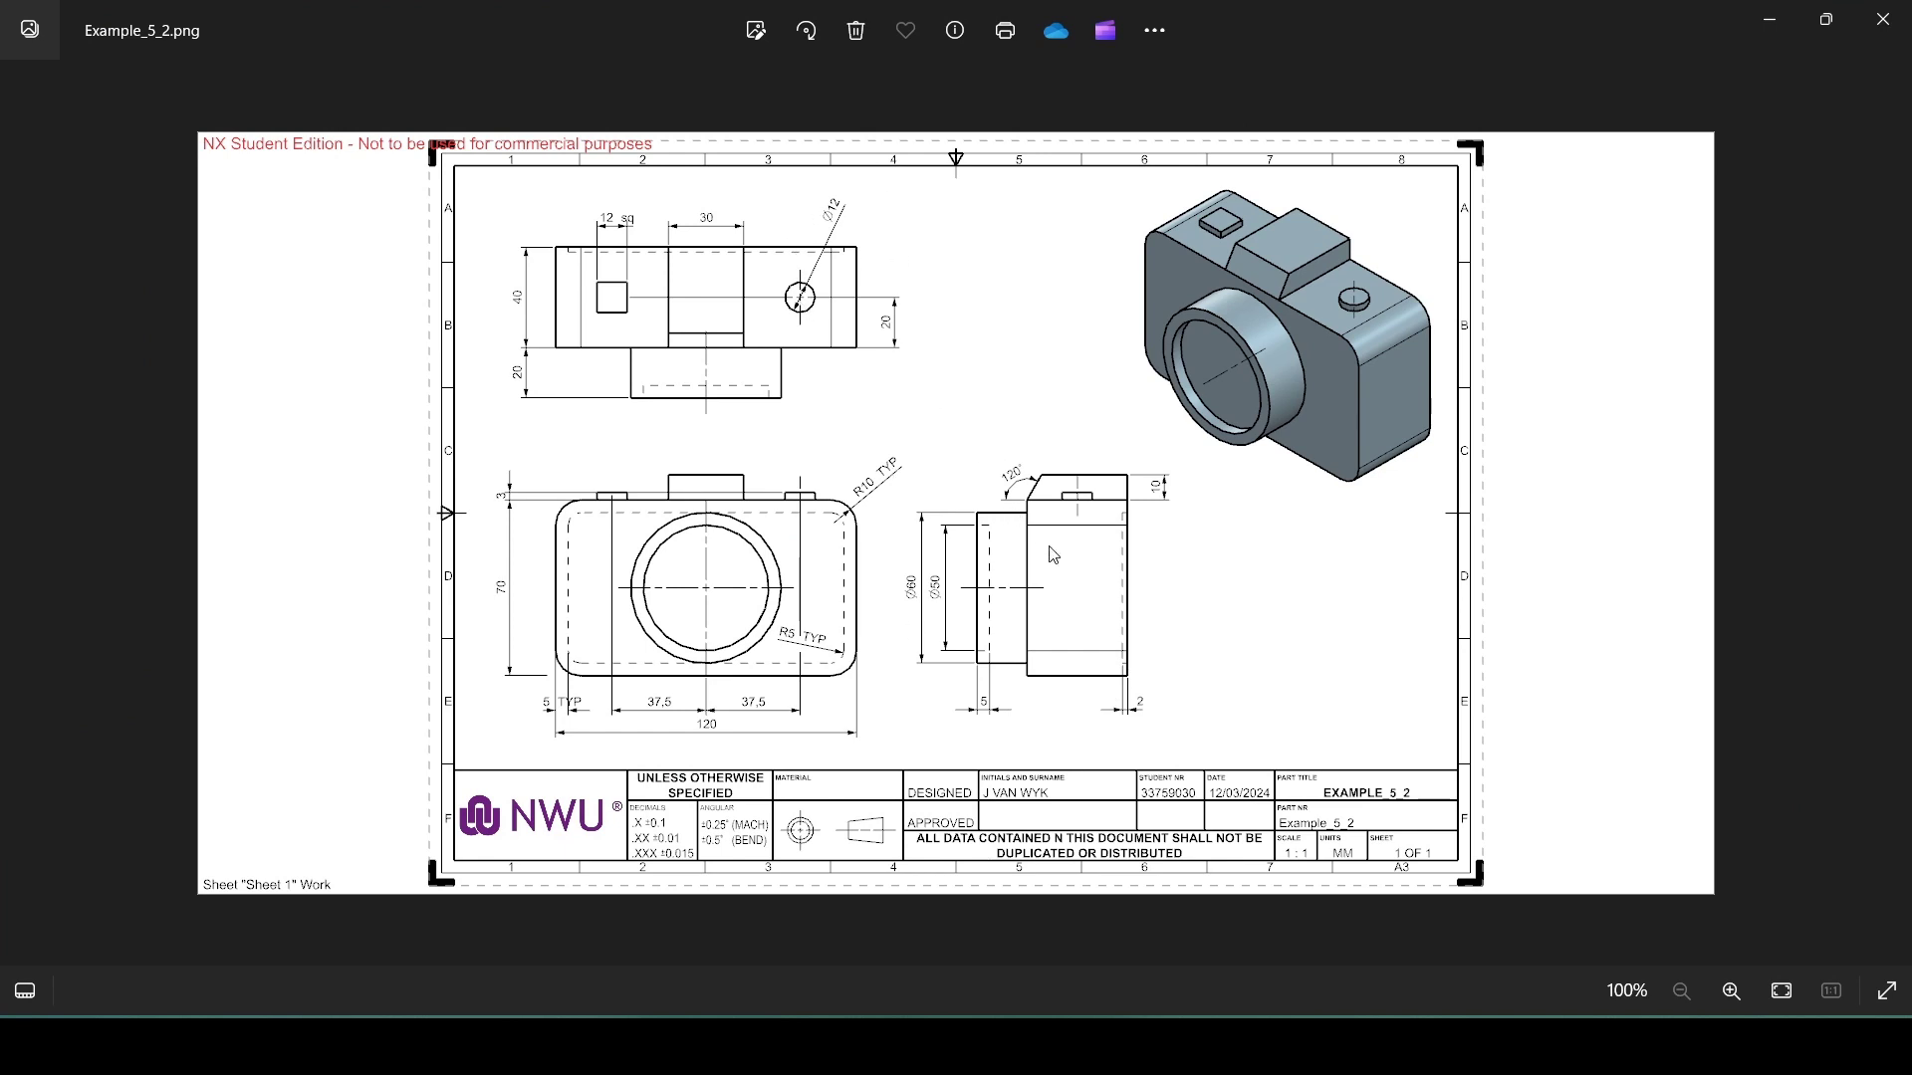
{"action": "left_click", "coordinate": [1046, 1015]}
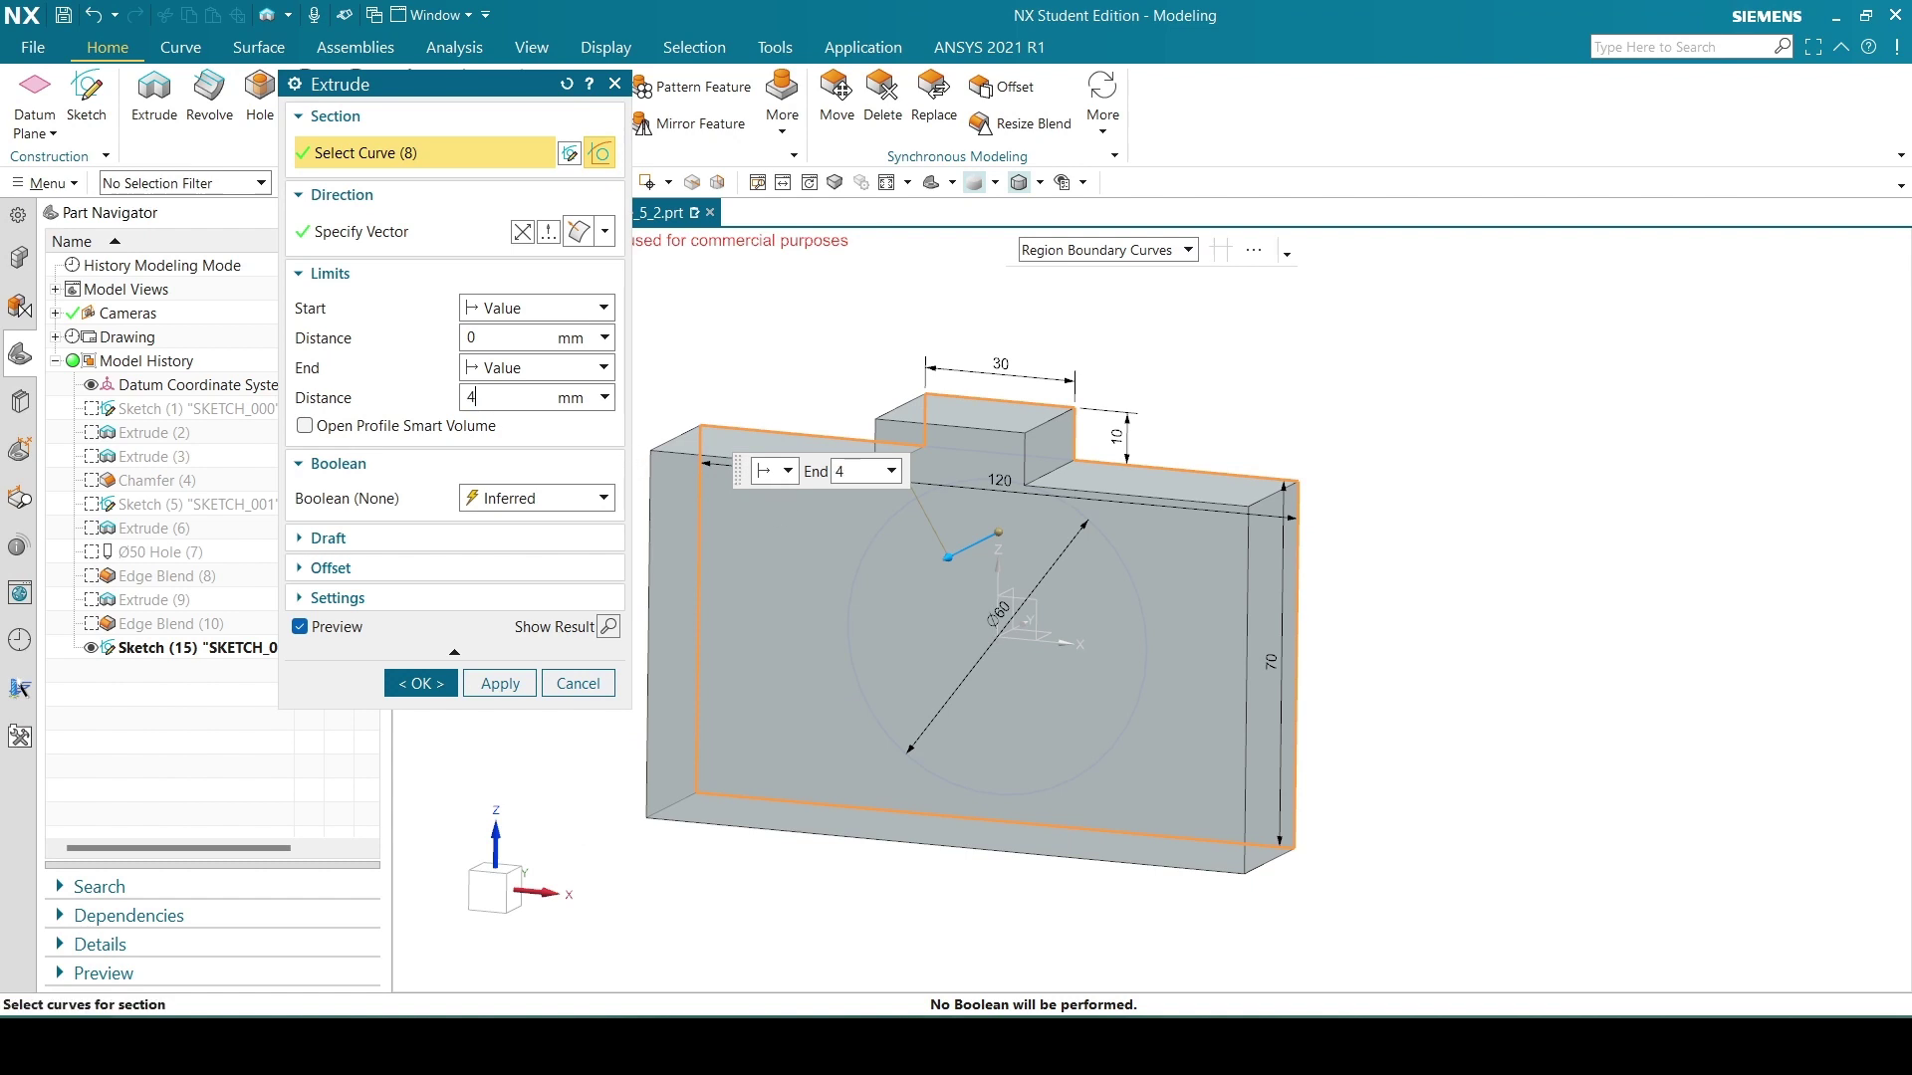
{"action": "type", "text": "0"}
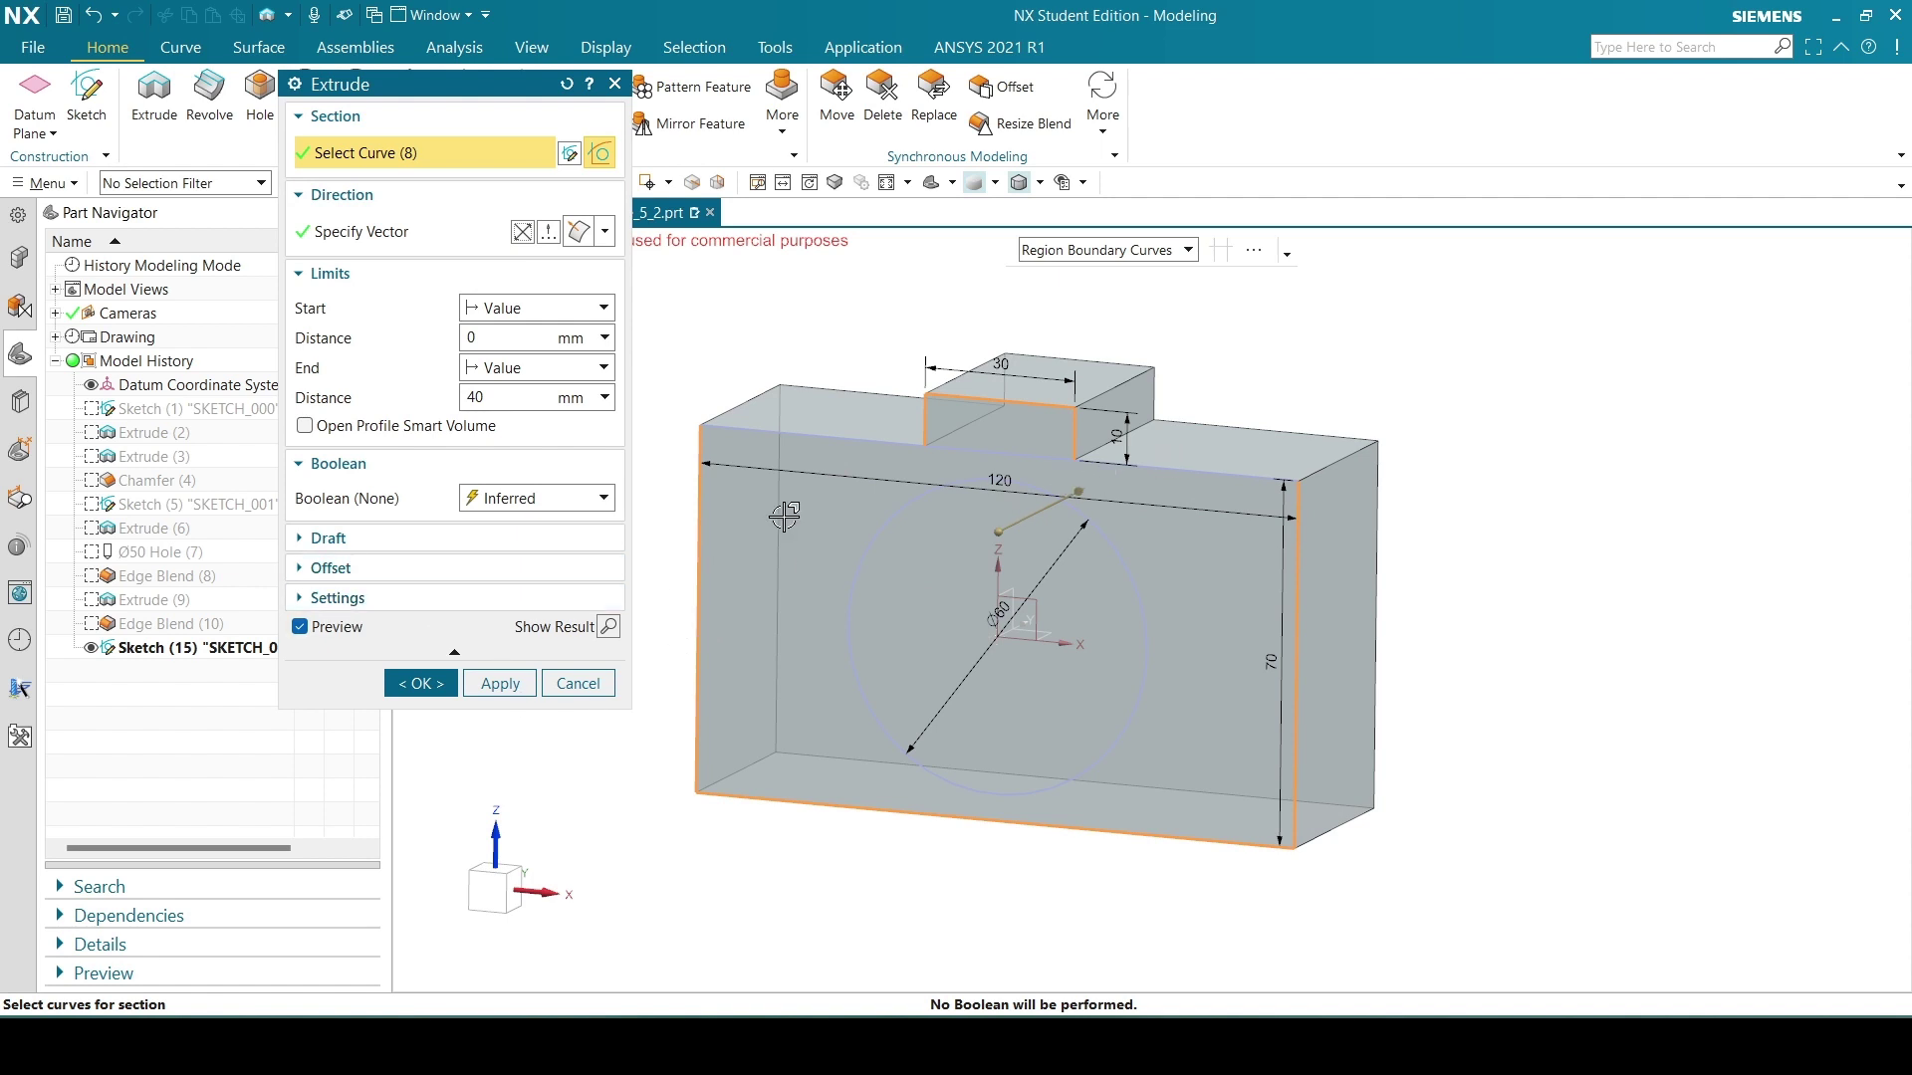
{"action": "left_click", "coordinate": [499, 683]}
{"action": "left_click", "coordinate": [615, 84]}
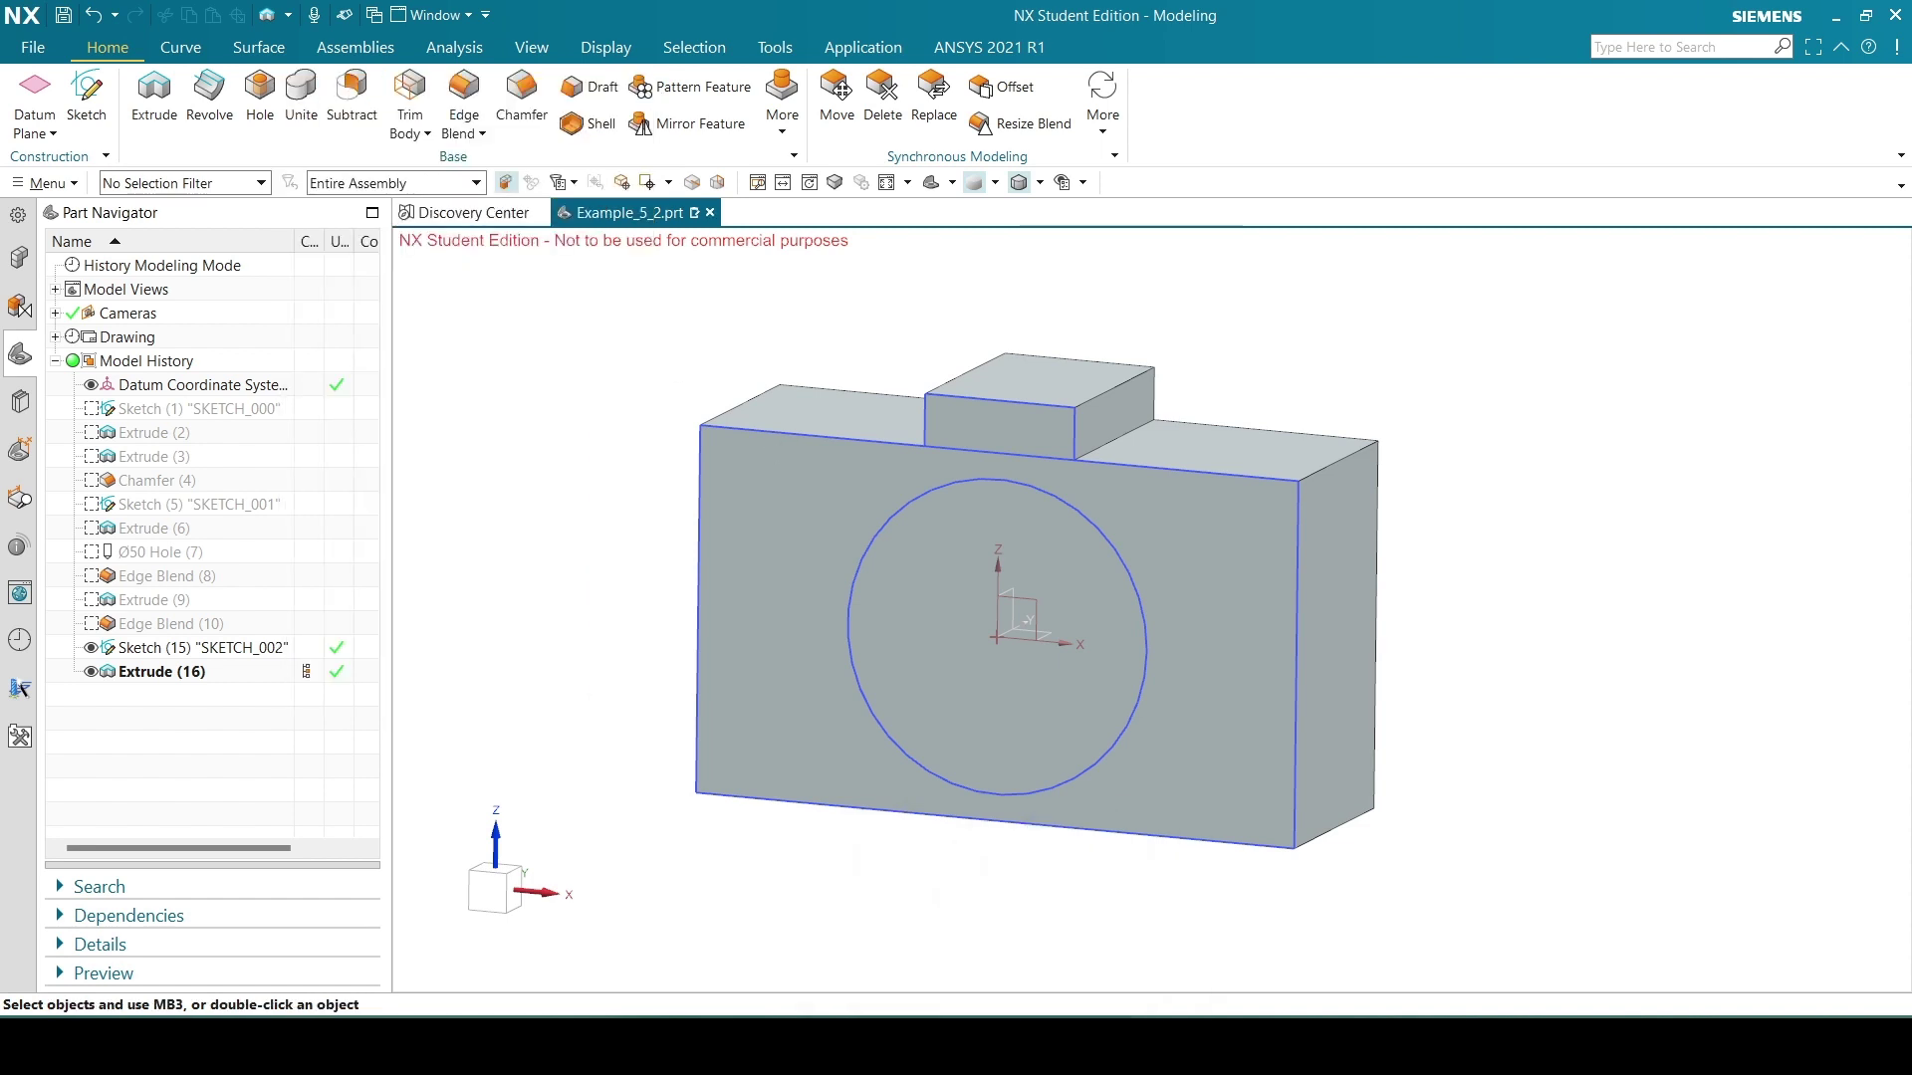
Check the reference drawing and select the 60 mm circle's region as a new Extrude section using Region Boundary Curves.
{"action": "left_click", "coordinate": [1015, 1046]}
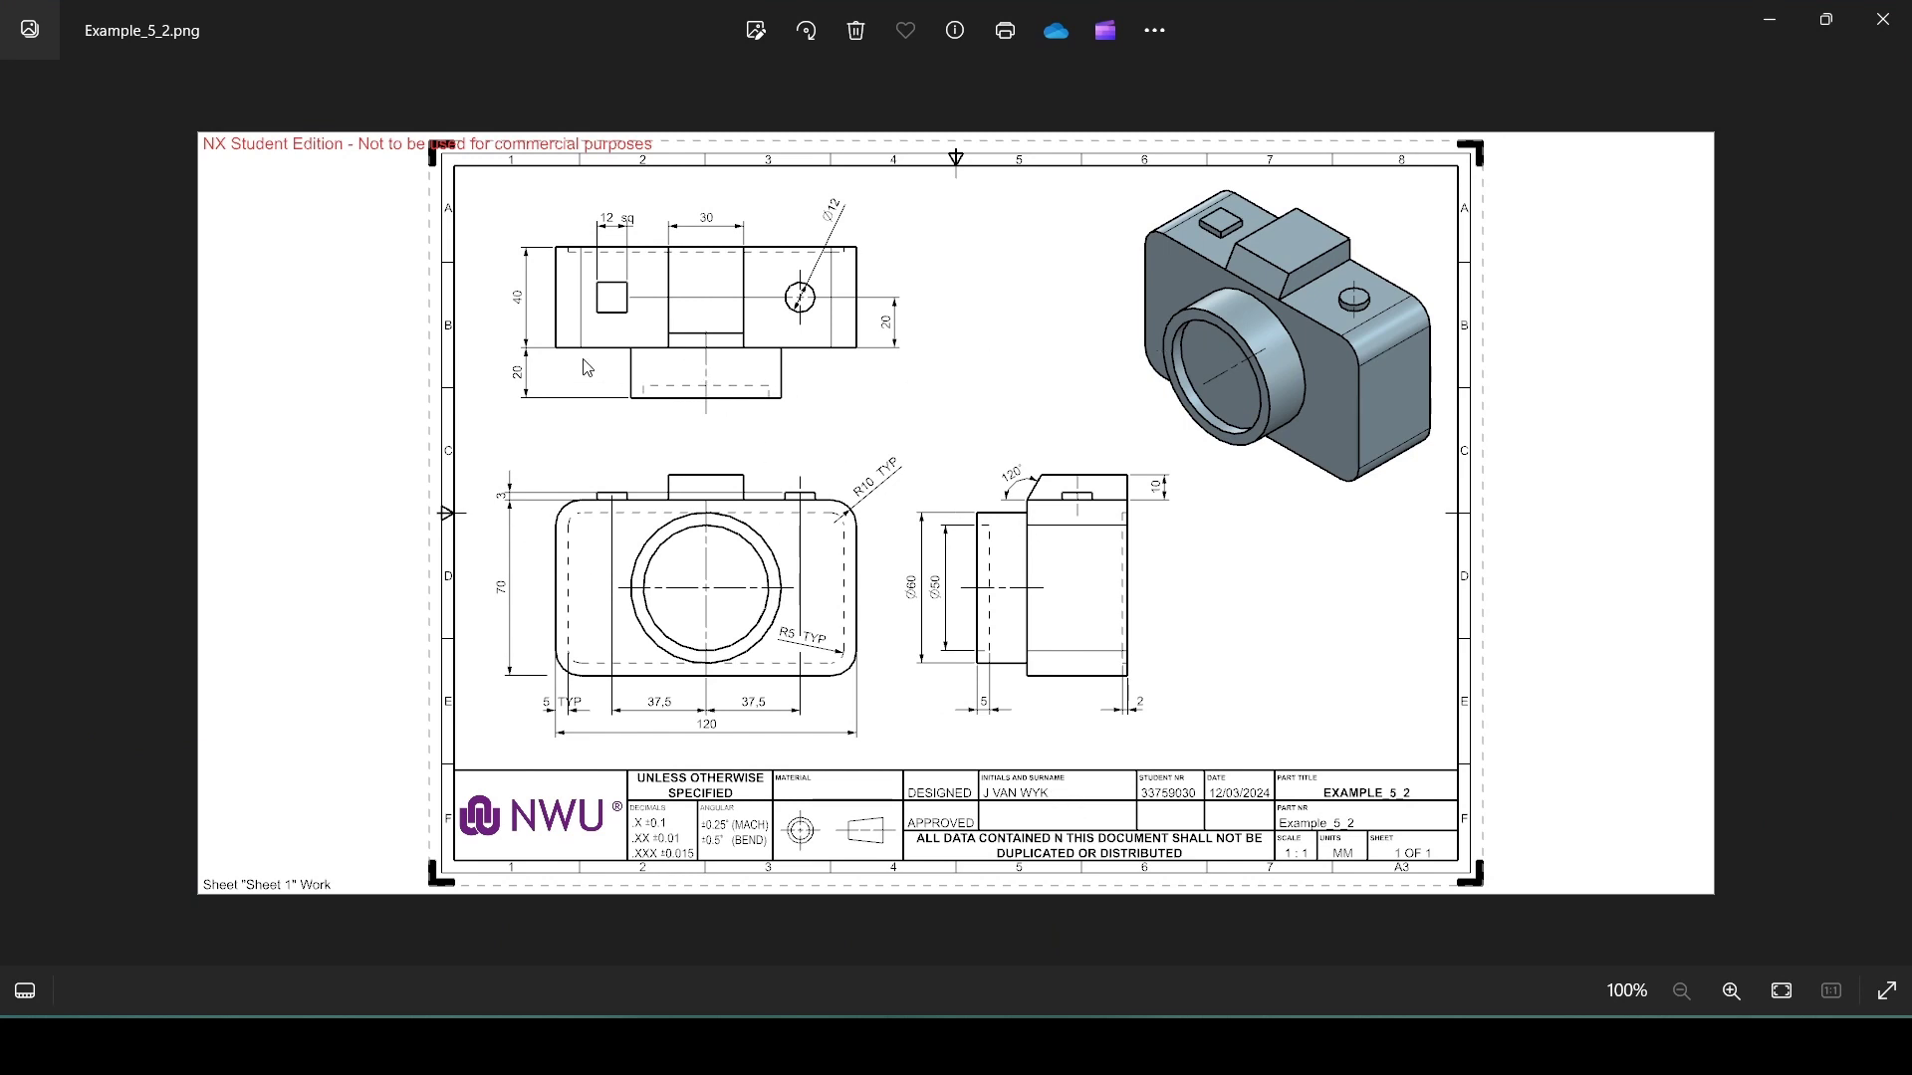
{"action": "left_click", "coordinate": [911, 1046]}
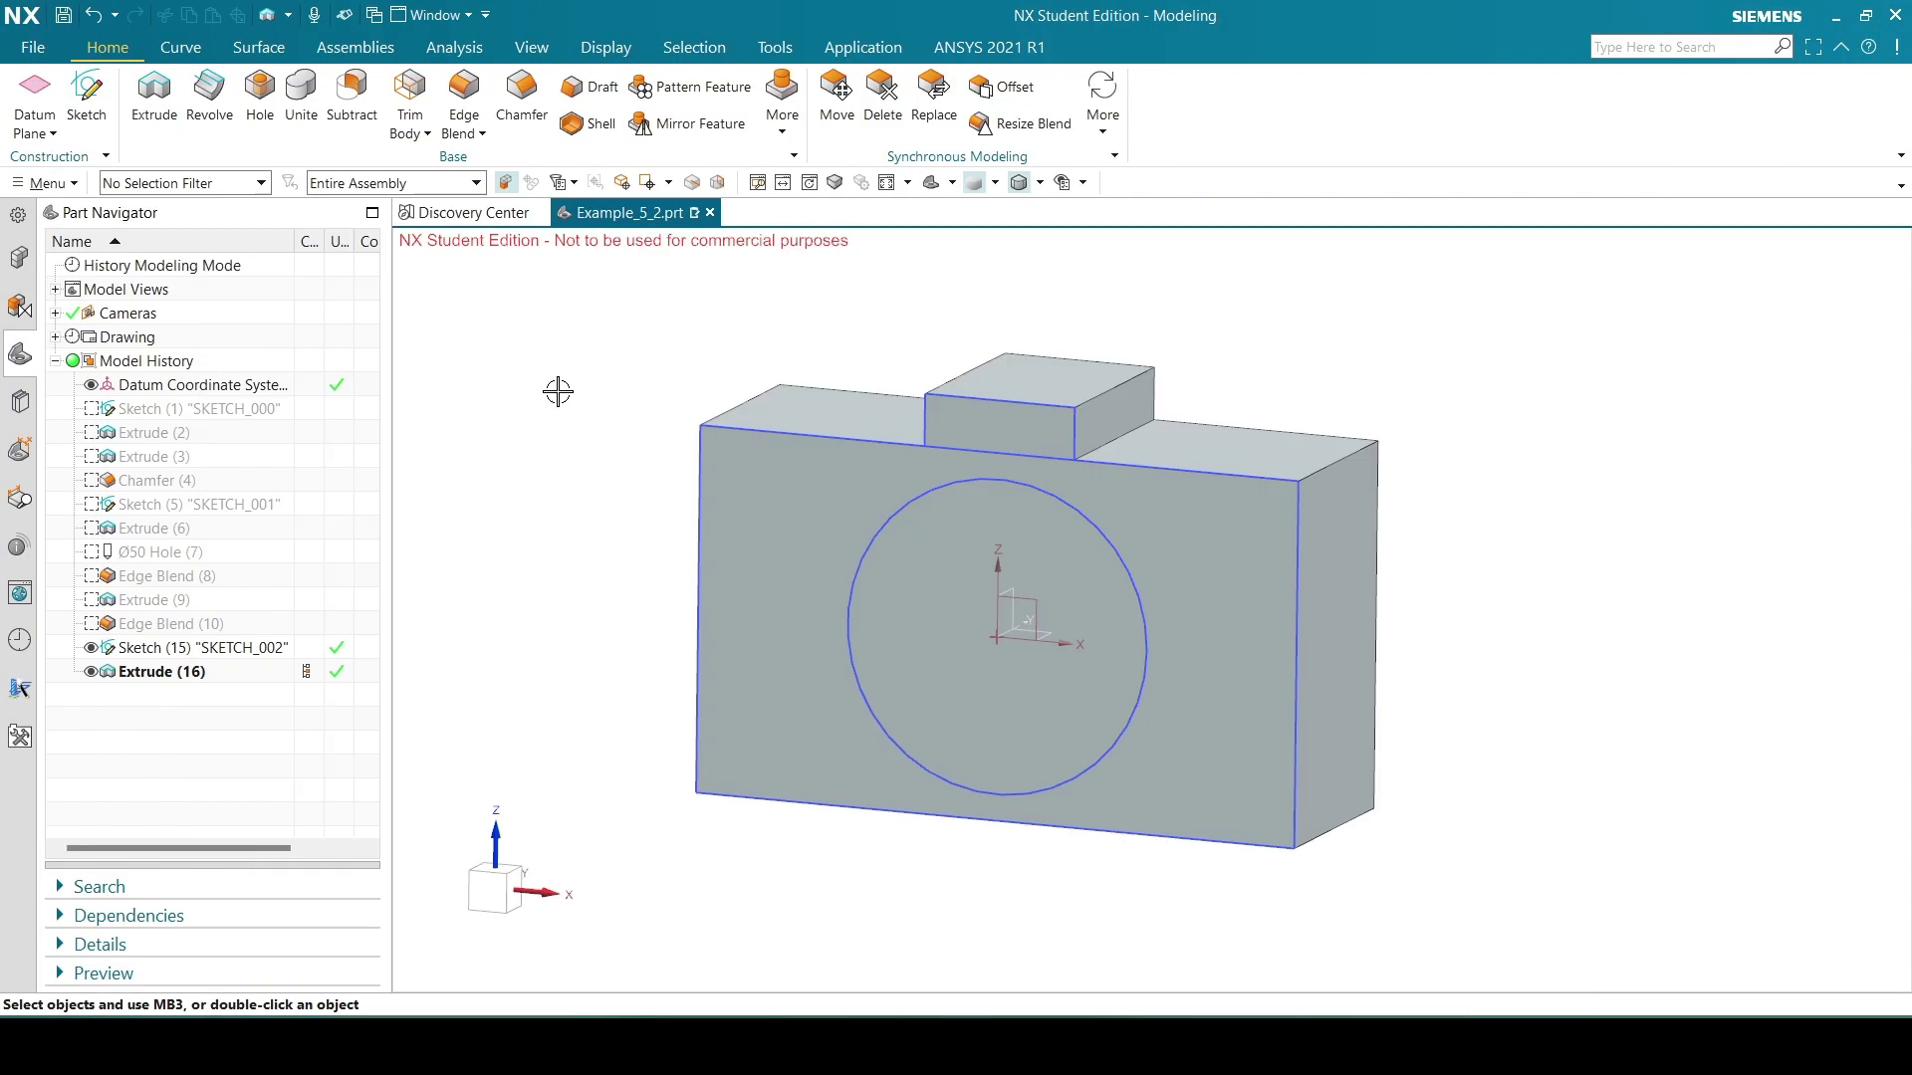
{"action": "left_click", "coordinate": [151, 89]}
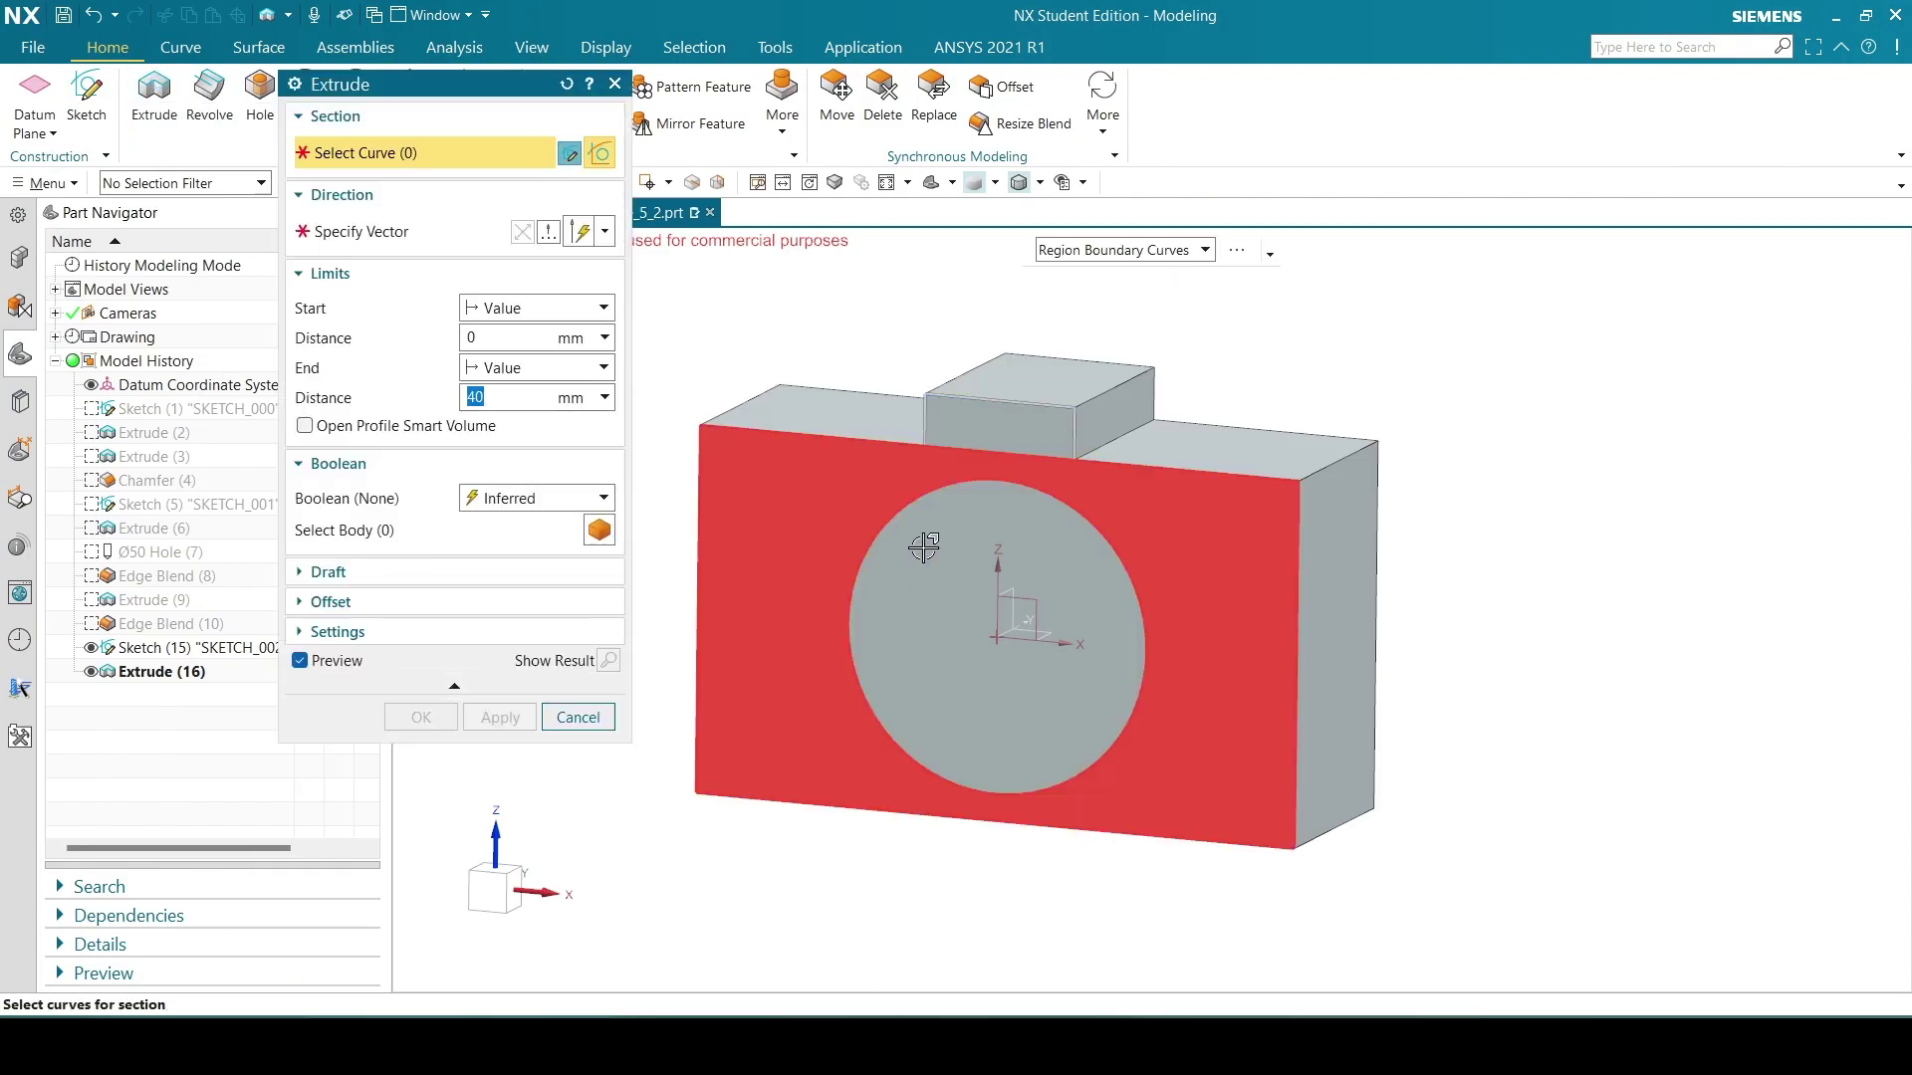
{"action": "left_click", "coordinate": [1125, 250]}
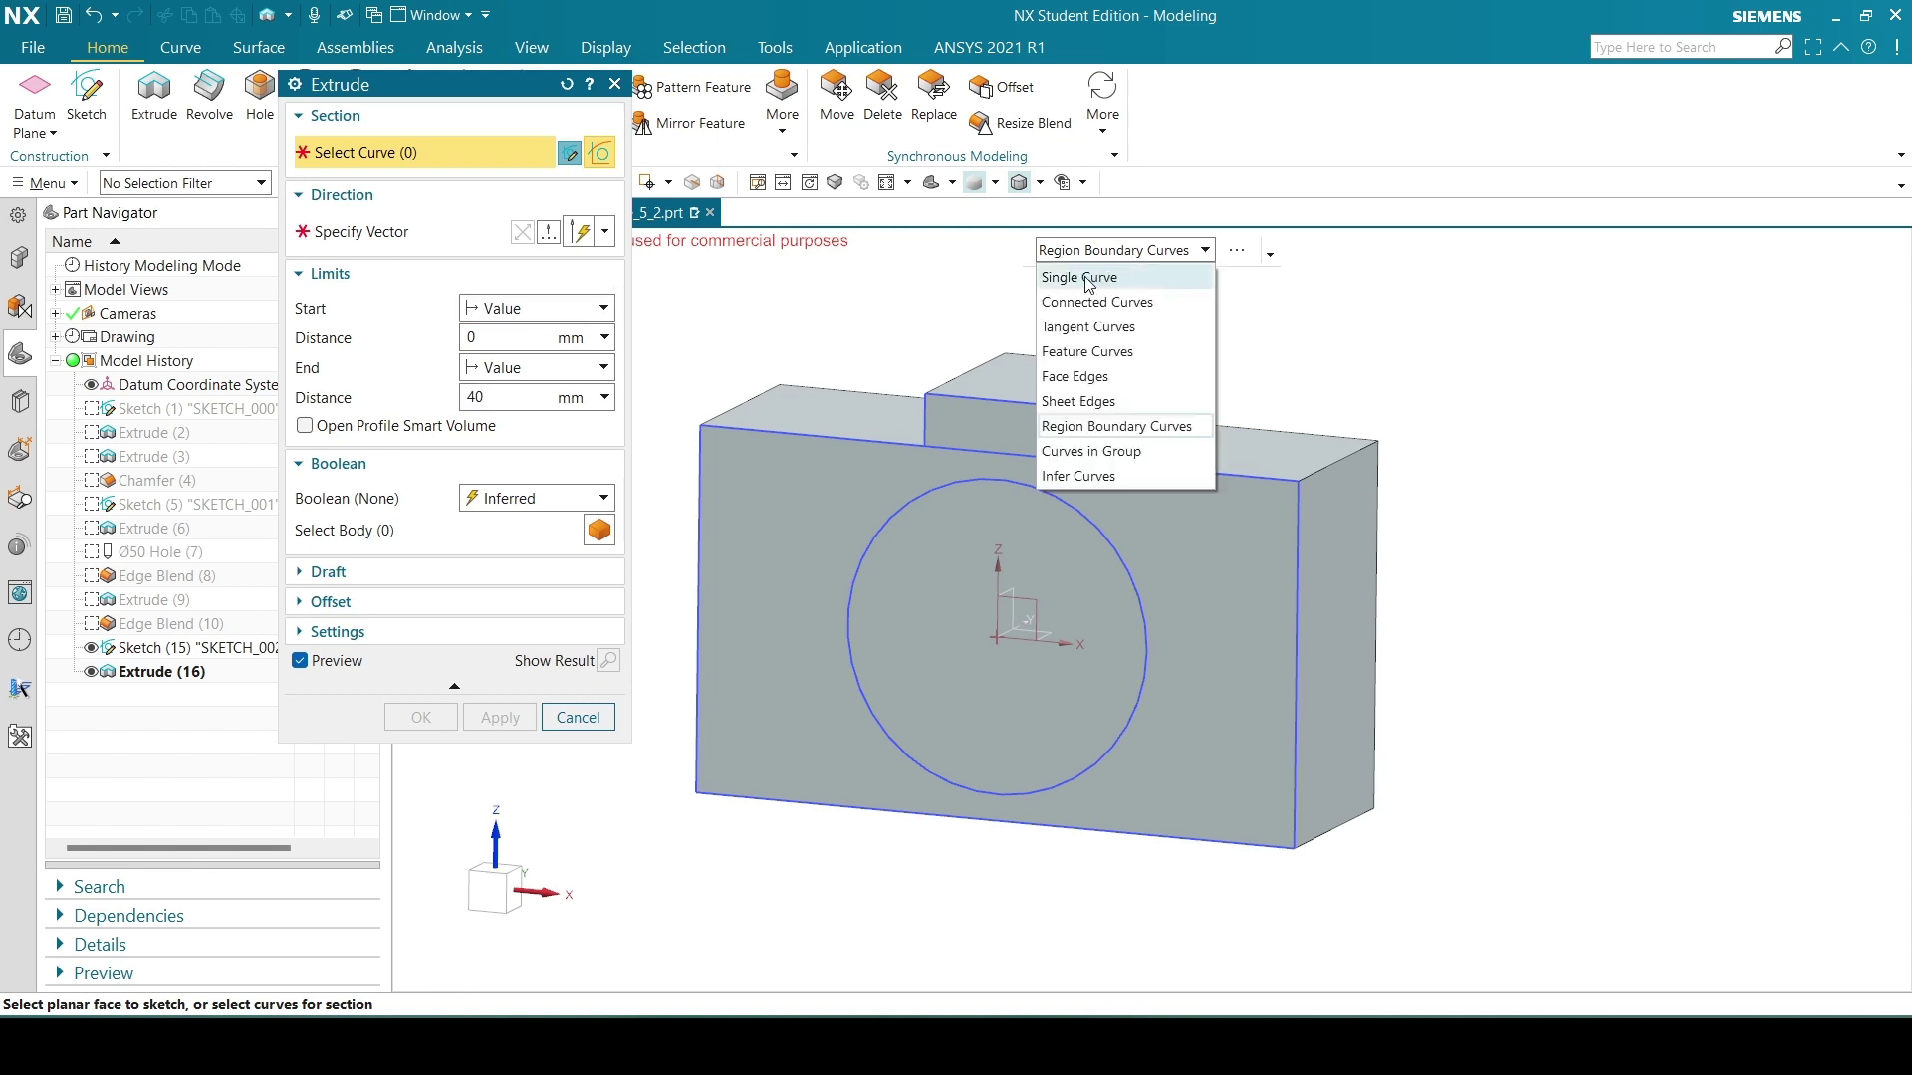
{"action": "left_click", "coordinate": [1089, 278]}
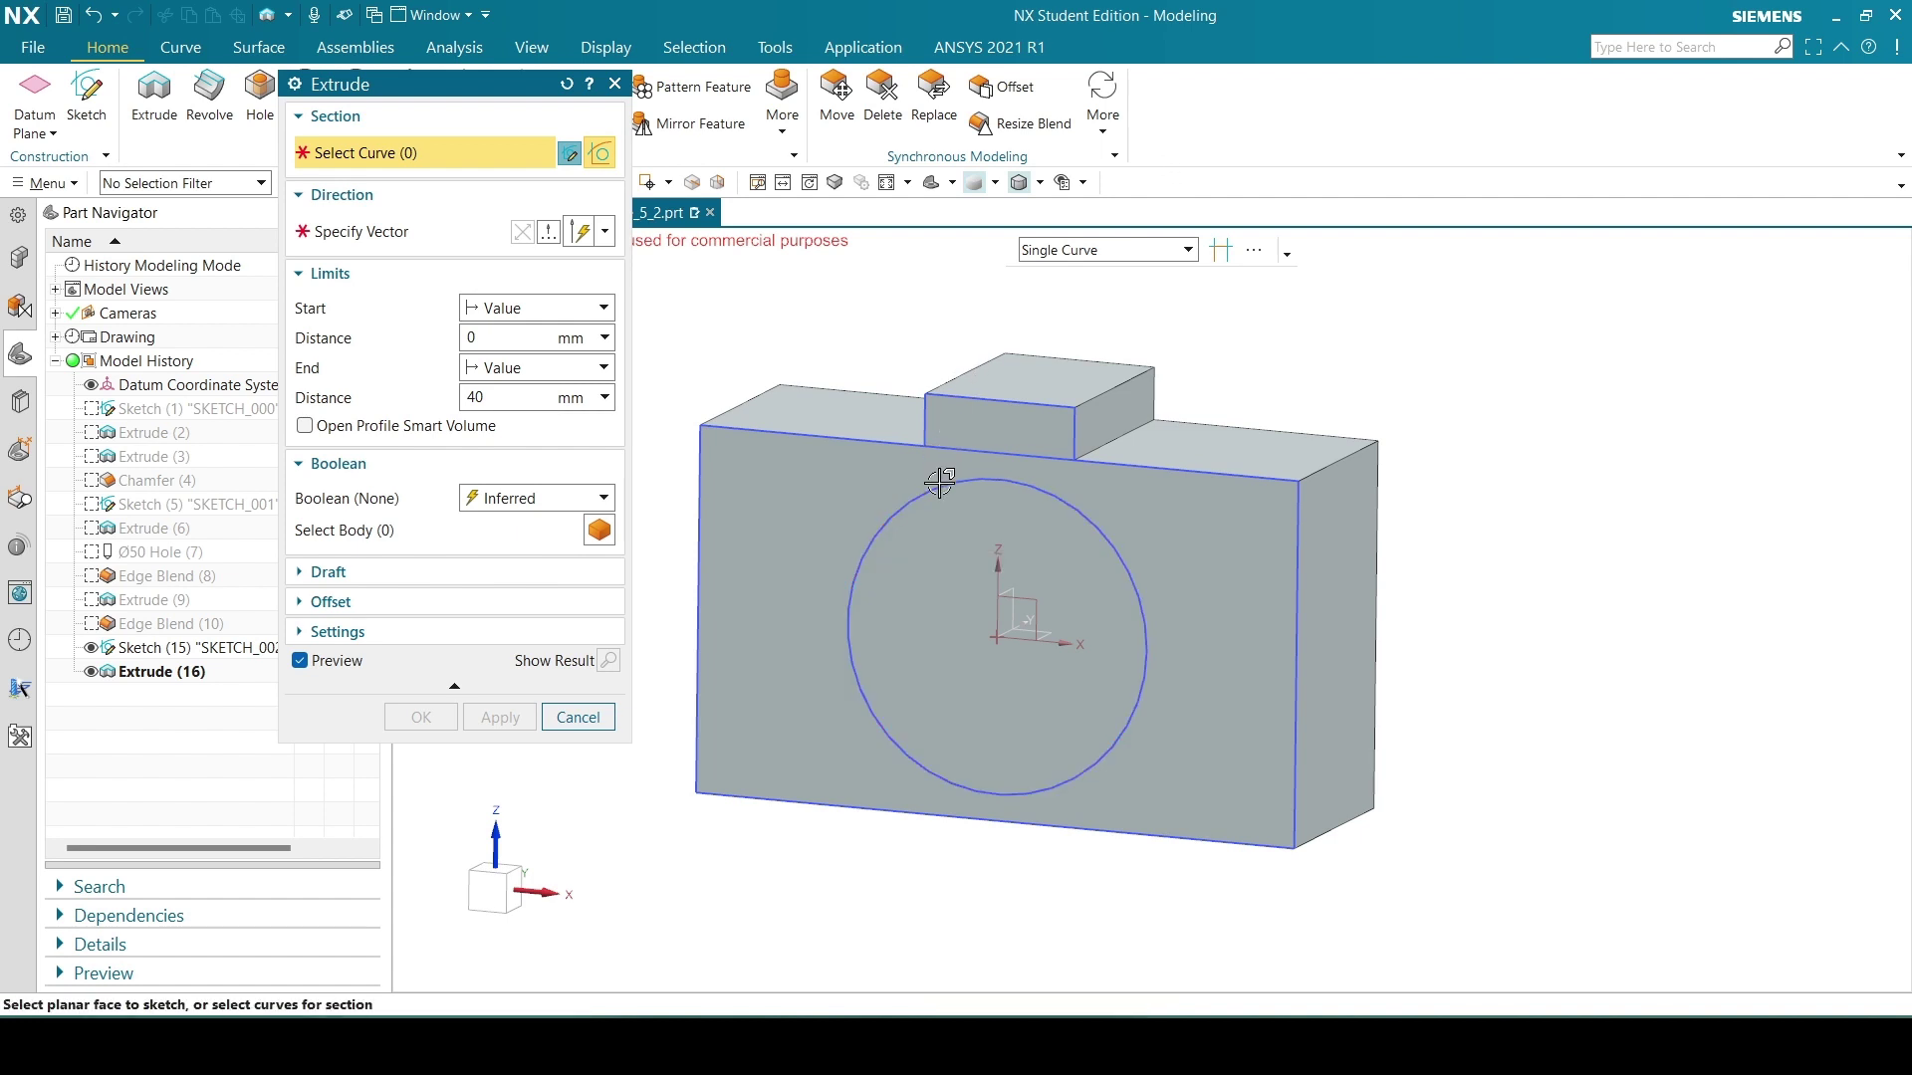
{"action": "left_click", "coordinate": [1083, 252]}
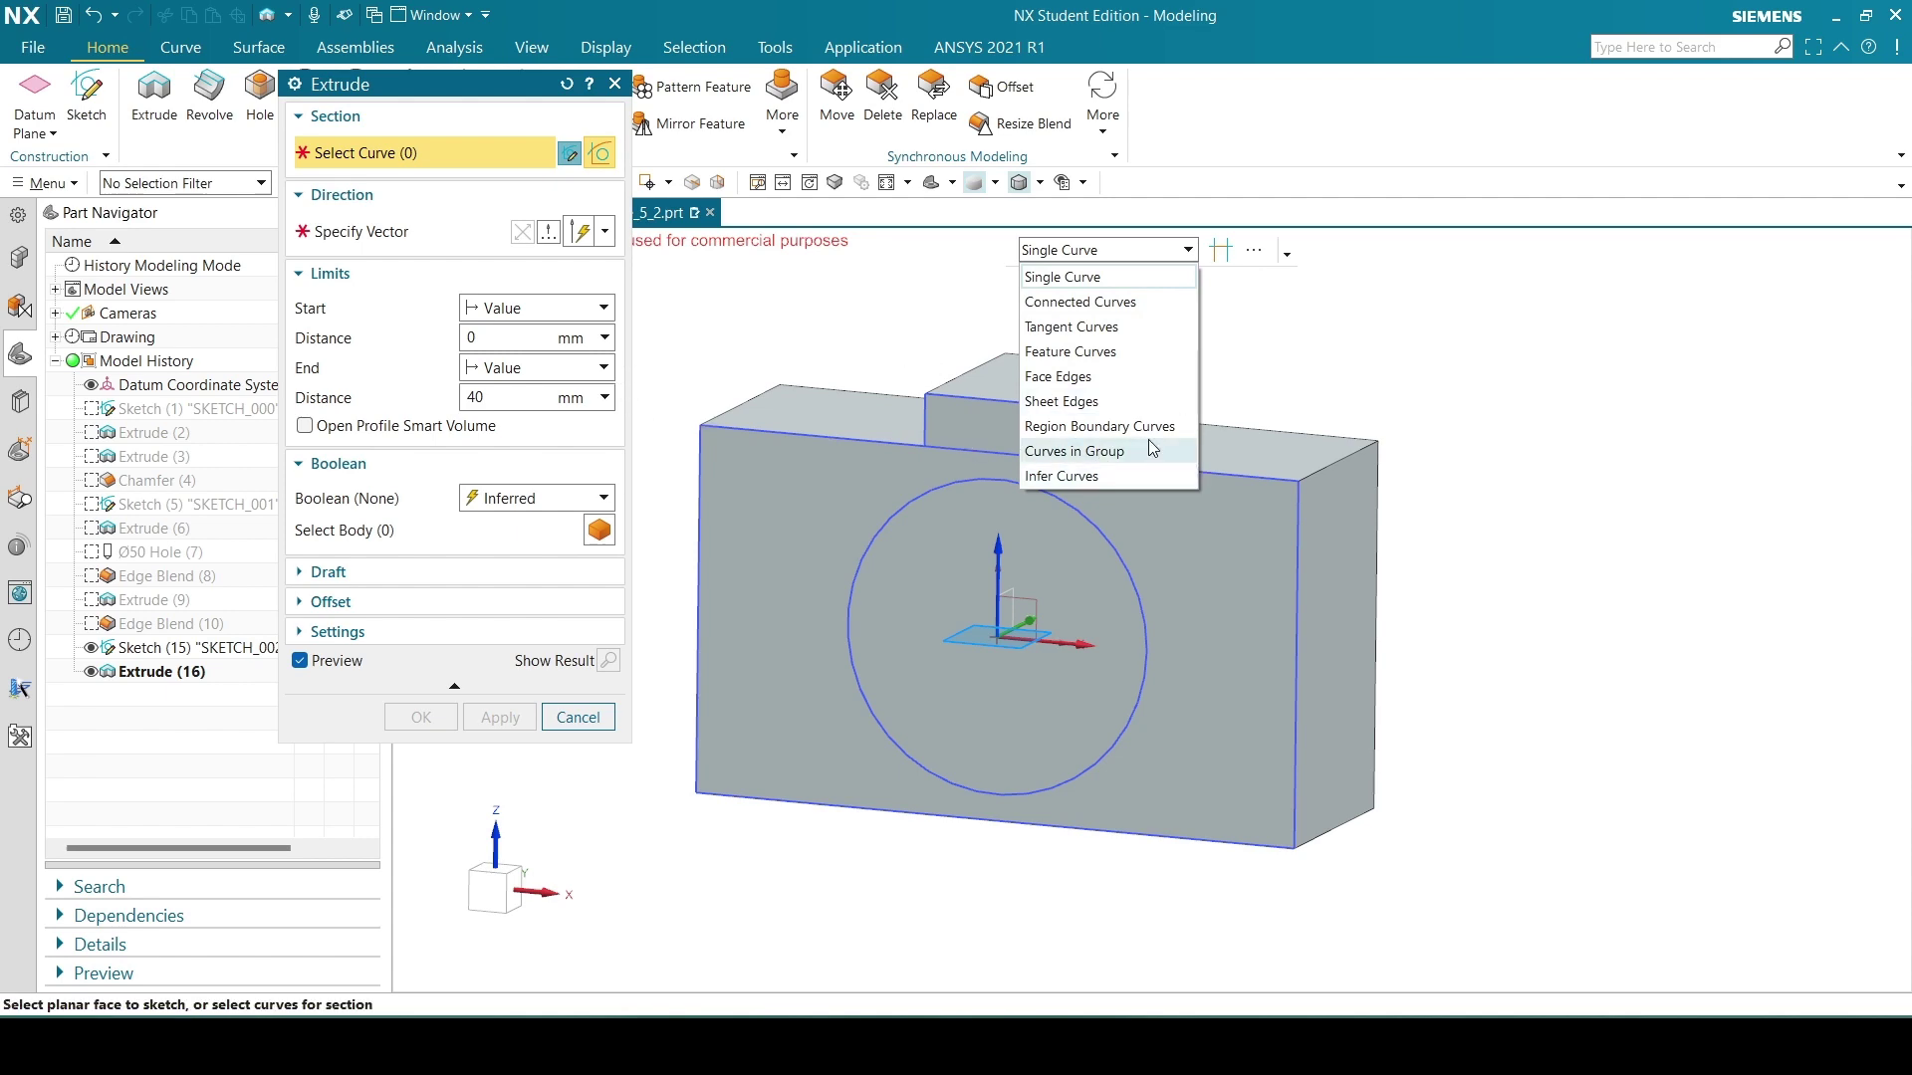
{"action": "left_click", "coordinate": [1104, 426]}
{"action": "left_click", "coordinate": [909, 513]}
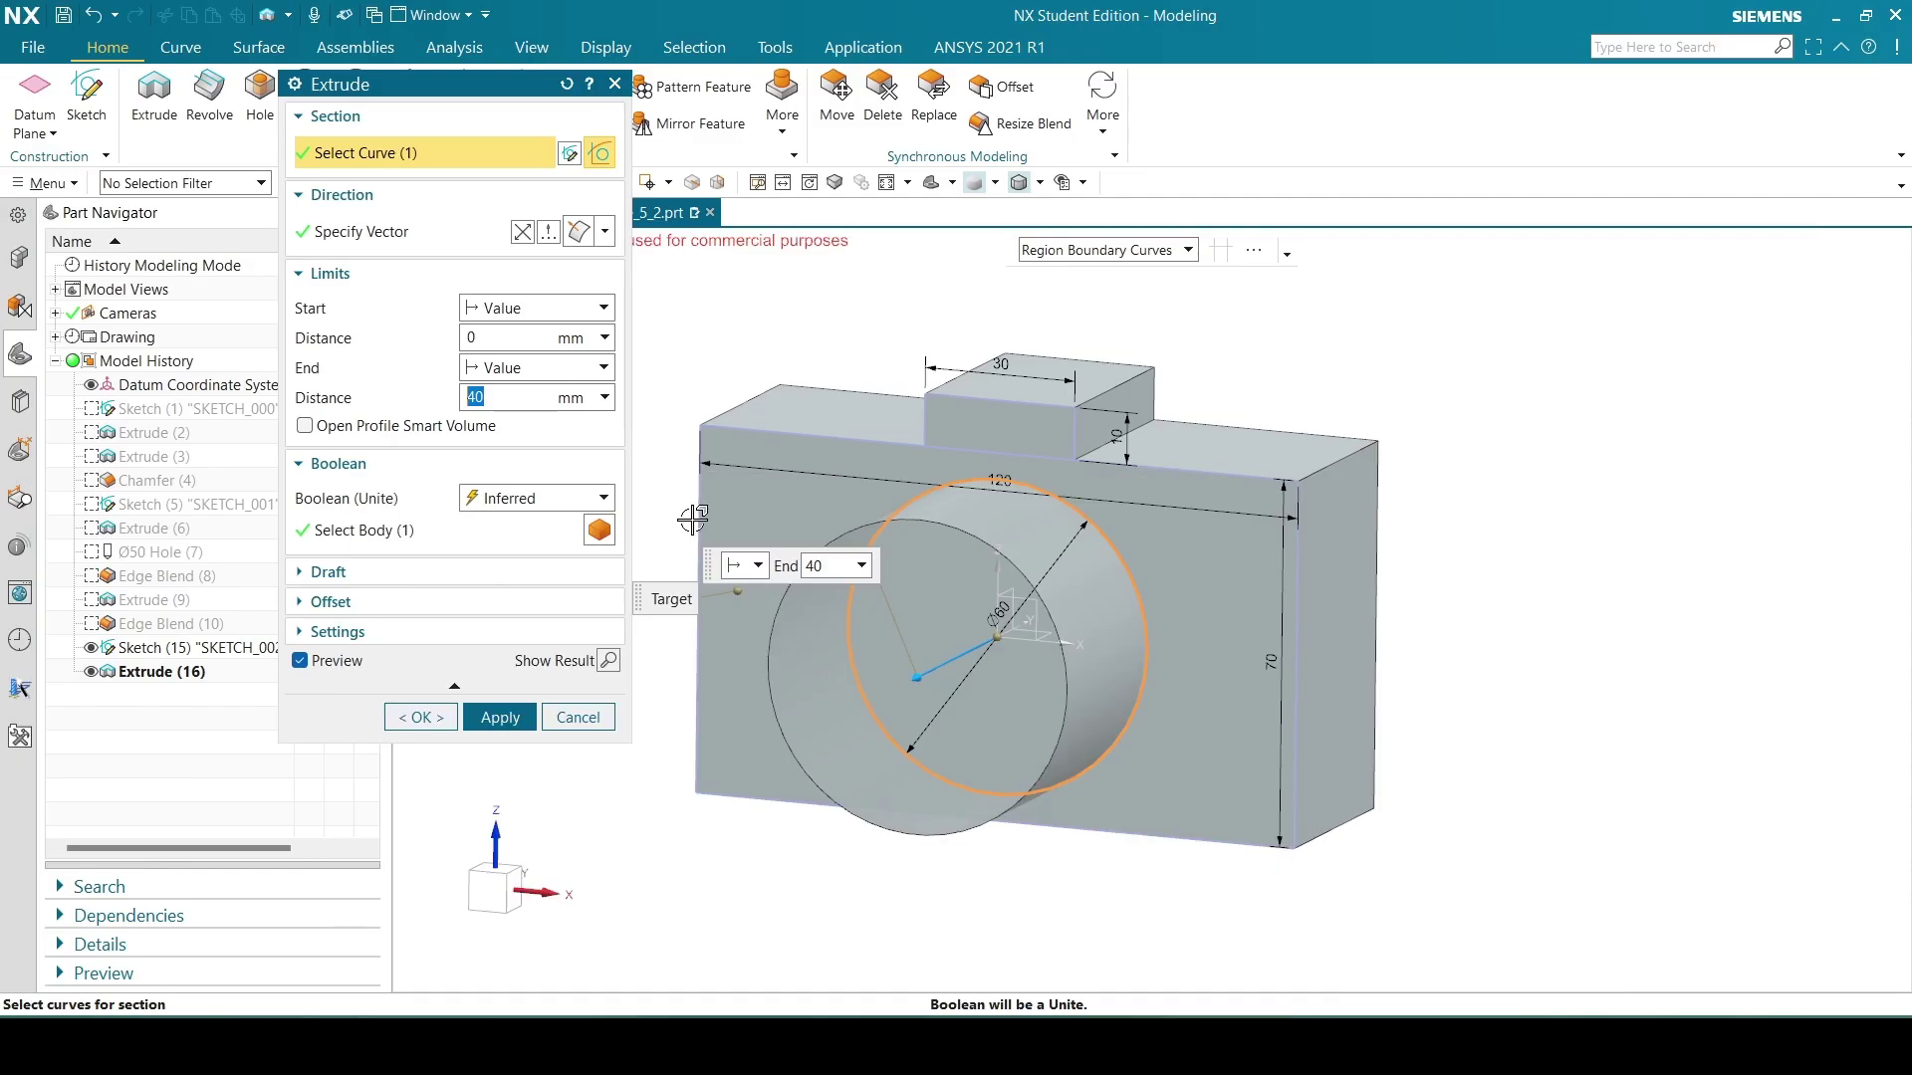
Extrude the circular region 20 mm outward from the camera's front face and unite it with the body.
{"action": "type", "text": "20"}
{"action": "key", "text": "Return"}
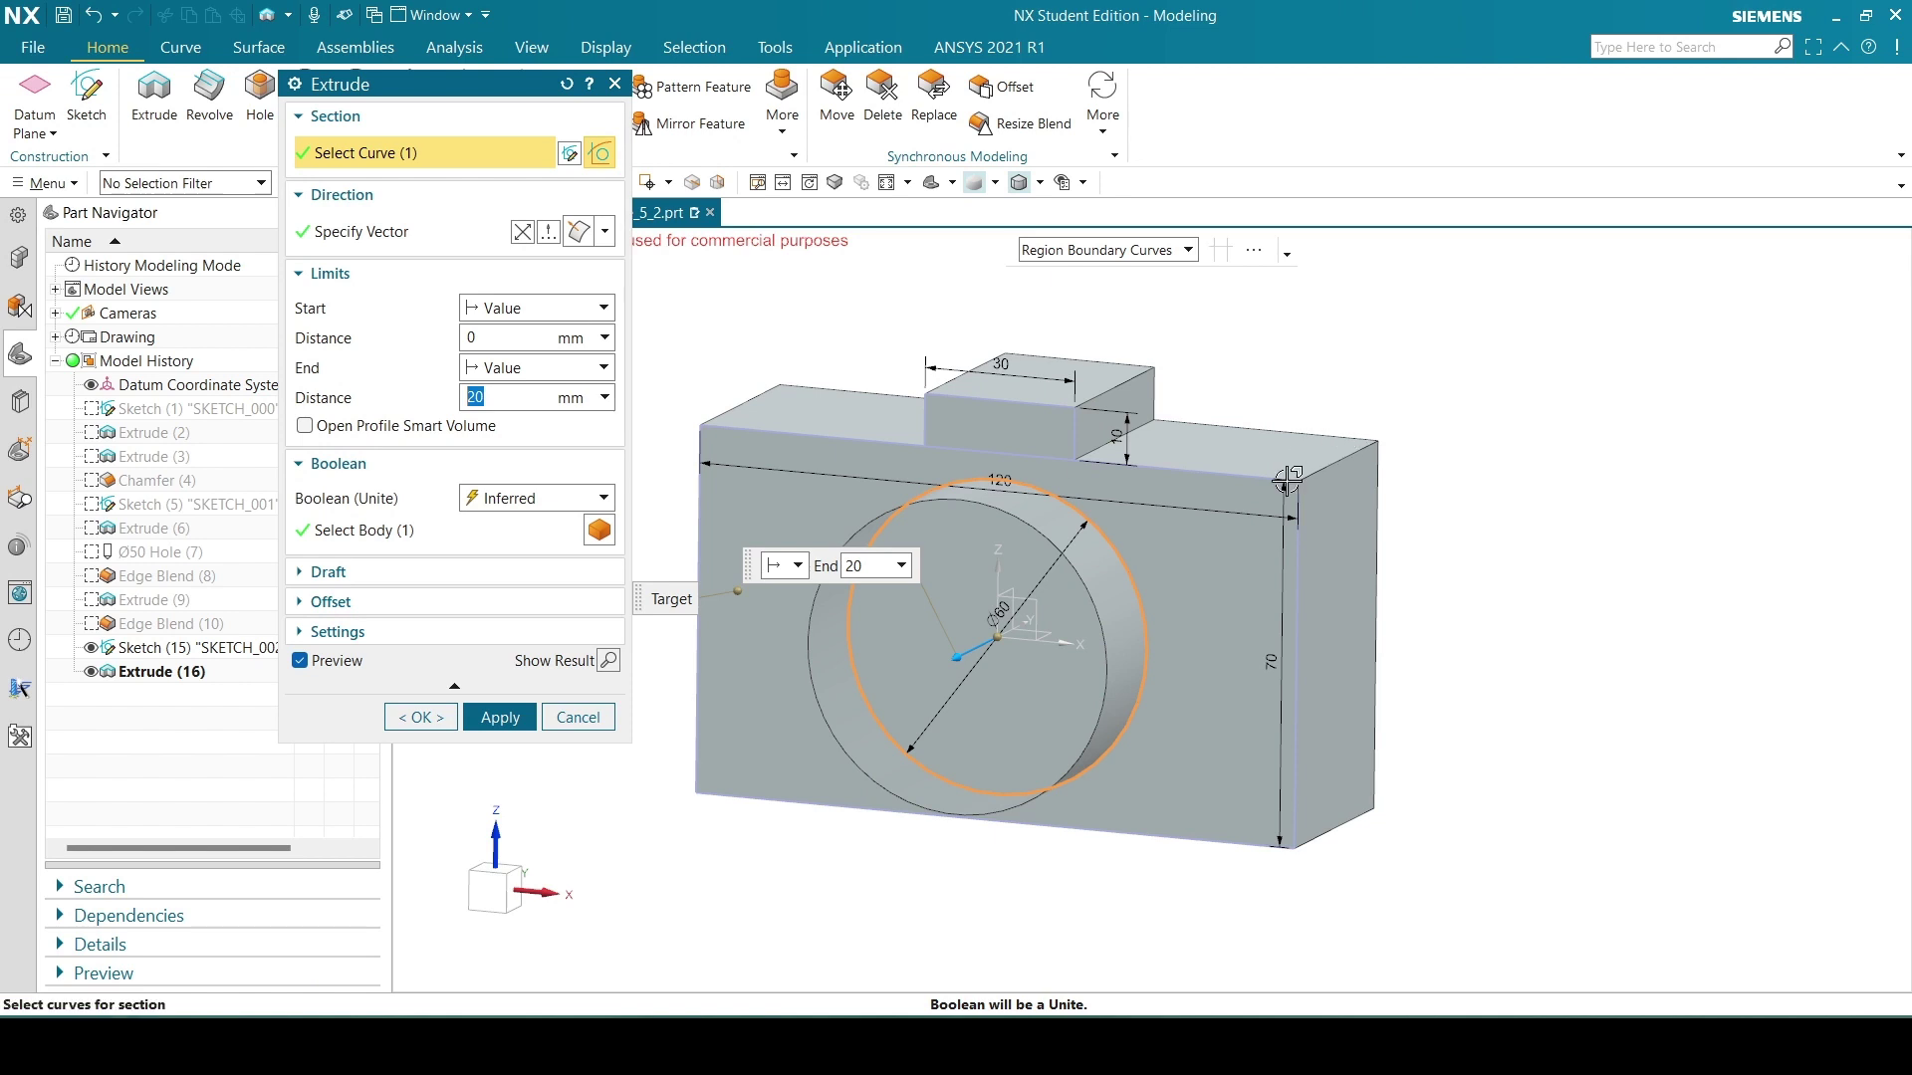
{"action": "left_click", "coordinate": [518, 498]}
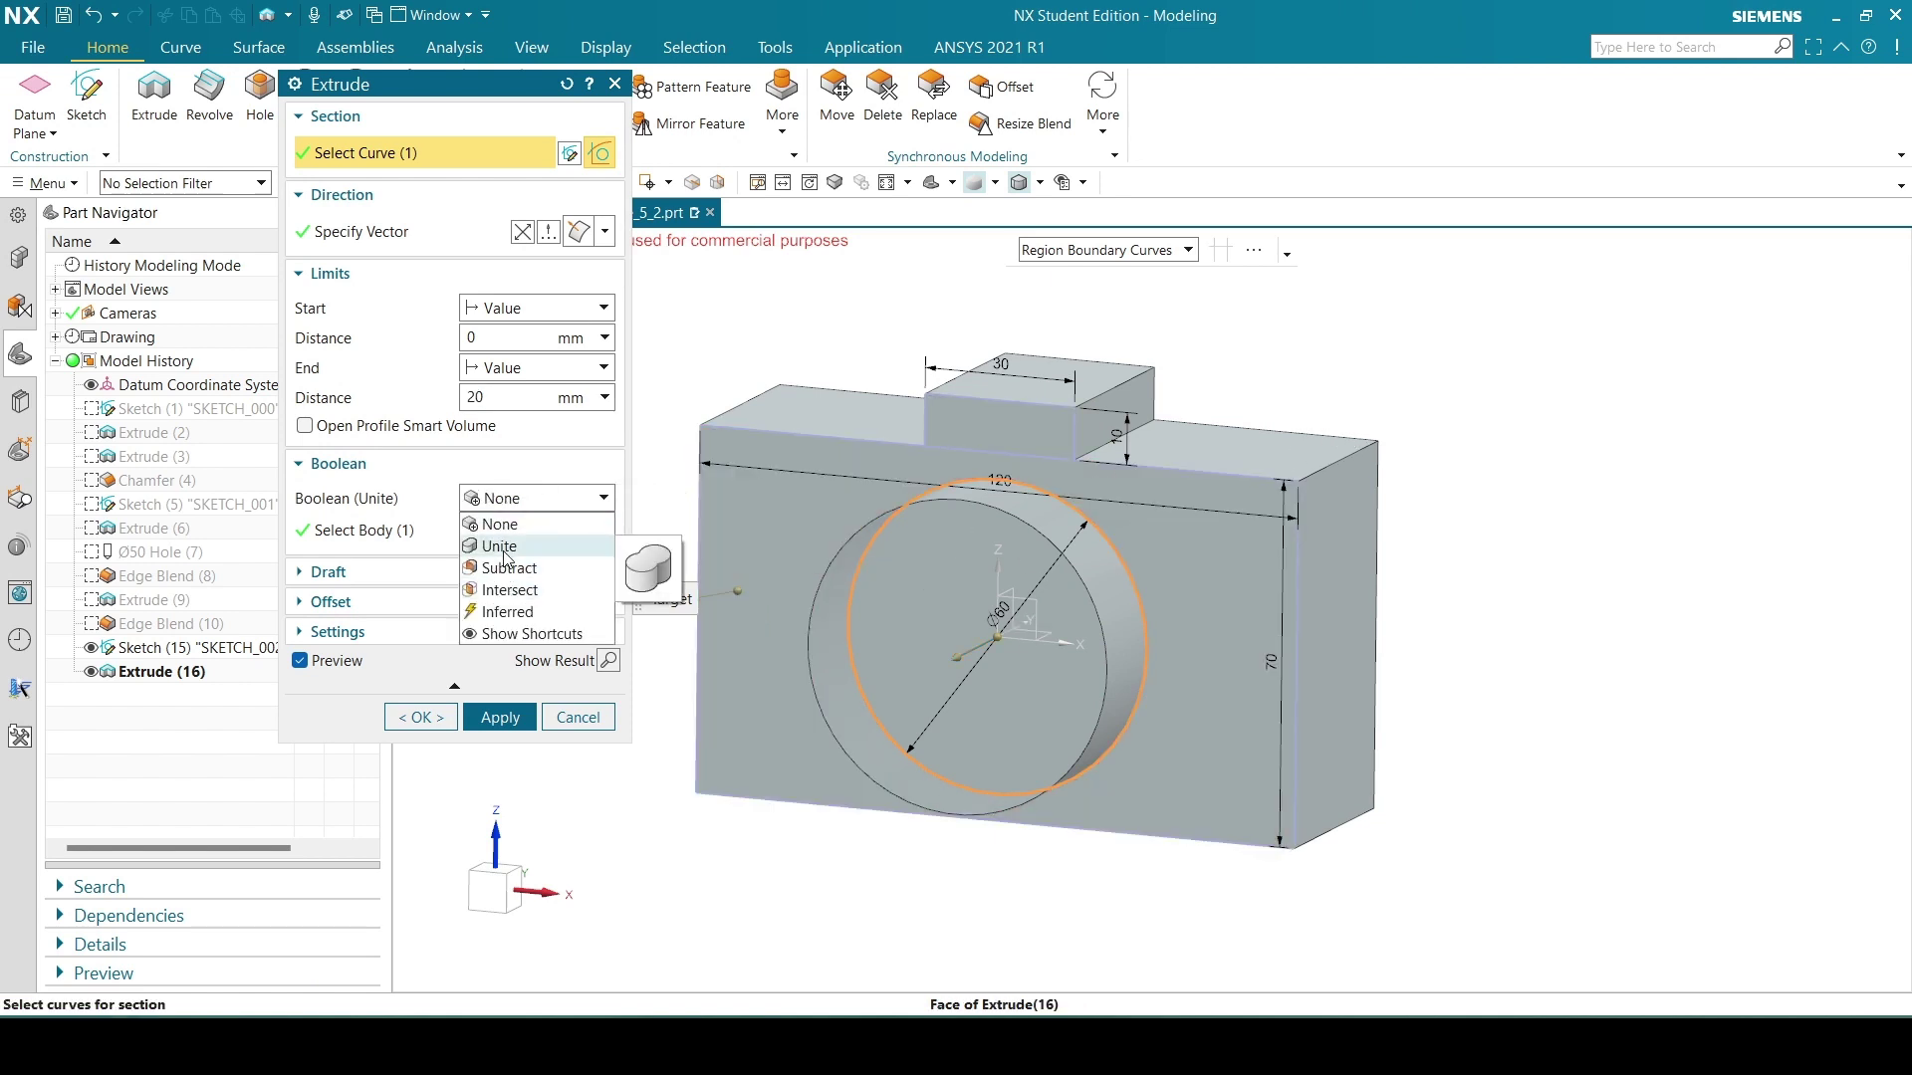
{"action": "left_click", "coordinate": [502, 547]}
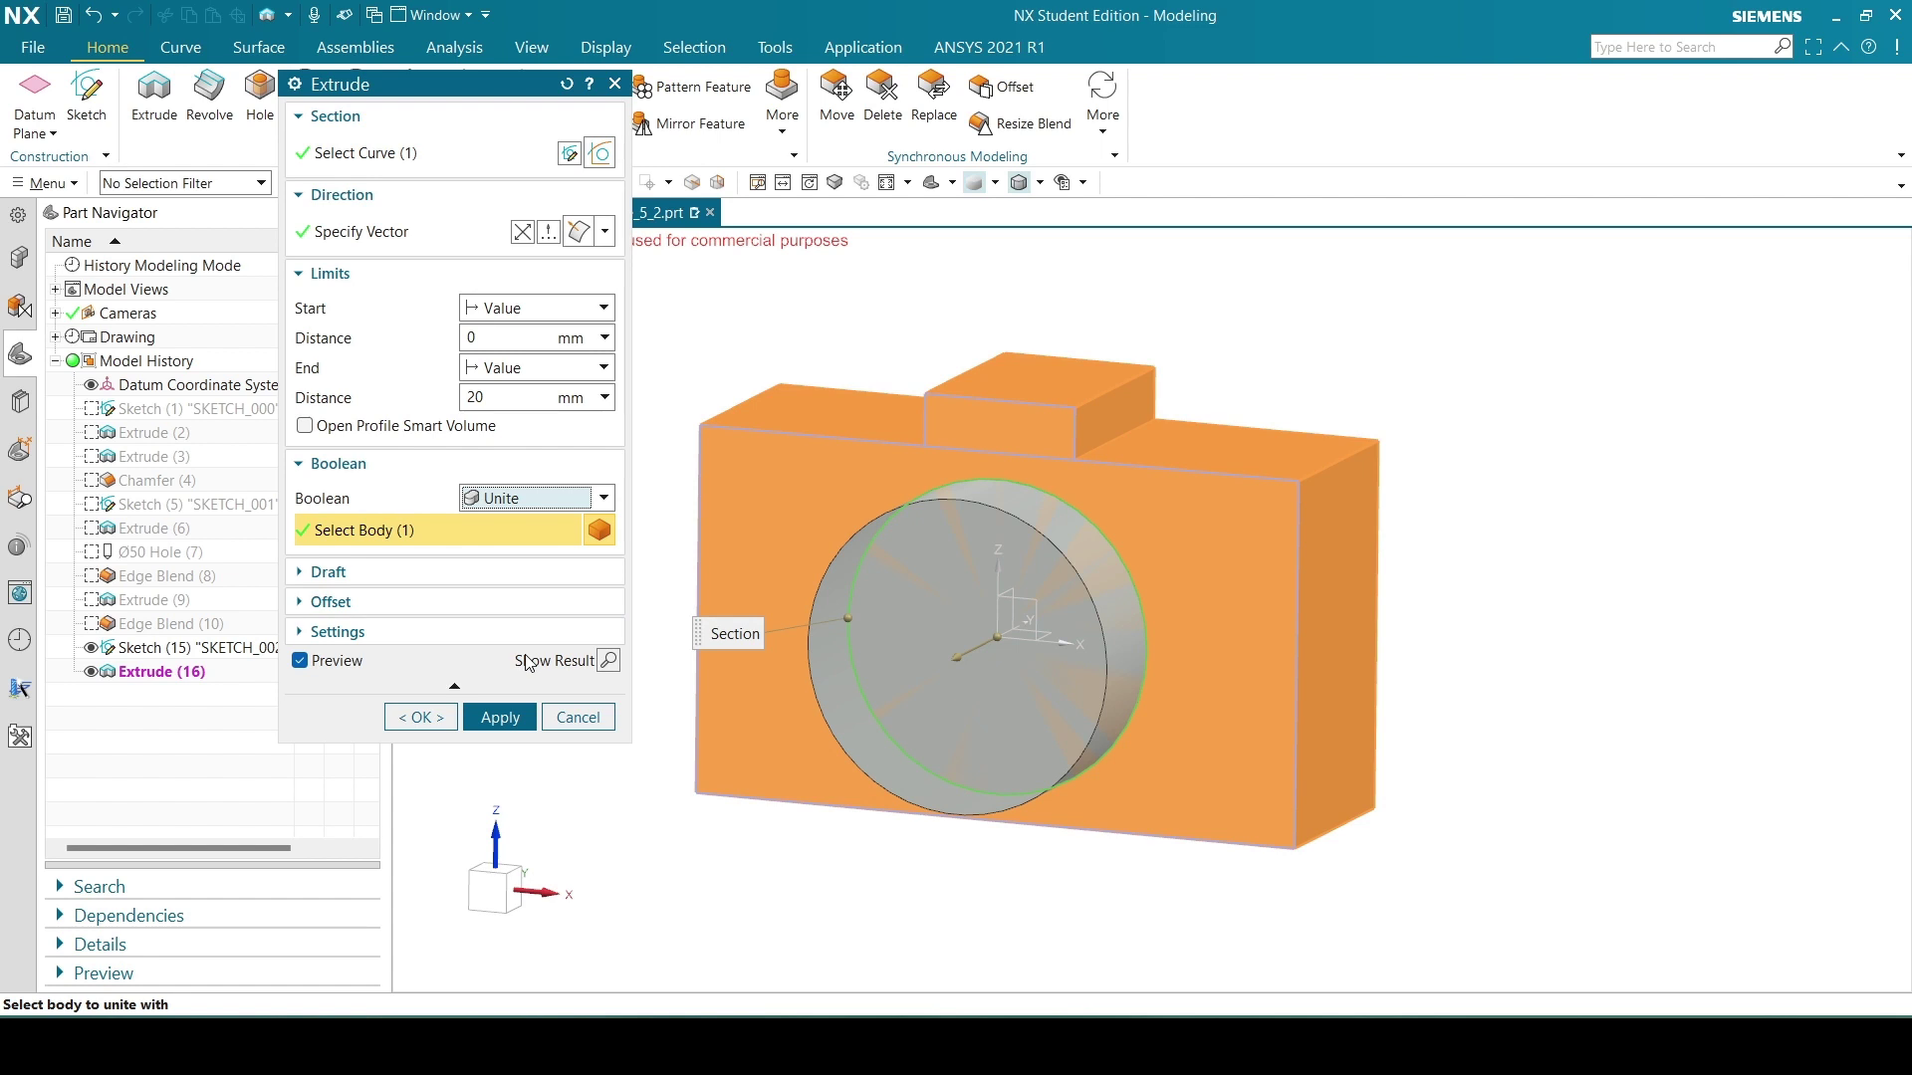
{"action": "left_click", "coordinate": [528, 727]}
{"action": "left_click", "coordinate": [616, 85]}
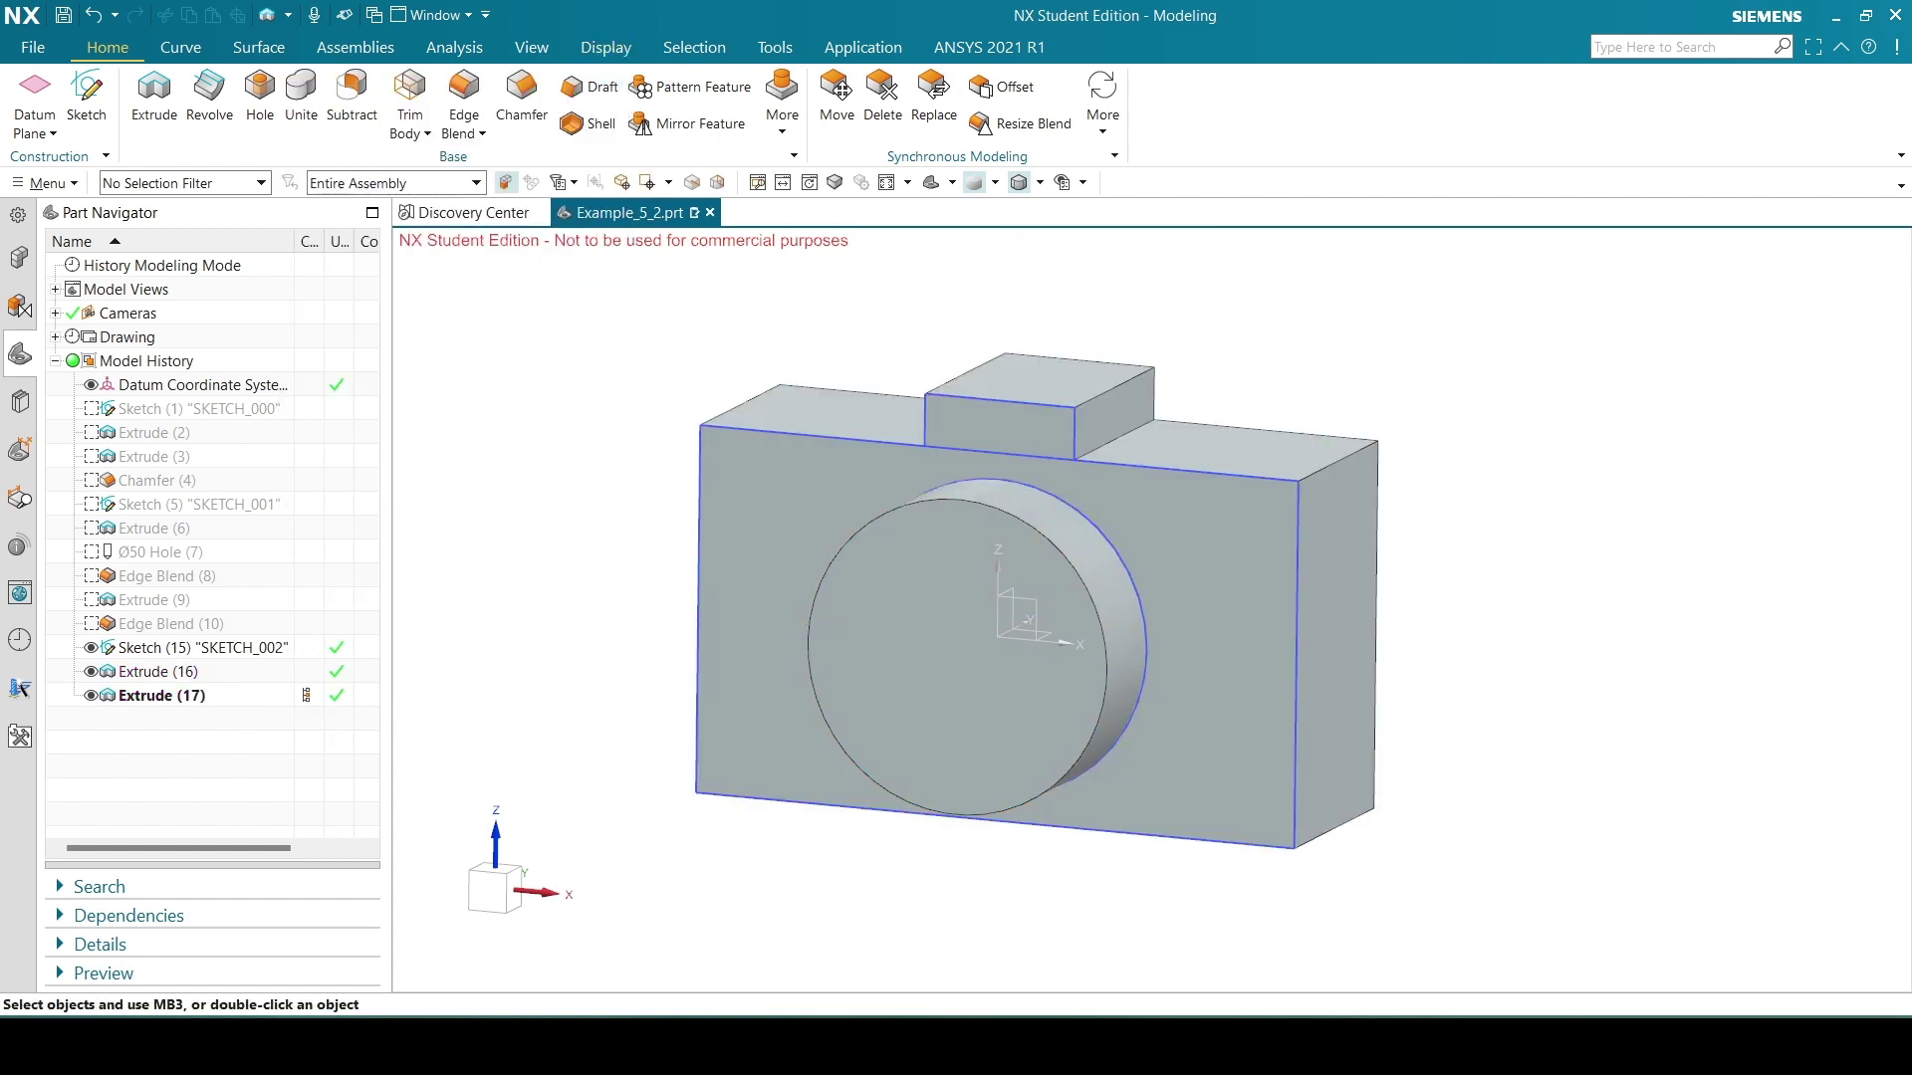
Check the reference drawing and start a Hole with reset settings, centred on the lens cylinder's front face.
{"action": "key", "text": "alt+Tab"}
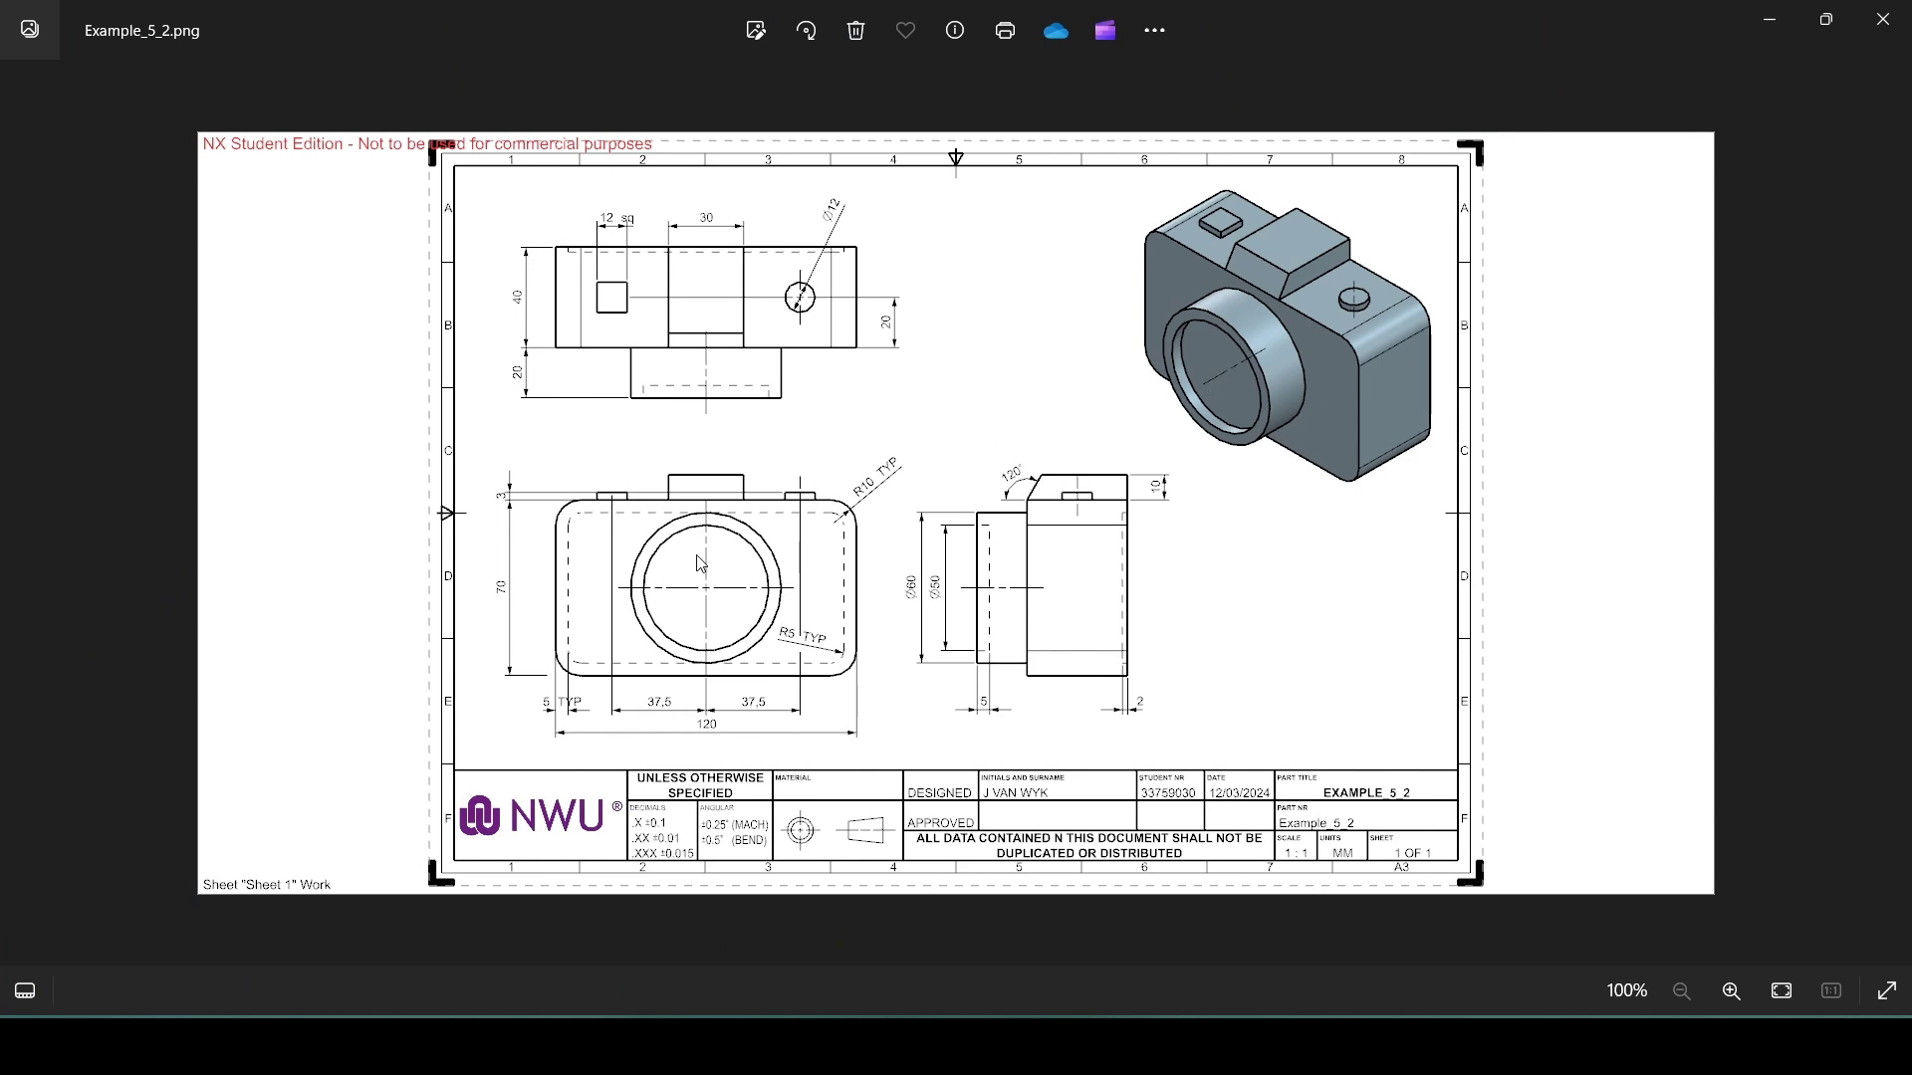
{"action": "left_click", "coordinate": [1029, 1043]}
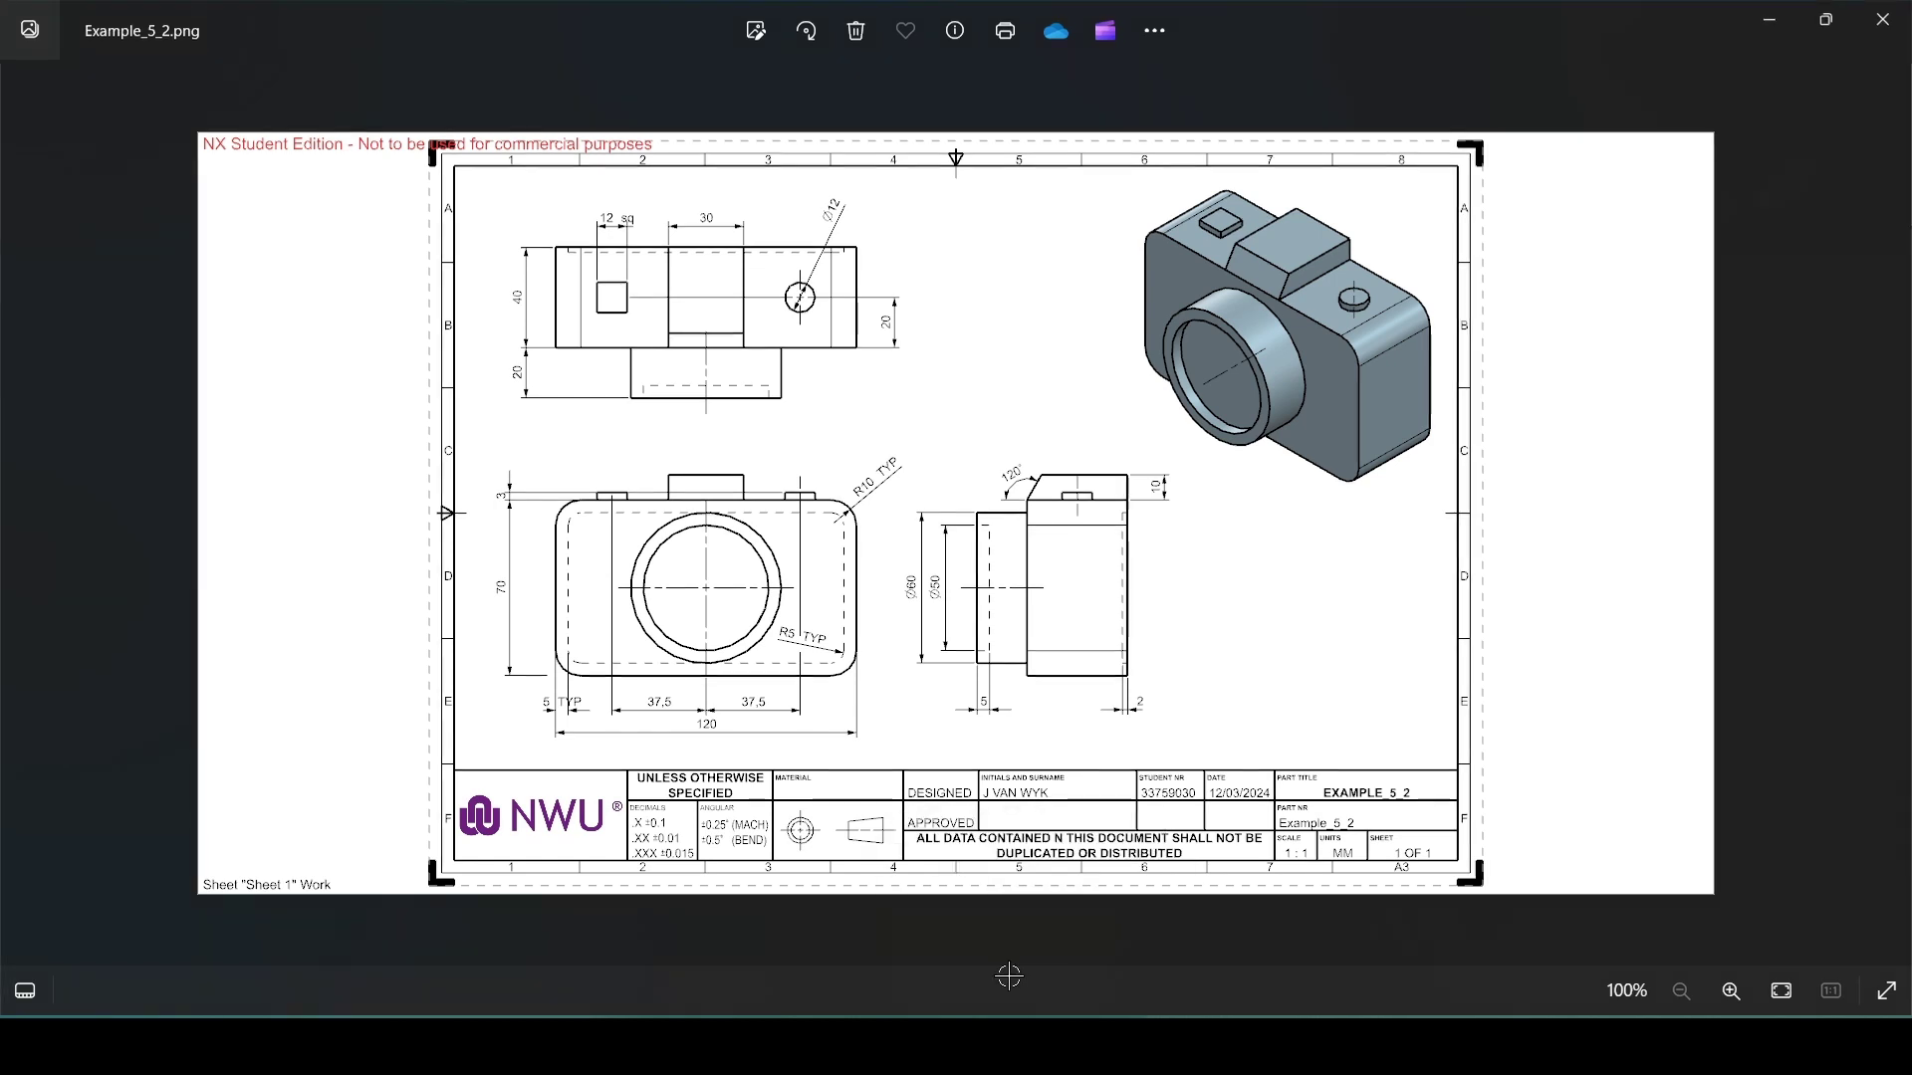
{"action": "left_click", "coordinate": [291, 91]}
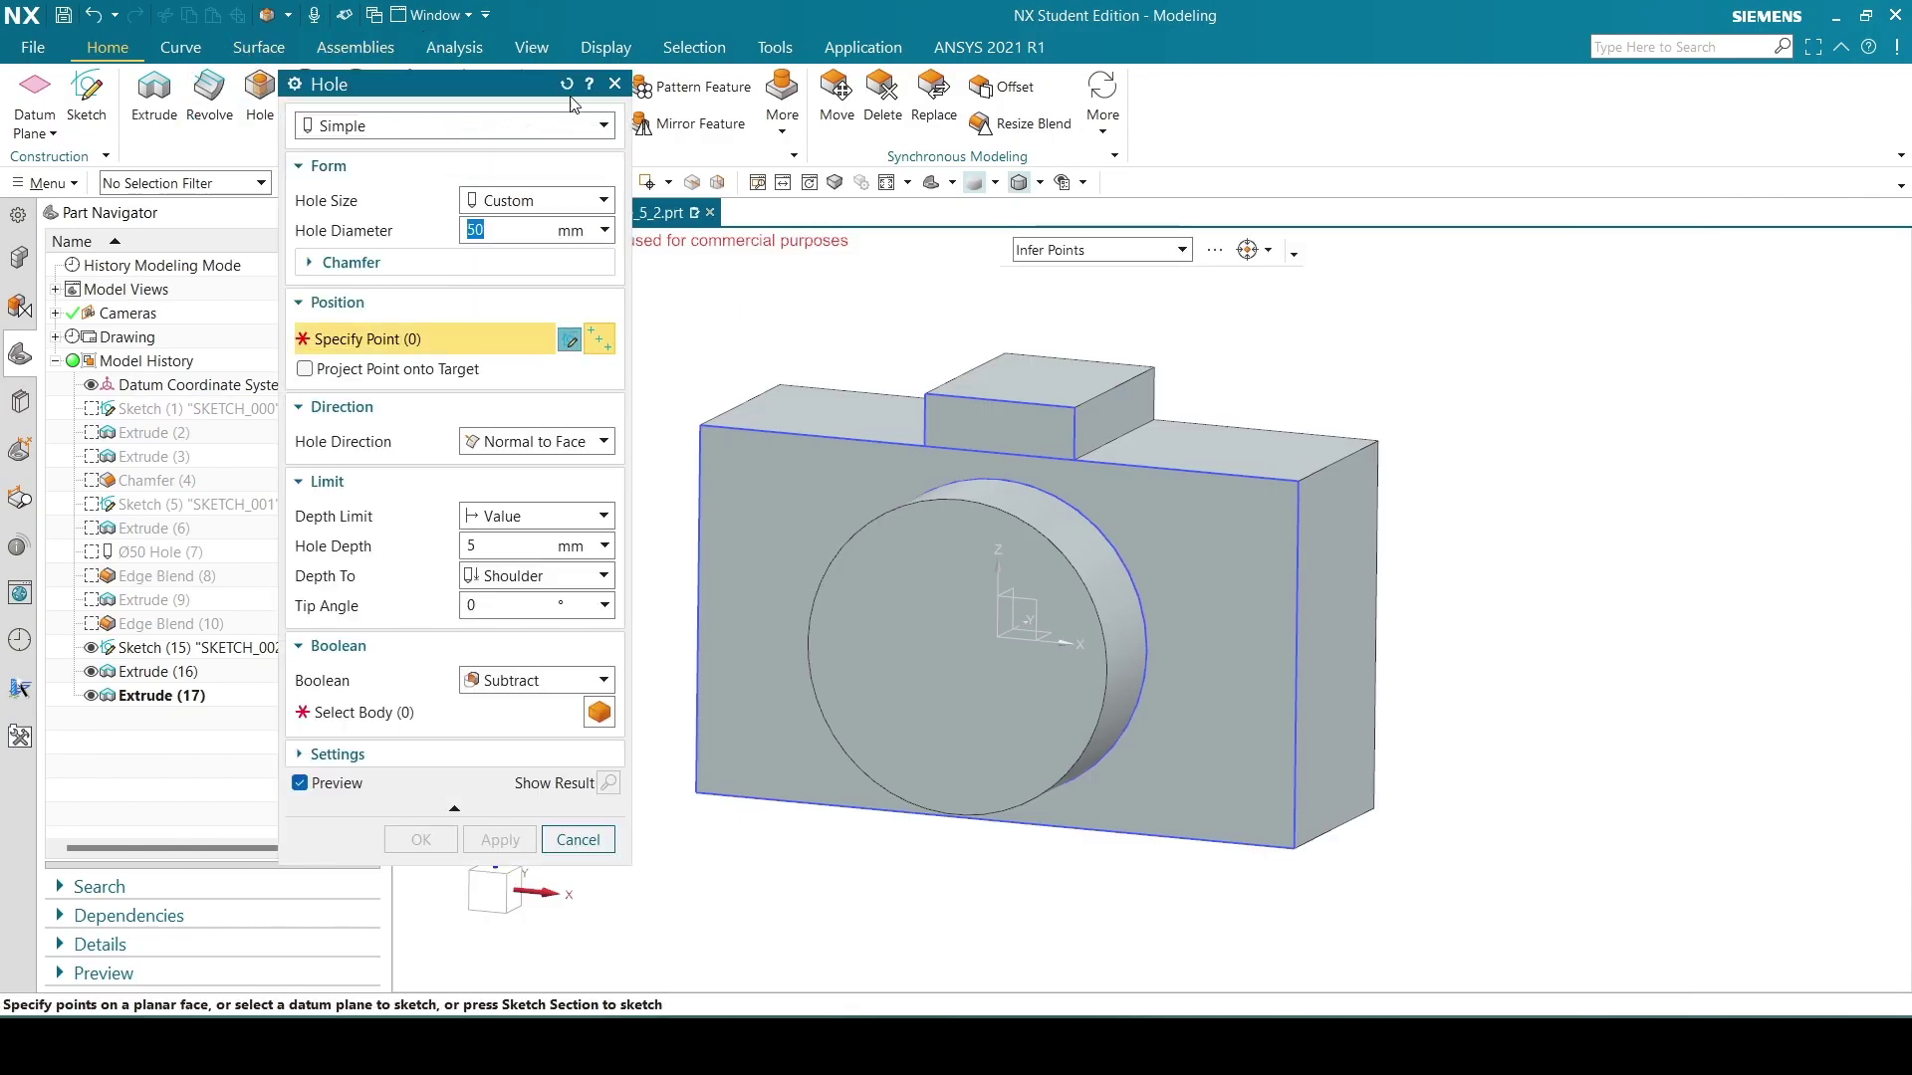
{"action": "left_click", "coordinate": [566, 83]}
{"action": "key", "text": "alt+Tab"}
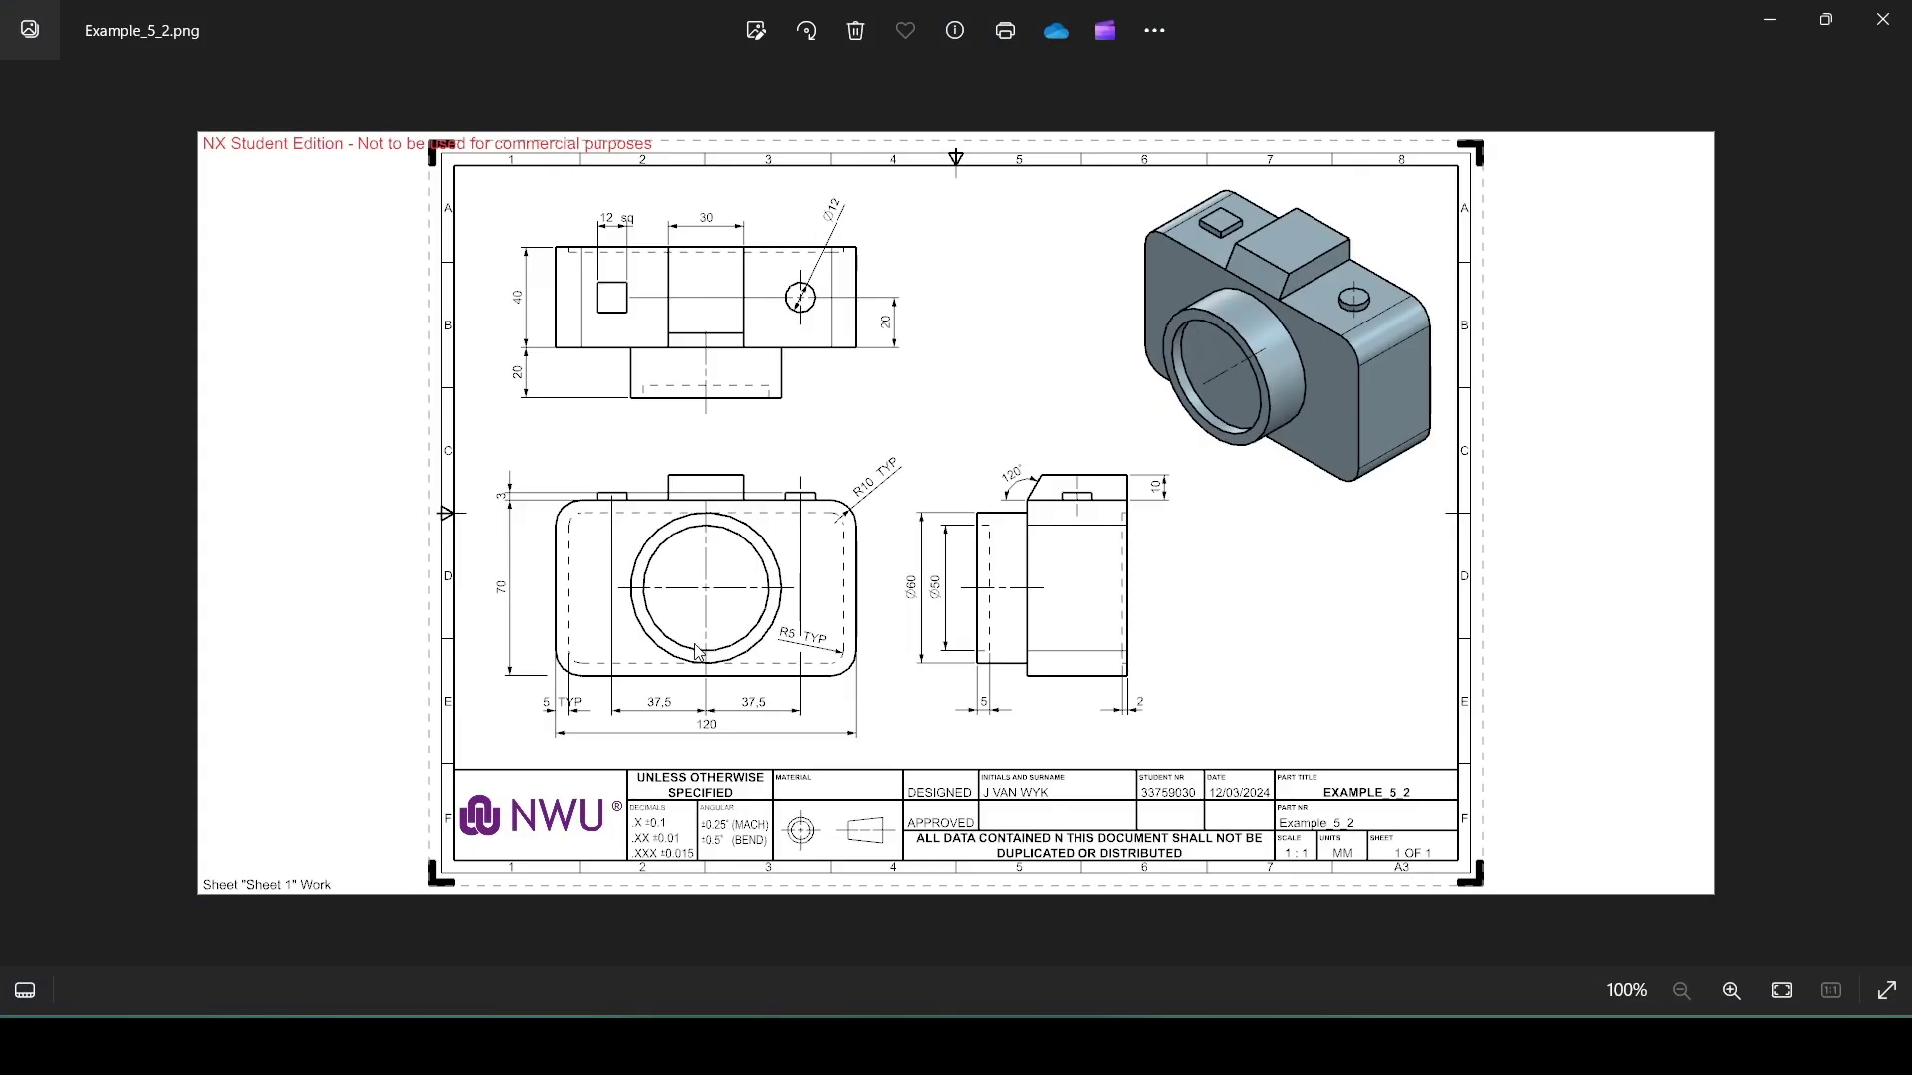
{"action": "key", "text": "alt+Tab"}
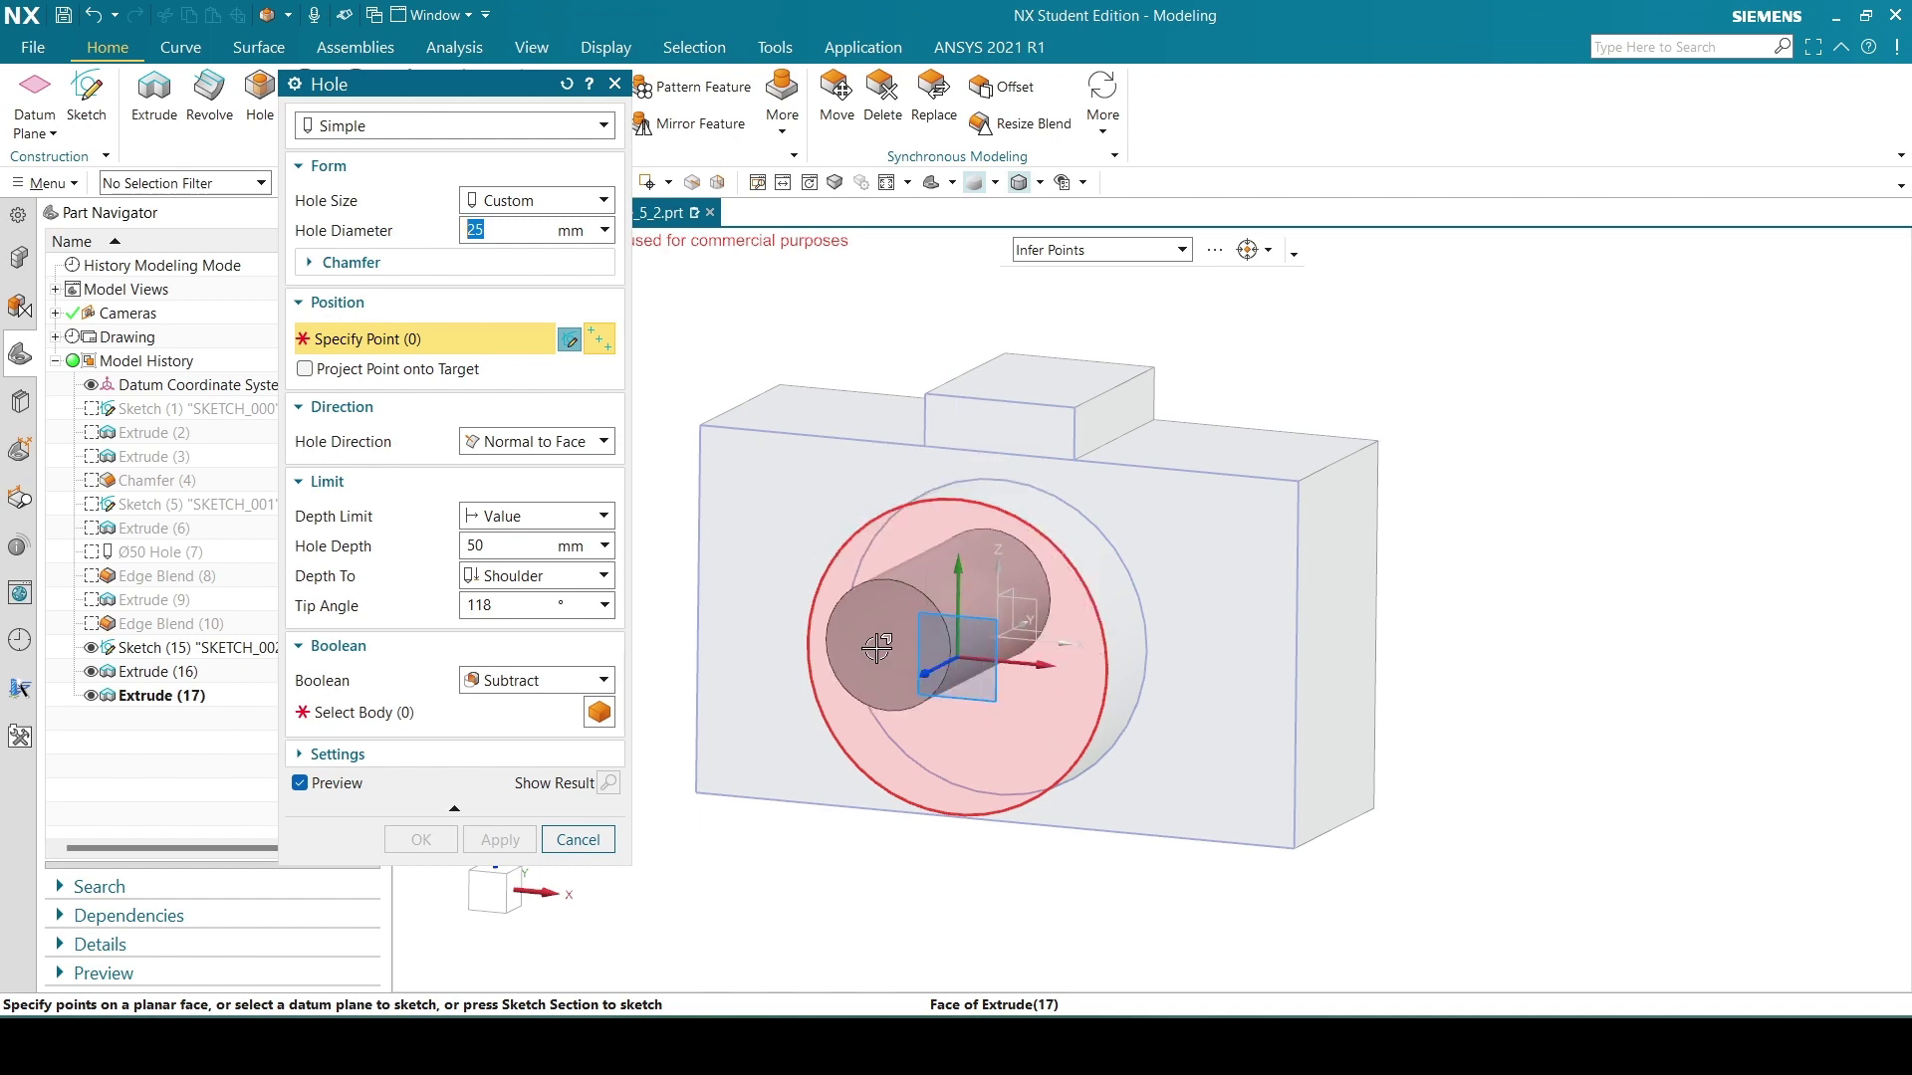
{"action": "left_click", "coordinate": [810, 642]}
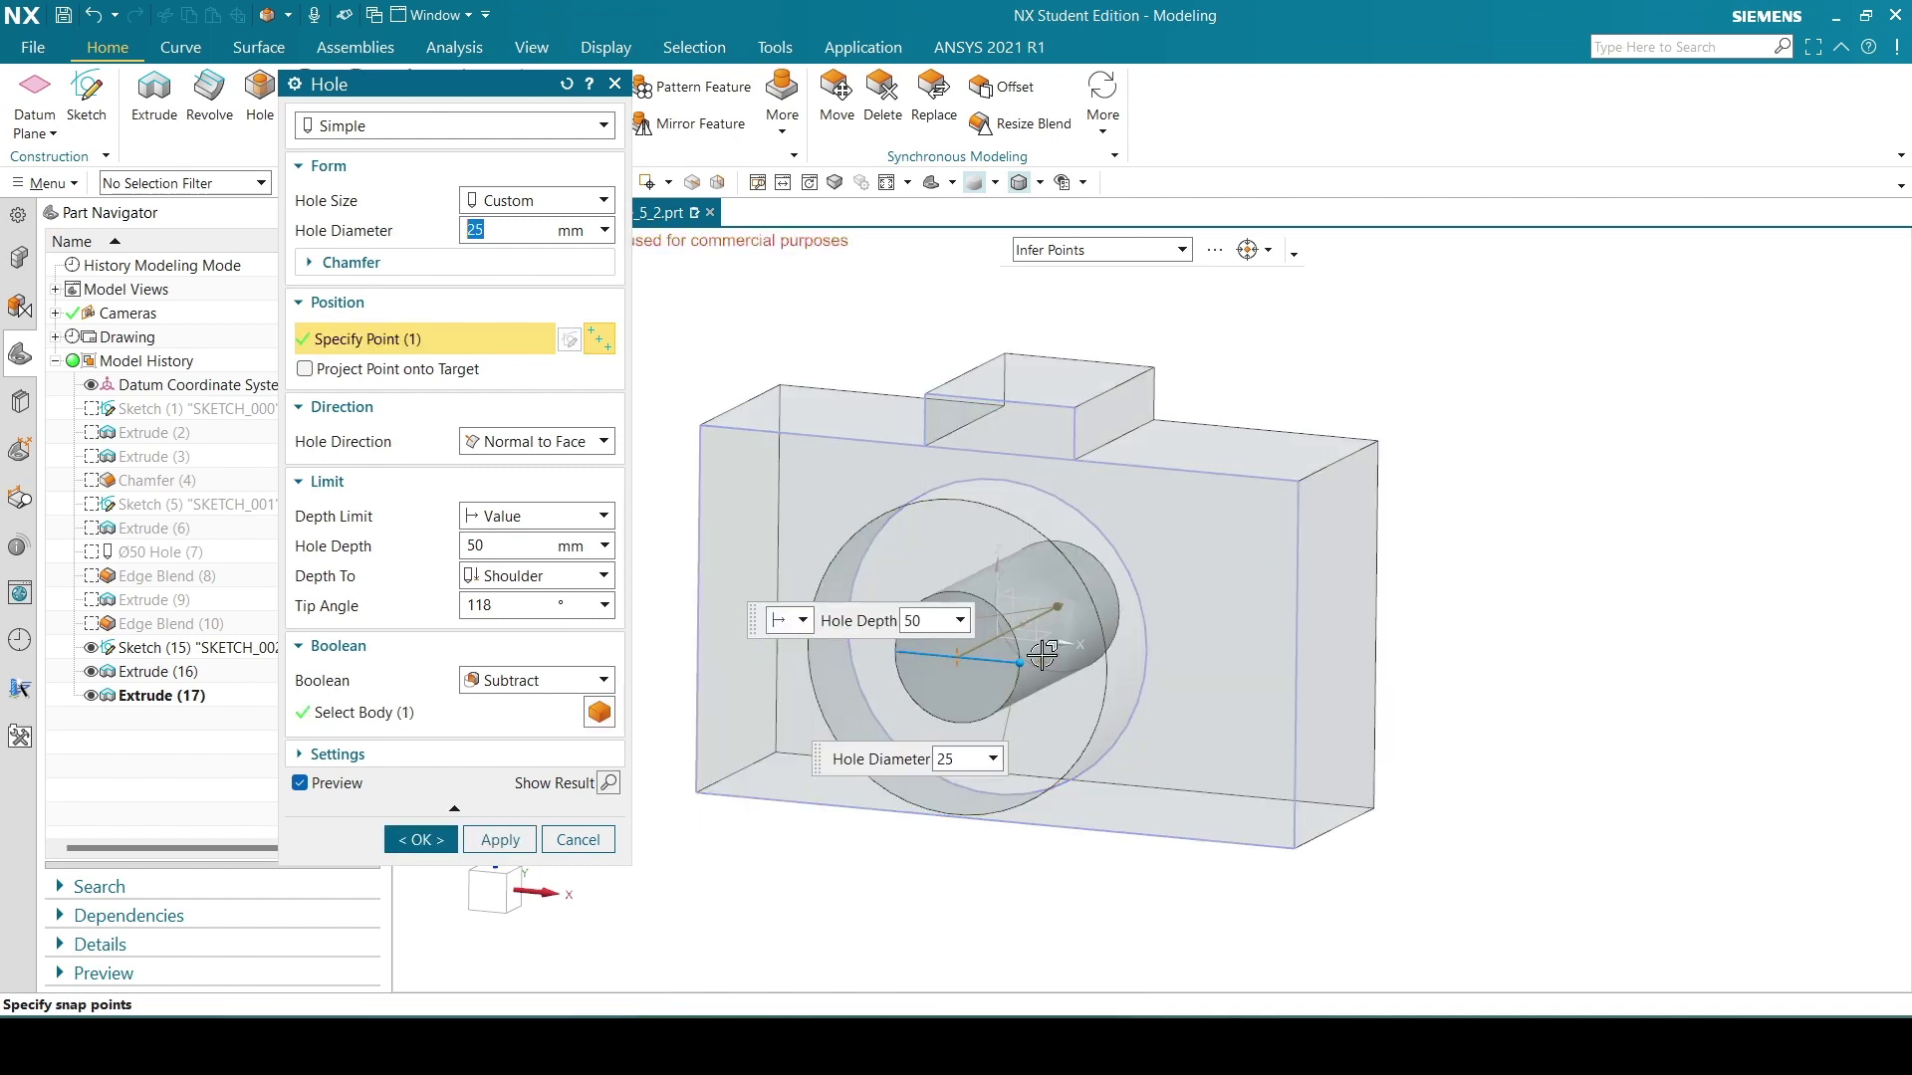
Check the lens recess dimensions in the reference drawing and set the hole diameter to 50 mm and depth to 5 mm.
{"action": "key", "text": "alt+Tab"}
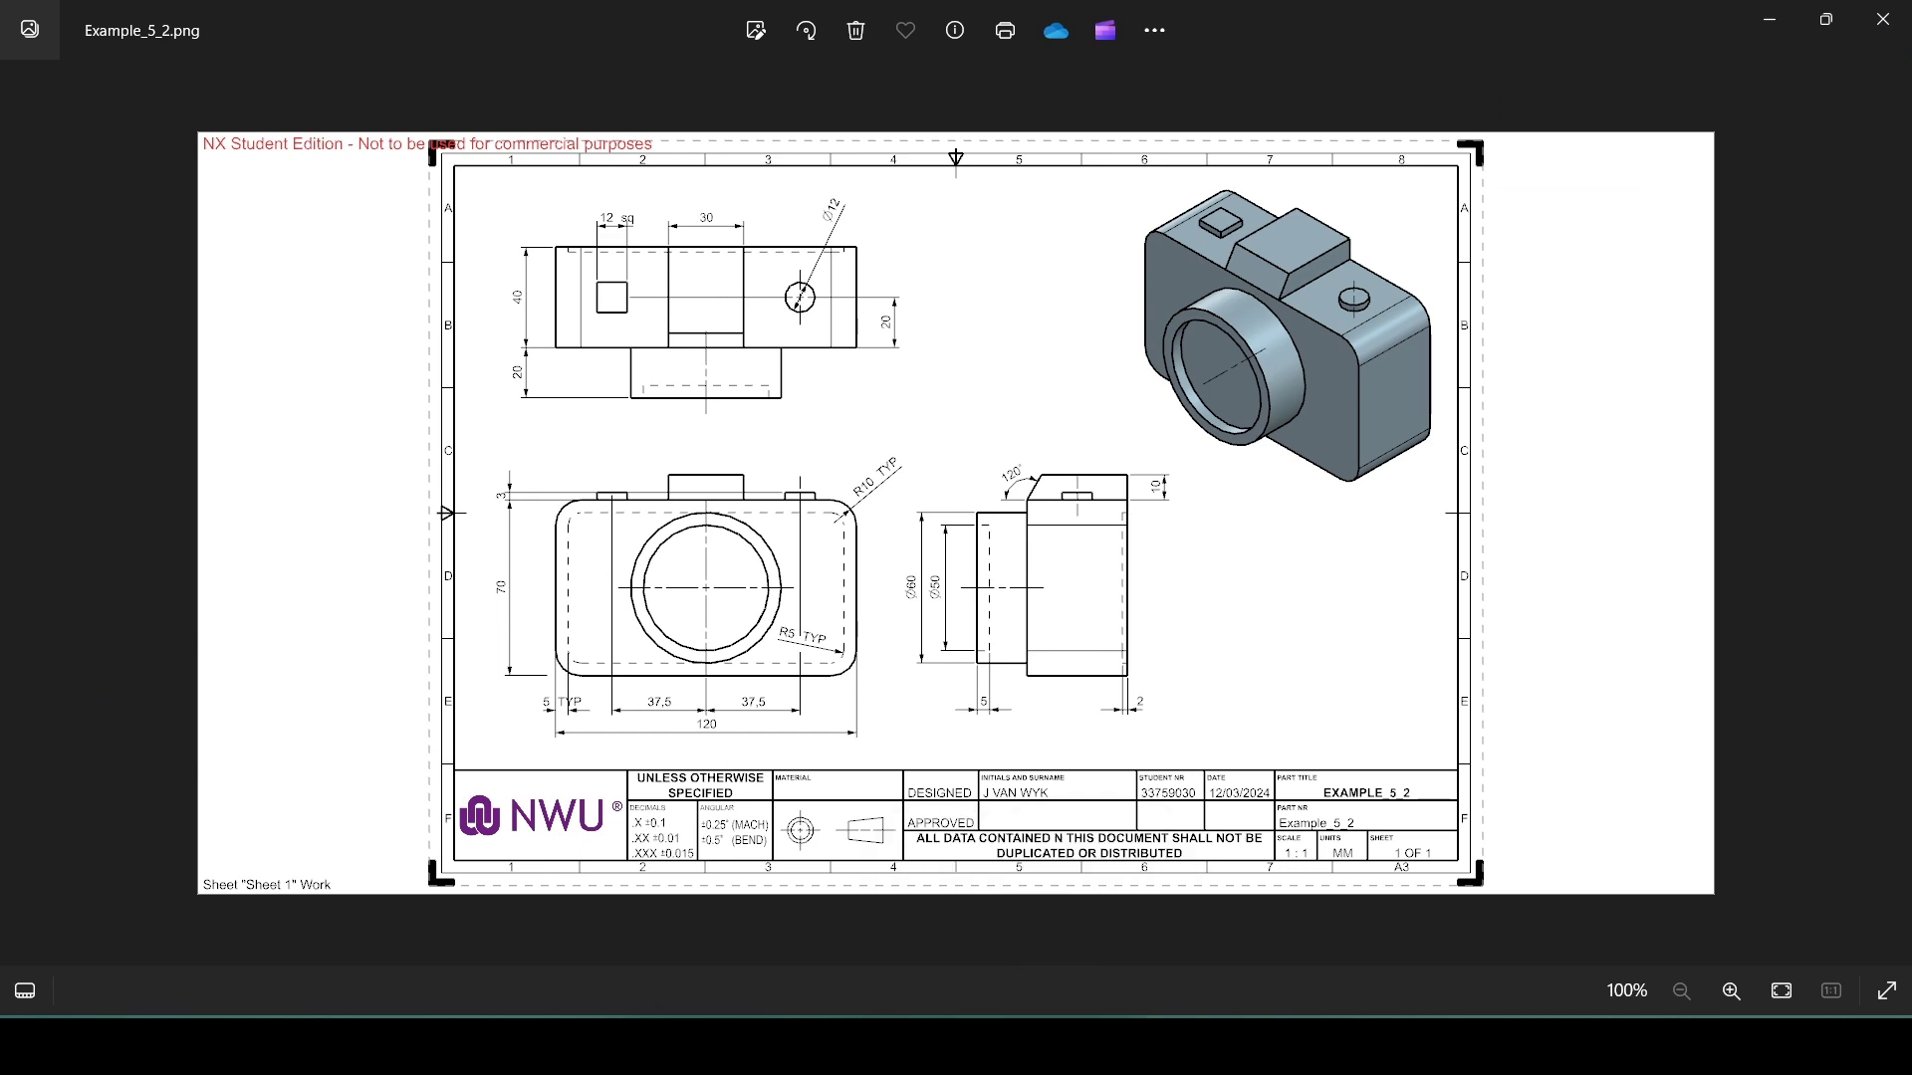
{"action": "key", "text": "alt+Tab"}
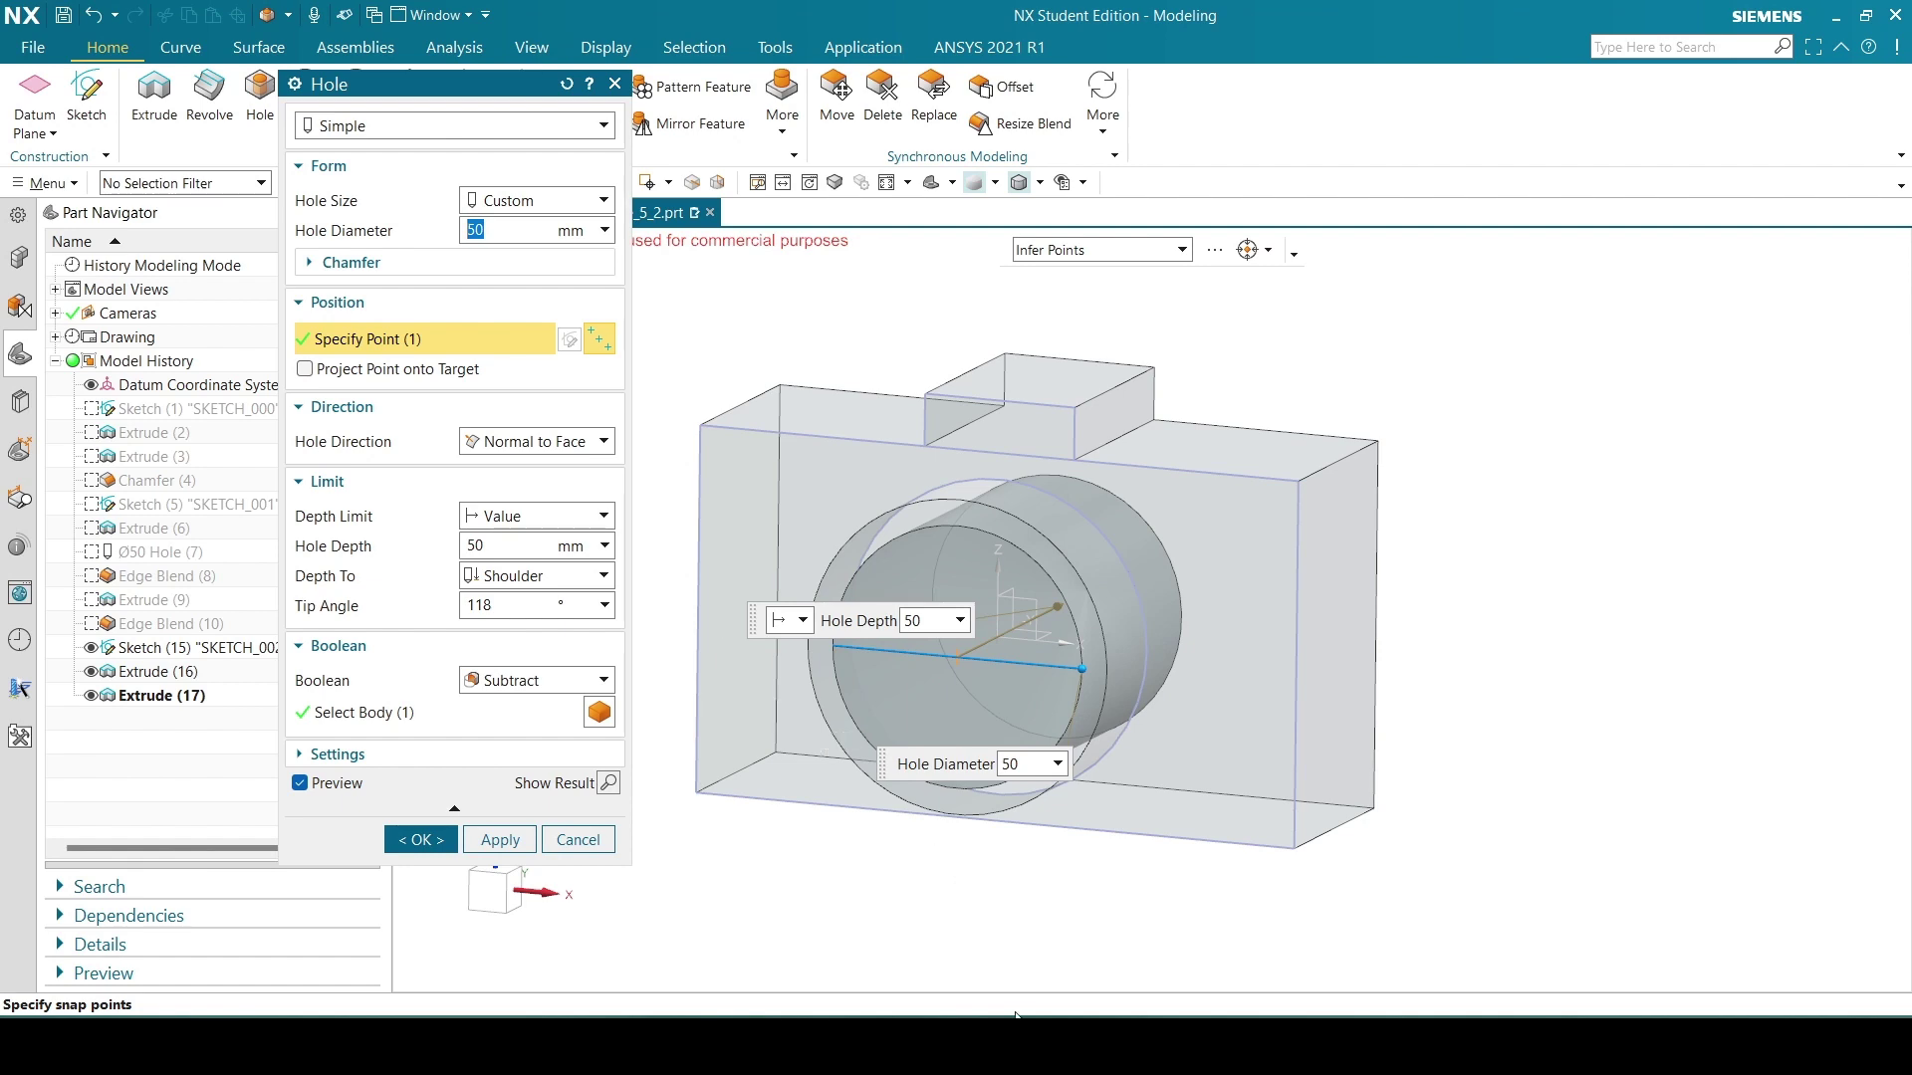
{"action": "key", "text": "alt+Tab"}
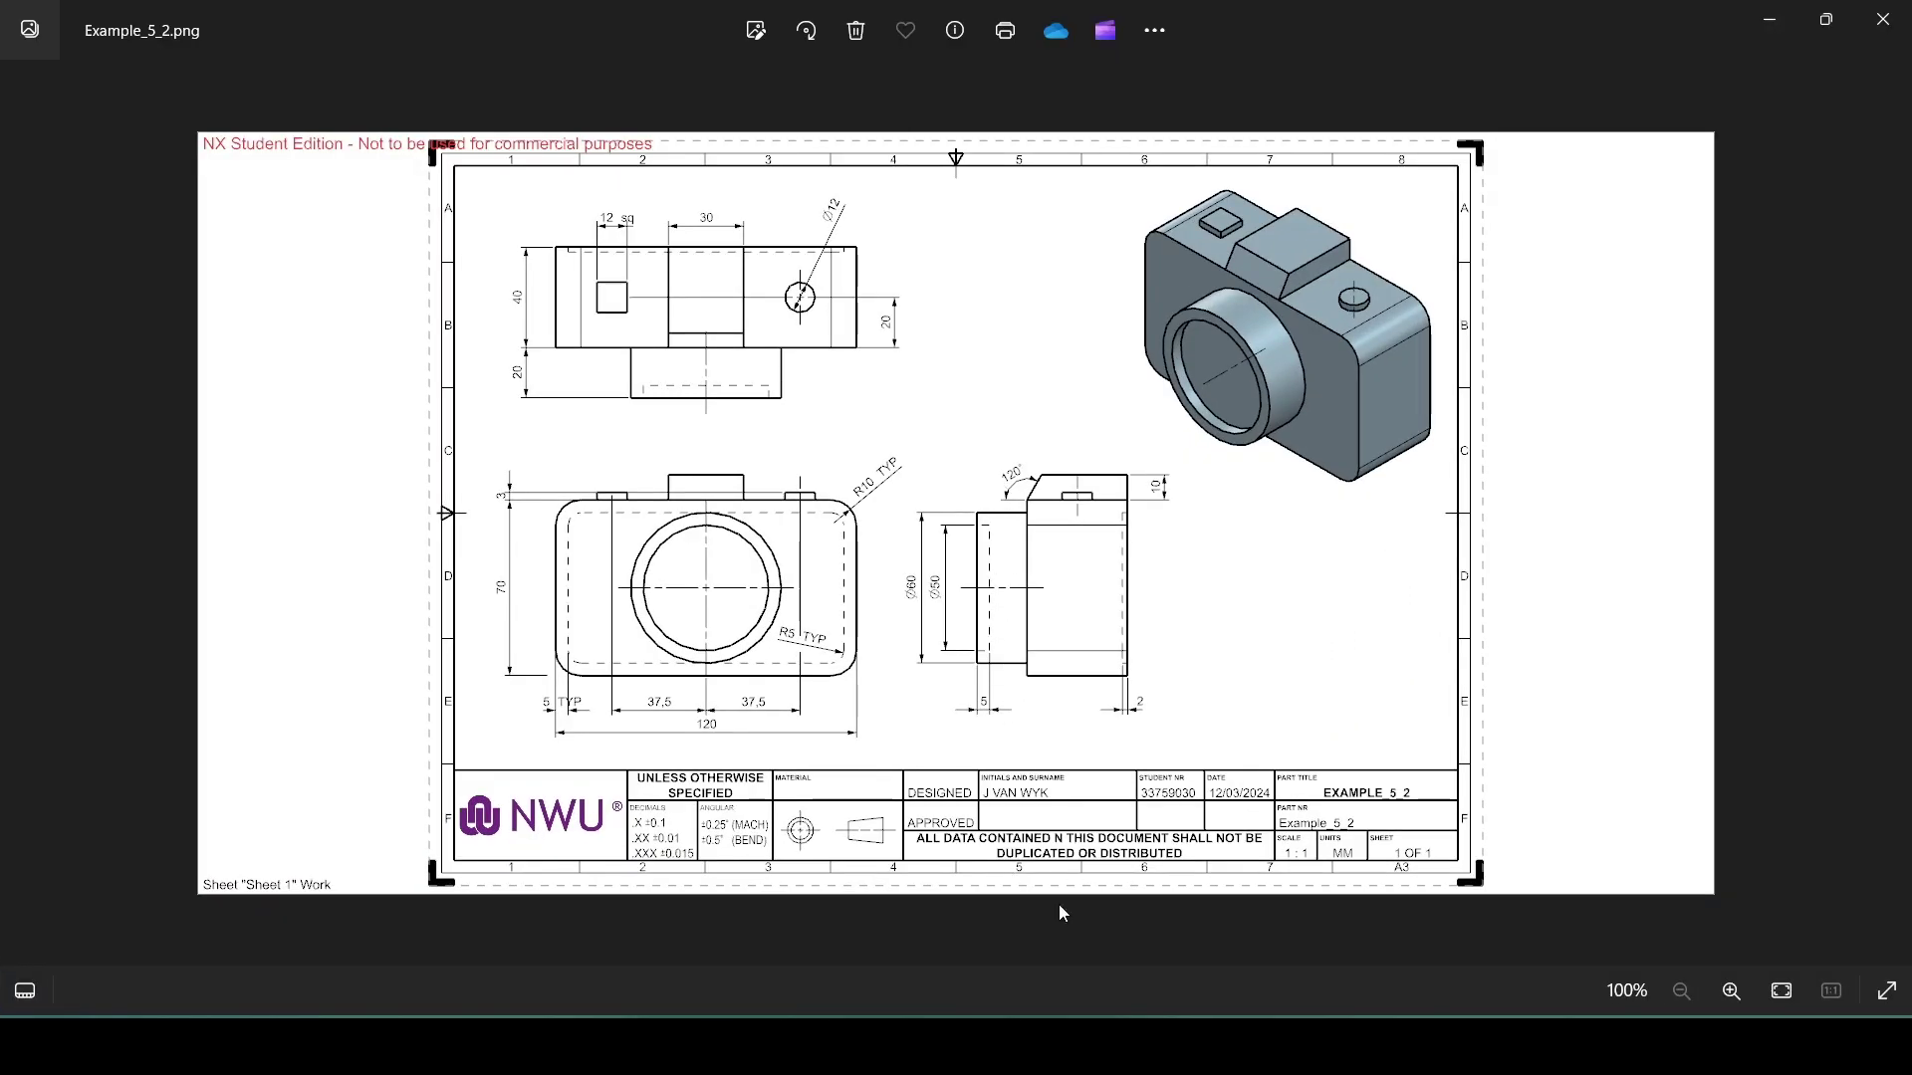
{"action": "key", "text": "alt+Tab"}
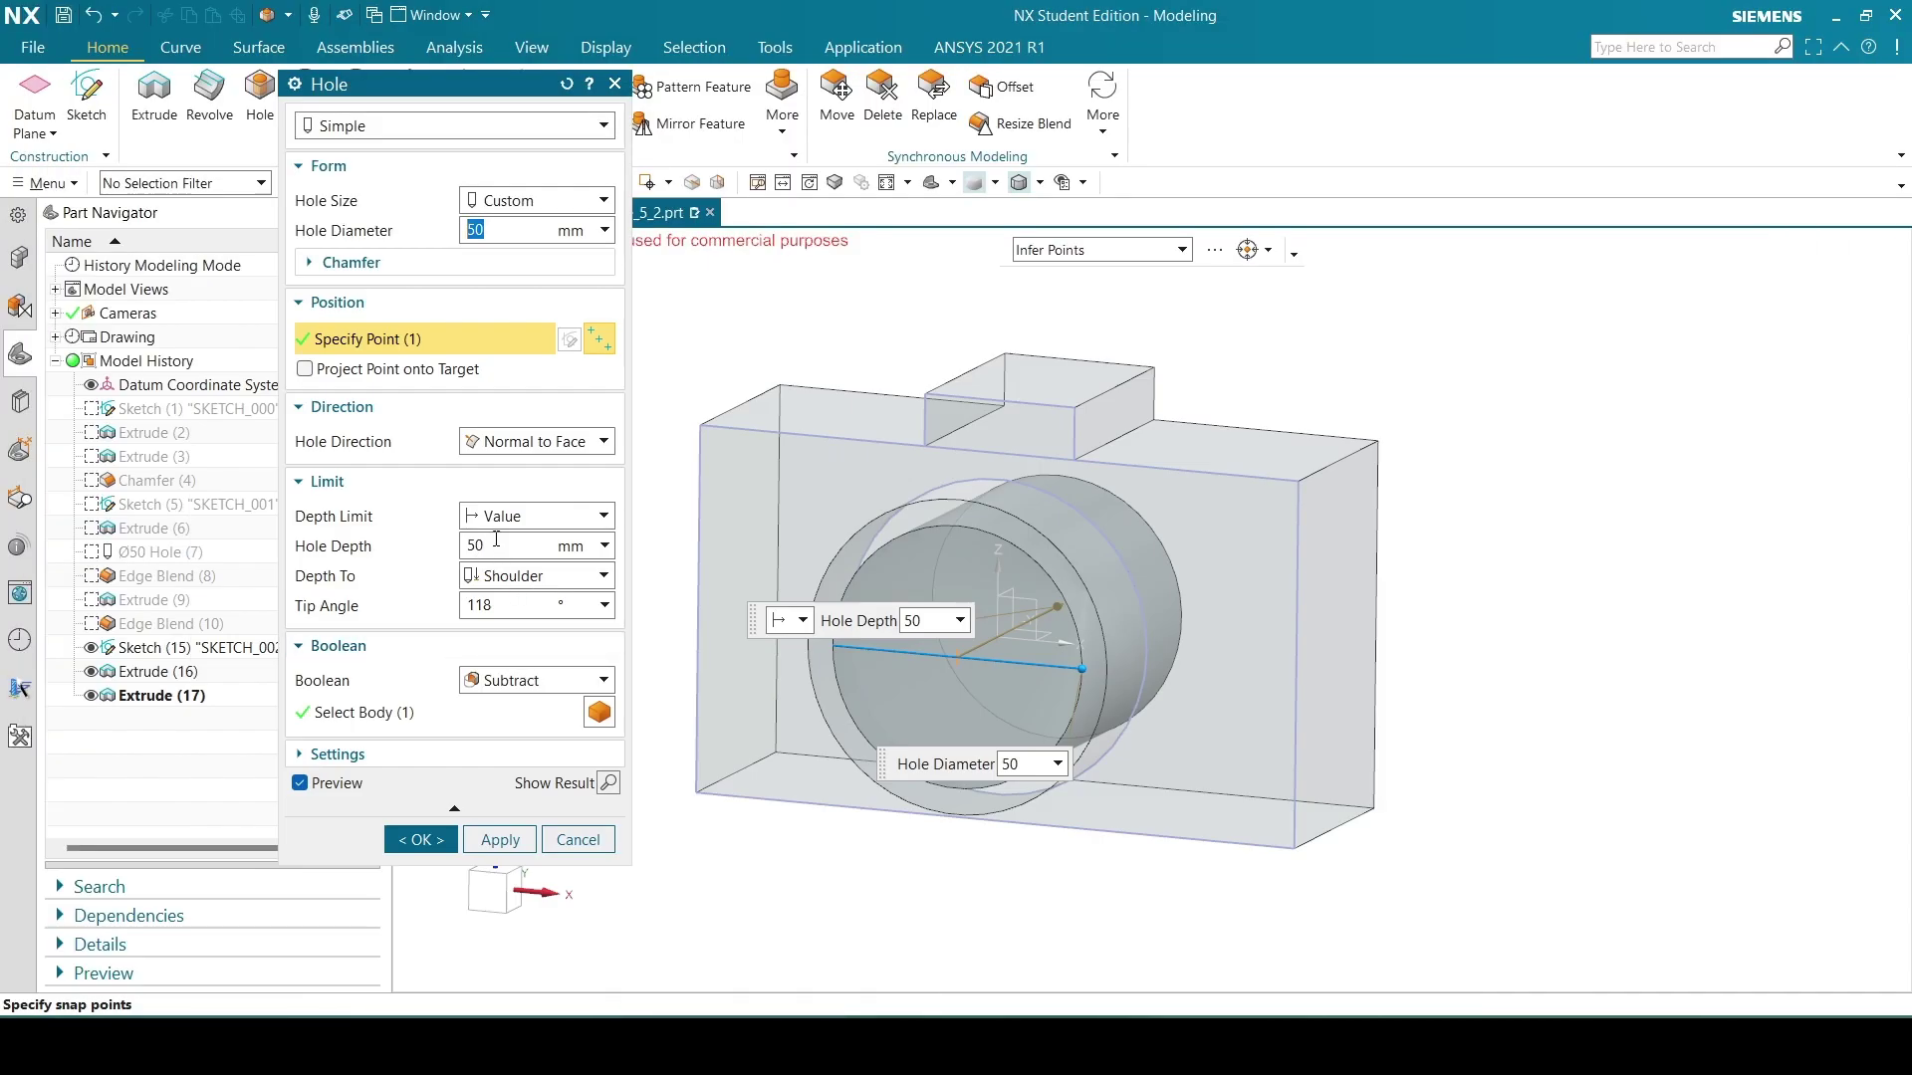
{"action": "left_click", "coordinate": [496, 544]}
{"action": "type", "text": "5"}
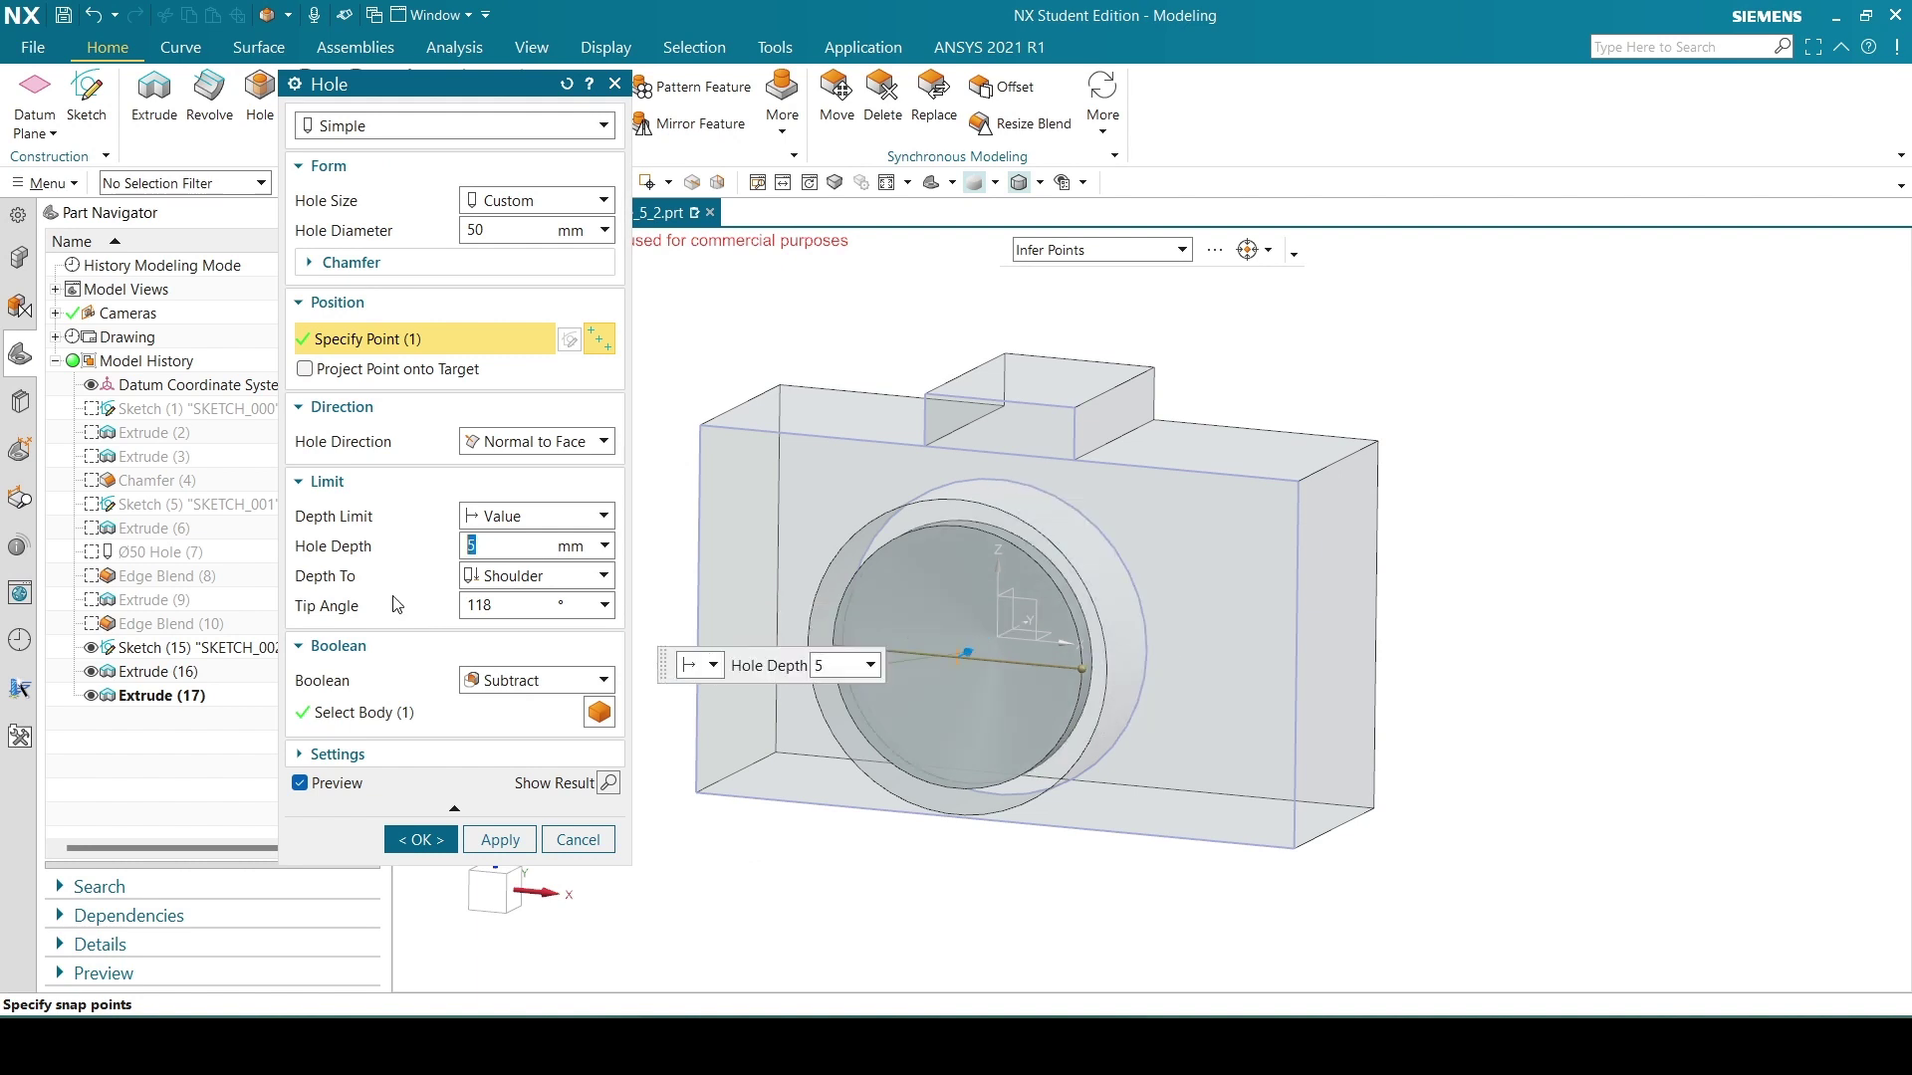
Set the hole's tip angle to 0° and subtract the flat-bottomed recess from the lens.
{"action": "middle_click_drag", "start_coordinate": [1518, 598], "coordinate": [1508, 677]}
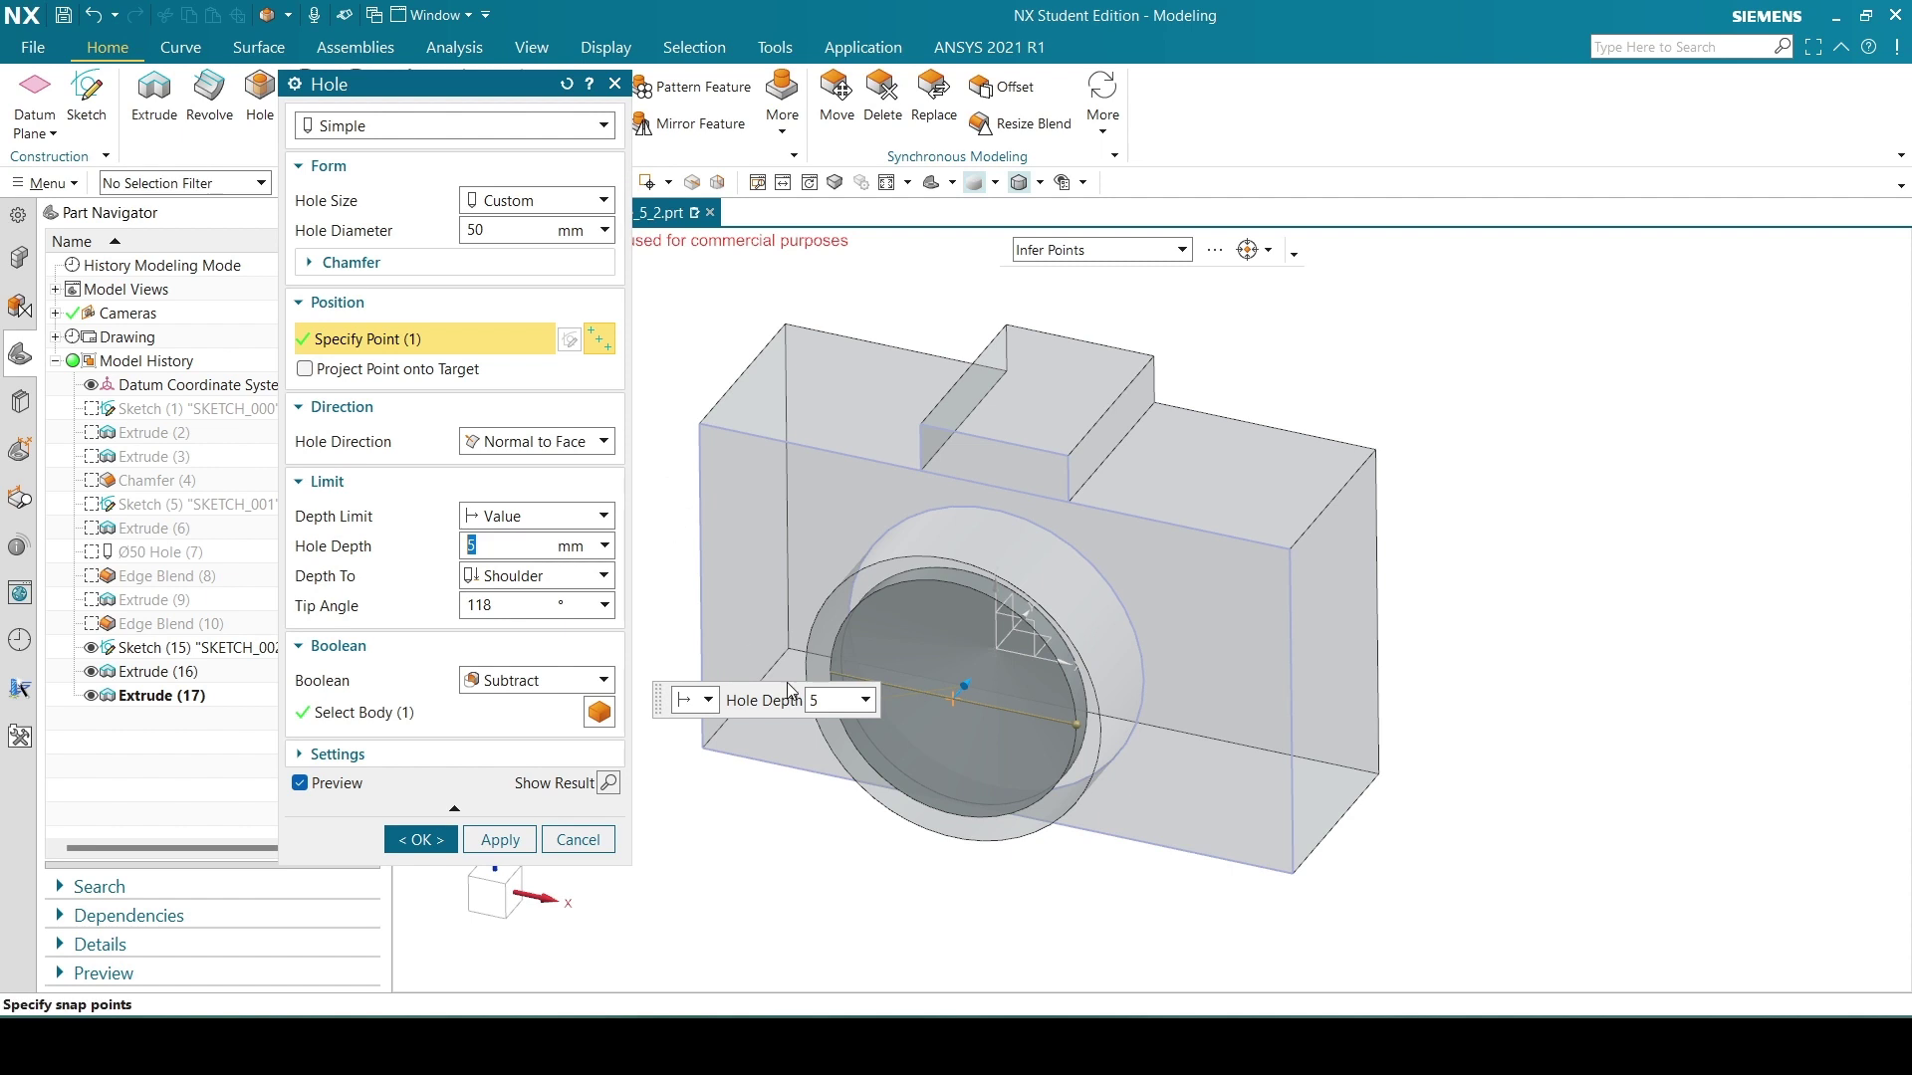
{"action": "left_click", "coordinate": [504, 603]}
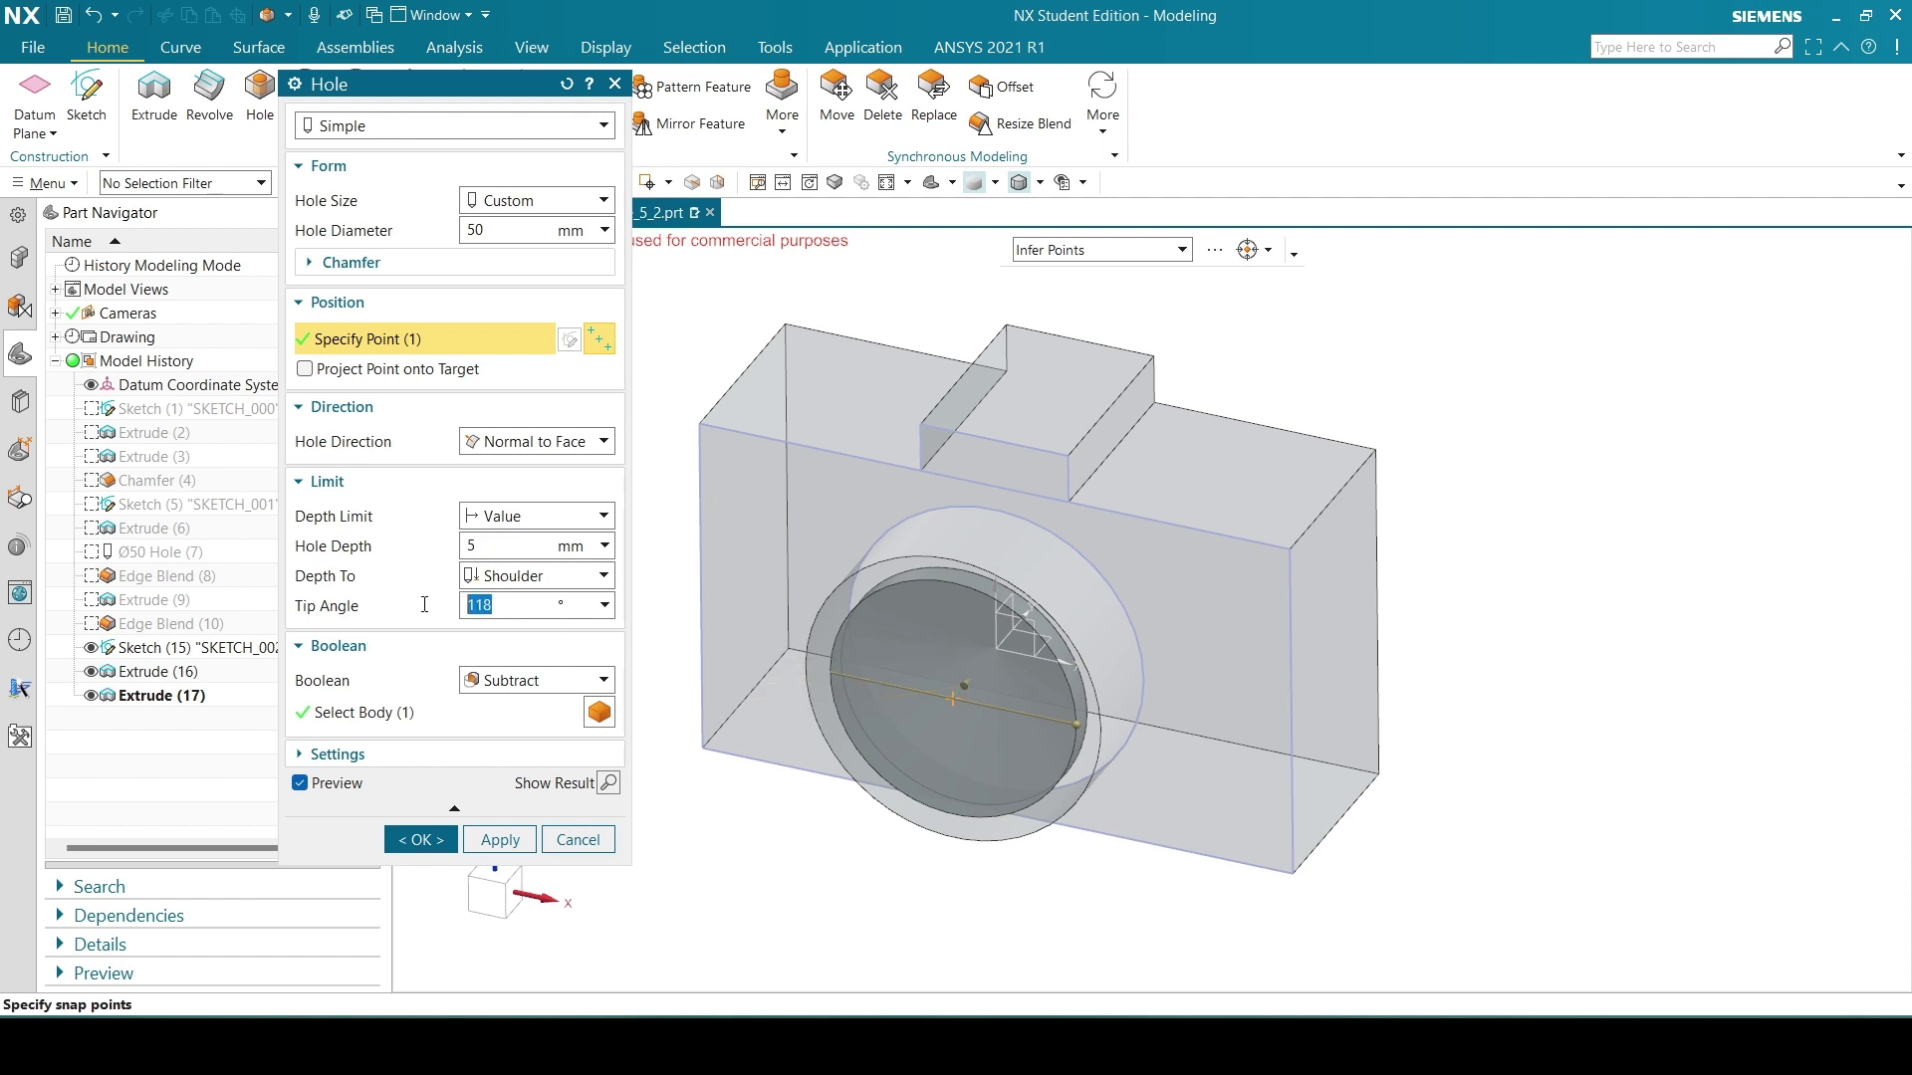
{"action": "type", "text": "0"}
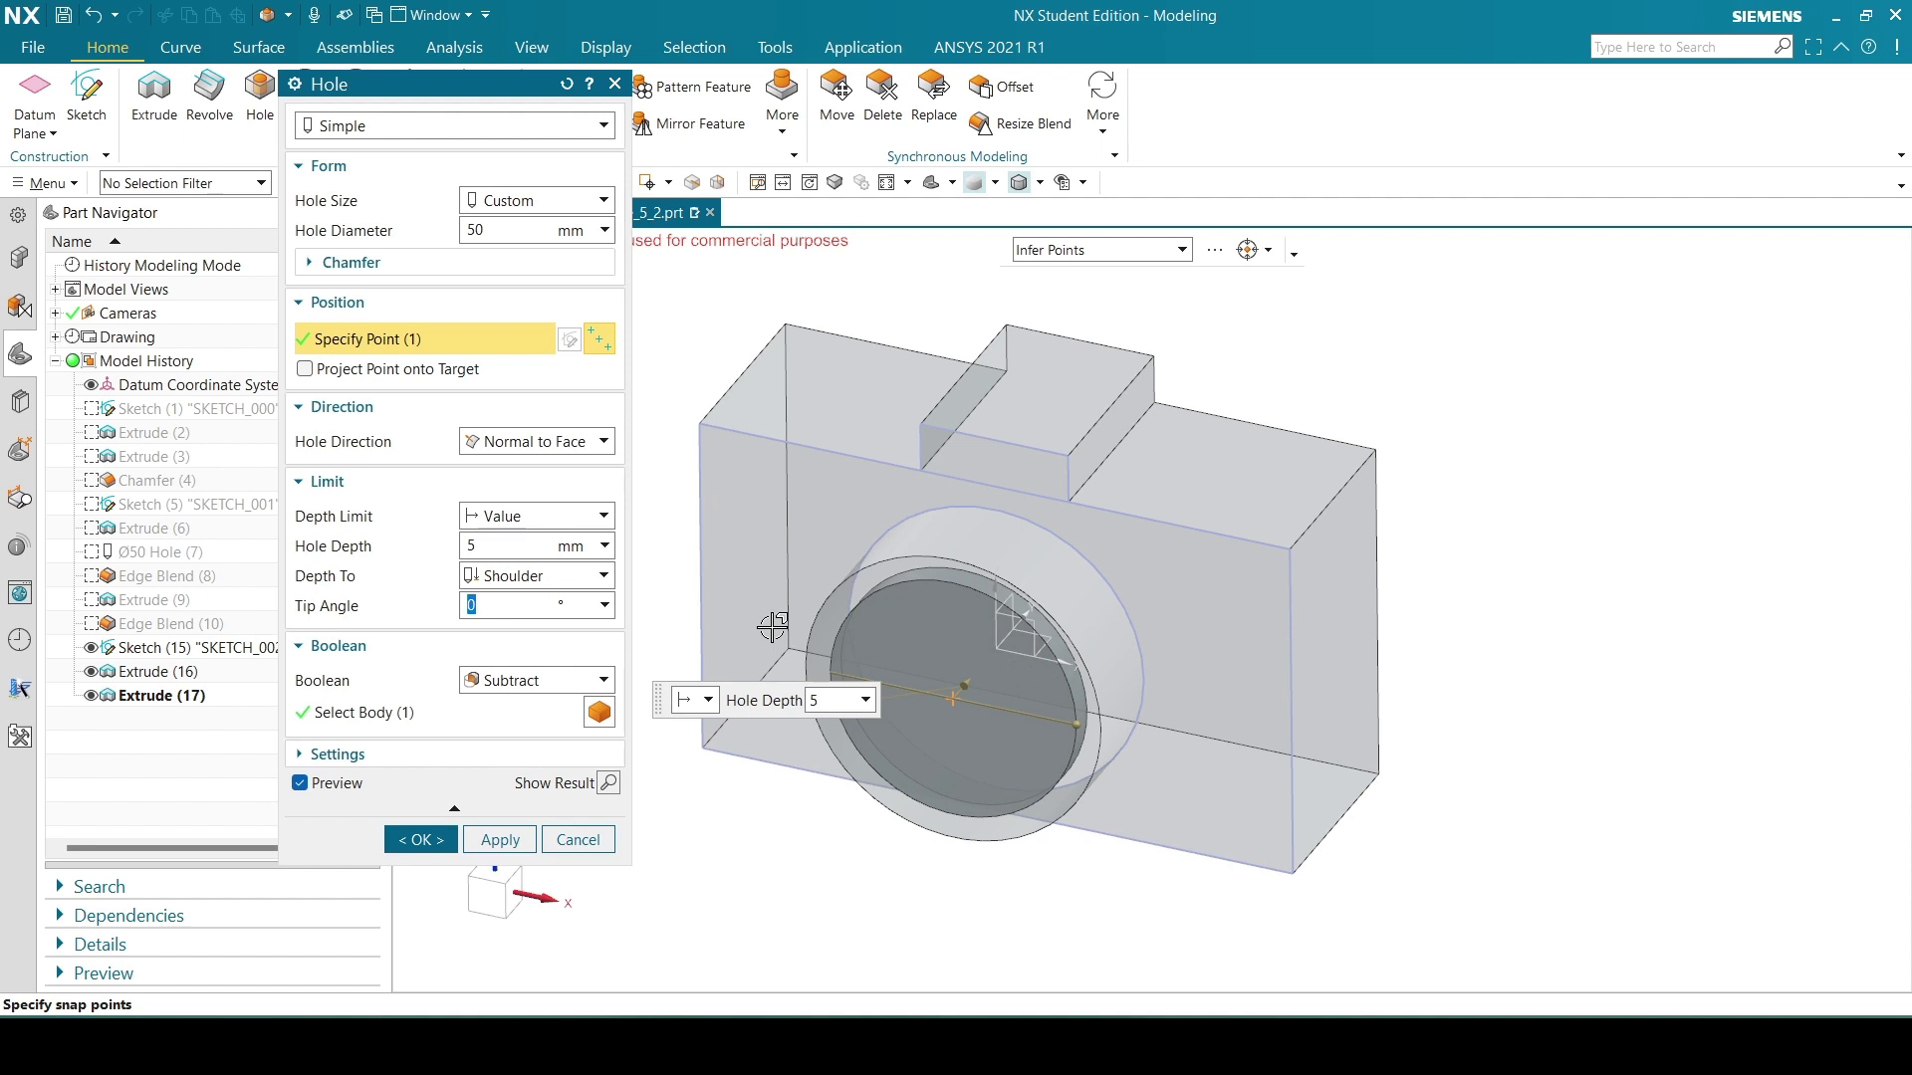
{"action": "left_click", "coordinate": [519, 683]}
{"action": "left_click", "coordinate": [518, 686]}
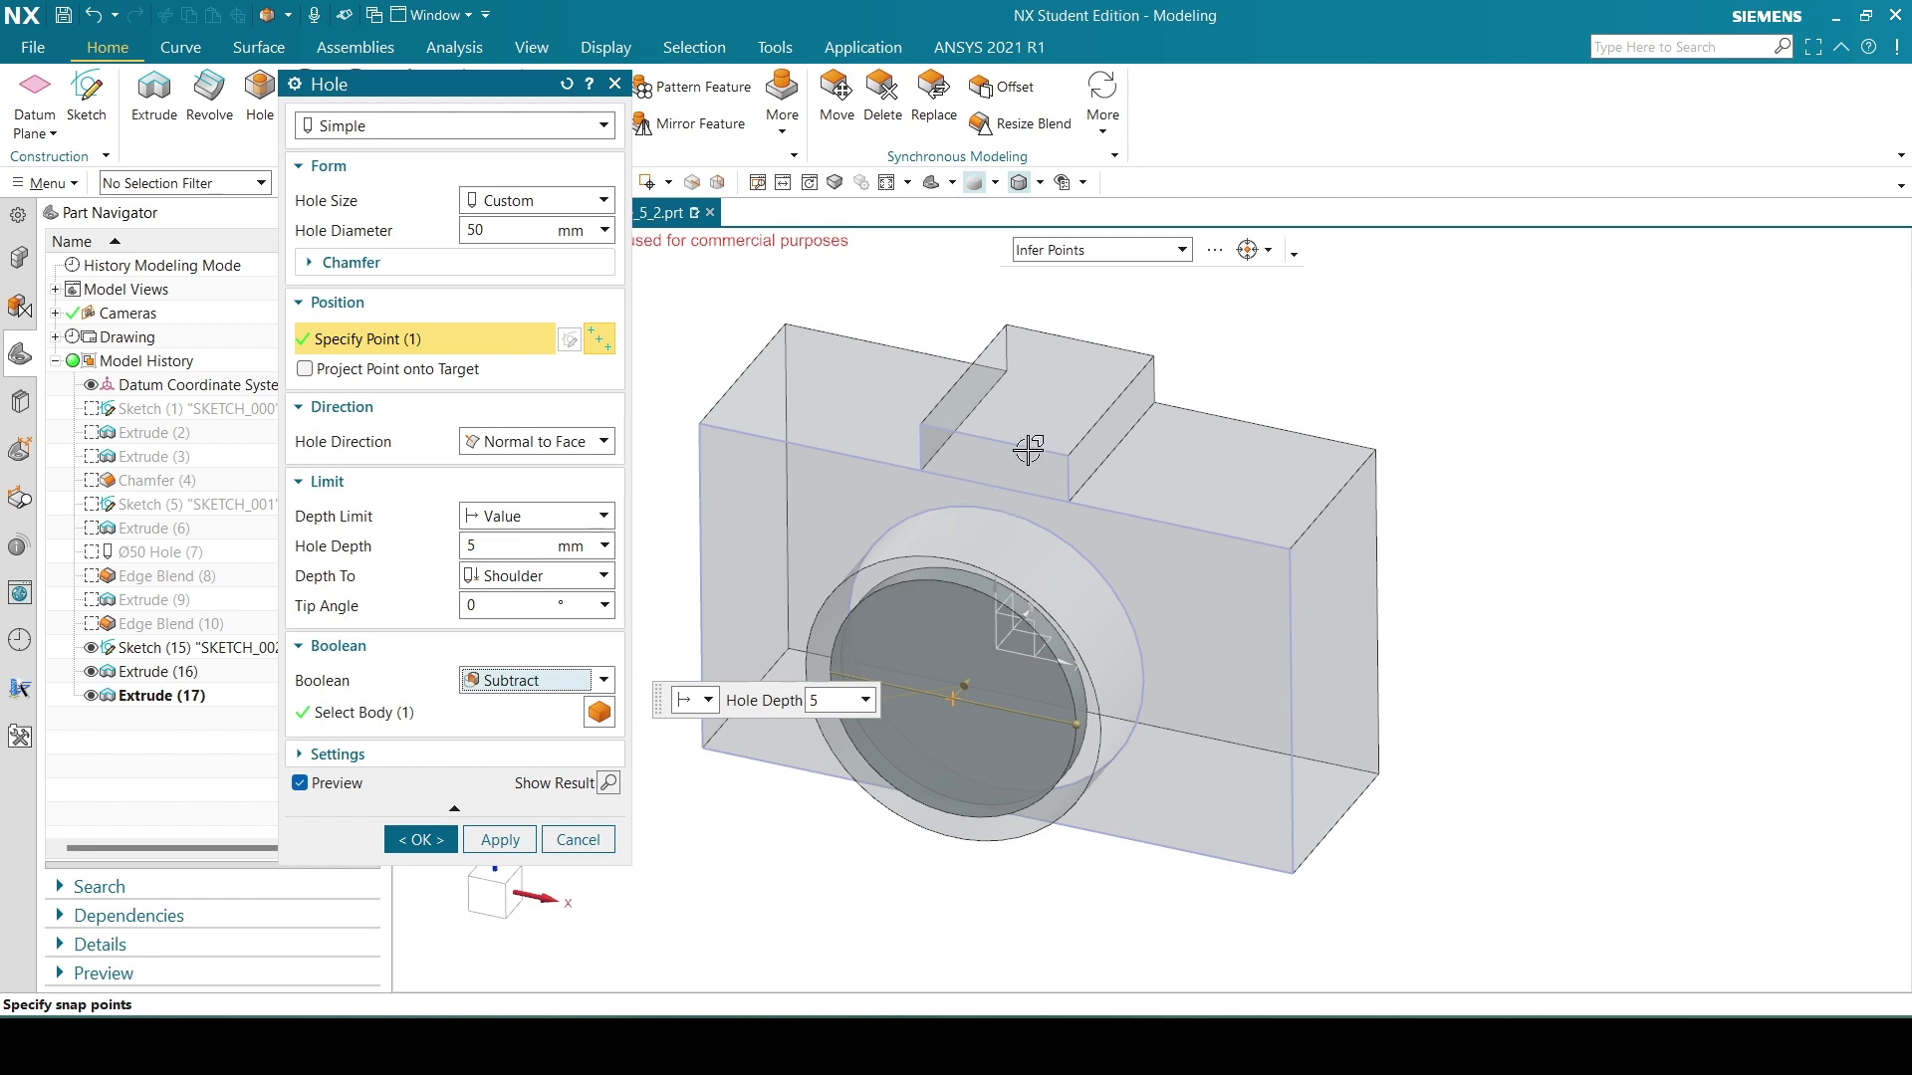
{"action": "left_click", "coordinate": [500, 839]}
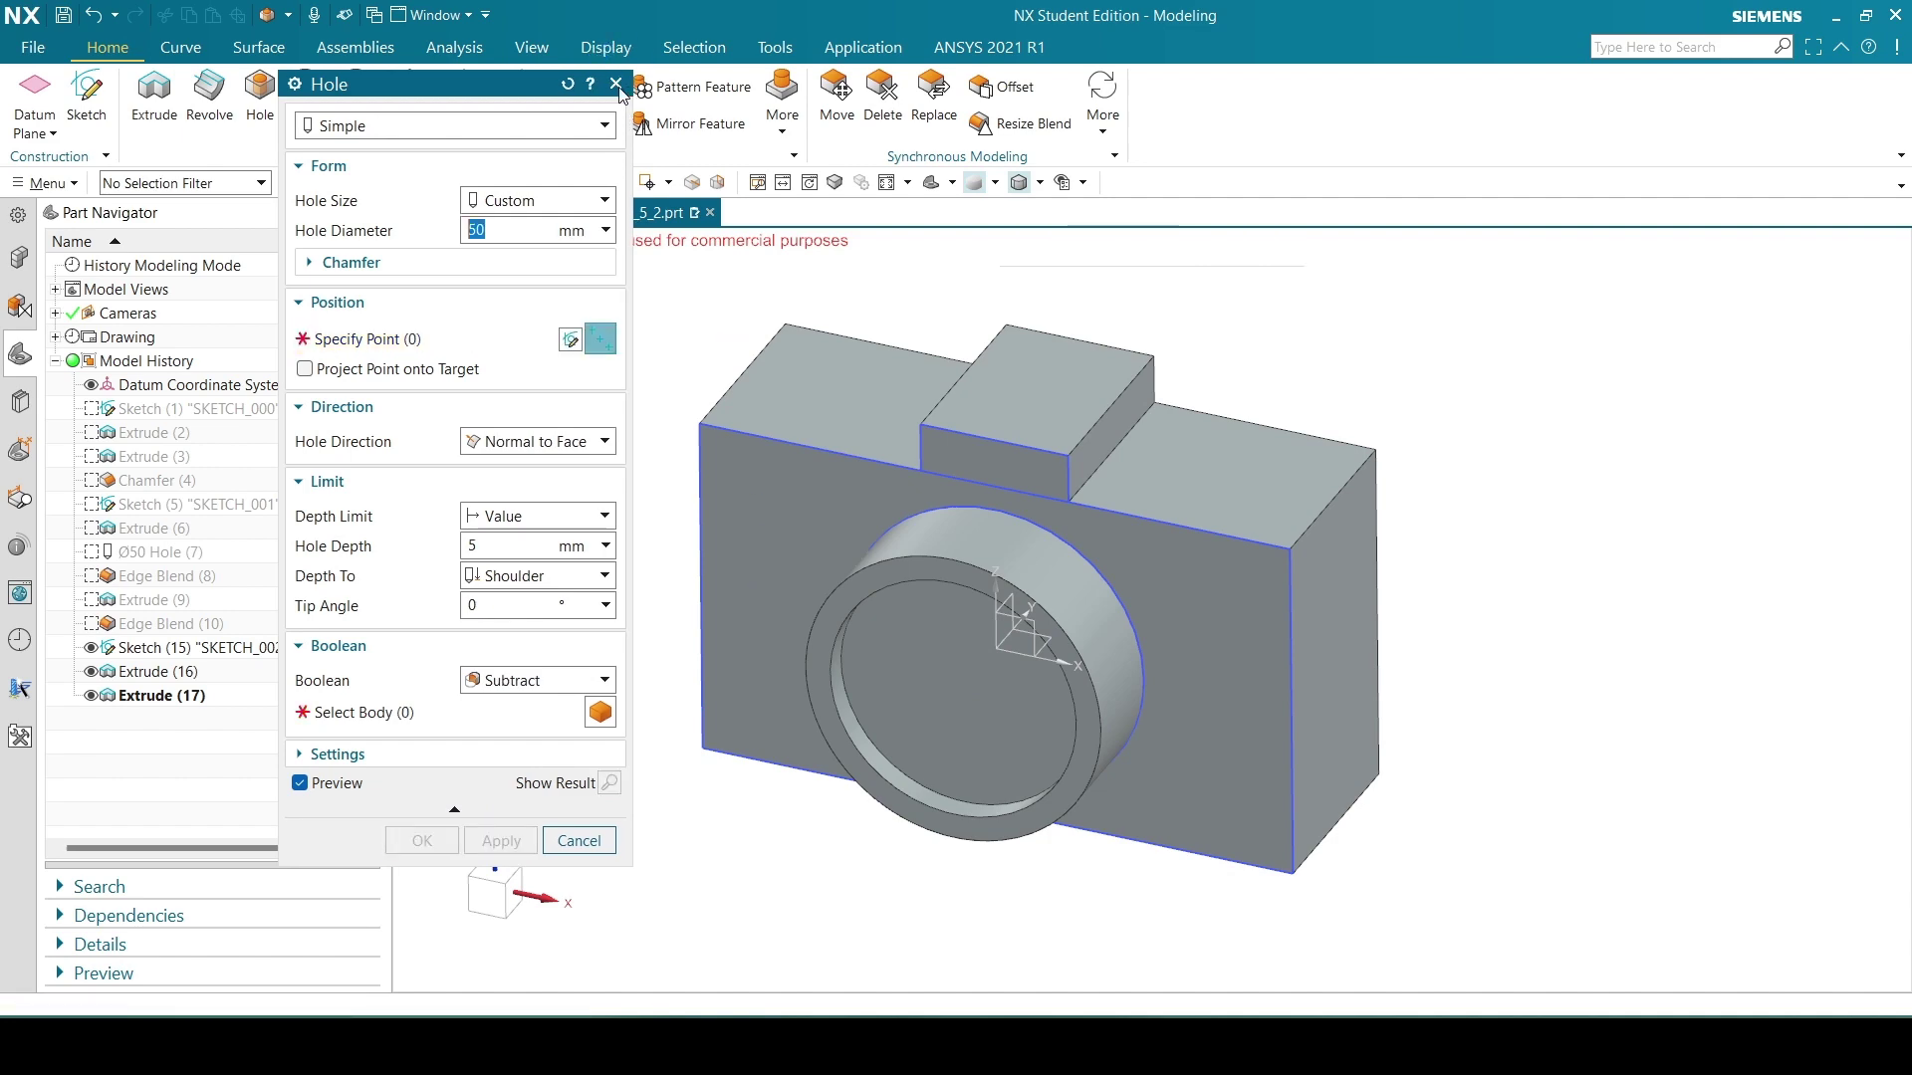
Check the reference drawing, start a Chamfer and select the upper front edge of the viewfinder block.
{"action": "mouse_move", "coordinate": [1442, 534]}
{"action": "middle_mouse_down"}
{"action": "mouse_move", "coordinate": [1426, 497]}
{"action": "mouse_move", "coordinate": [1464, 534]}
{"action": "mouse_move", "coordinate": [1447, 547]}
{"action": "middle_mouse_up"}
{"action": "key", "text": "alt+Tab"}
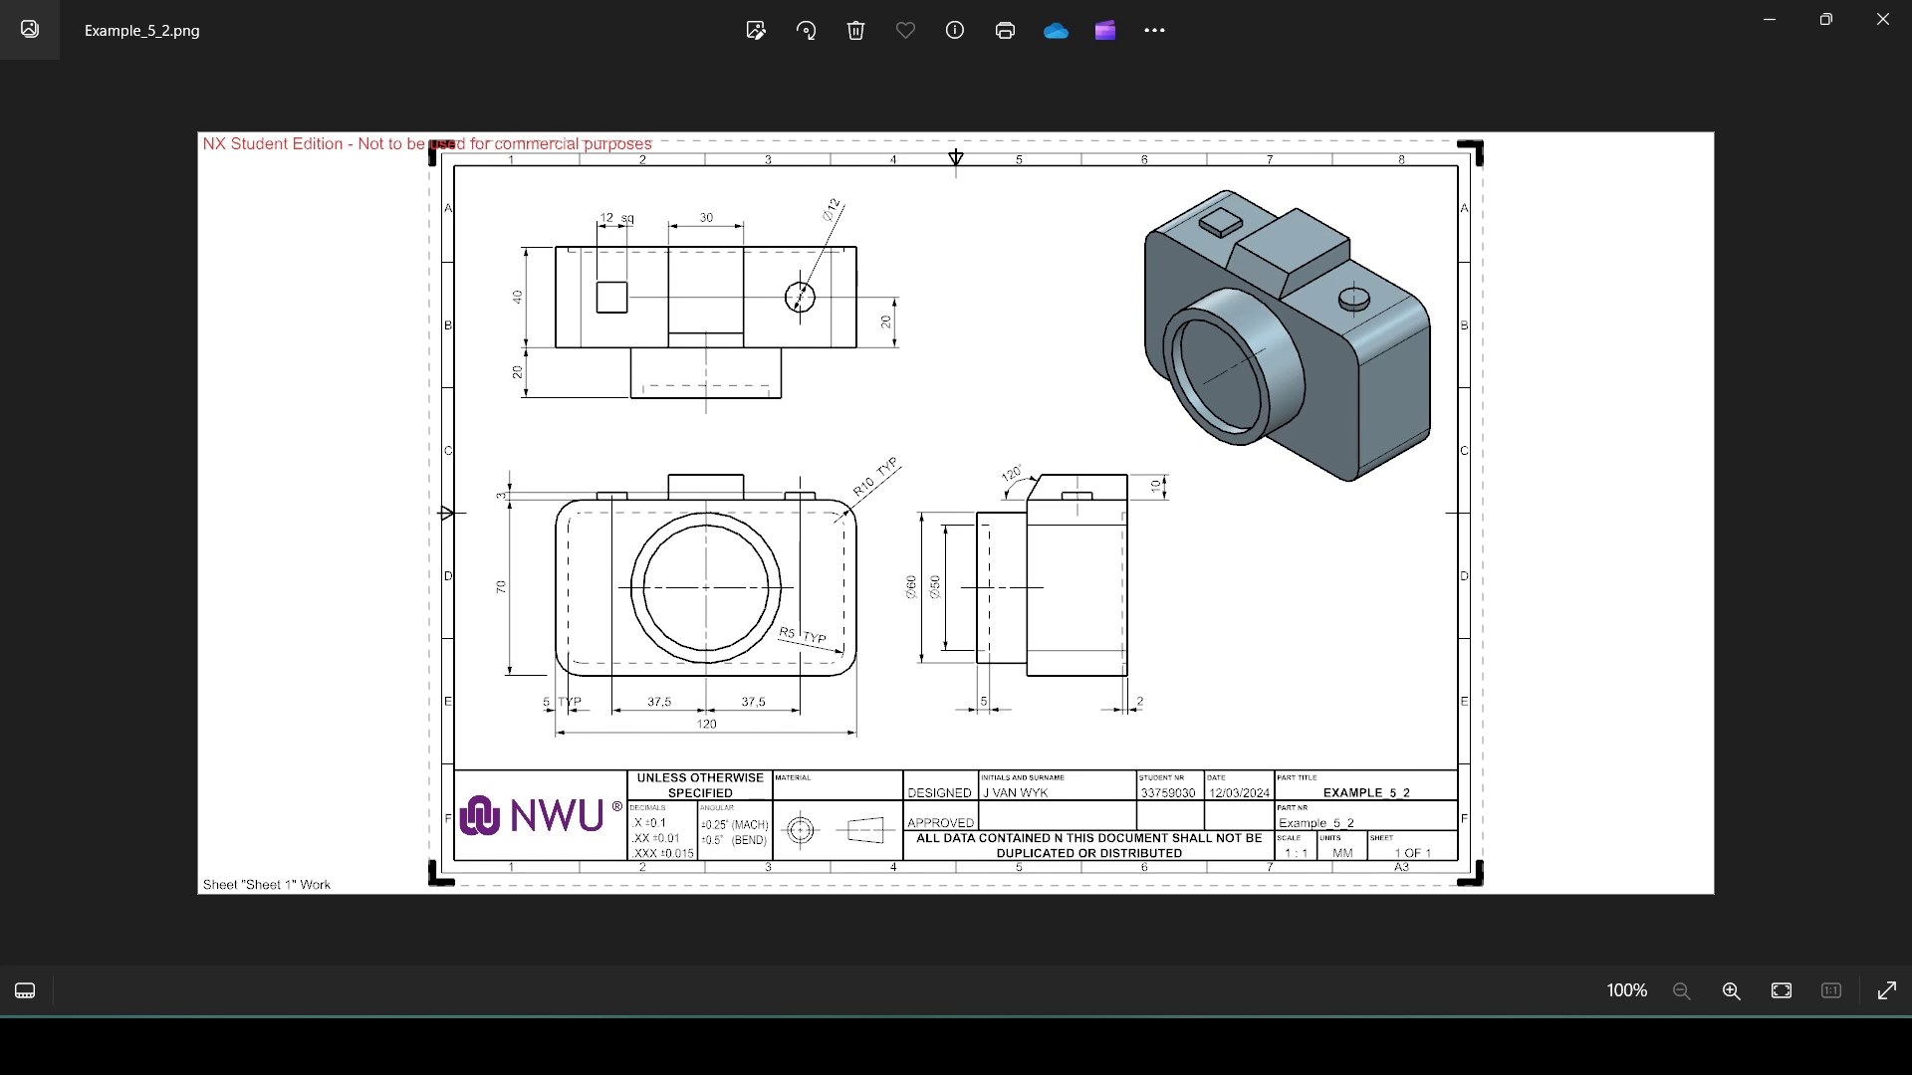
{"action": "left_click", "coordinate": [1032, 1045]}
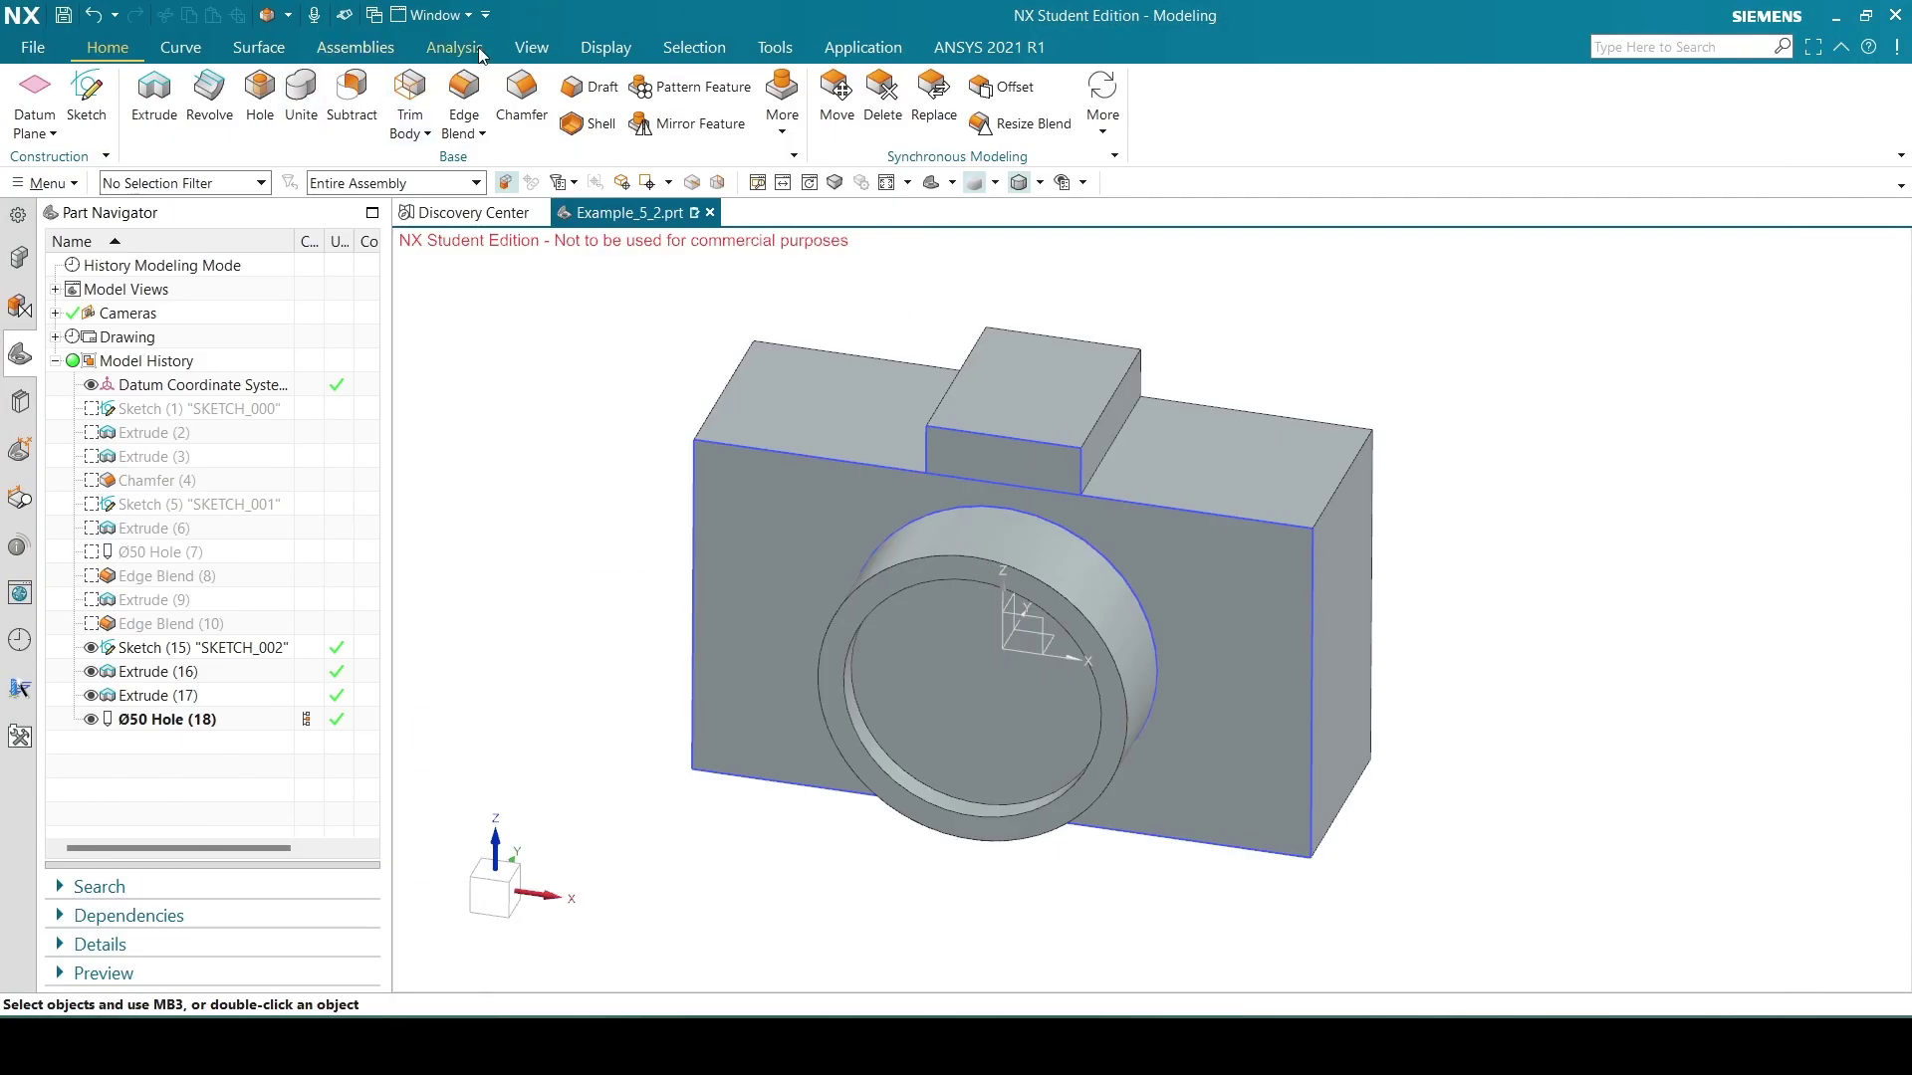
{"action": "left_click", "coordinate": [519, 78]}
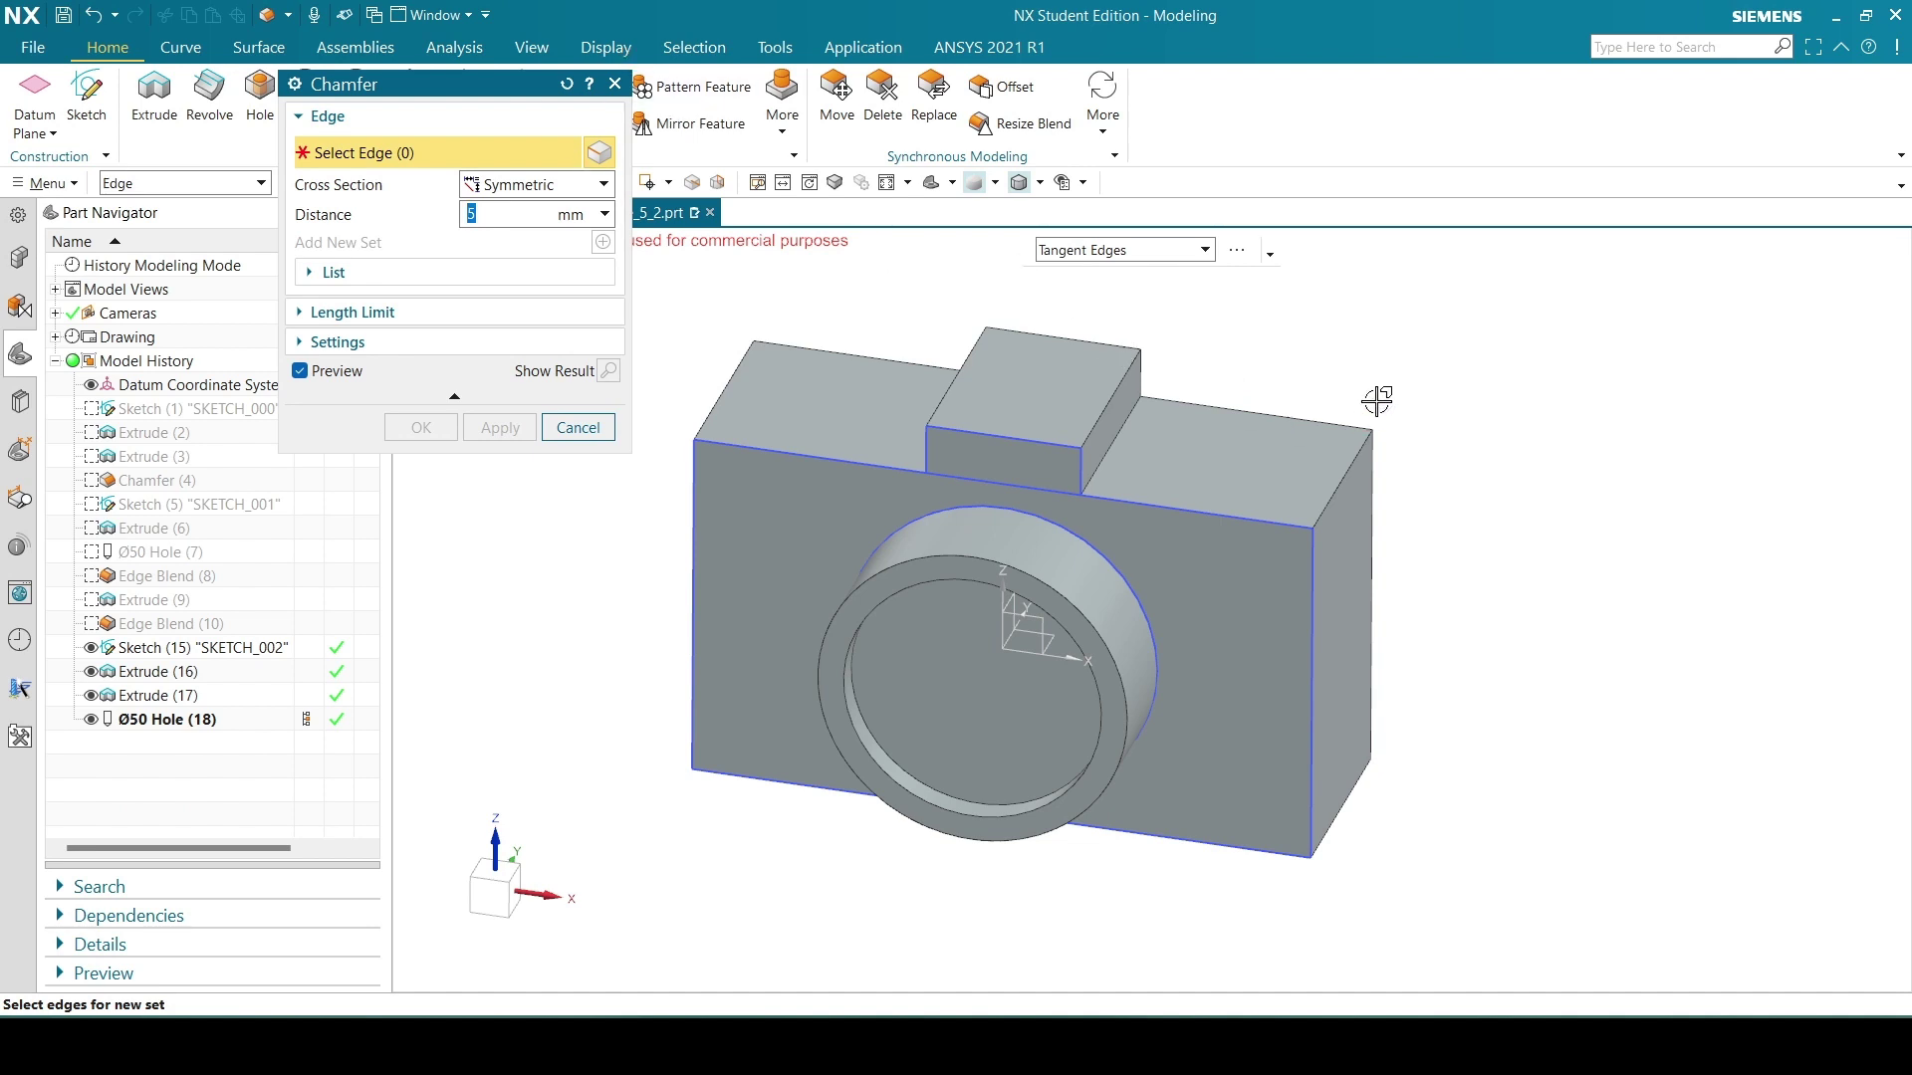
{"action": "middle_click_drag", "start_coordinate": [1369, 371], "coordinate": [1142, 428]}
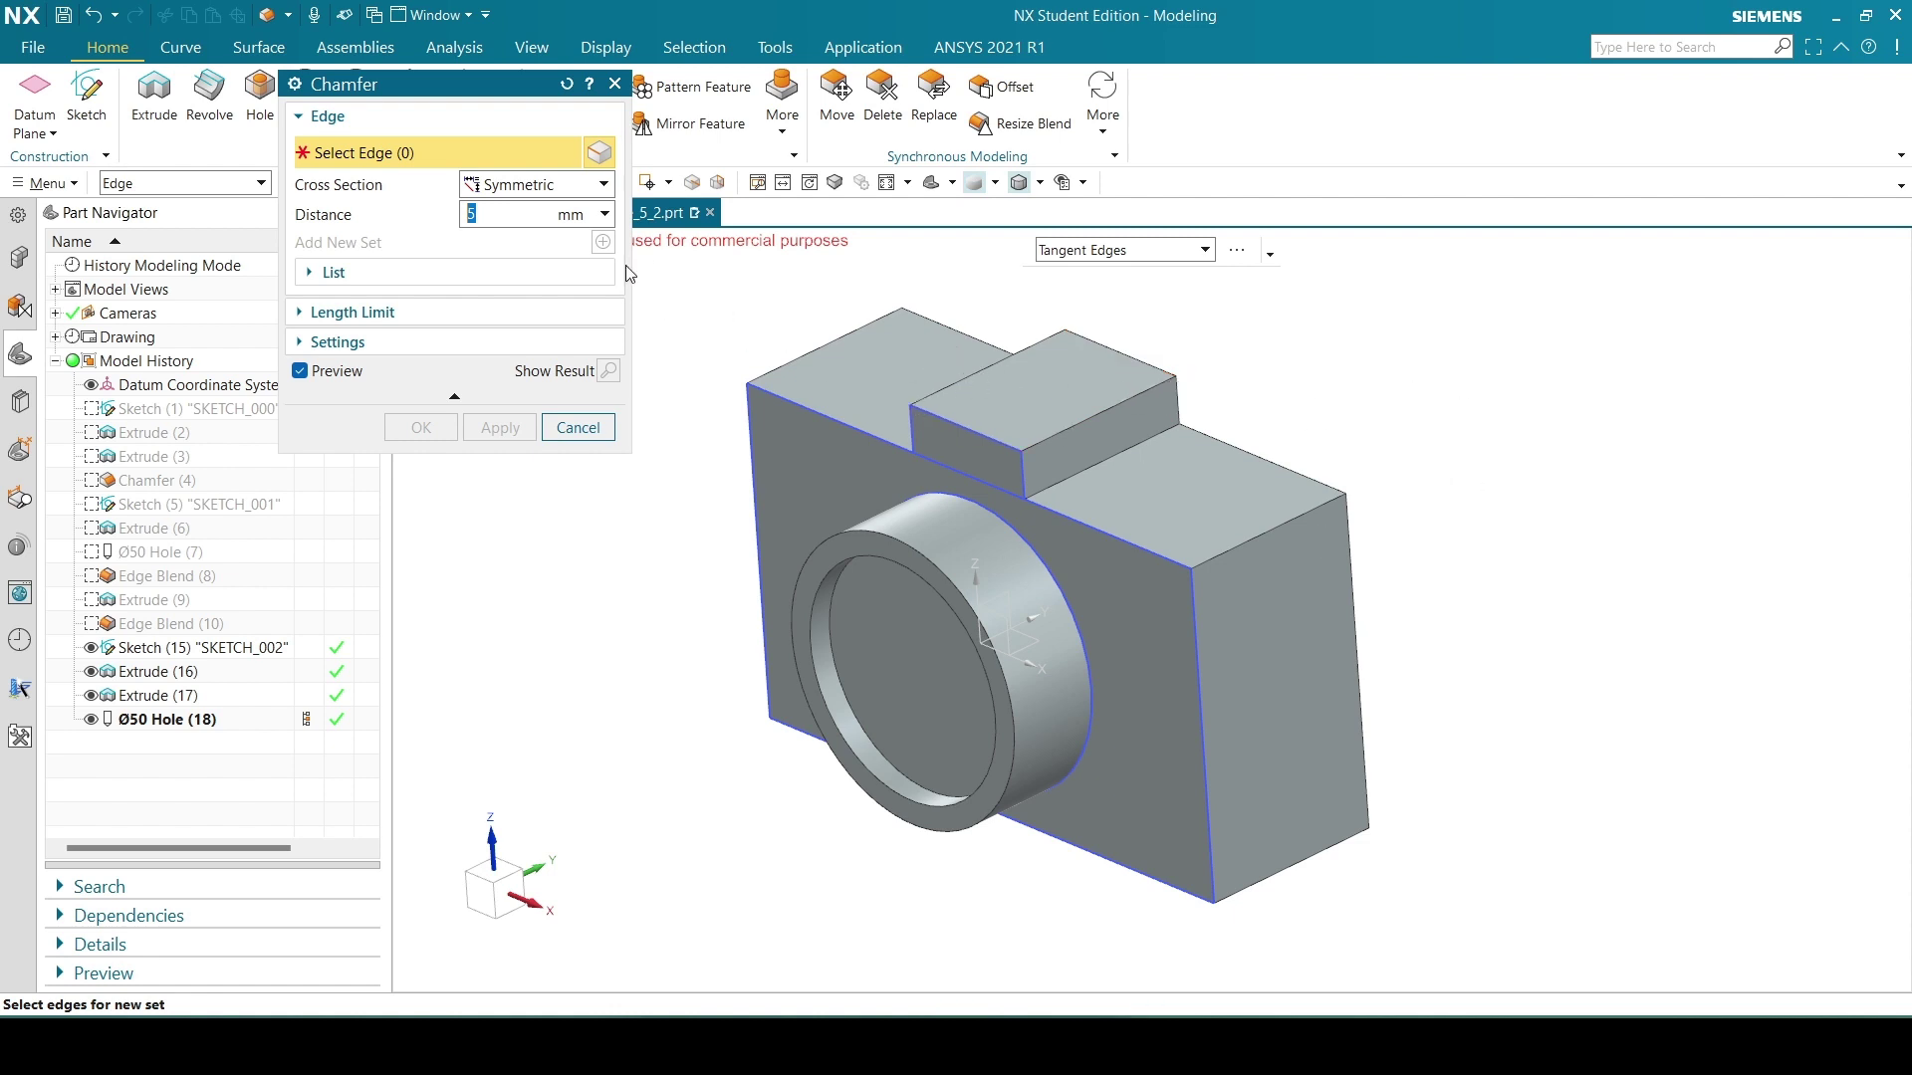
{"action": "left_click", "coordinate": [962, 428]}
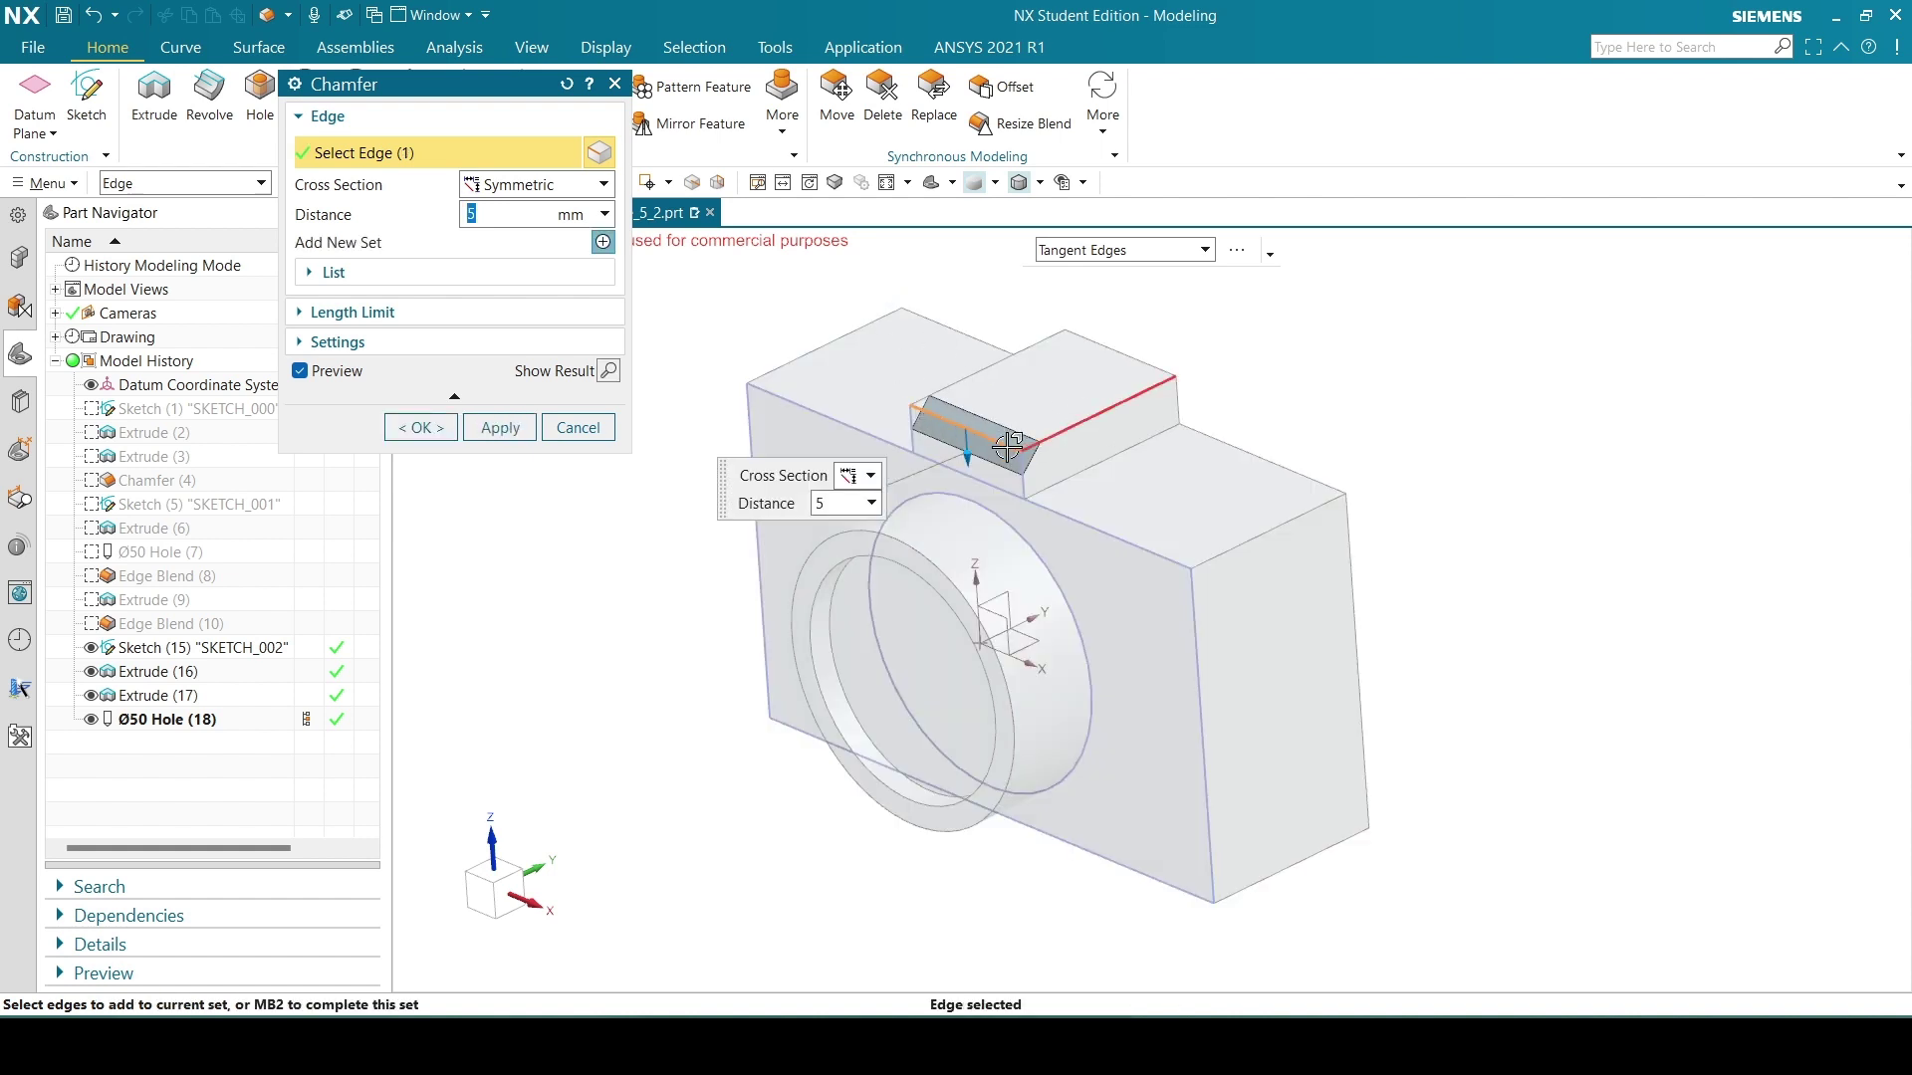
Check the viewfinder slope in the drawing's side view and set the chamfer cross section to Offset and Angle.
{"action": "mouse_move", "coordinate": [1033, 1045]}
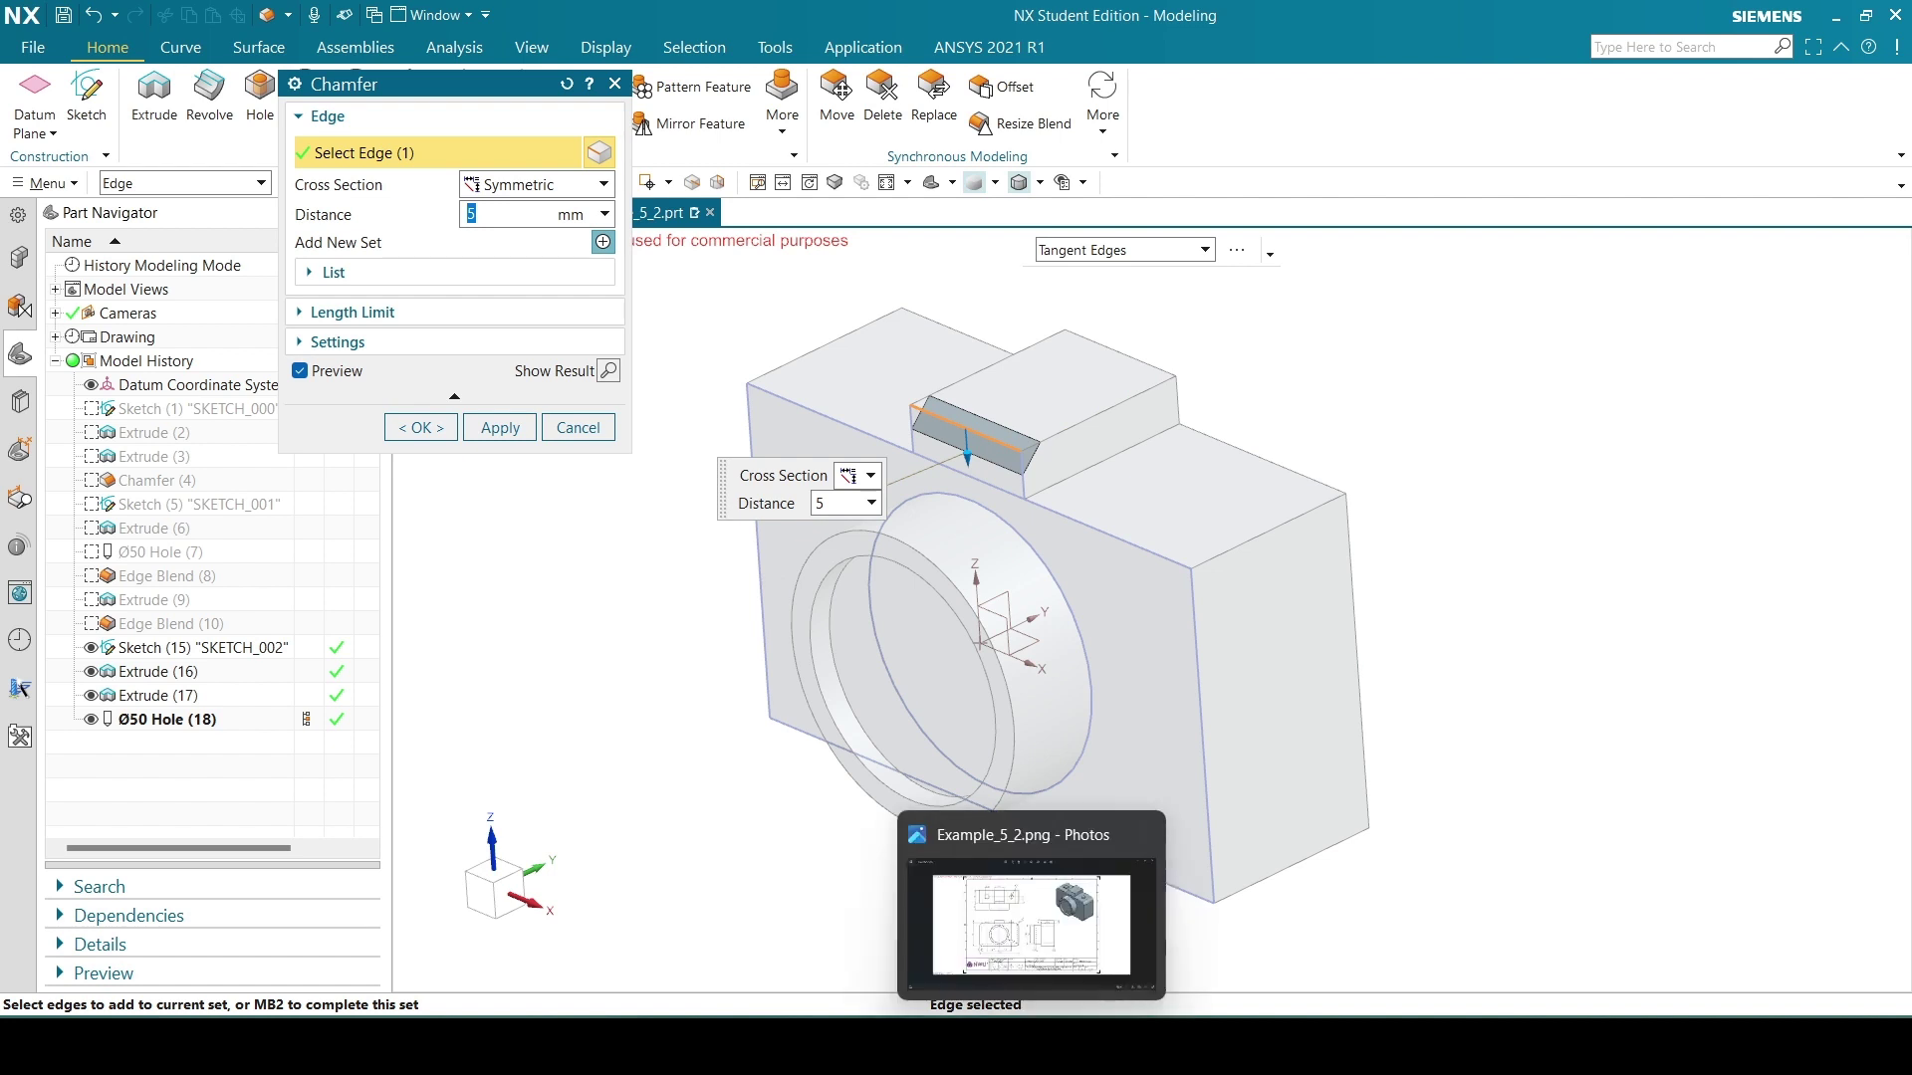
{"action": "left_click", "coordinate": [1034, 906]}
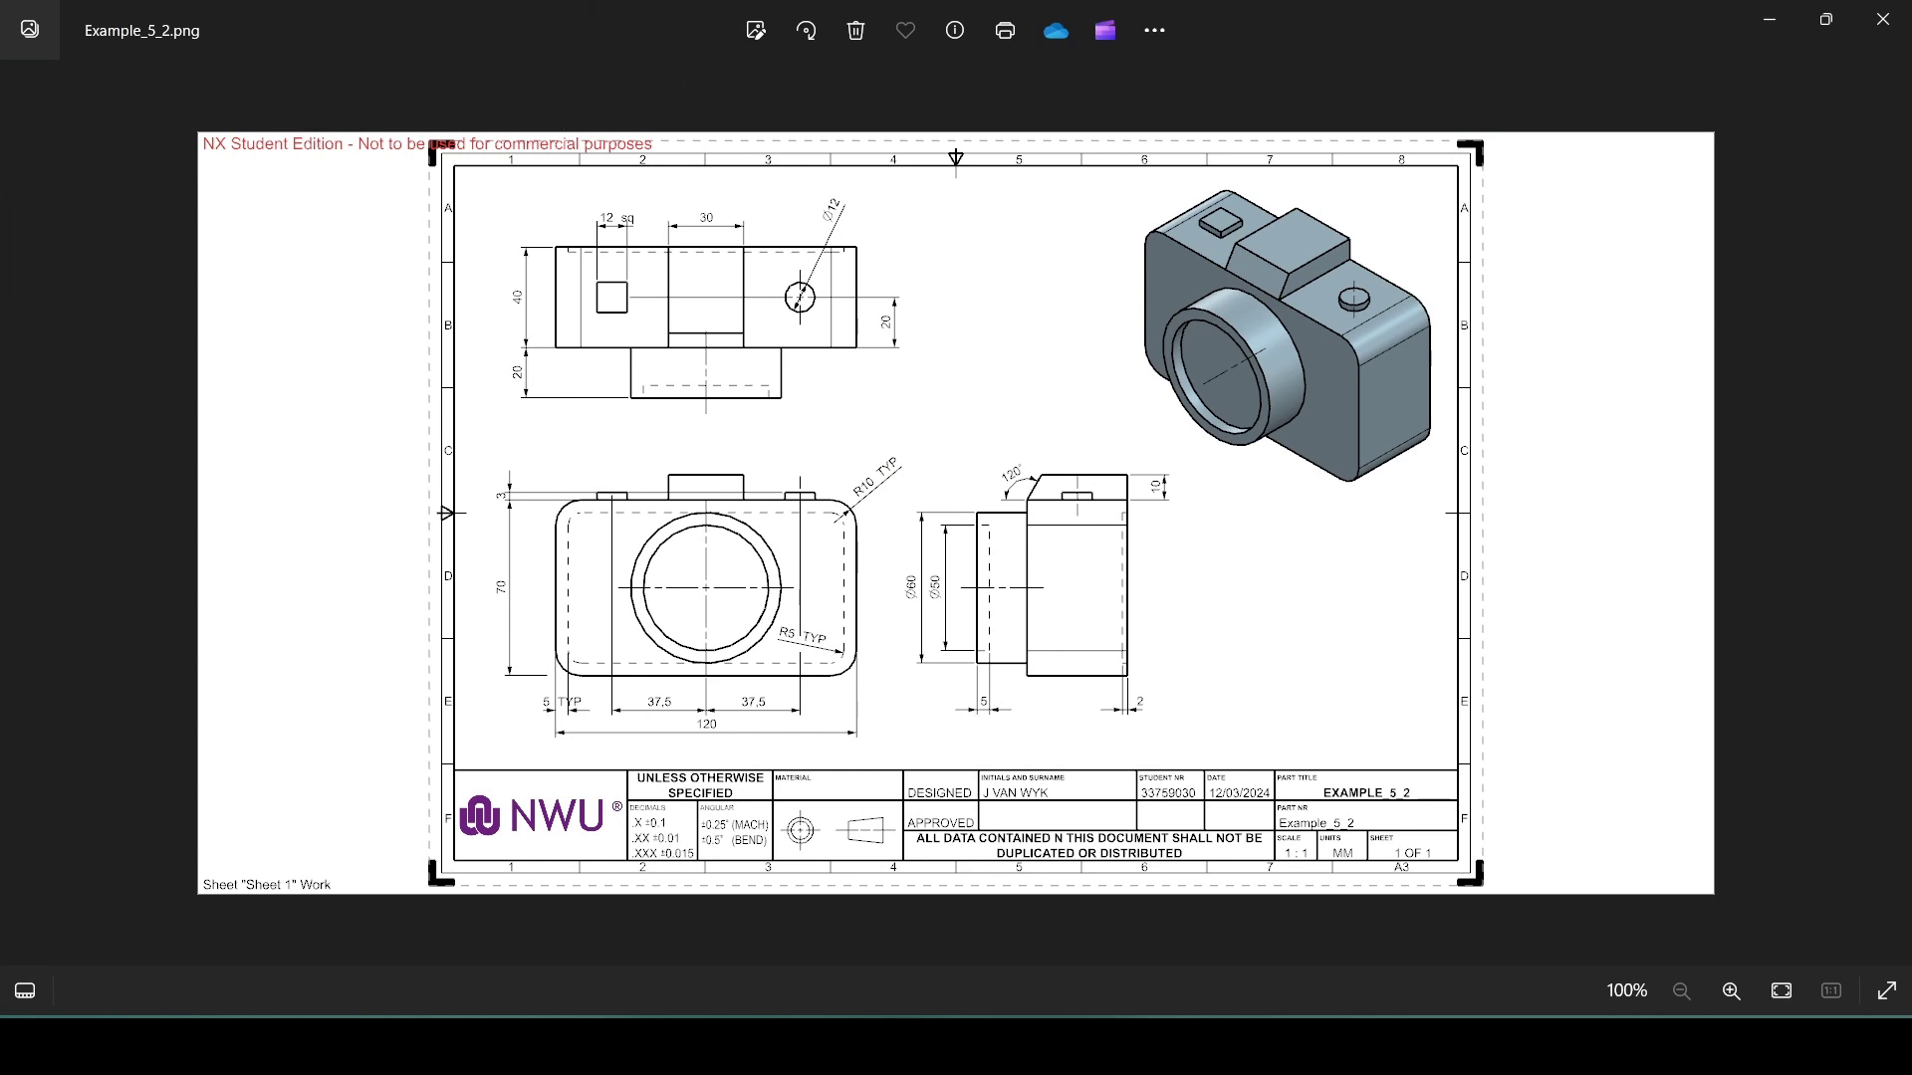
{"action": "left_click", "coordinate": [747, 985]}
{"action": "left_click", "coordinate": [503, 185]}
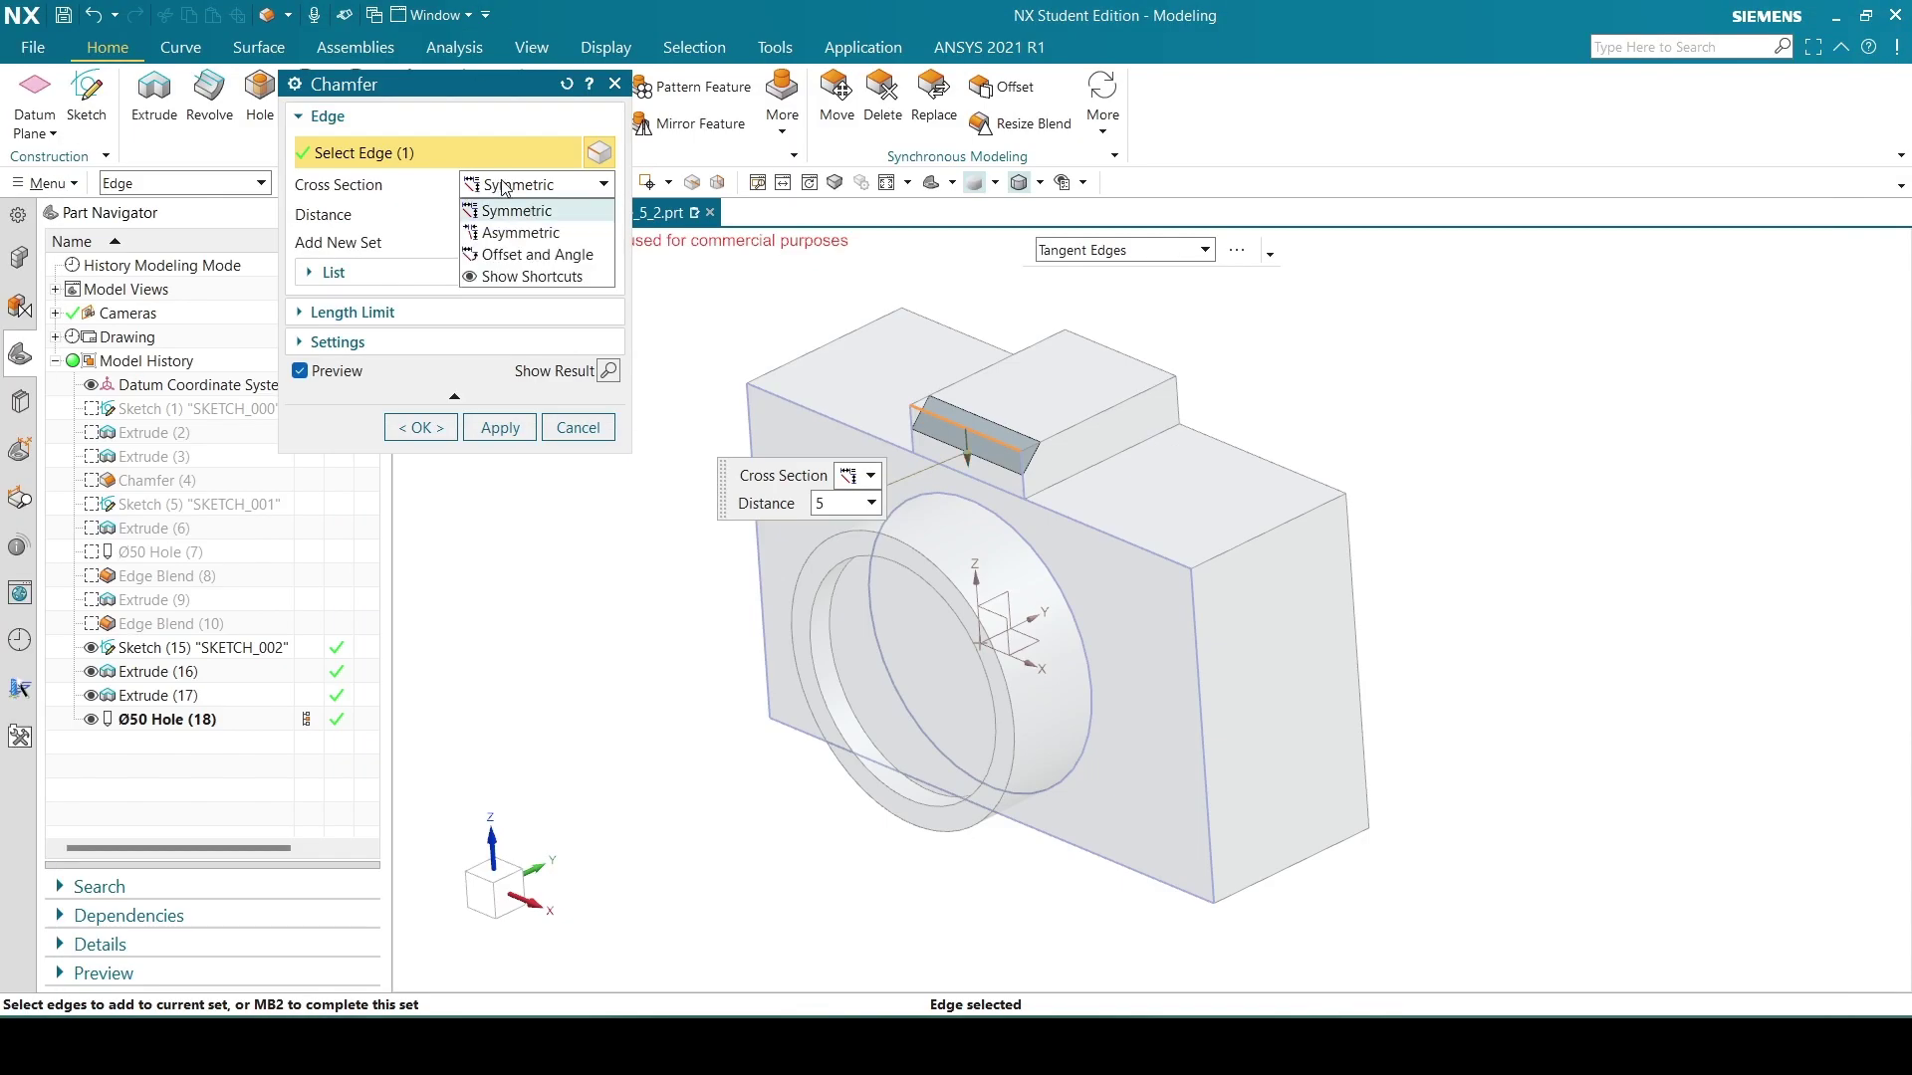
{"action": "left_click", "coordinate": [1033, 1040]}
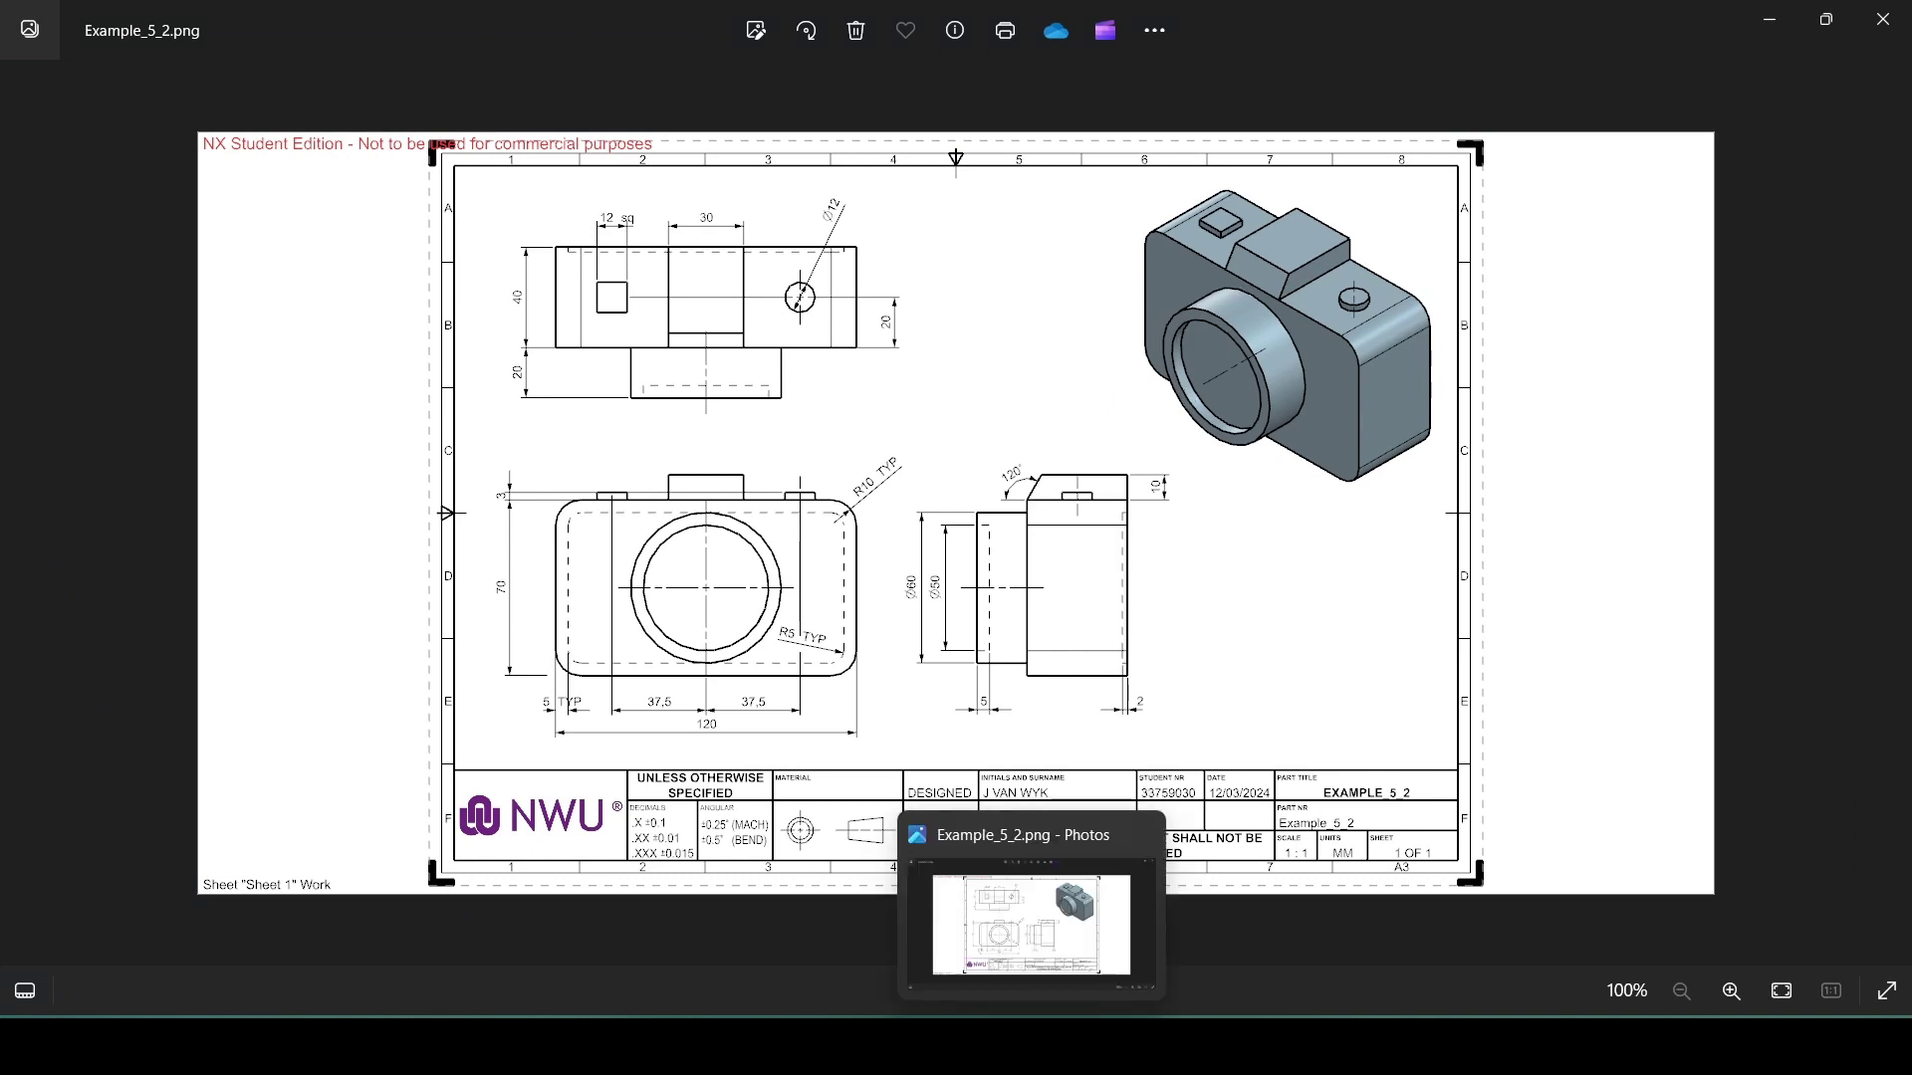
{"action": "left_click", "coordinate": [1036, 1041]}
{"action": "left_click", "coordinate": [554, 187]}
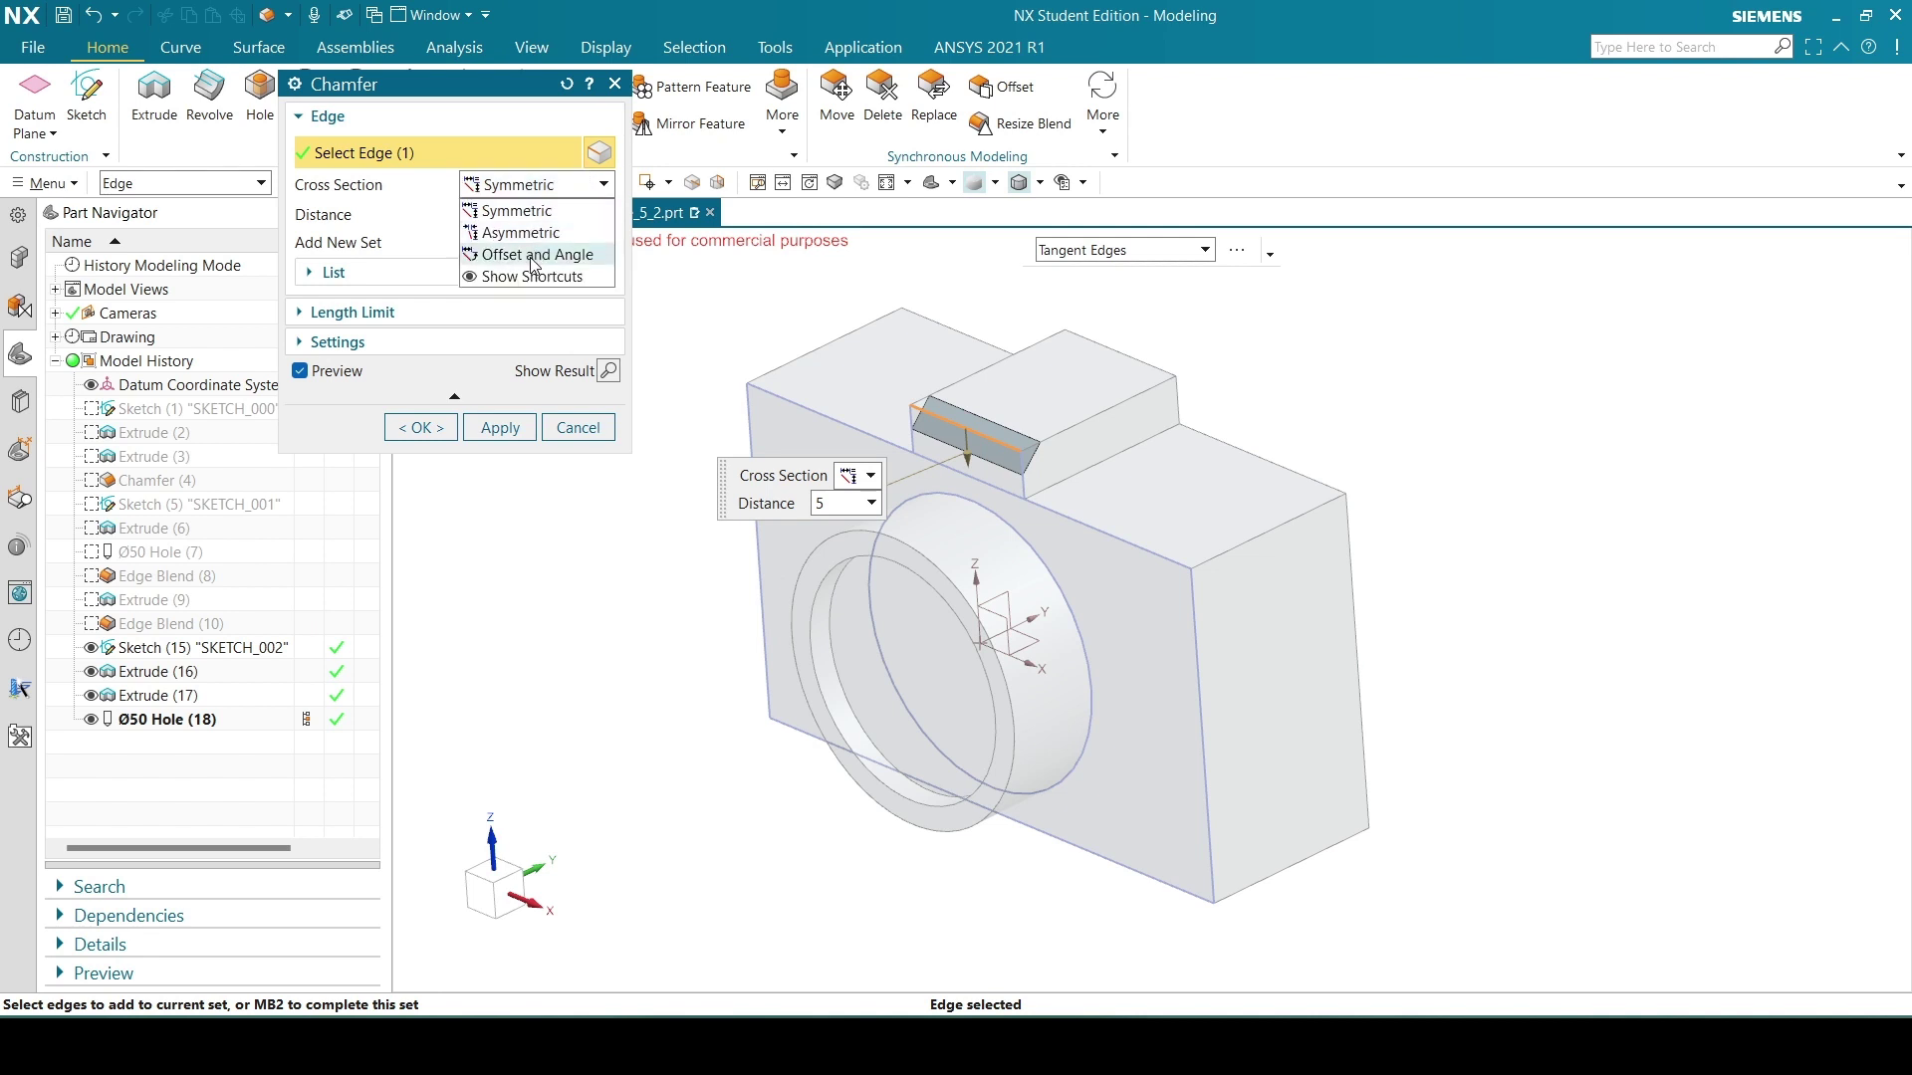
{"action": "left_click", "coordinate": [534, 256]}
{"action": "left_click", "coordinate": [1035, 1041]}
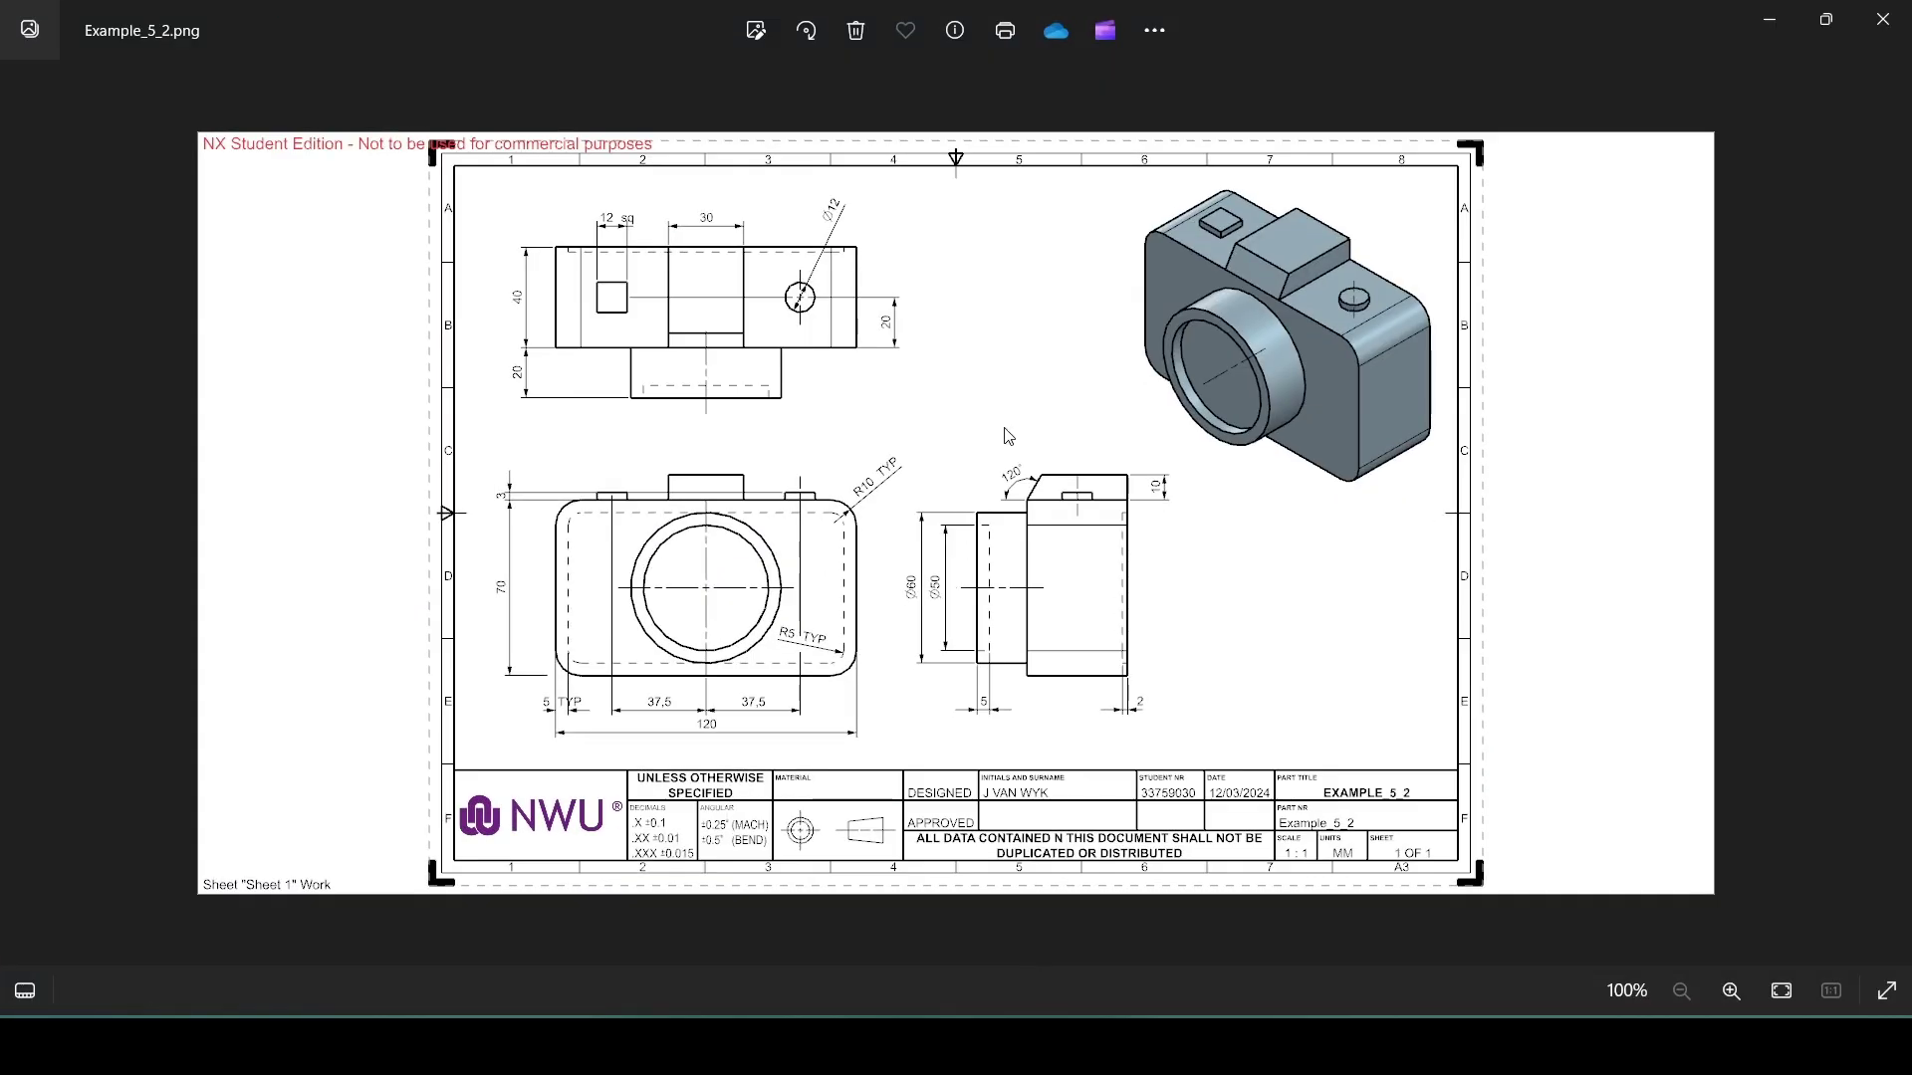
{"action": "left_click", "coordinate": [1035, 1040]}
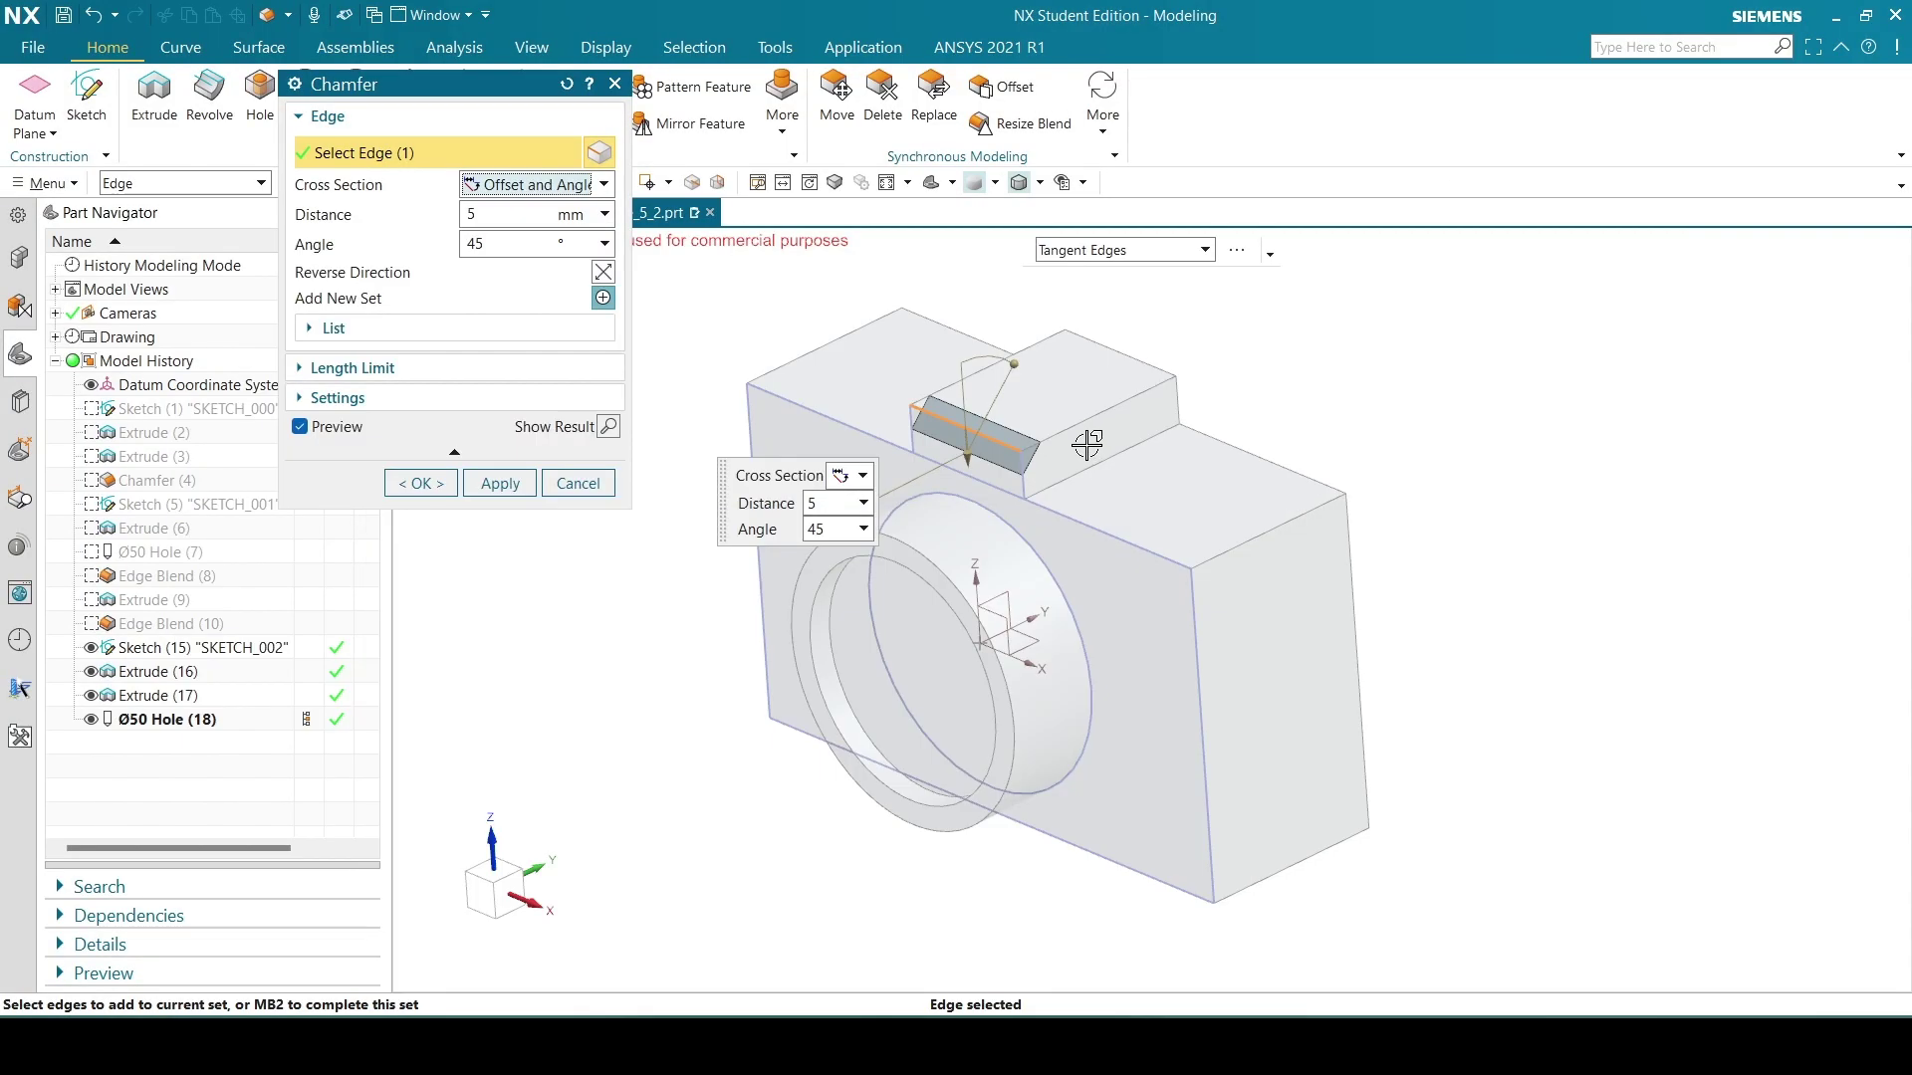
Chamfer the viewfinder's front edge with a 10 mm distance and a 30° angle.
{"action": "scroll", "coordinate": [1075, 444], "scroll_direction": "up", "scroll_amount": 4}
{"action": "left_click_drag", "start_coordinate": [803, 468], "coordinate": [813, 526]}
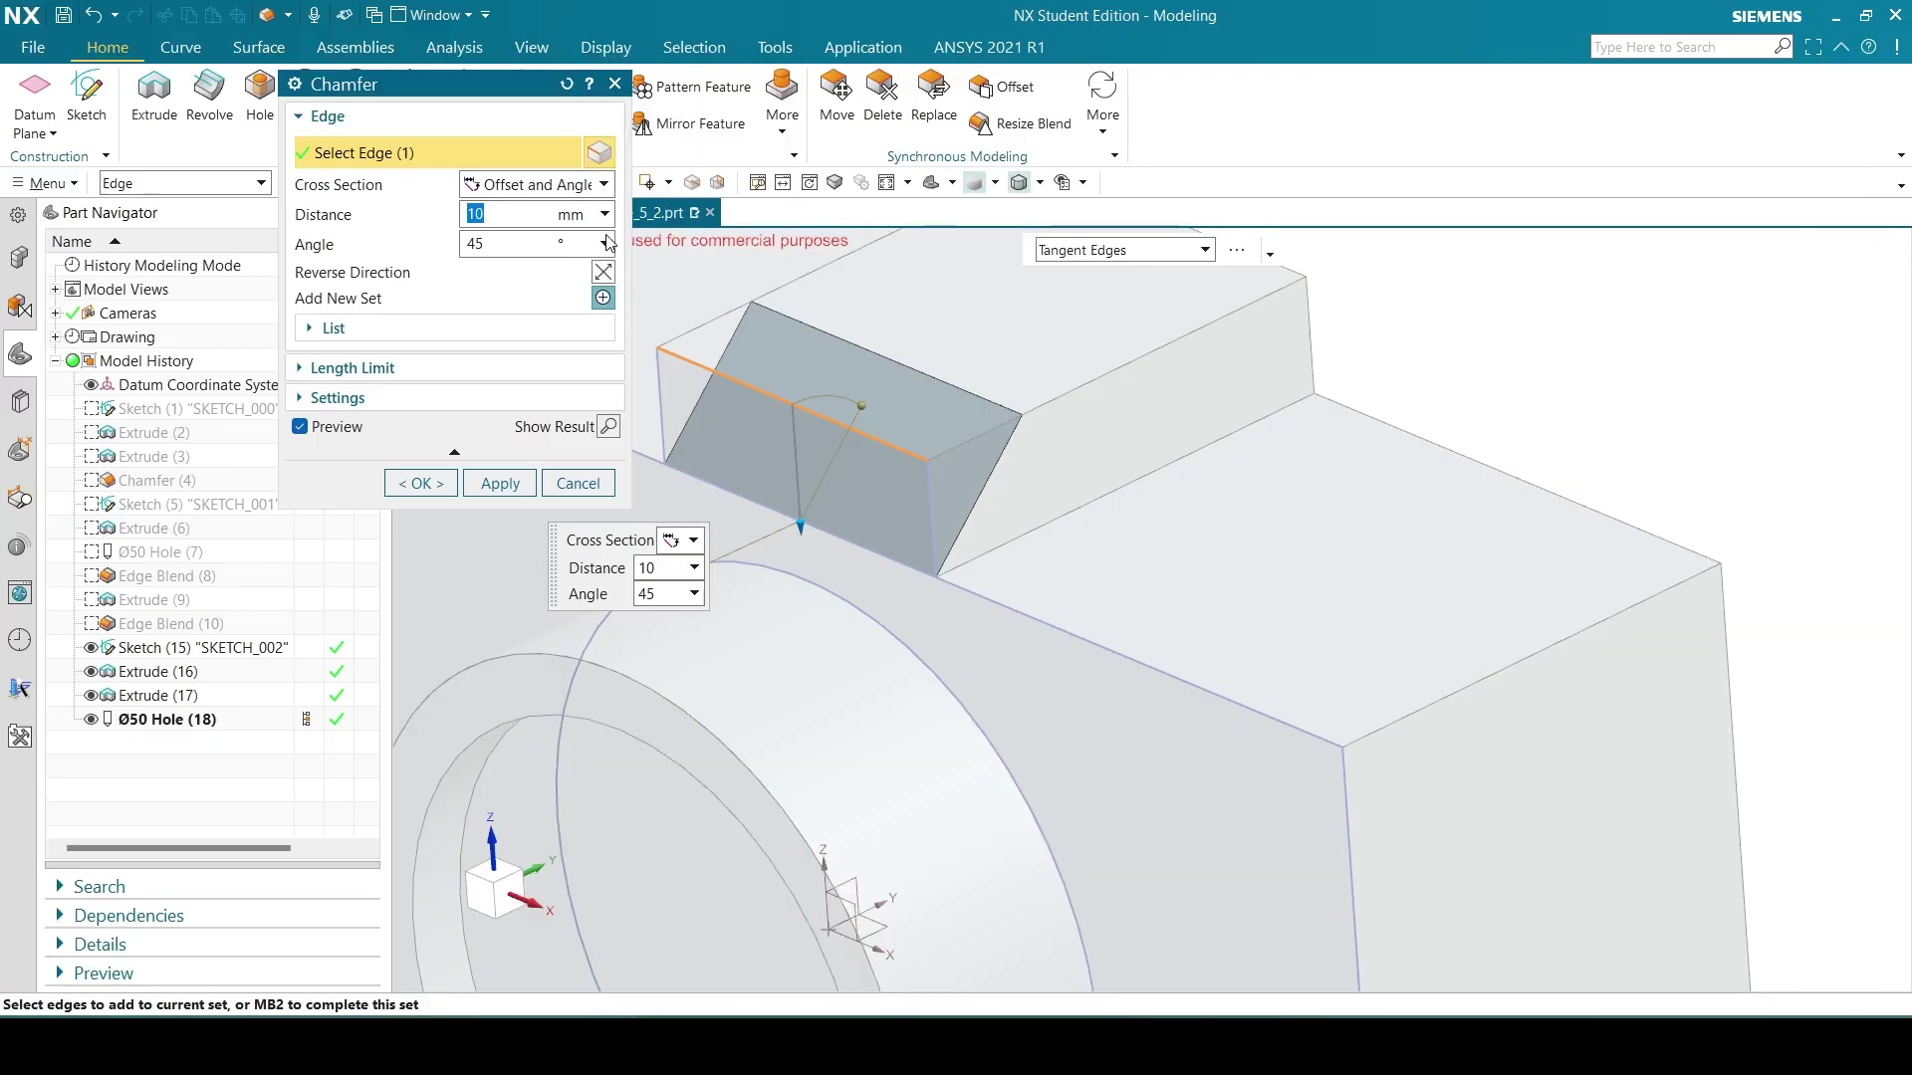
{"action": "mouse_move", "coordinate": [862, 404]}
{"action": "left_mouse_down"}
{"action": "mouse_move", "coordinate": [826, 403]}
{"action": "mouse_move", "coordinate": [875, 397]}
{"action": "mouse_move", "coordinate": [841, 397]}
{"action": "left_mouse_up"}
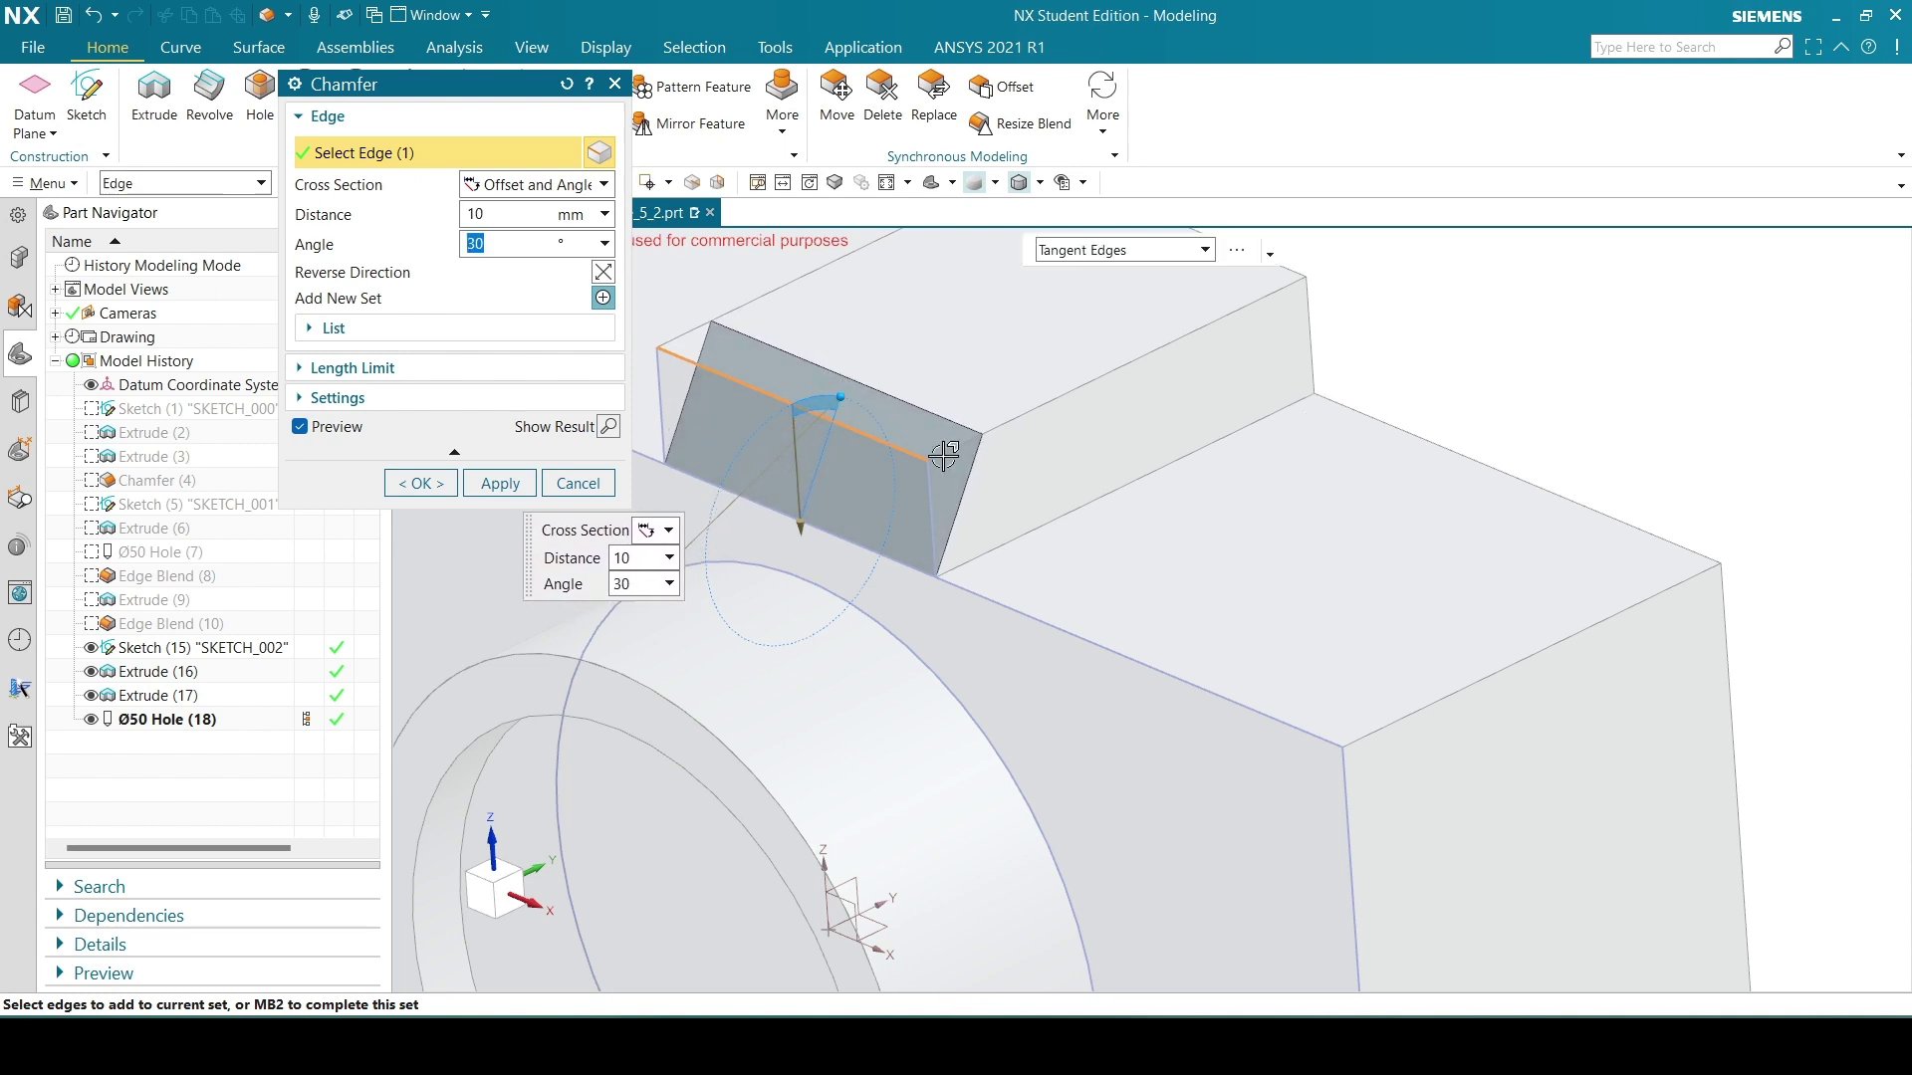
{"action": "left_click", "coordinate": [496, 484]}
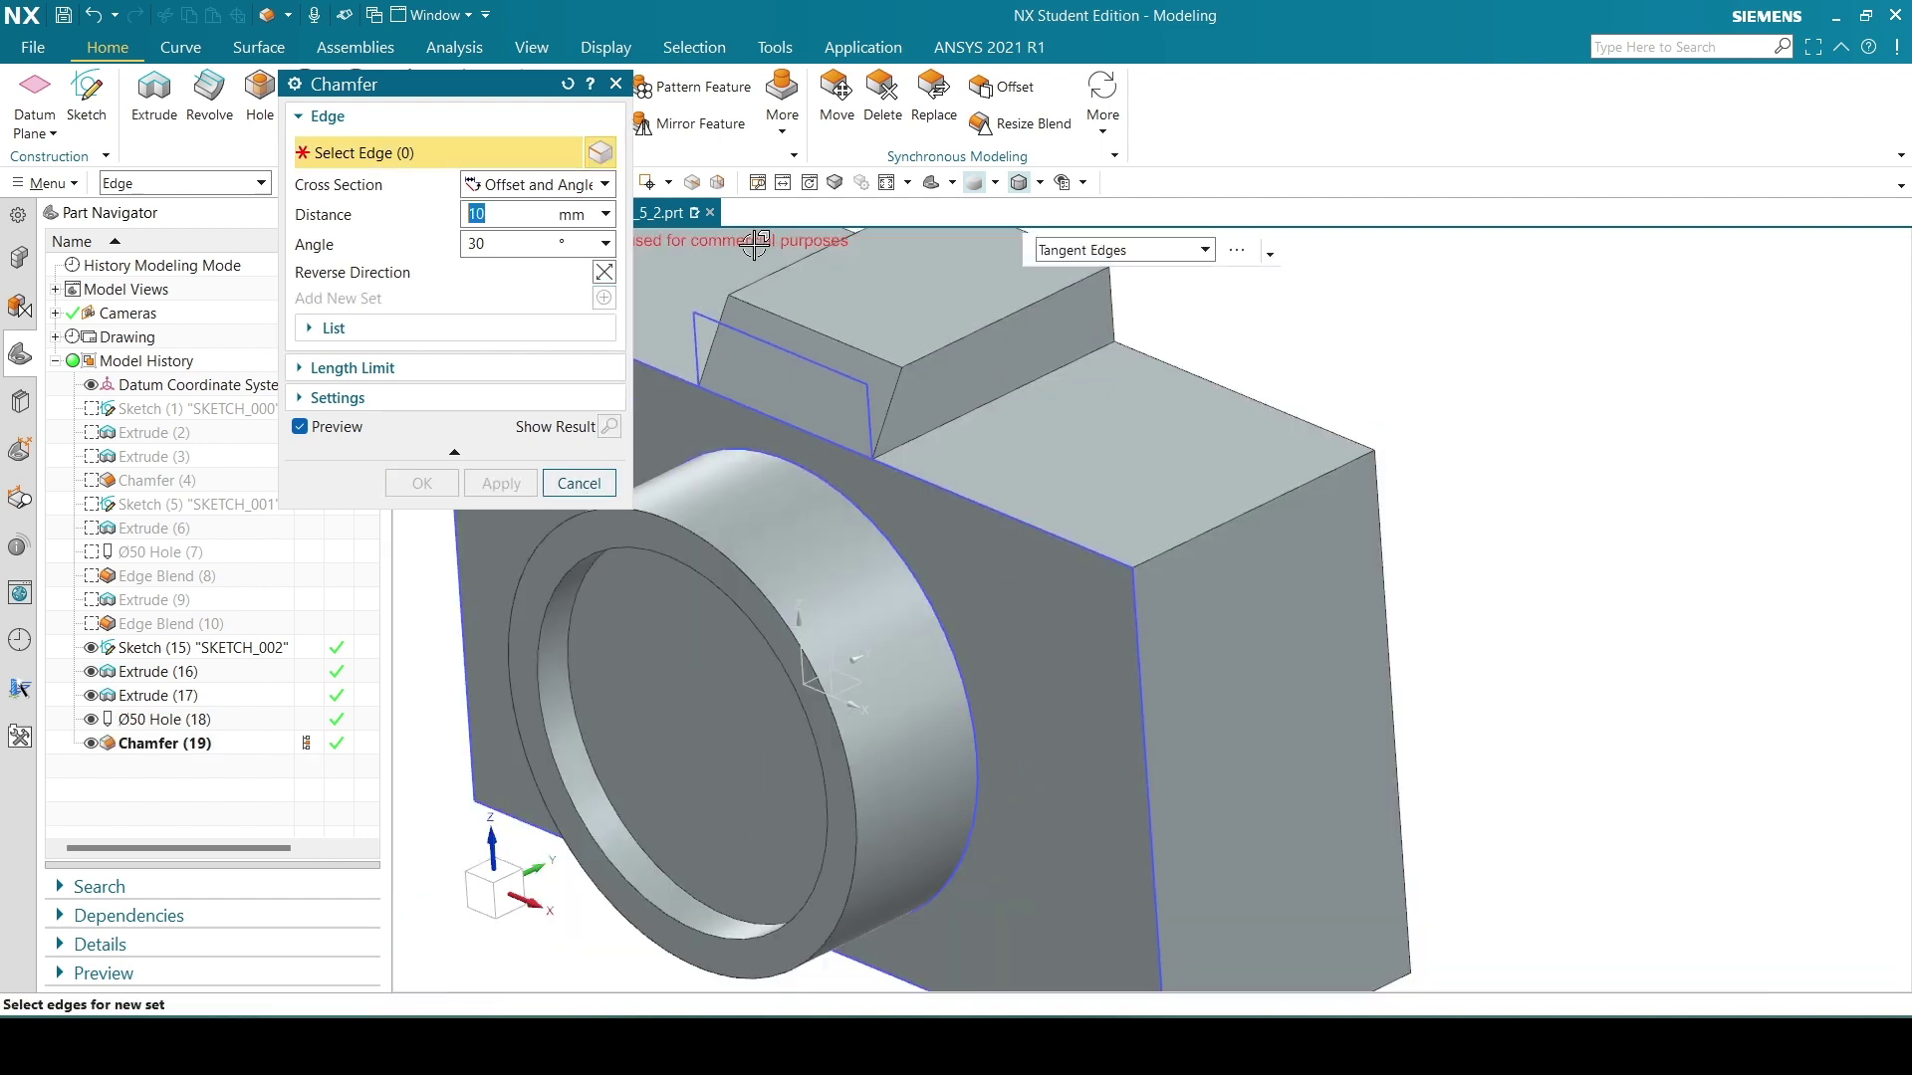
{"action": "left_click", "coordinate": [615, 84]}
Start an Edge Blend and select the four front-to-back corner edges of the camera body.
{"action": "scroll", "coordinate": [1314, 562], "scroll_direction": "up", "scroll_amount": 3}
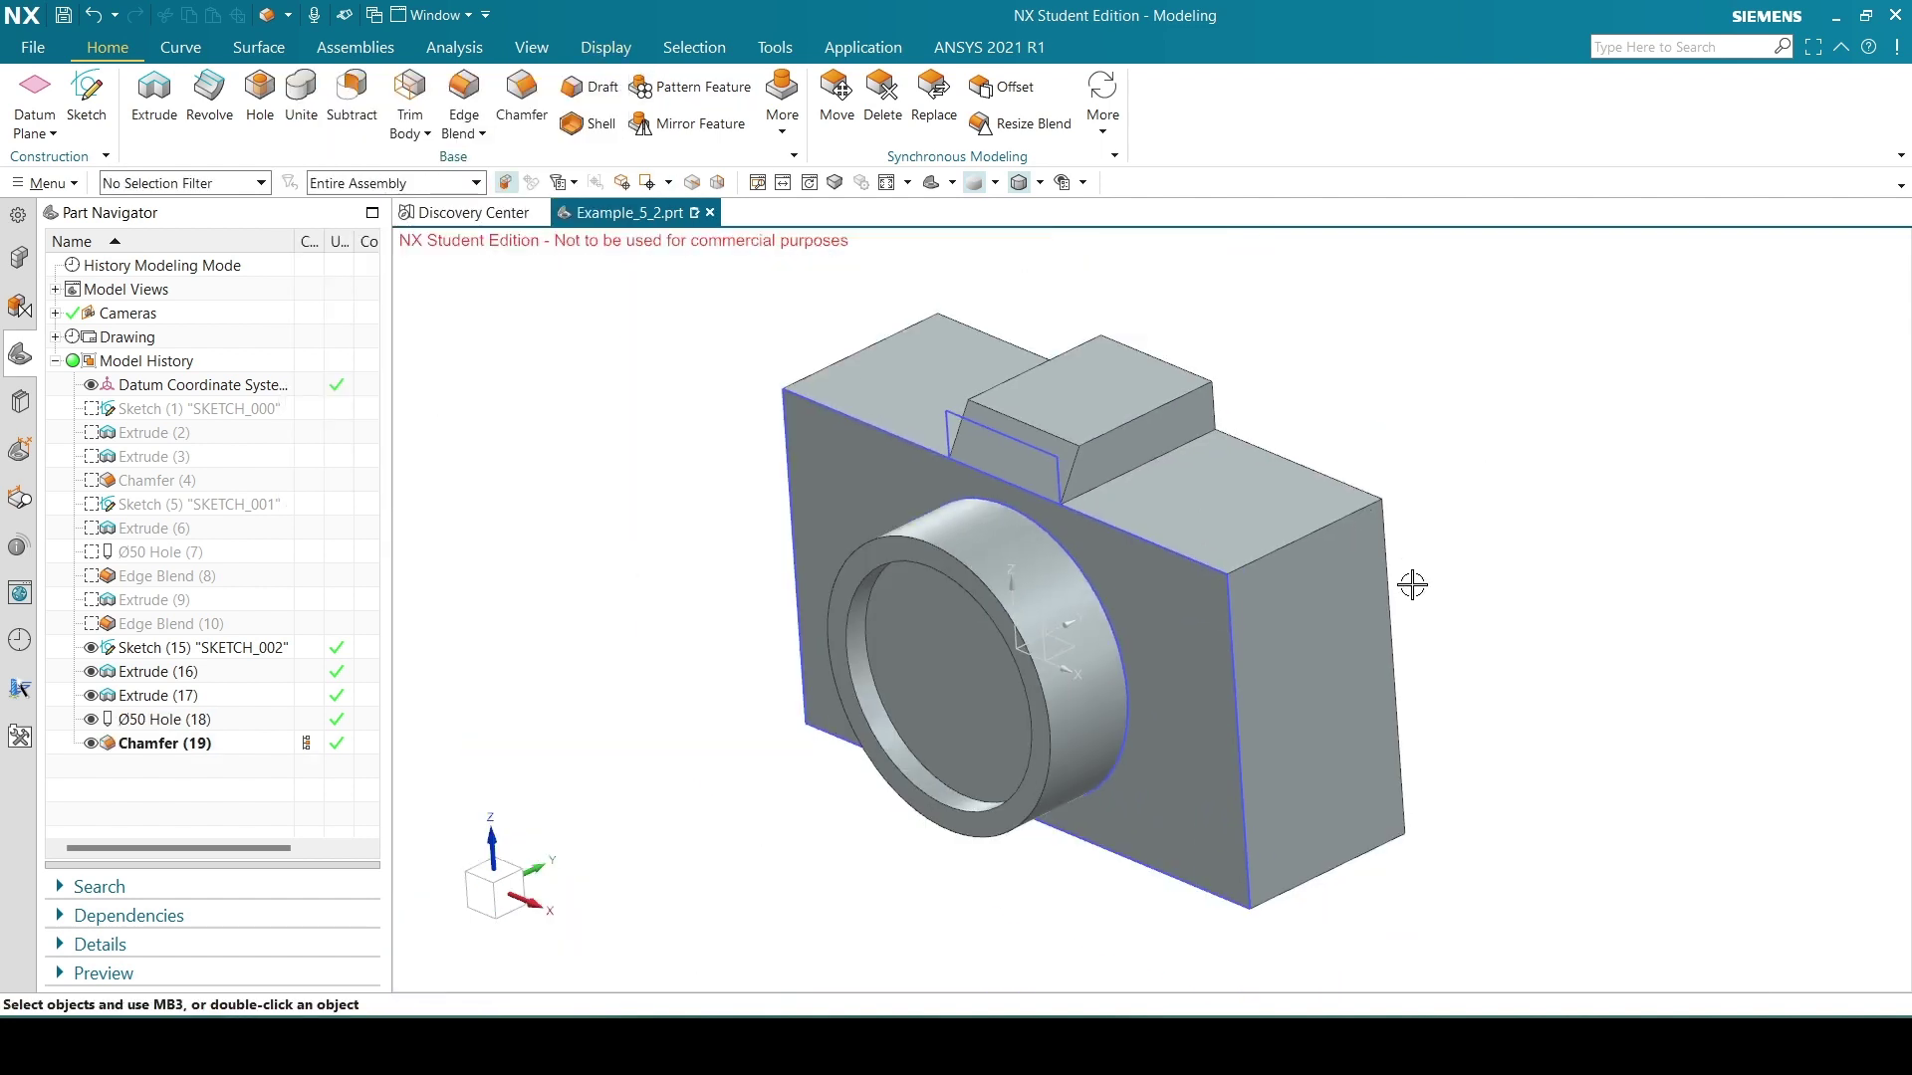
{"action": "middle_click_drag", "start_coordinate": [1430, 525], "coordinate": [1470, 495]}
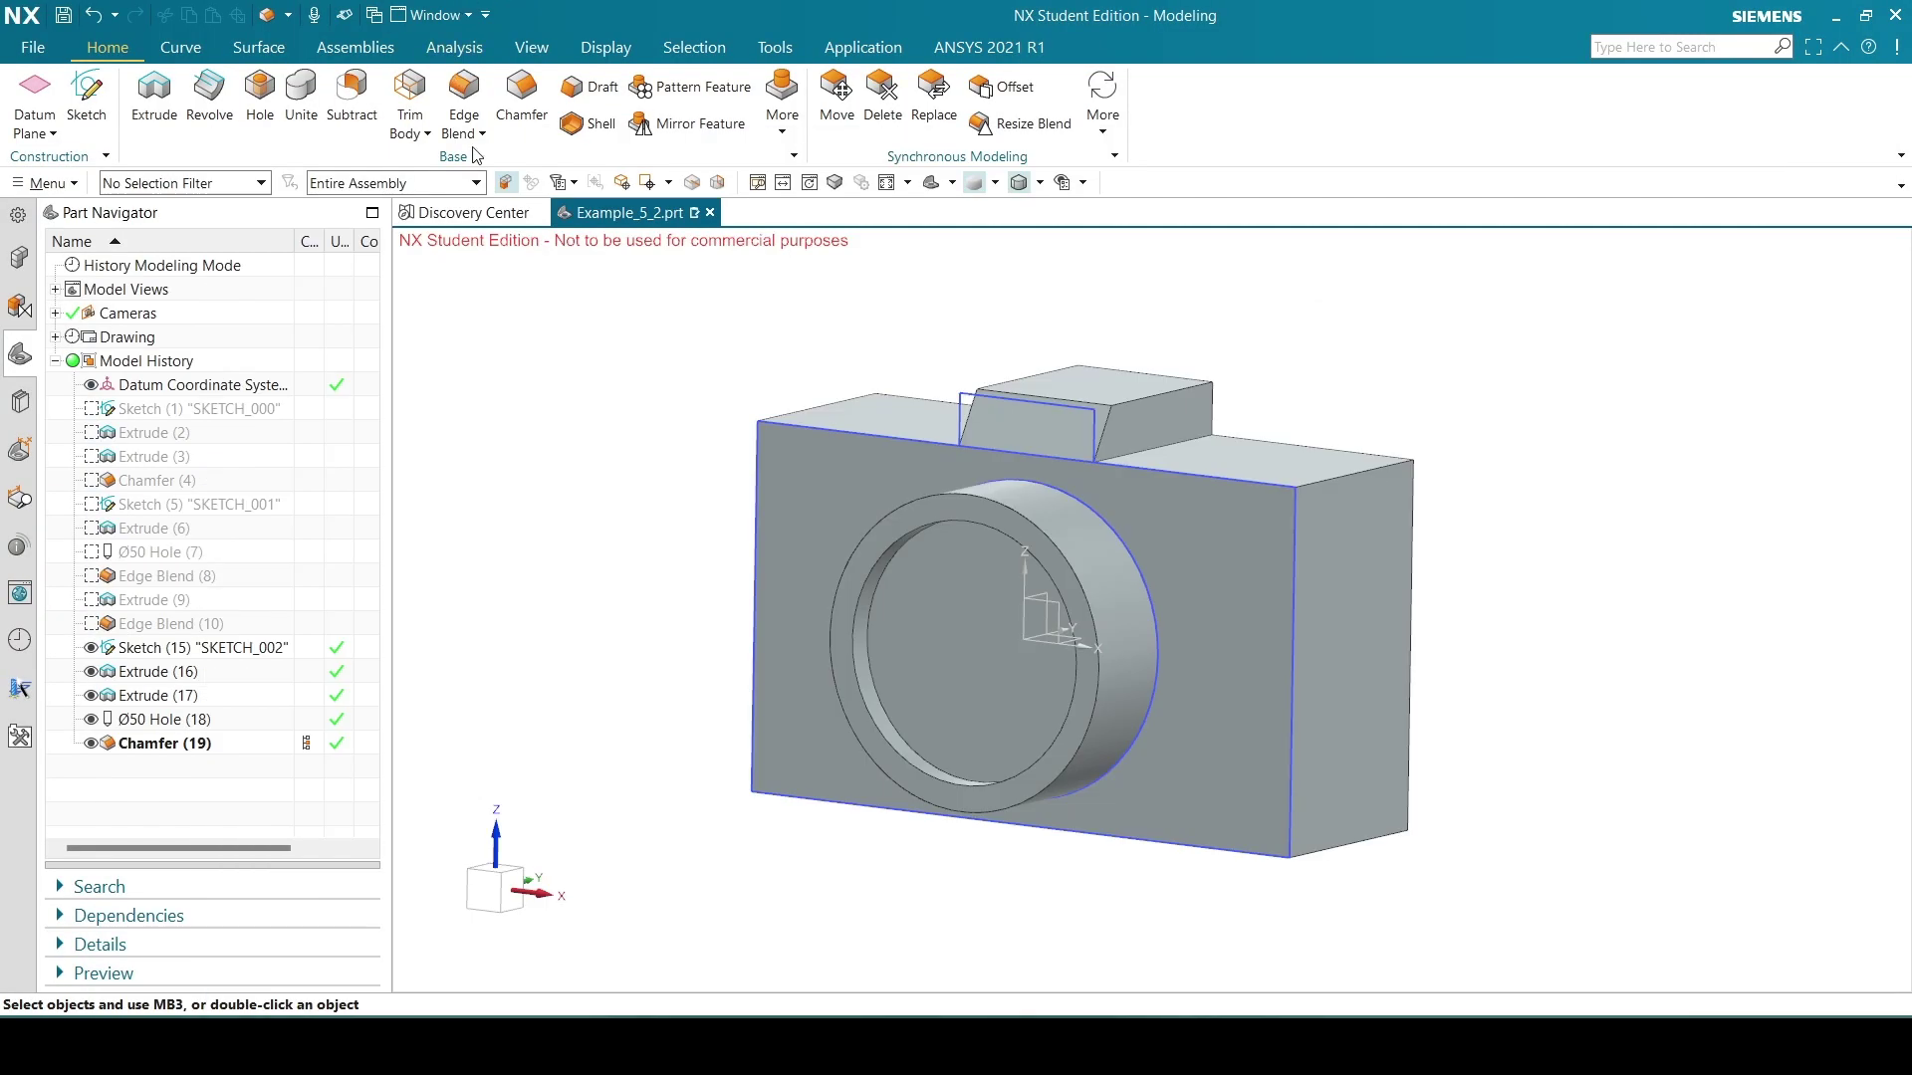
{"action": "left_click", "coordinate": [464, 96]}
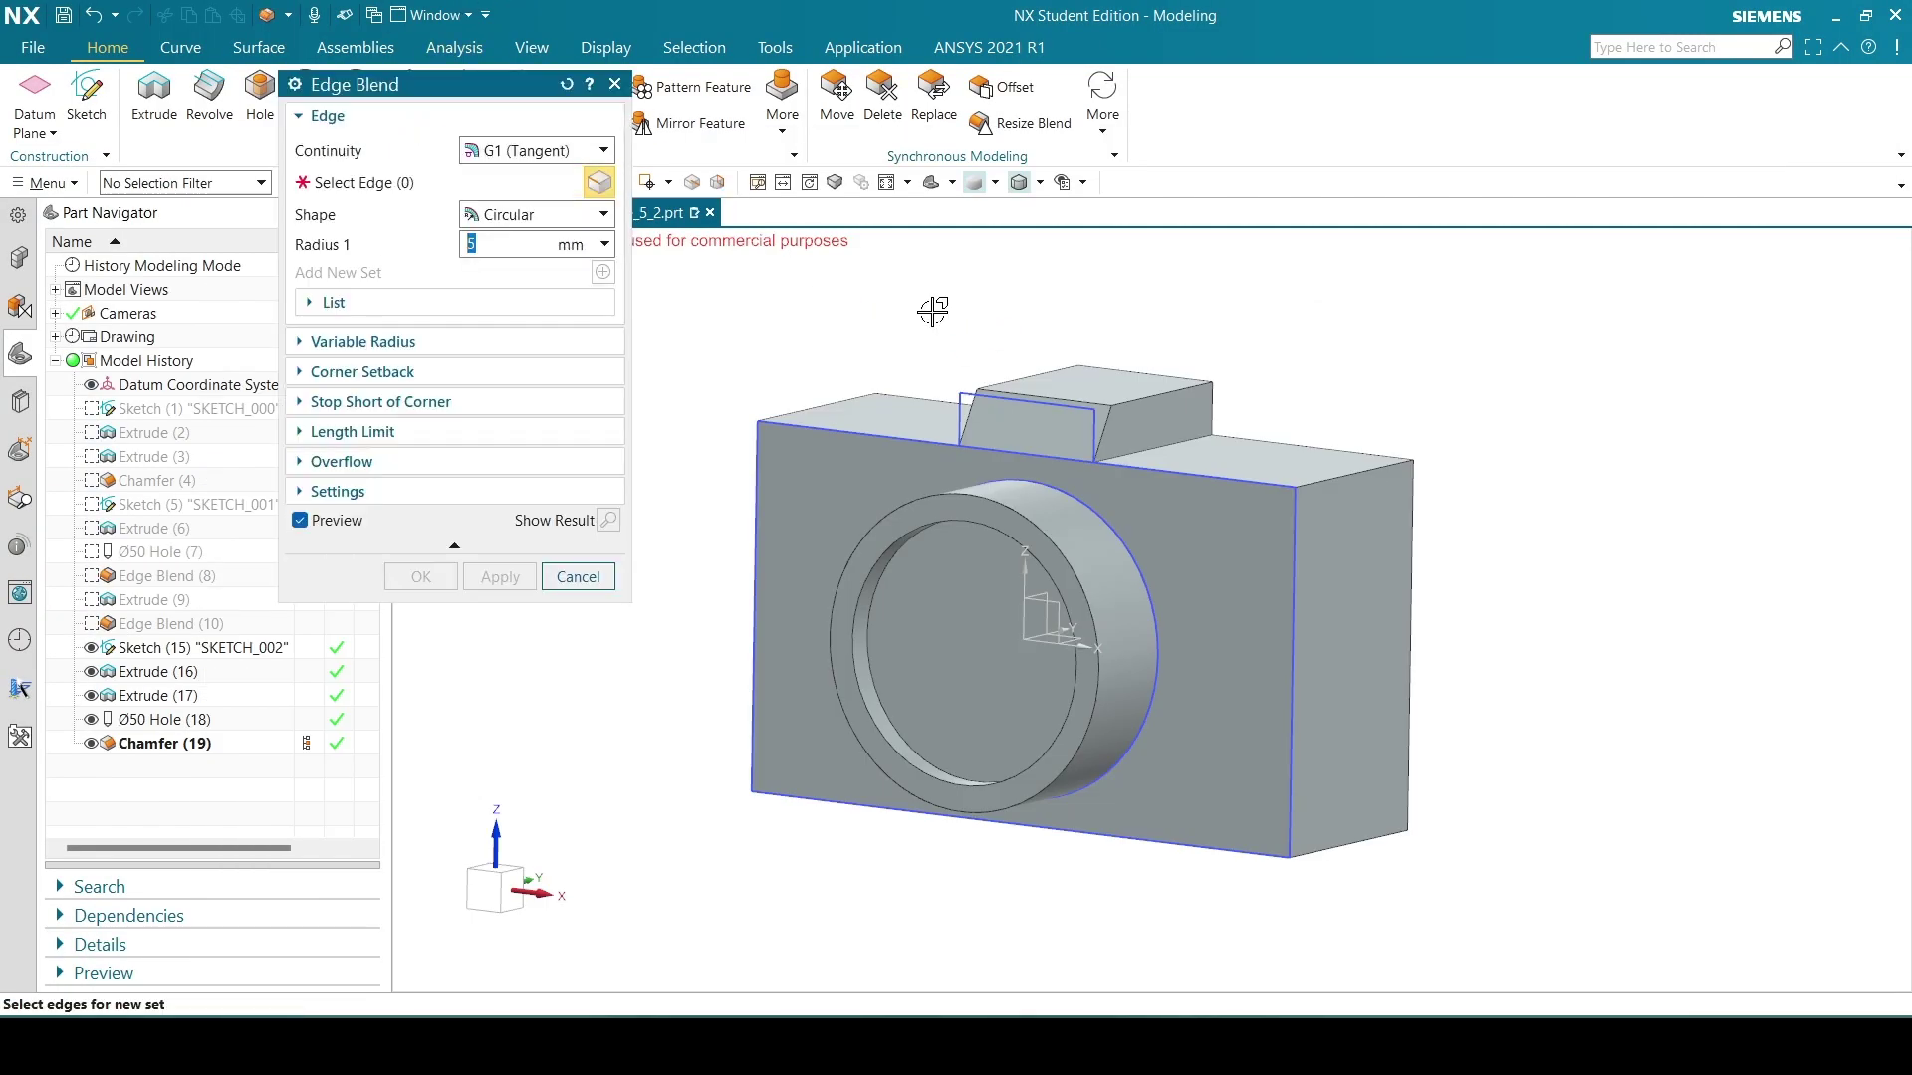
{"action": "left_click", "coordinate": [1325, 480]}
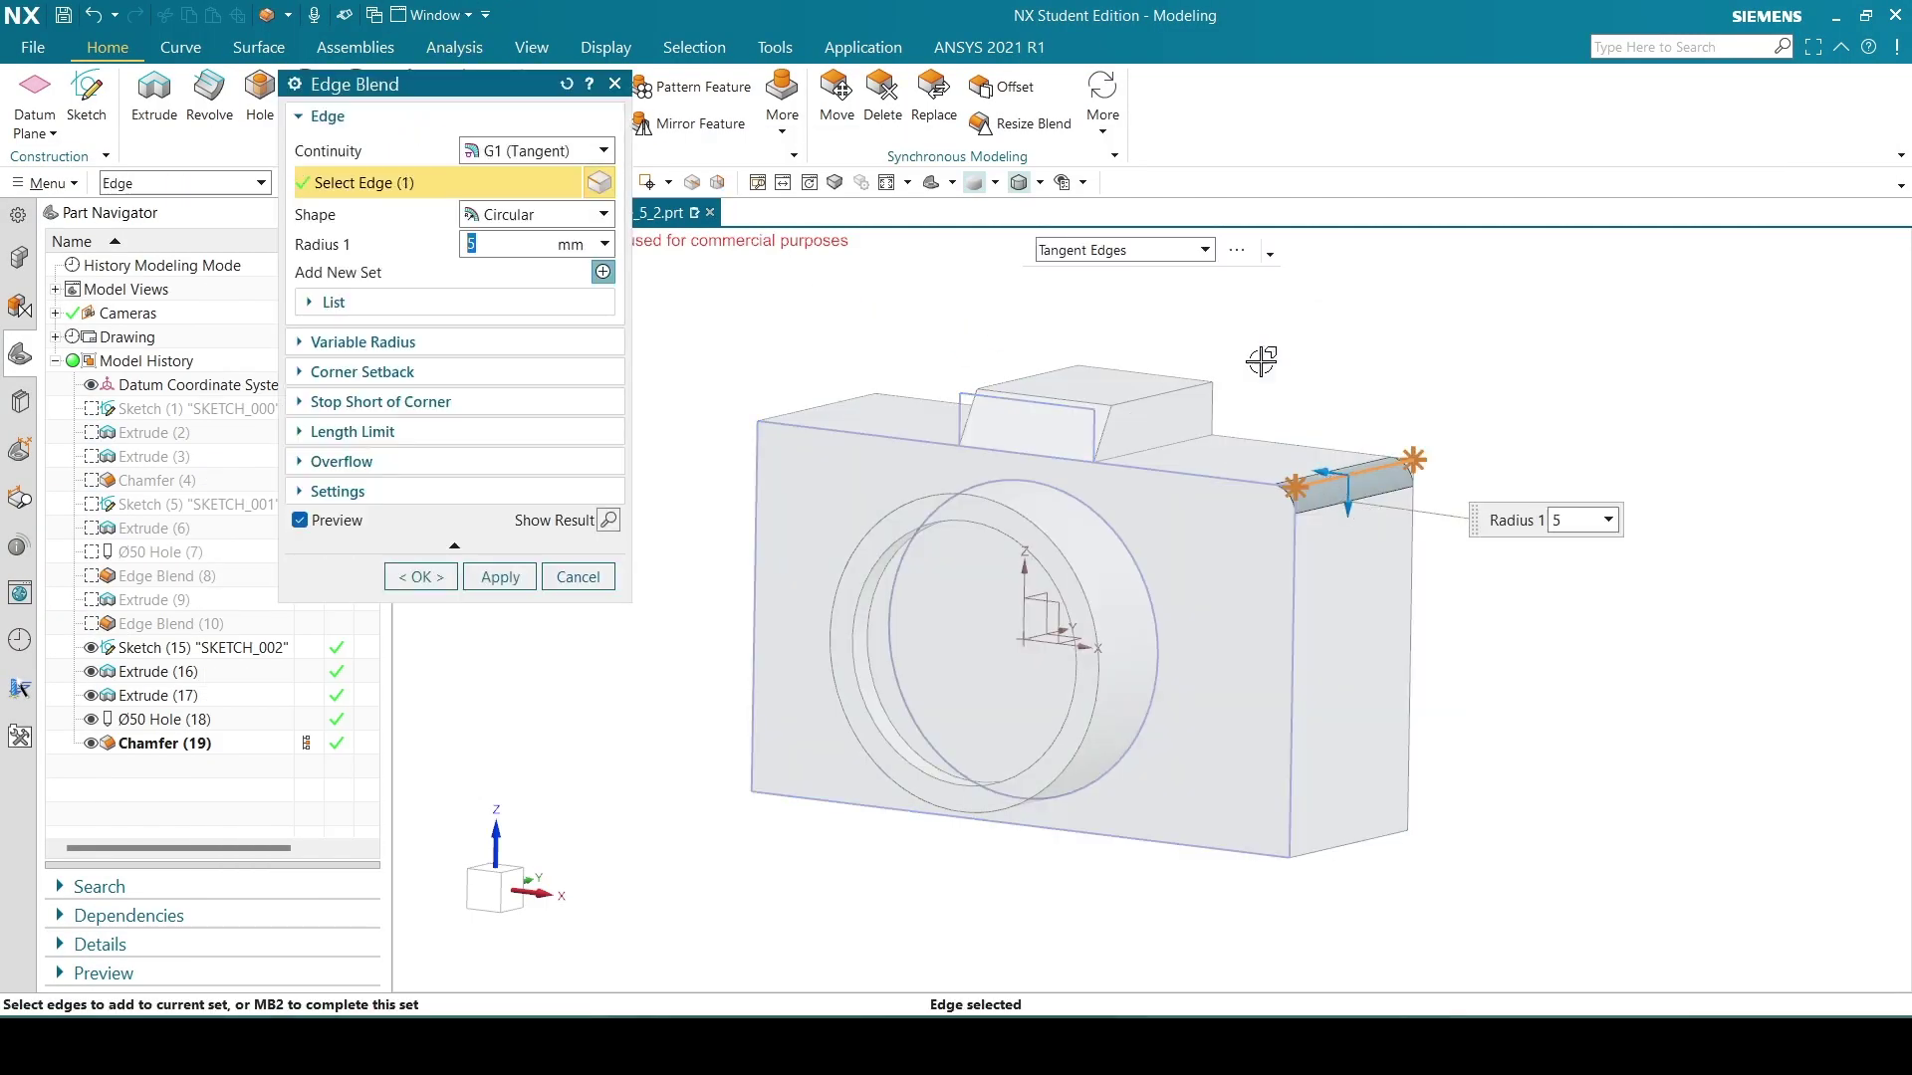
{"action": "middle_click_drag", "start_coordinate": [1259, 355], "coordinate": [1390, 384]}
{"action": "left_click", "coordinate": [787, 430]}
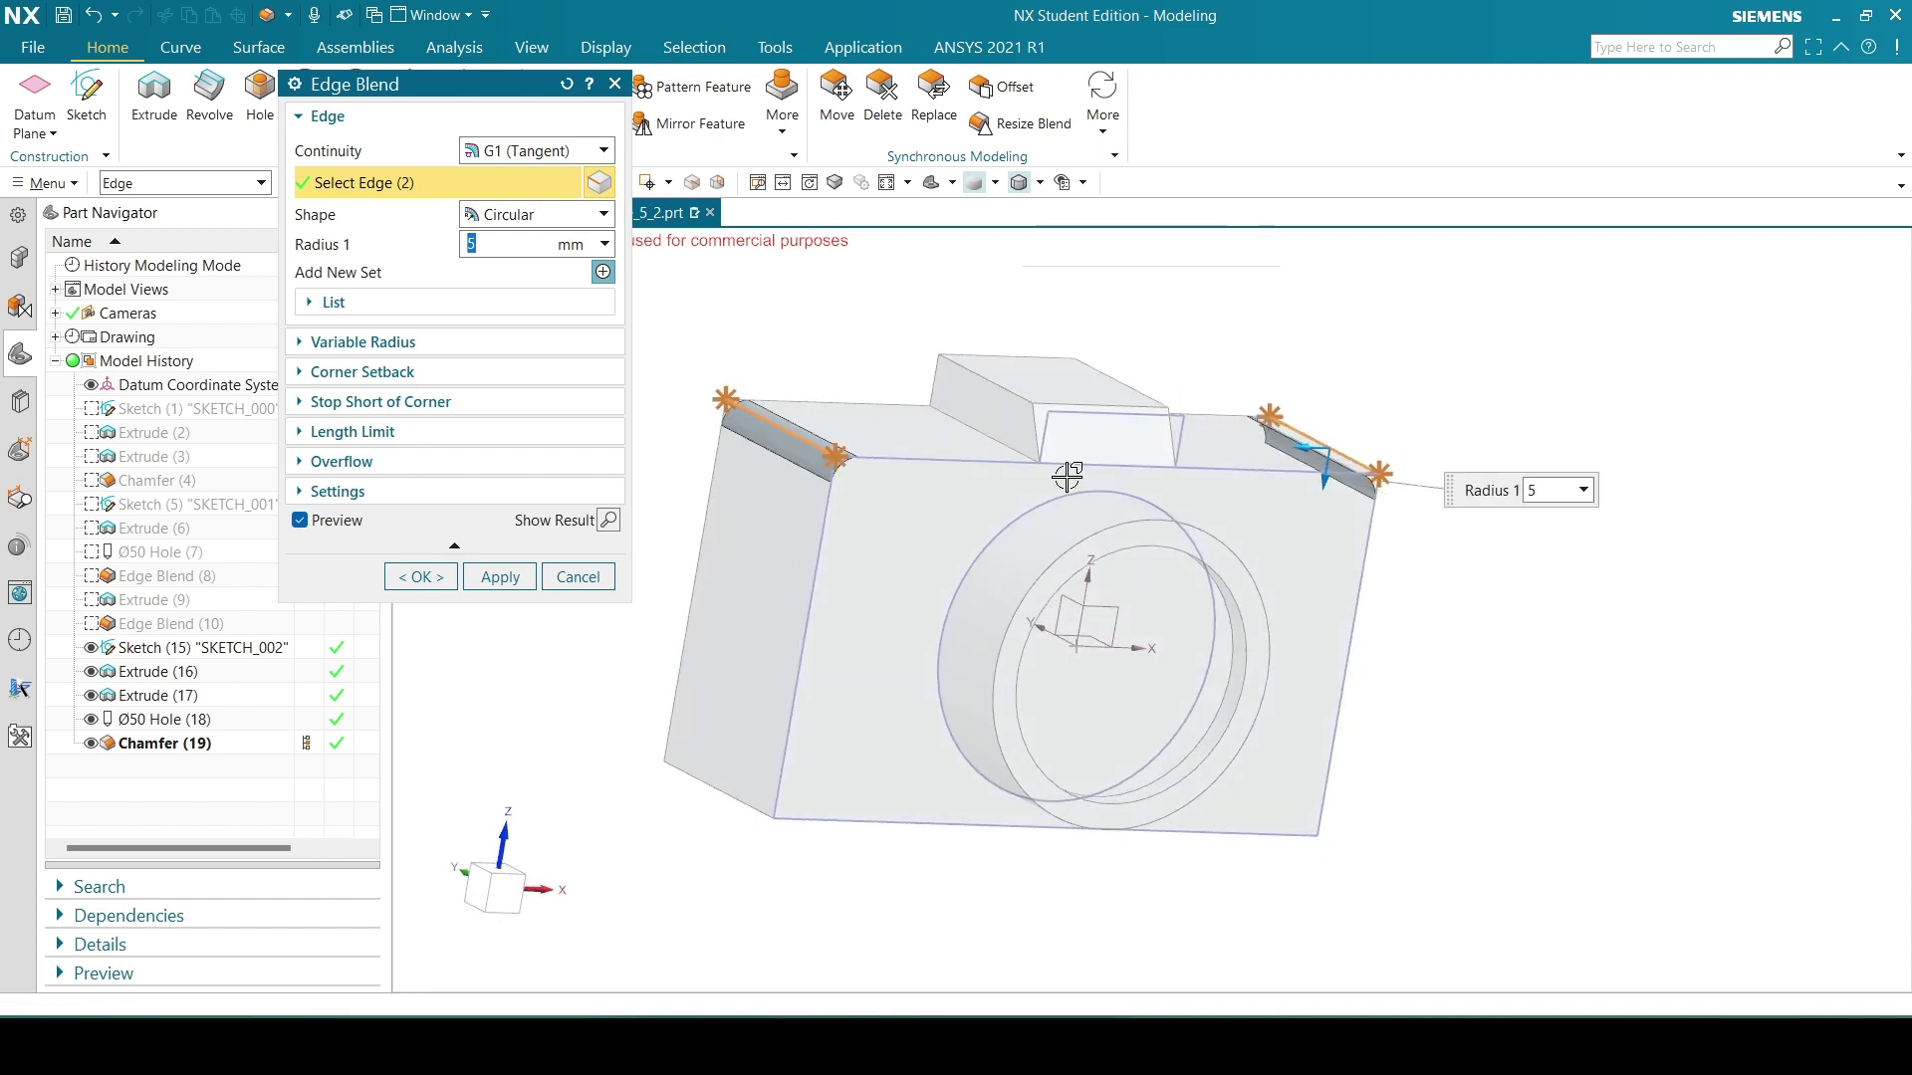
{"action": "middle_click_drag", "start_coordinate": [1503, 613], "coordinate": [1487, 513]}
{"action": "left_click", "coordinate": [712, 629]}
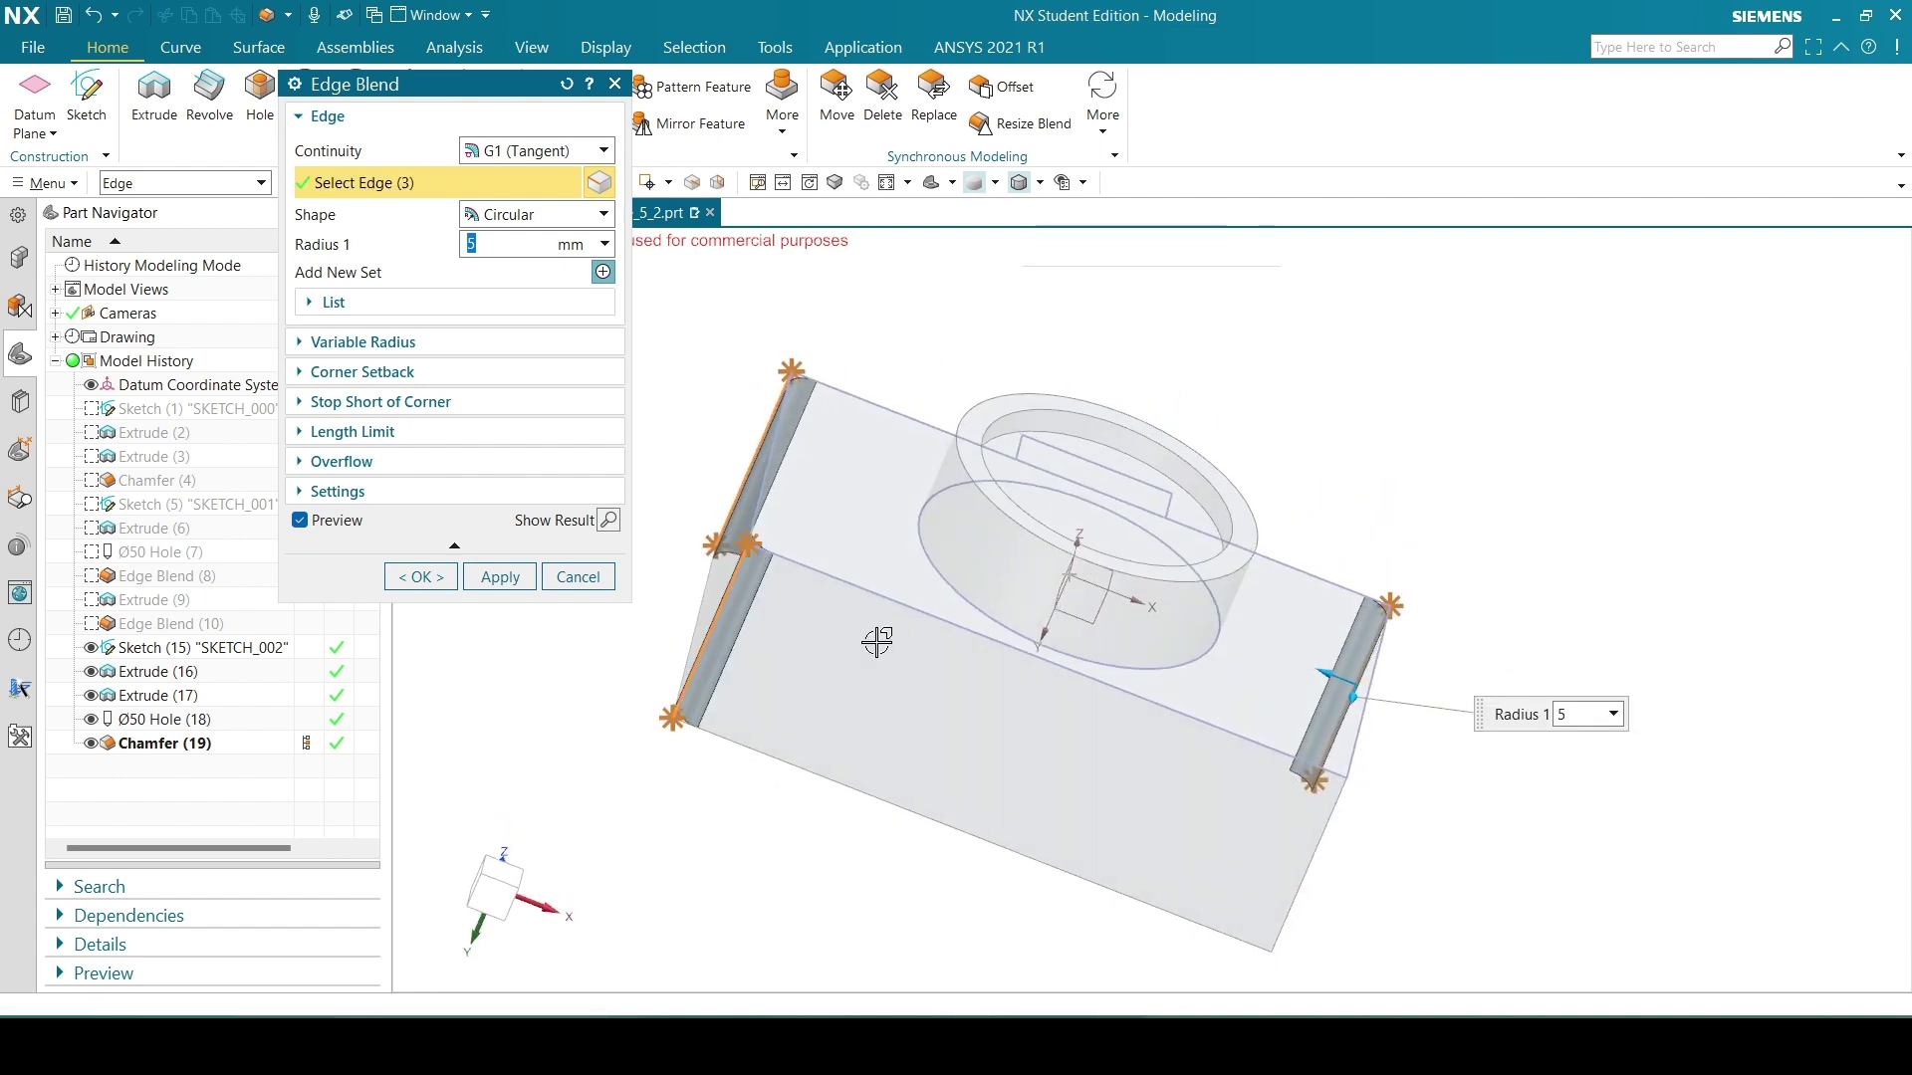
{"action": "left_click", "coordinate": [1328, 827]}
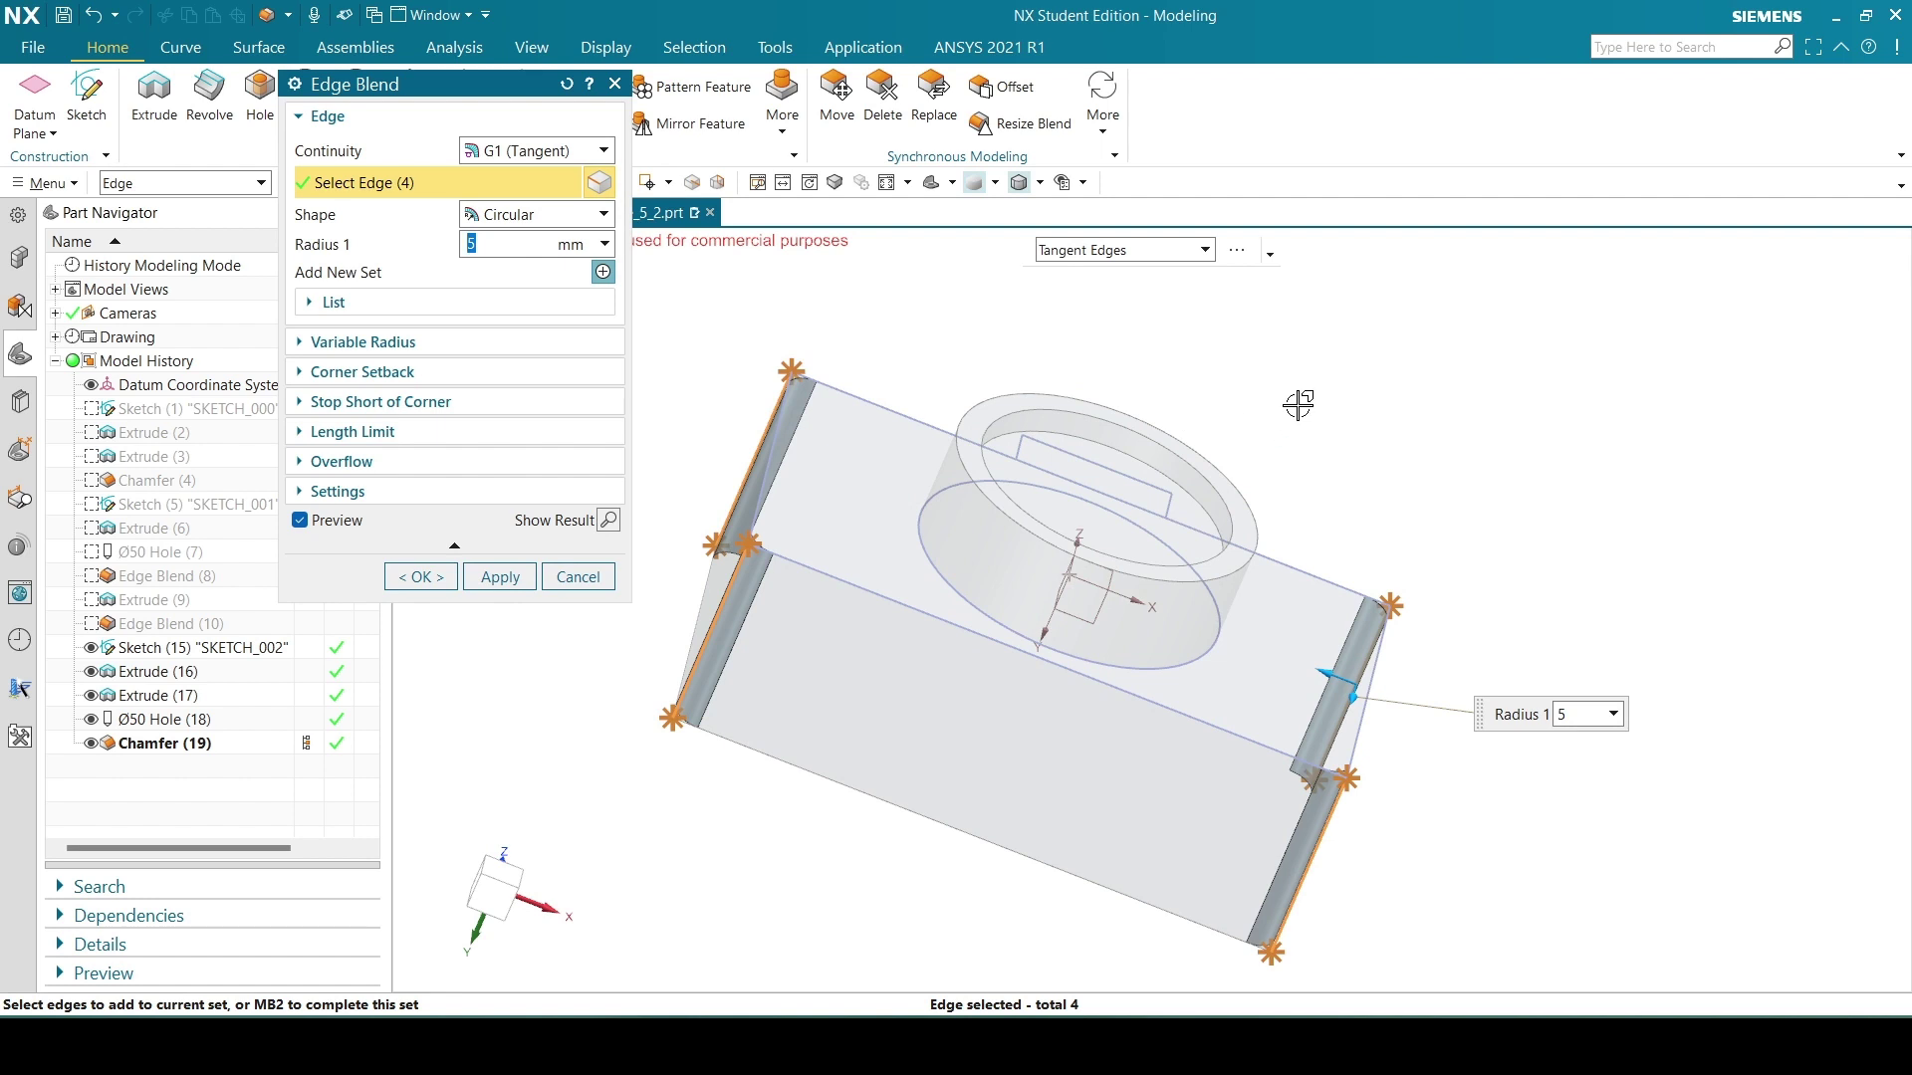
{"action": "middle_click_drag", "start_coordinate": [1288, 407], "coordinate": [1252, 537]}
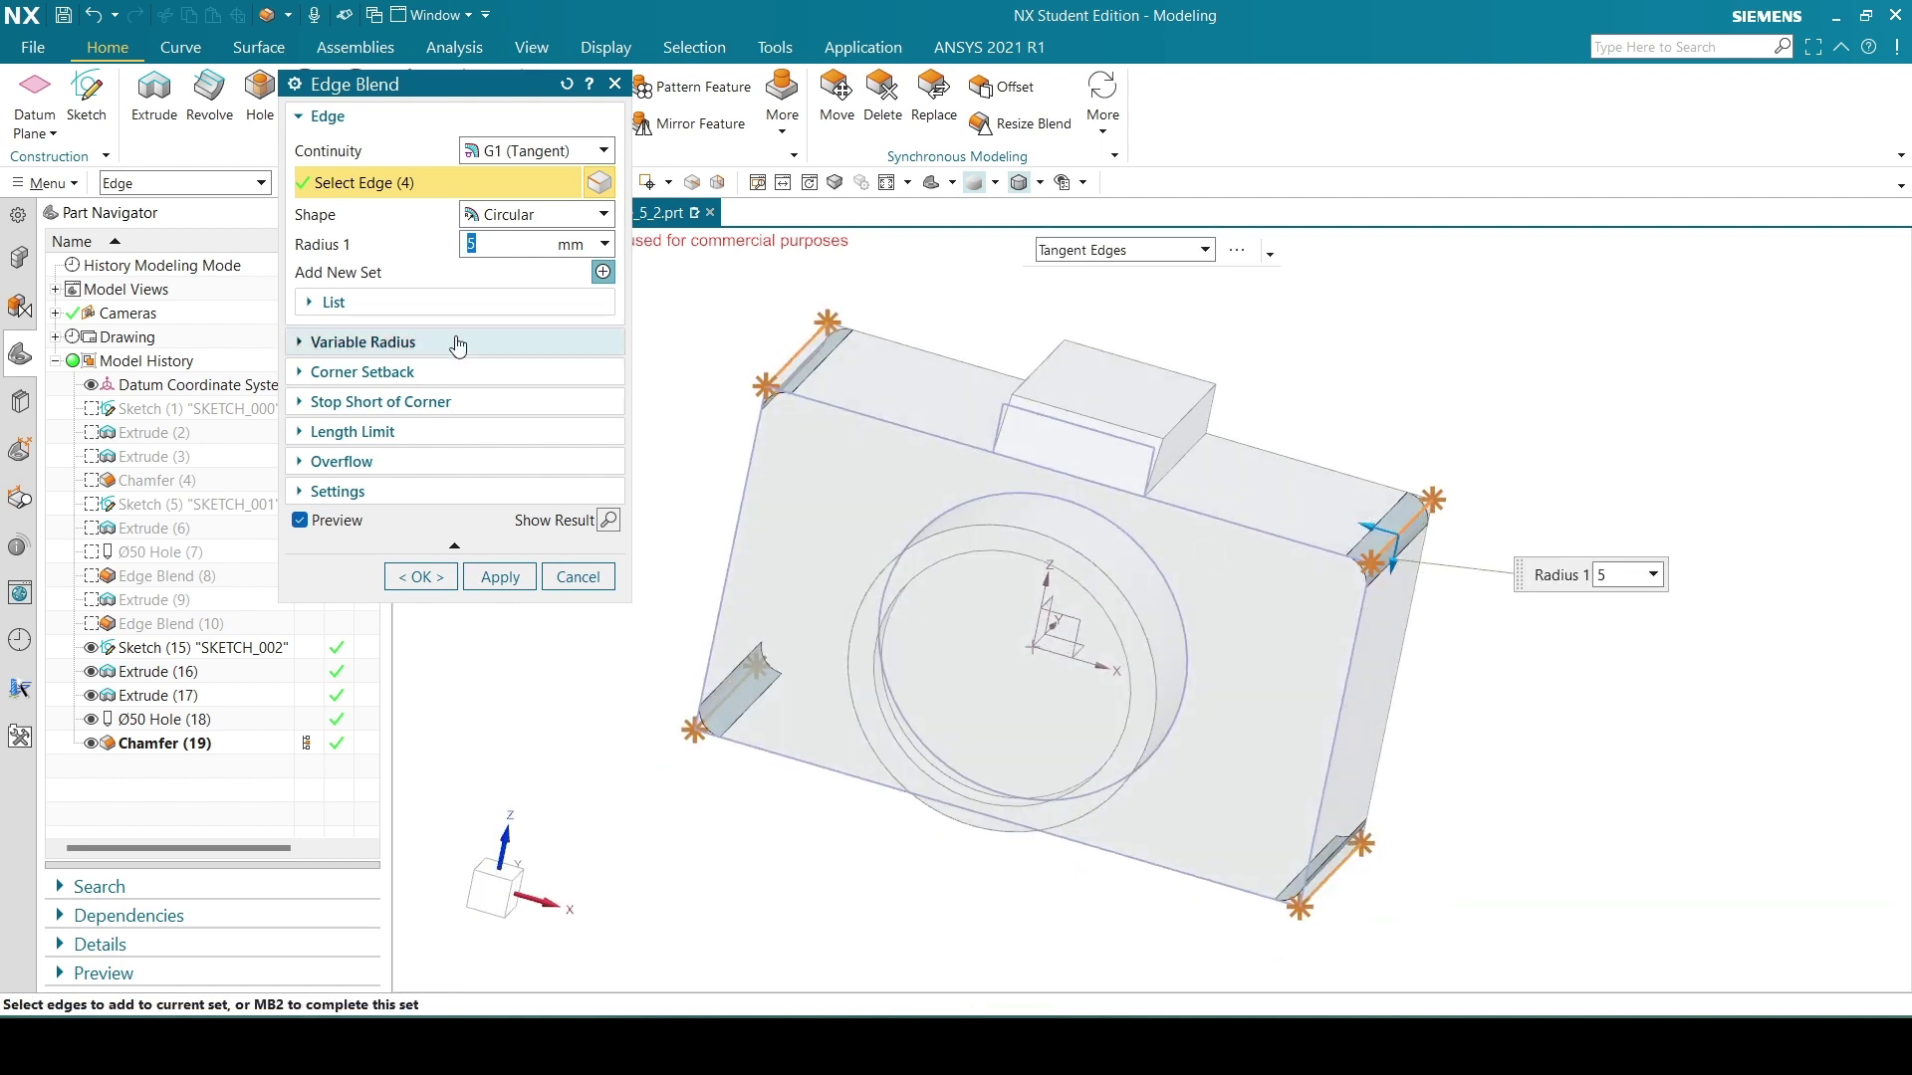
Set the blend radius to 10 mm, check it against the reference drawing and apply it to the four body corners.
{"action": "type", "text": "10"}
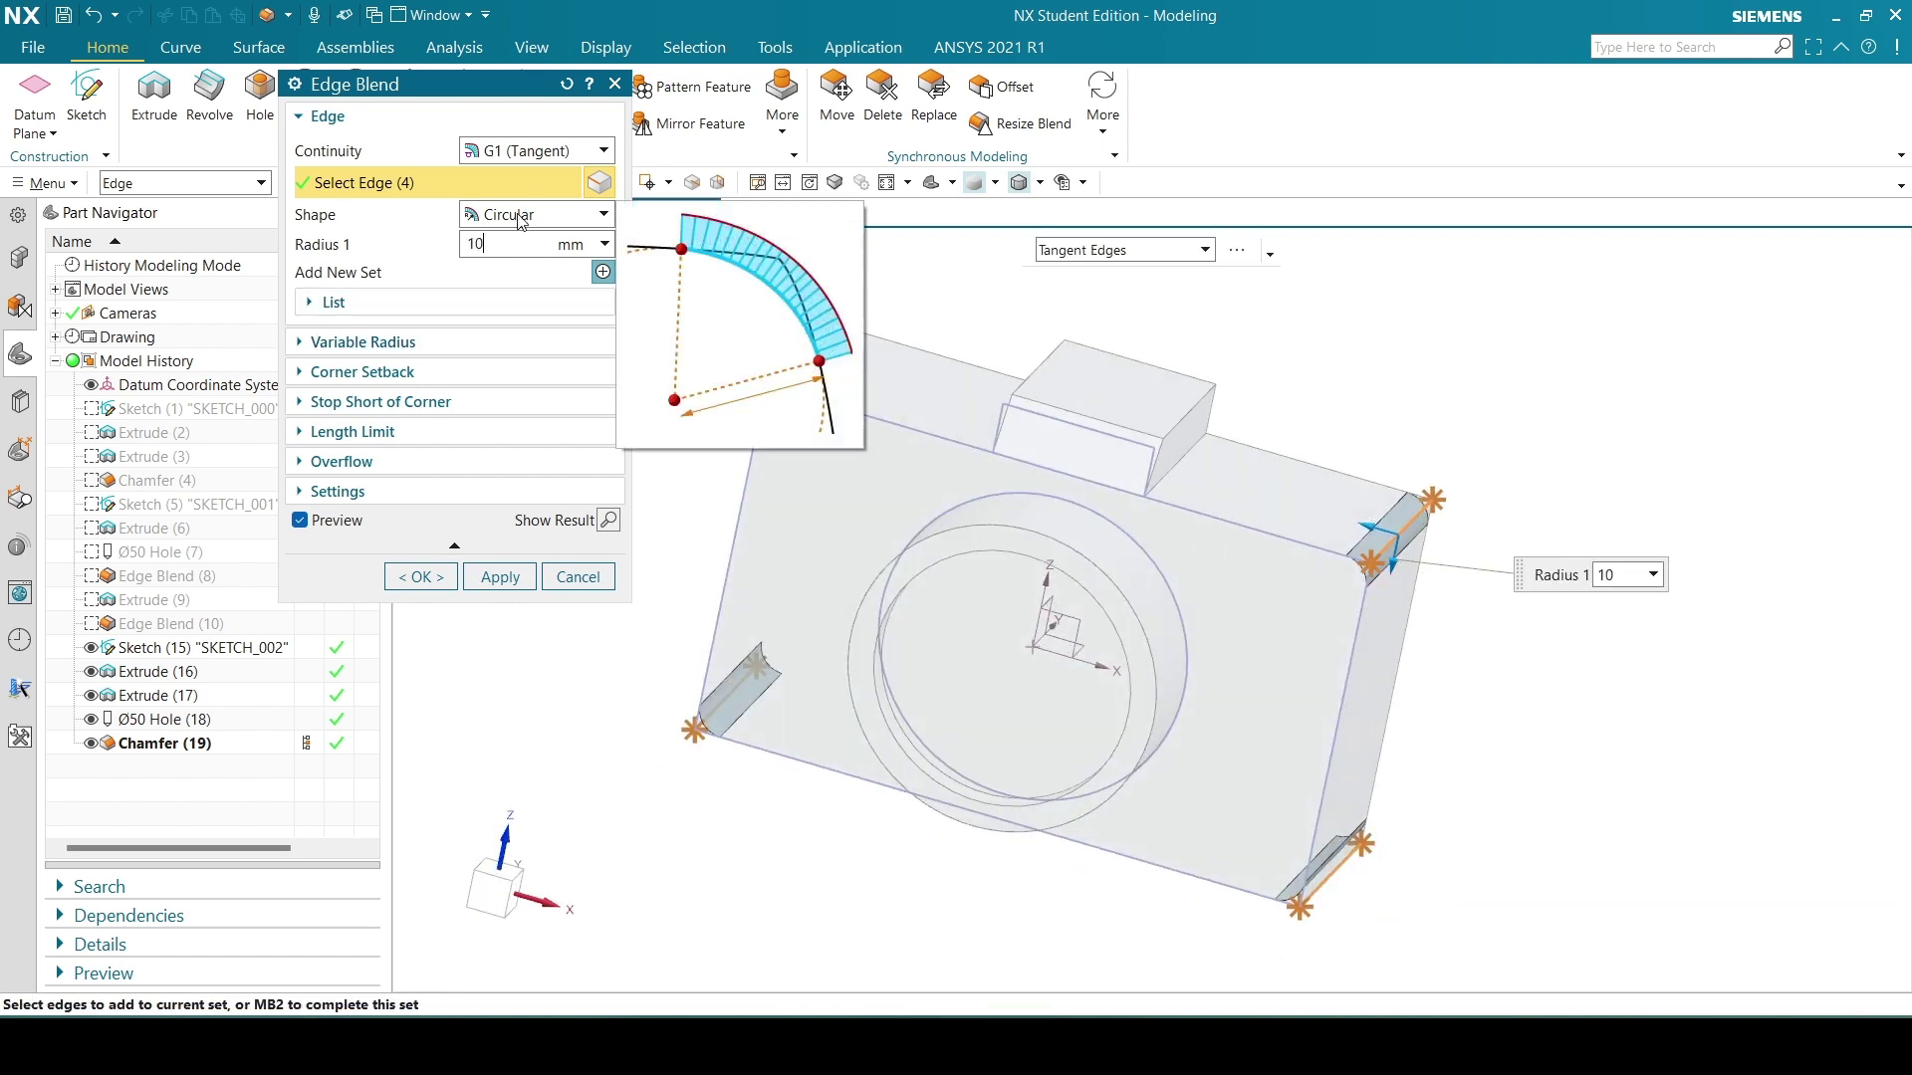
{"action": "key", "text": "Return"}
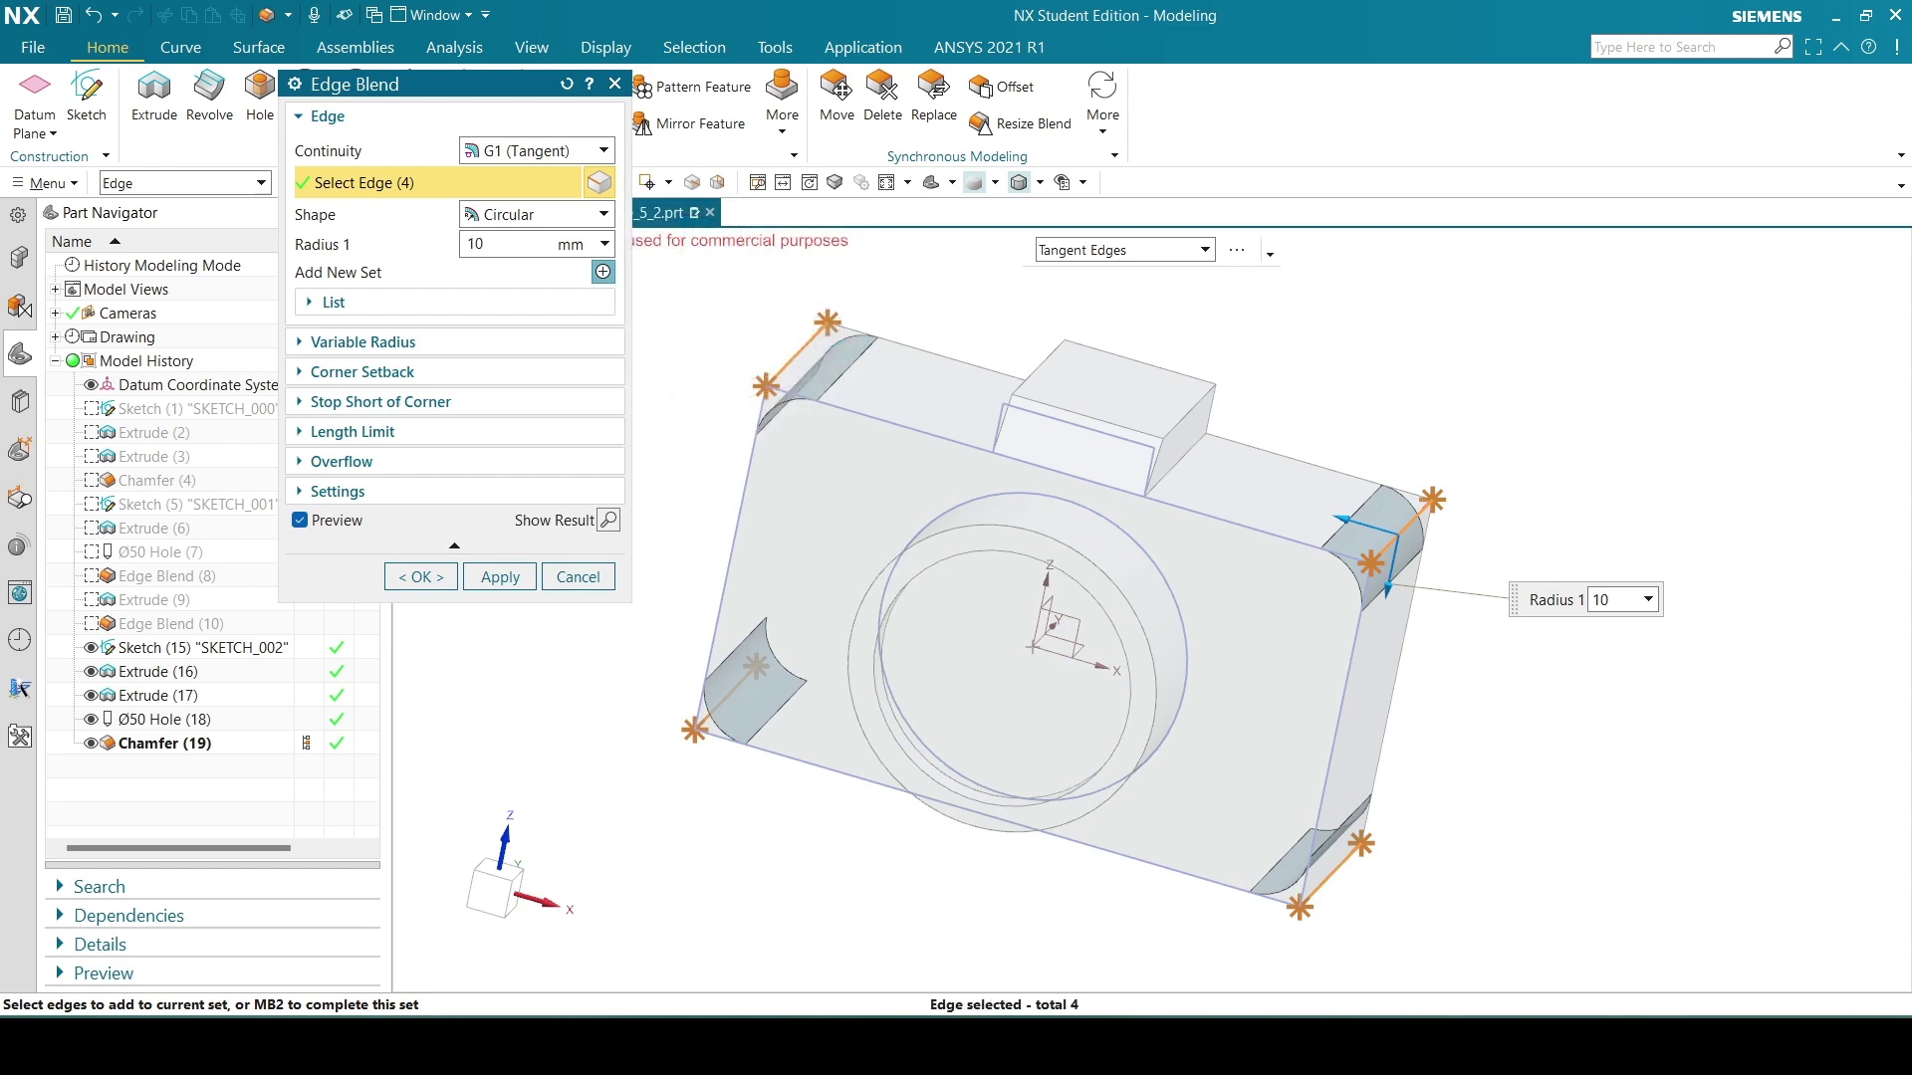
{"action": "key", "text": "alt+Tab"}
{"action": "key", "text": "alt+Tab"}
{"action": "left_click", "coordinate": [500, 577]}
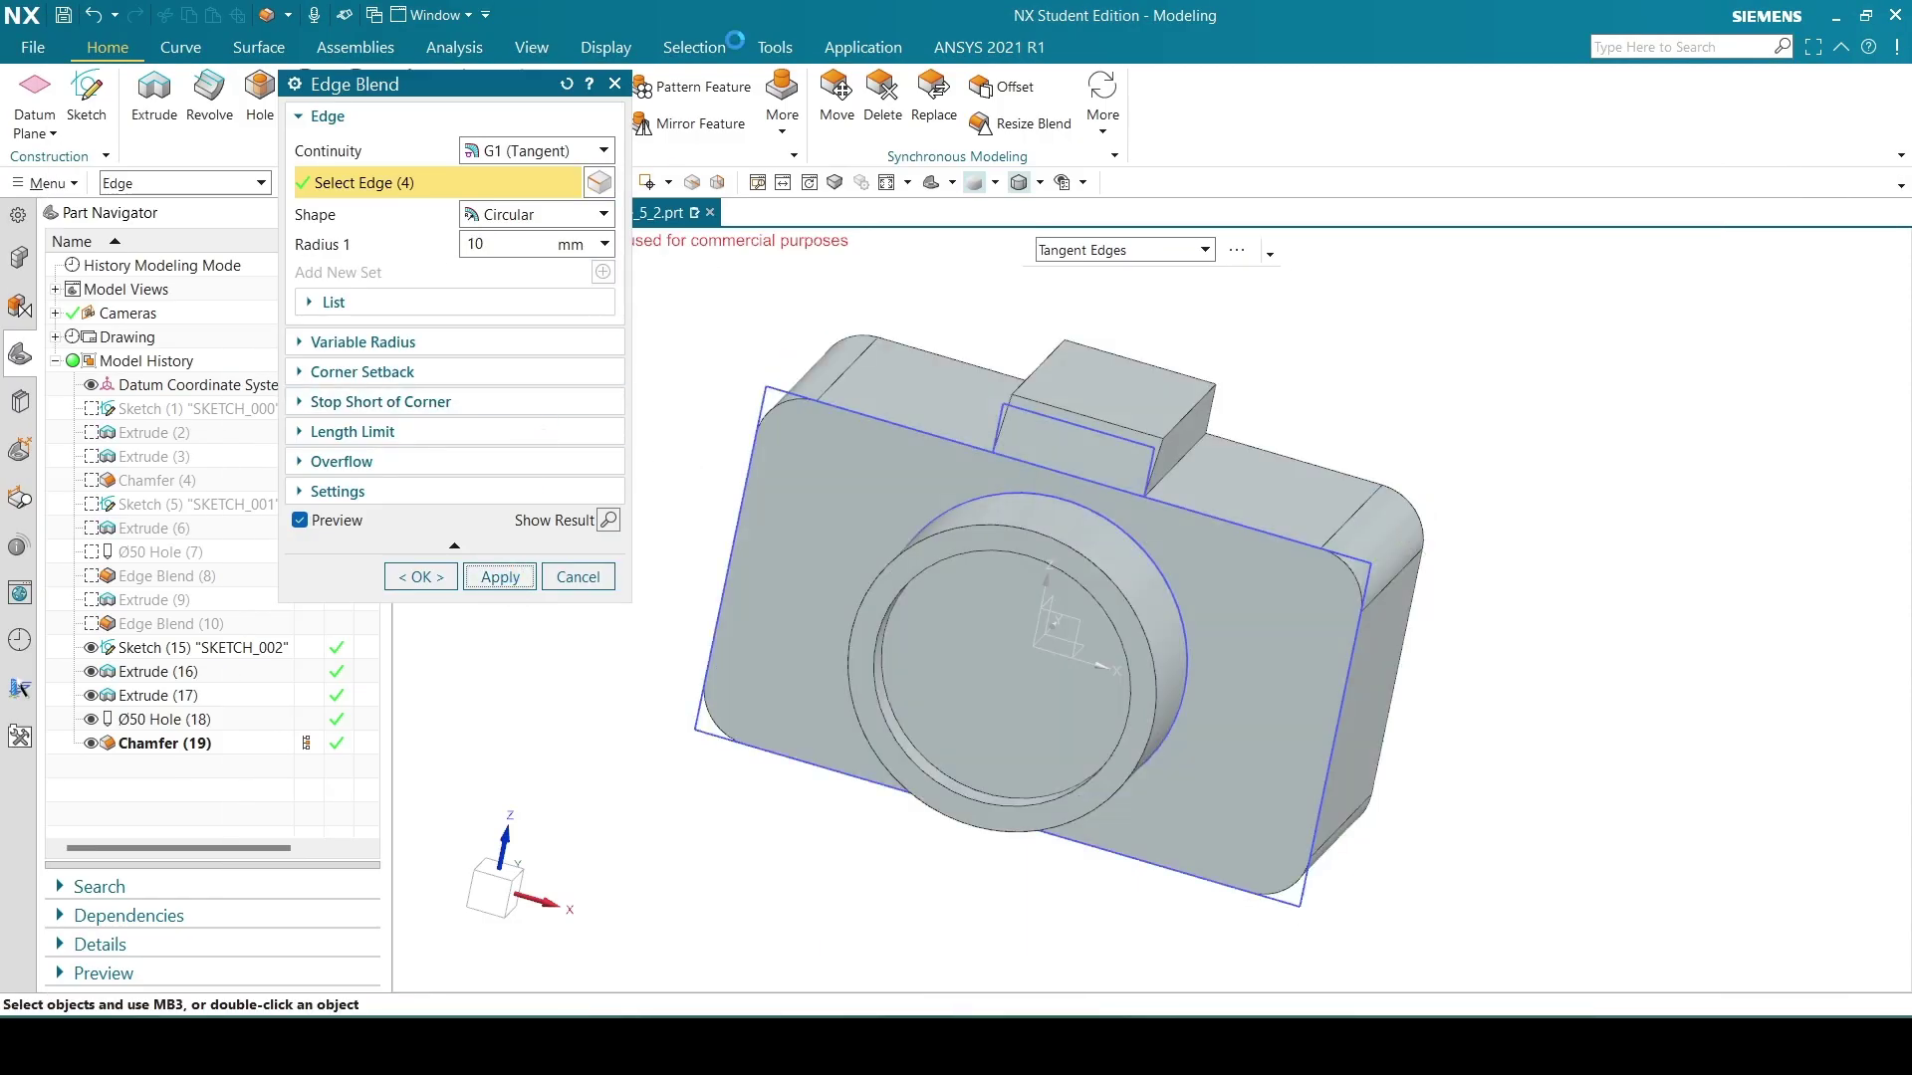
{"action": "left_click", "coordinate": [614, 83]}
{"action": "middle_click_drag", "start_coordinate": [1459, 796], "coordinate": [1463, 747]}
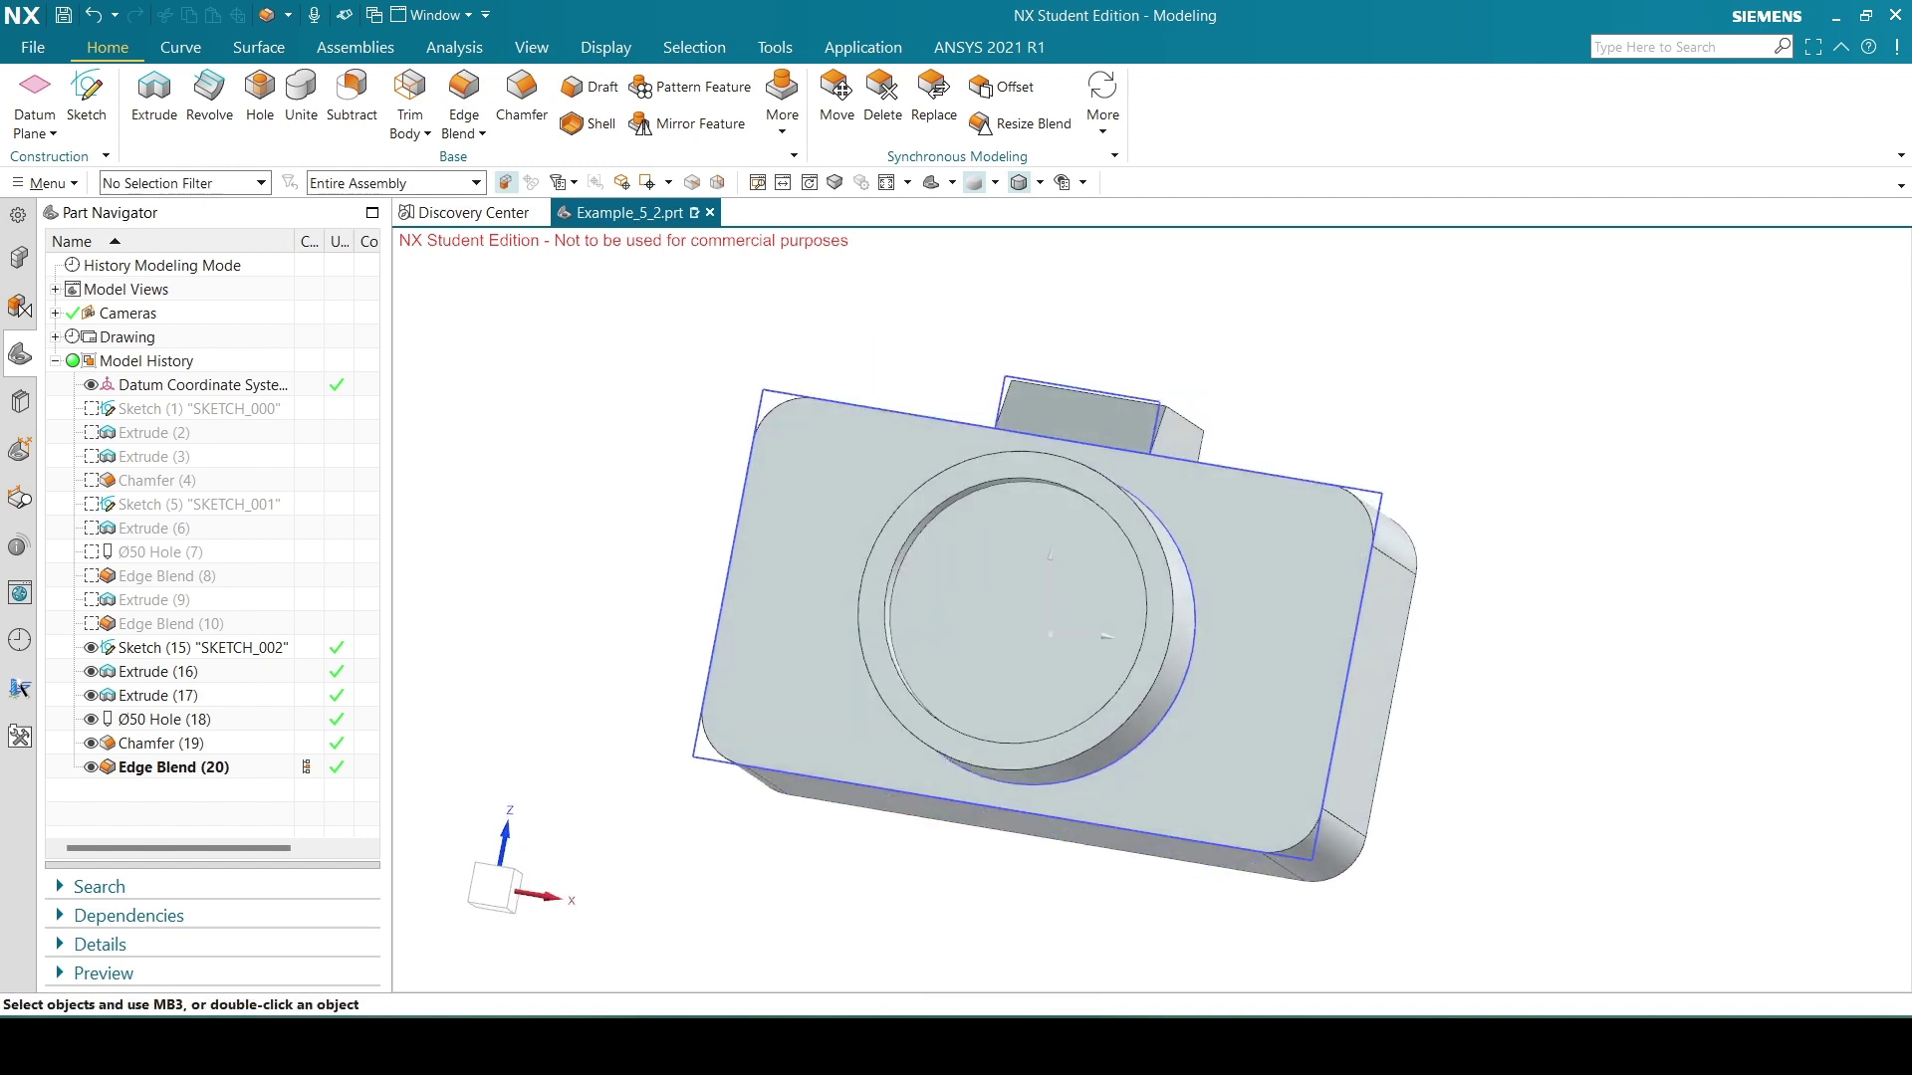
Check the back recess in the reference drawing and reopen SKETCH_002 for editing.
{"action": "key", "text": "alt+Tab"}
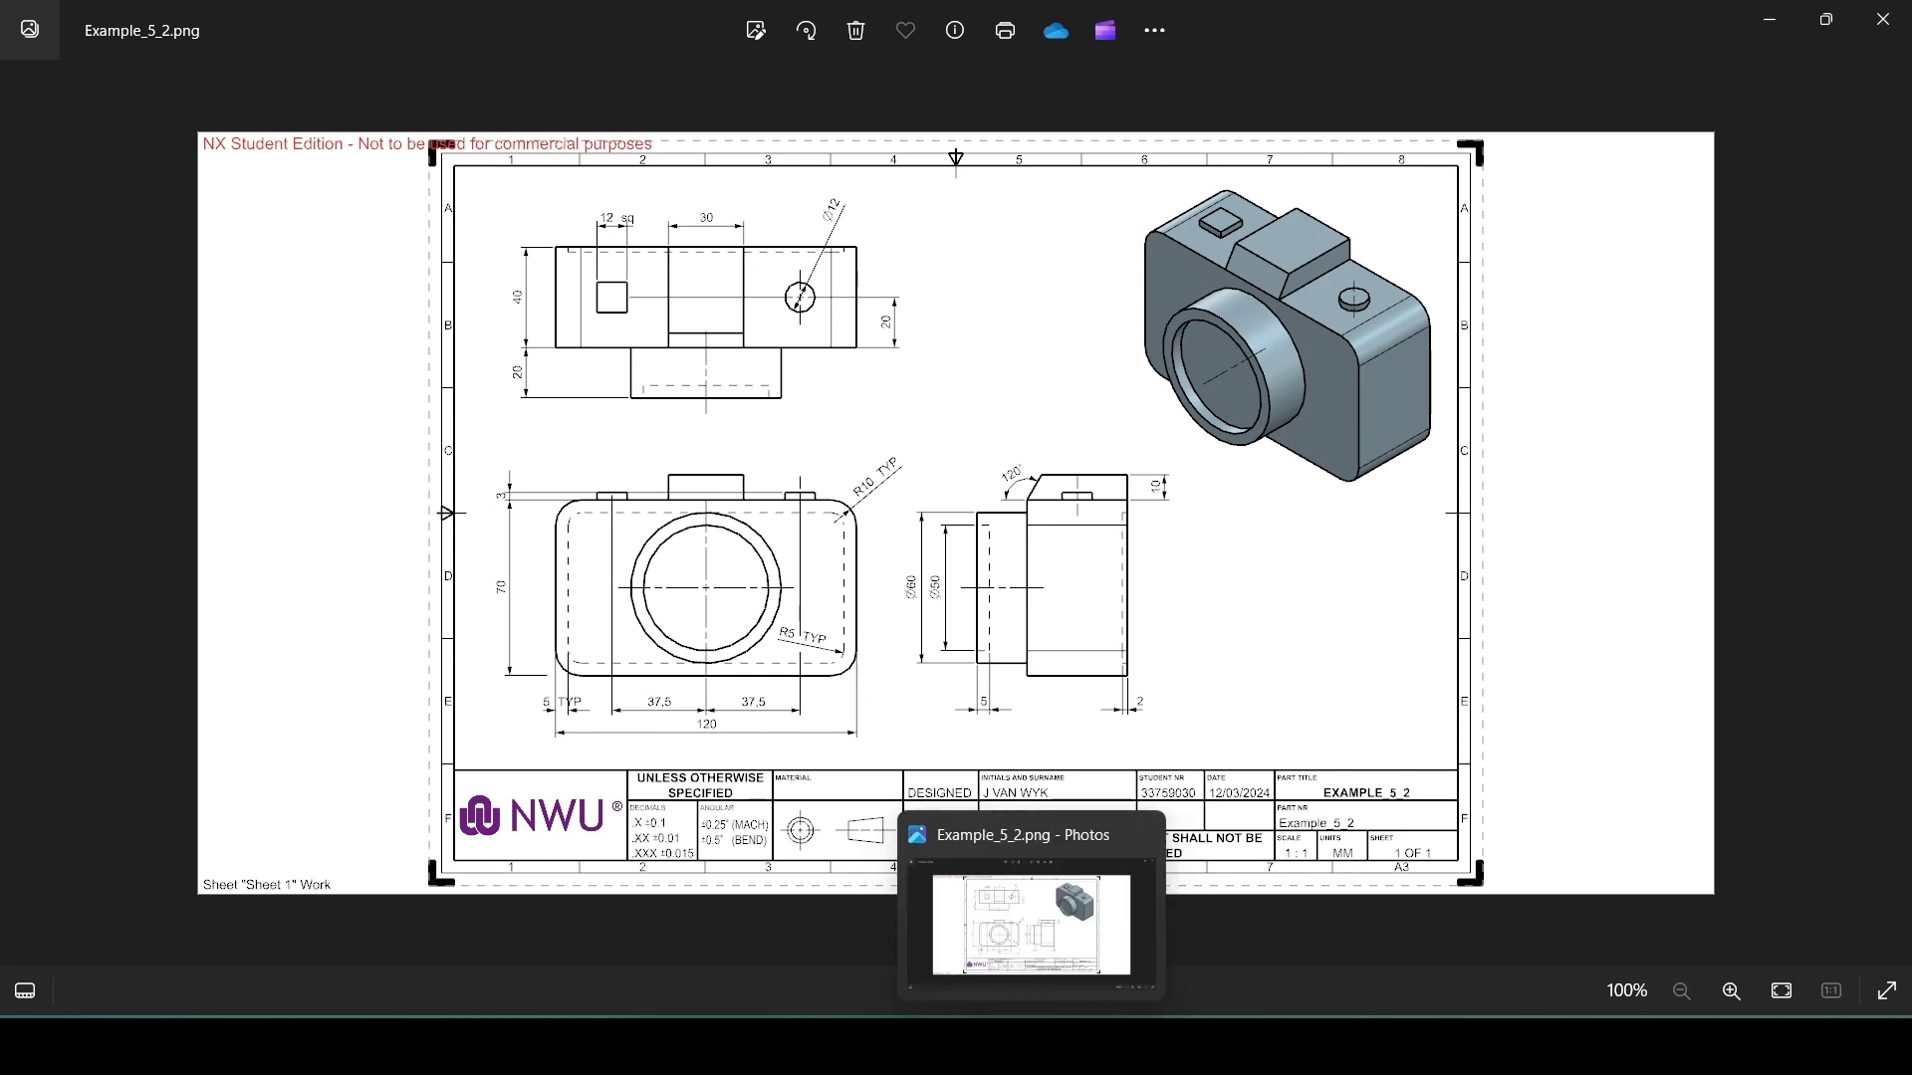
{"action": "left_click", "coordinate": [1031, 1045]}
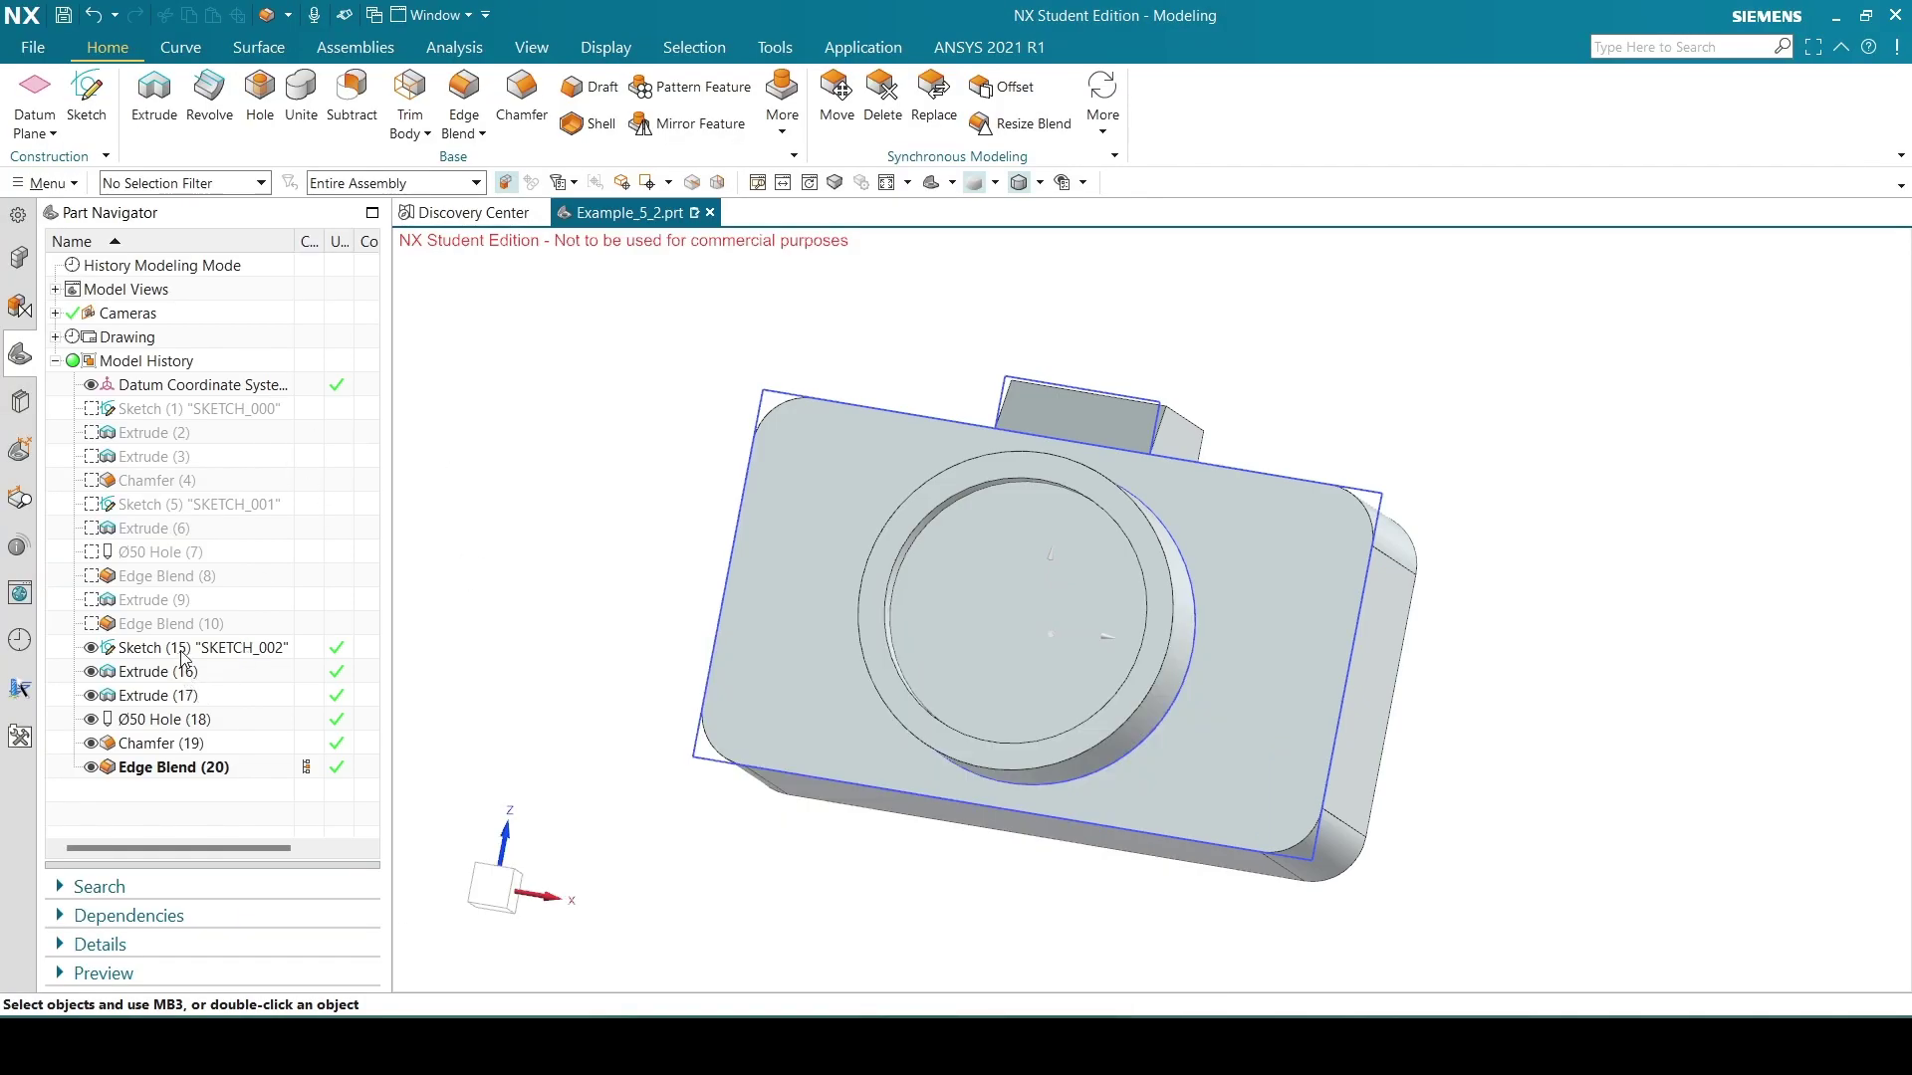
{"action": "double_click", "coordinate": [143, 653]}
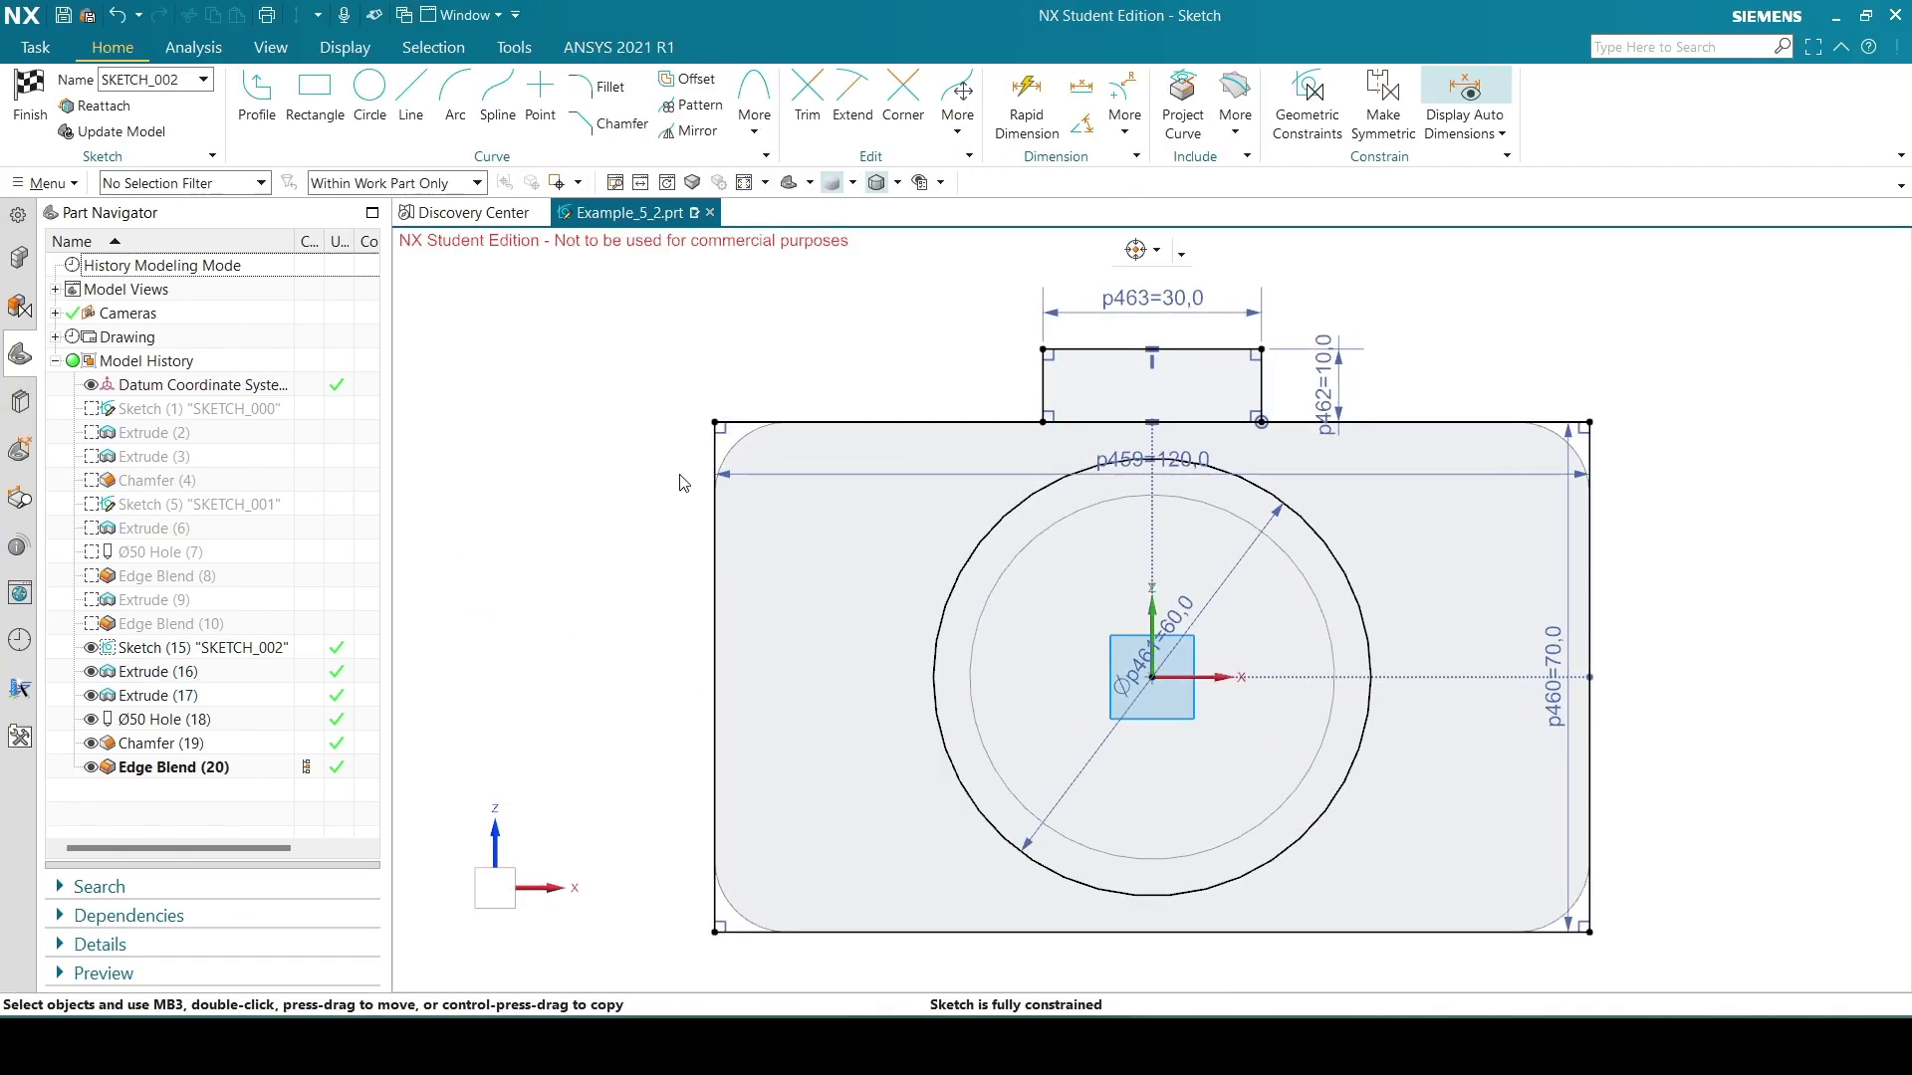
Offset the body rectangle 5 mm inward and finish the sketch without reviewing the dependent sections.
{"action": "left_click", "coordinate": [689, 79]}
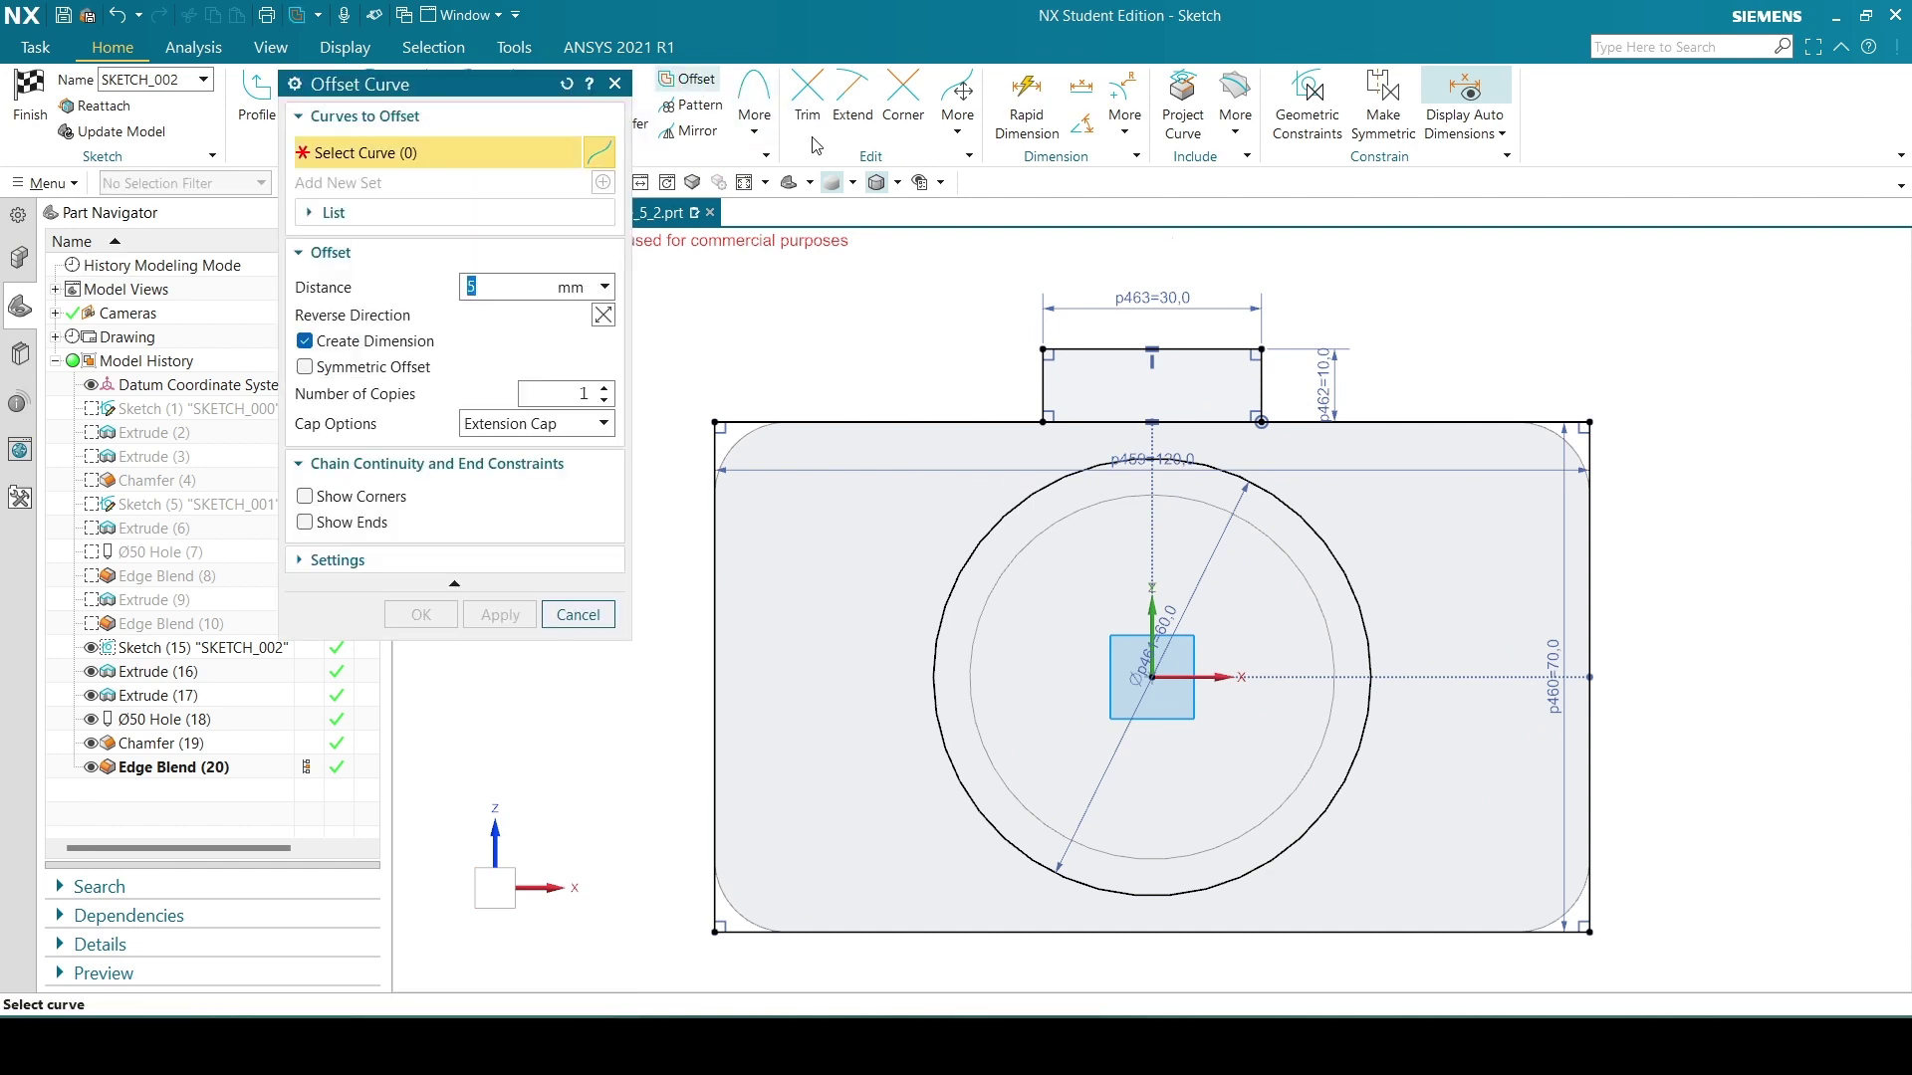
{"action": "left_click", "coordinate": [763, 422]}
{"action": "key", "text": "alt+Tab"}
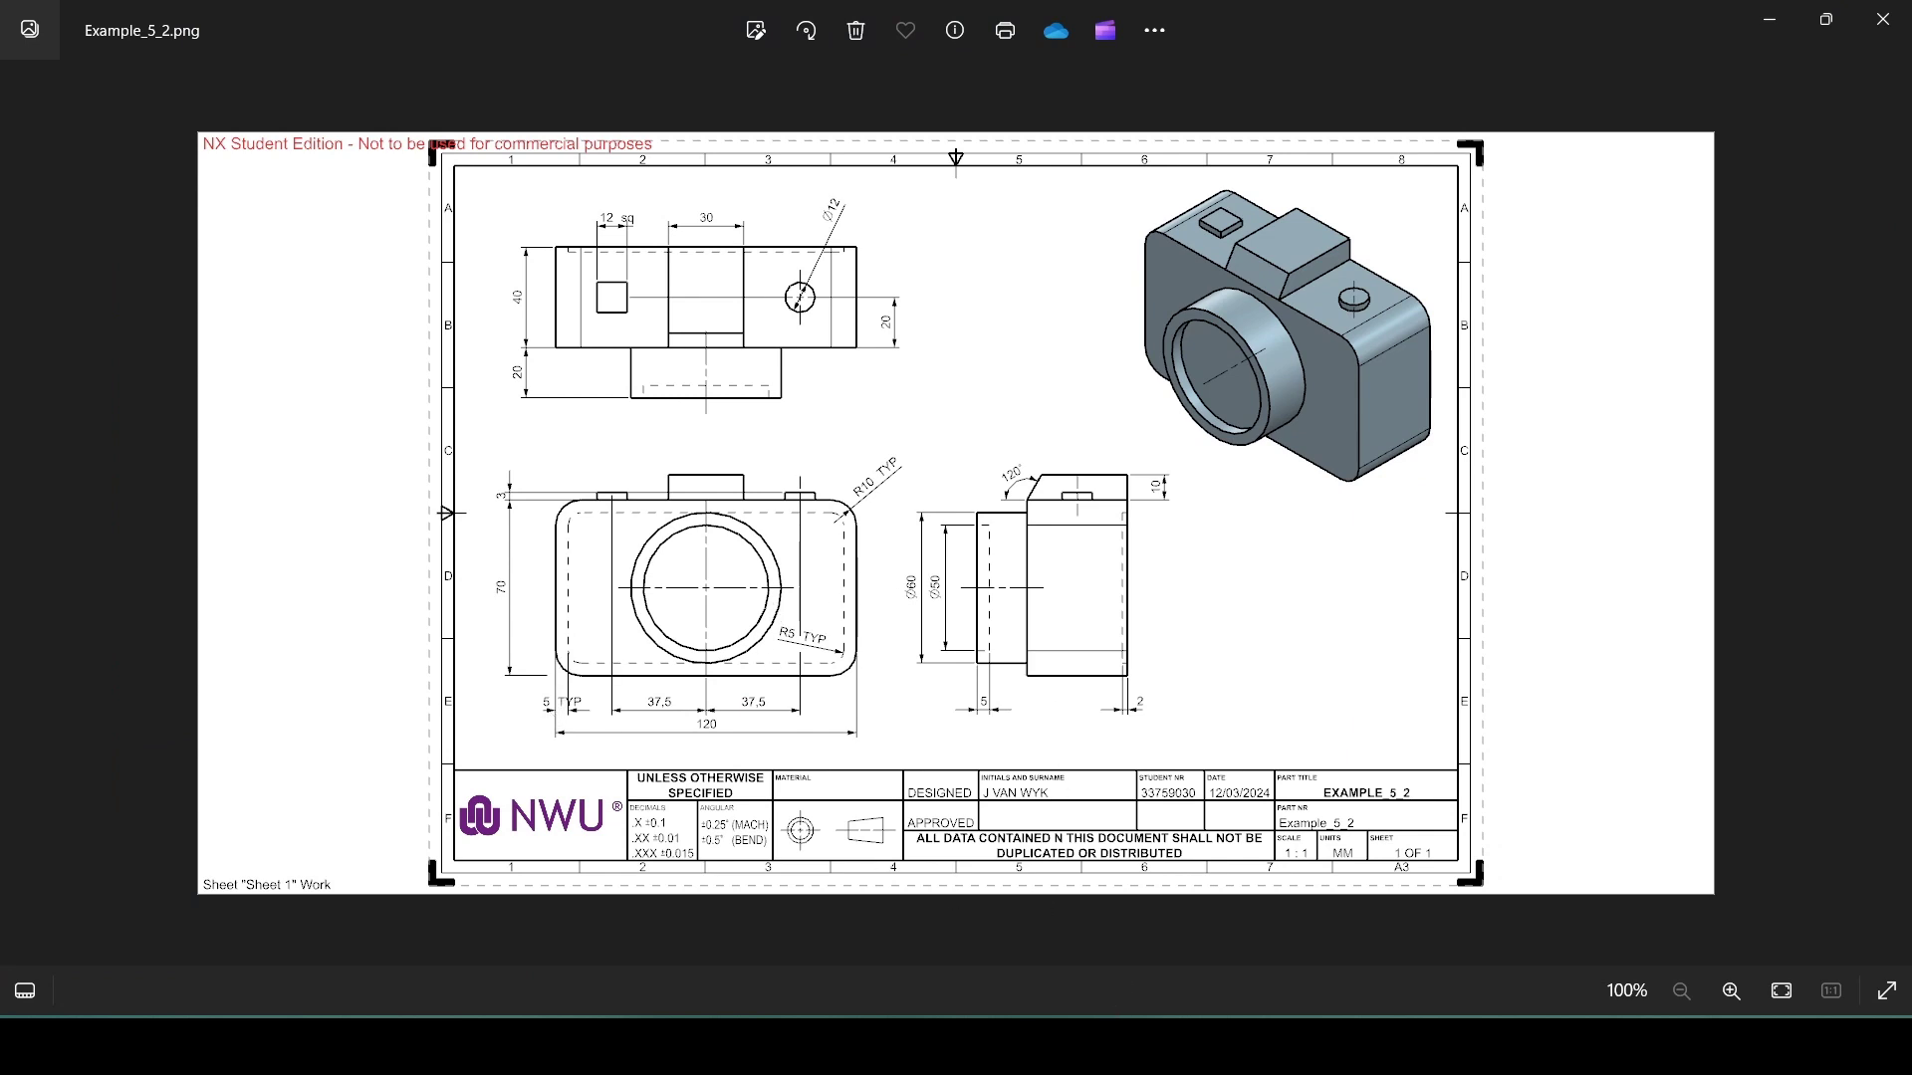
{"action": "key", "text": "alt+Tab"}
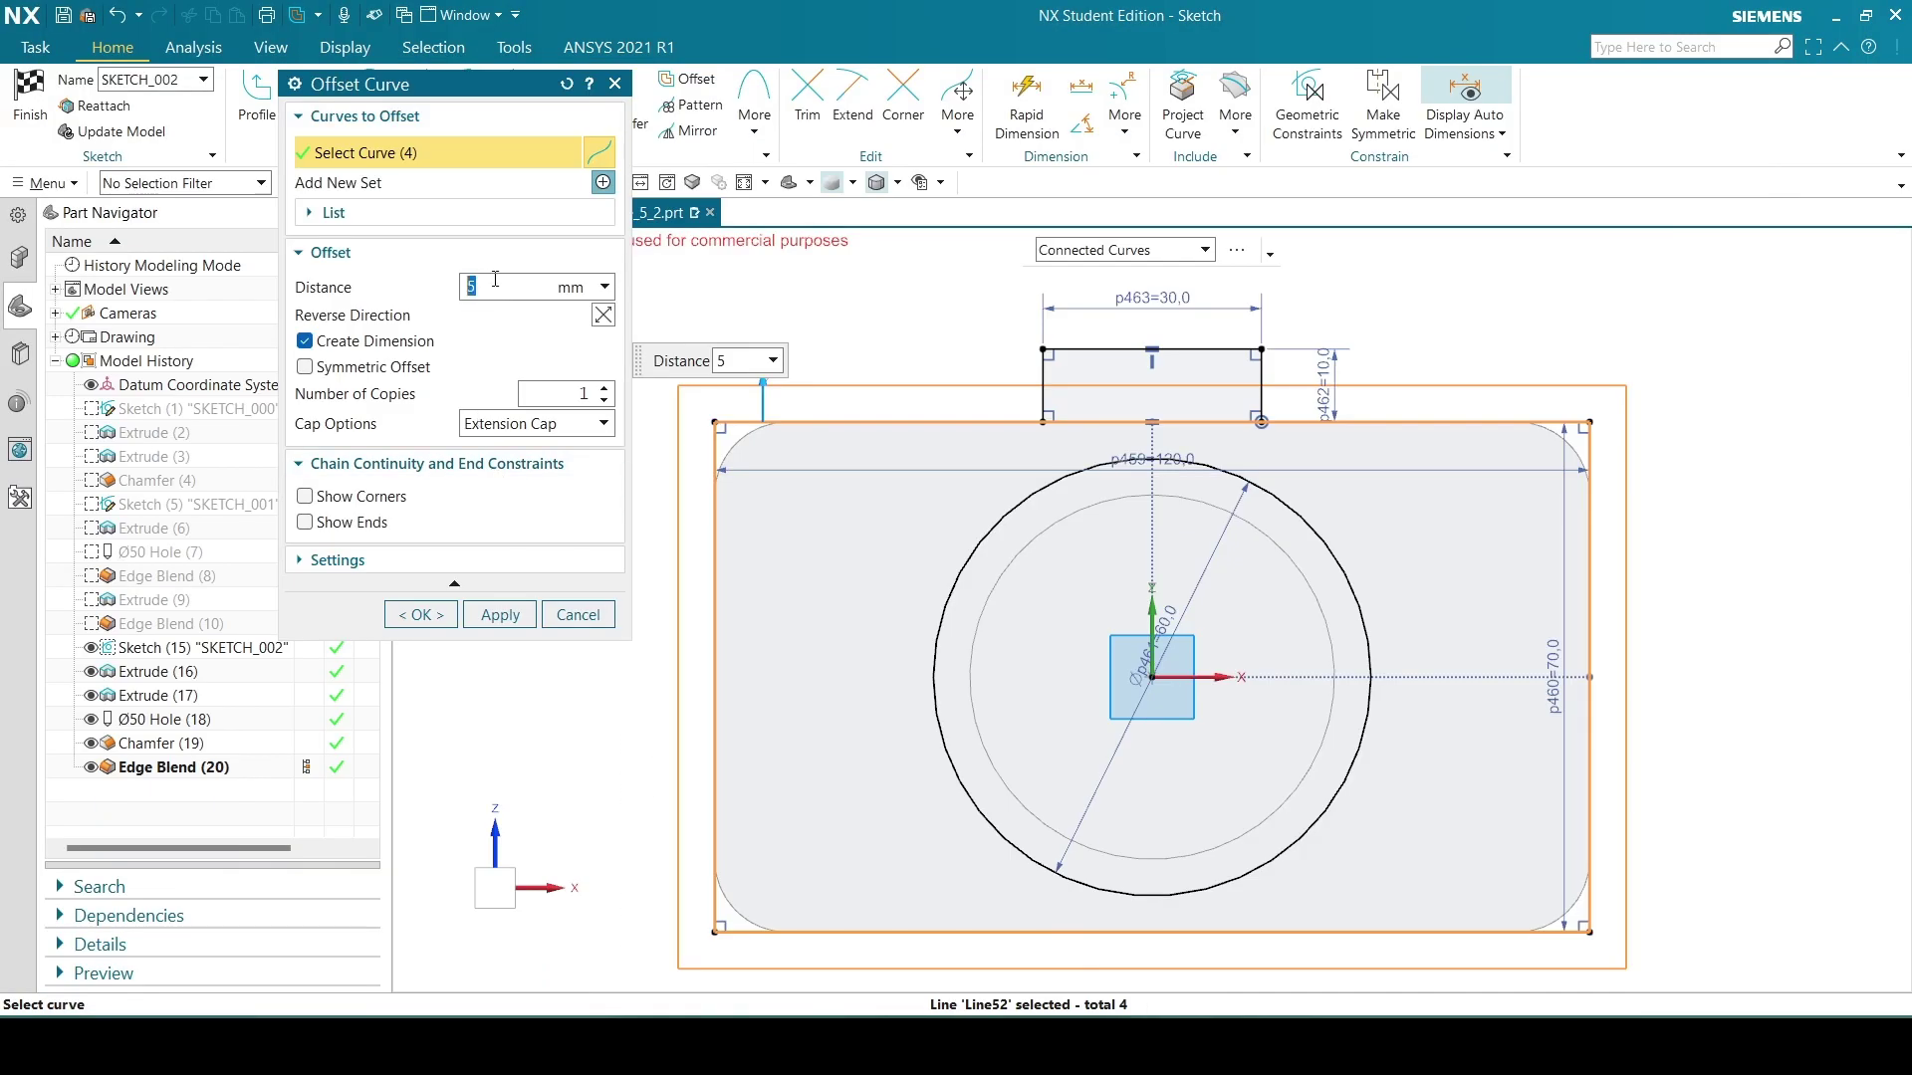
{"action": "left_click", "coordinate": [603, 314]}
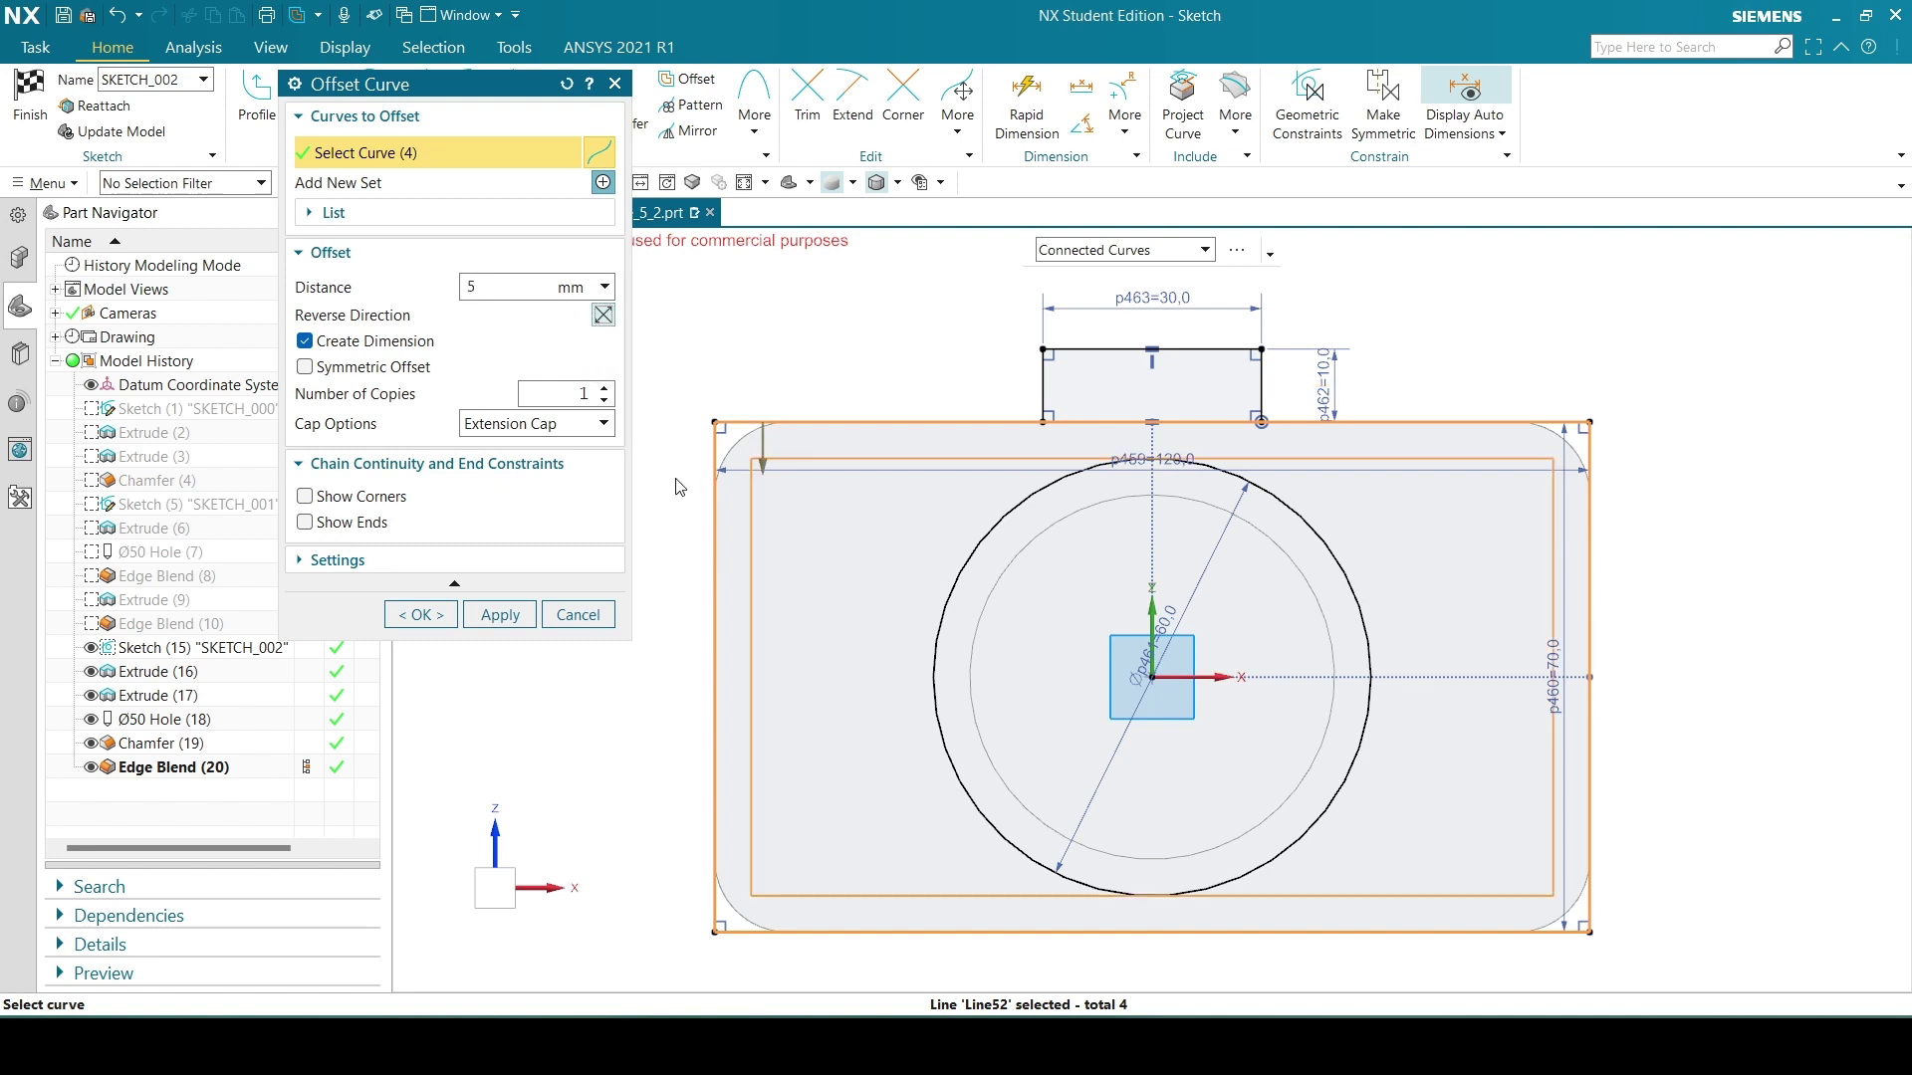
{"action": "left_click", "coordinate": [503, 612]}
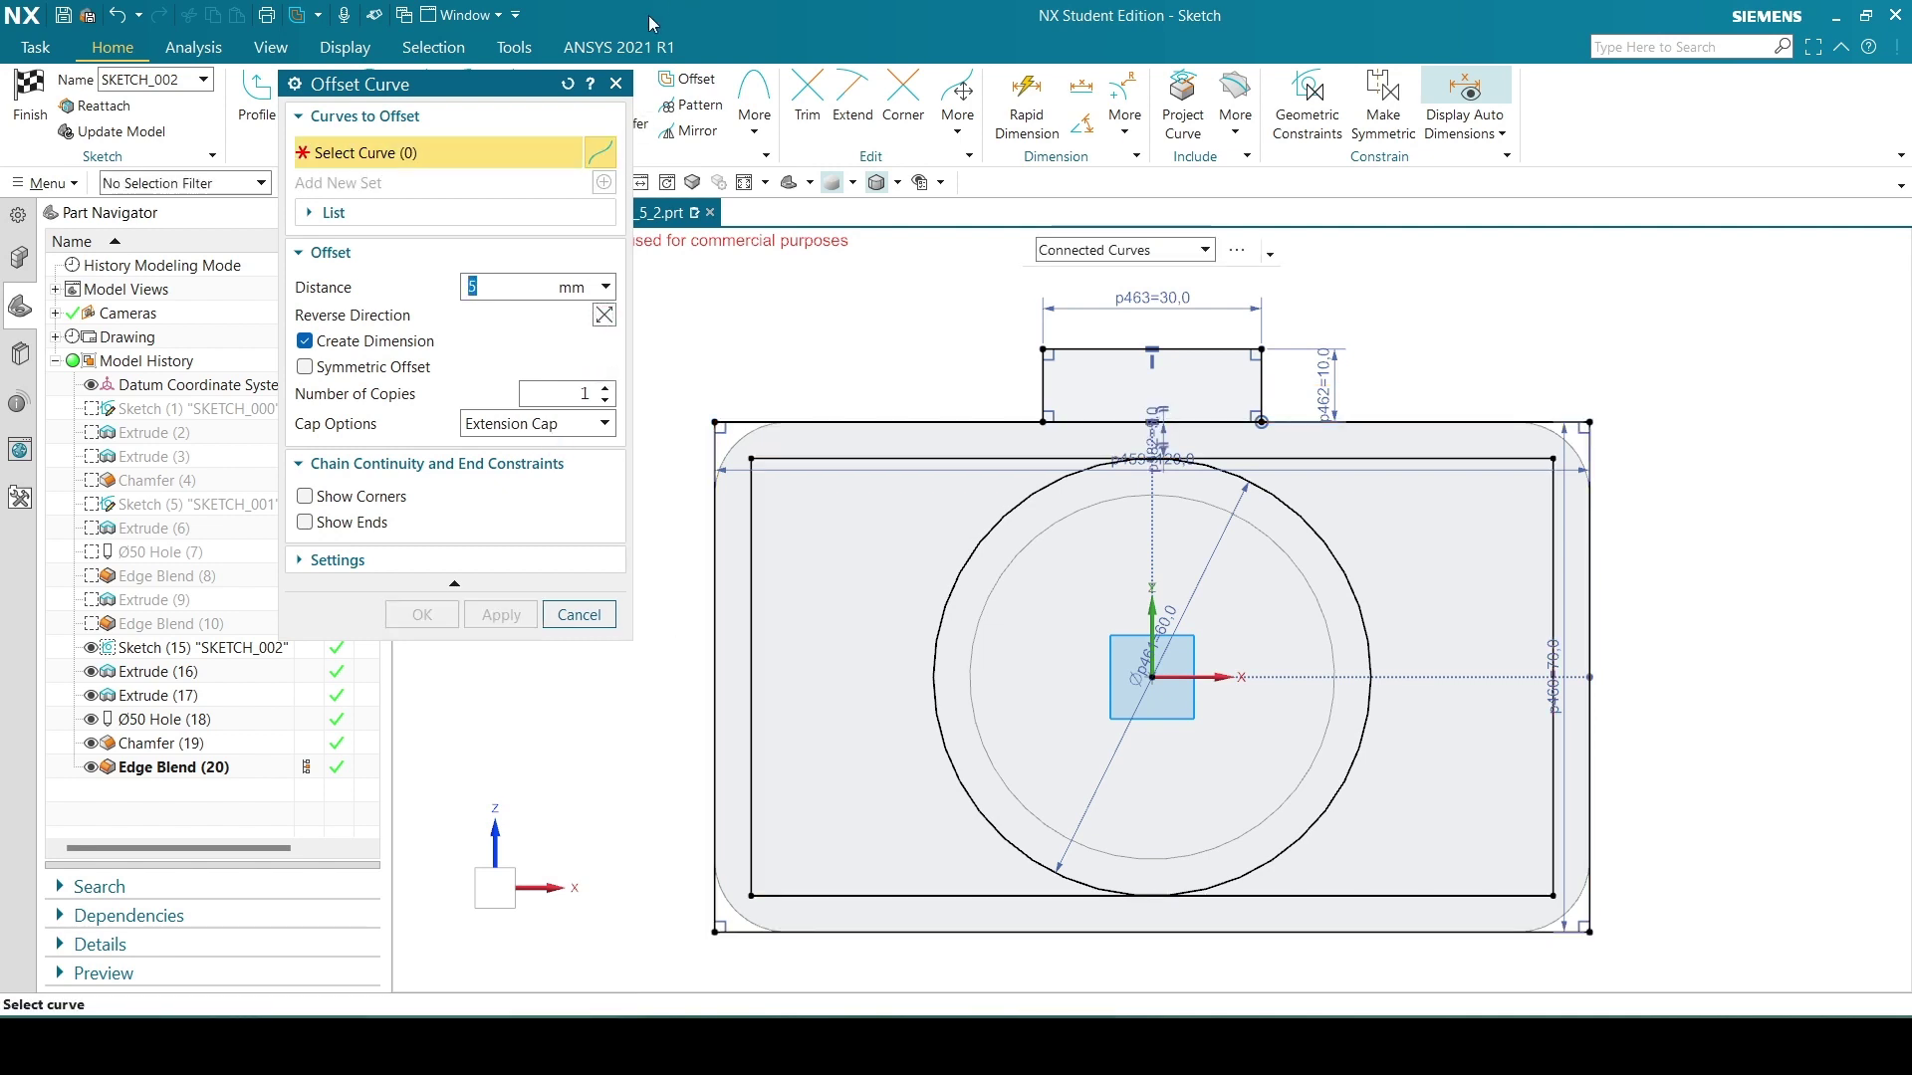
{"action": "left_click", "coordinate": [616, 84]}
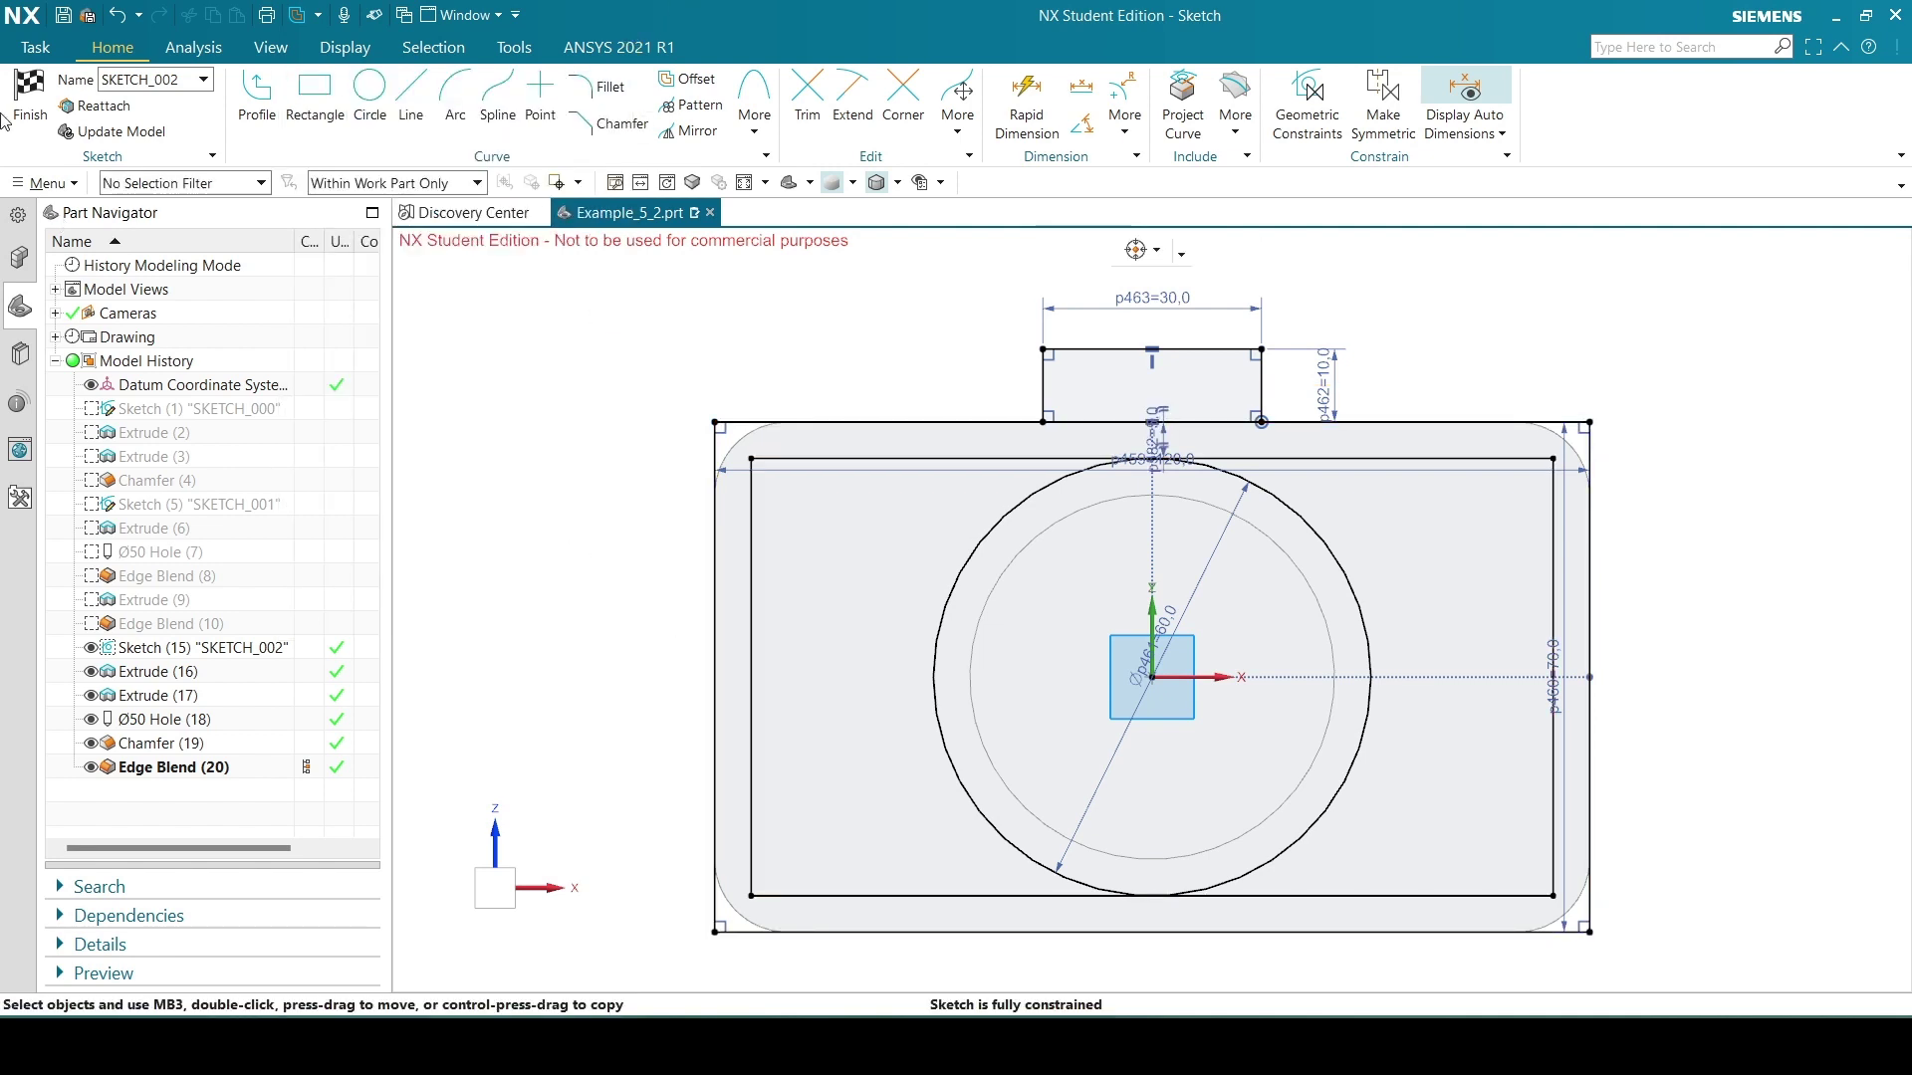
{"action": "left_click", "coordinate": [30, 98]}
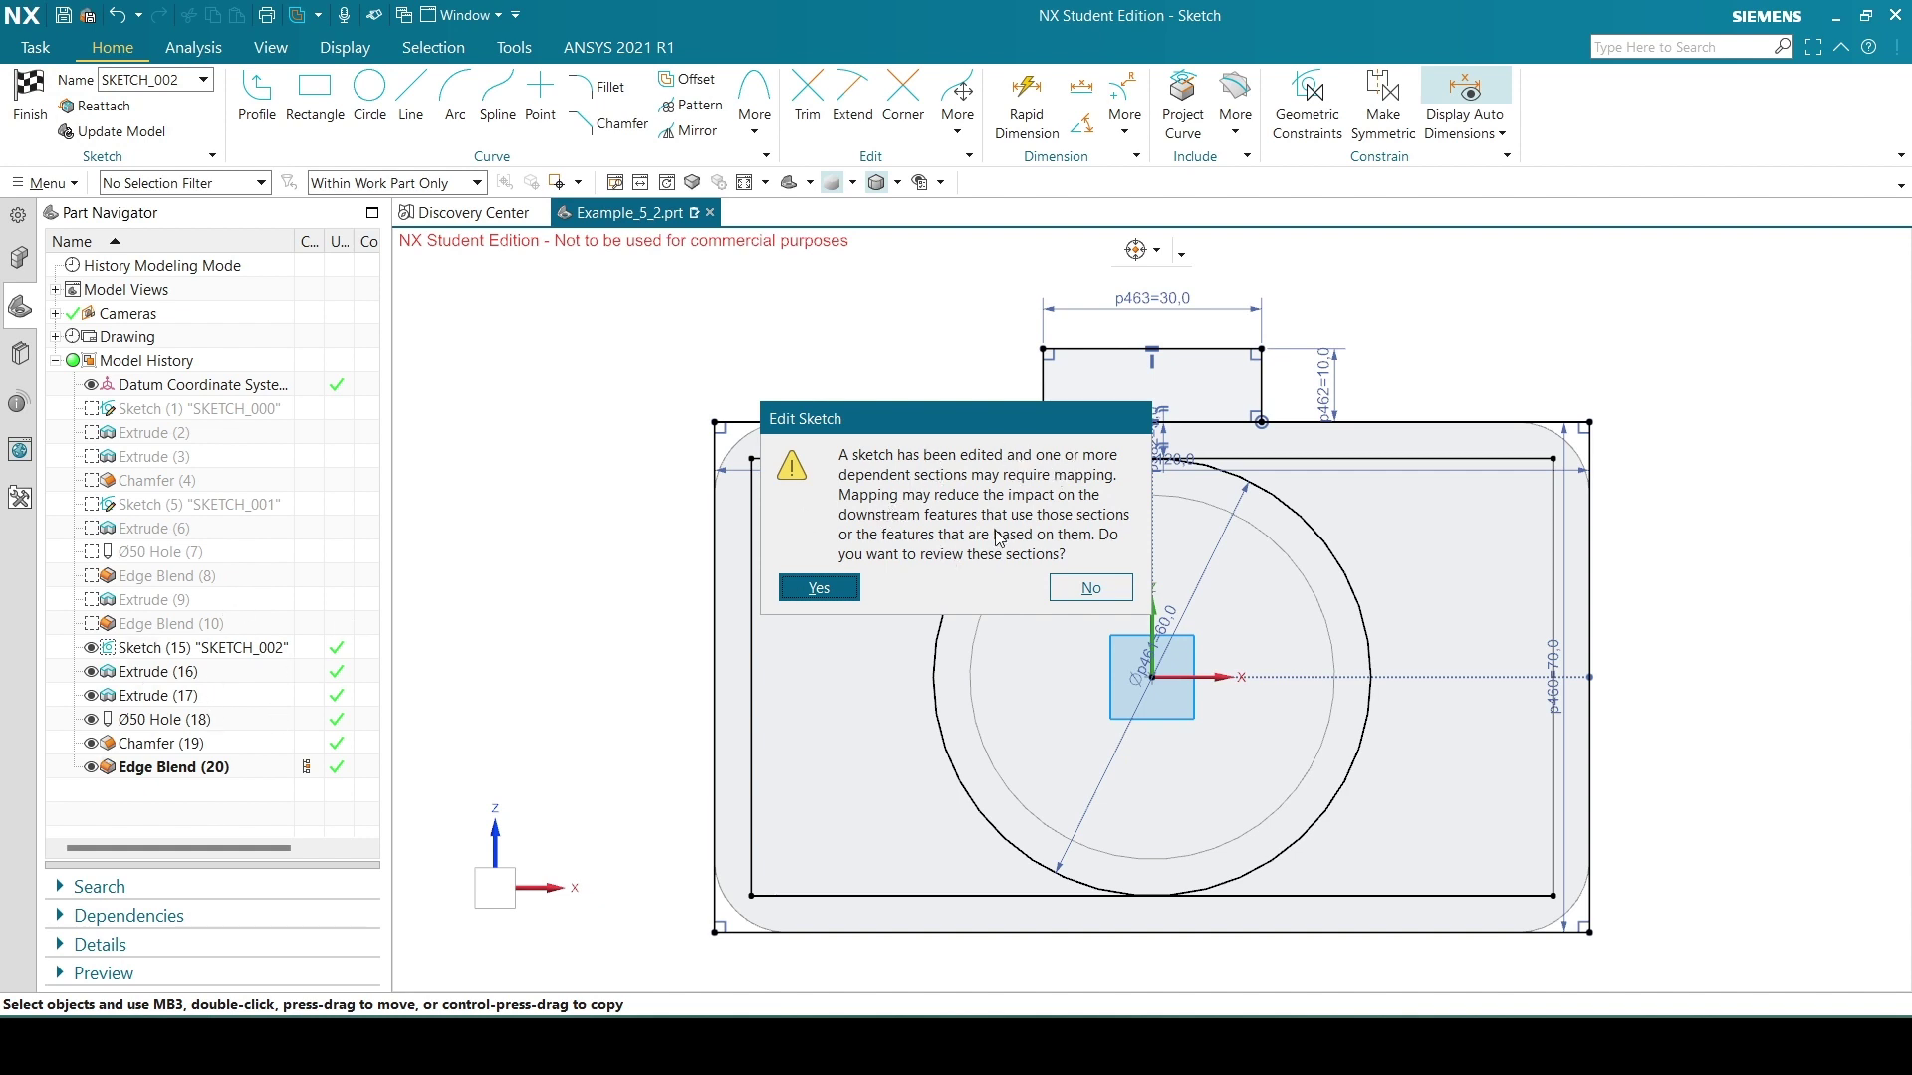
{"action": "left_click", "coordinate": [1086, 589]}
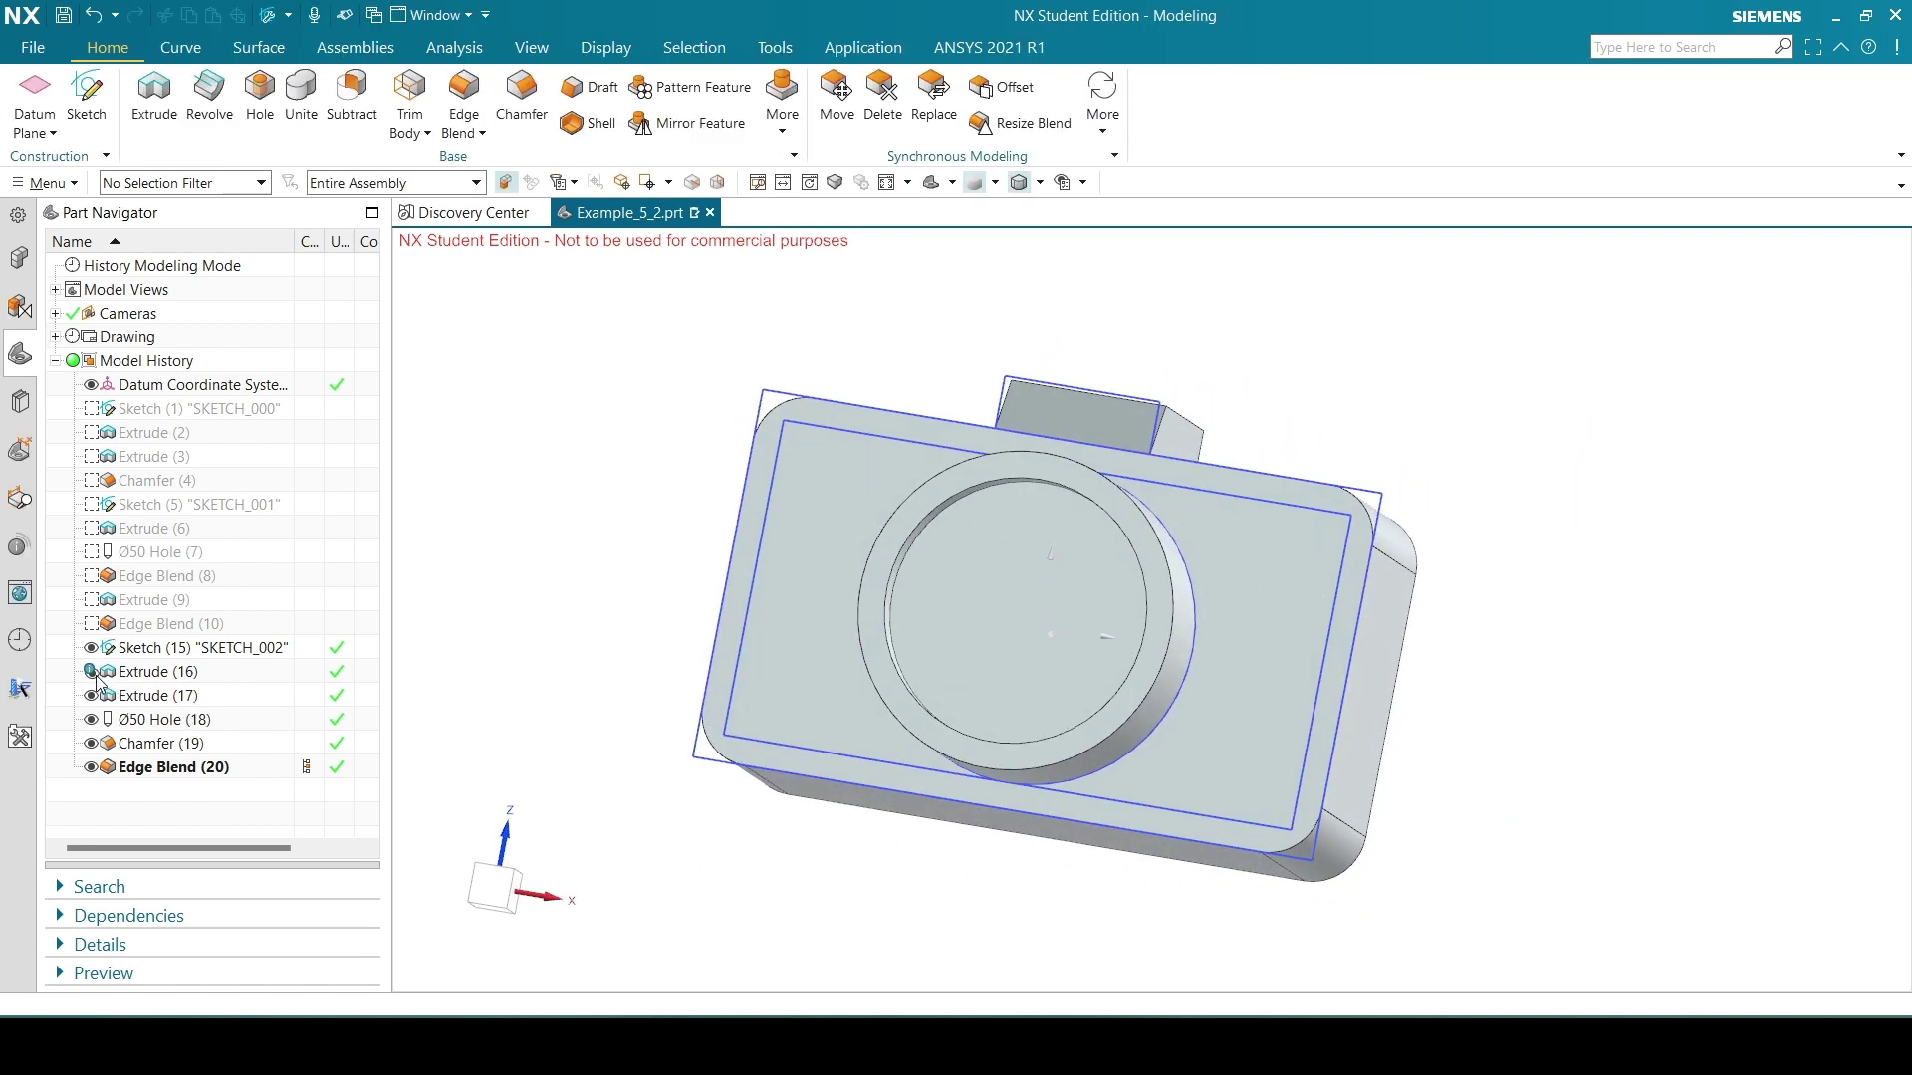
Edit Extrude (16) to add the regions inside the offset rectangle on both sides of the lens circle to its section.
{"action": "mouse_move", "coordinate": [96, 680]}
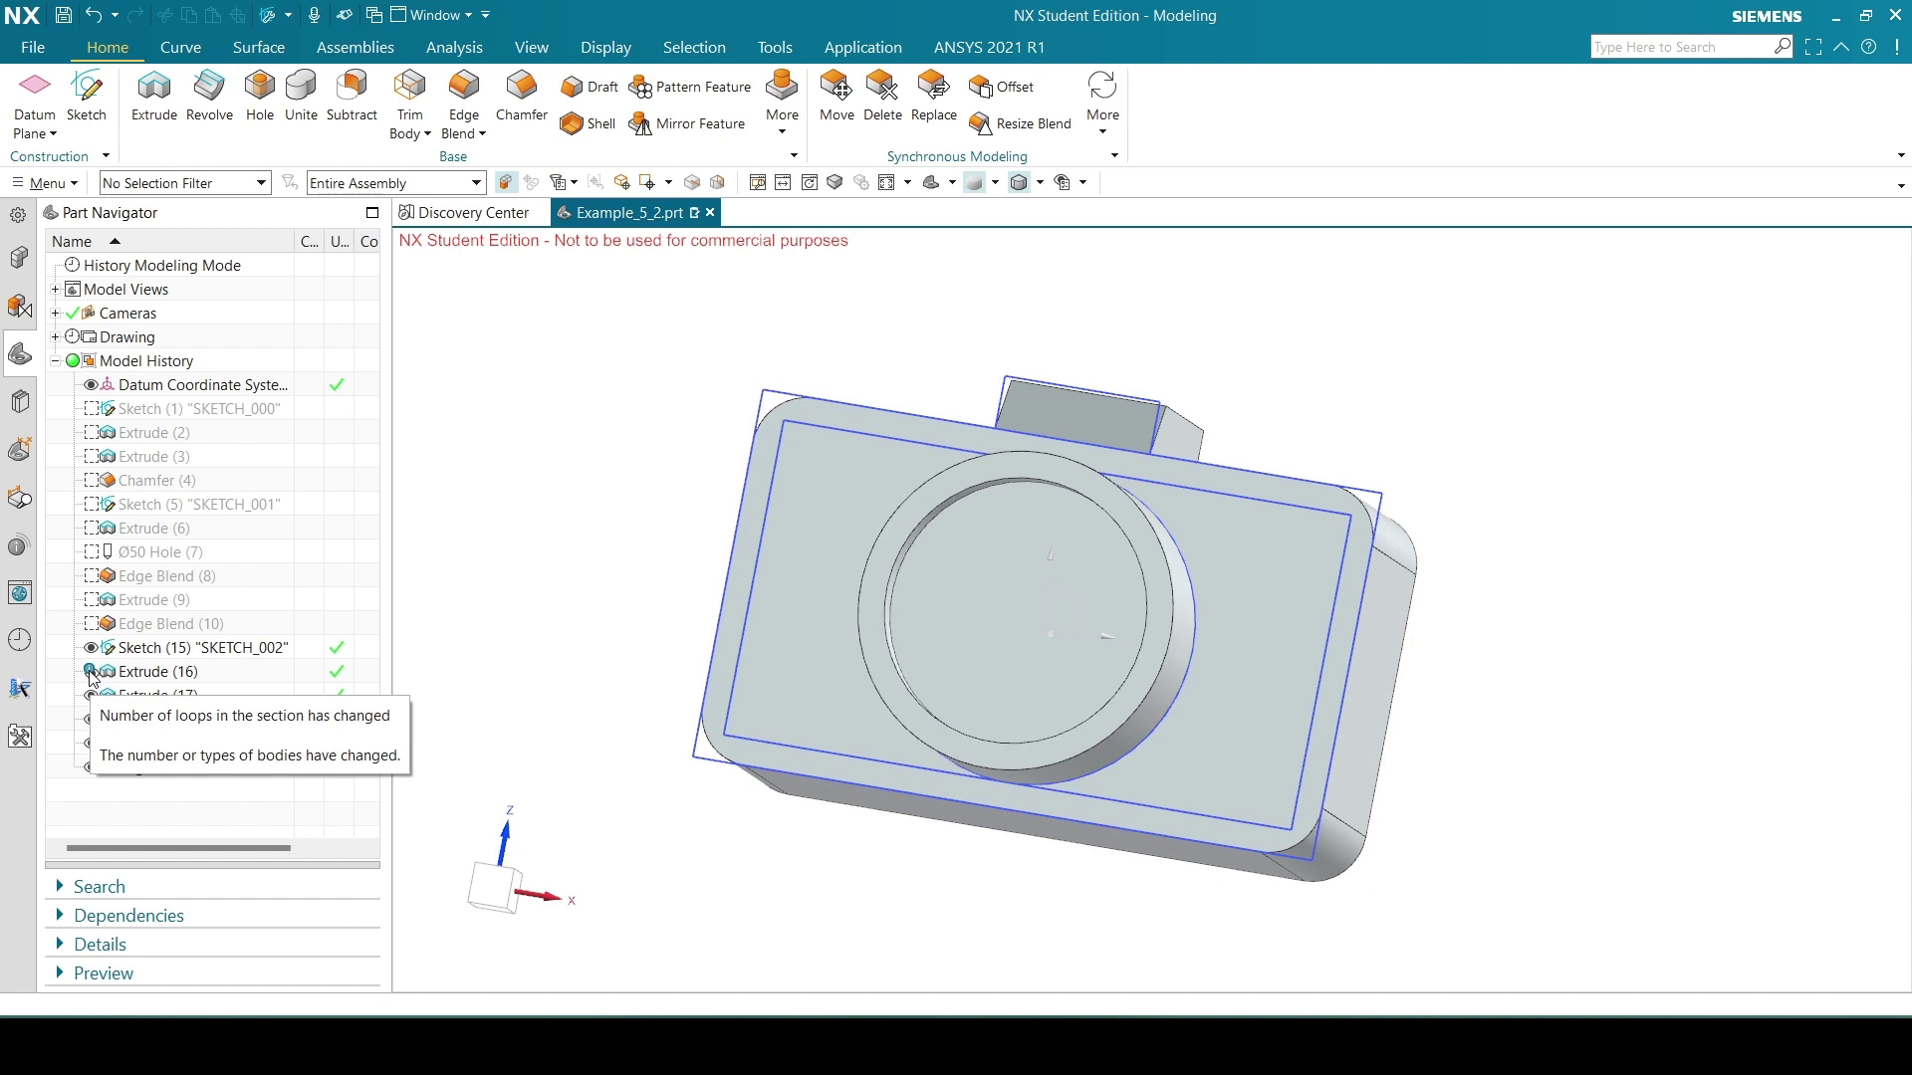
{"action": "double_click", "coordinate": [119, 672]}
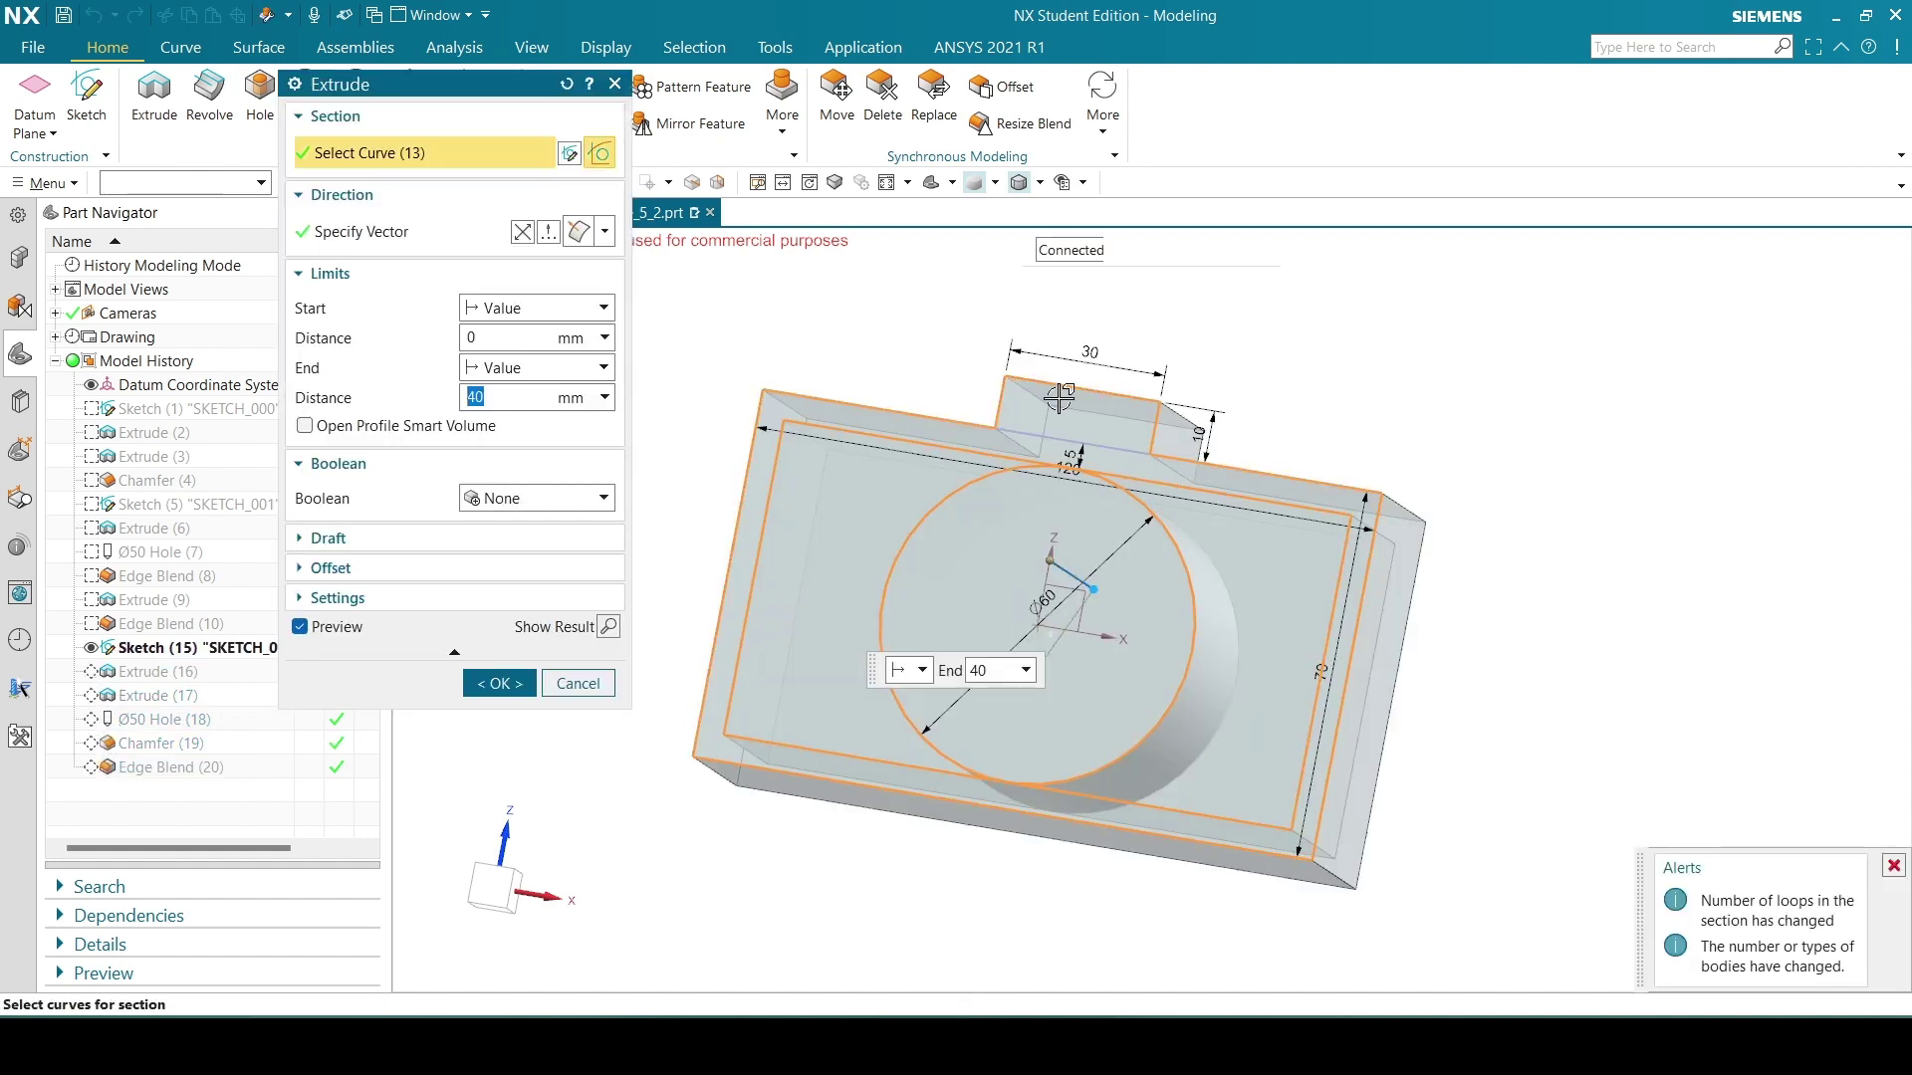
{"action": "middle_click_drag", "start_coordinate": [1429, 370], "coordinate": [1091, 566]}
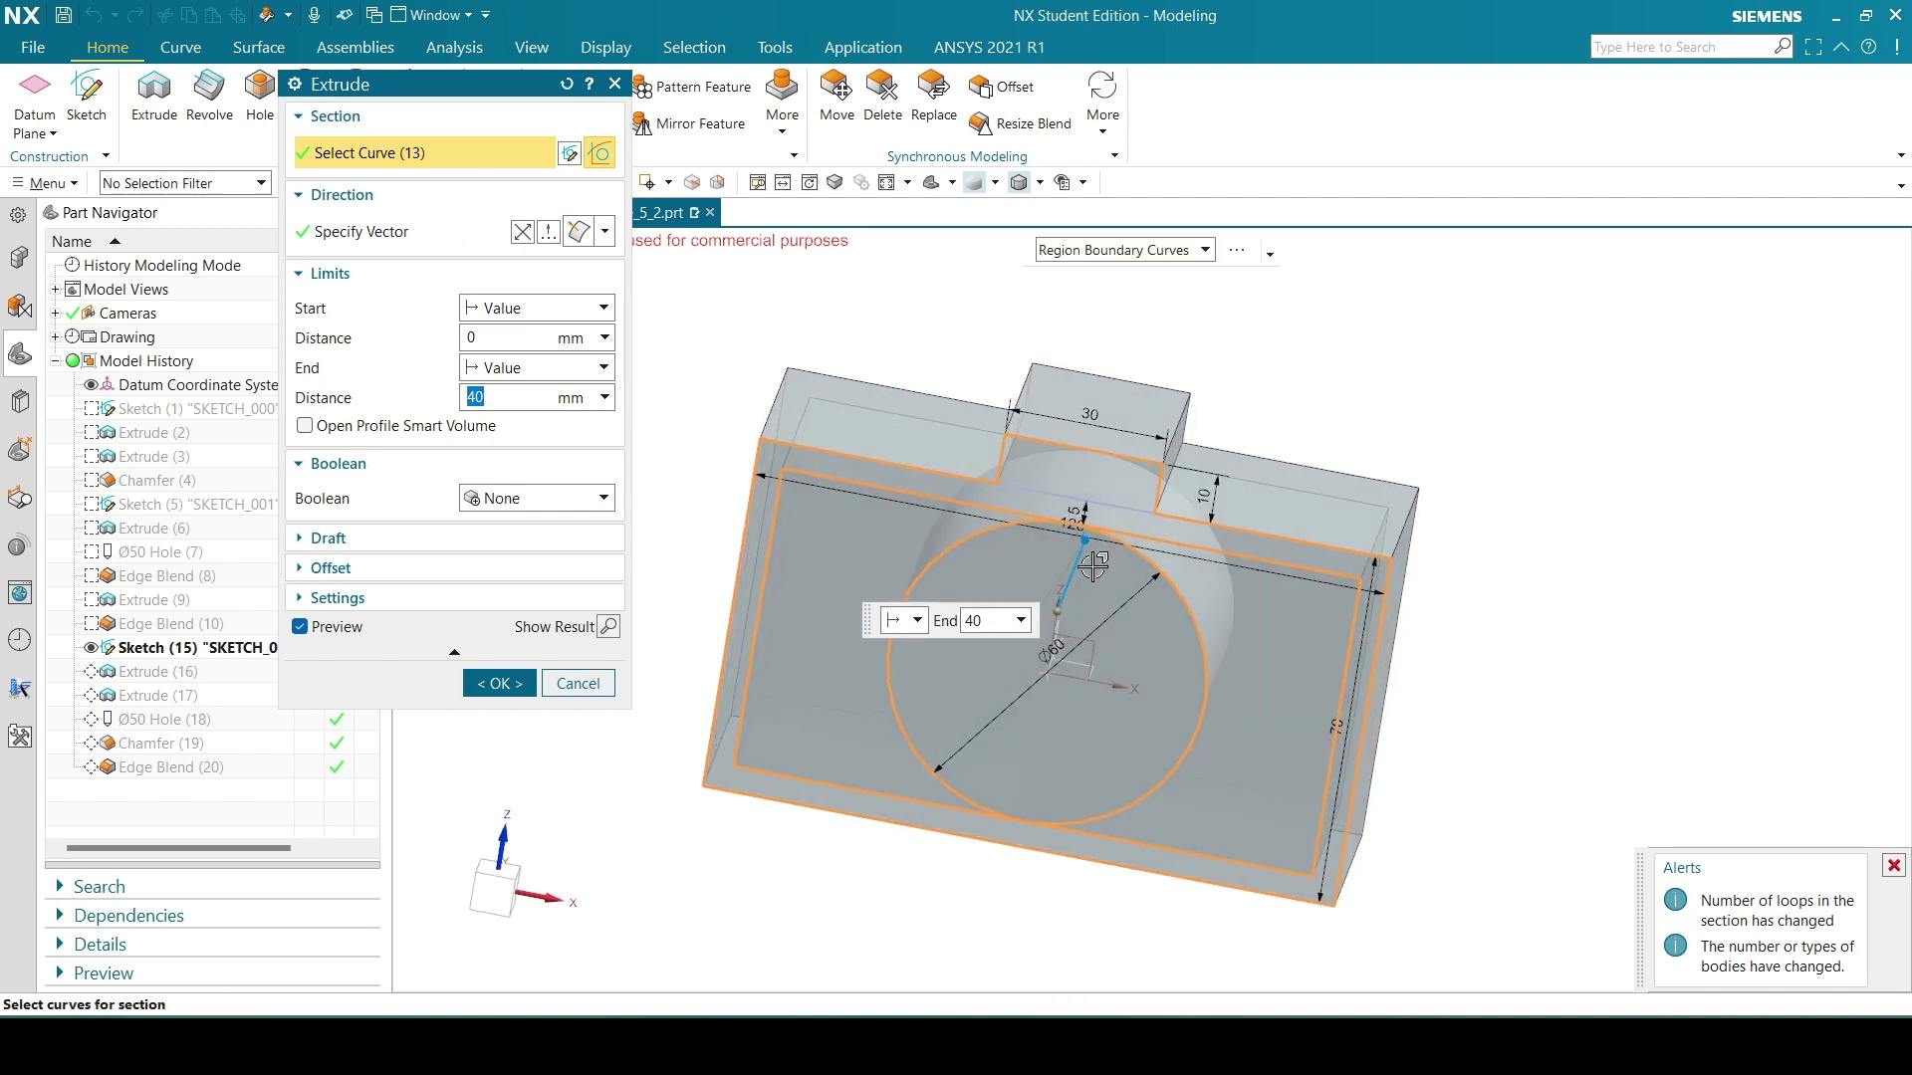
{"action": "left_click", "coordinate": [832, 518]}
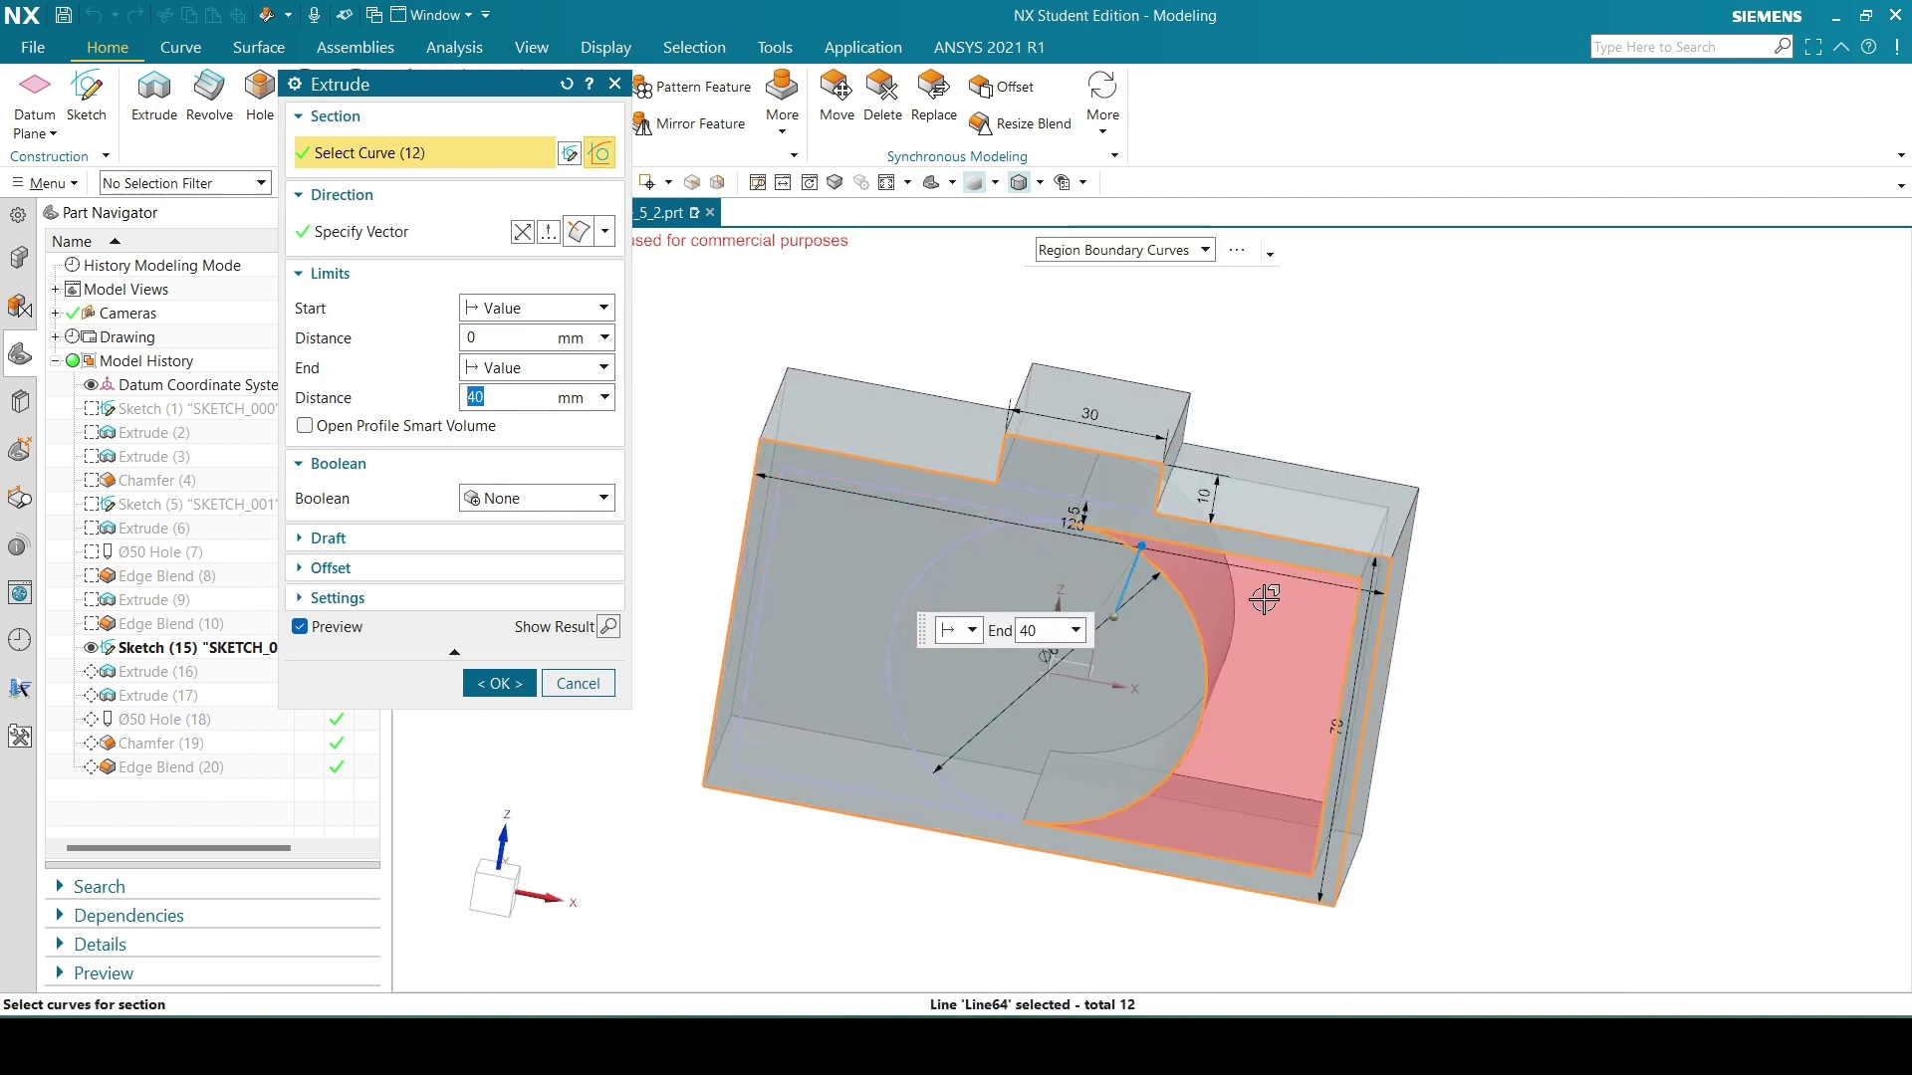
{"action": "left_click", "coordinate": [1280, 607]}
{"action": "left_click", "coordinate": [502, 686]}
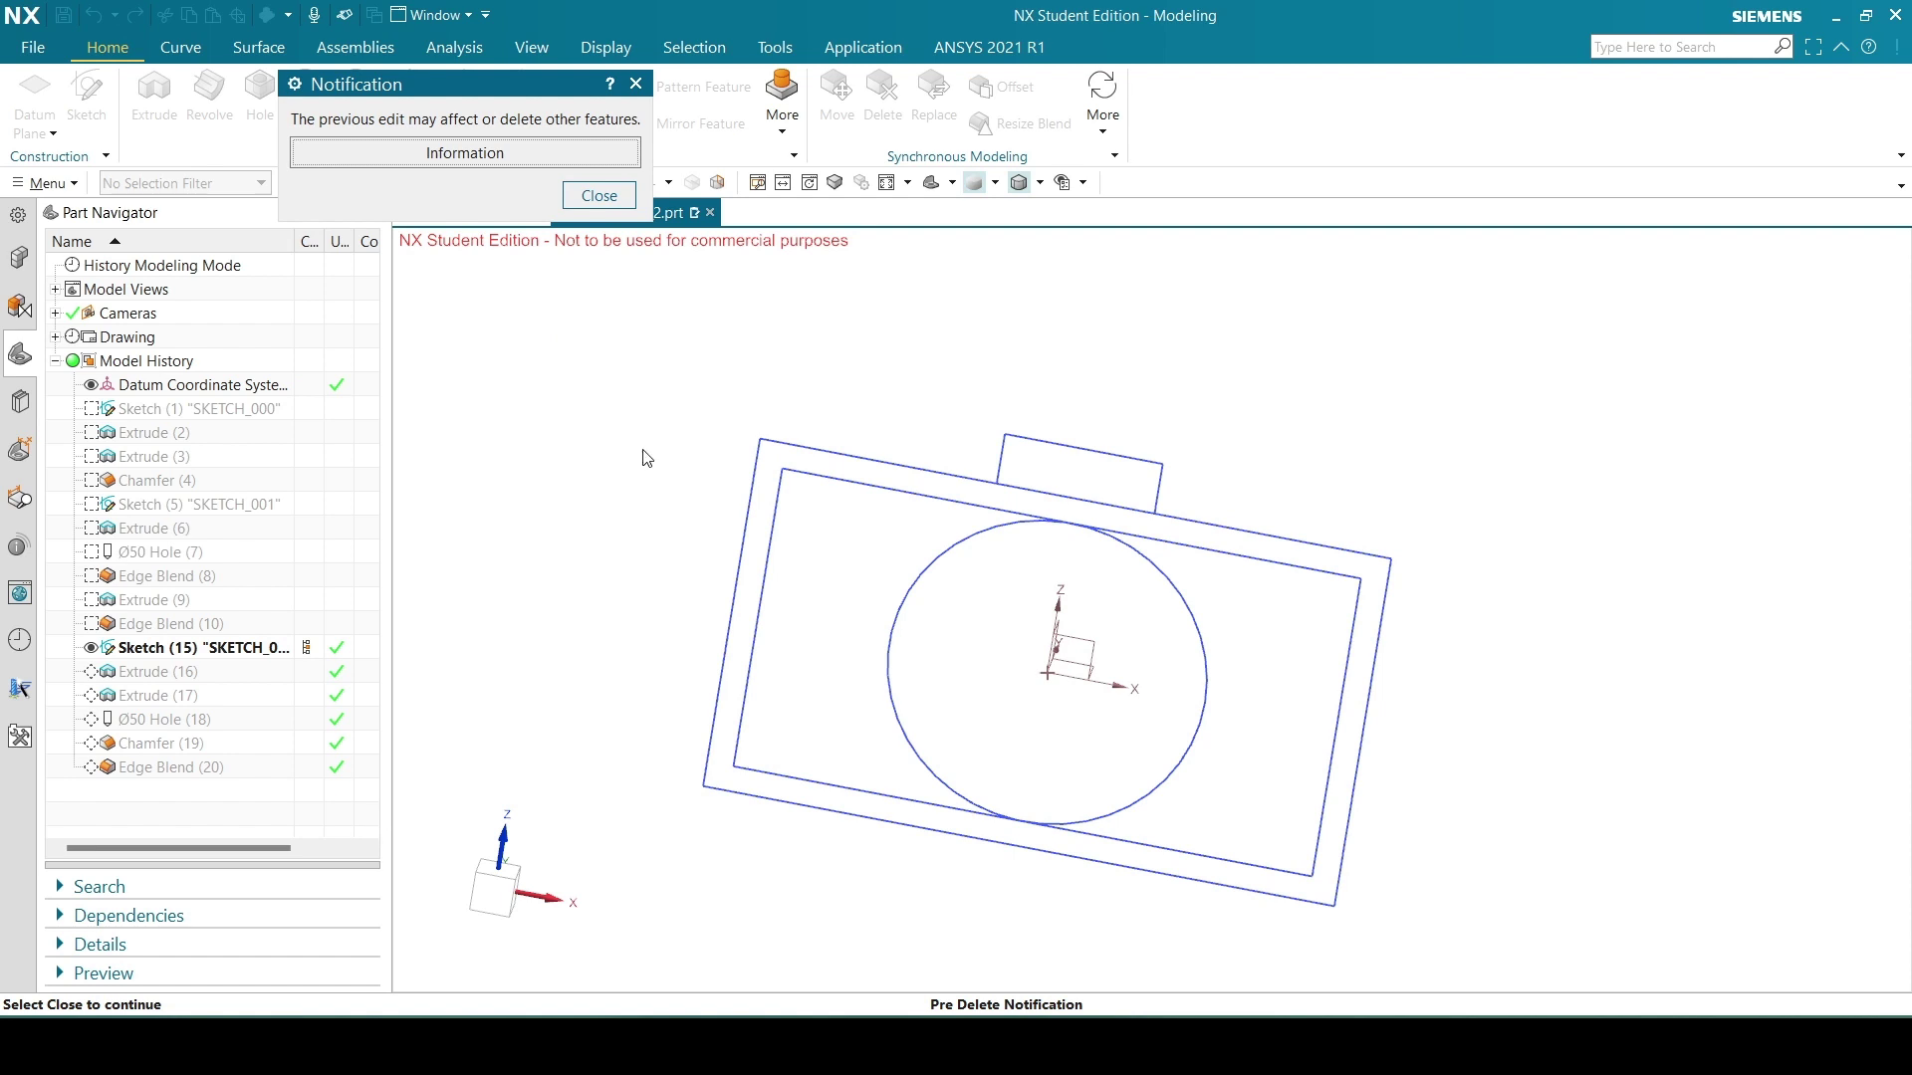
{"action": "left_click", "coordinate": [625, 200]}
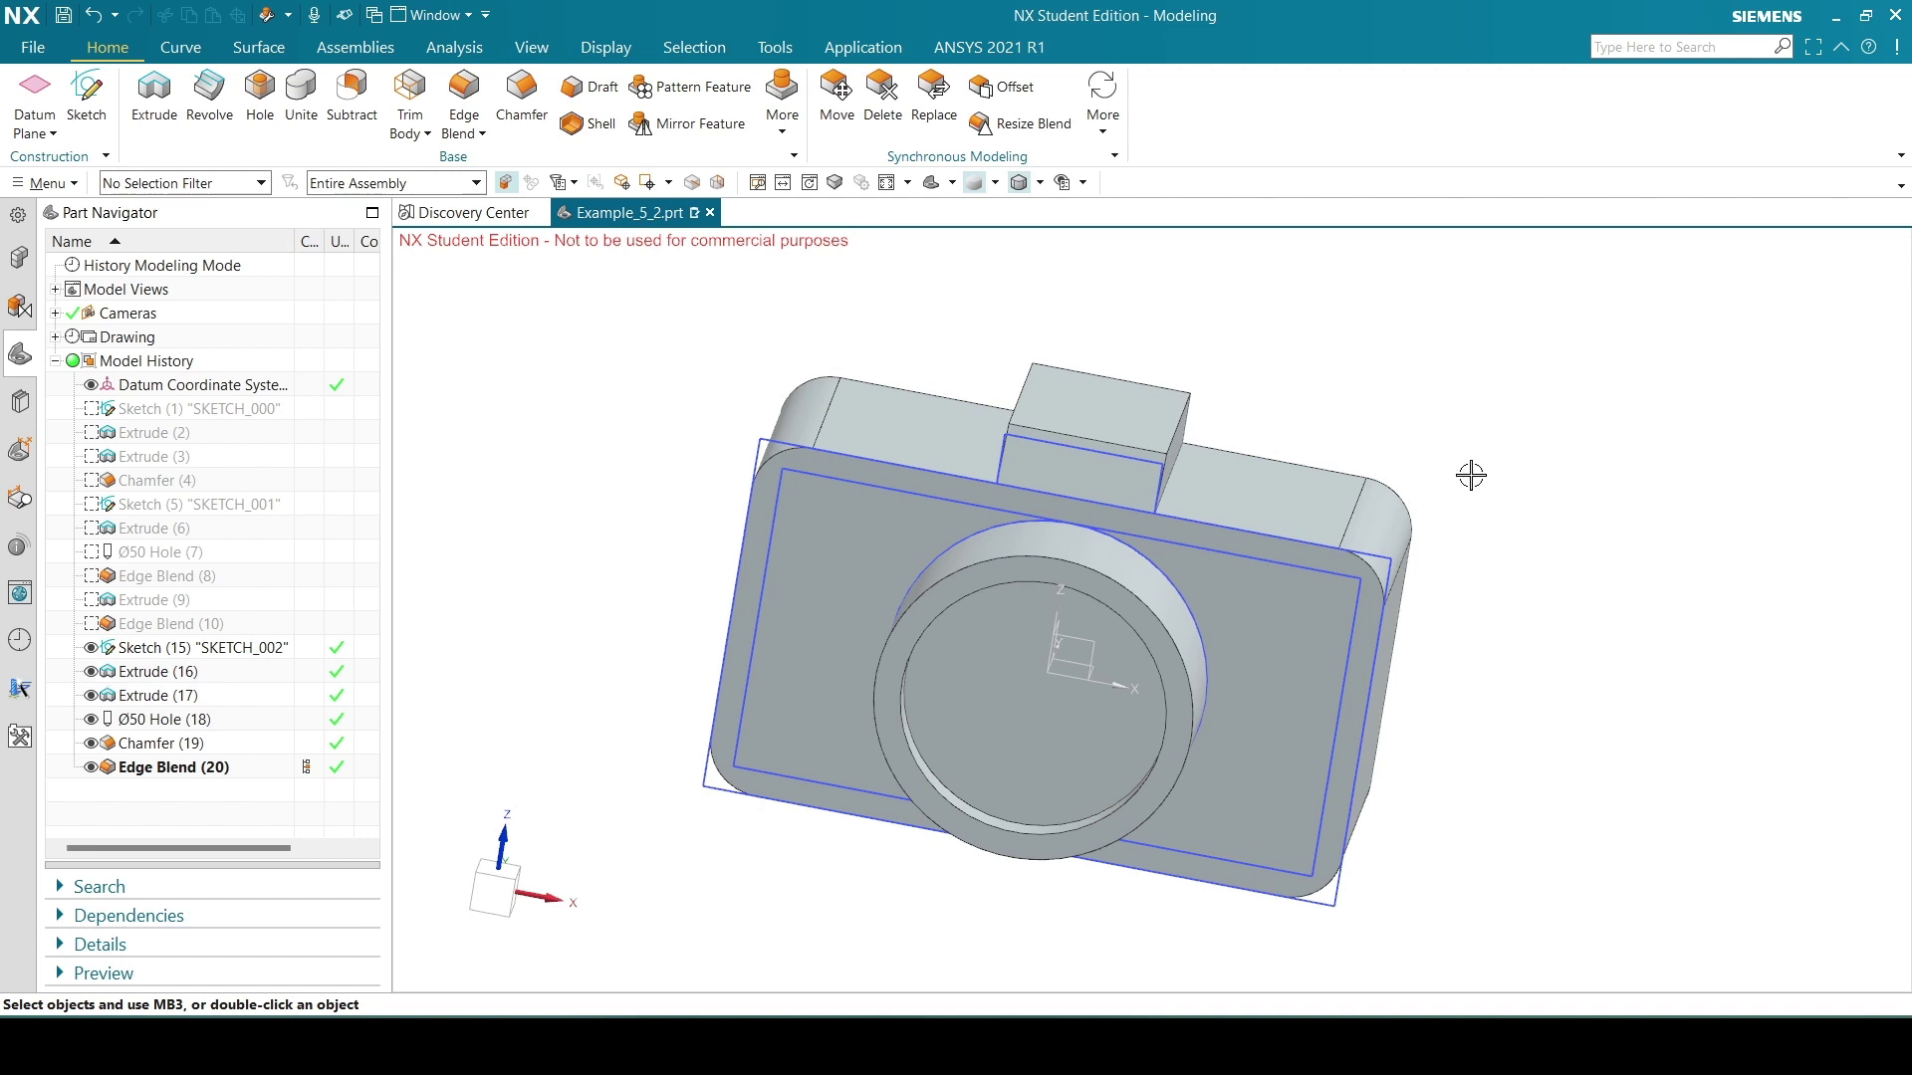
Start an Extrude and select the inner offset rectangle of SKETCH_002 as its section using the Connected Curves rule.
{"action": "middle_click_drag", "start_coordinate": [1468, 469], "coordinate": [1414, 469]}
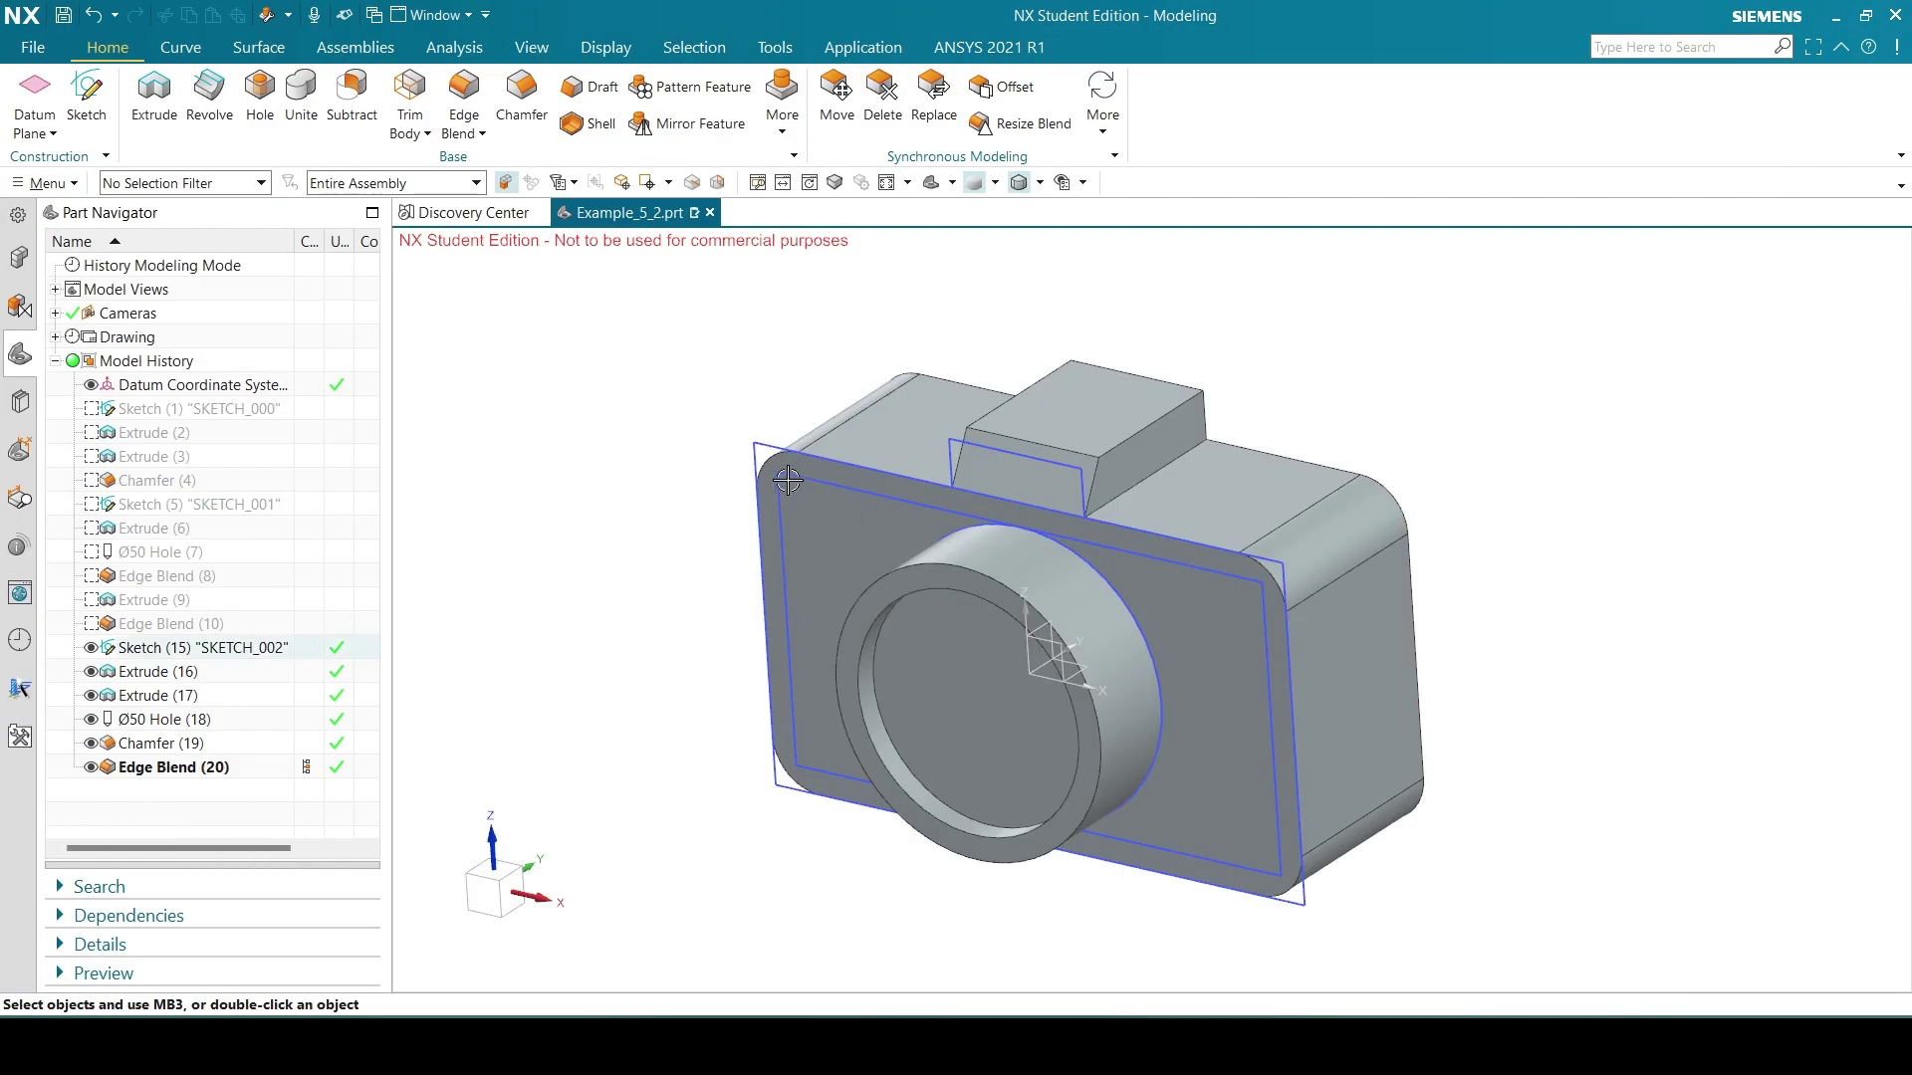
{"action": "middle_click_drag", "start_coordinate": [1566, 584], "coordinate": [1603, 510]}
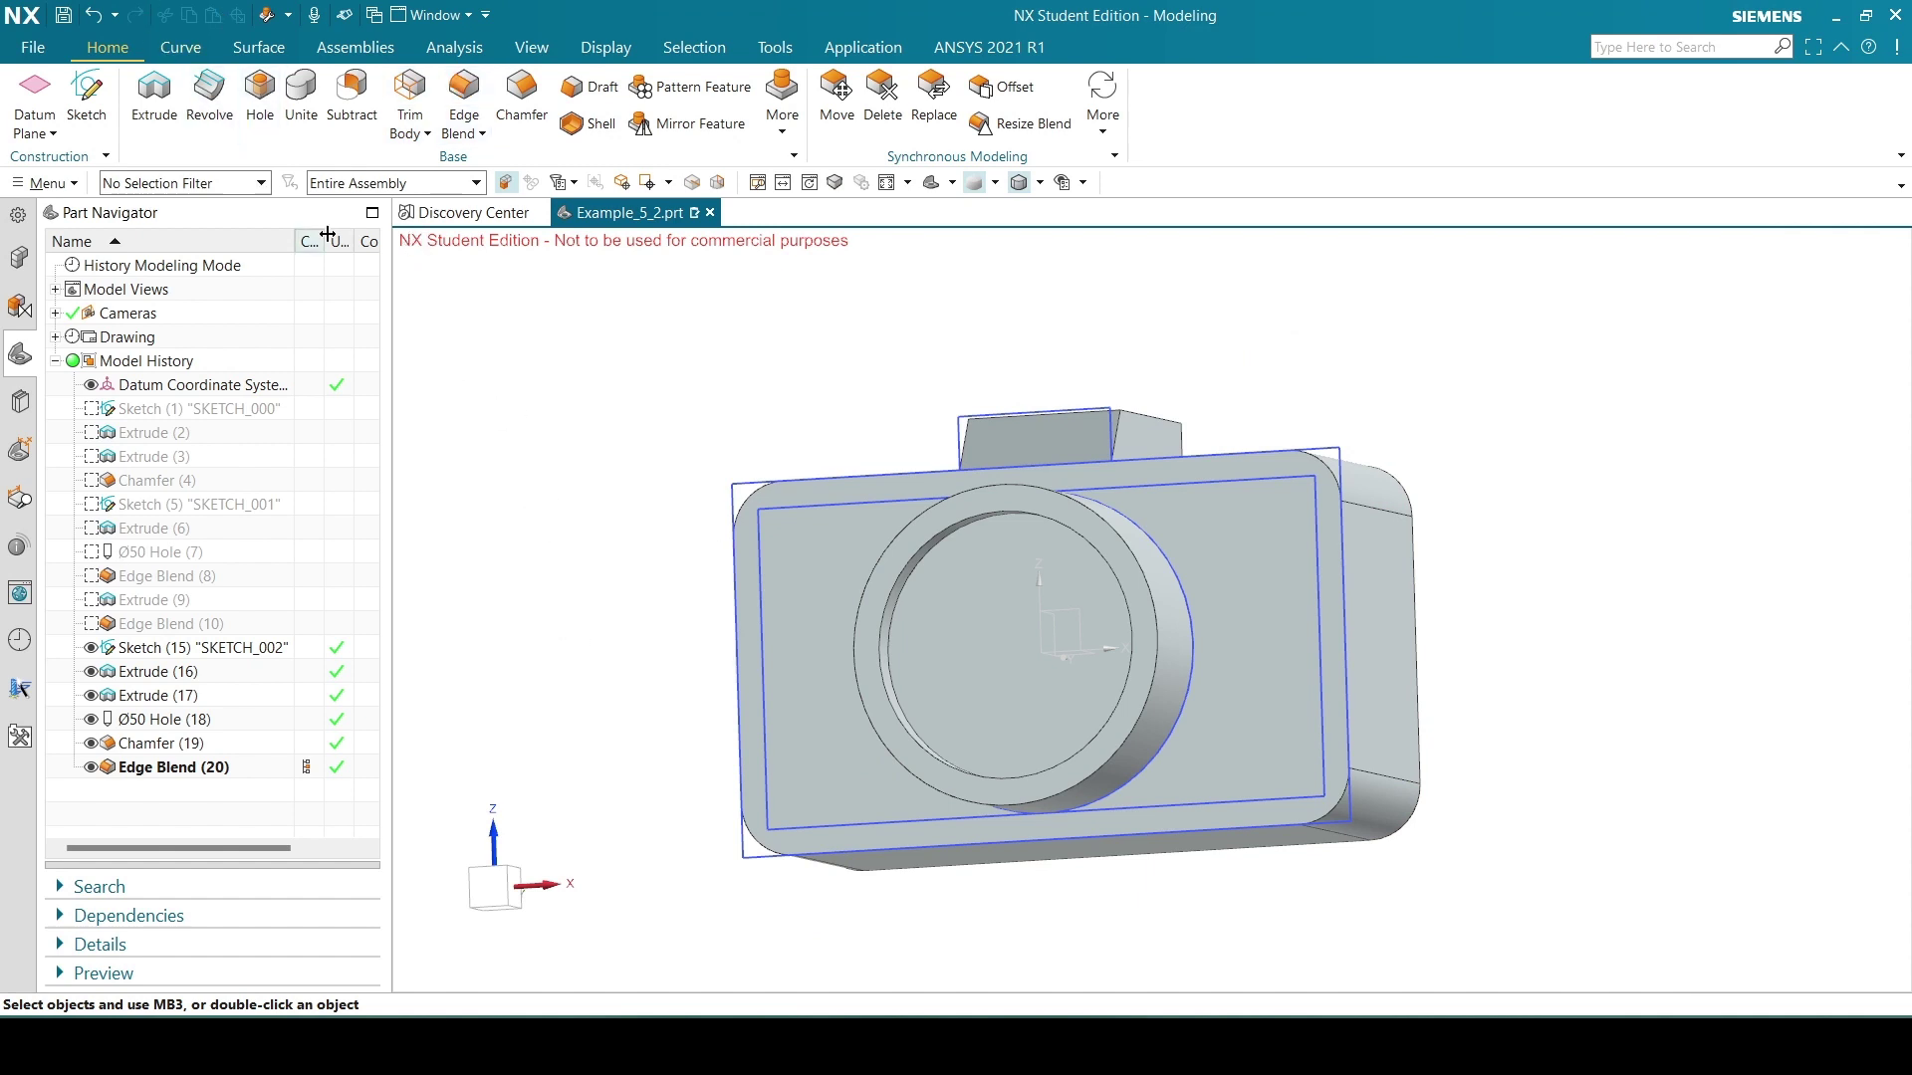
{"action": "left_click", "coordinate": [154, 95]}
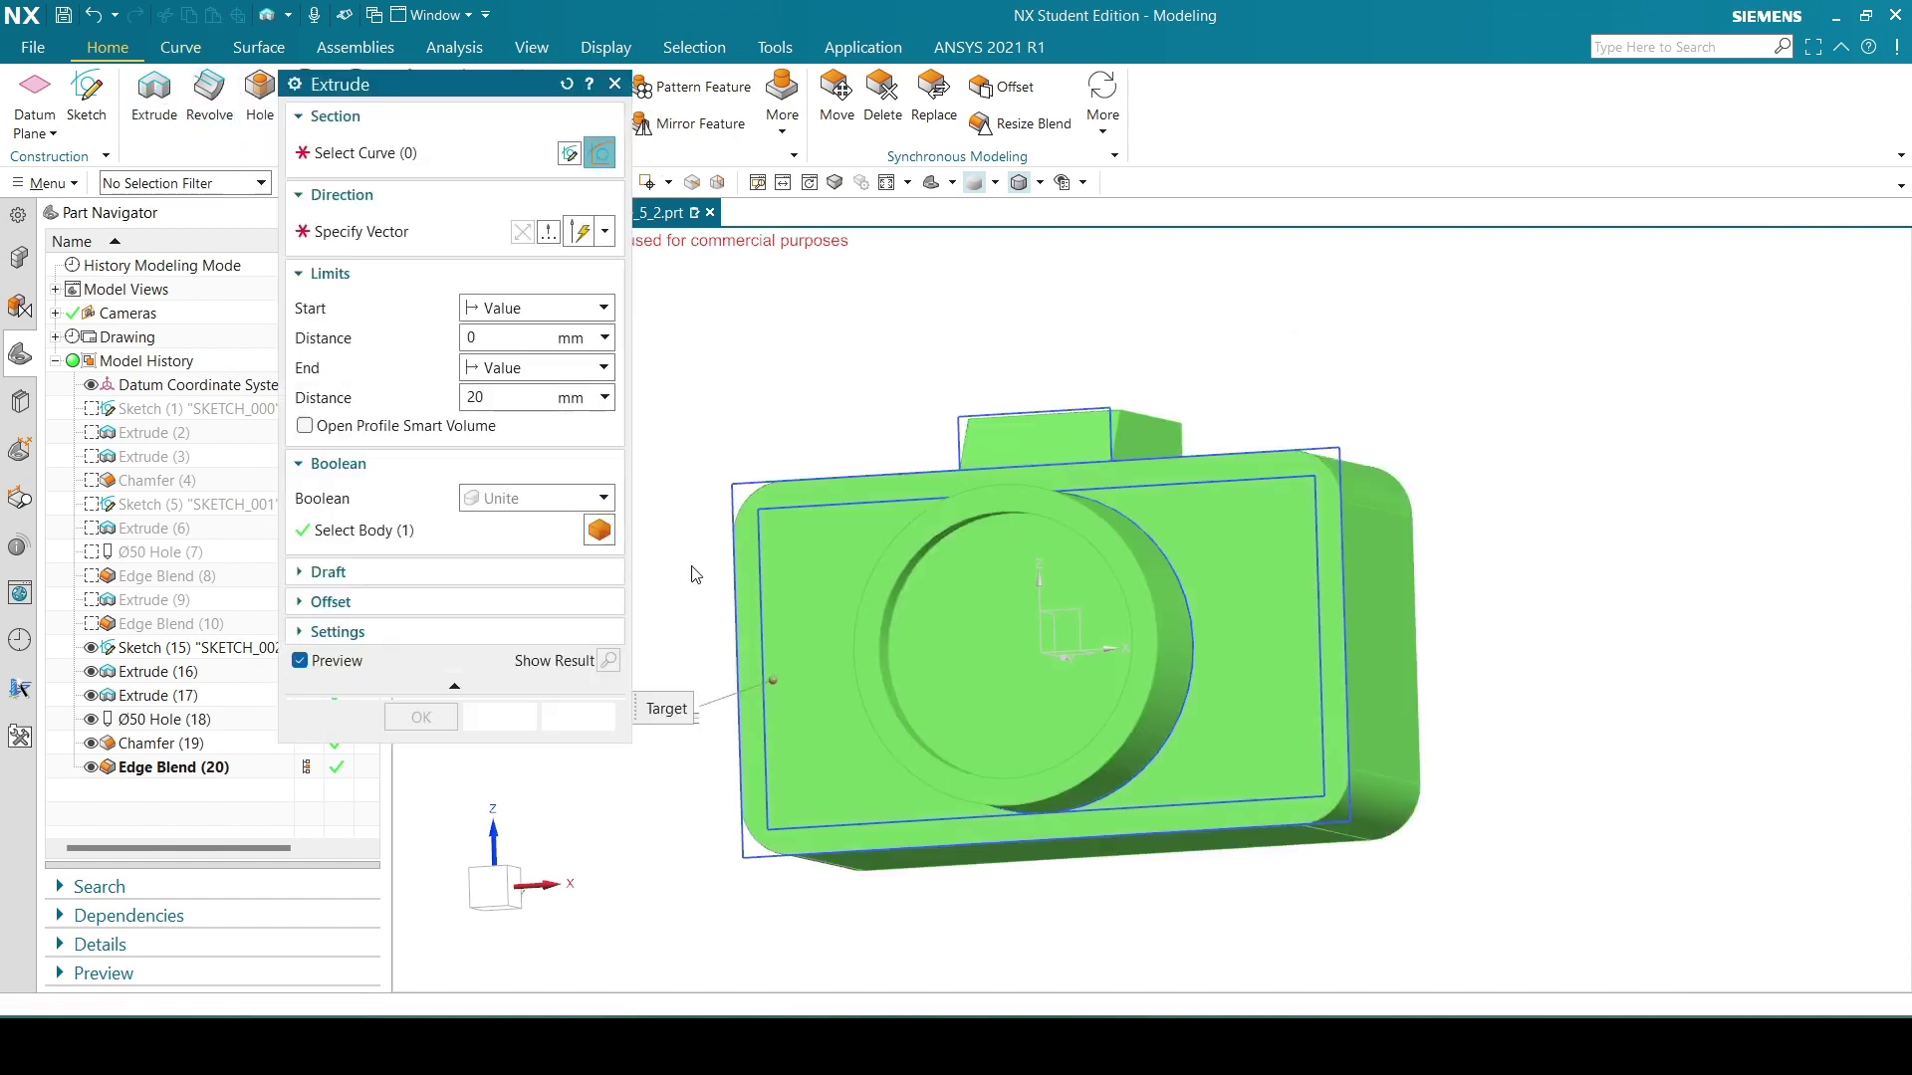
{"action": "middle_click_drag", "start_coordinate": [787, 321], "coordinate": [871, 290]}
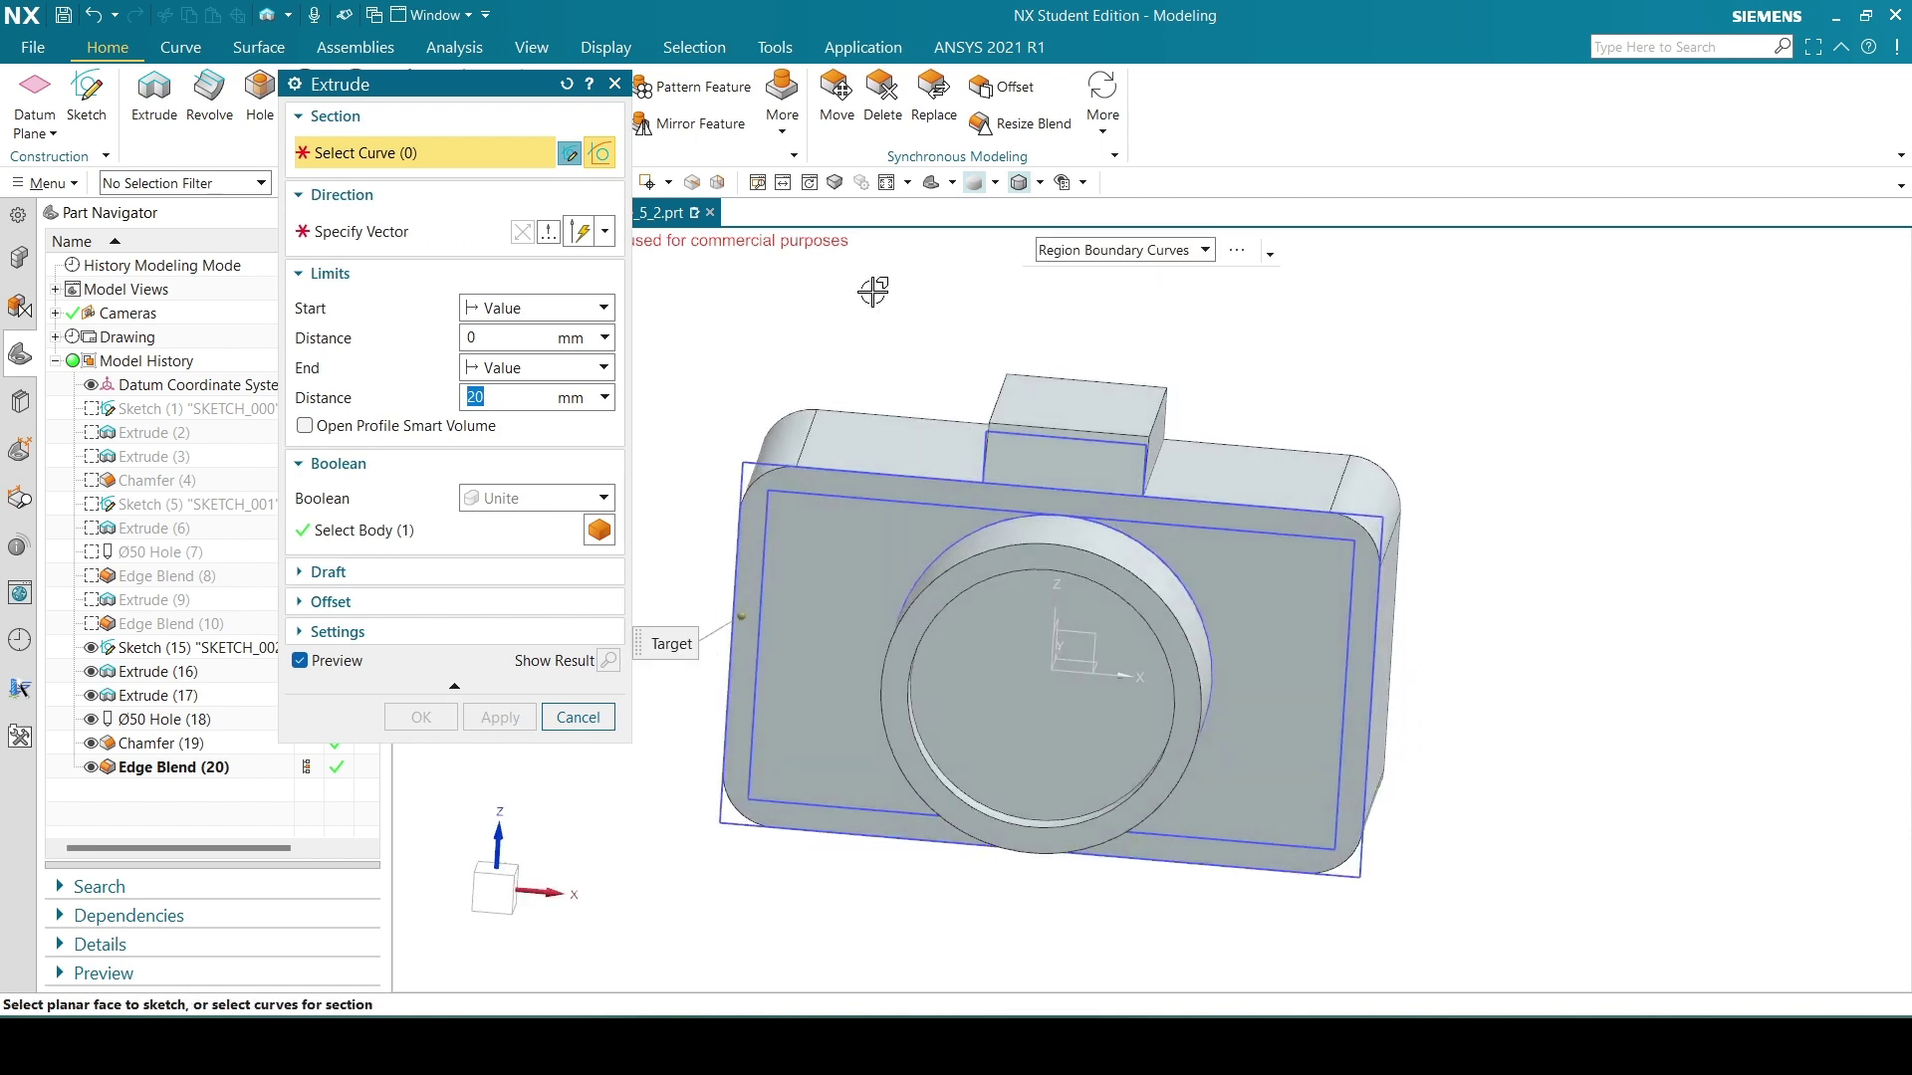
{"action": "left_click", "coordinate": [1099, 251]}
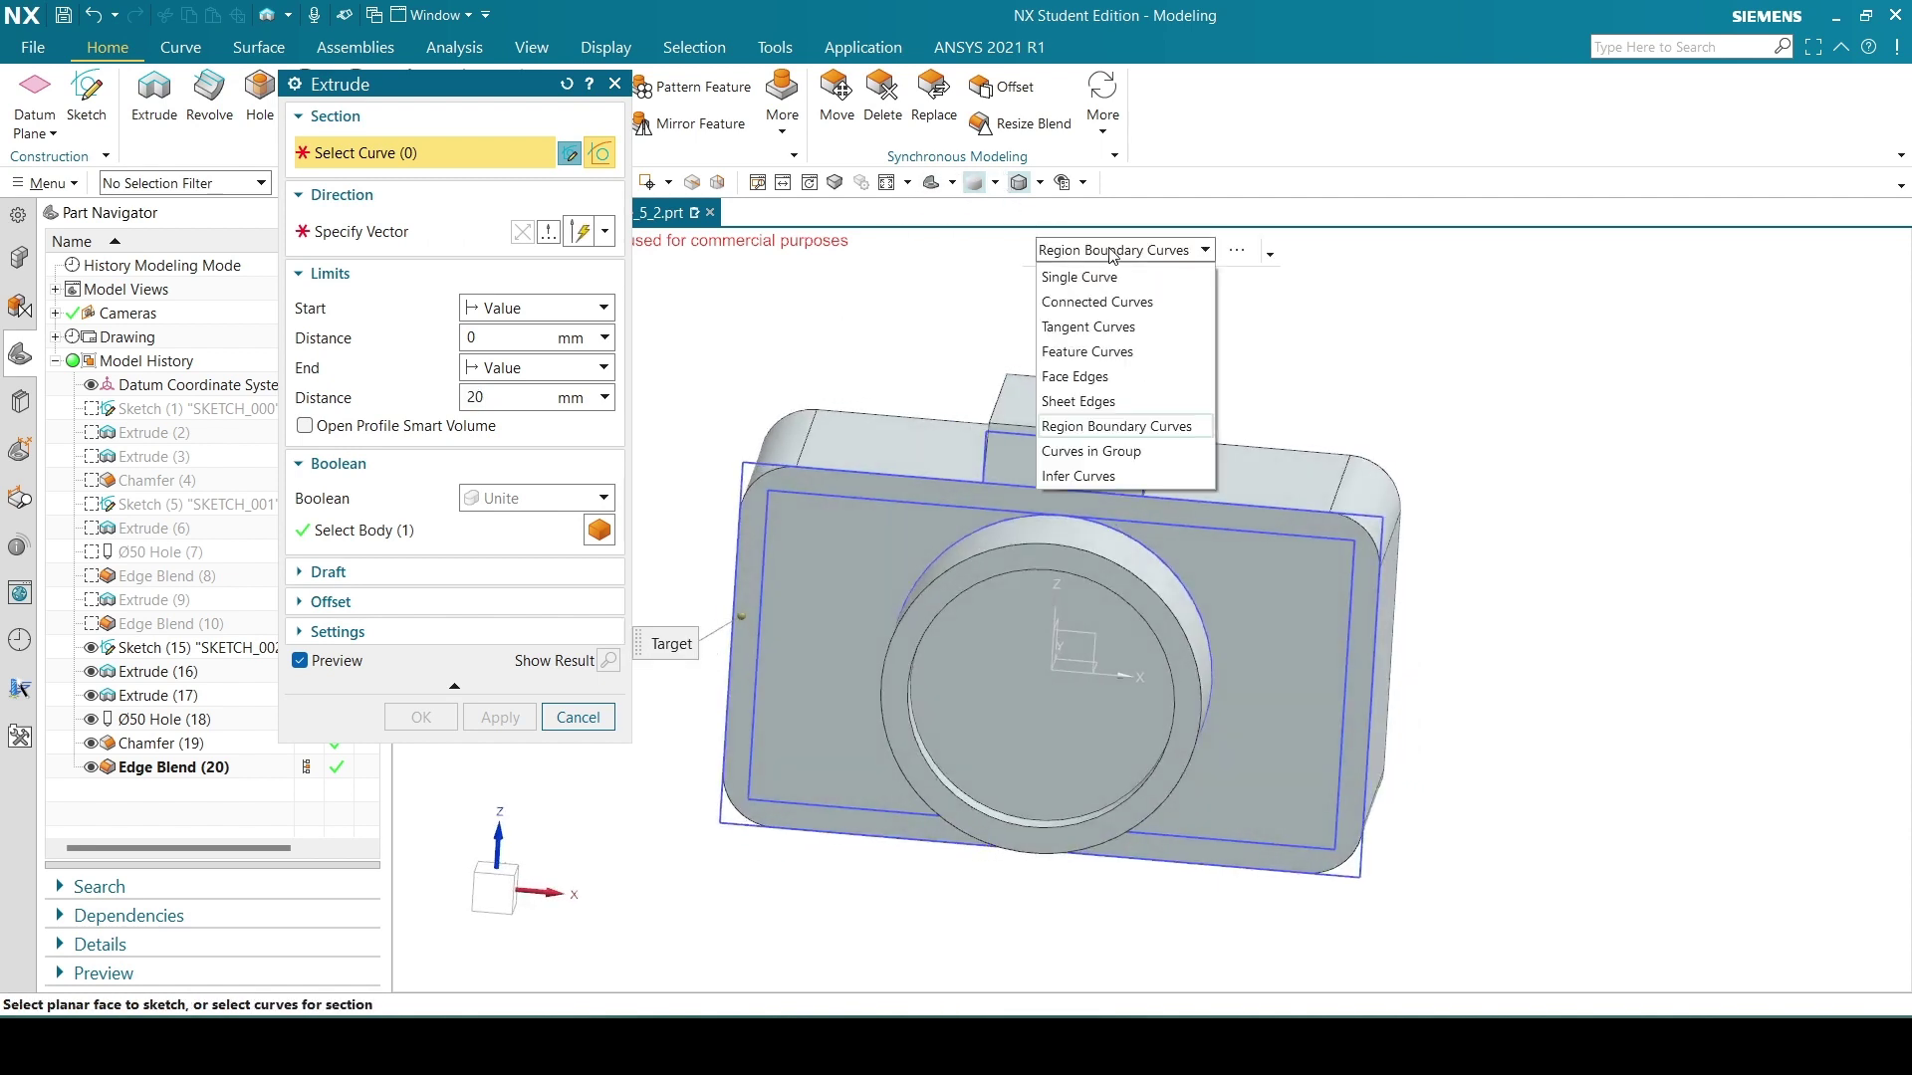
{"action": "left_click", "coordinate": [1118, 303]}
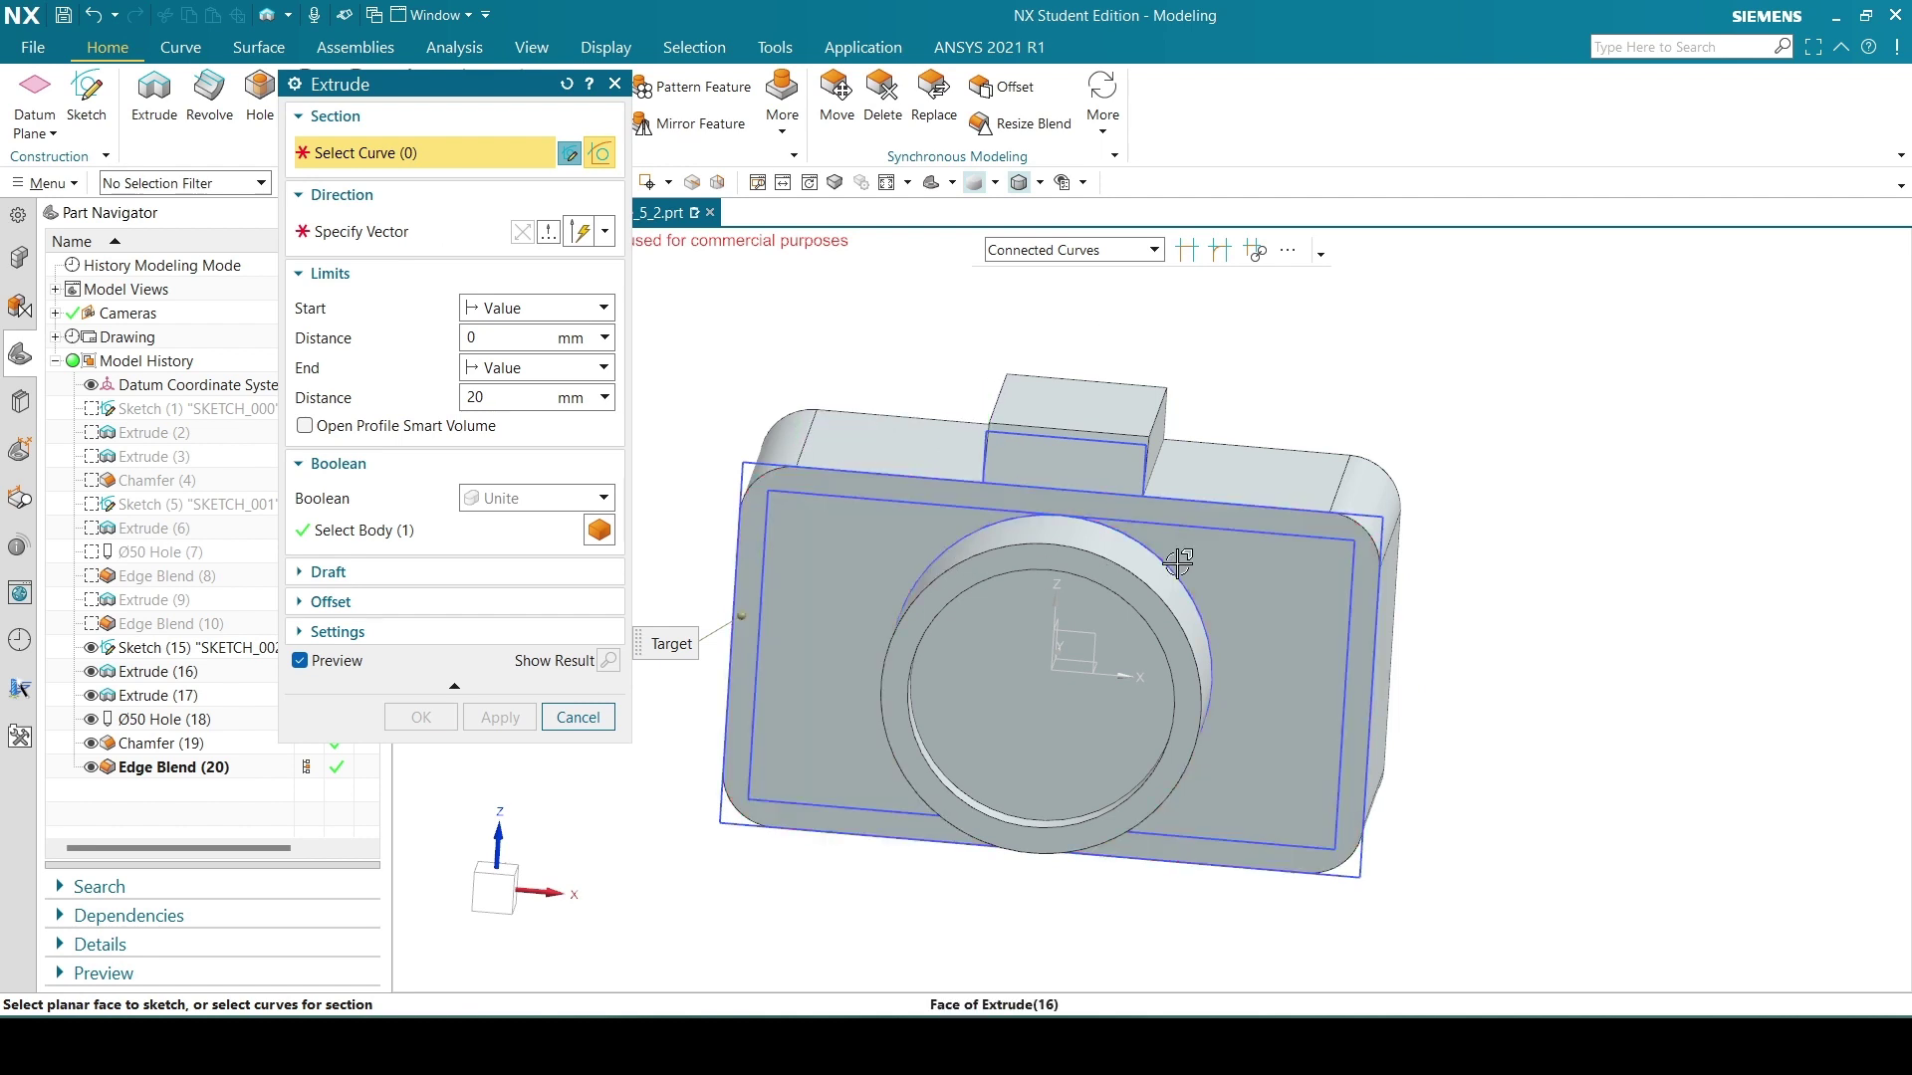
{"action": "left_click", "coordinate": [852, 496]}
{"action": "left_click", "coordinate": [1573, 272]}
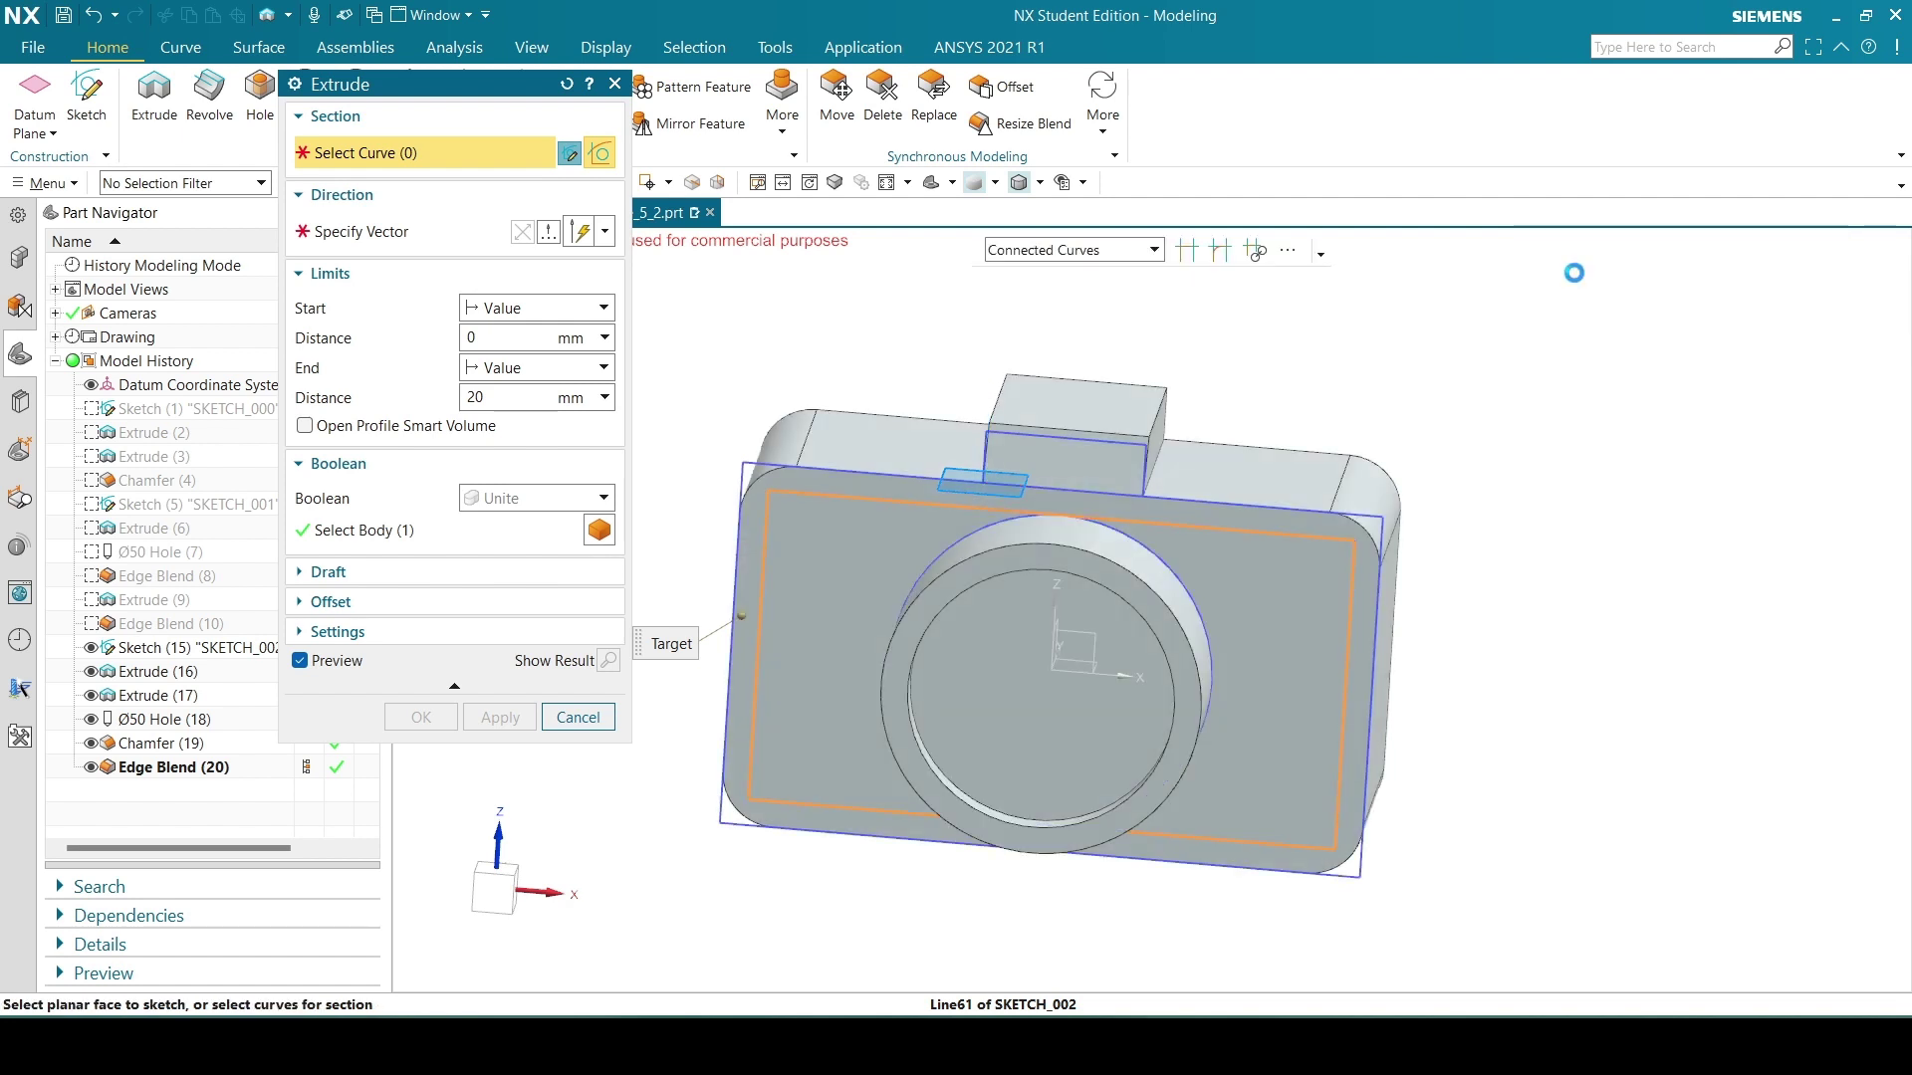
Place the extrude's start limit on the back face of the camera body, at -40 mm.
{"action": "middle_click_drag", "start_coordinate": [1543, 518], "coordinate": [1451, 554]}
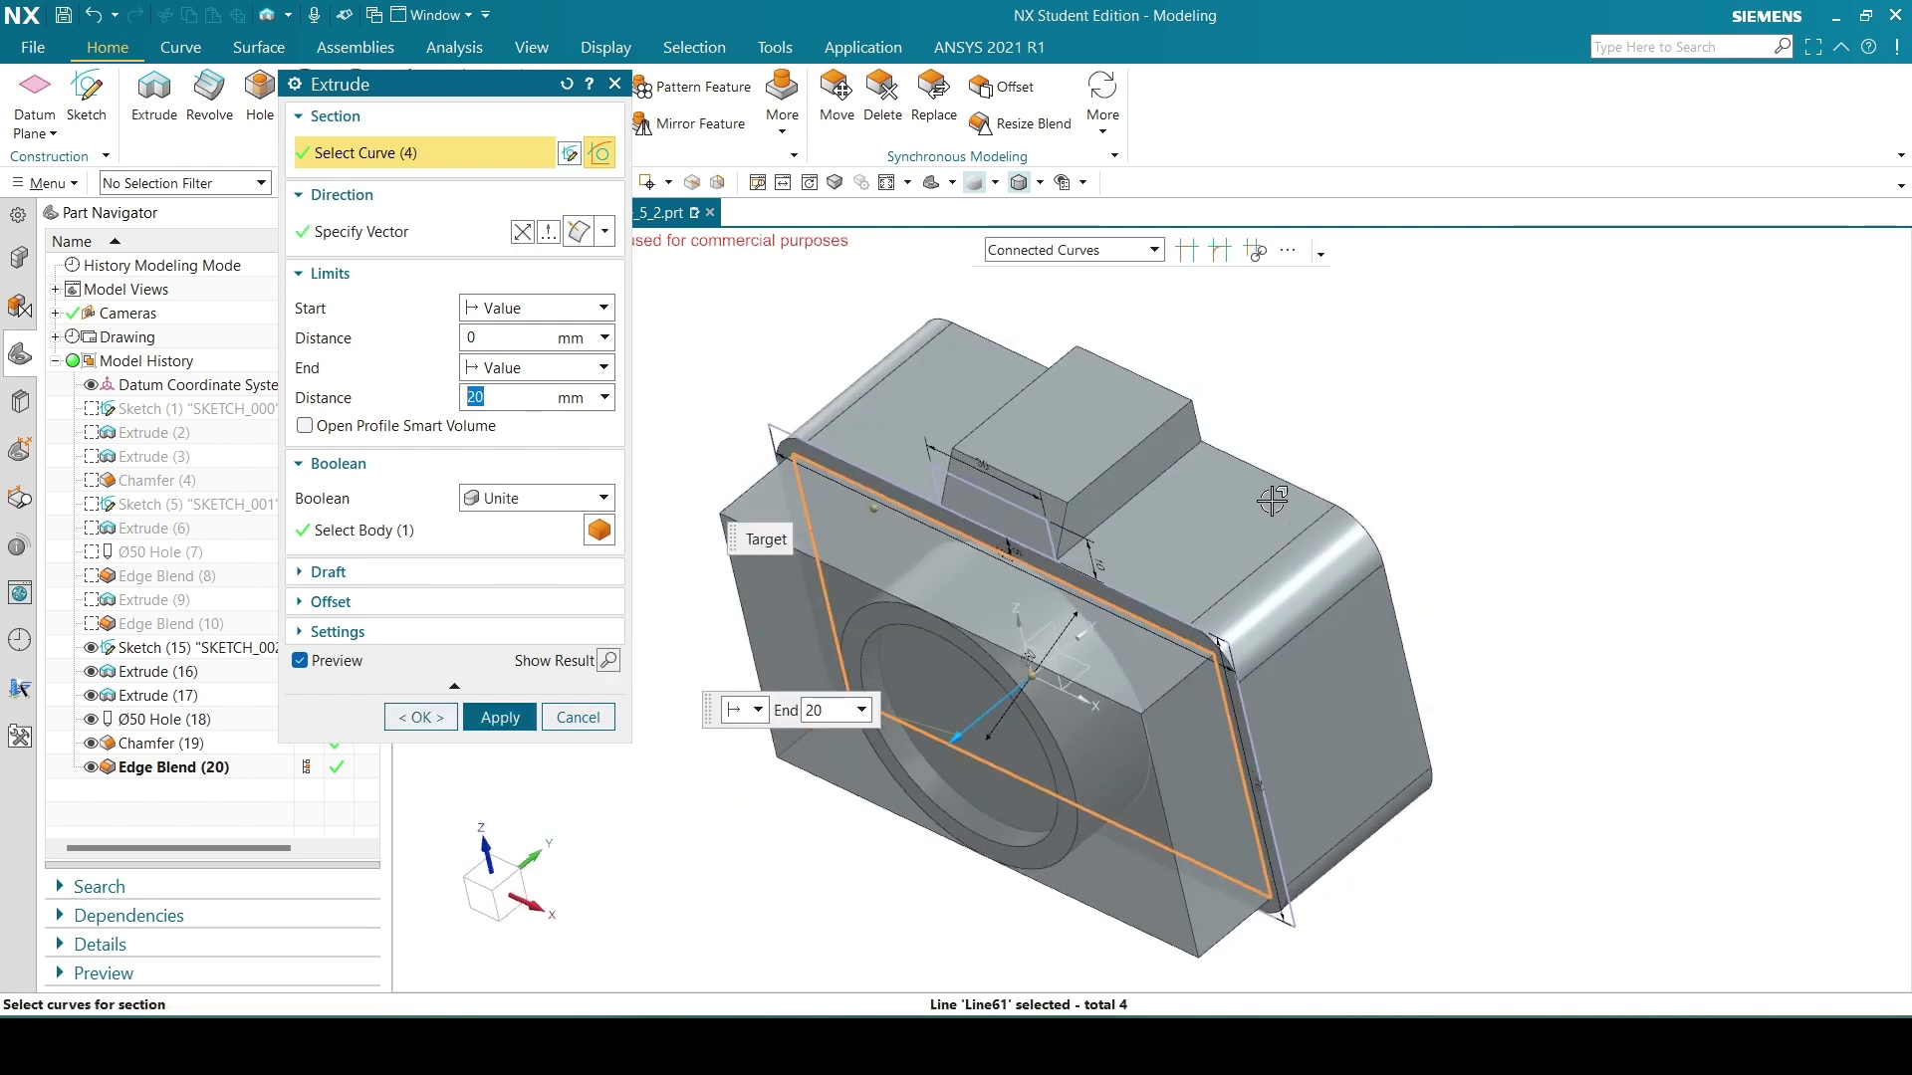
{"action": "middle_click_drag", "start_coordinate": [1340, 392], "coordinate": [1272, 392]}
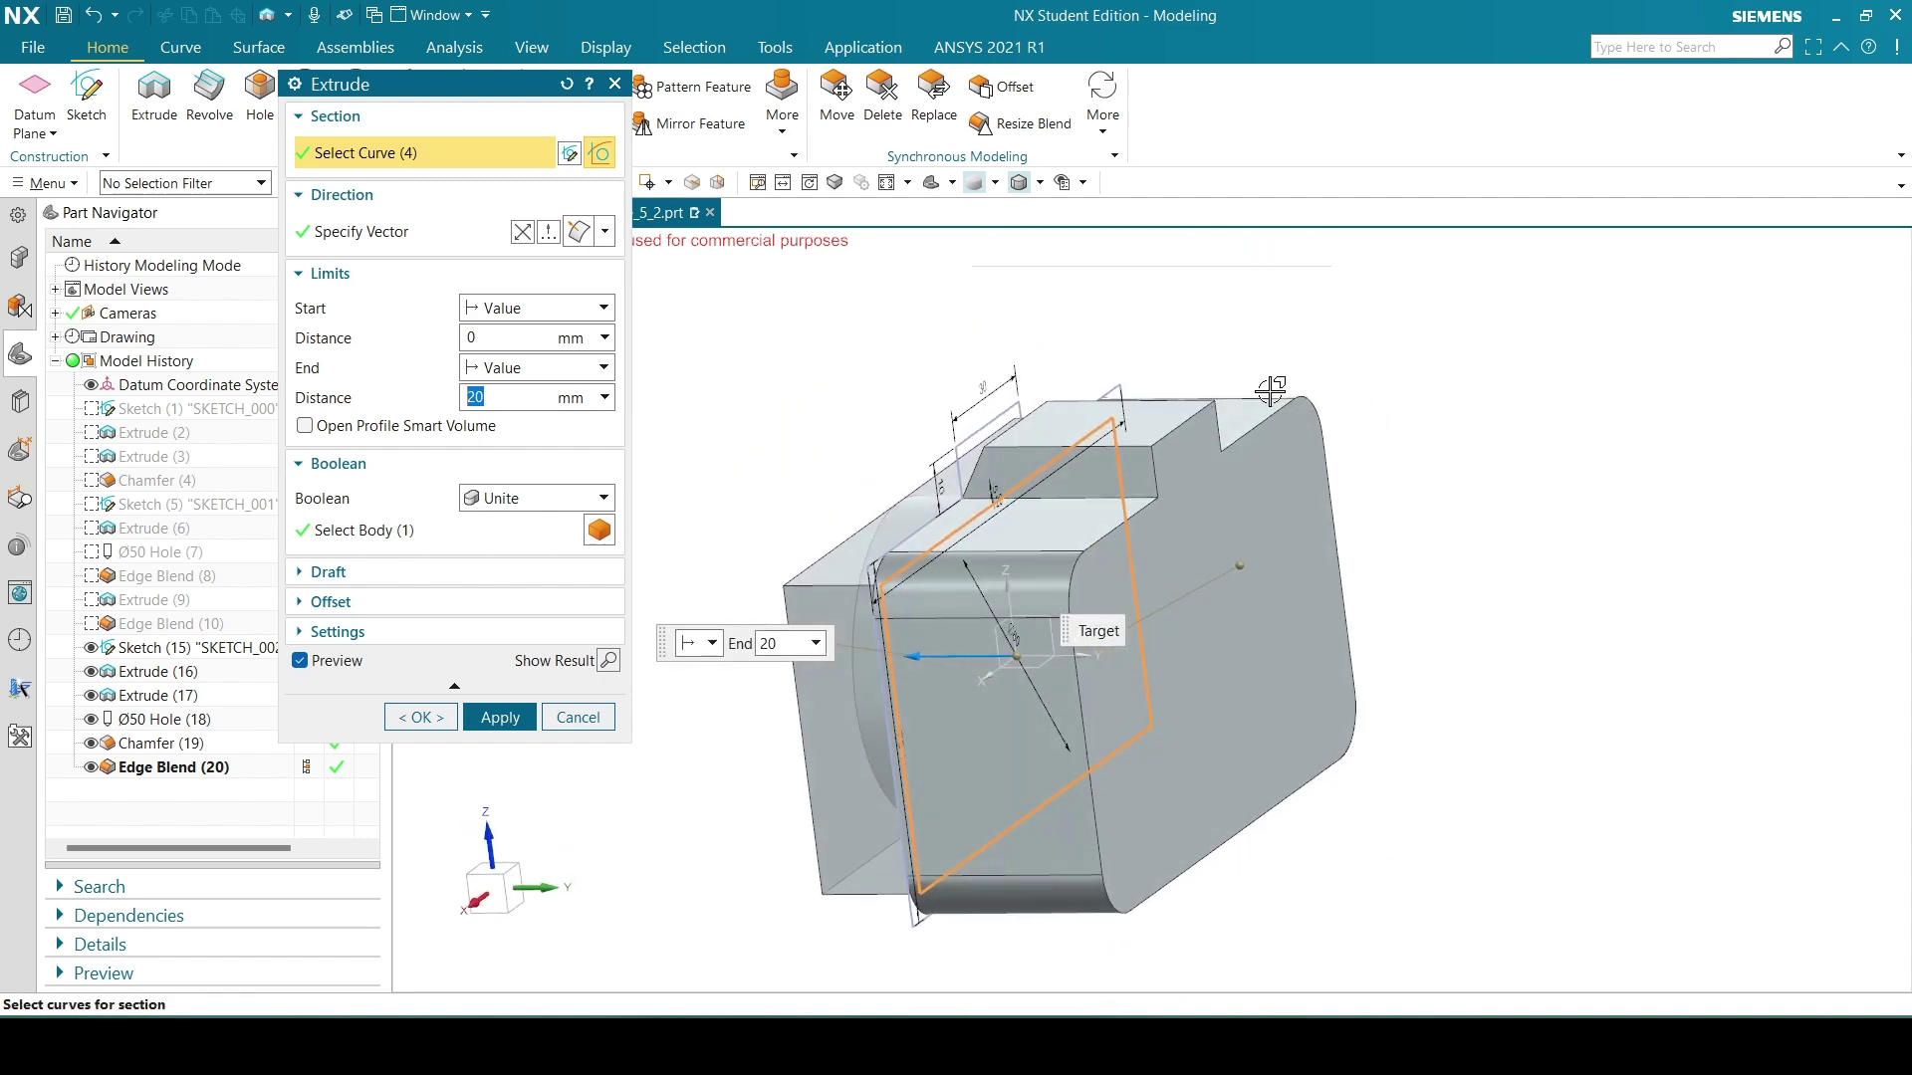
{"action": "middle_click_drag", "start_coordinate": [1609, 670], "coordinate": [1271, 512]}
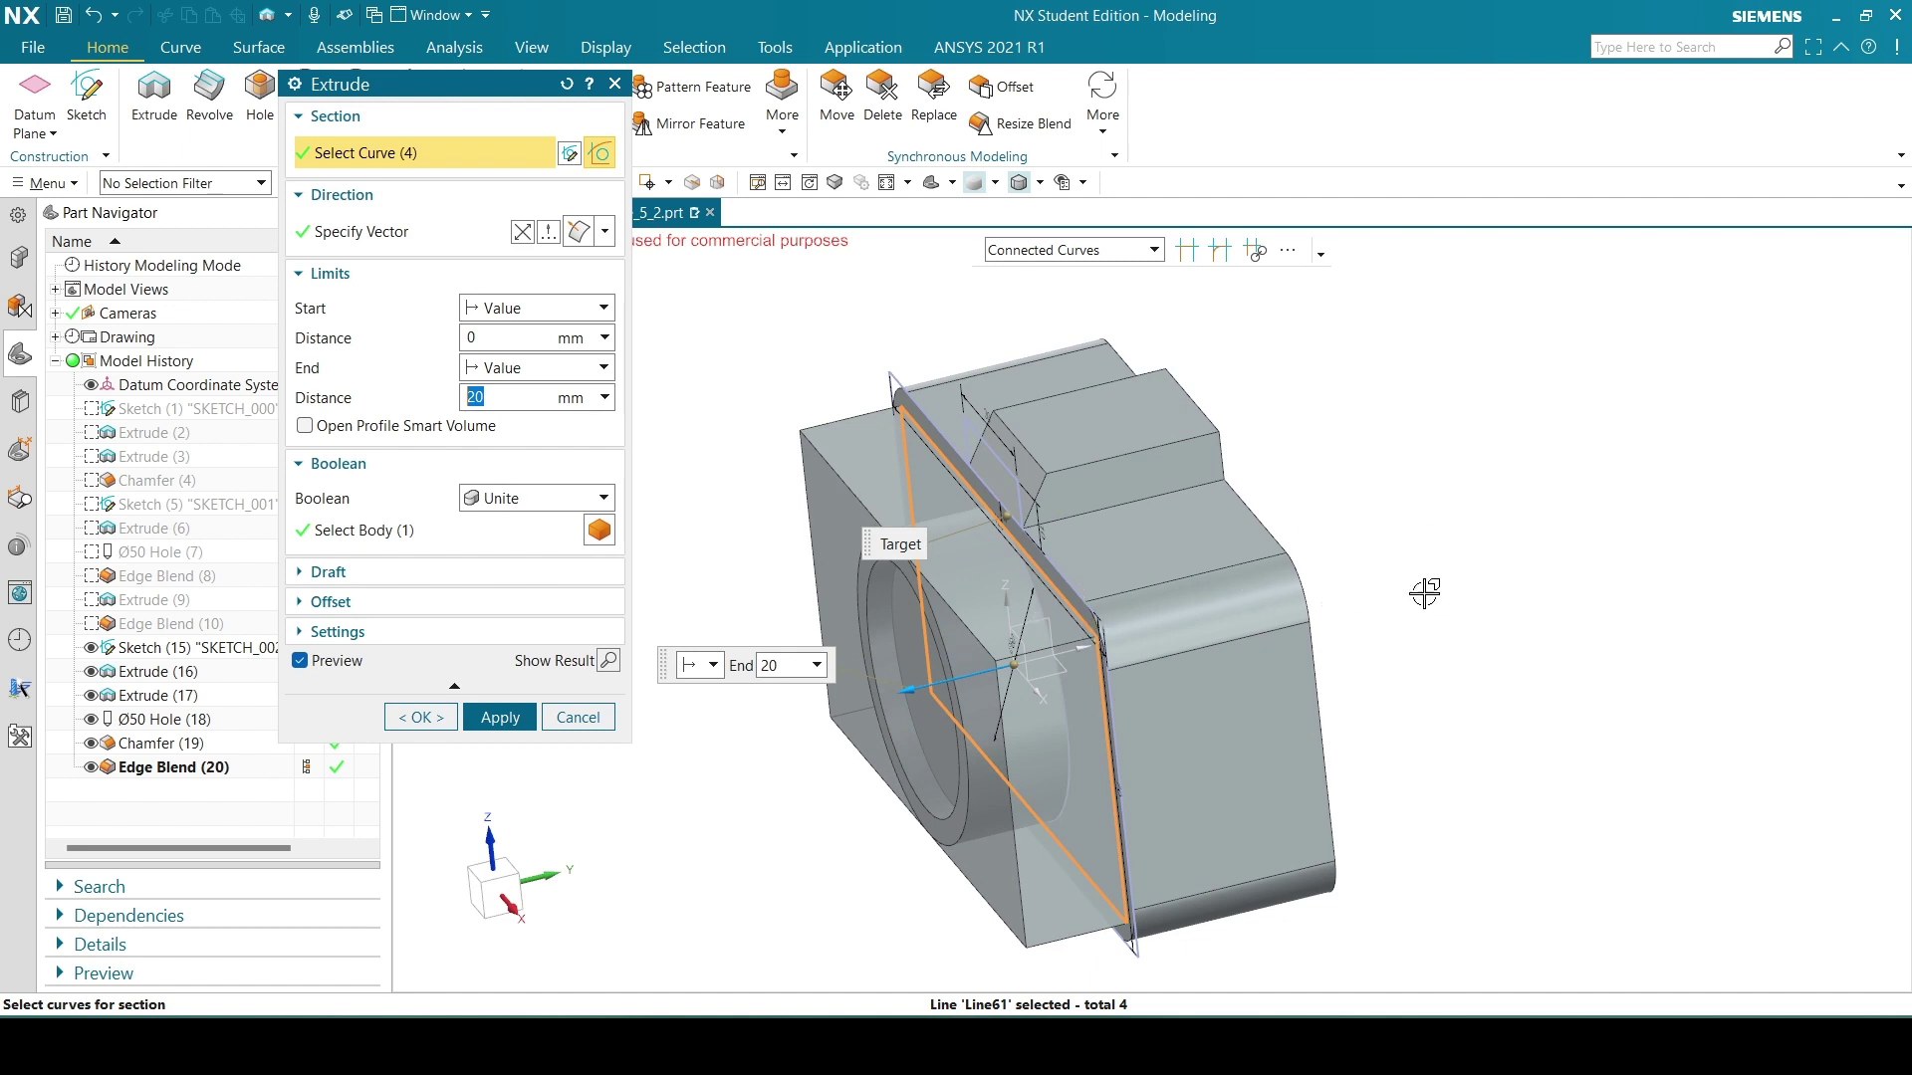
{"action": "right_click", "coordinate": [1018, 664]}
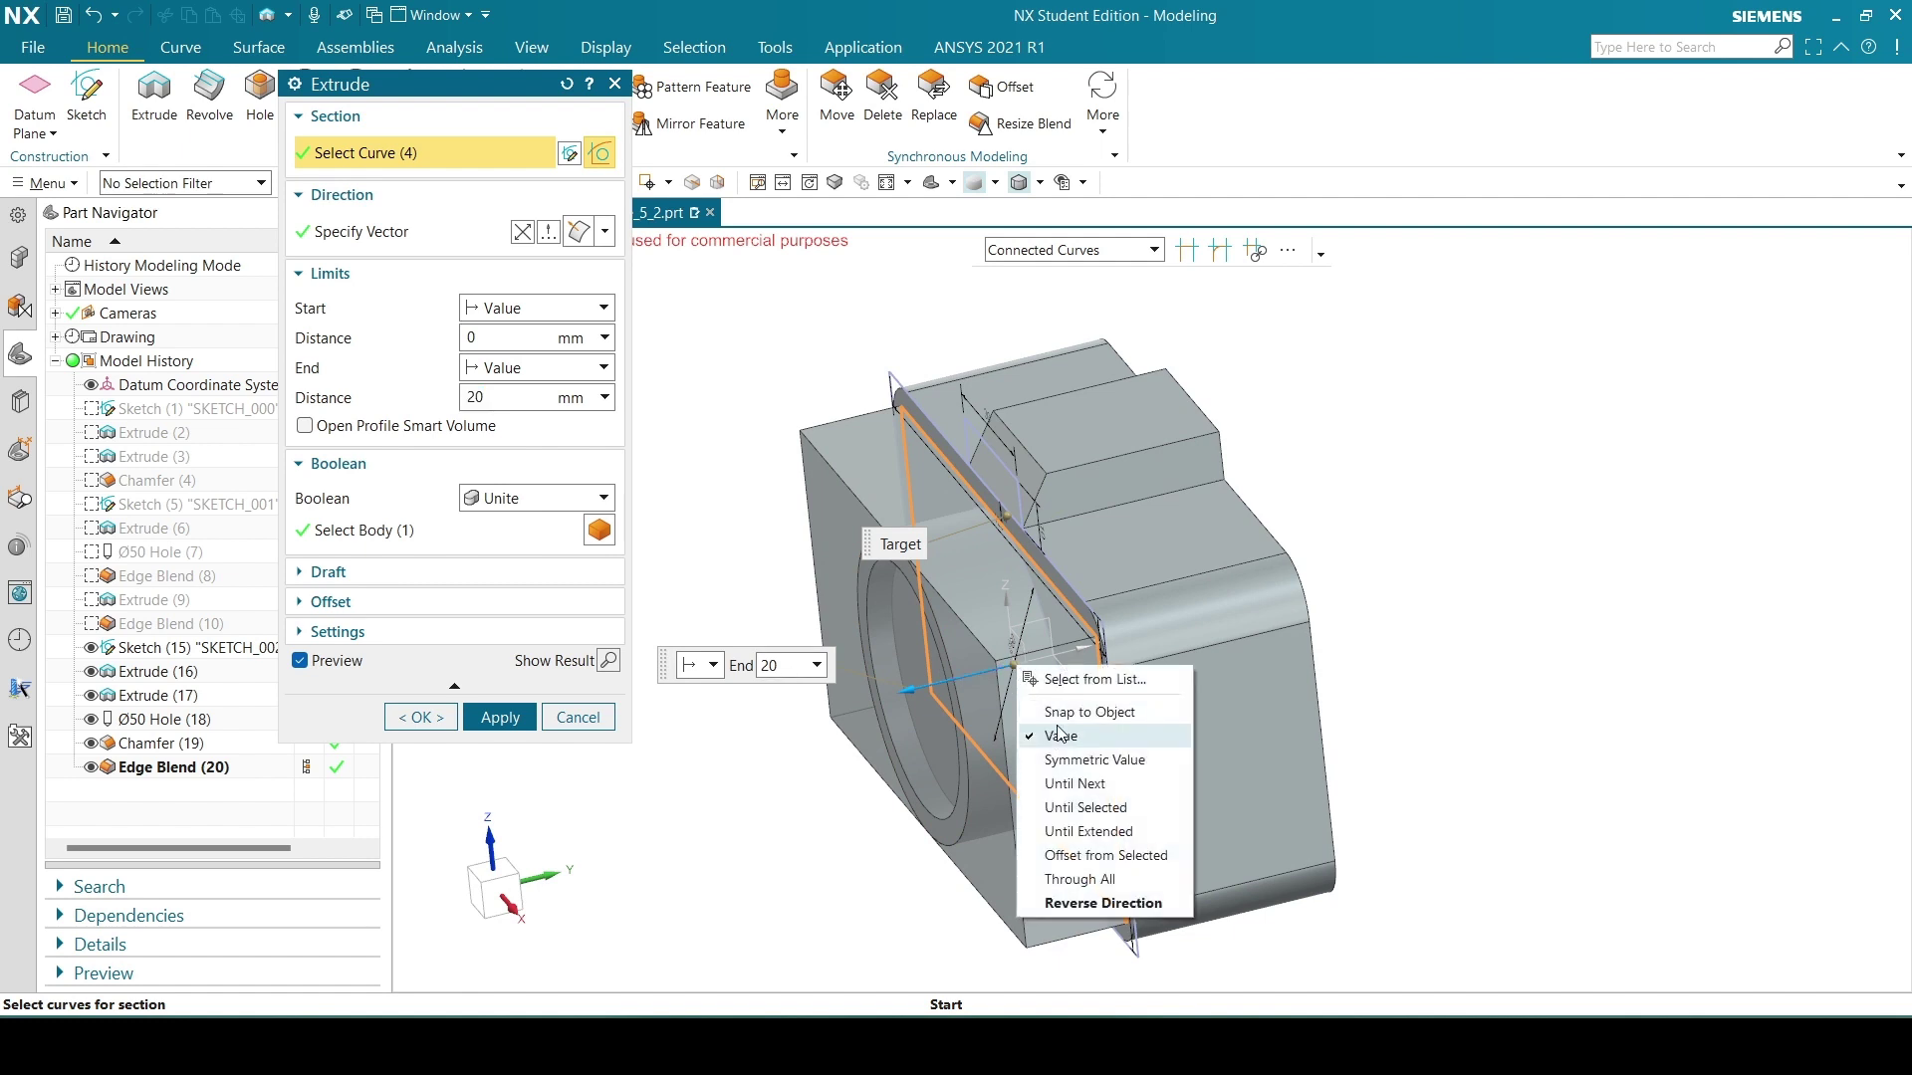
{"action": "key", "text": "Escape"}
{"action": "left_click", "coordinate": [1017, 664]}
{"action": "middle_click_drag", "start_coordinate": [1458, 504], "coordinate": [1394, 528]}
{"action": "left_click", "coordinate": [1194, 581]}
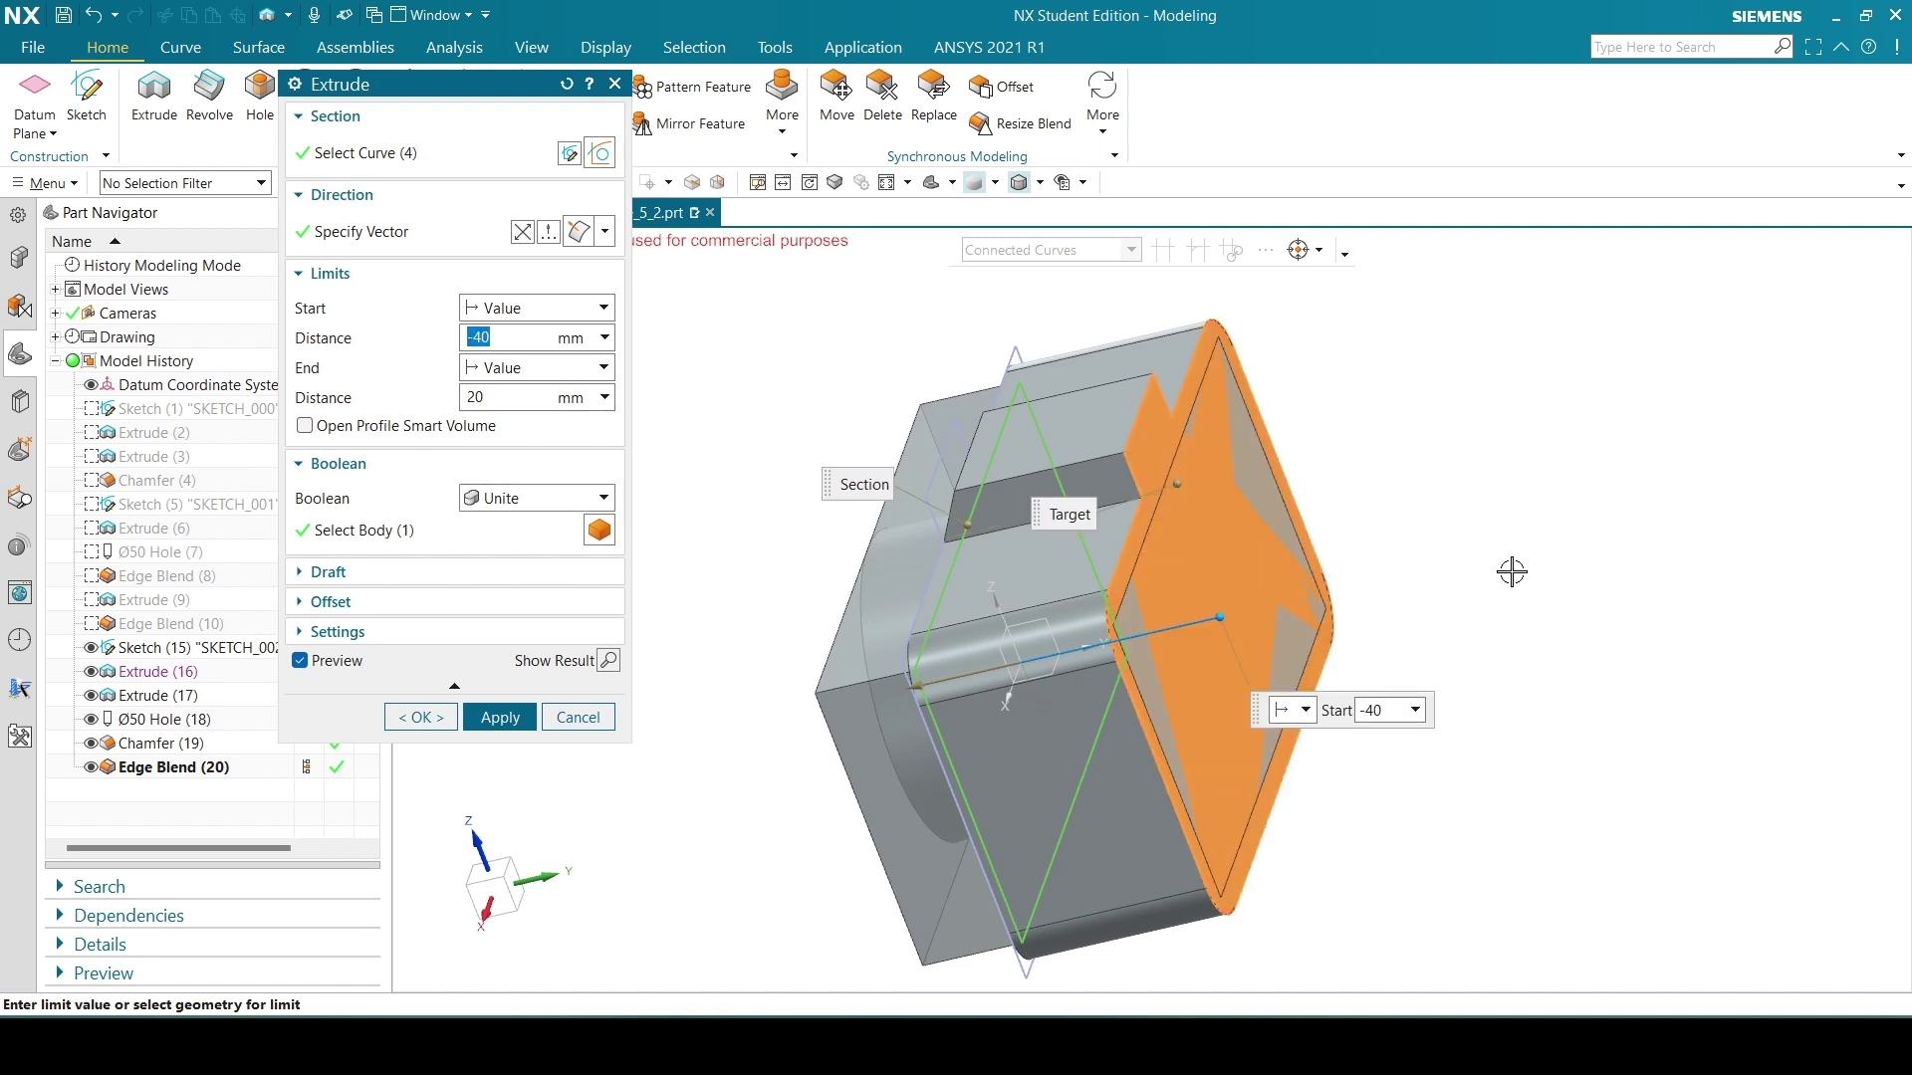
Check the recess depth in the reference drawing and set the extrude's end limit to Value from Start Limit with 2 mm.
{"action": "middle_click_drag", "start_coordinate": [1529, 539], "coordinate": [896, 488]}
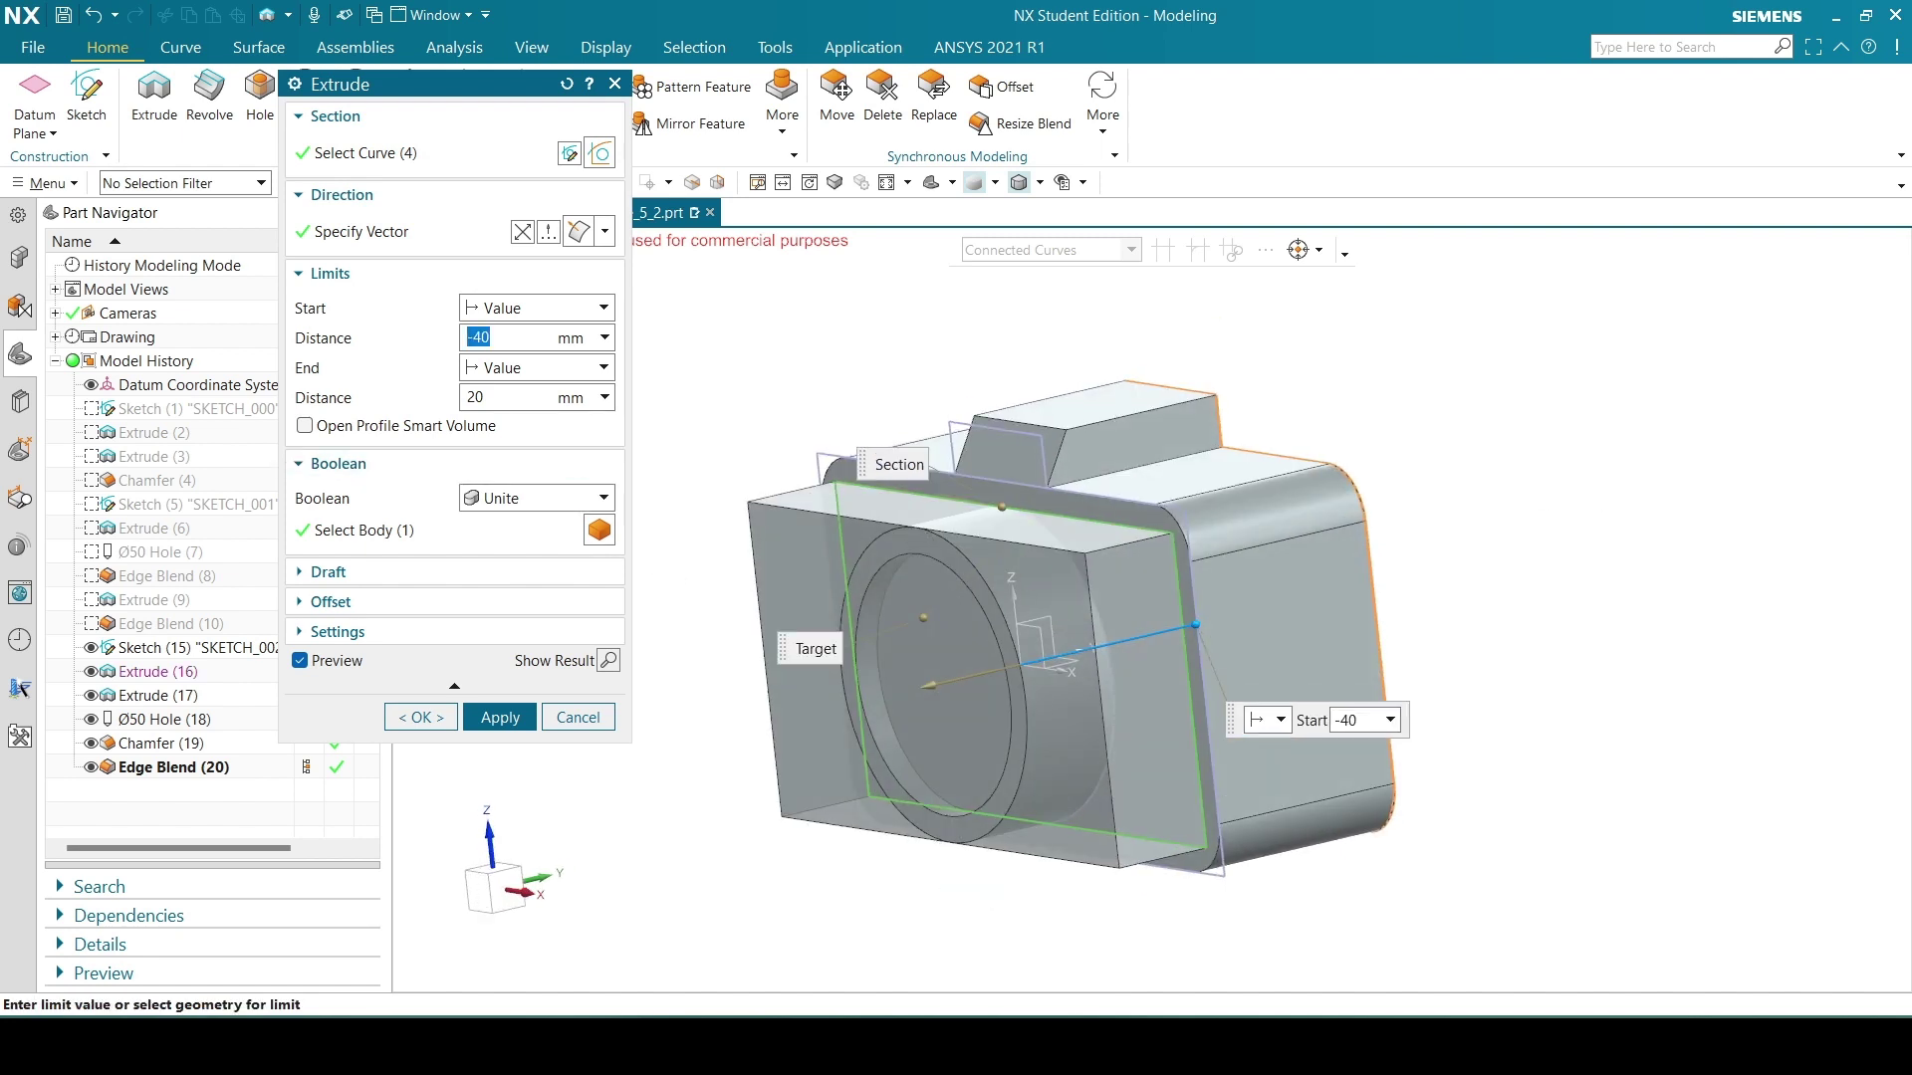
{"action": "key", "text": "alt+Tab"}
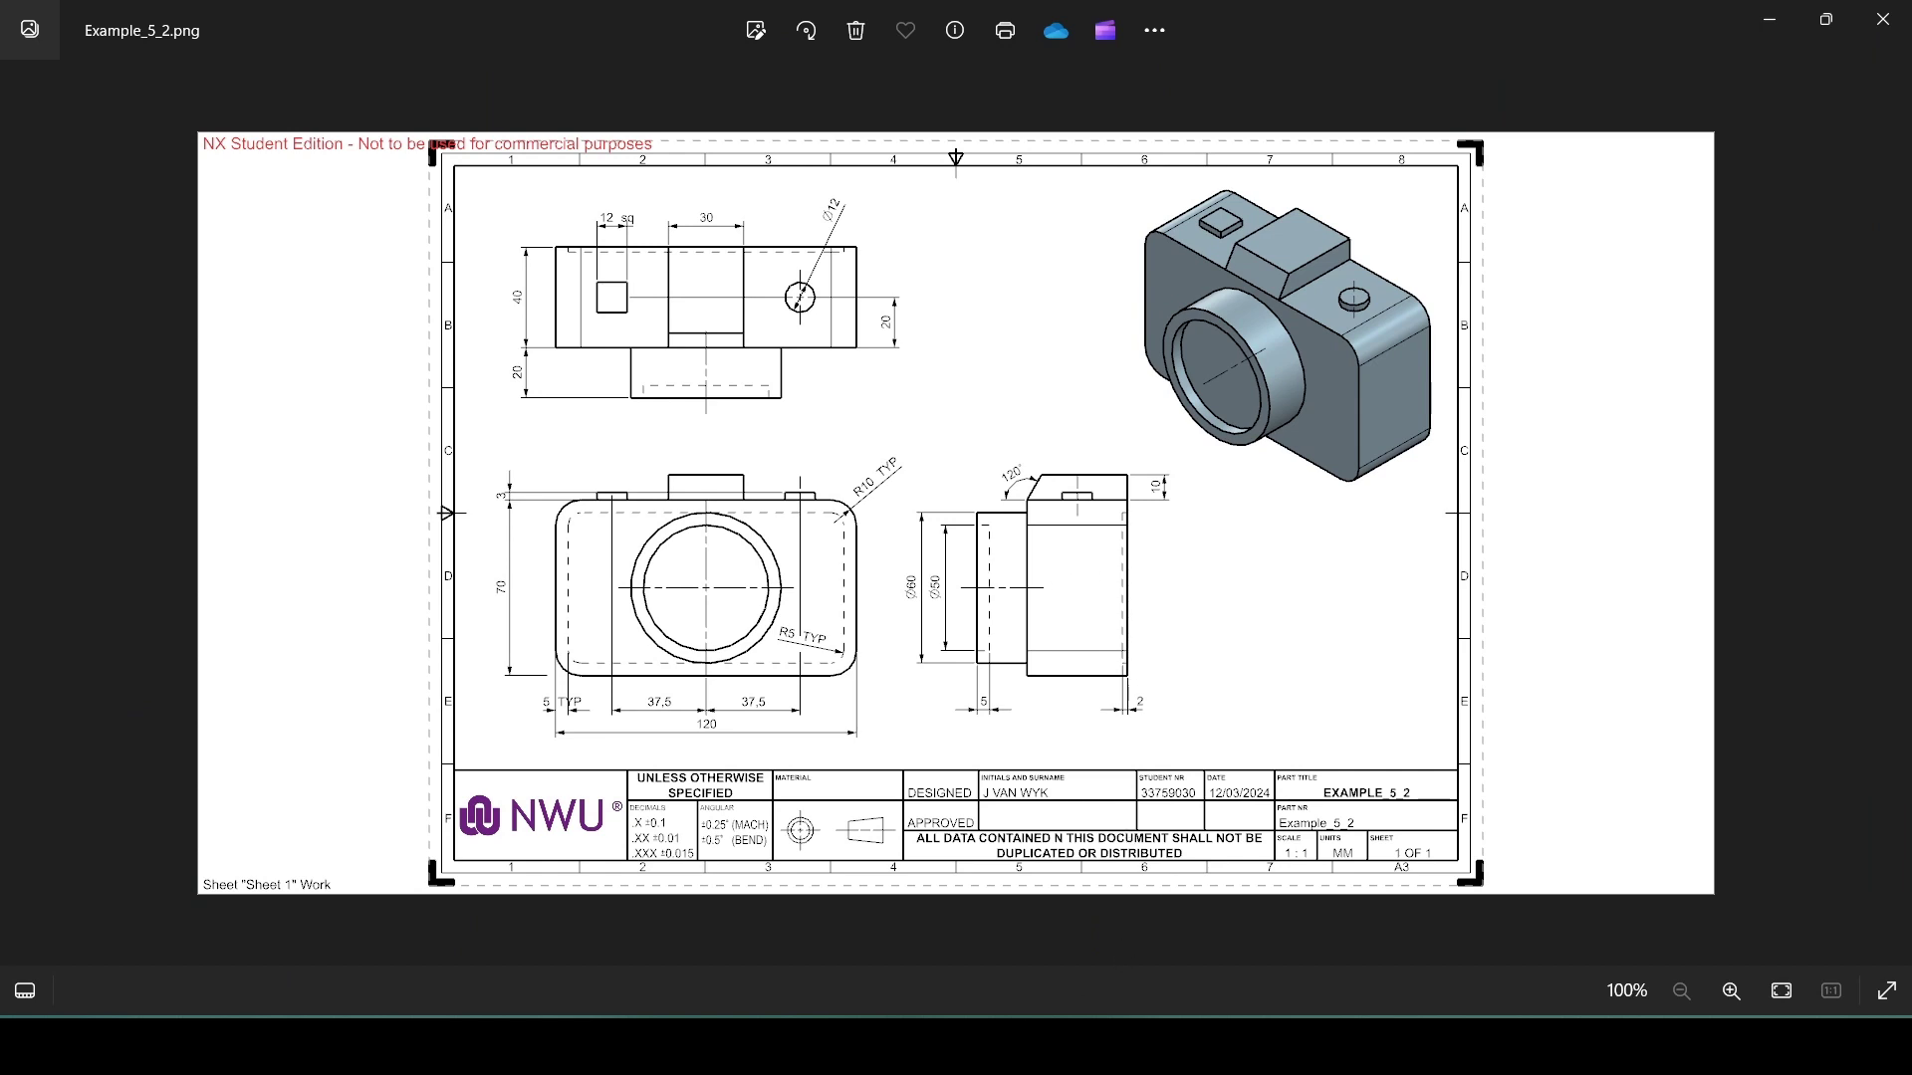
{"action": "key", "text": "alt+Tab"}
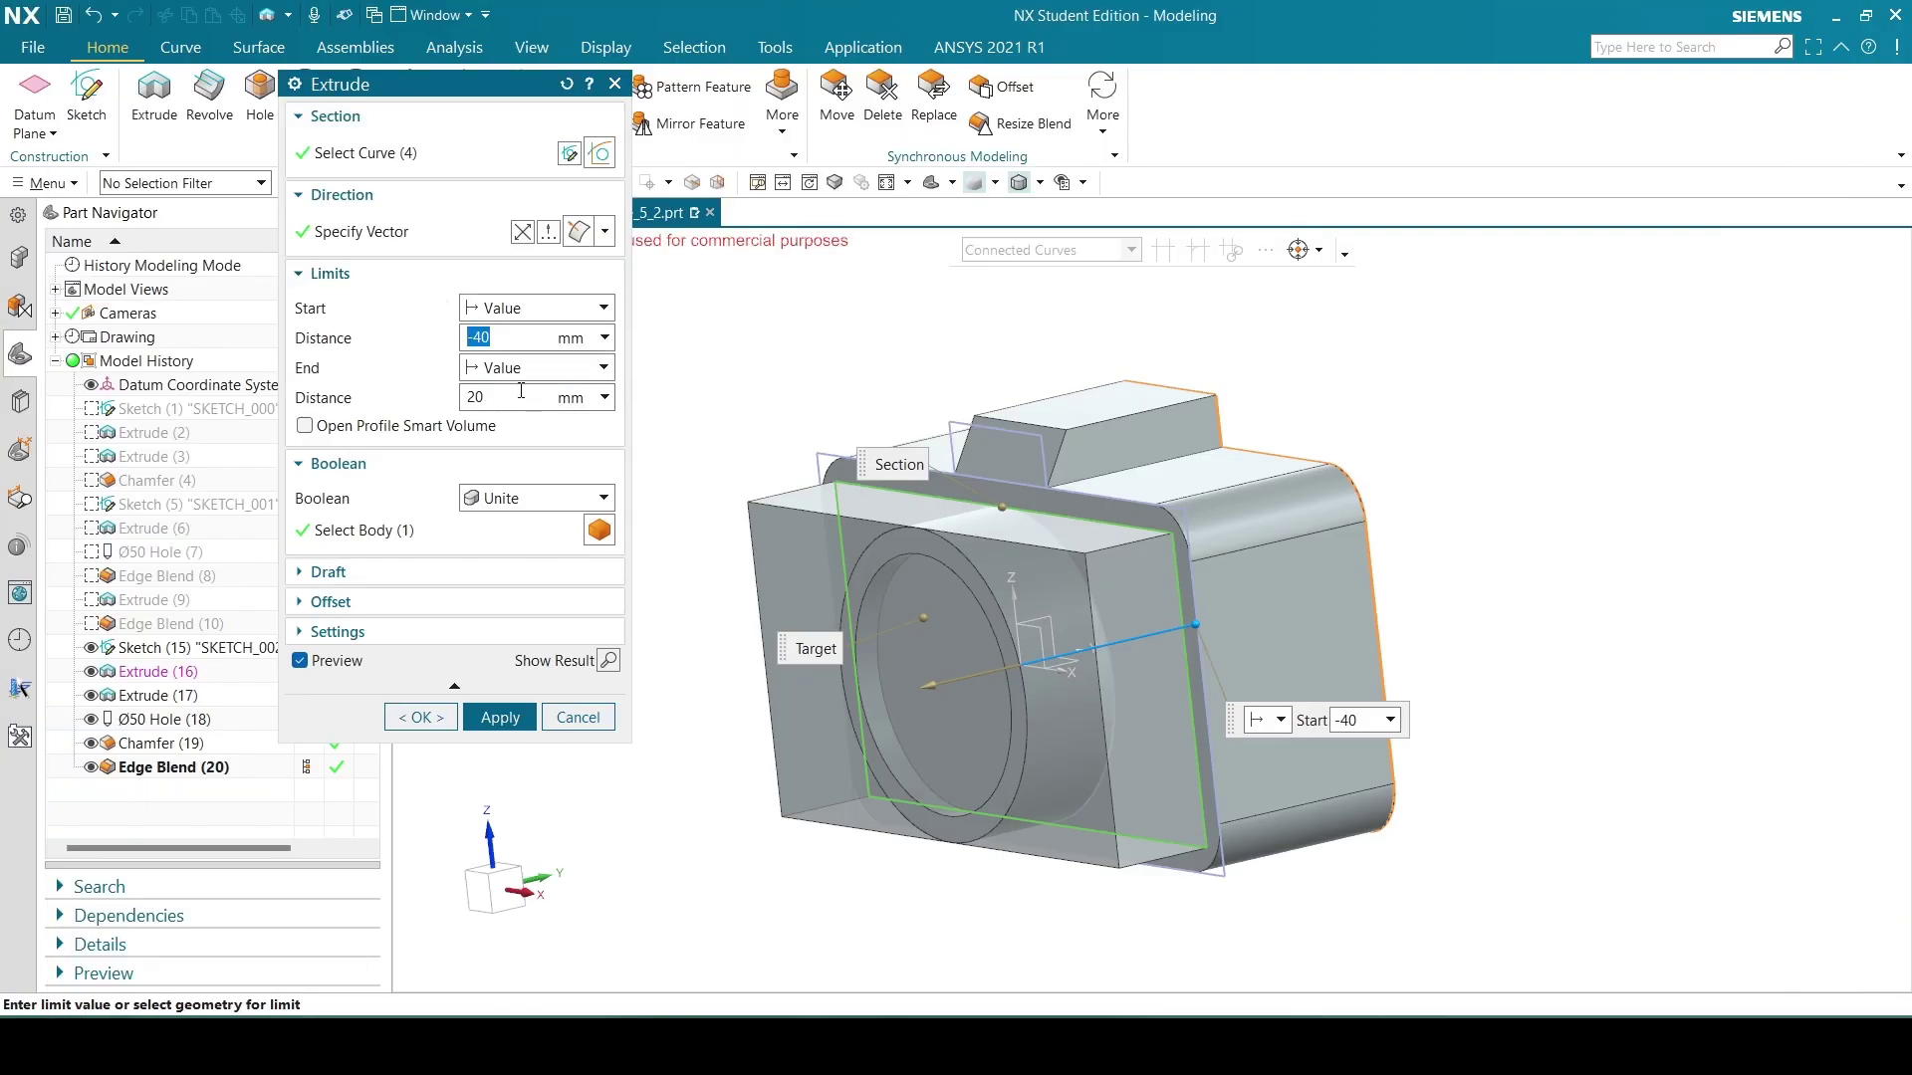
{"action": "left_click", "coordinate": [536, 367]}
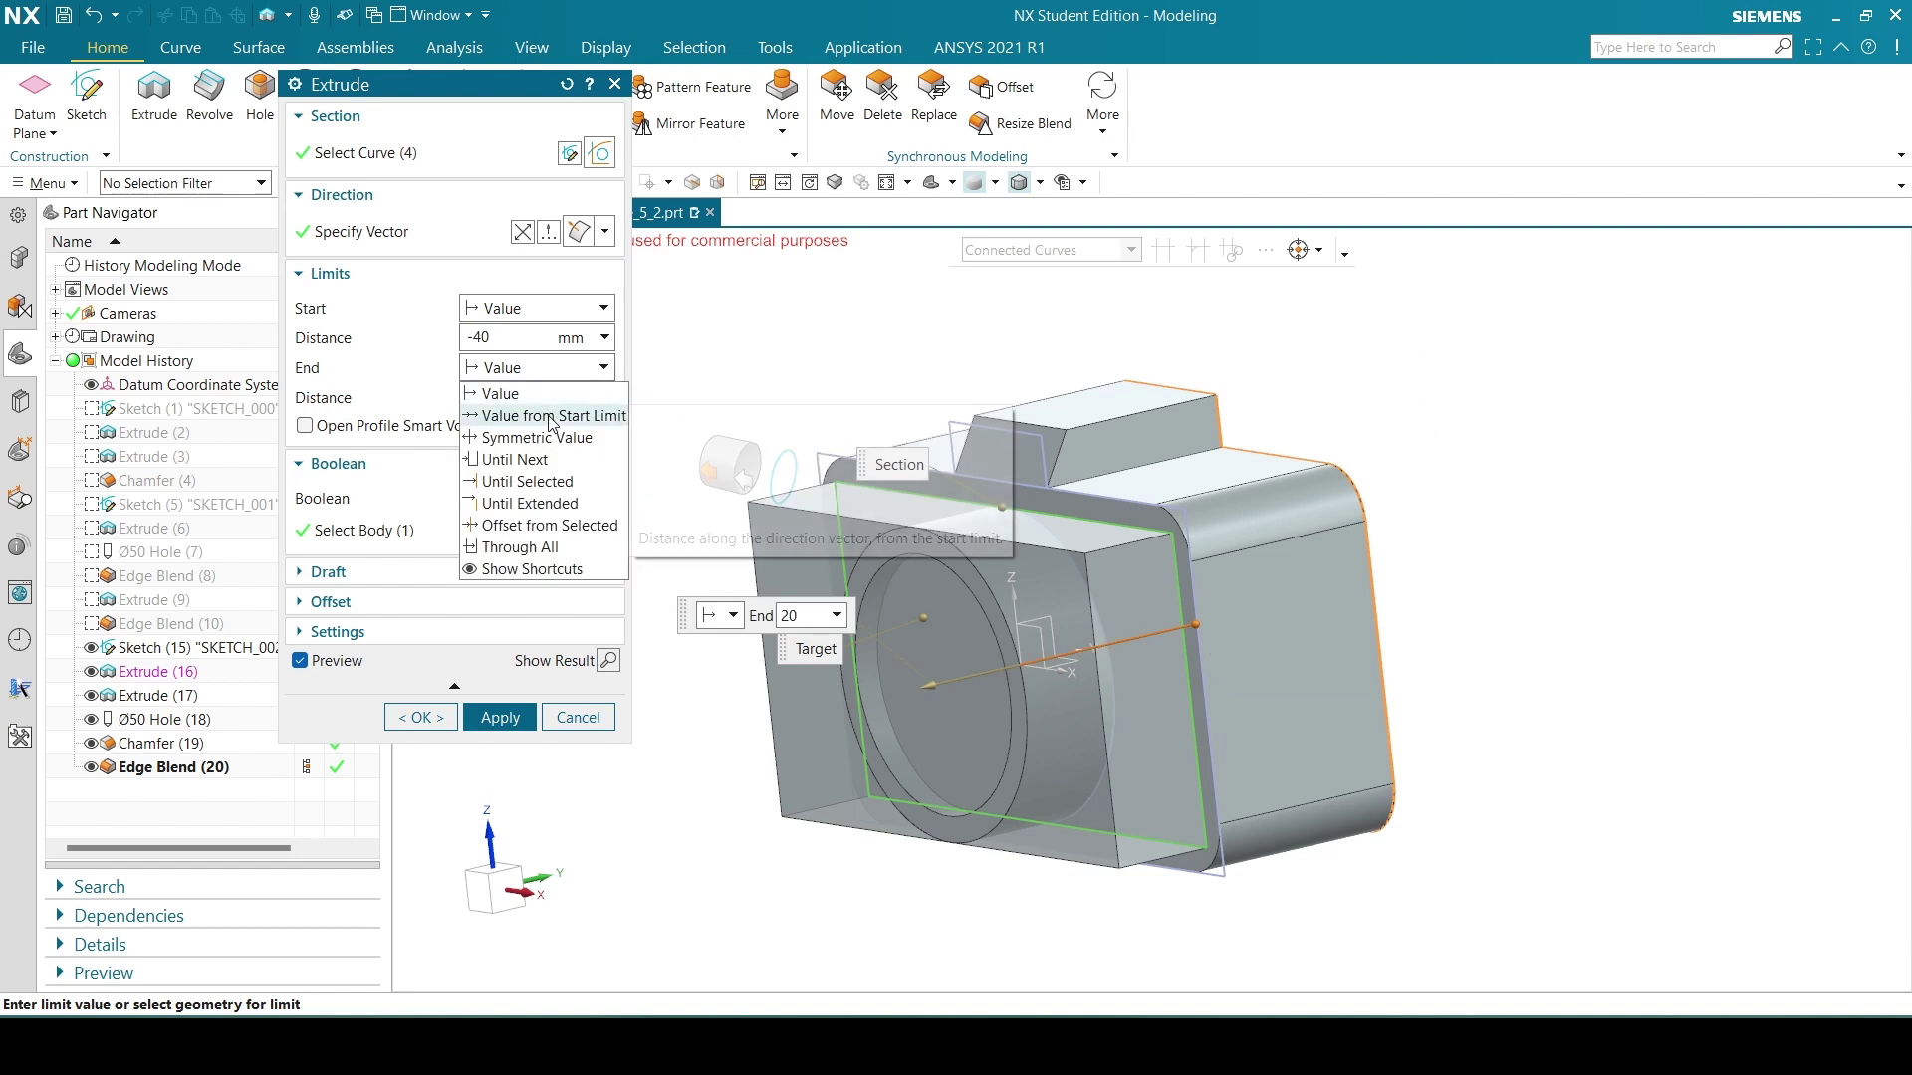
{"action": "left_click", "coordinate": [547, 416]}
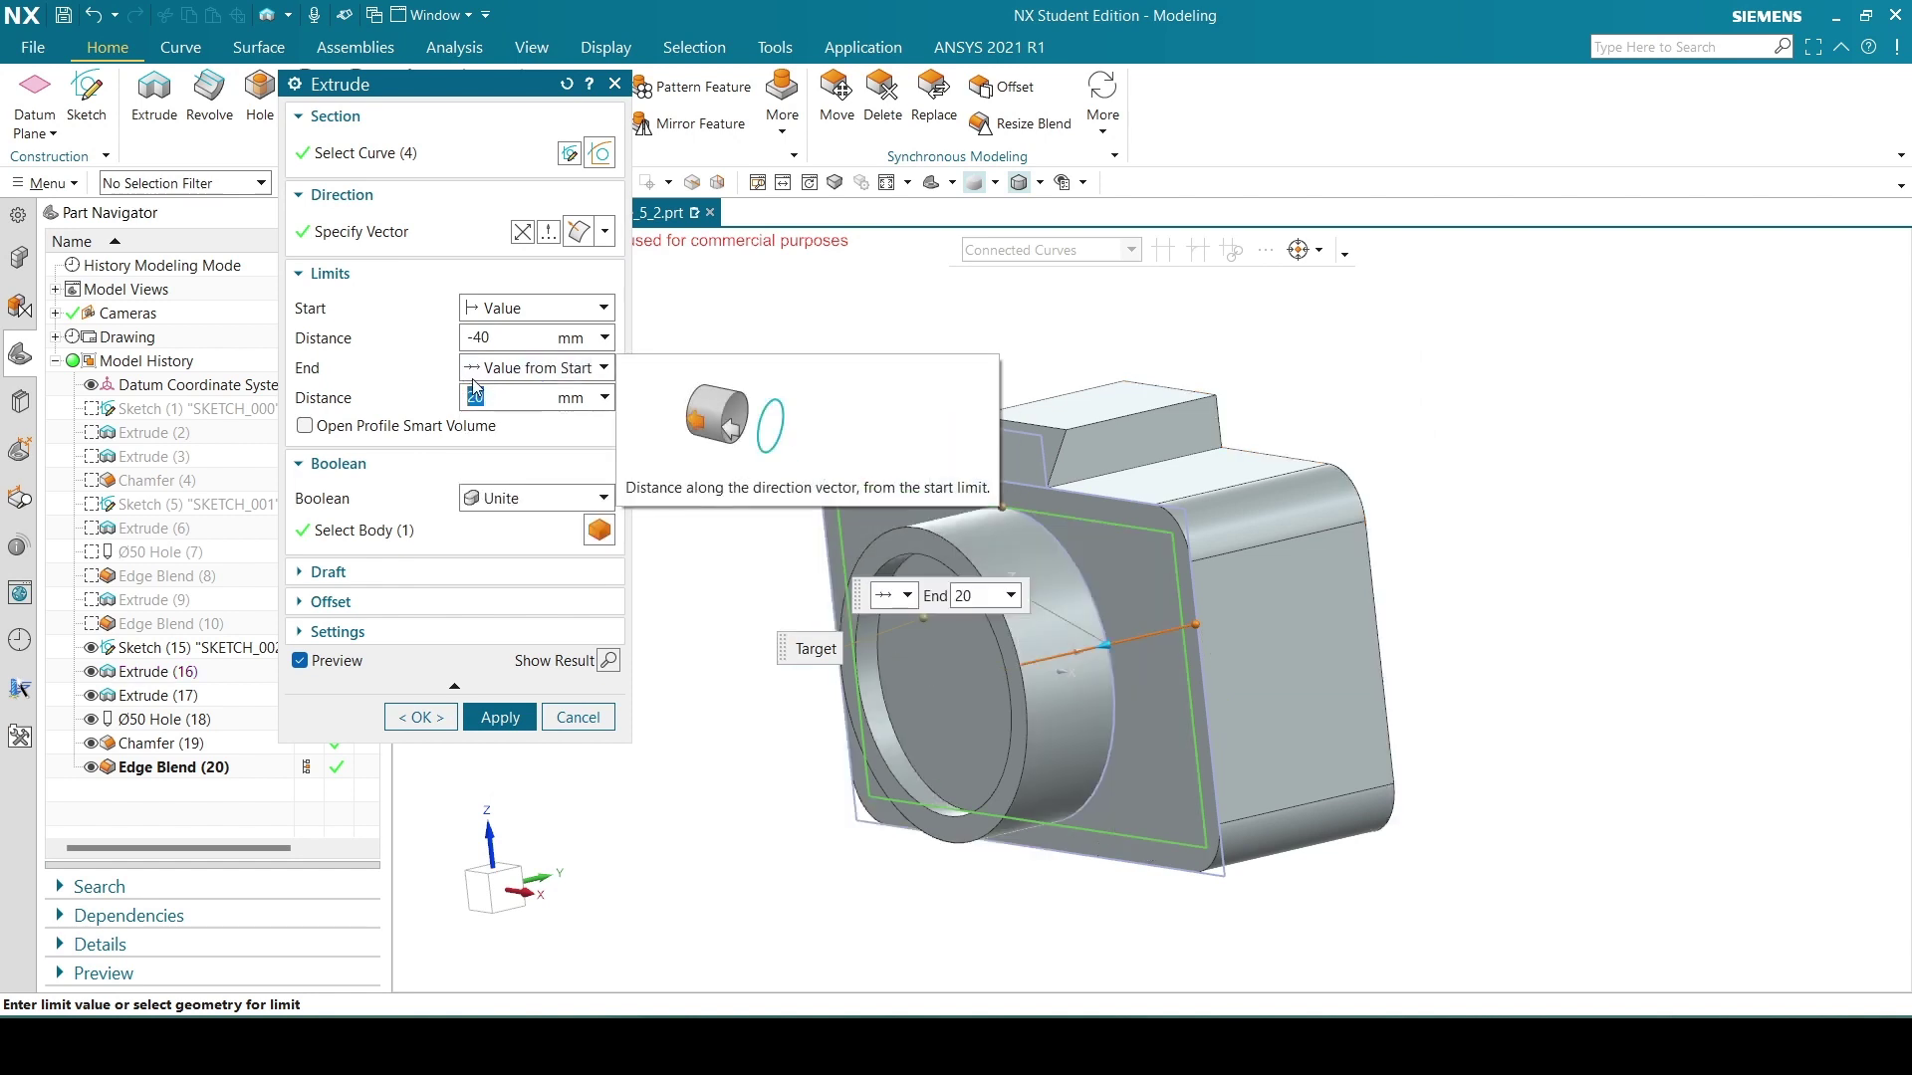
{"action": "type", "text": "2"}
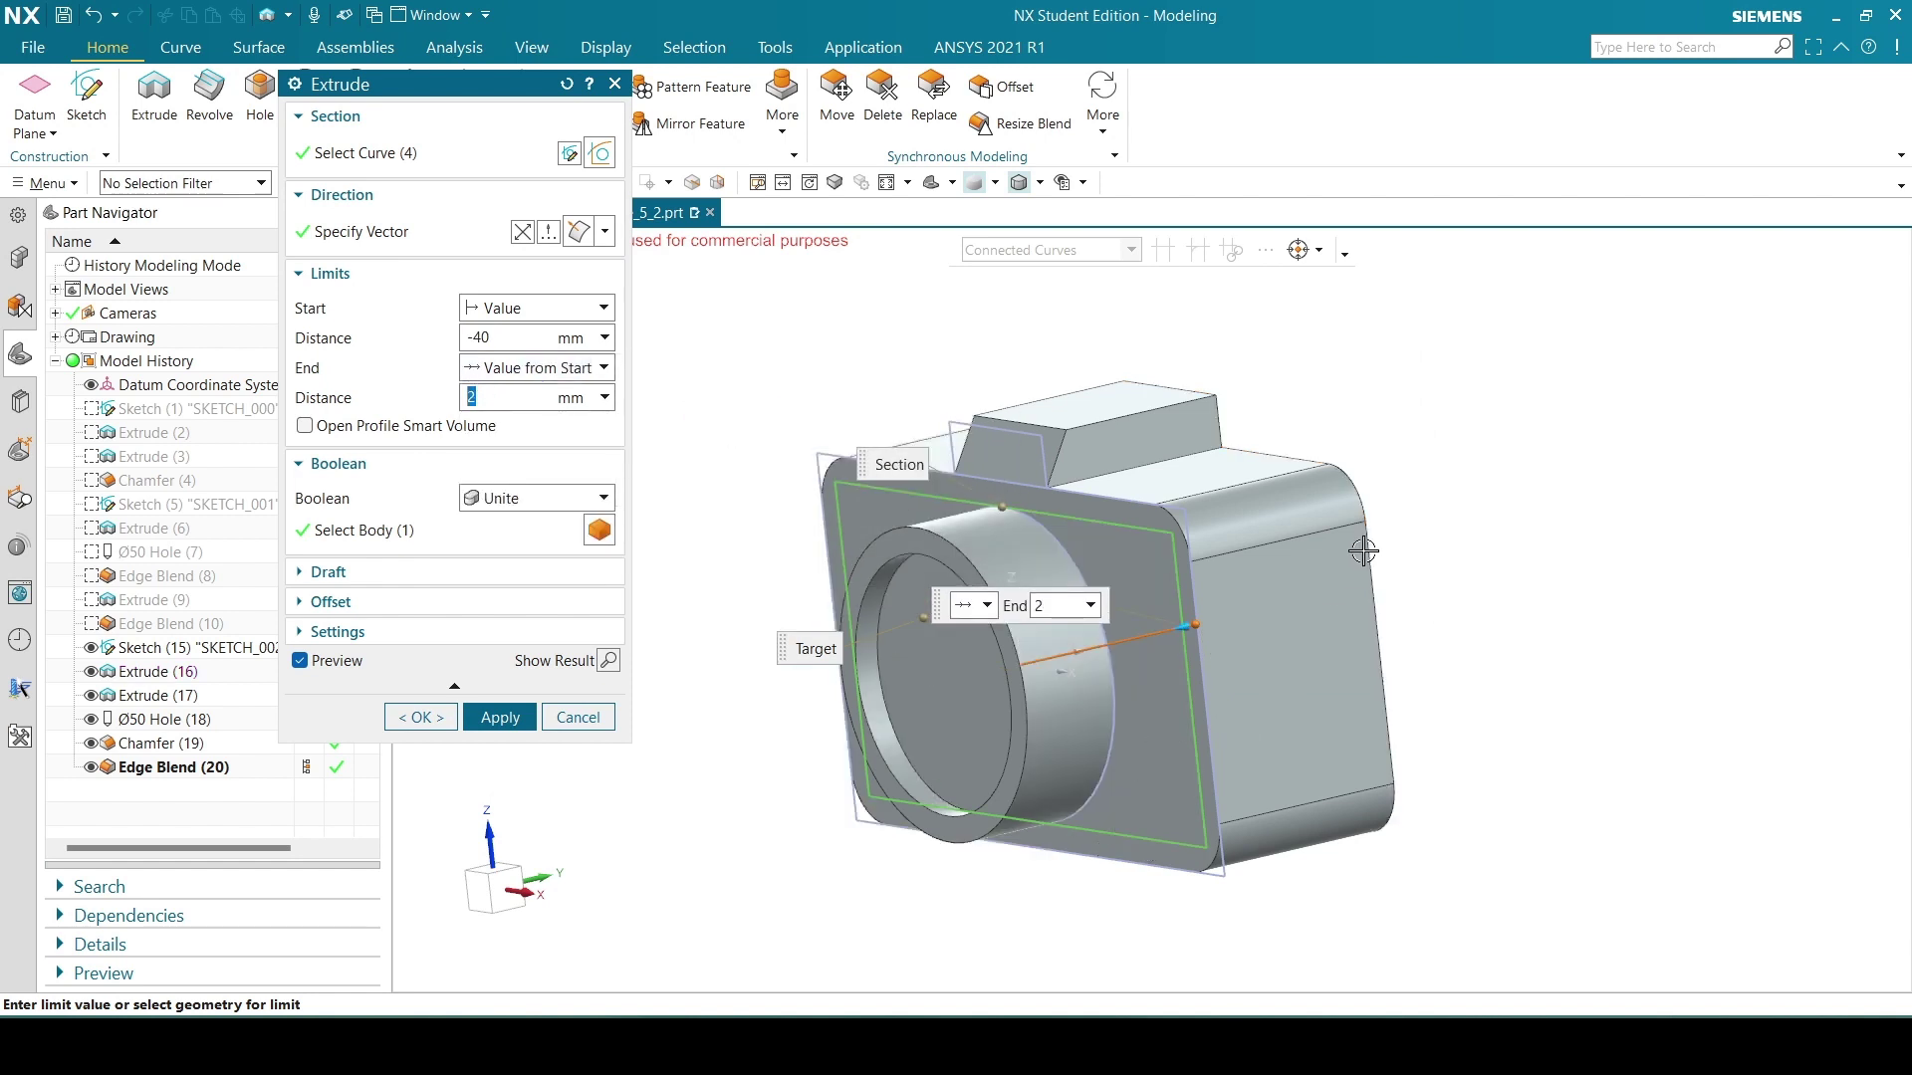
Set the extrude's Boolean to Subtract and apply it to cut the recess into the back of the body.
{"action": "left_click", "coordinate": [522, 500]}
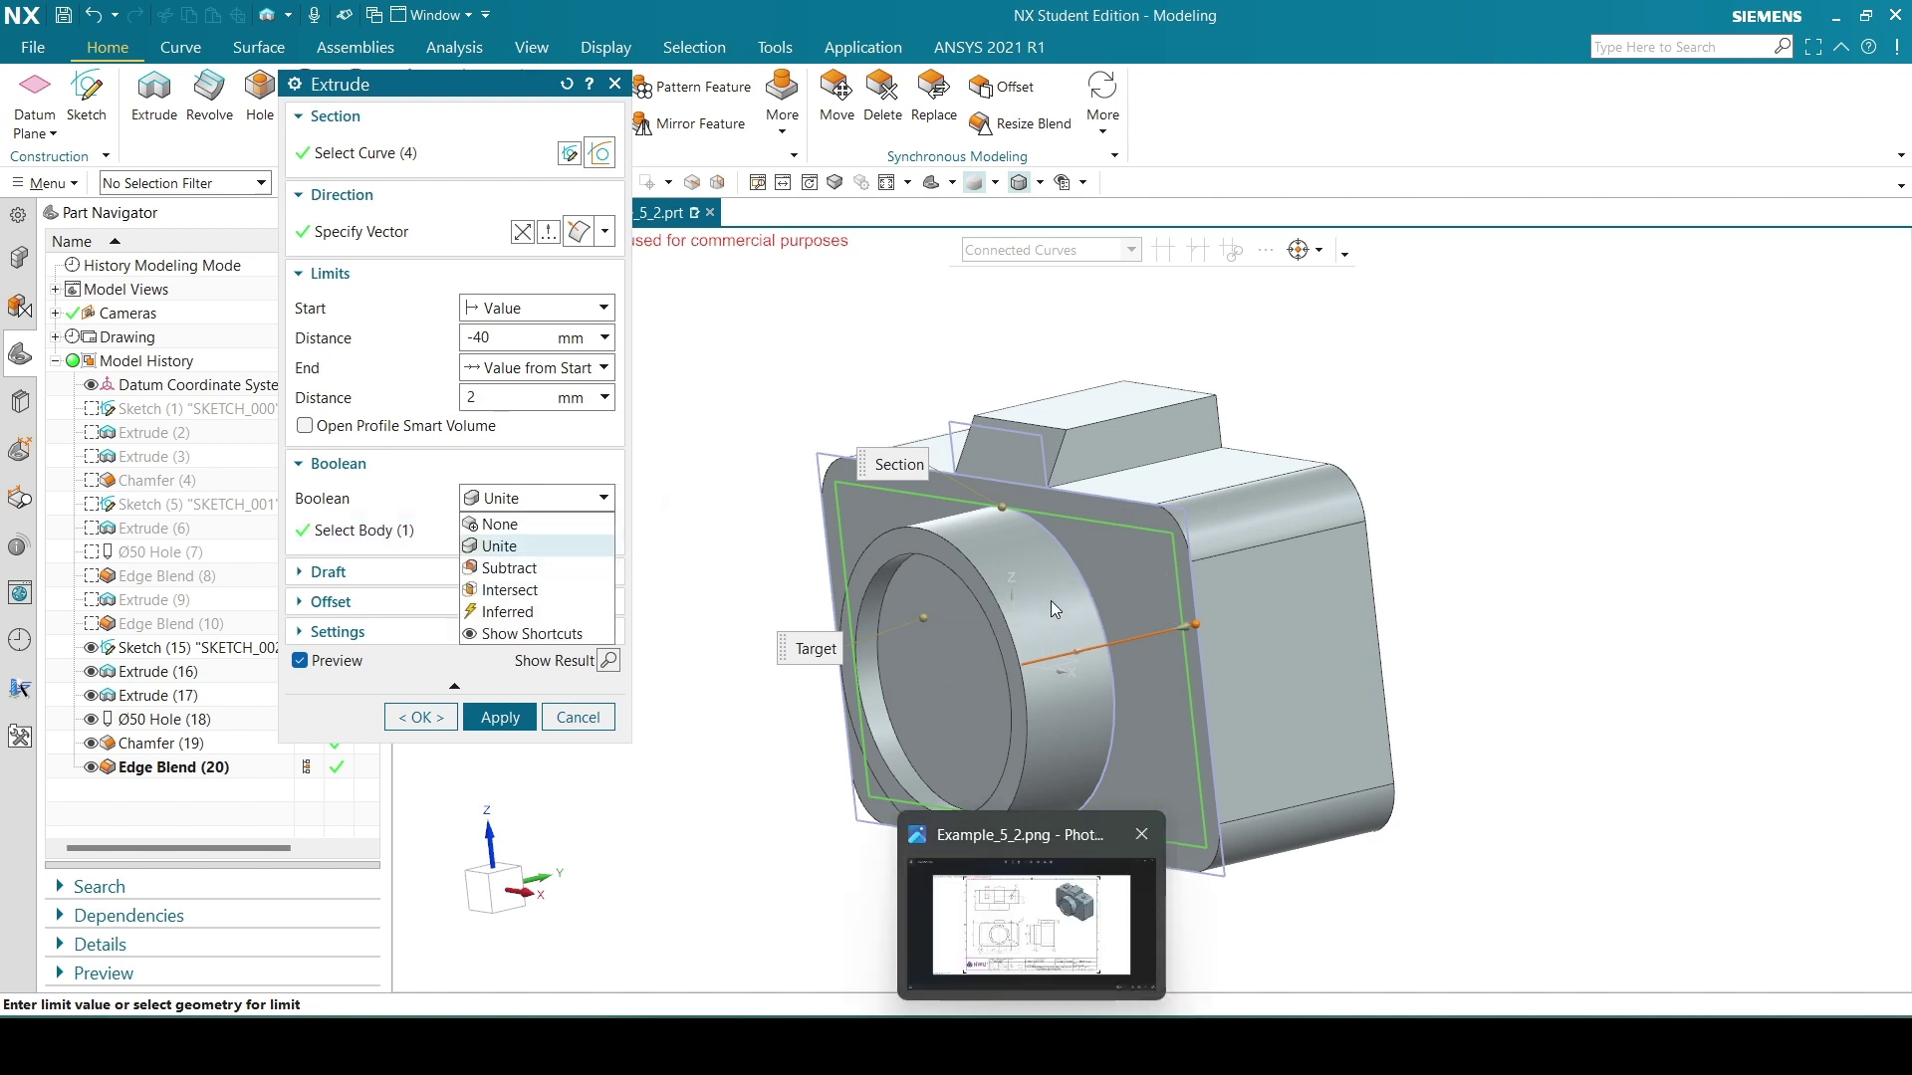
{"action": "left_click", "coordinate": [509, 568]}
{"action": "middle_click_drag", "start_coordinate": [1449, 583], "coordinate": [1387, 597]}
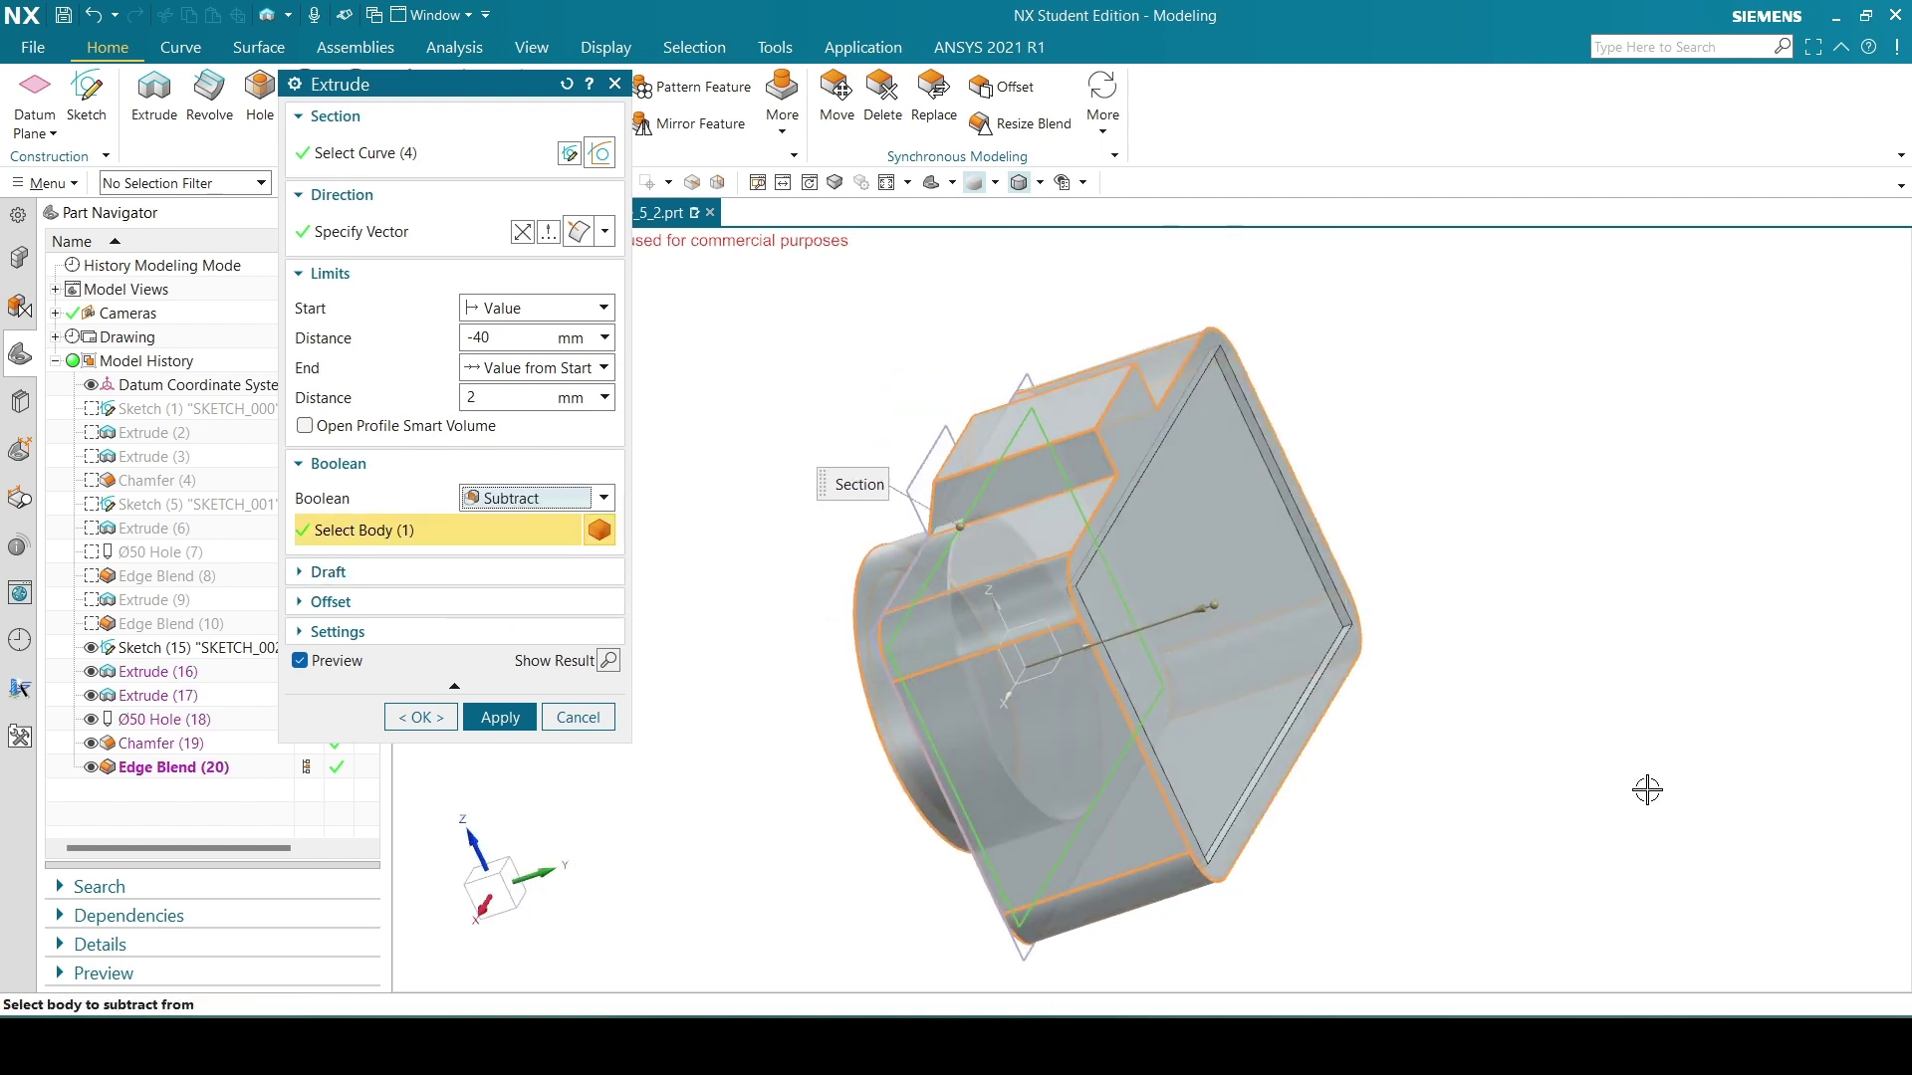
{"action": "left_click", "coordinate": [500, 717]}
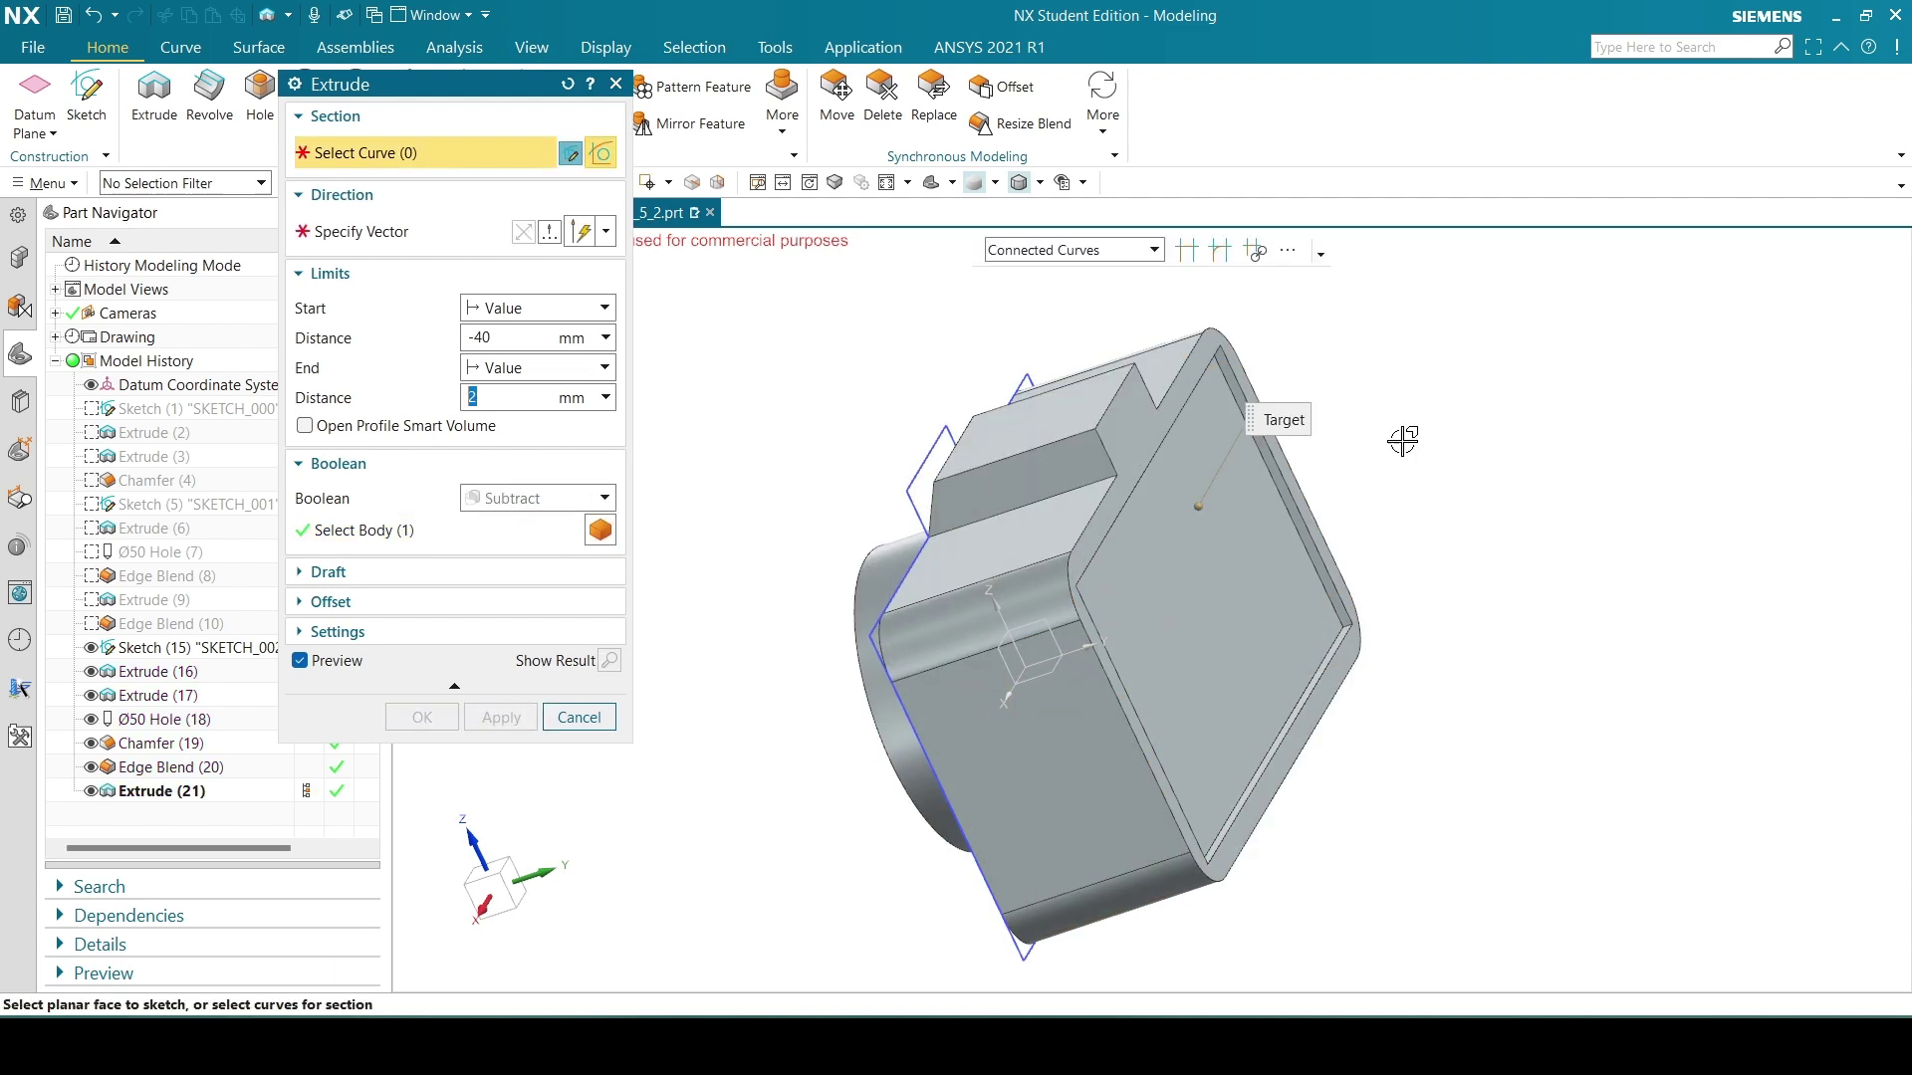
{"action": "middle_click_drag", "start_coordinate": [1402, 439], "coordinate": [1394, 528]}
{"action": "left_click", "coordinate": [614, 84]}
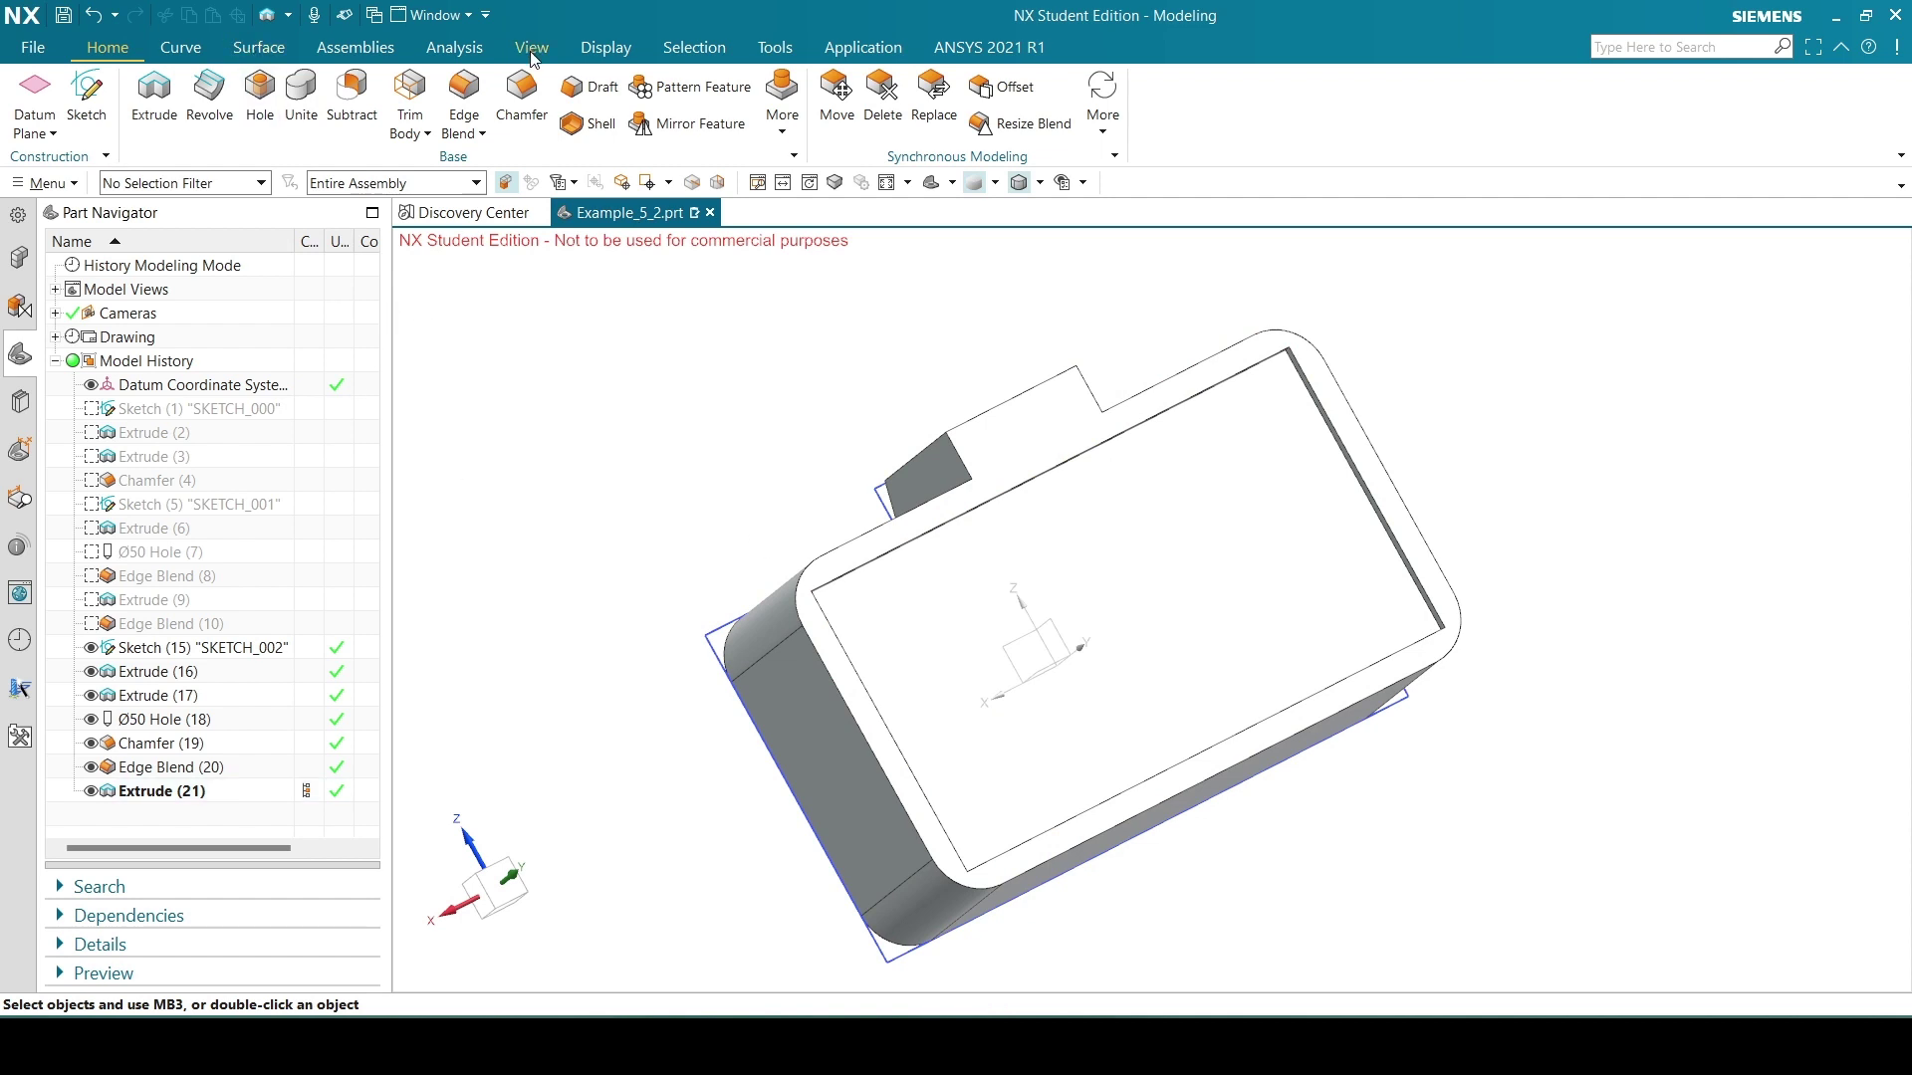
Start an Edge Blend and select the two inner corner edges of the back recess on the viewfinder side.
{"action": "left_click", "coordinate": [464, 91]}
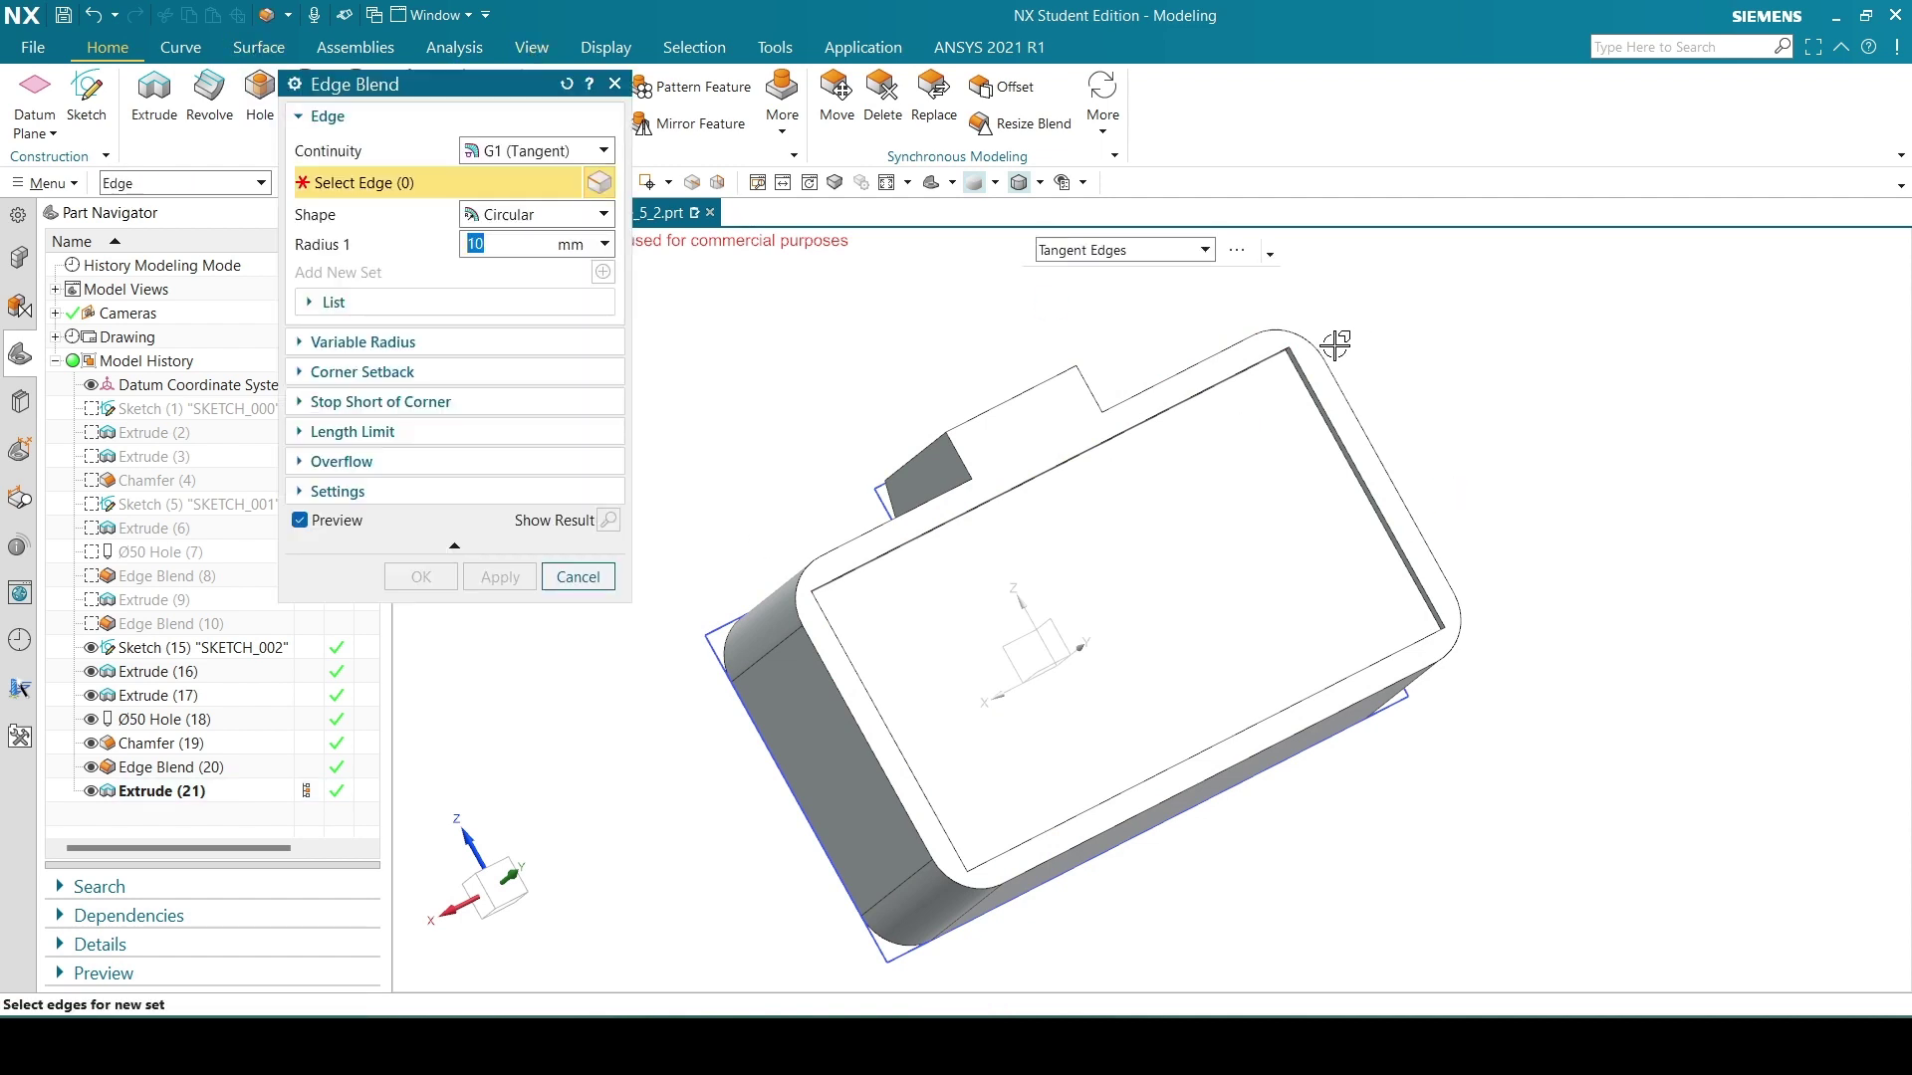
{"action": "scroll", "coordinate": [1267, 362], "scroll_direction": "up", "scroll_amount": 5}
{"action": "scroll", "coordinate": [1357, 368], "scroll_direction": "down", "scroll_amount": 3}
{"action": "scroll", "coordinate": [1314, 376], "scroll_direction": "up", "scroll_amount": 2}
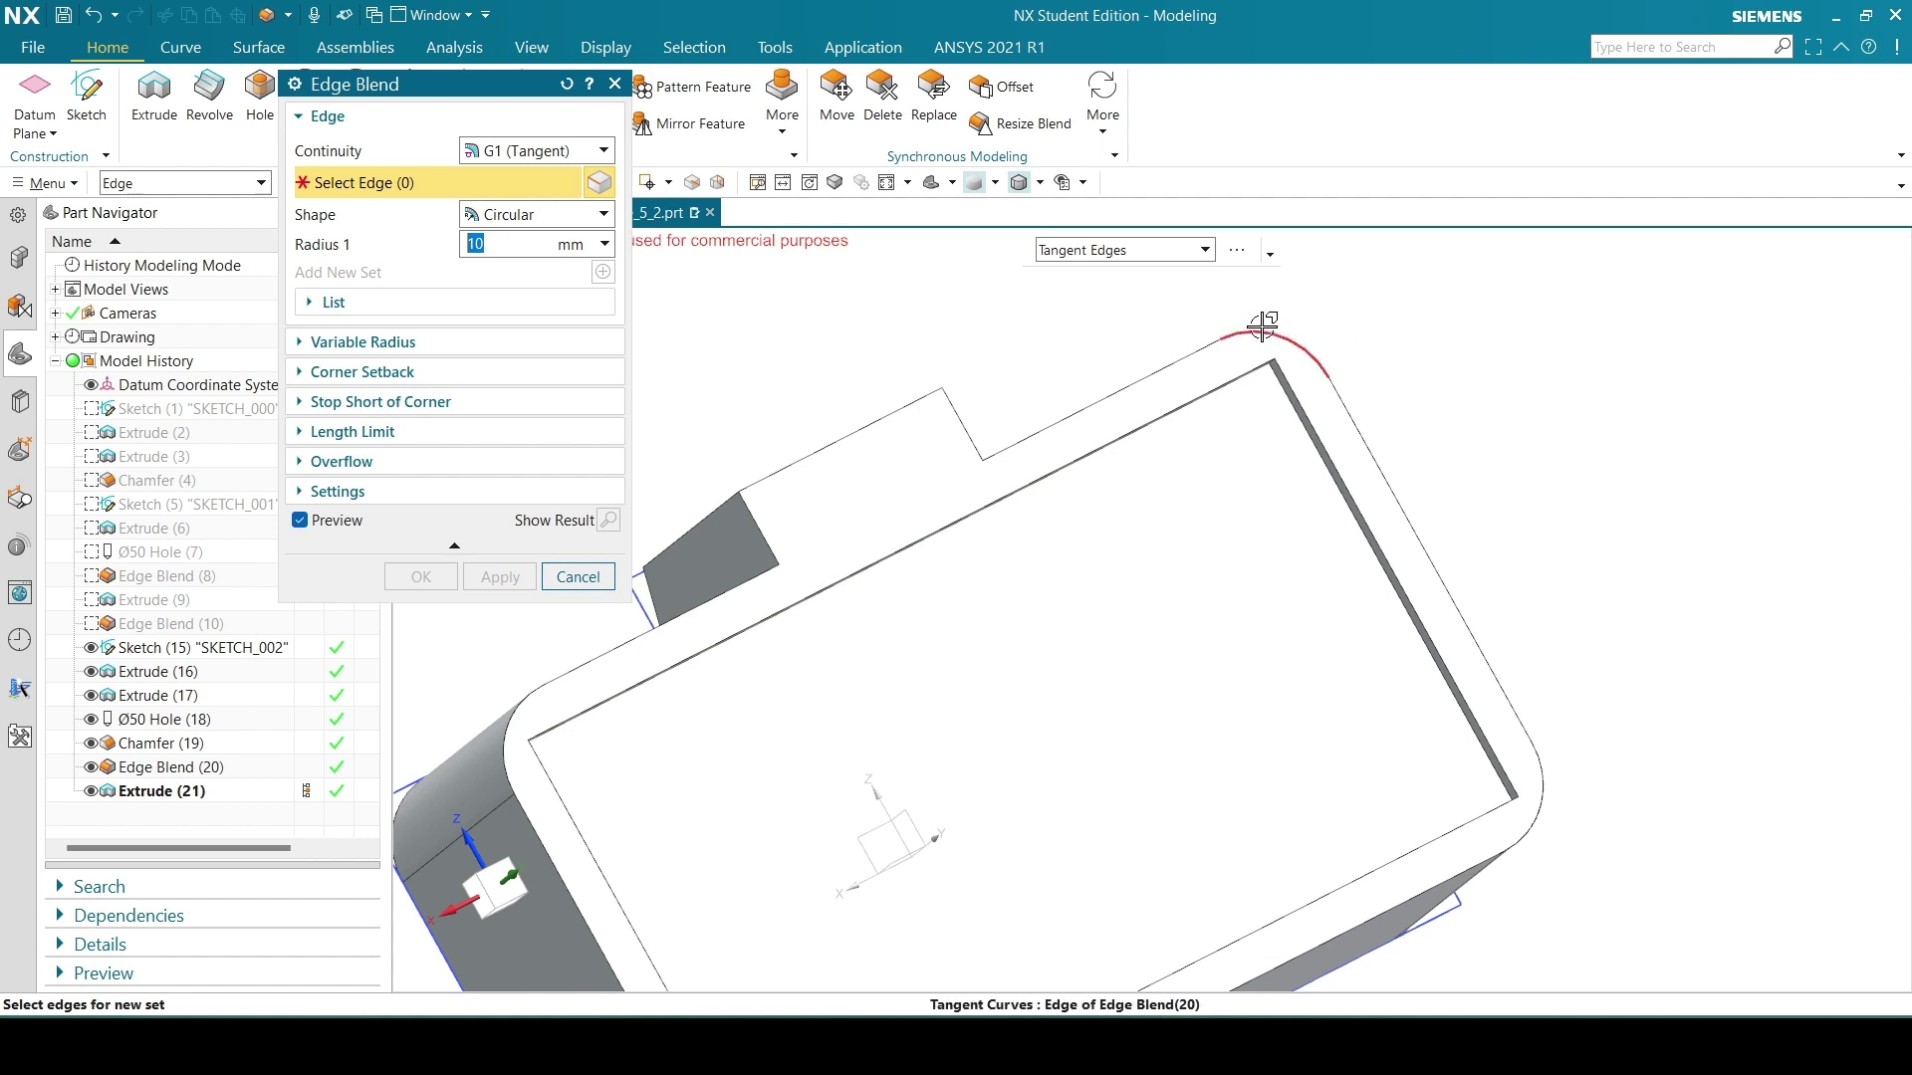
{"action": "scroll", "coordinate": [1298, 308], "scroll_direction": "up", "scroll_amount": 5}
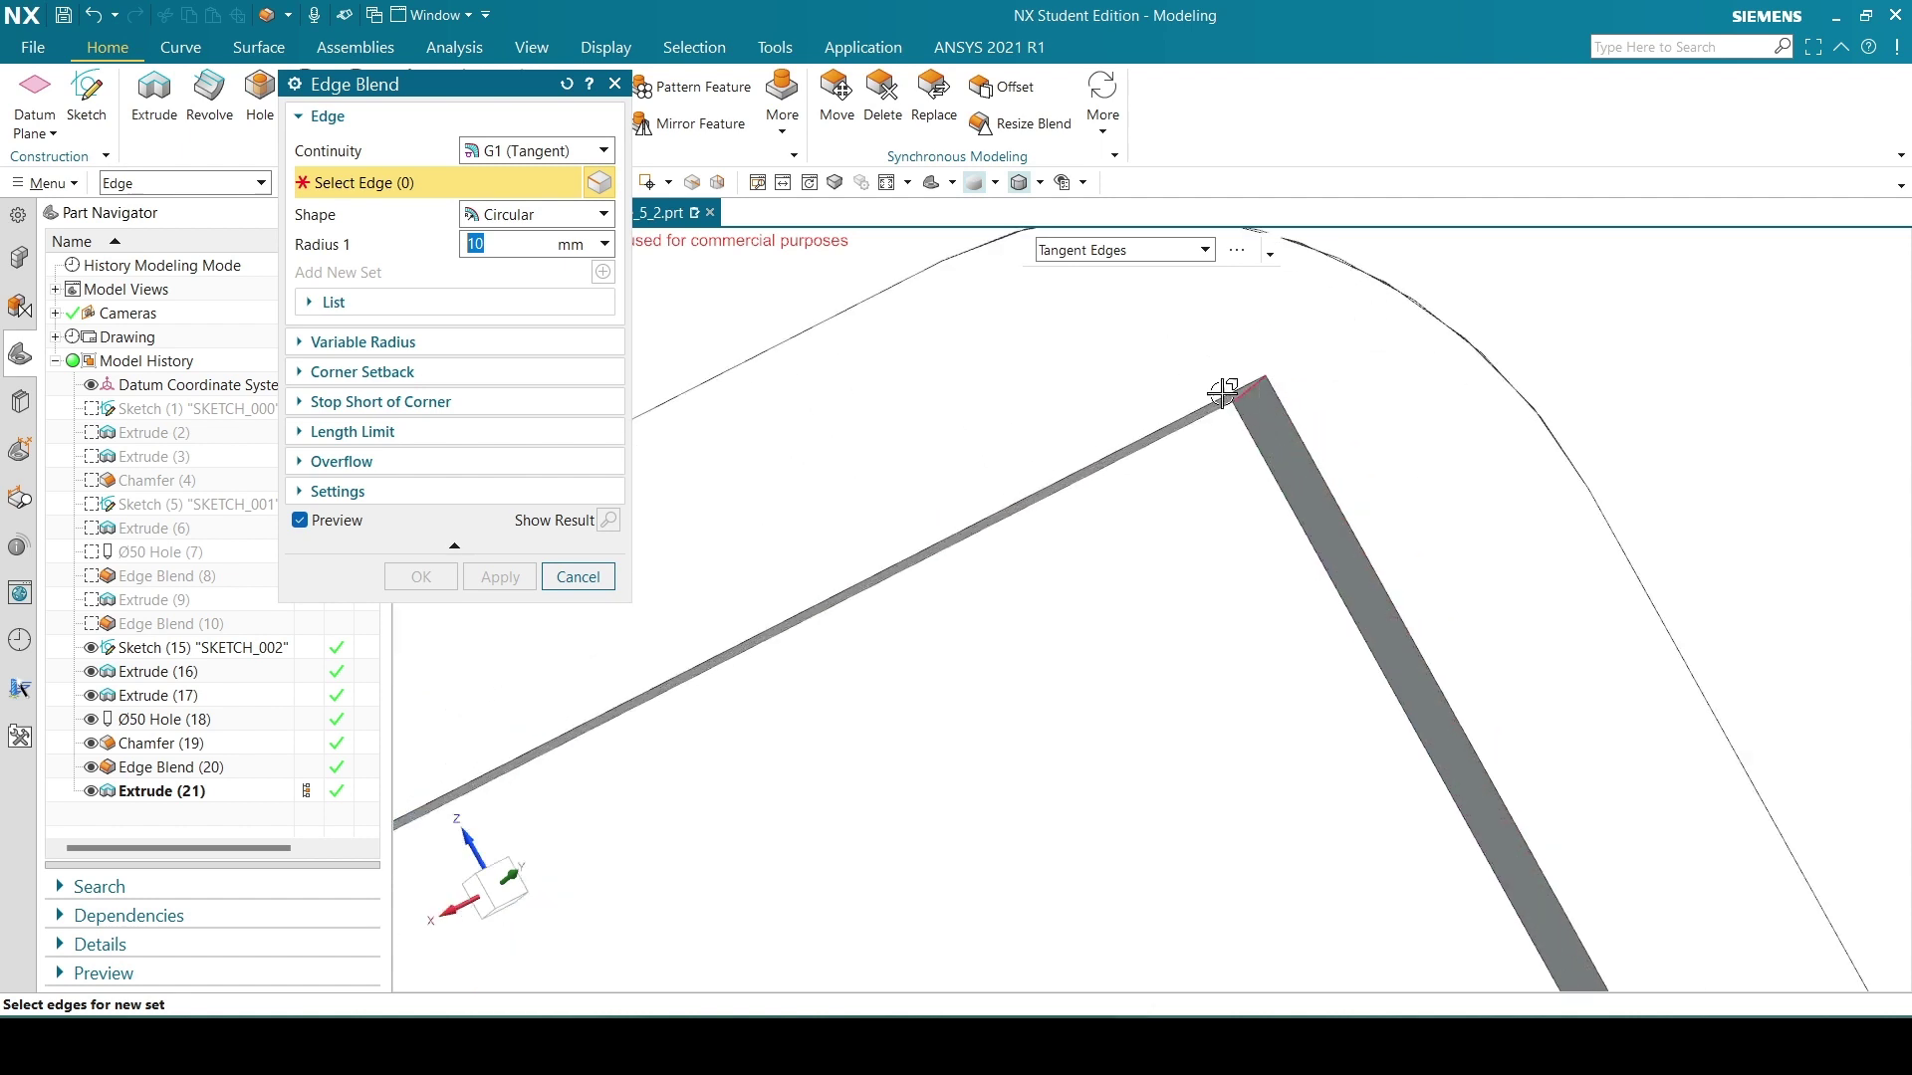
{"action": "left_click", "coordinate": [1253, 395]}
{"action": "scroll", "coordinate": [1254, 398], "scroll_direction": "down", "scroll_amount": 6}
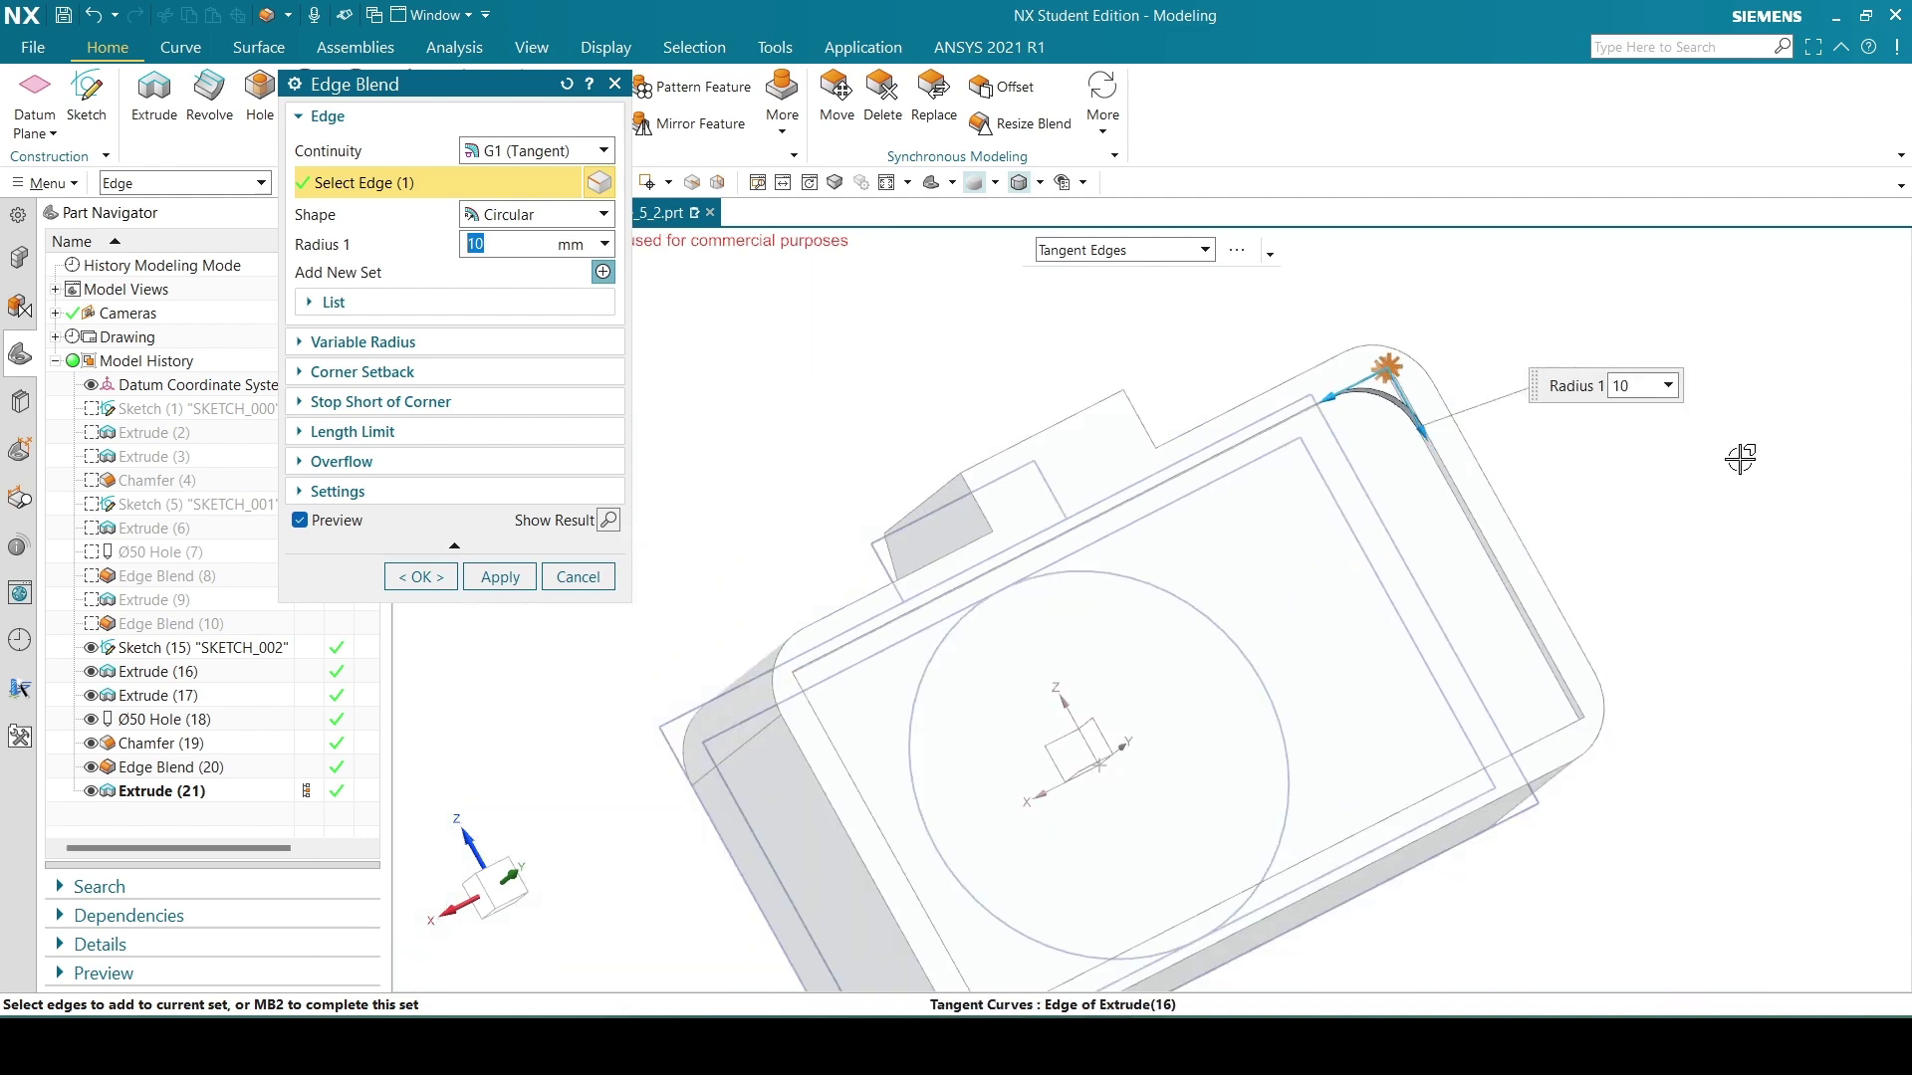
{"action": "middle_click_drag", "start_coordinate": [1740, 458], "coordinate": [1683, 468]}
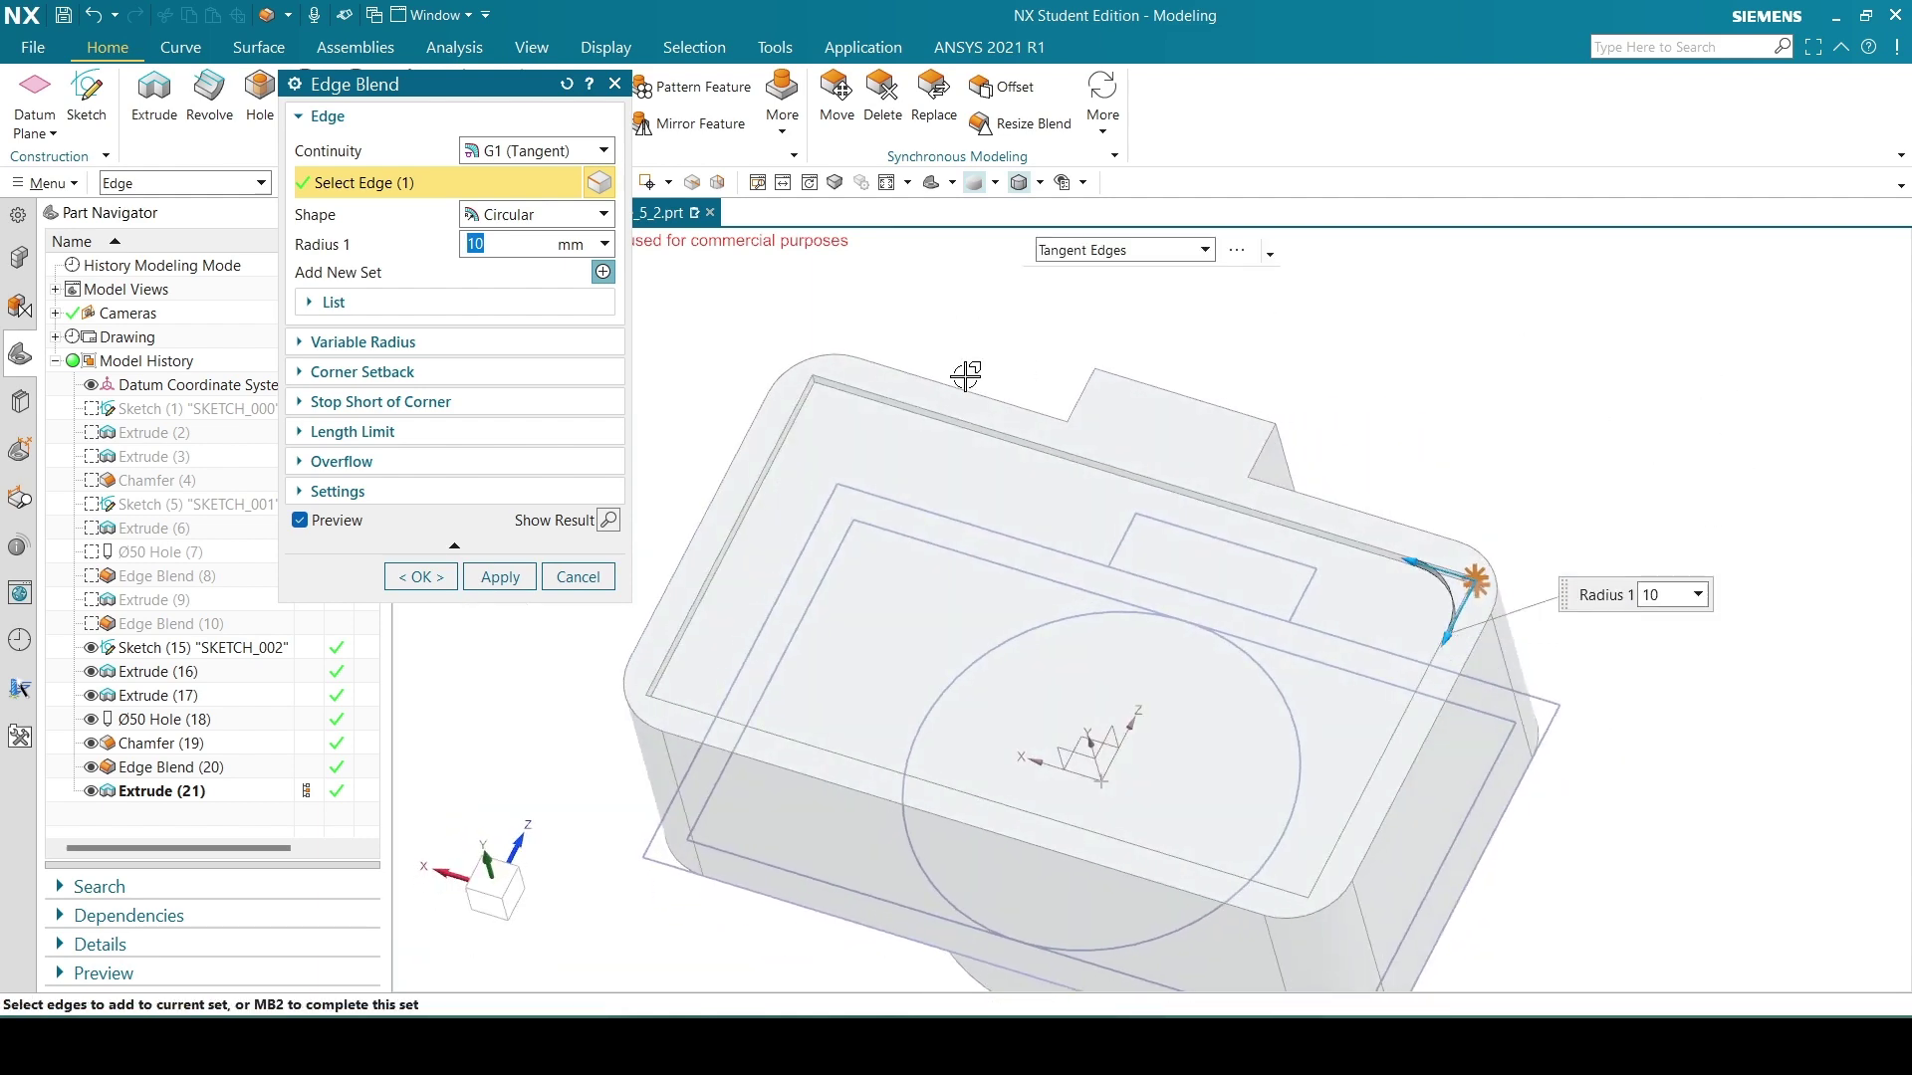
{"action": "scroll", "coordinate": [828, 388], "scroll_direction": "up", "scroll_amount": 5}
{"action": "left_click", "coordinate": [831, 337]}
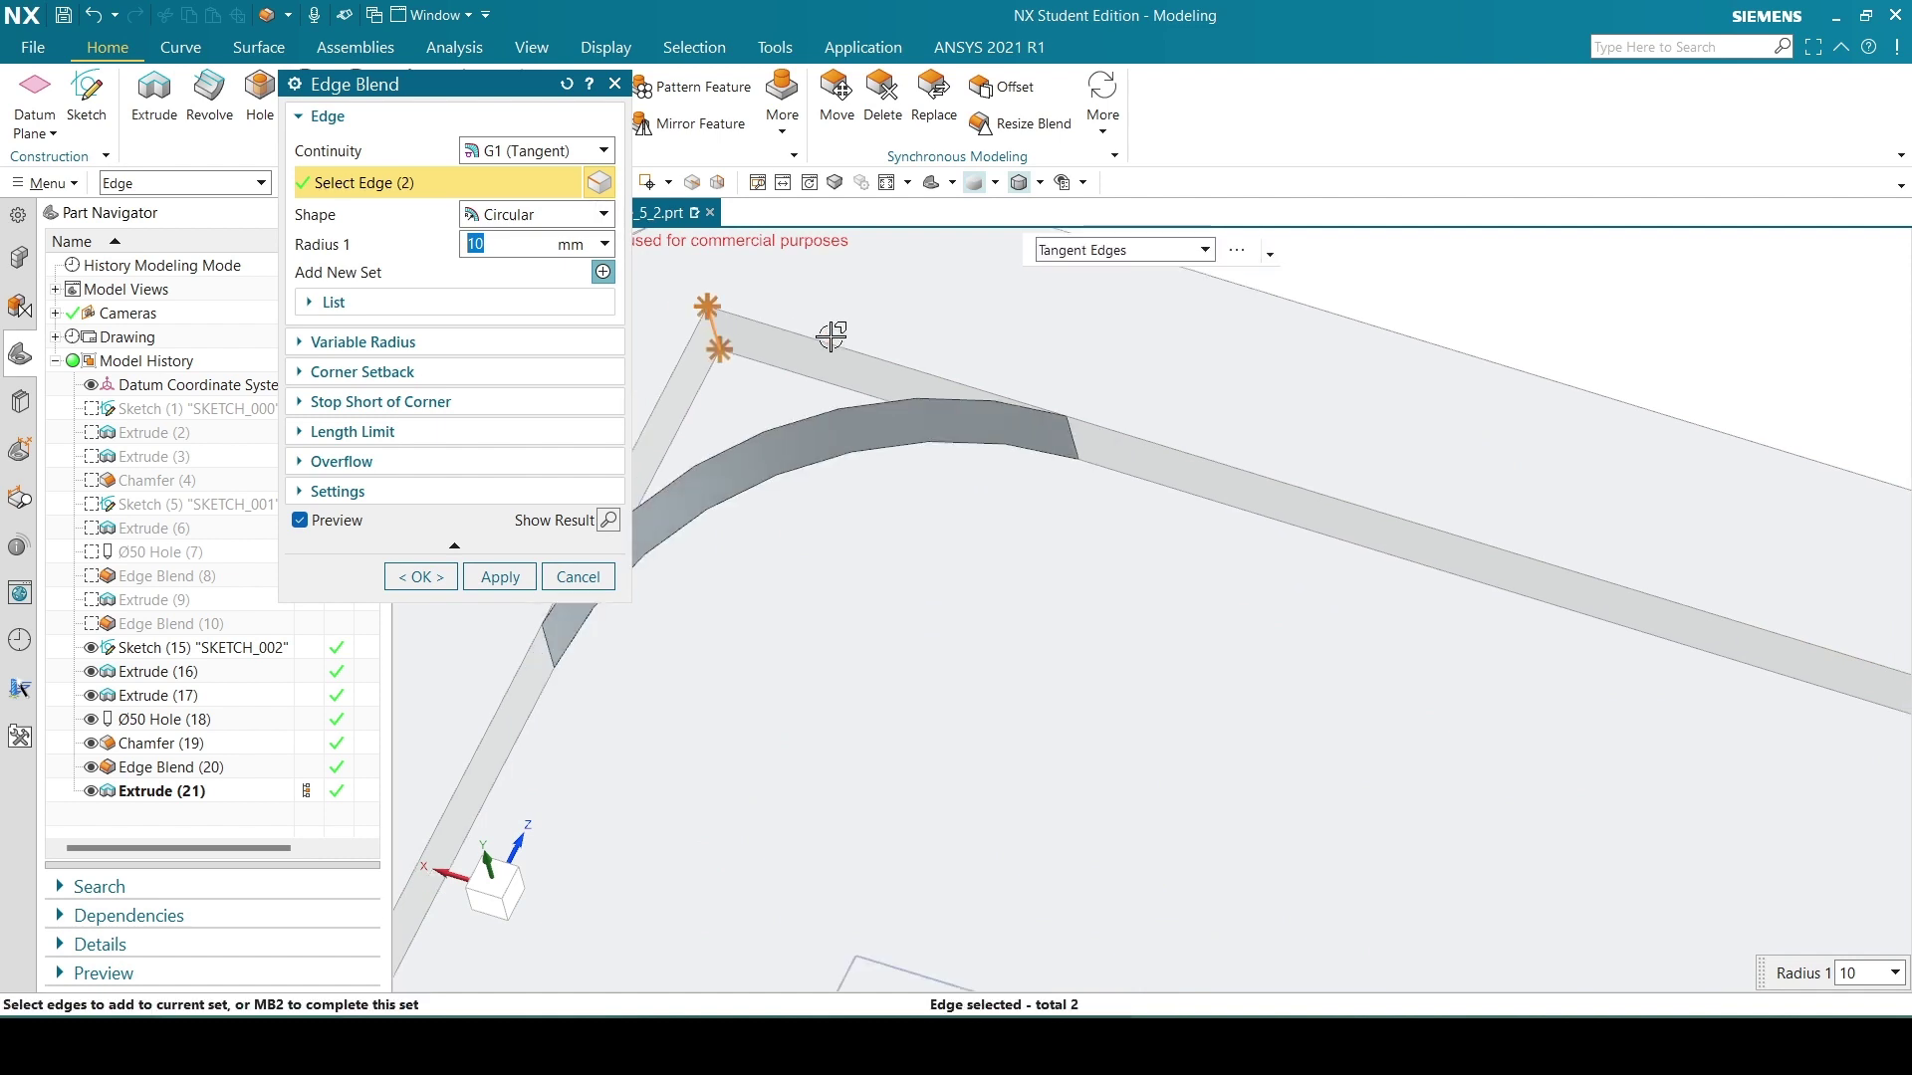
Add the recess's two remaining inner corner edges, on the side away from the viewfinder, to the blend selection.
{"action": "scroll", "coordinate": [832, 337], "scroll_direction": "down", "scroll_amount": 8}
{"action": "middle_click_drag", "start_coordinate": [826, 418], "coordinate": [843, 514]}
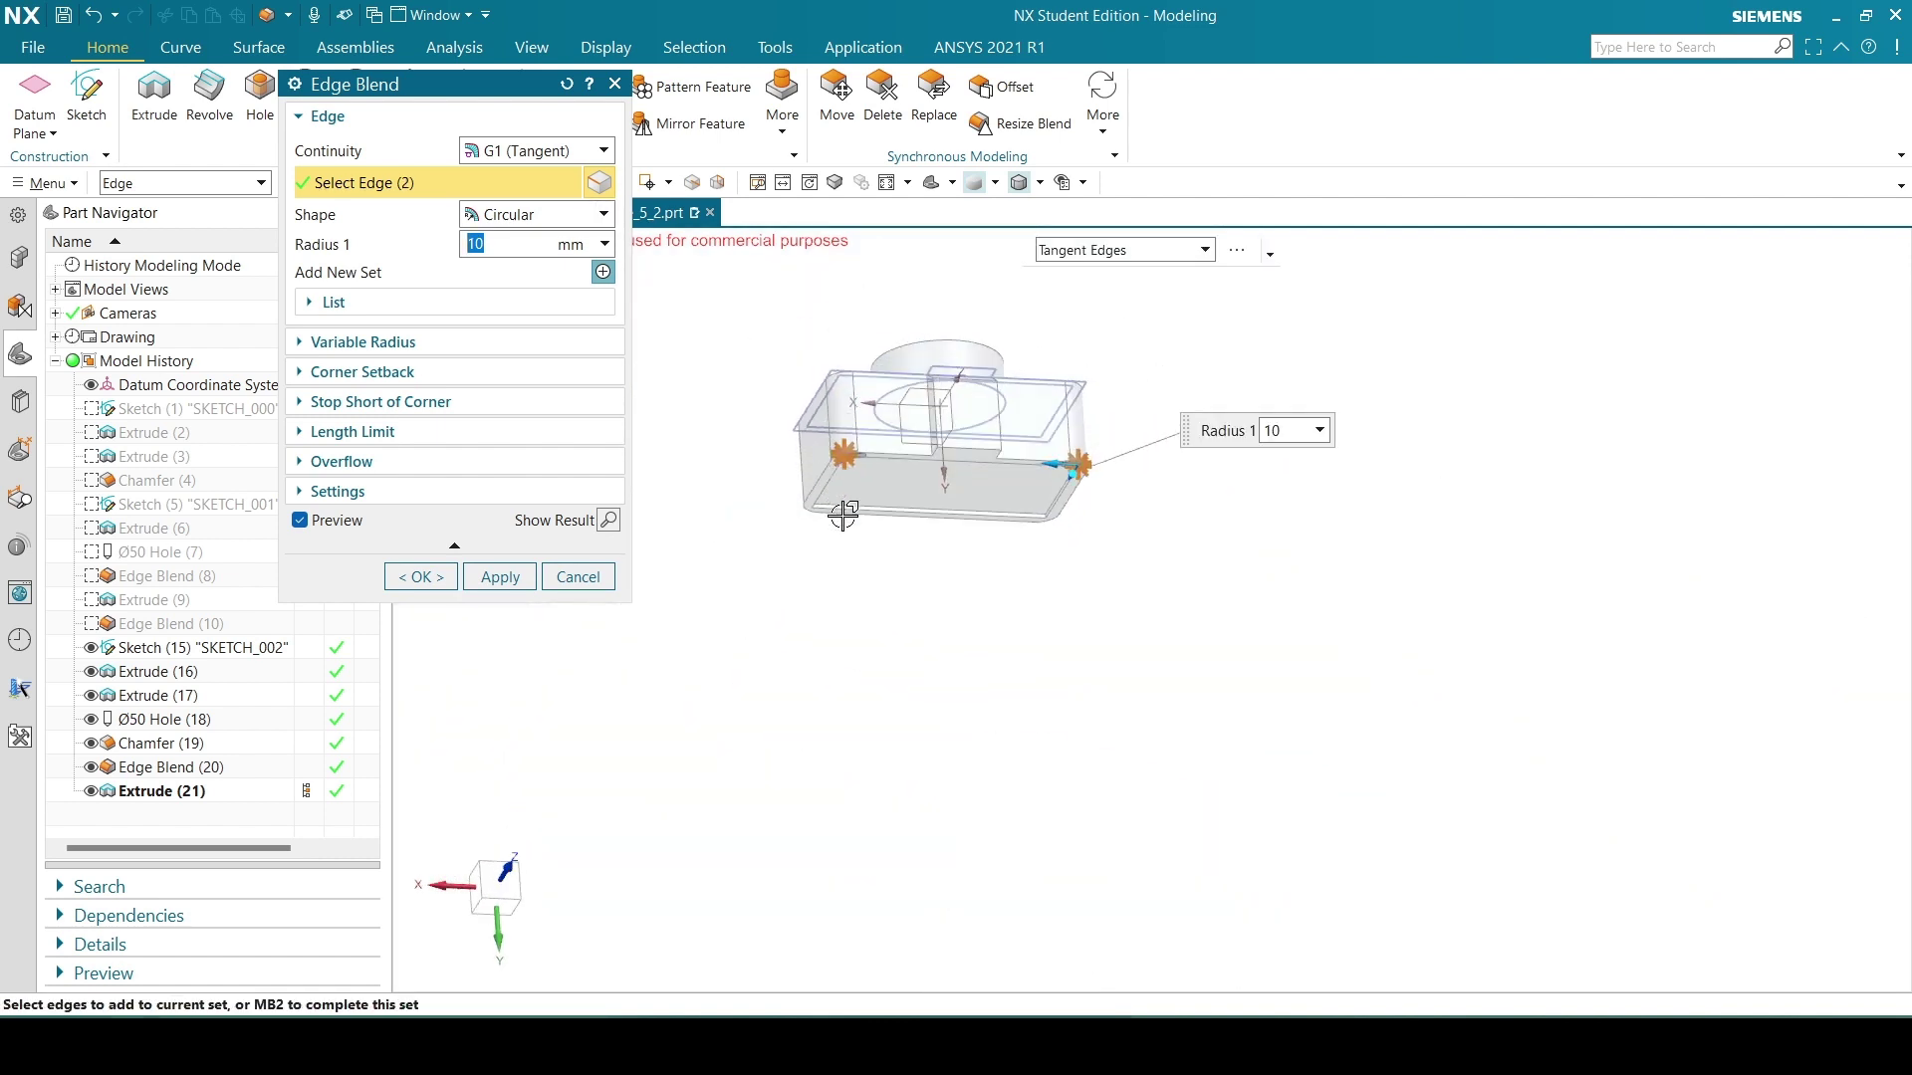
{"action": "scroll", "coordinate": [829, 509], "scroll_direction": "up", "scroll_amount": 8}
{"action": "scroll", "coordinate": [1553, 567], "scroll_direction": "down", "scroll_amount": 4}
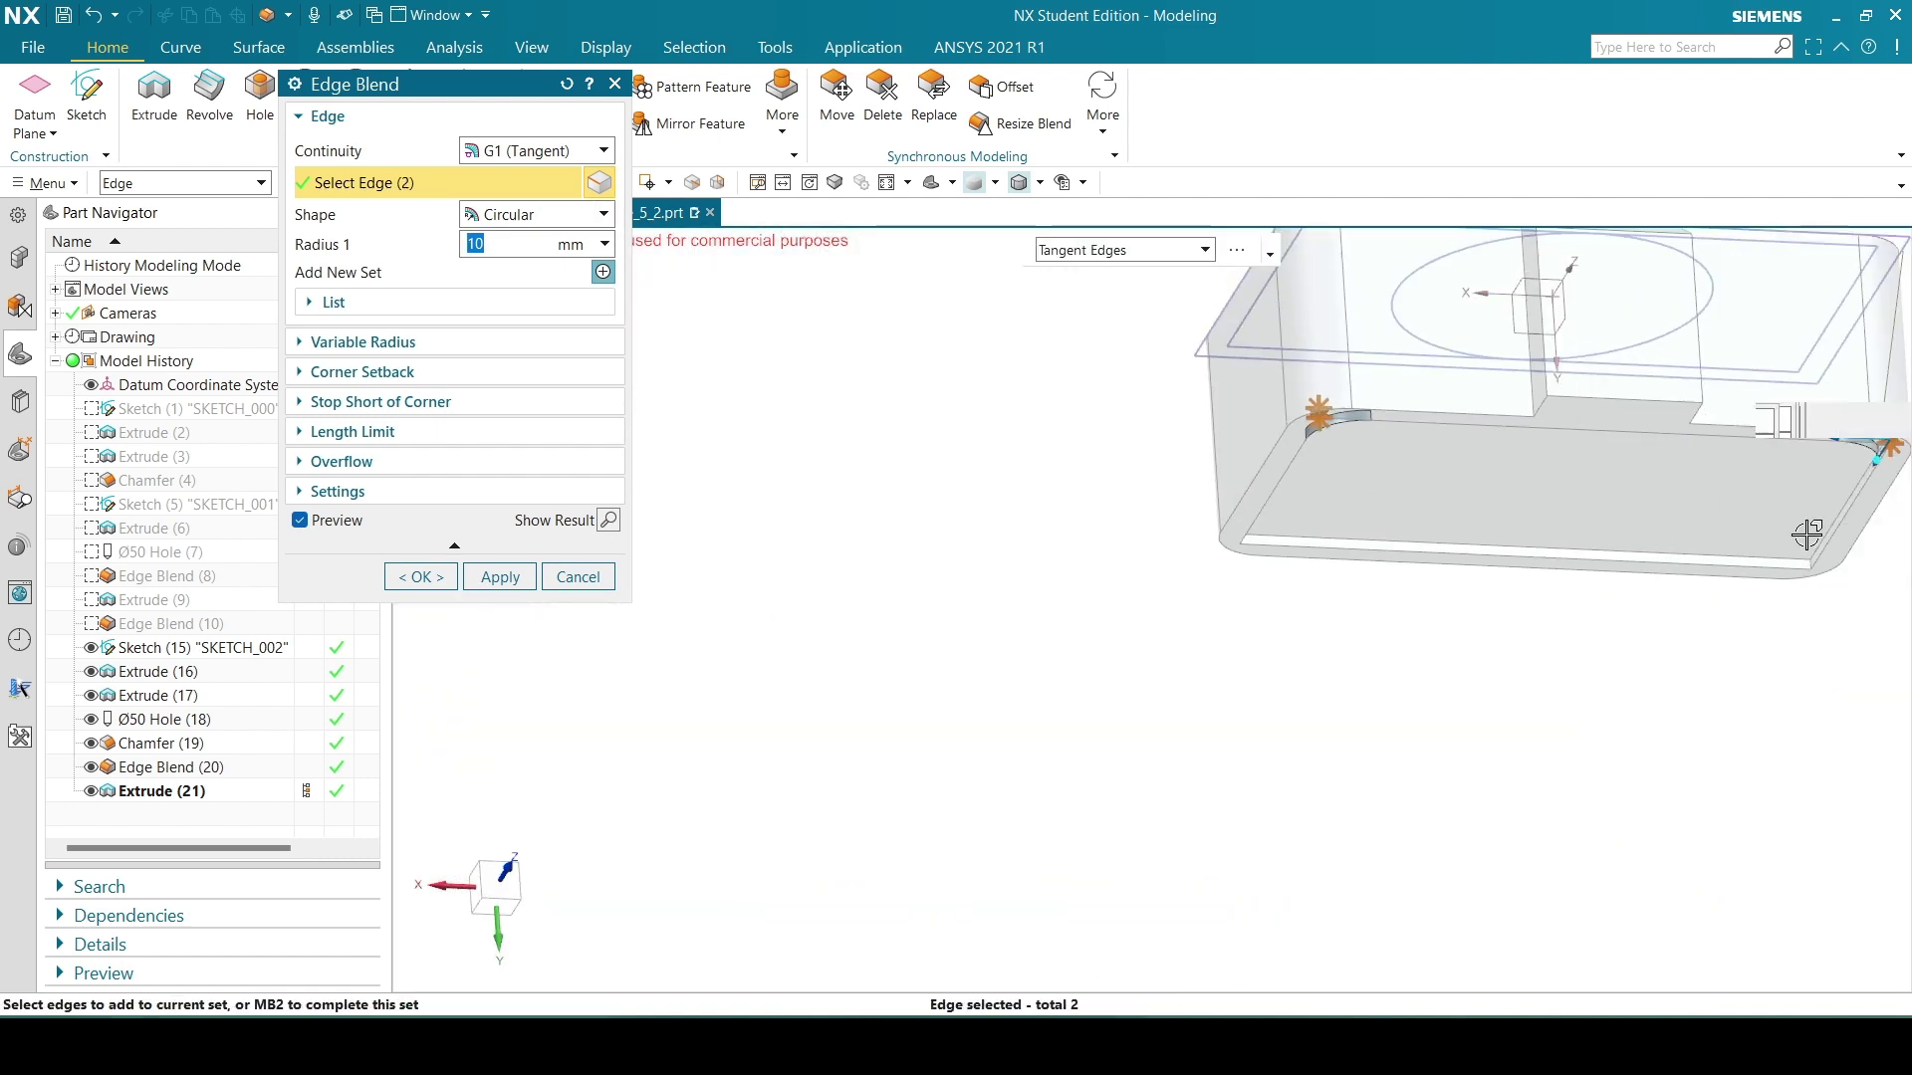
{"action": "scroll", "coordinate": [1807, 538], "scroll_direction": "up", "scroll_amount": 6}
{"action": "left_click", "coordinate": [1809, 640]}
{"action": "scroll", "coordinate": [1693, 717], "scroll_direction": "down", "scroll_amount": 5}
{"action": "middle_click_drag", "start_coordinate": [1682, 734], "coordinate": [1593, 705]}
{"action": "scroll", "coordinate": [726, 653], "scroll_direction": "up", "scroll_amount": 5}
{"action": "left_click", "coordinate": [883, 666]}
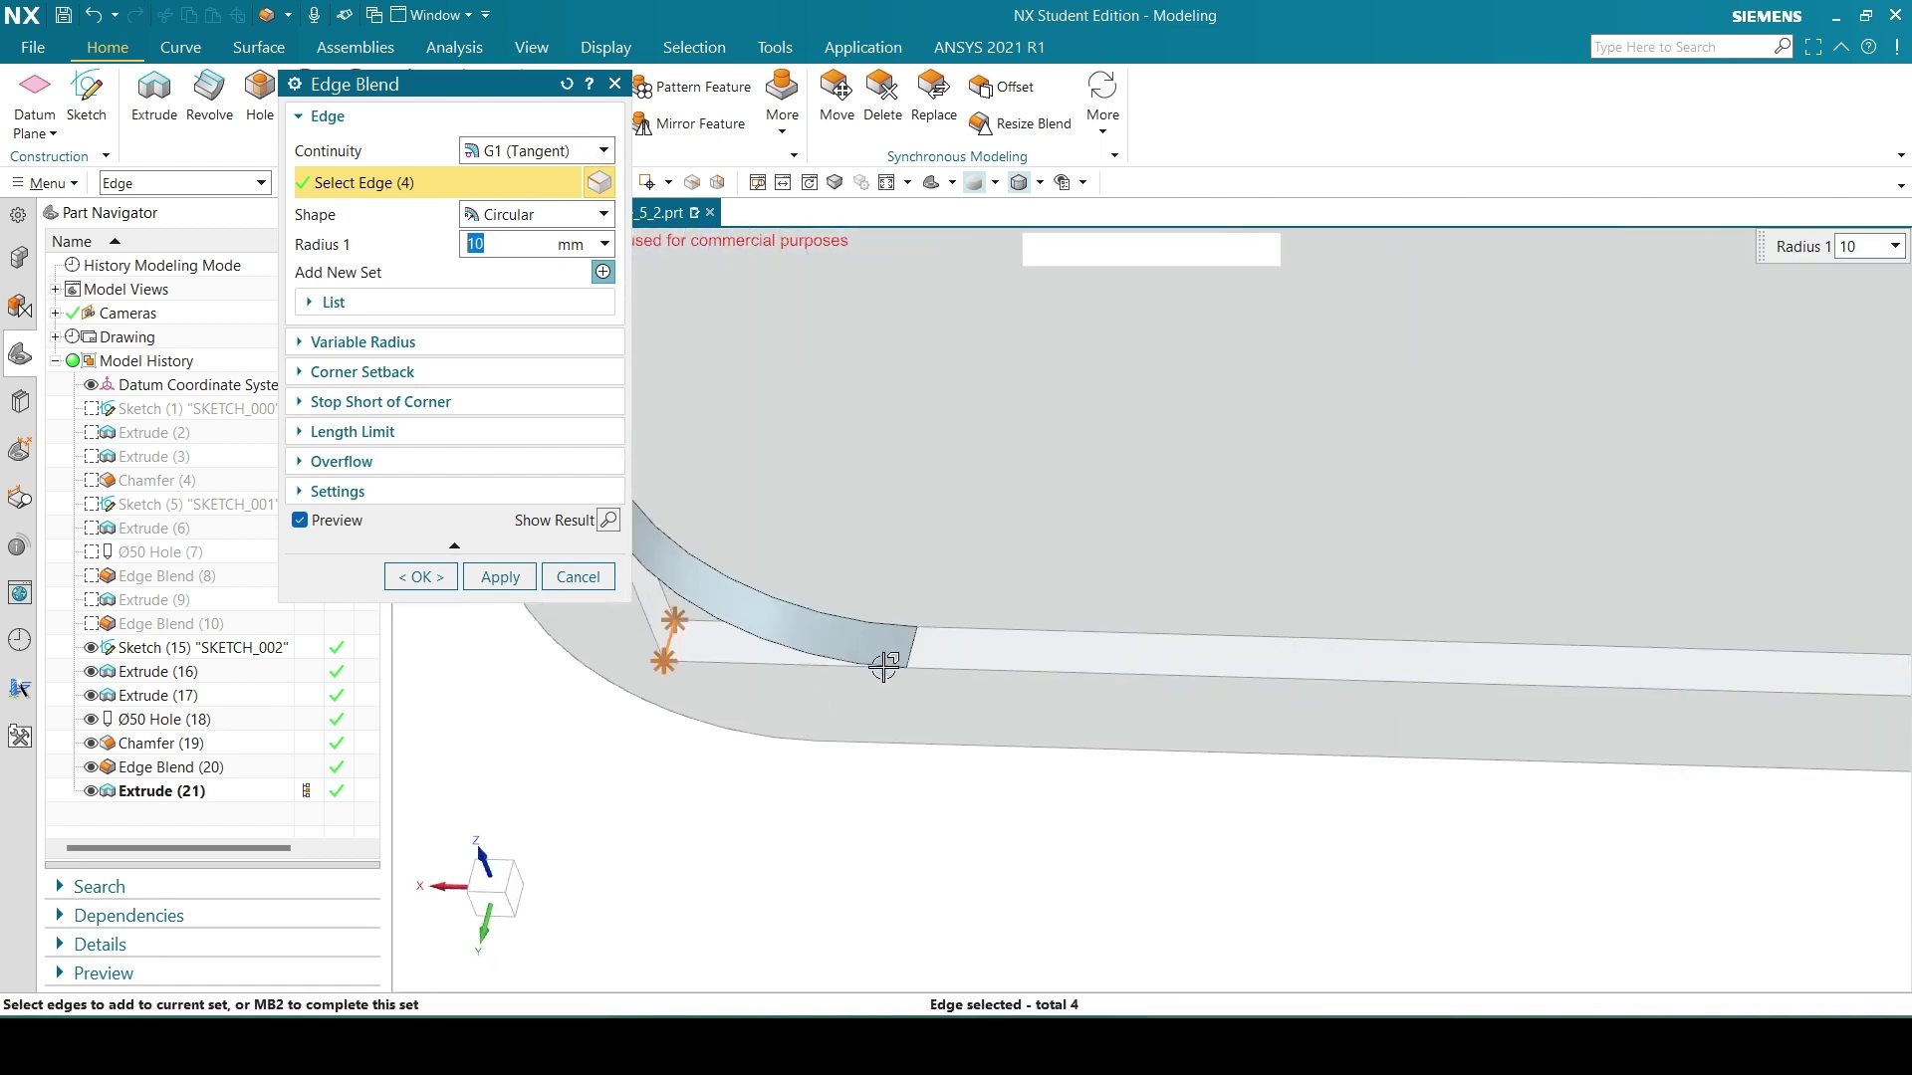
Check the recess corner radius in the reference drawing, set the blend radius to 5 mm and apply it to the four recess corners.
{"action": "scroll", "coordinate": [883, 666], "scroll_direction": "down", "scroll_amount": 6}
{"action": "middle_click_drag", "start_coordinate": [1080, 827], "coordinate": [1045, 949]}
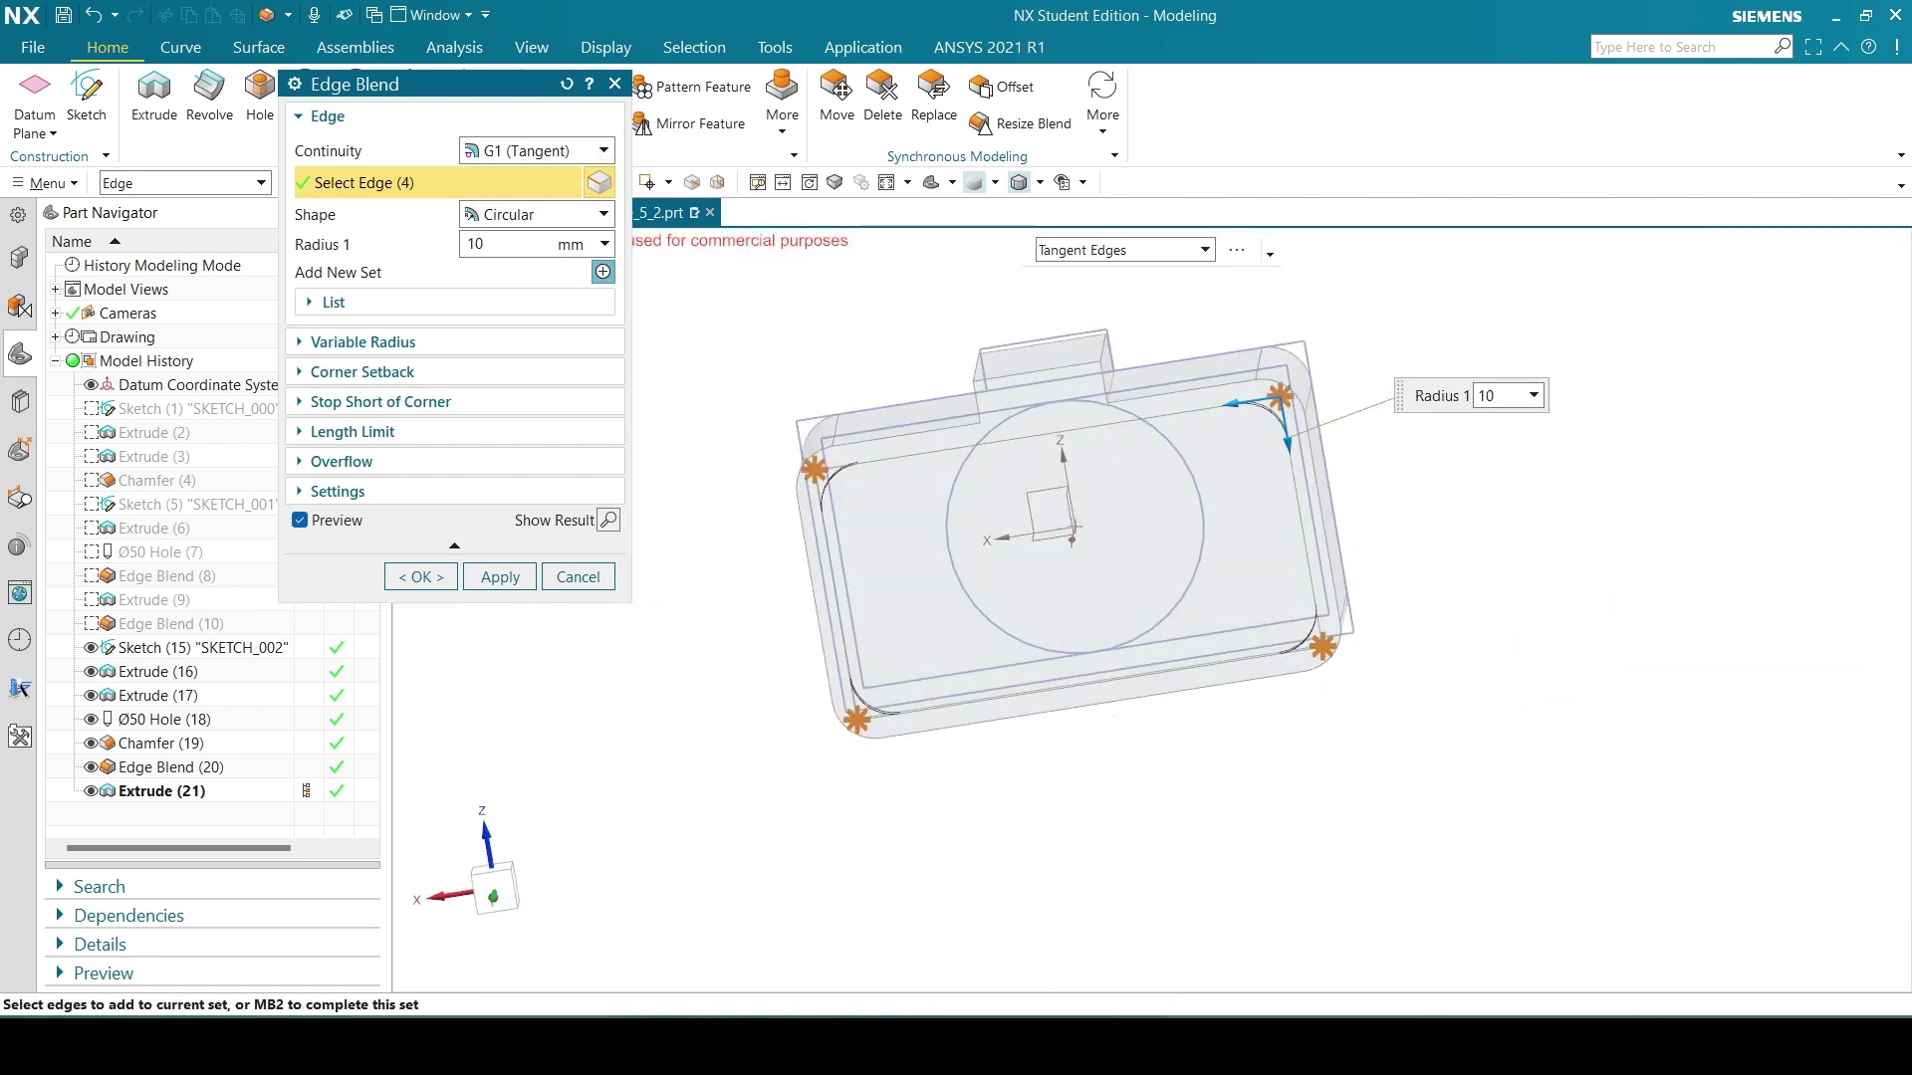
{"action": "key", "text": "alt+Tab"}
{"action": "key", "text": "alt+Tab"}
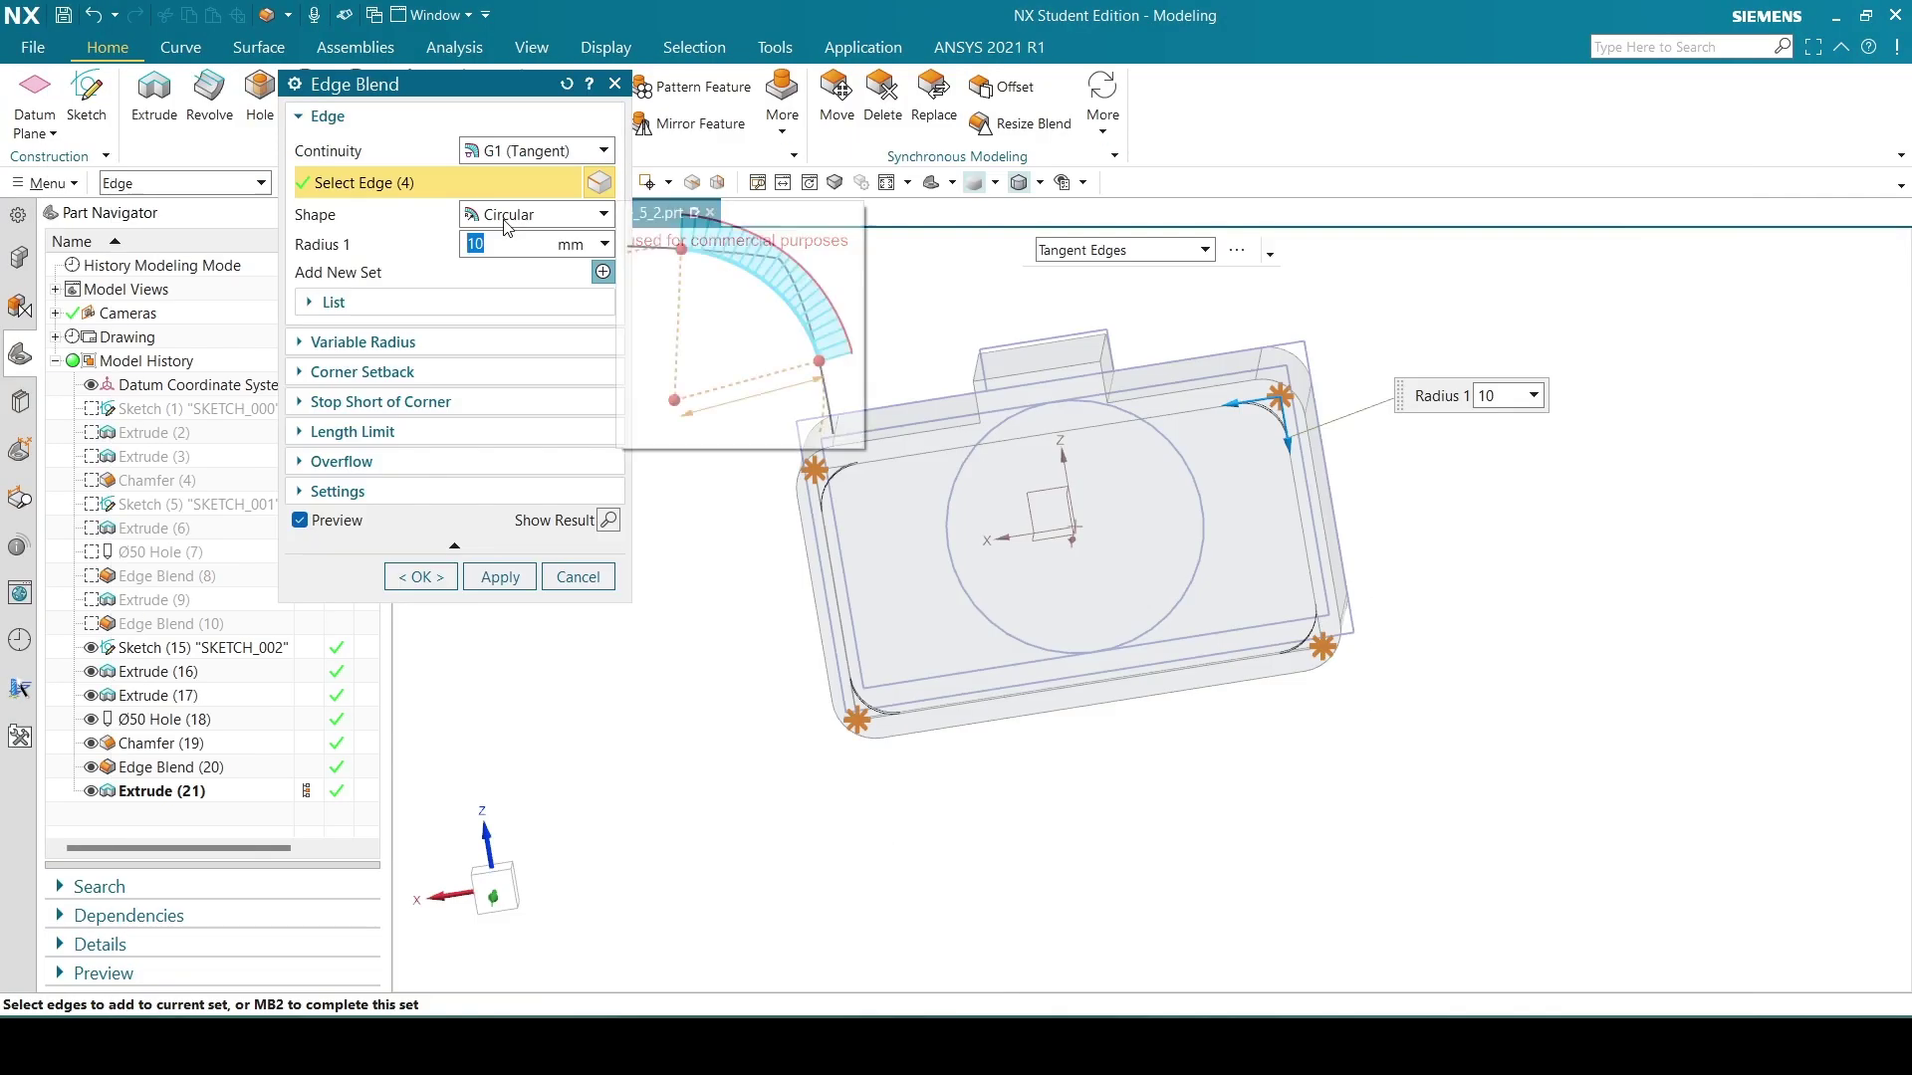
{"action": "type", "text": "5"}
{"action": "left_click", "coordinate": [492, 588]}
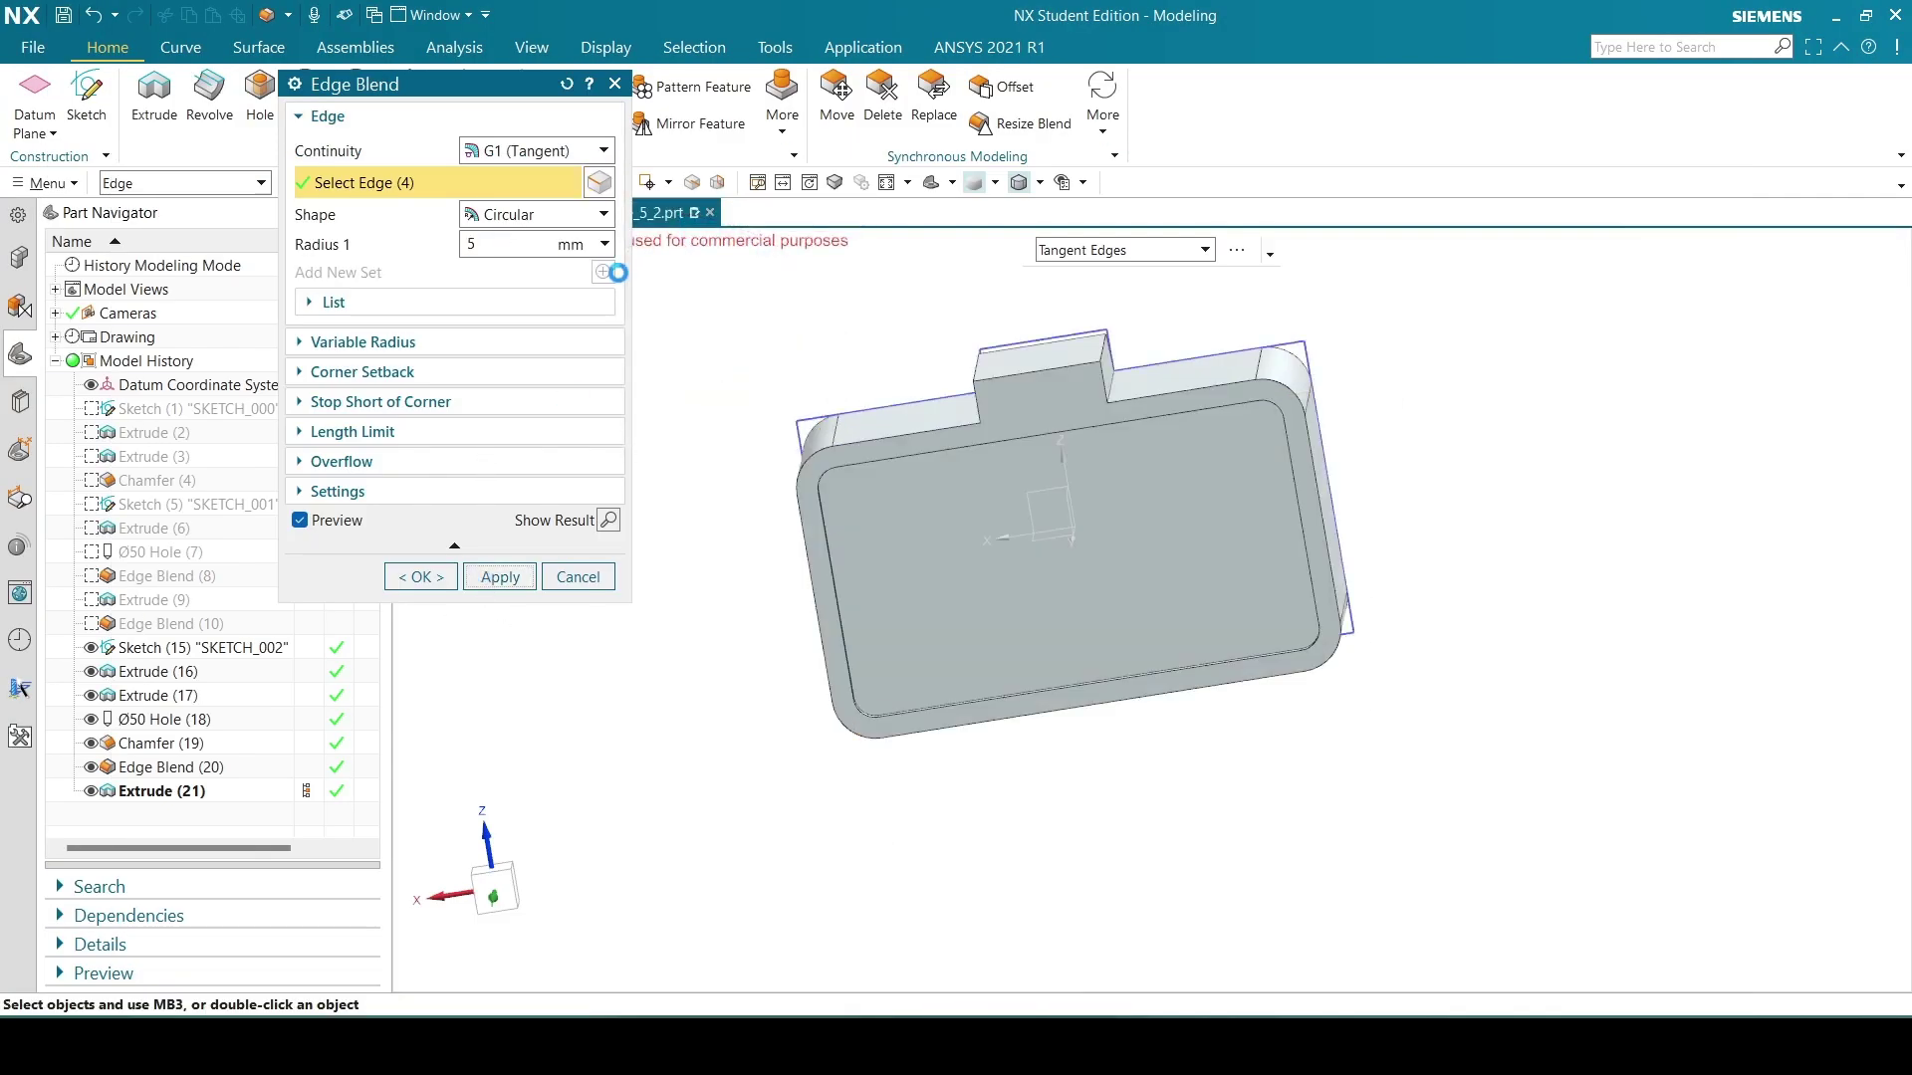
{"action": "left_click", "coordinate": [578, 577]}
Consult the reference drawing for the remaining button features and start a new sketch on the Top principal plane.
{"action": "middle_click_drag", "start_coordinate": [1033, 747], "coordinate": [1426, 748]}
{"action": "key", "text": "alt+Tab"}
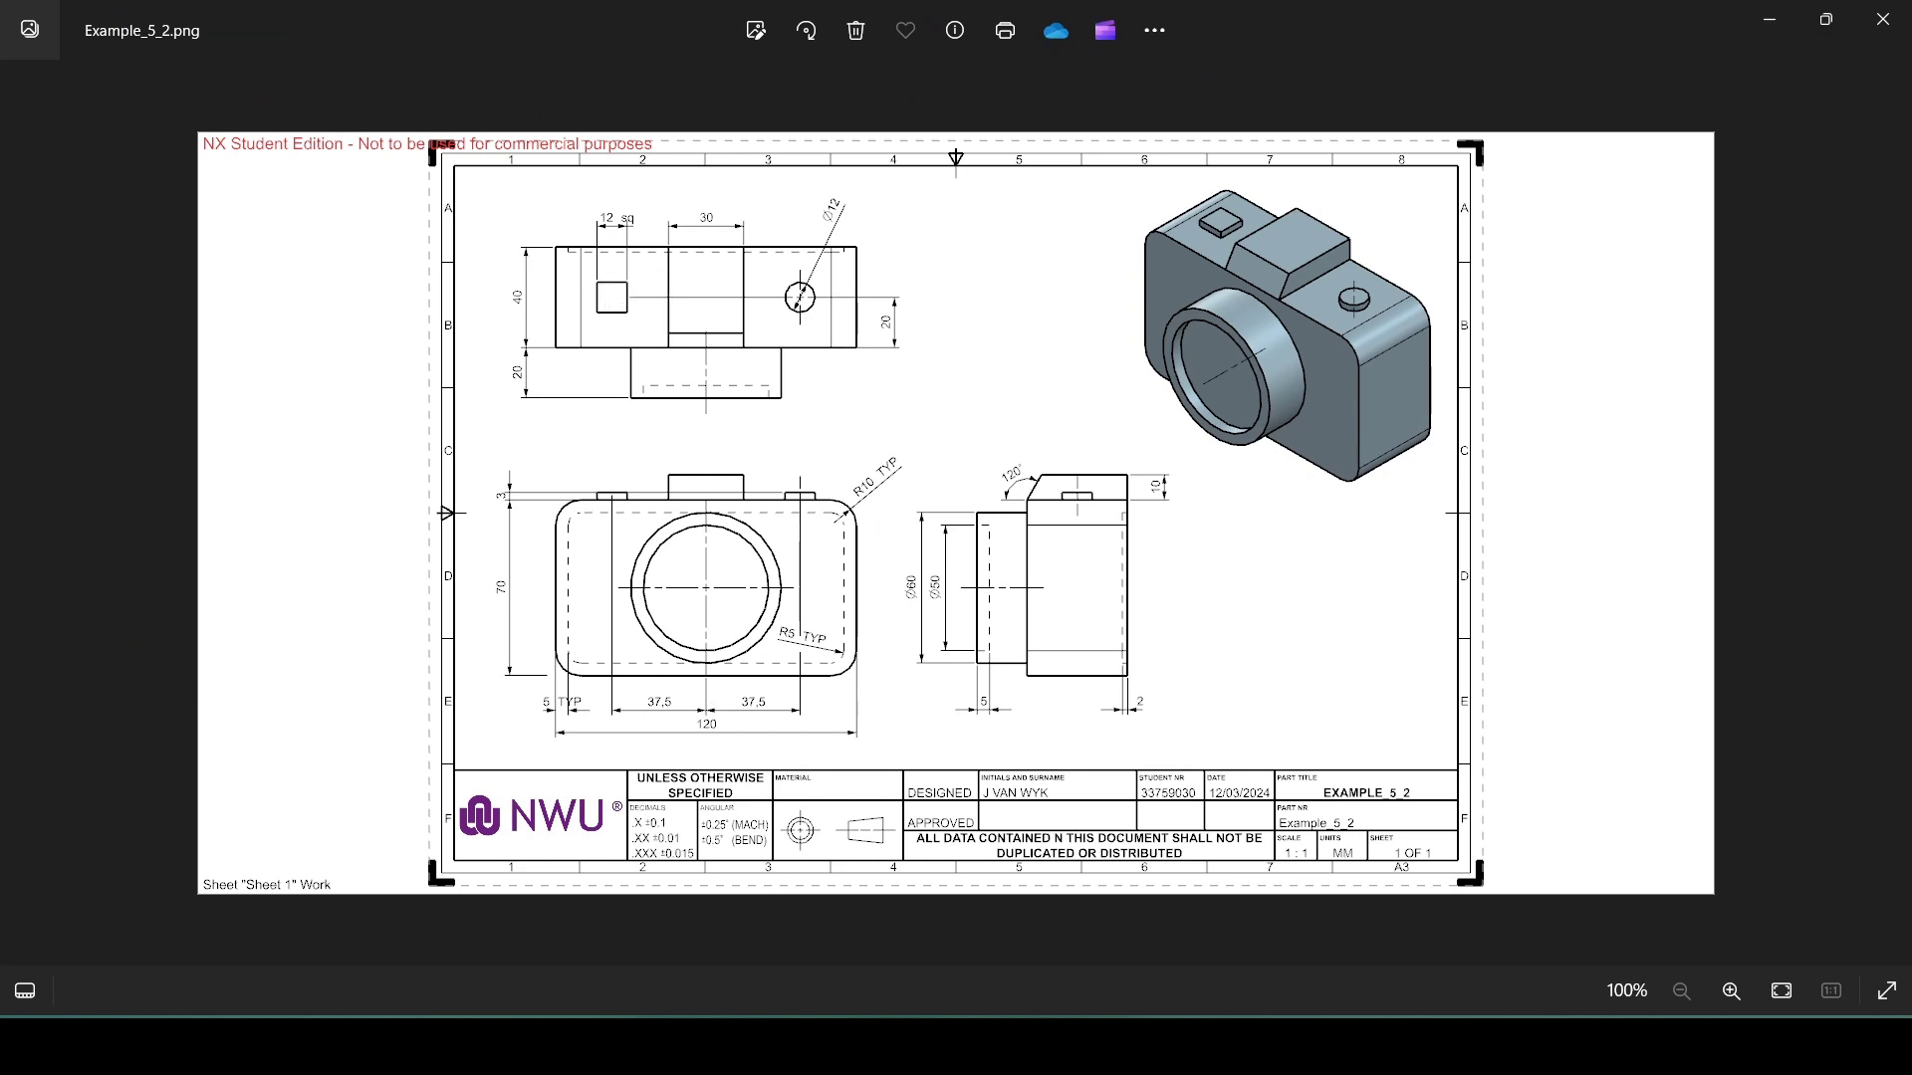
{"action": "key", "text": "alt+Tab"}
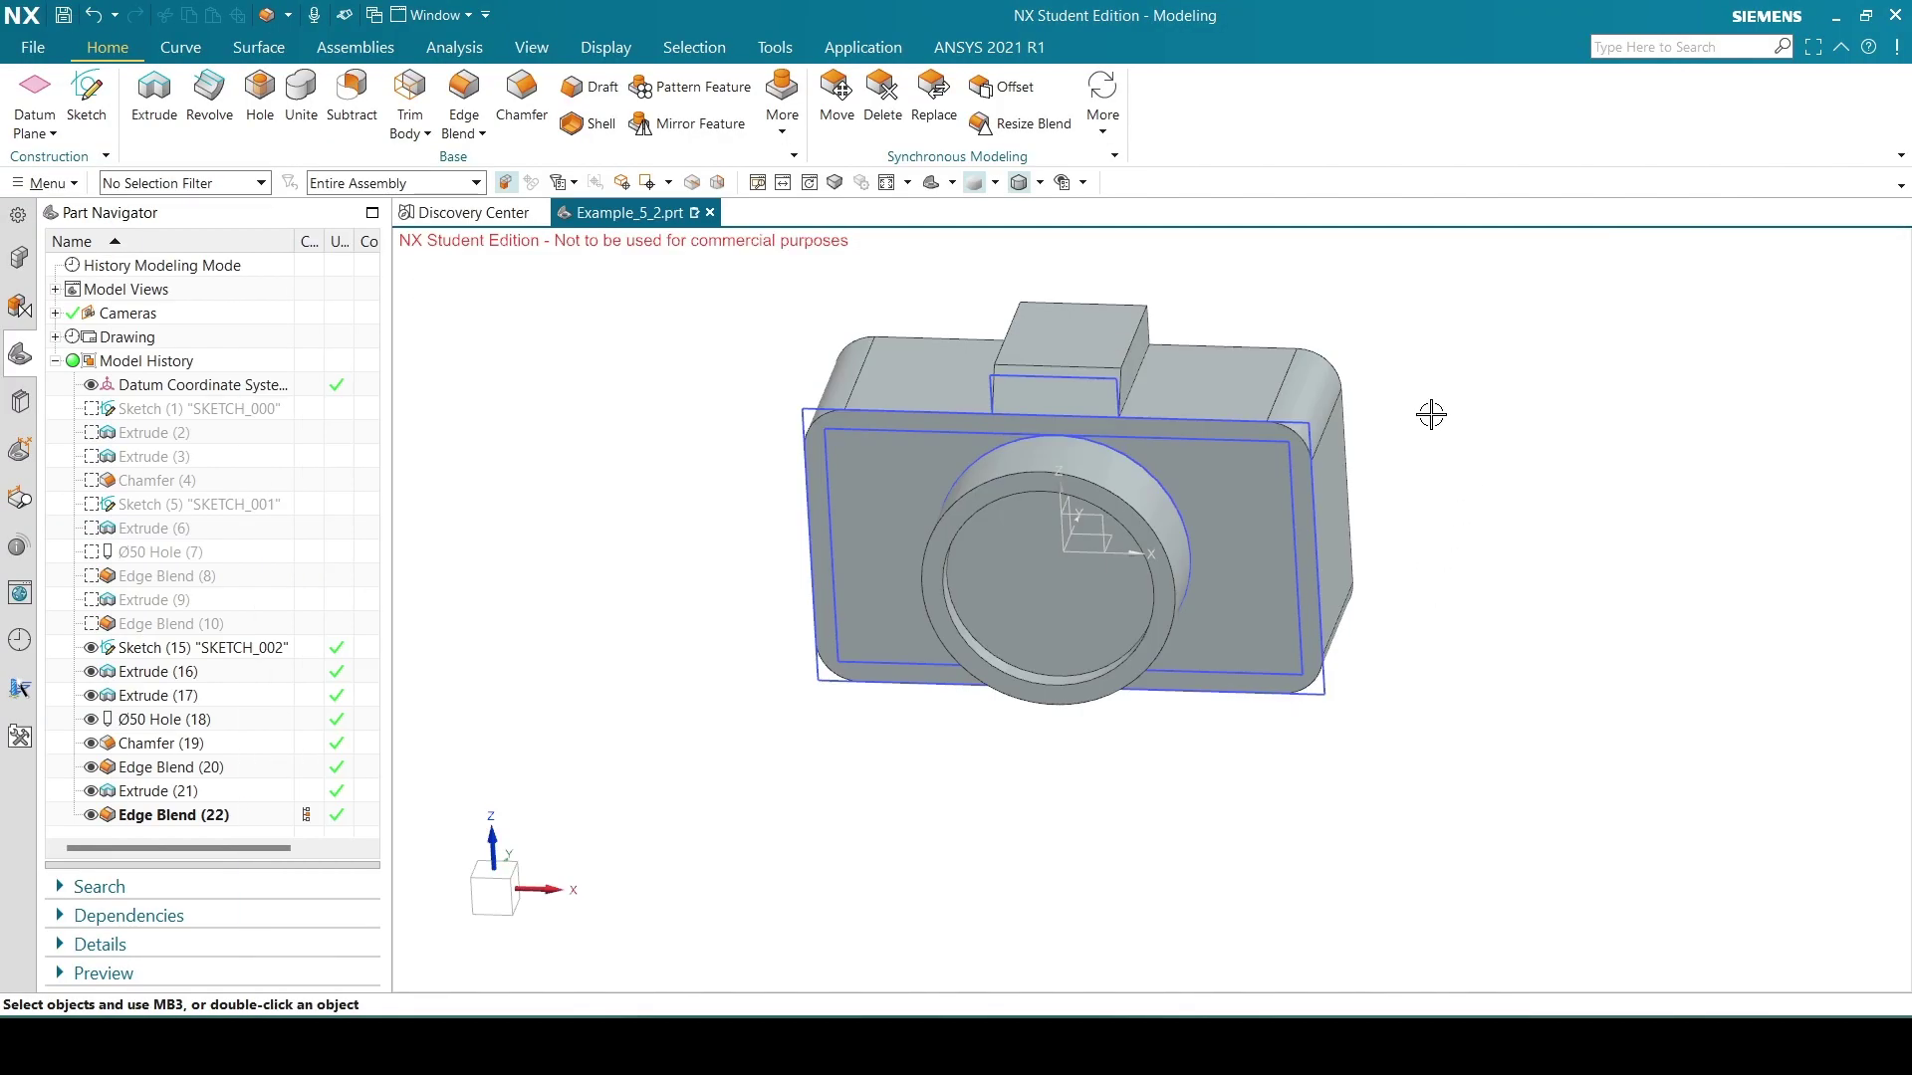
{"action": "left_click", "coordinate": [87, 98]}
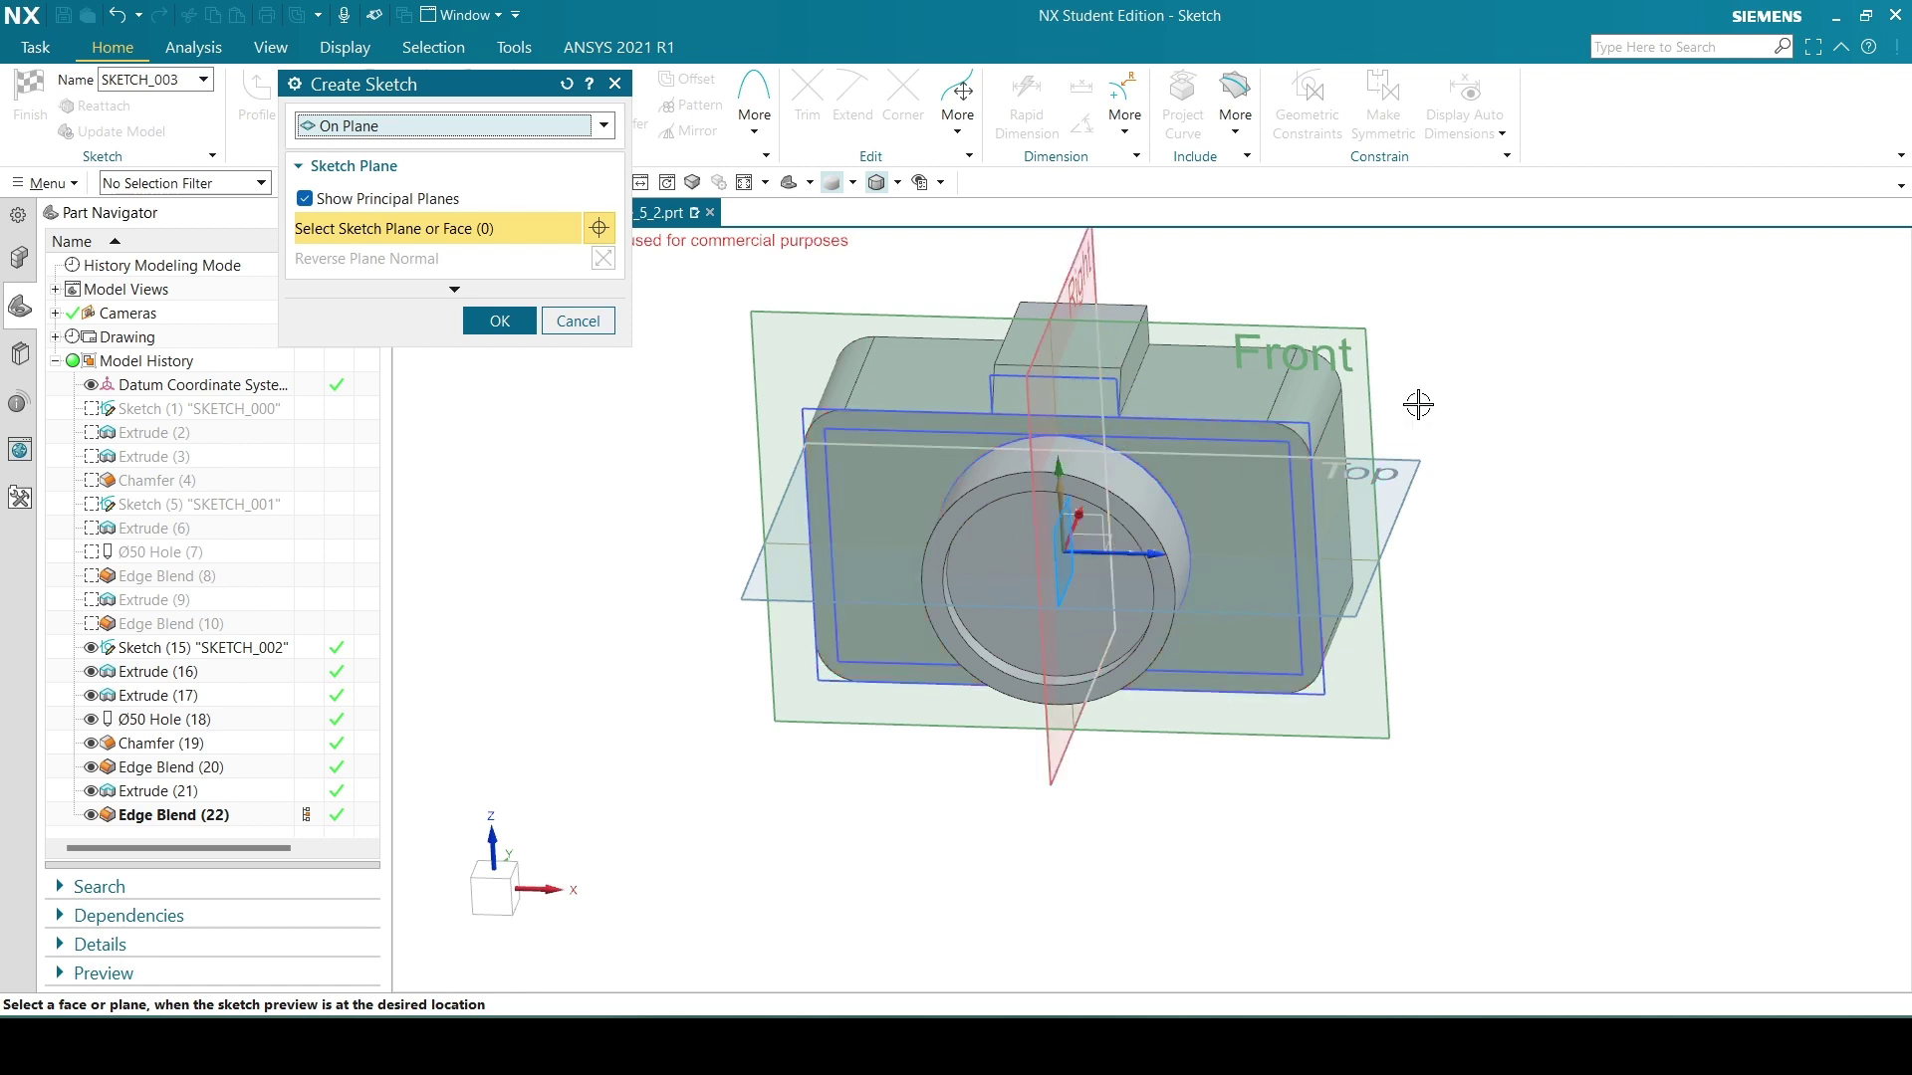
{"action": "left_click", "coordinate": [1375, 466]}
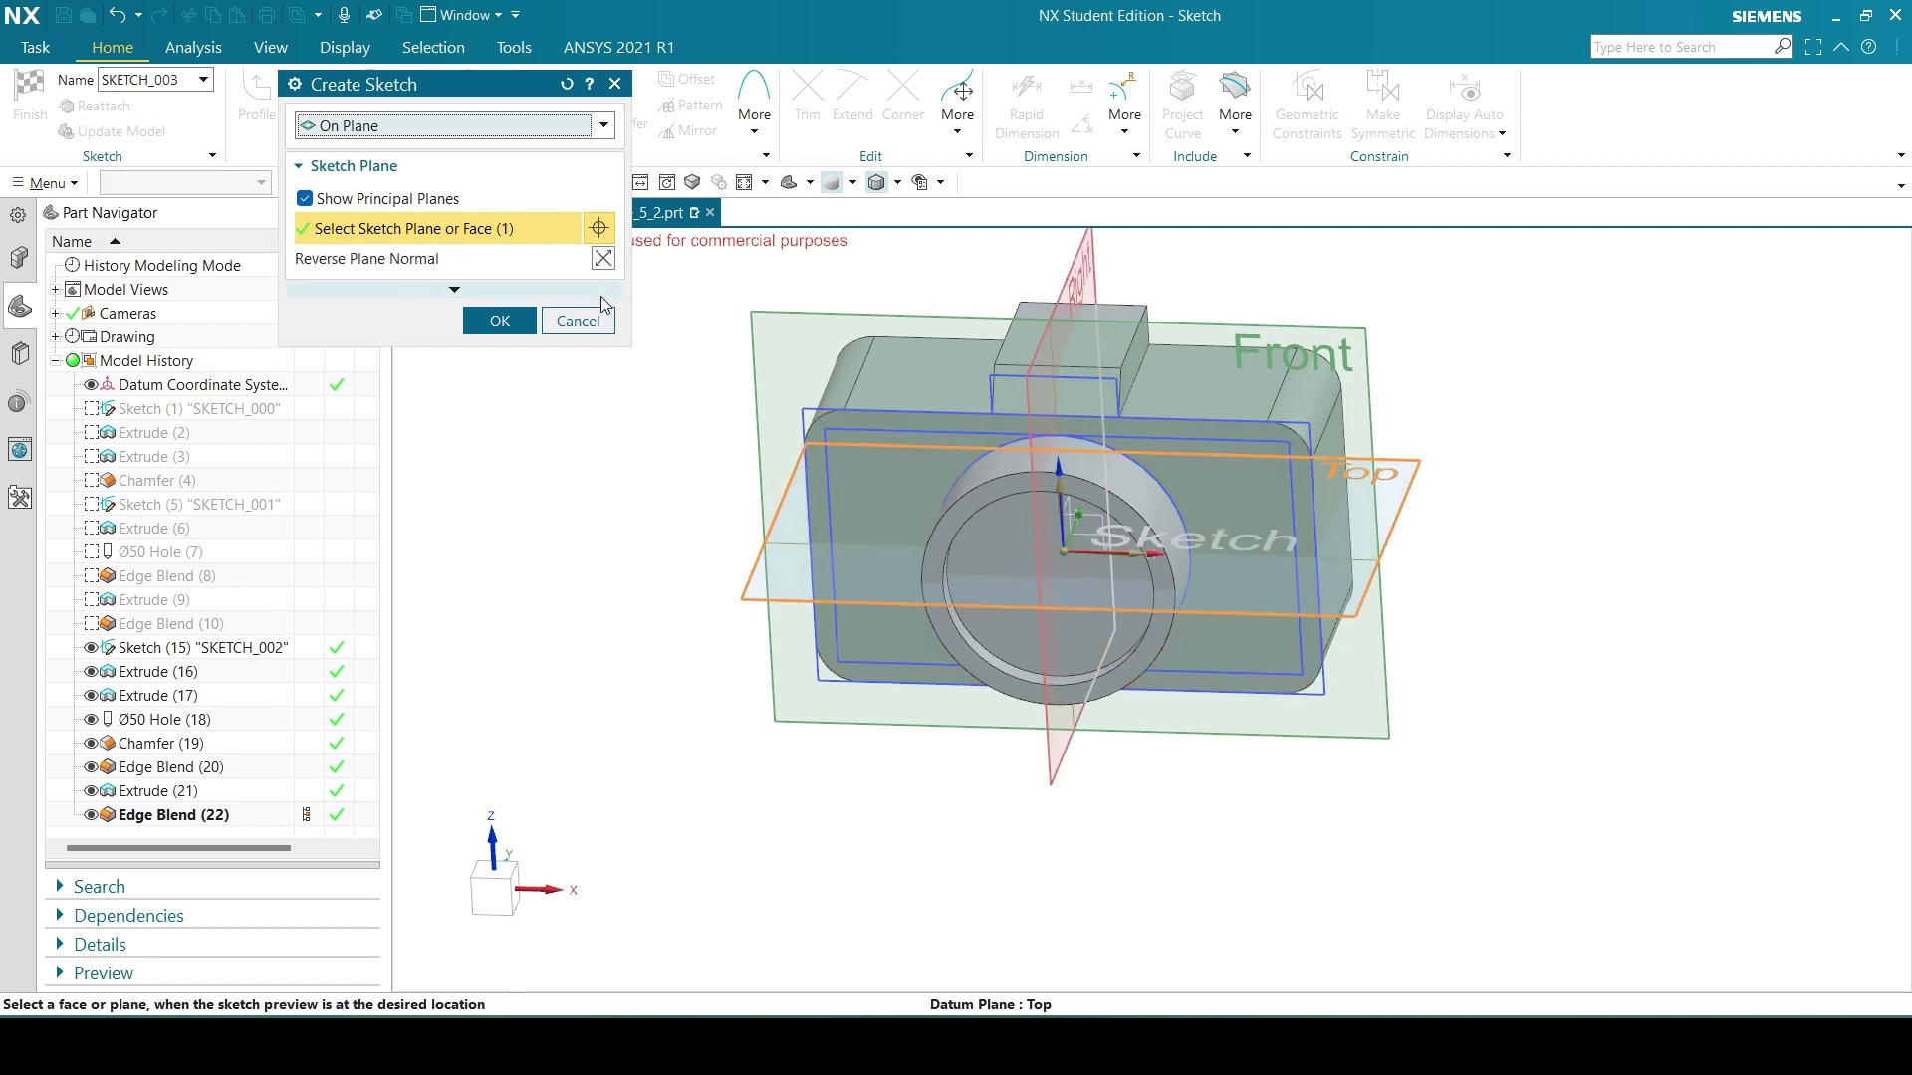
{"action": "left_click", "coordinate": [499, 321]}
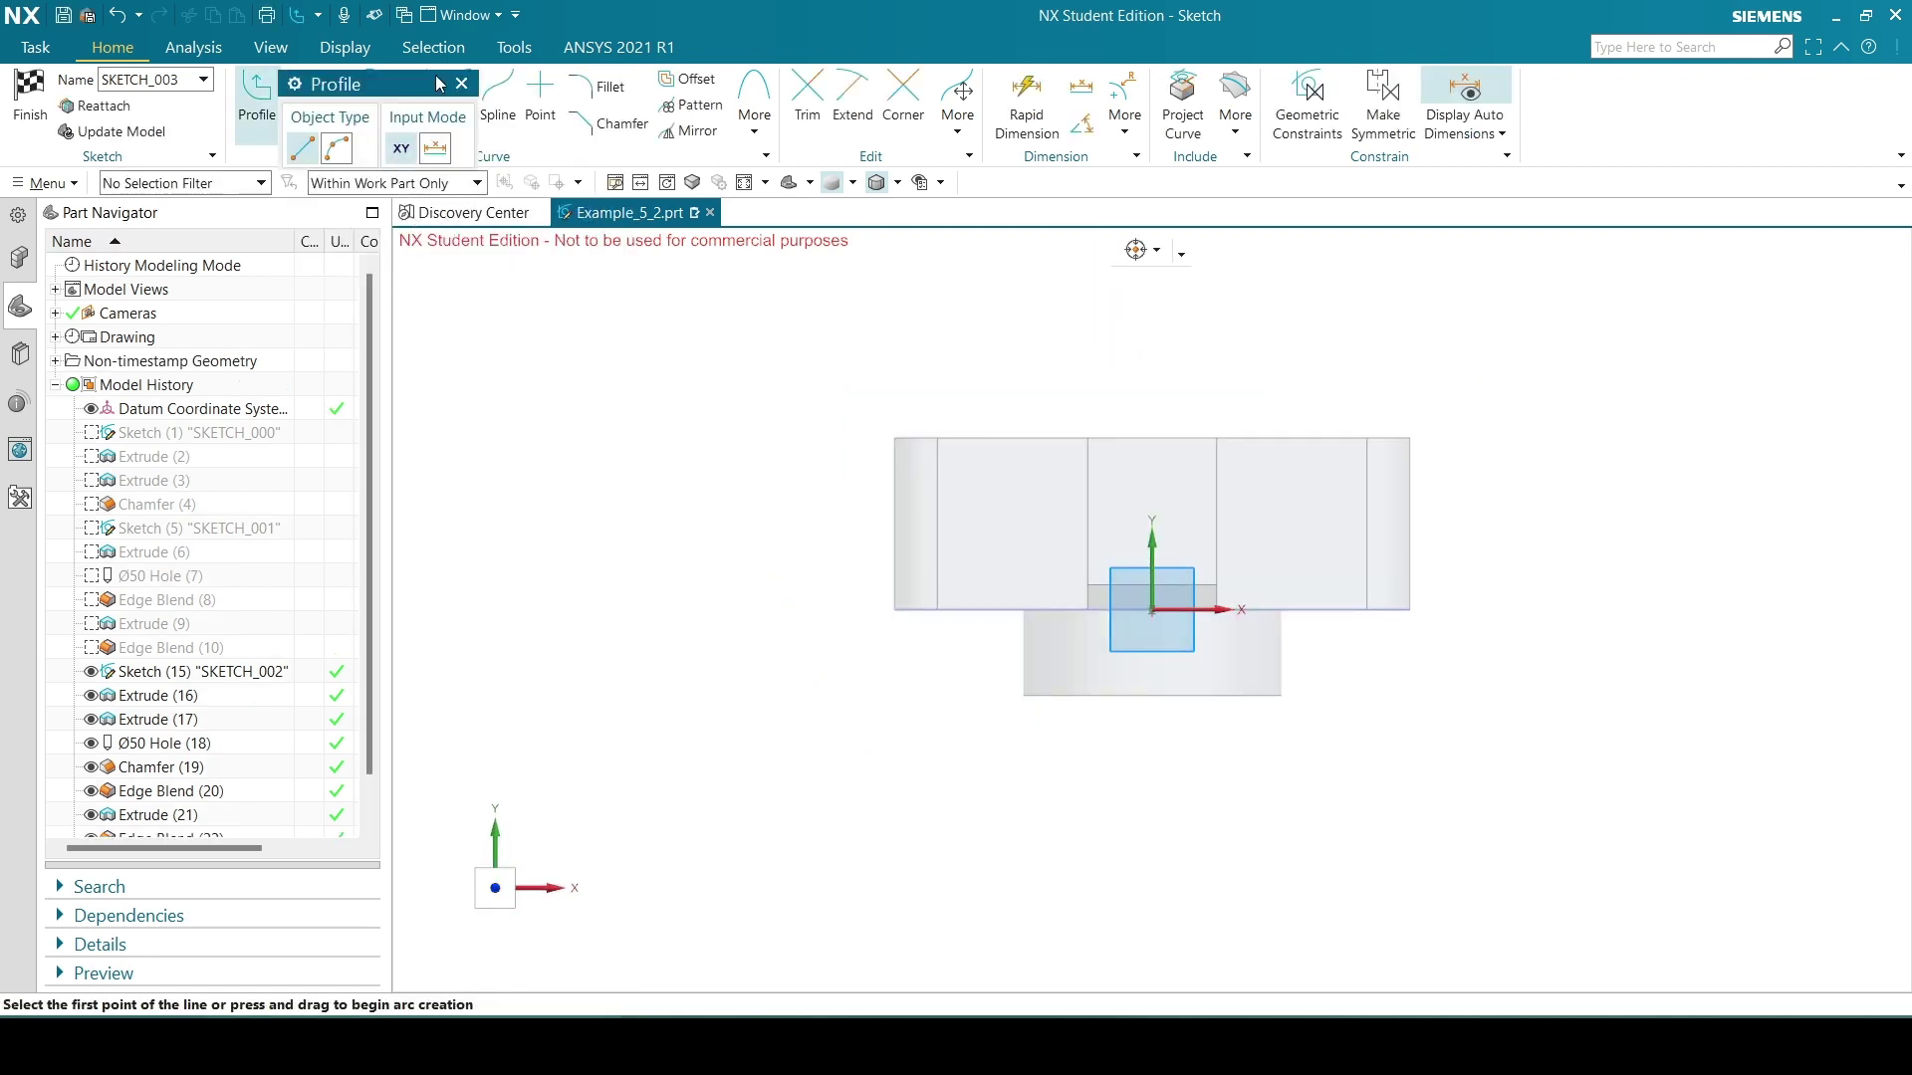
{"action": "left_click", "coordinate": [461, 83]}
Check the round button in the reference drawing and sketch its 12 mm diameter circle, centred about 30 mm along X and 18 mm along Y.
{"action": "left_click", "coordinate": [1041, 1042]}
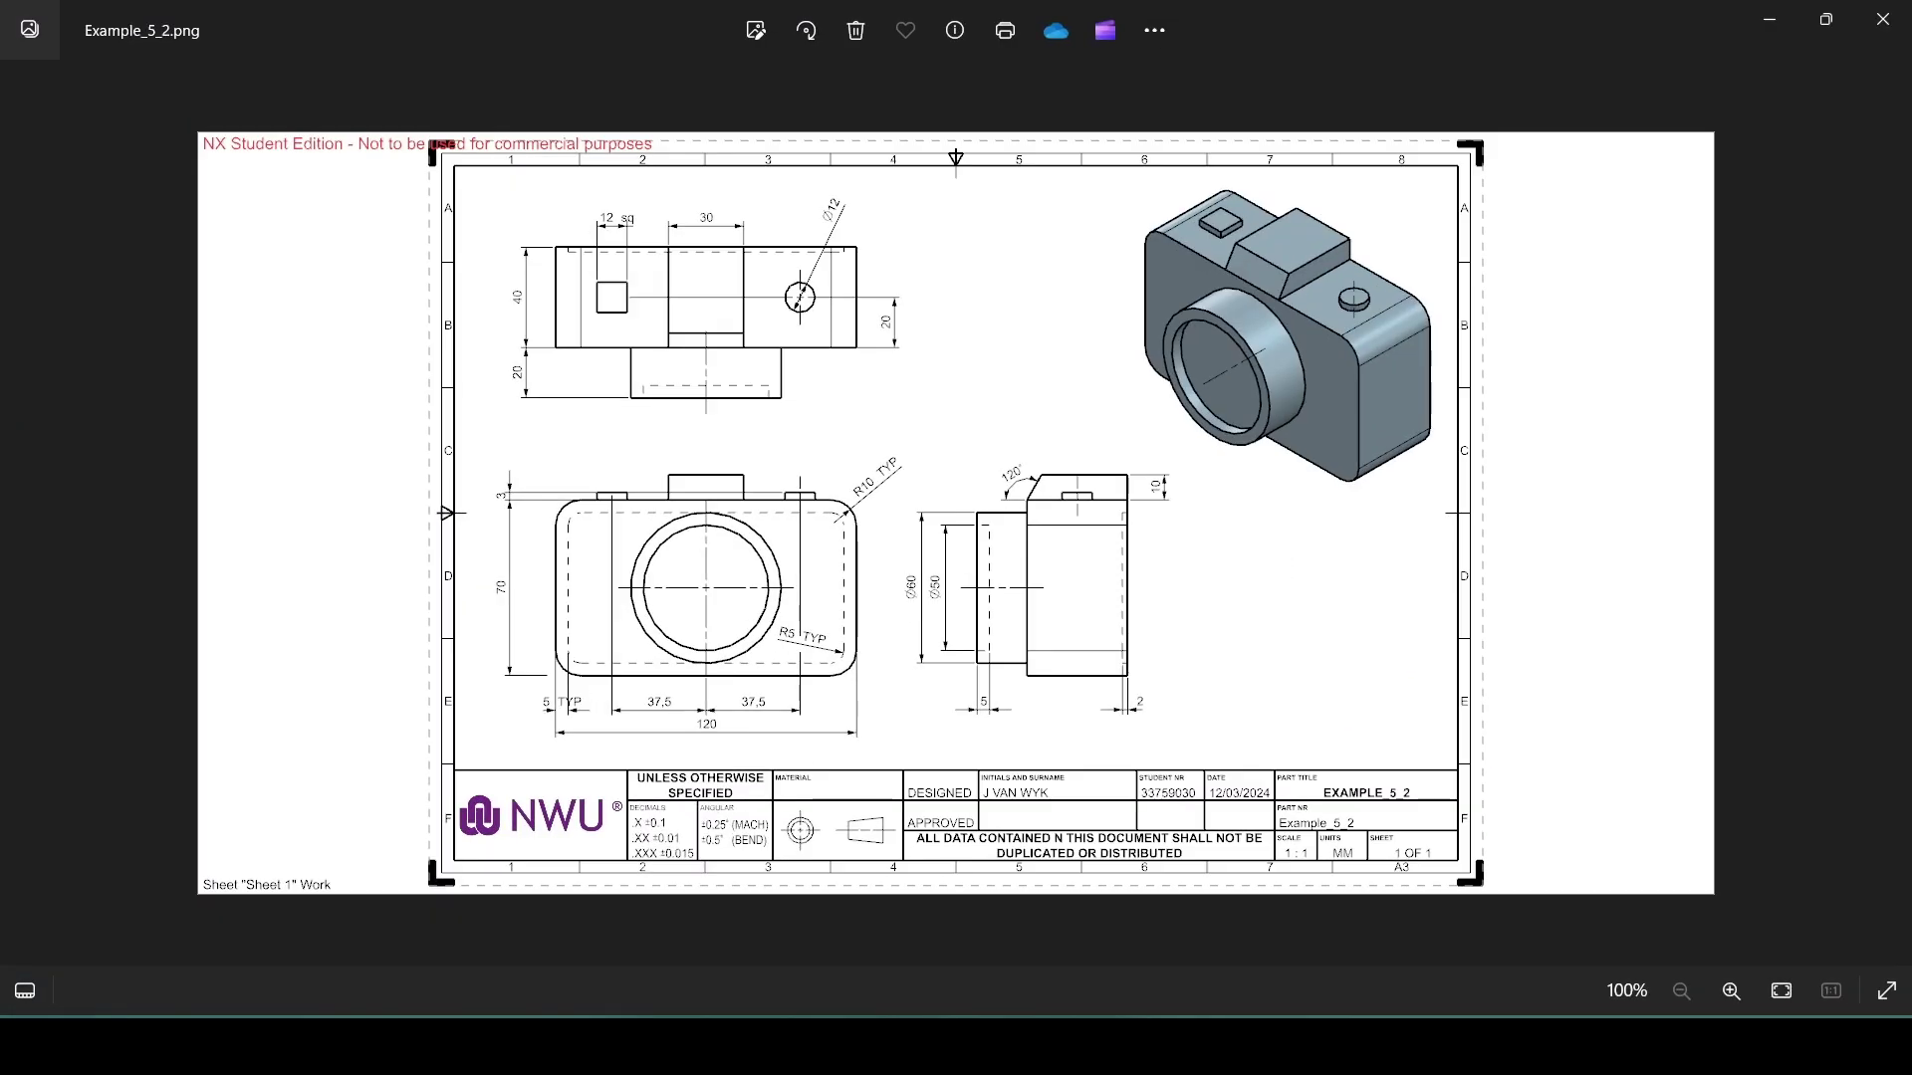
{"action": "left_click", "coordinate": [1040, 1041]}
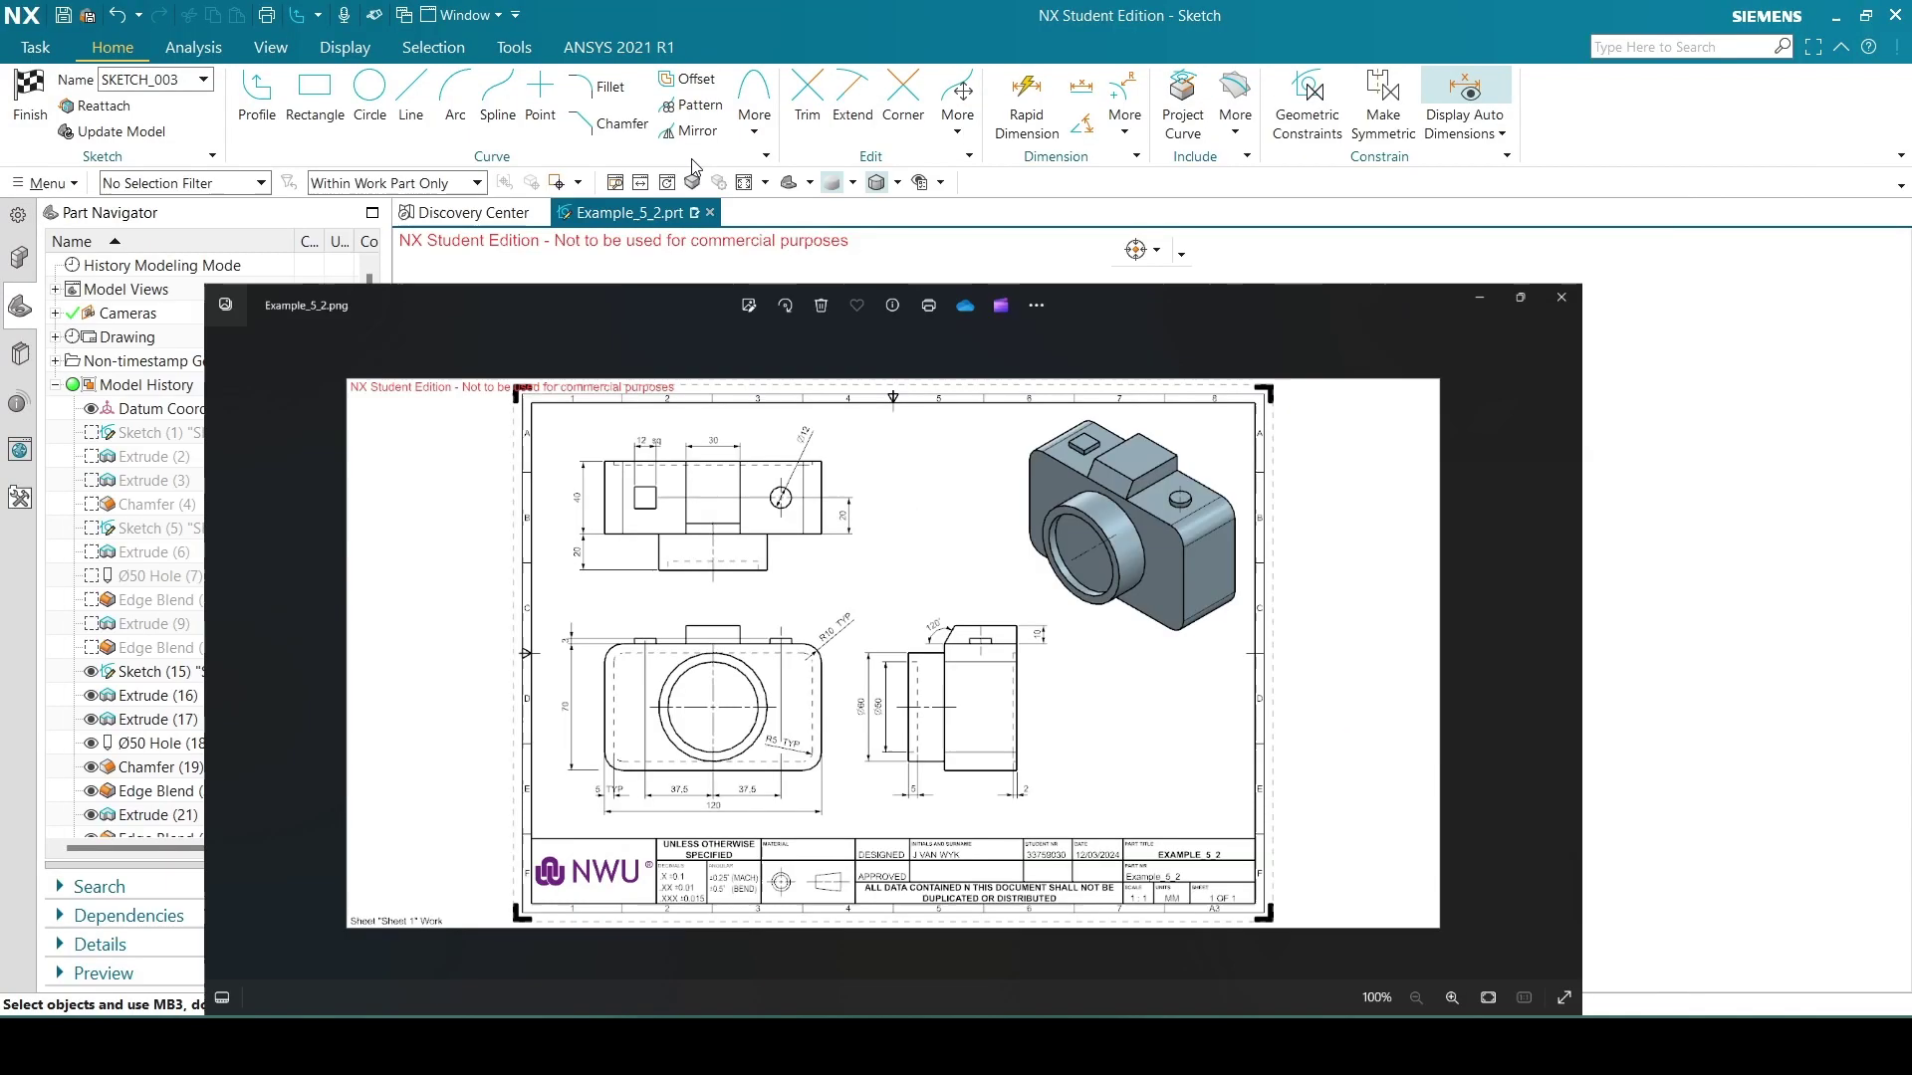
{"action": "left_click", "coordinate": [386, 95]}
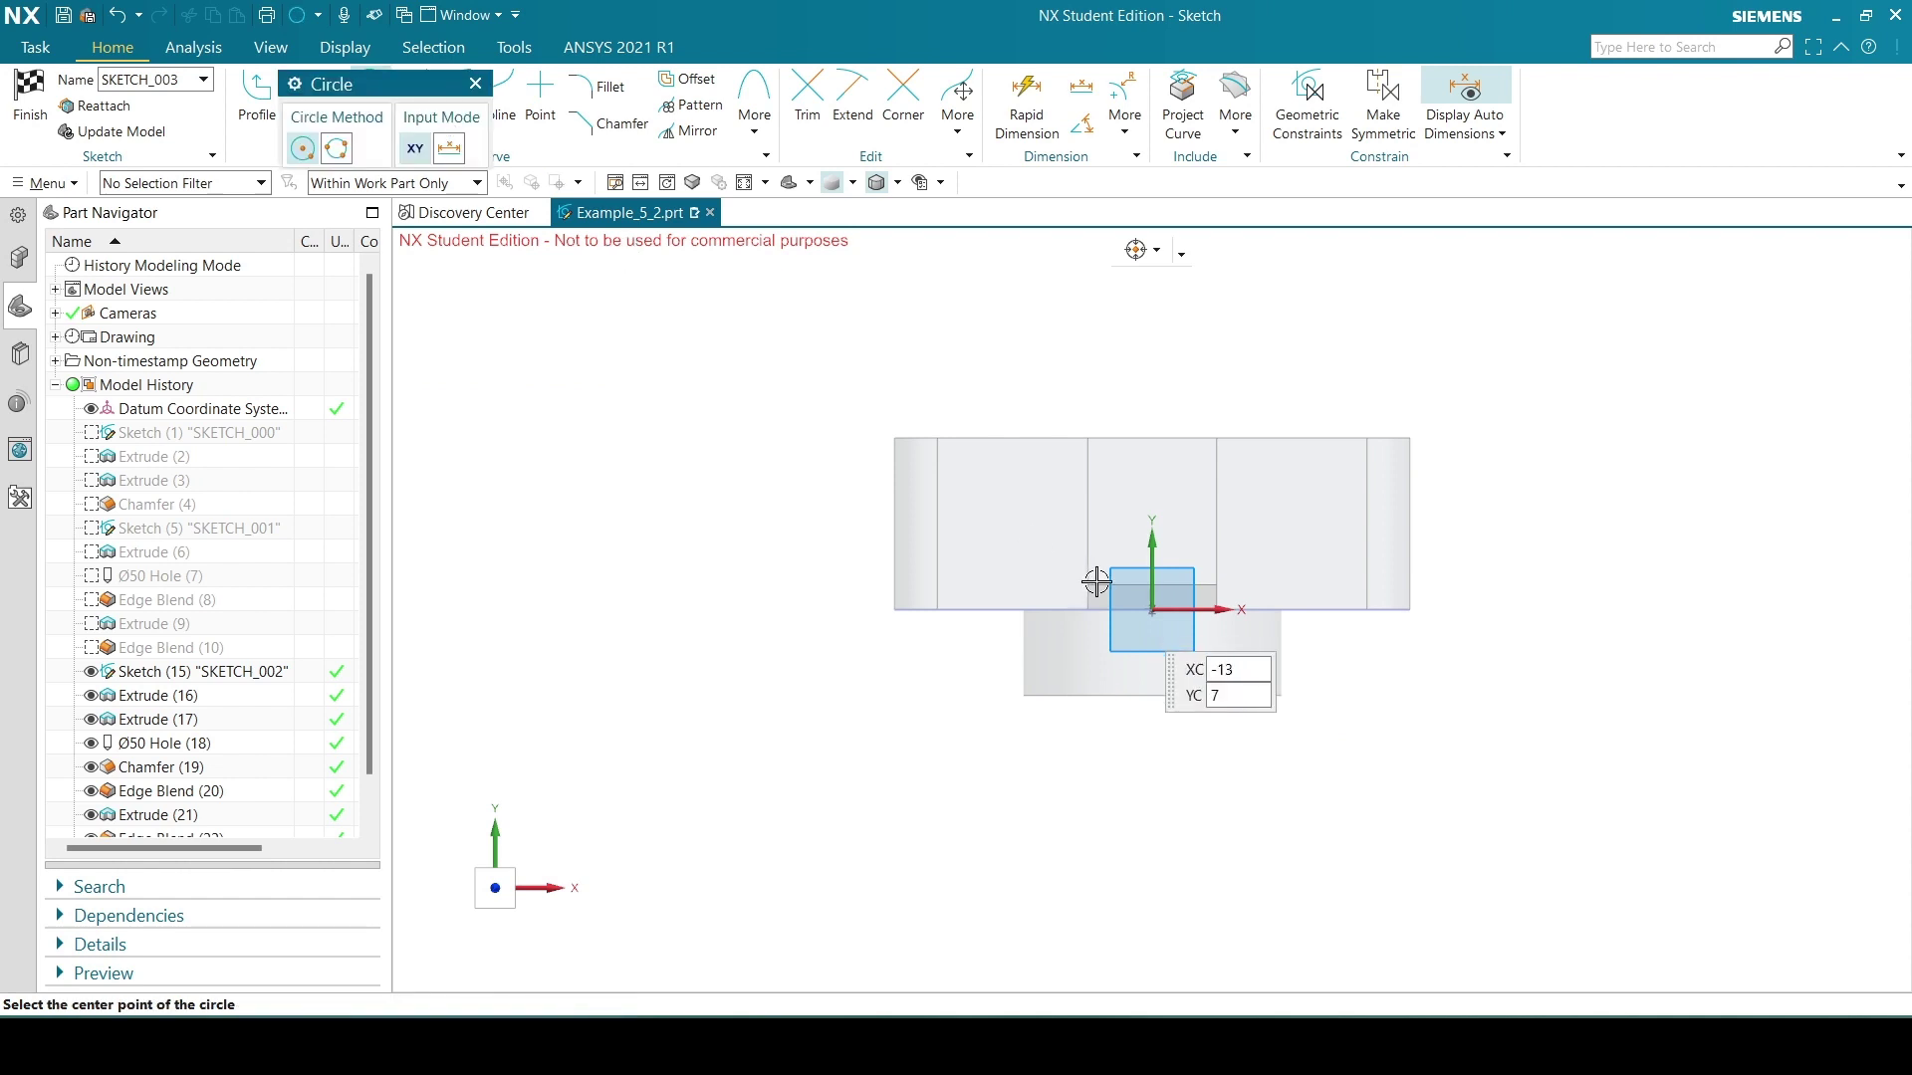
{"action": "scroll", "coordinate": [1295, 538], "scroll_direction": "up", "scroll_amount": 2}
{"action": "left_click", "coordinate": [1289, 533]}
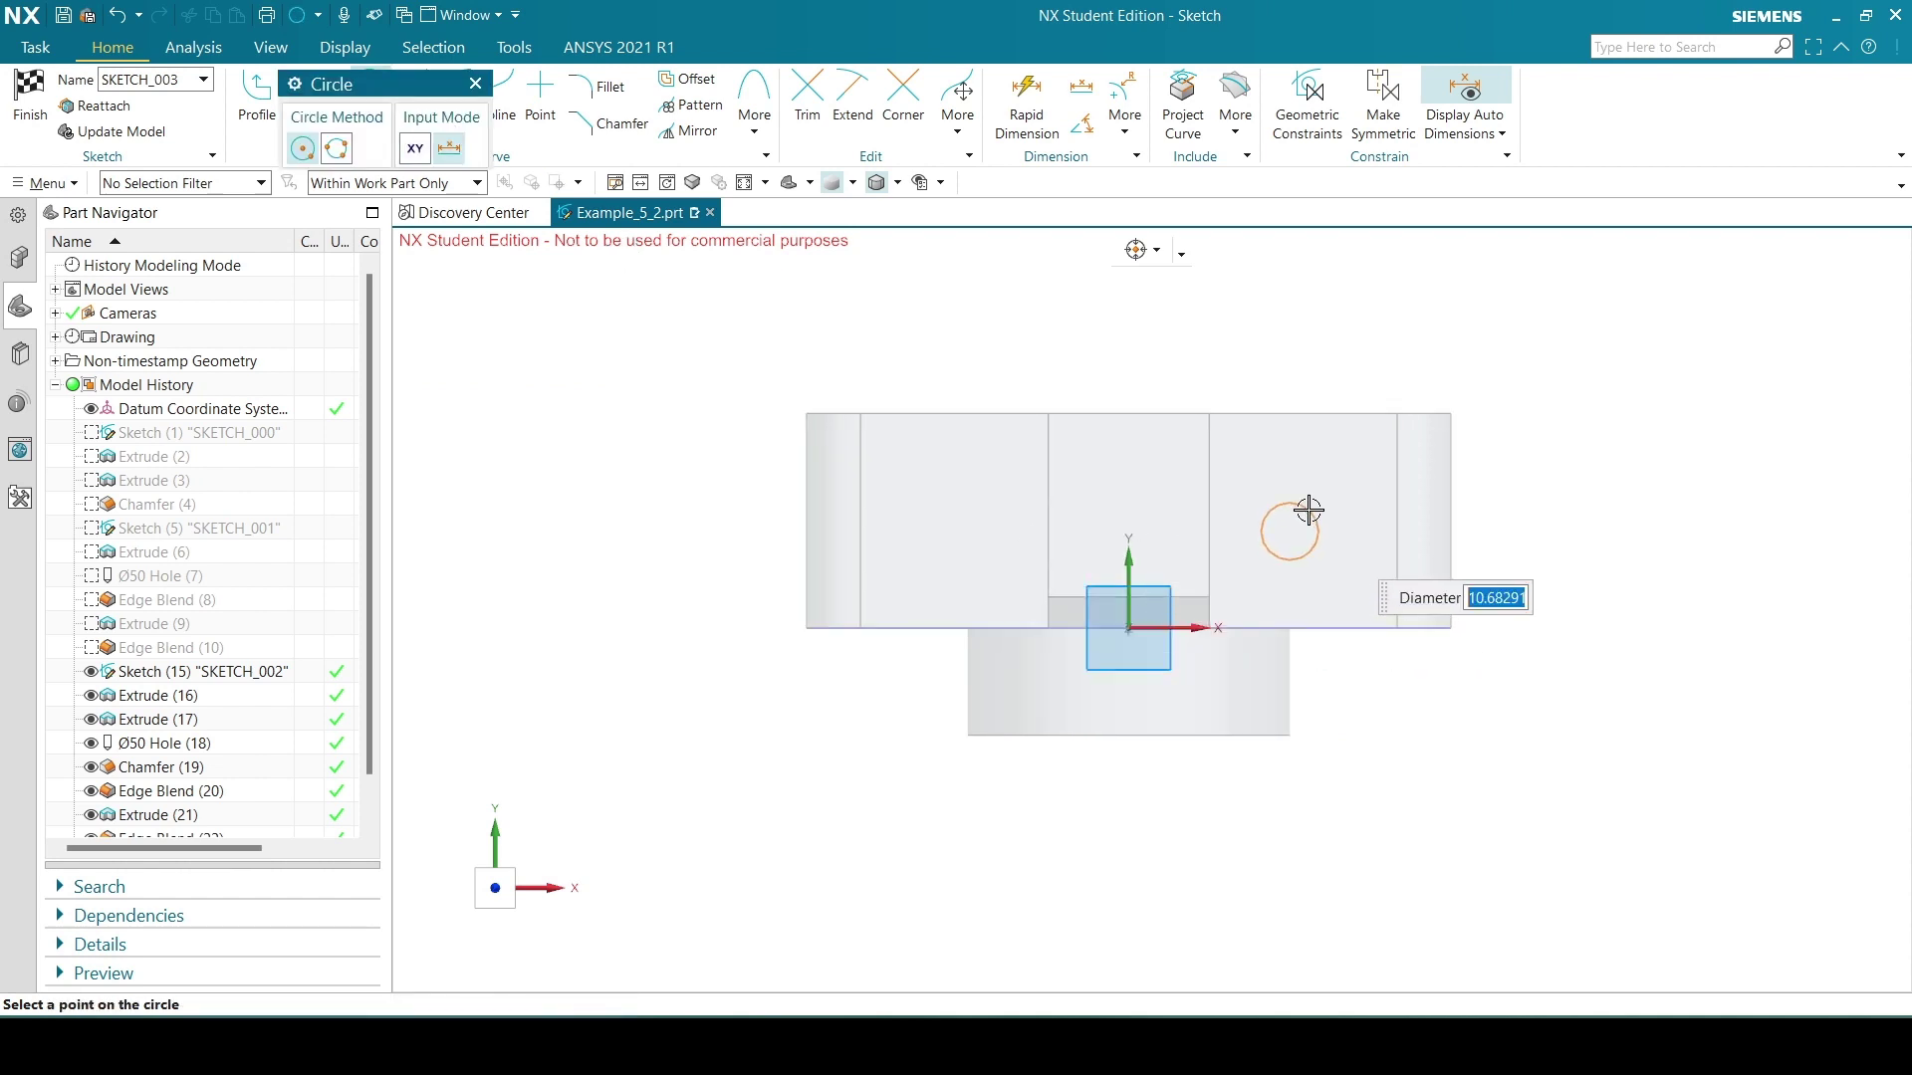
{"action": "type", "text": "12"}
{"action": "key", "text": "Return"}
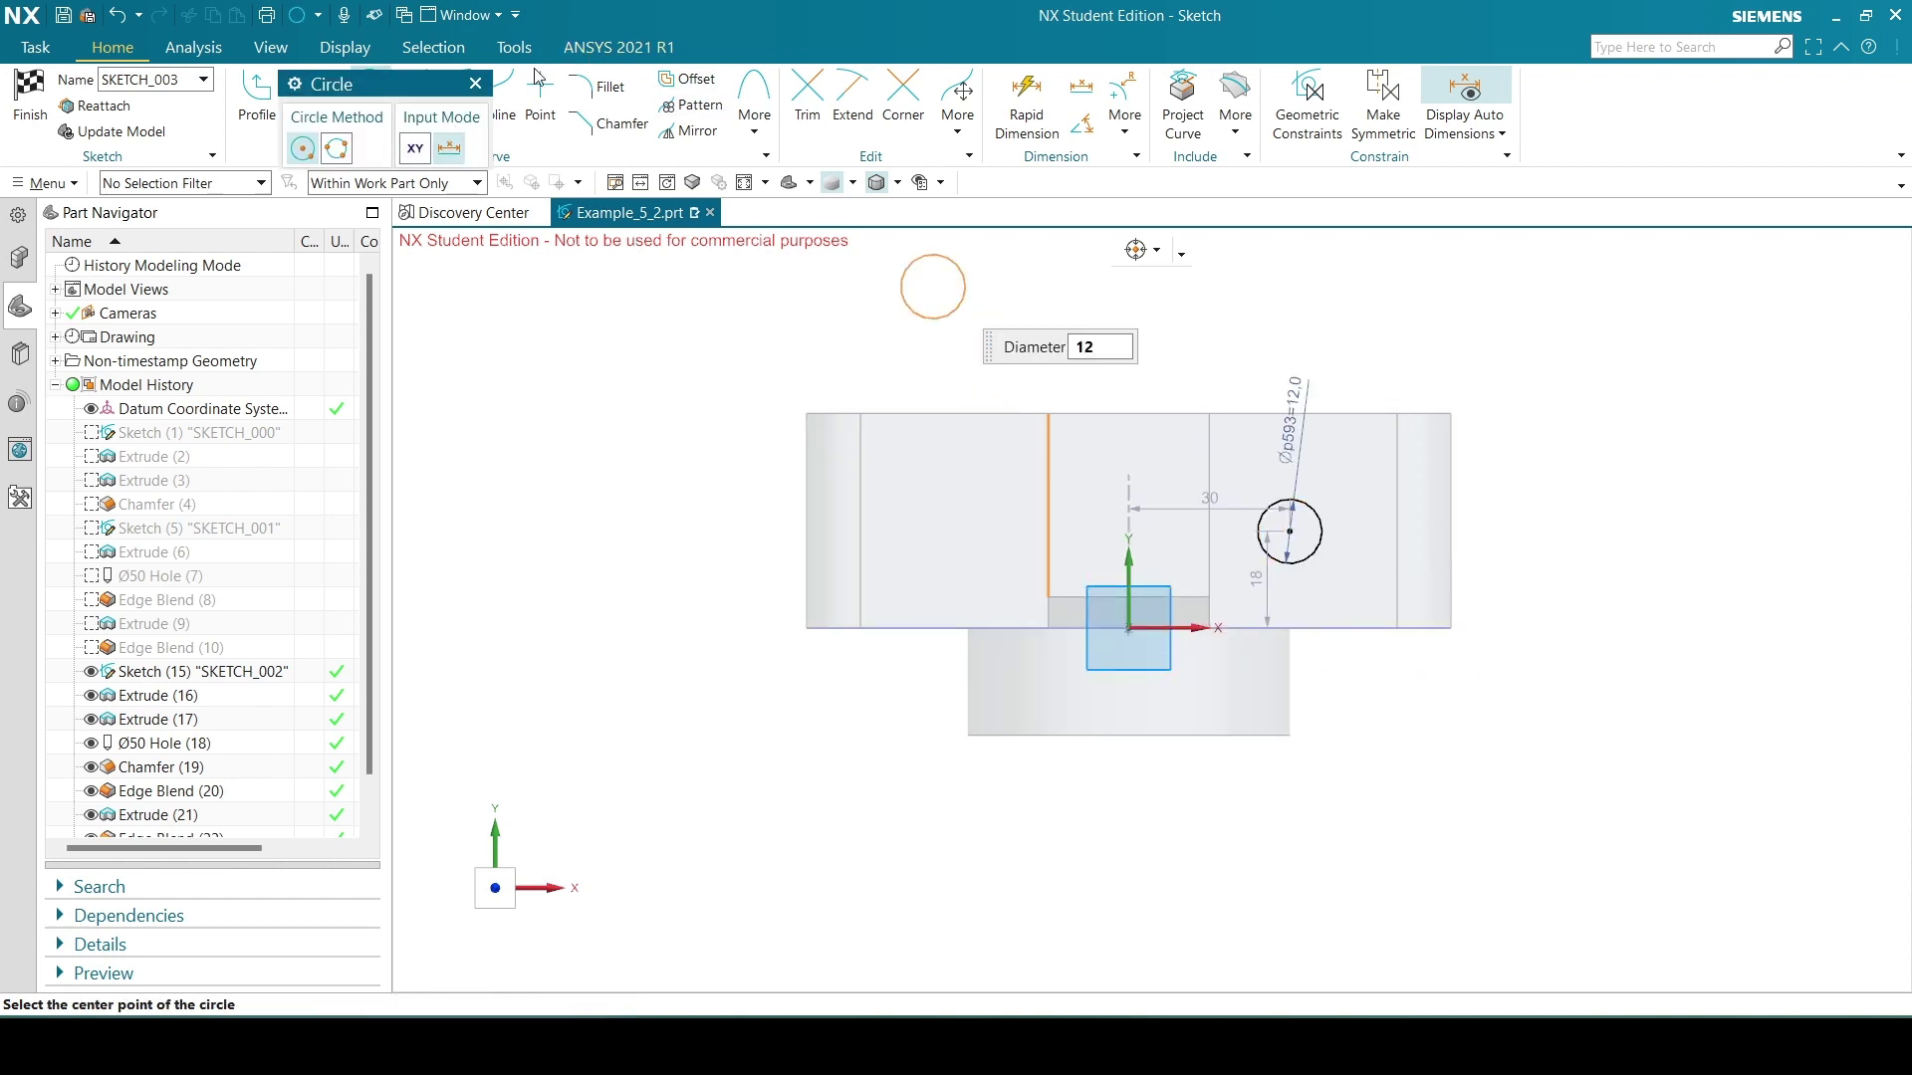
{"action": "key", "text": "Escape"}
Sketch a 12 by 12 mm square for the other button, on the opposite side of the viewfinder from the circle.
{"action": "left_click", "coordinate": [317, 89]}
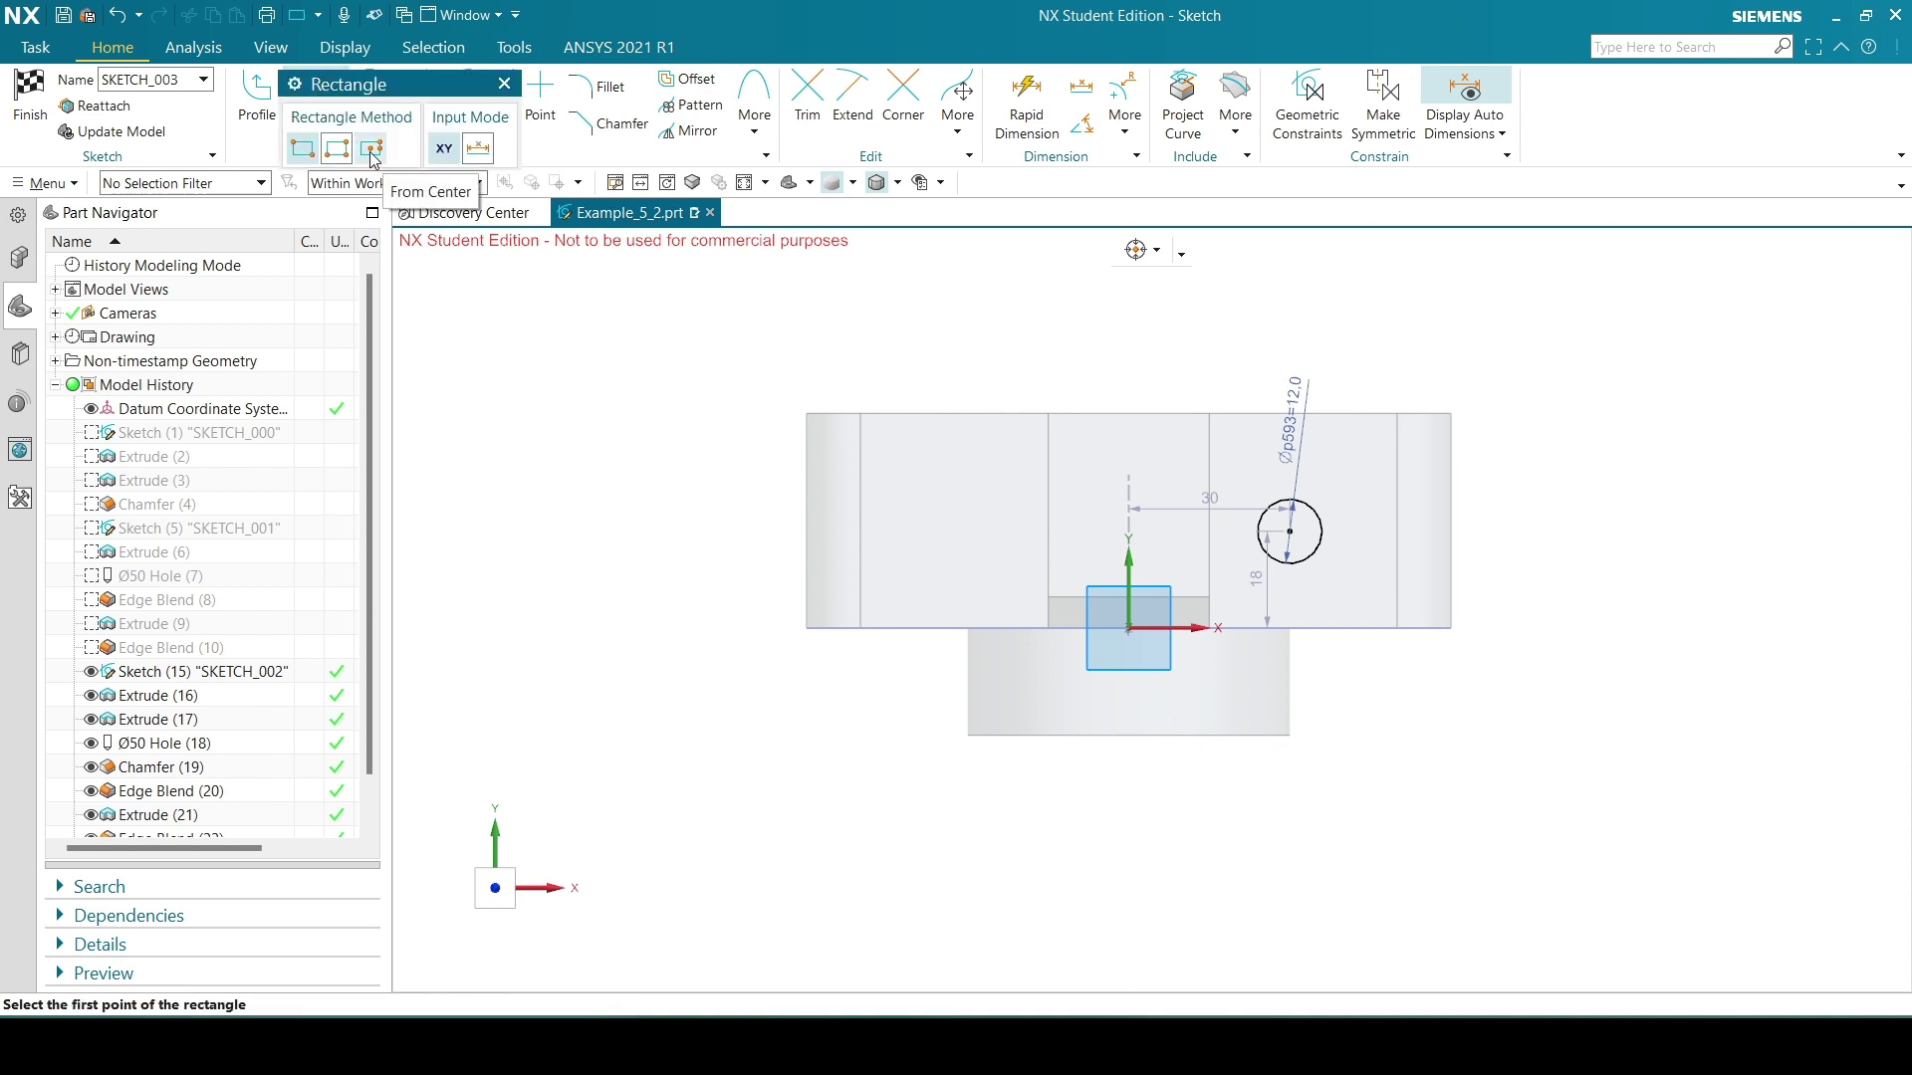
{"action": "left_click", "coordinate": [903, 494]}
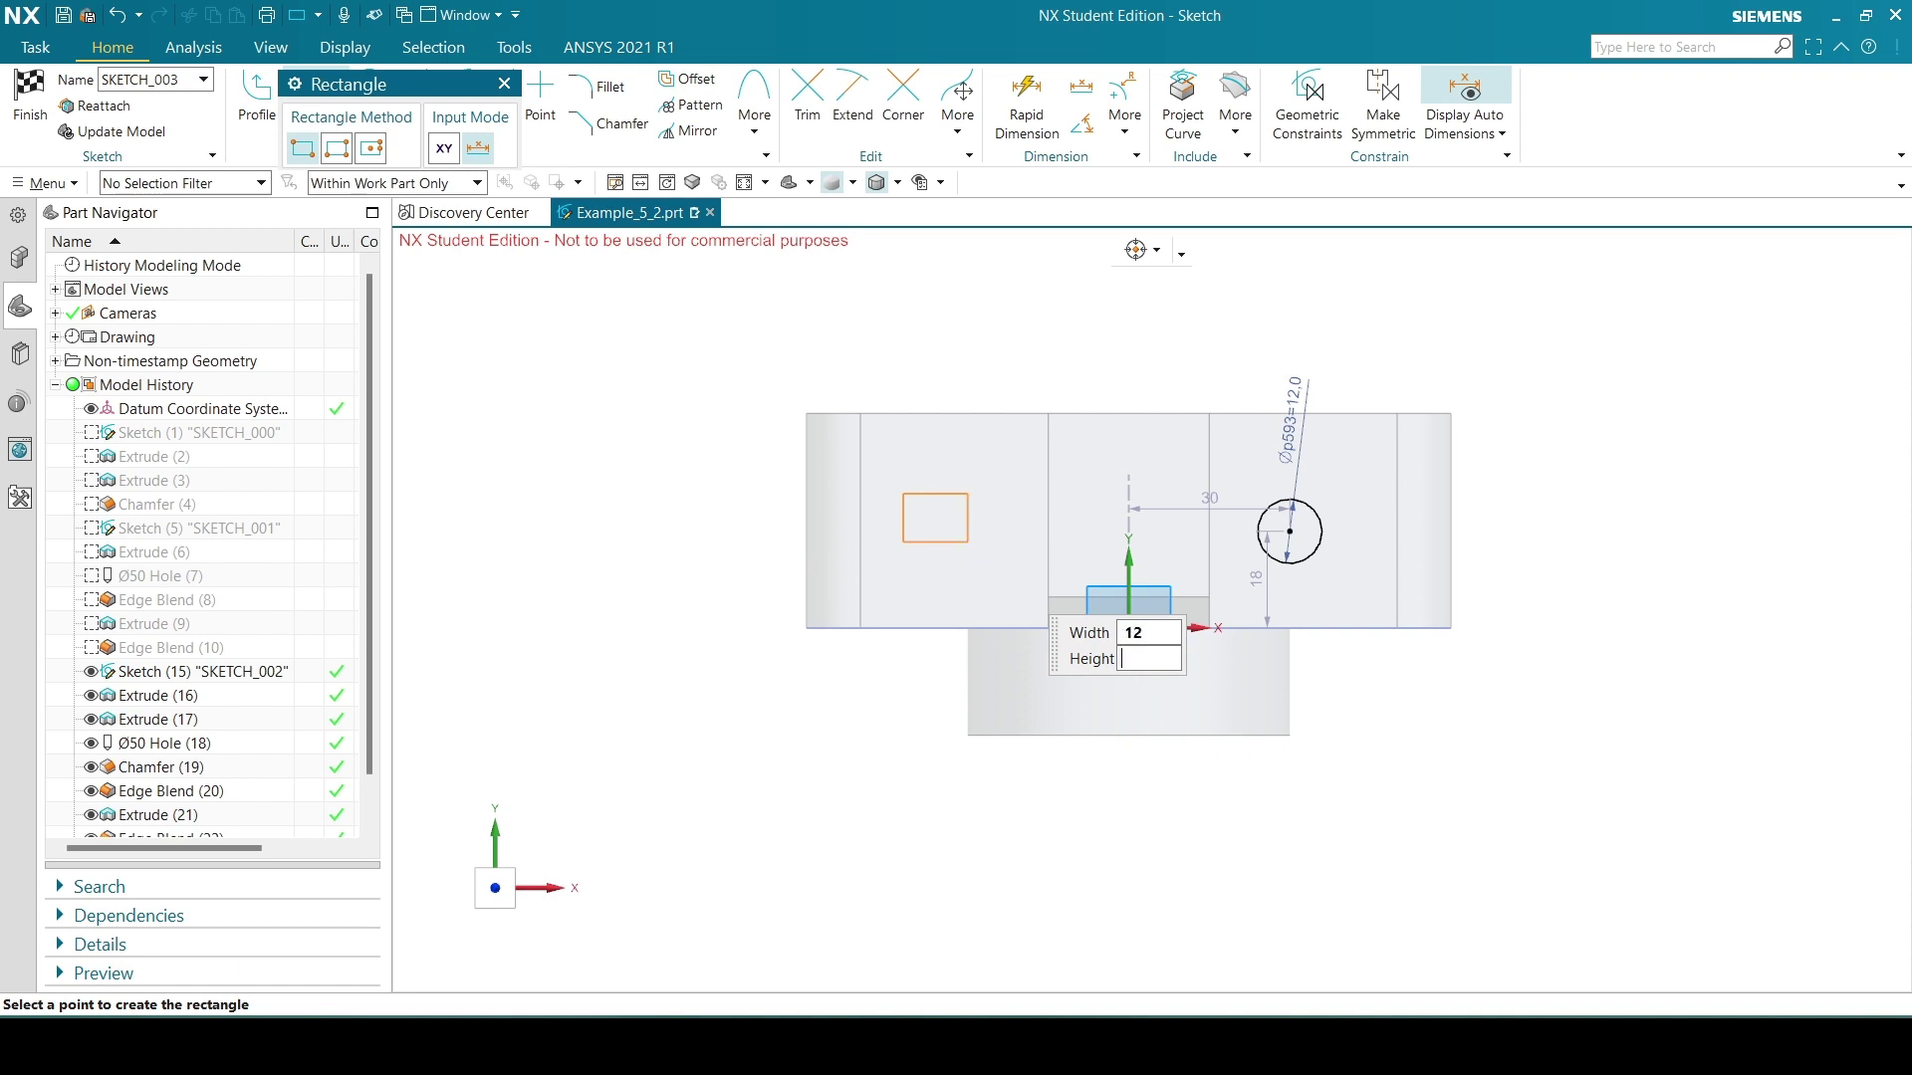
{"action": "key", "text": "Tab"}
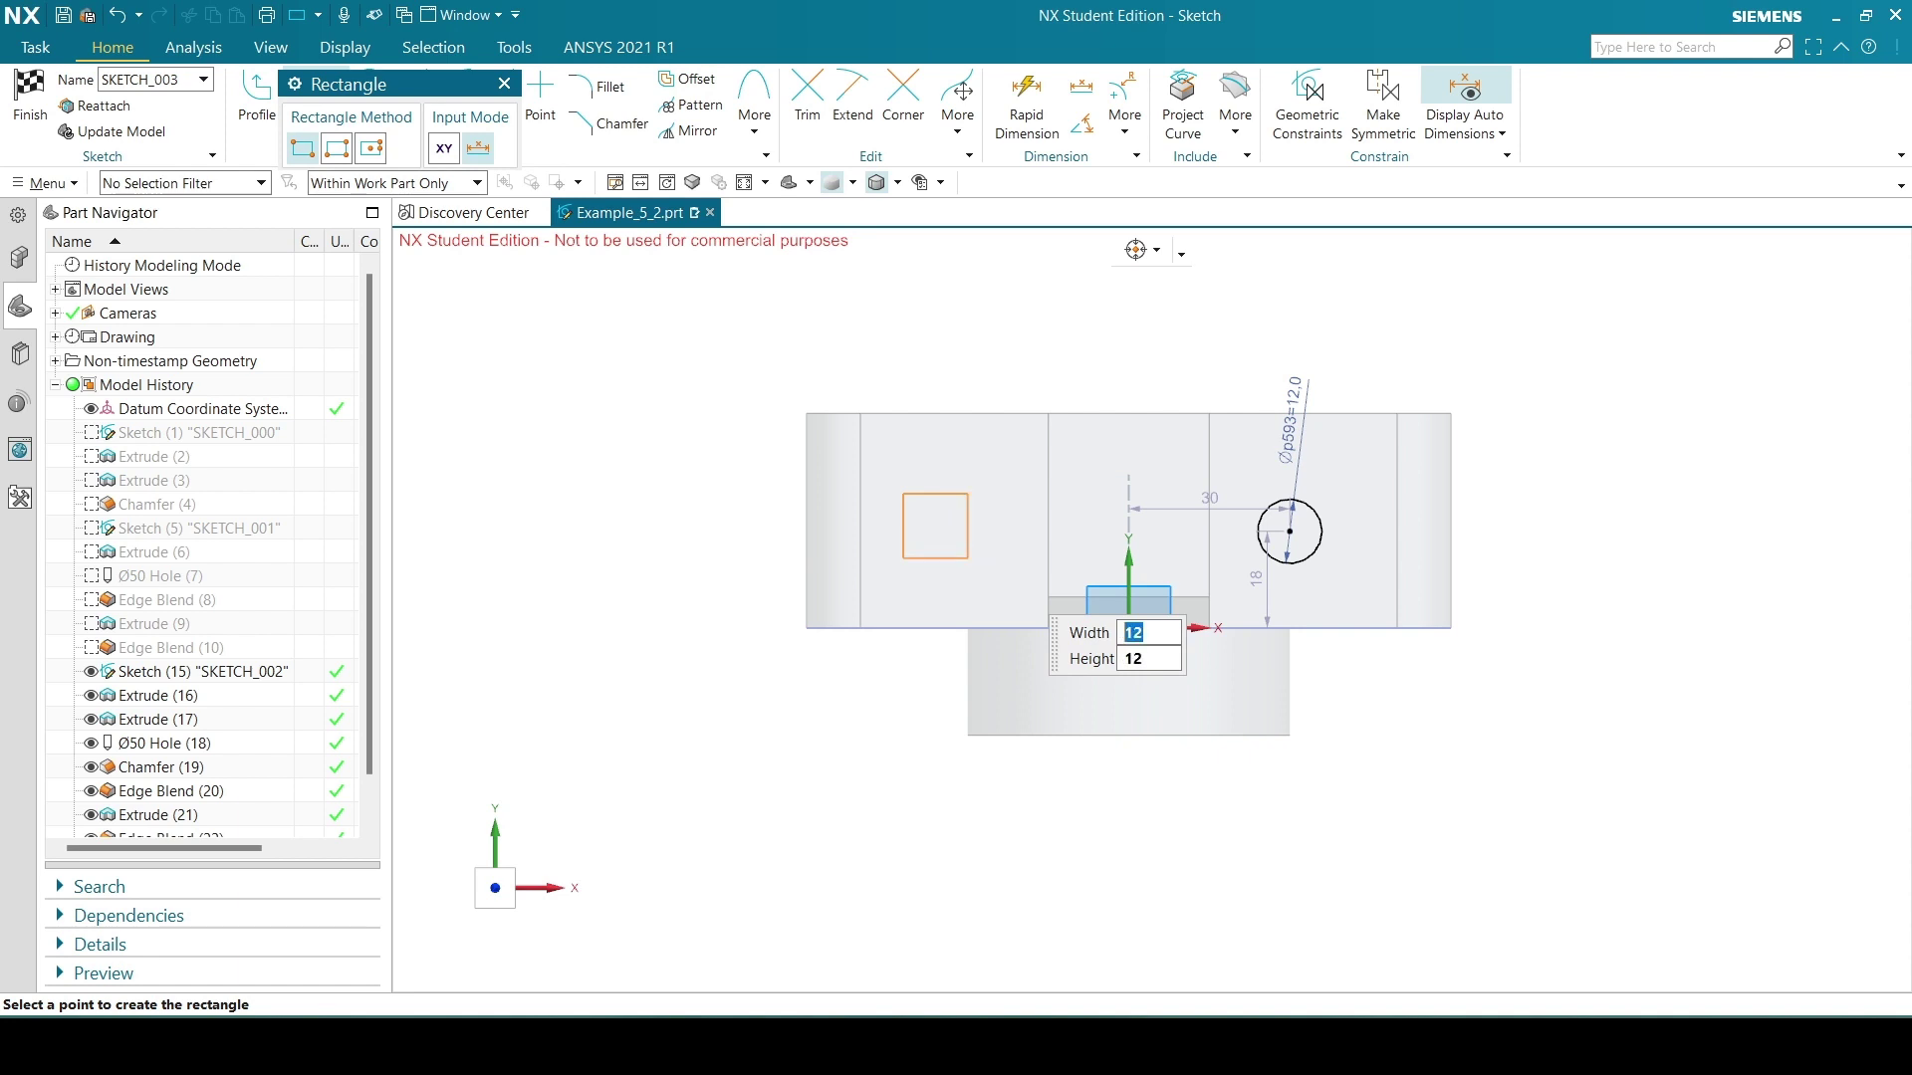
{"action": "left_click", "coordinate": [955, 555]}
{"action": "left_click", "coordinate": [508, 84]}
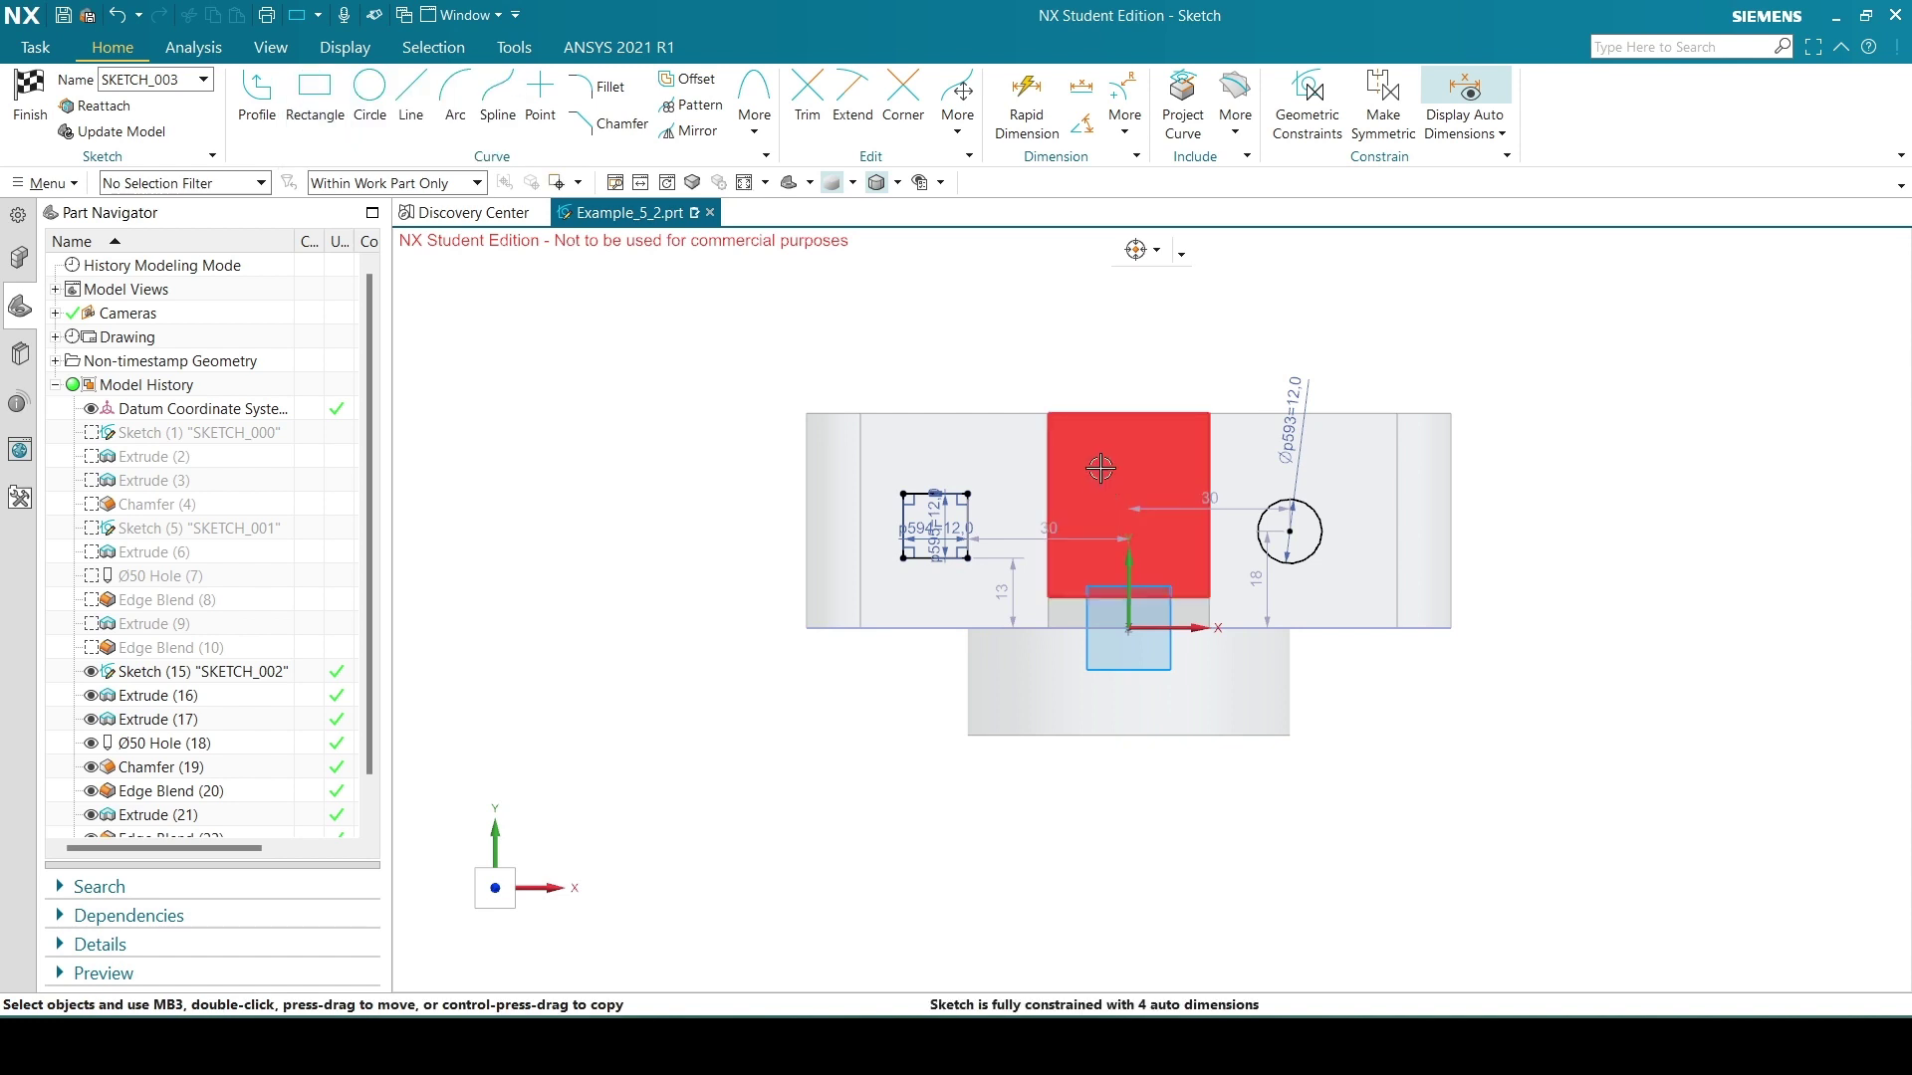
Check the button layout in the drawing and align the circle's centre horizontally with the midpoint of the square's inner side.
{"action": "scroll", "coordinate": [1108, 482], "scroll_direction": "up", "scroll_amount": 2}
{"action": "left_click", "coordinate": [1003, 1046]}
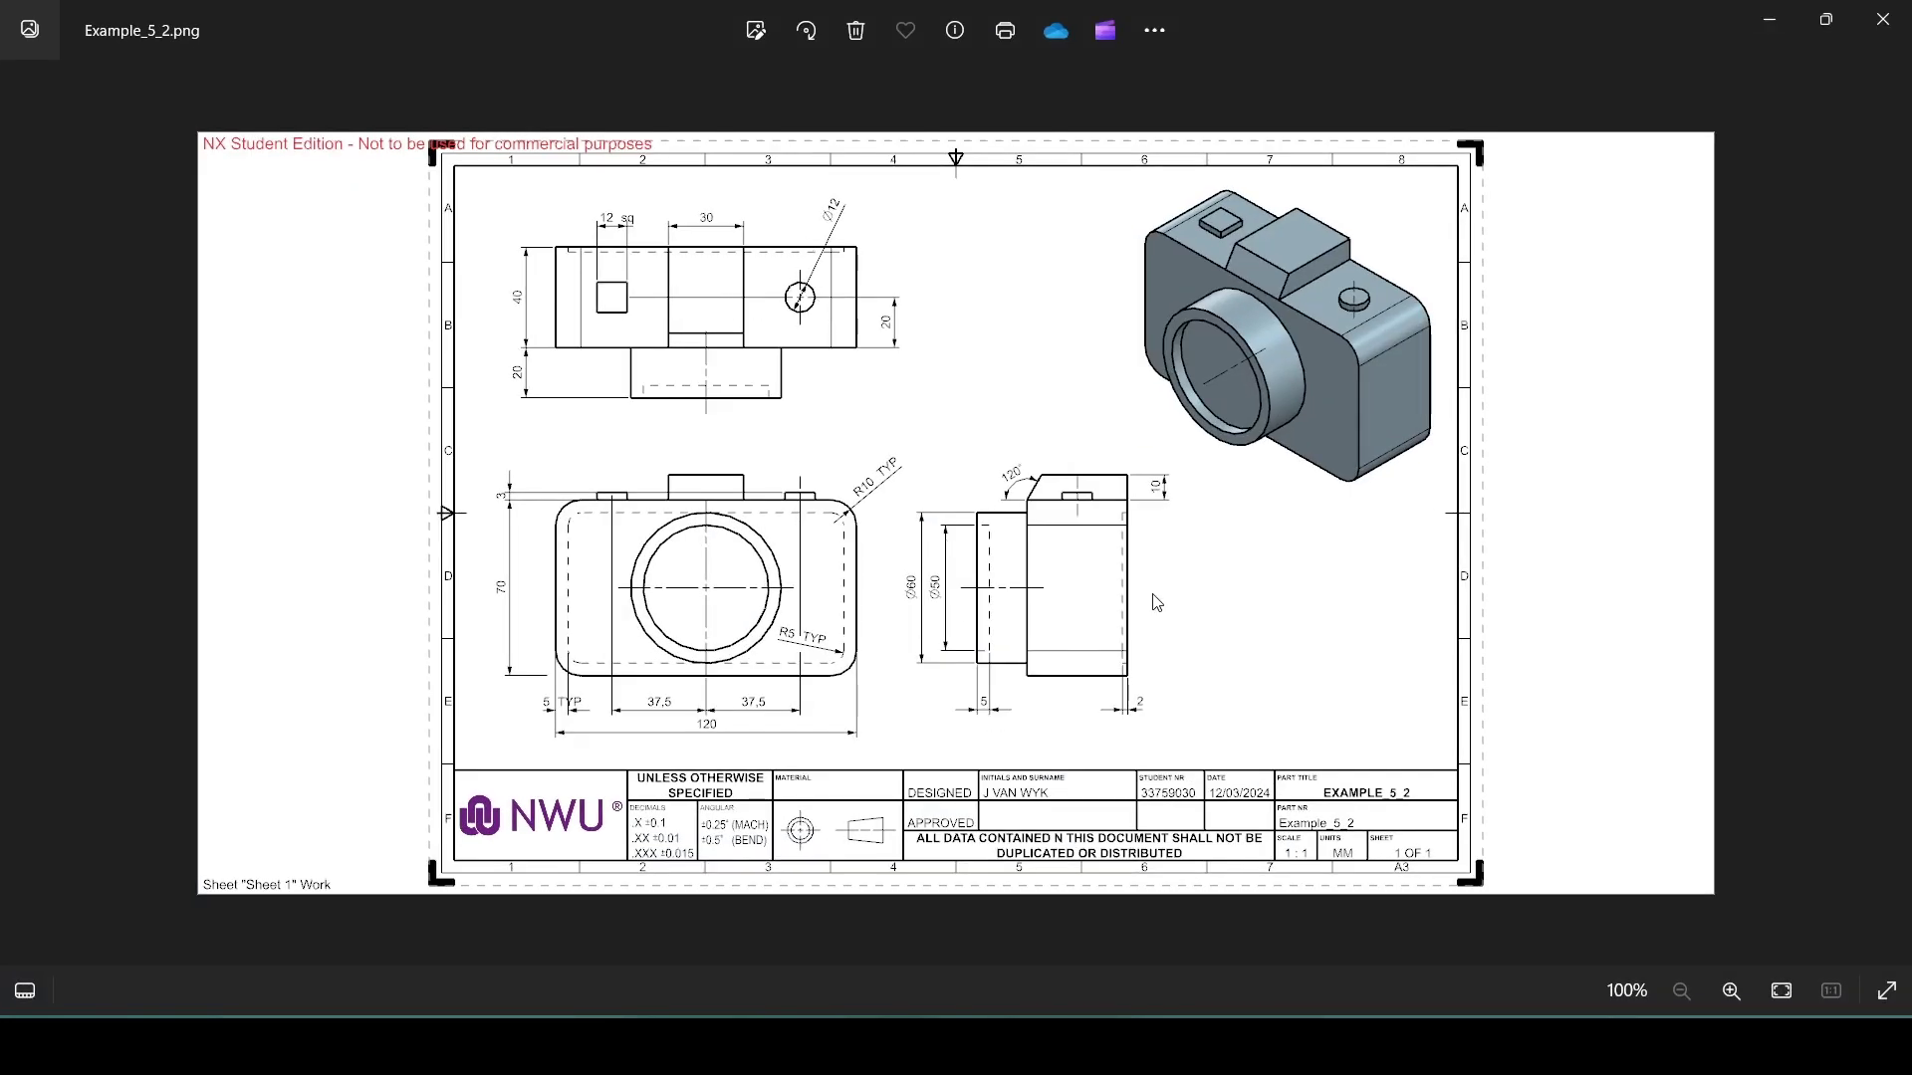
{"action": "left_click", "coordinate": [1013, 1045]}
{"action": "scroll", "coordinate": [815, 640], "scroll_direction": "up", "scroll_amount": 1}
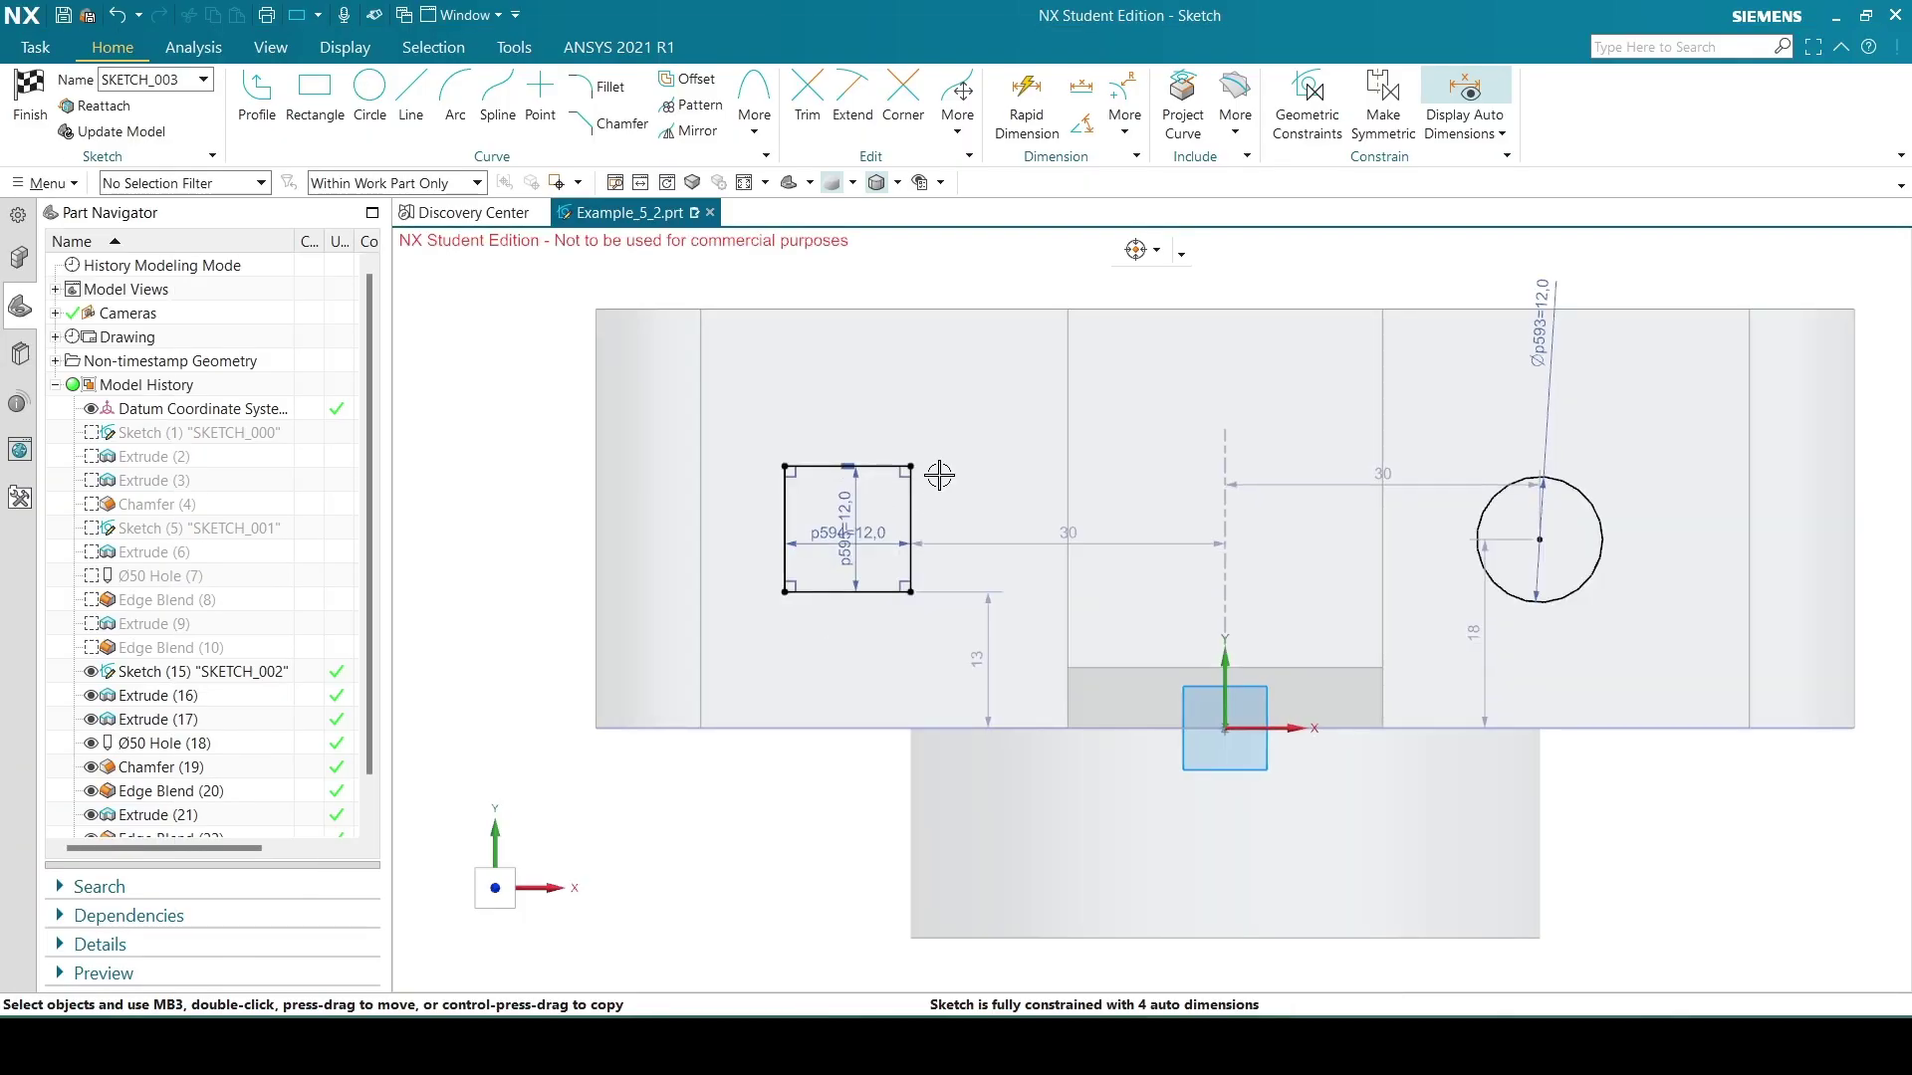
{"action": "left_click", "coordinate": [1540, 540]}
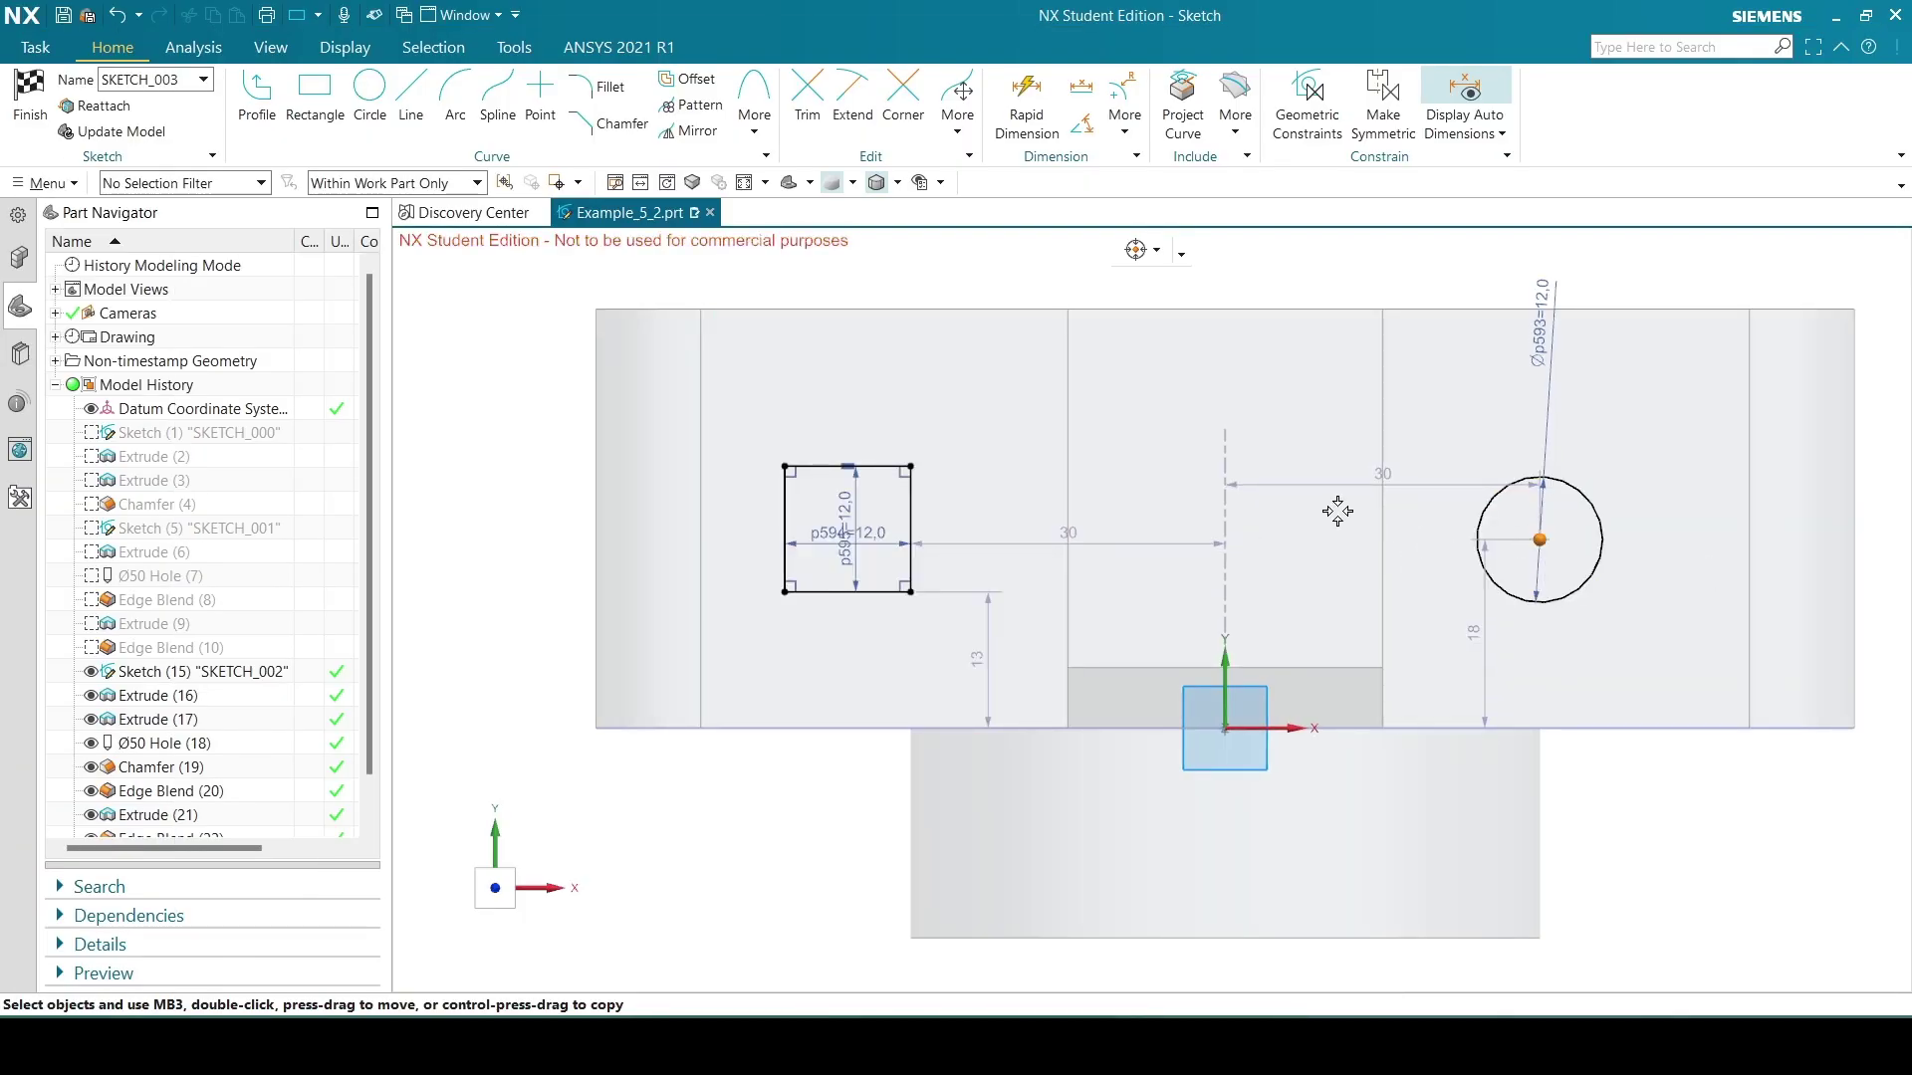
{"action": "scroll", "coordinate": [1060, 534], "scroll_direction": "up", "scroll_amount": 1}
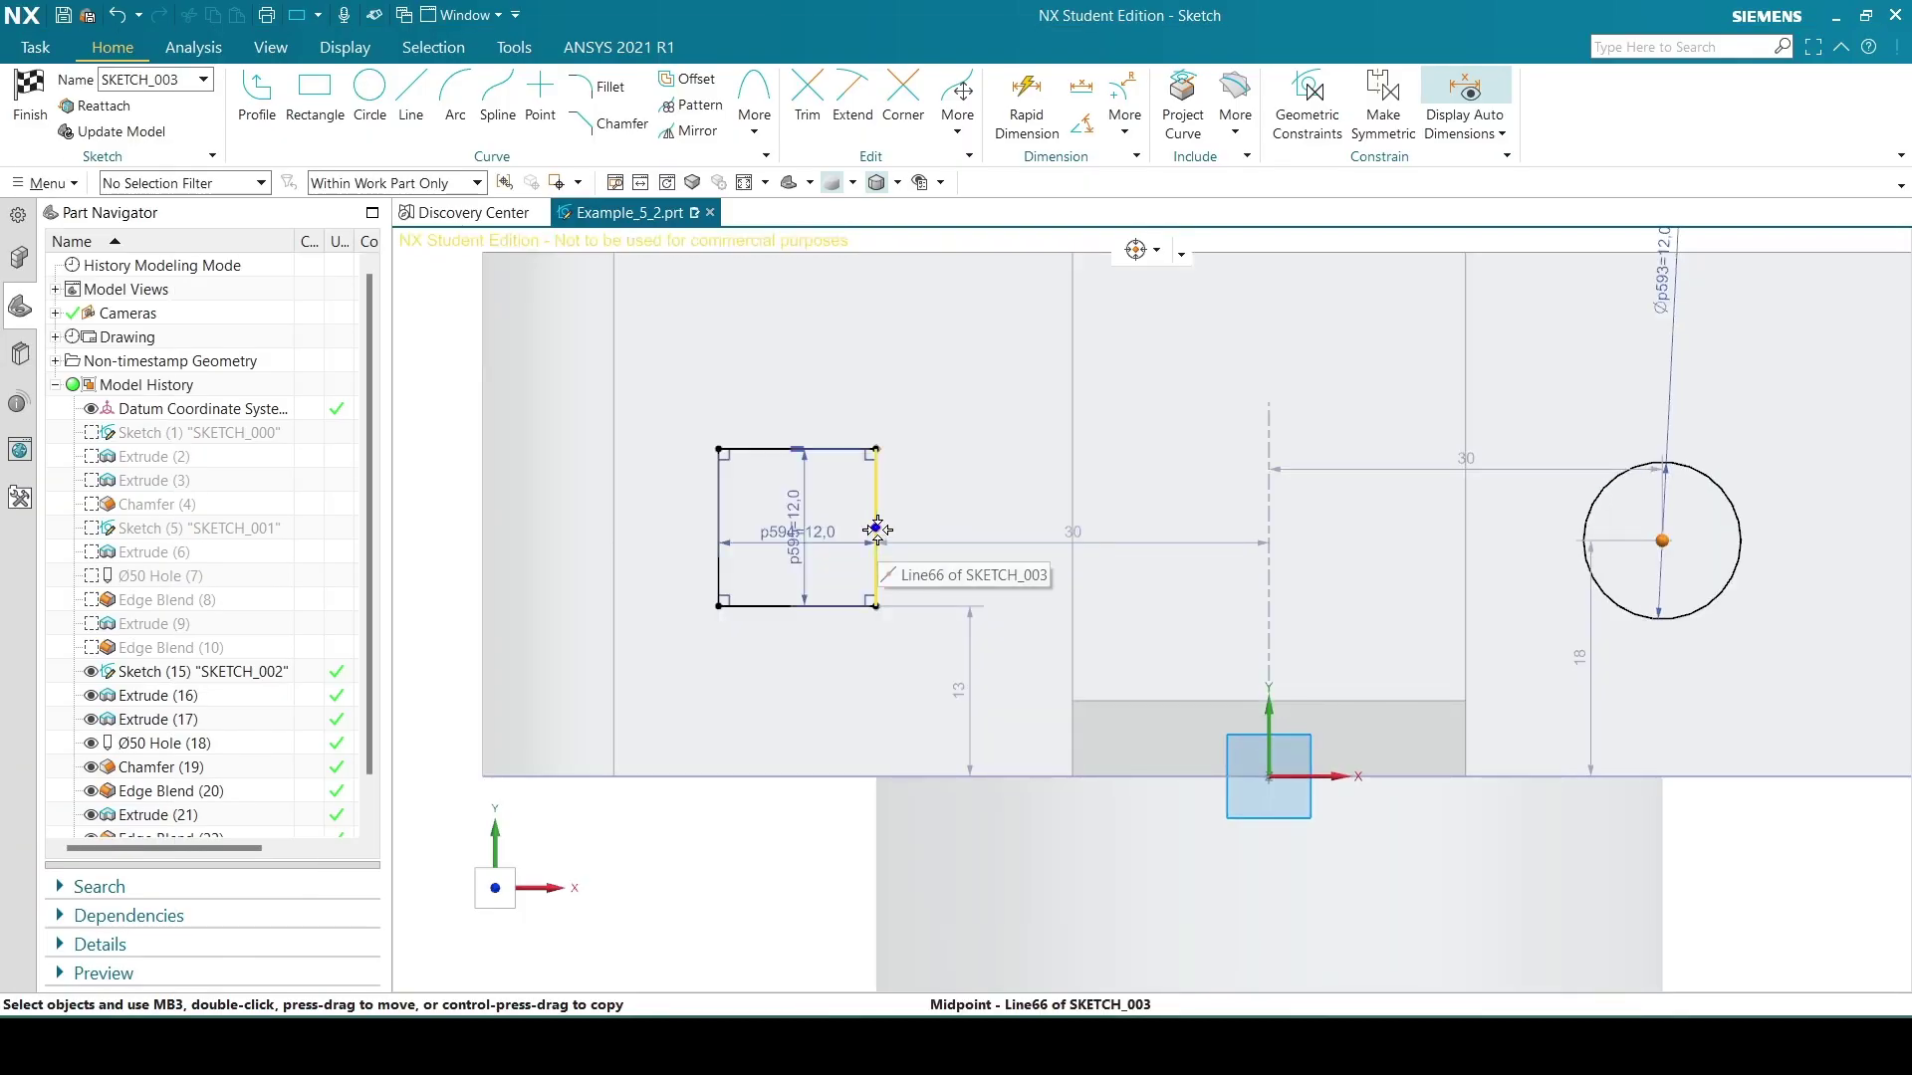
{"action": "left_click", "coordinate": [876, 527]}
{"action": "left_click", "coordinate": [946, 494]}
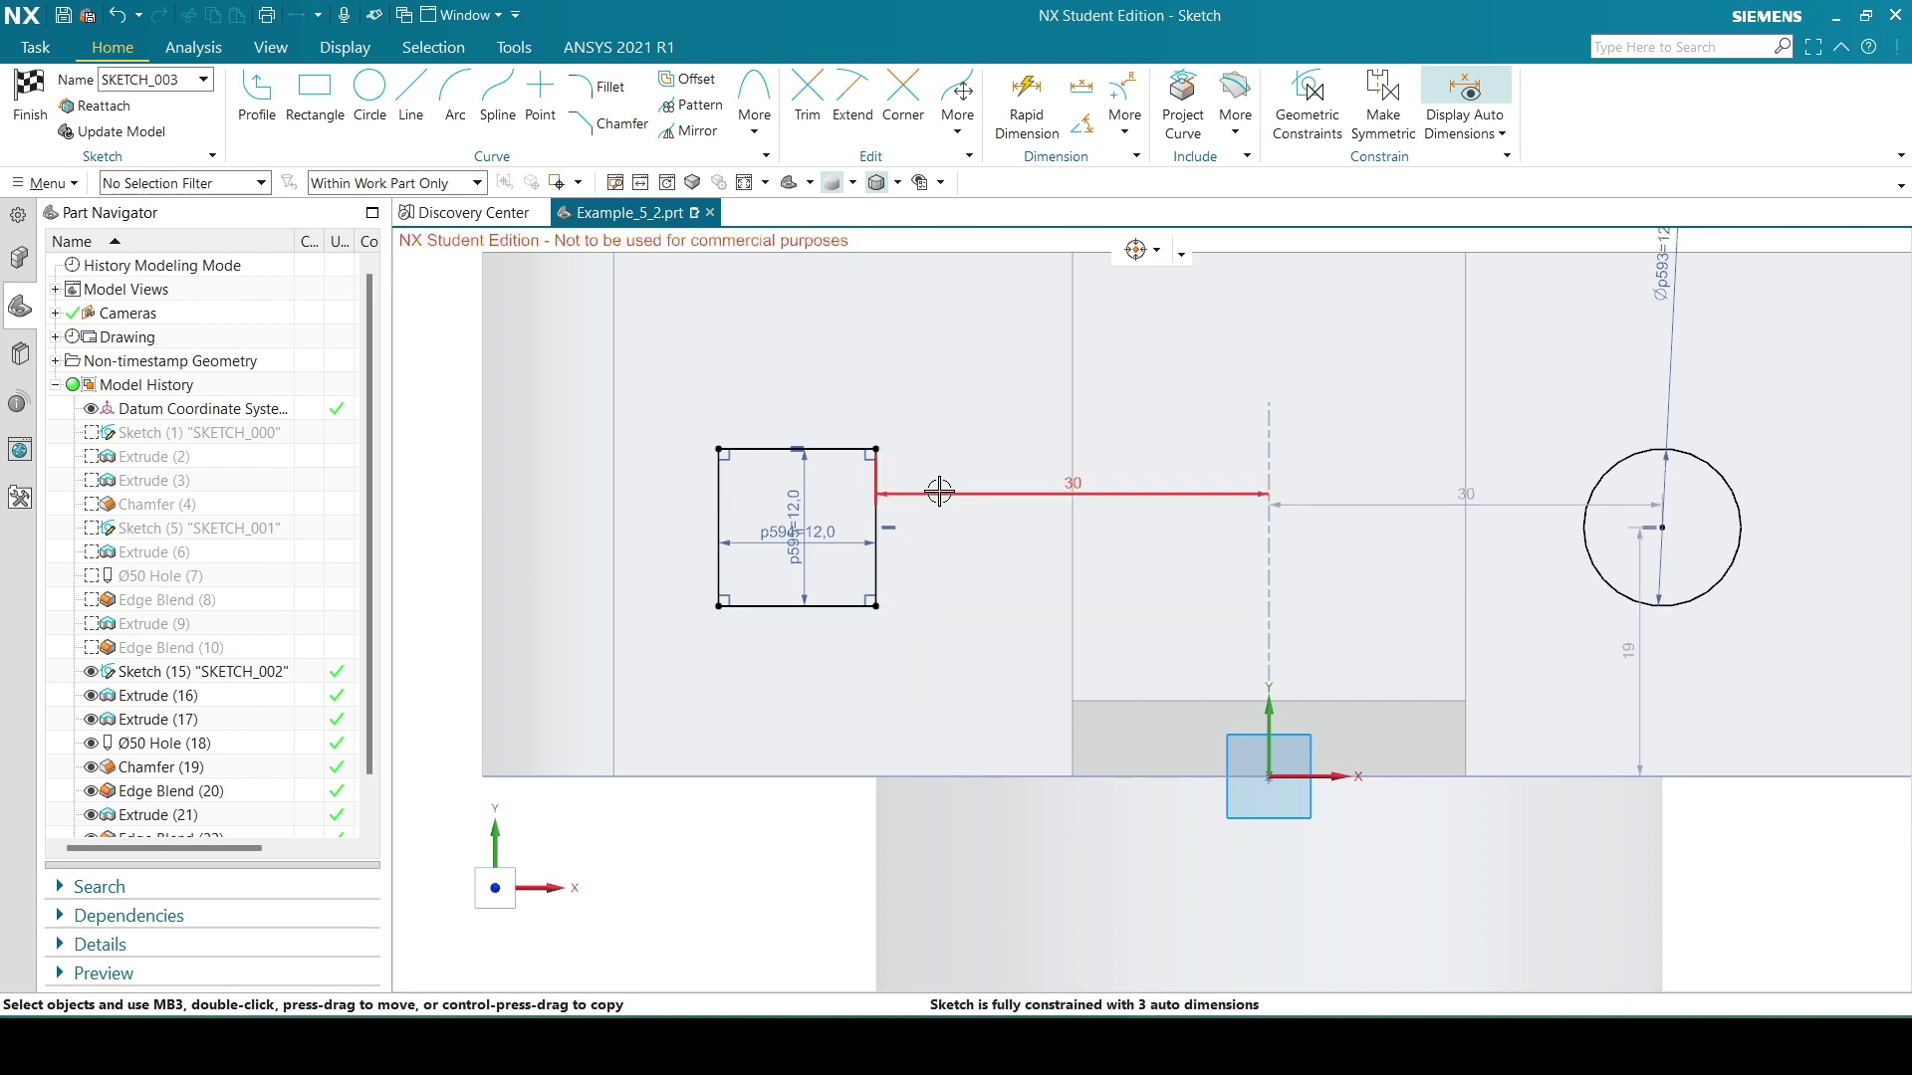
Check the button positions in the drawing and dimension the circle's centre 20 mm from the body's front edge.
{"action": "scroll", "coordinate": [749, 425], "scroll_direction": "down", "scroll_amount": 1}
{"action": "left_click", "coordinate": [1003, 1042]}
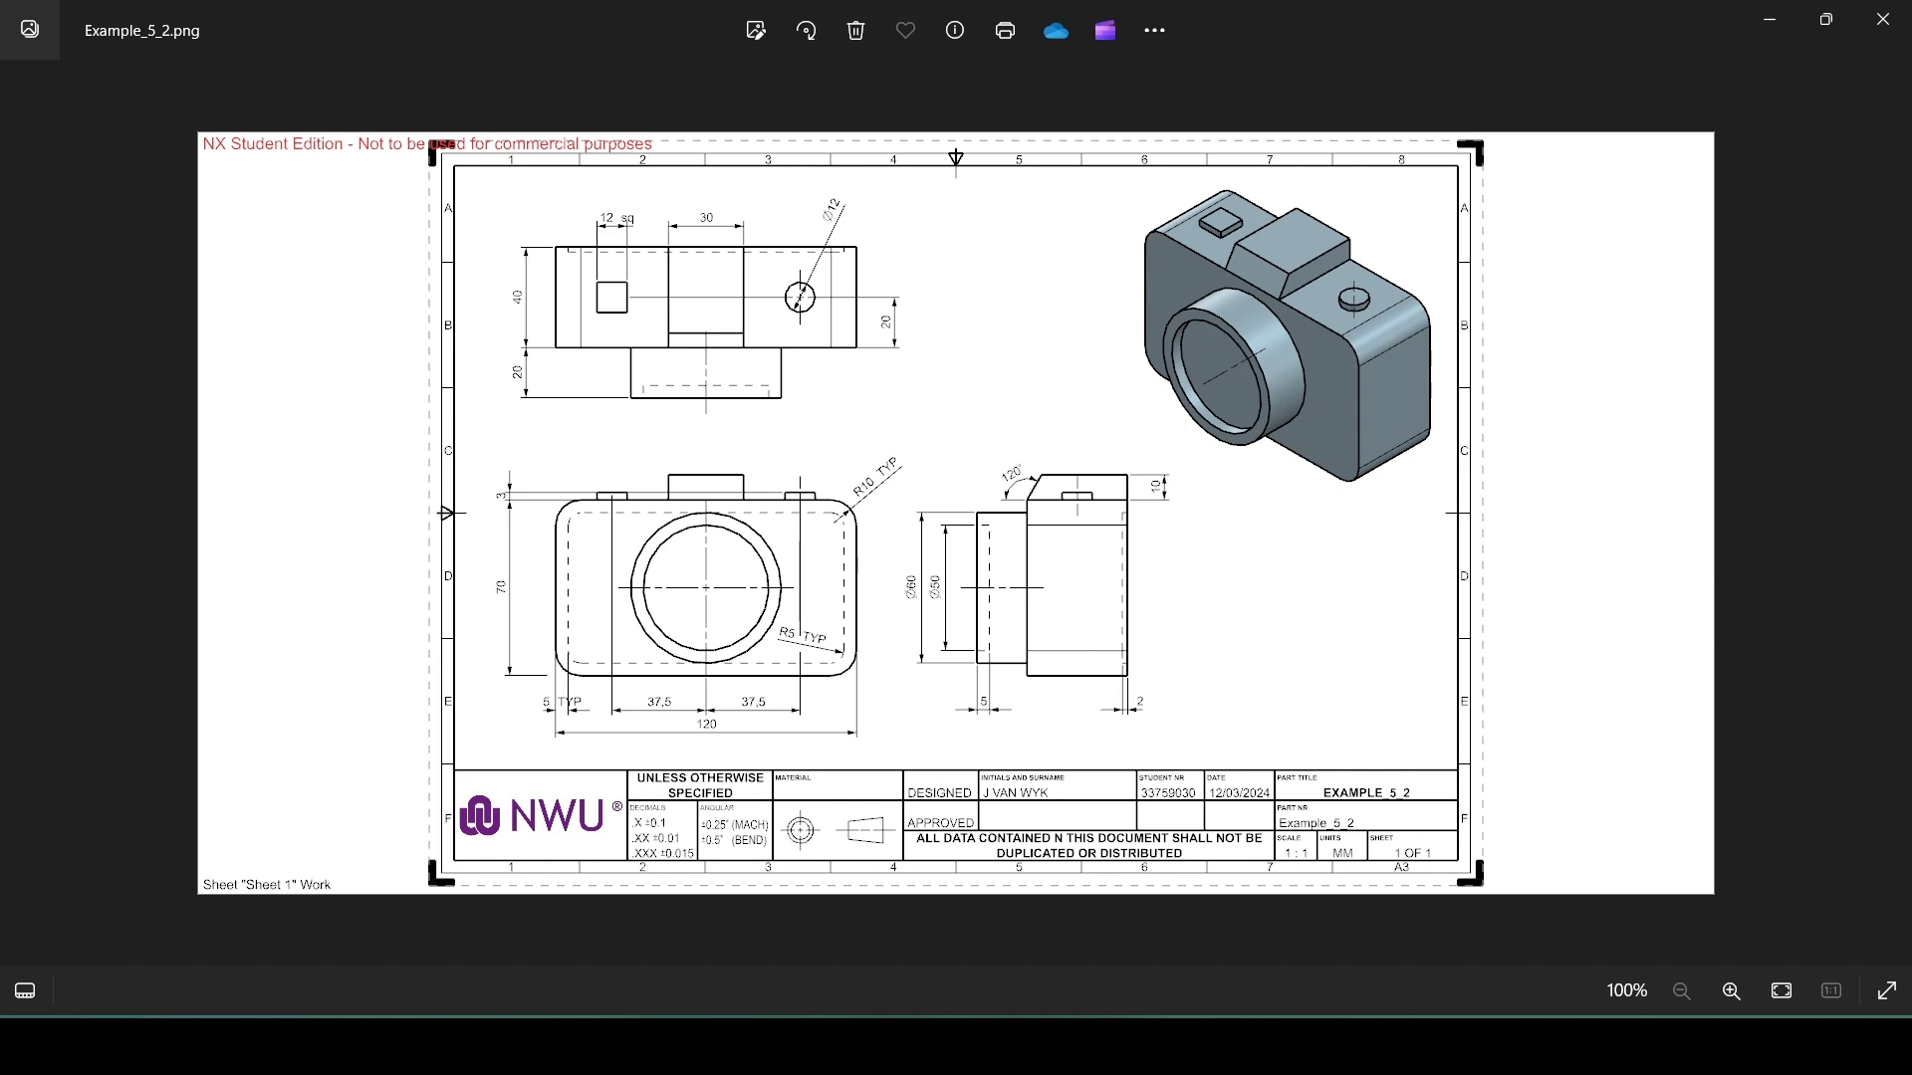
{"action": "left_click", "coordinate": [1003, 1042]}
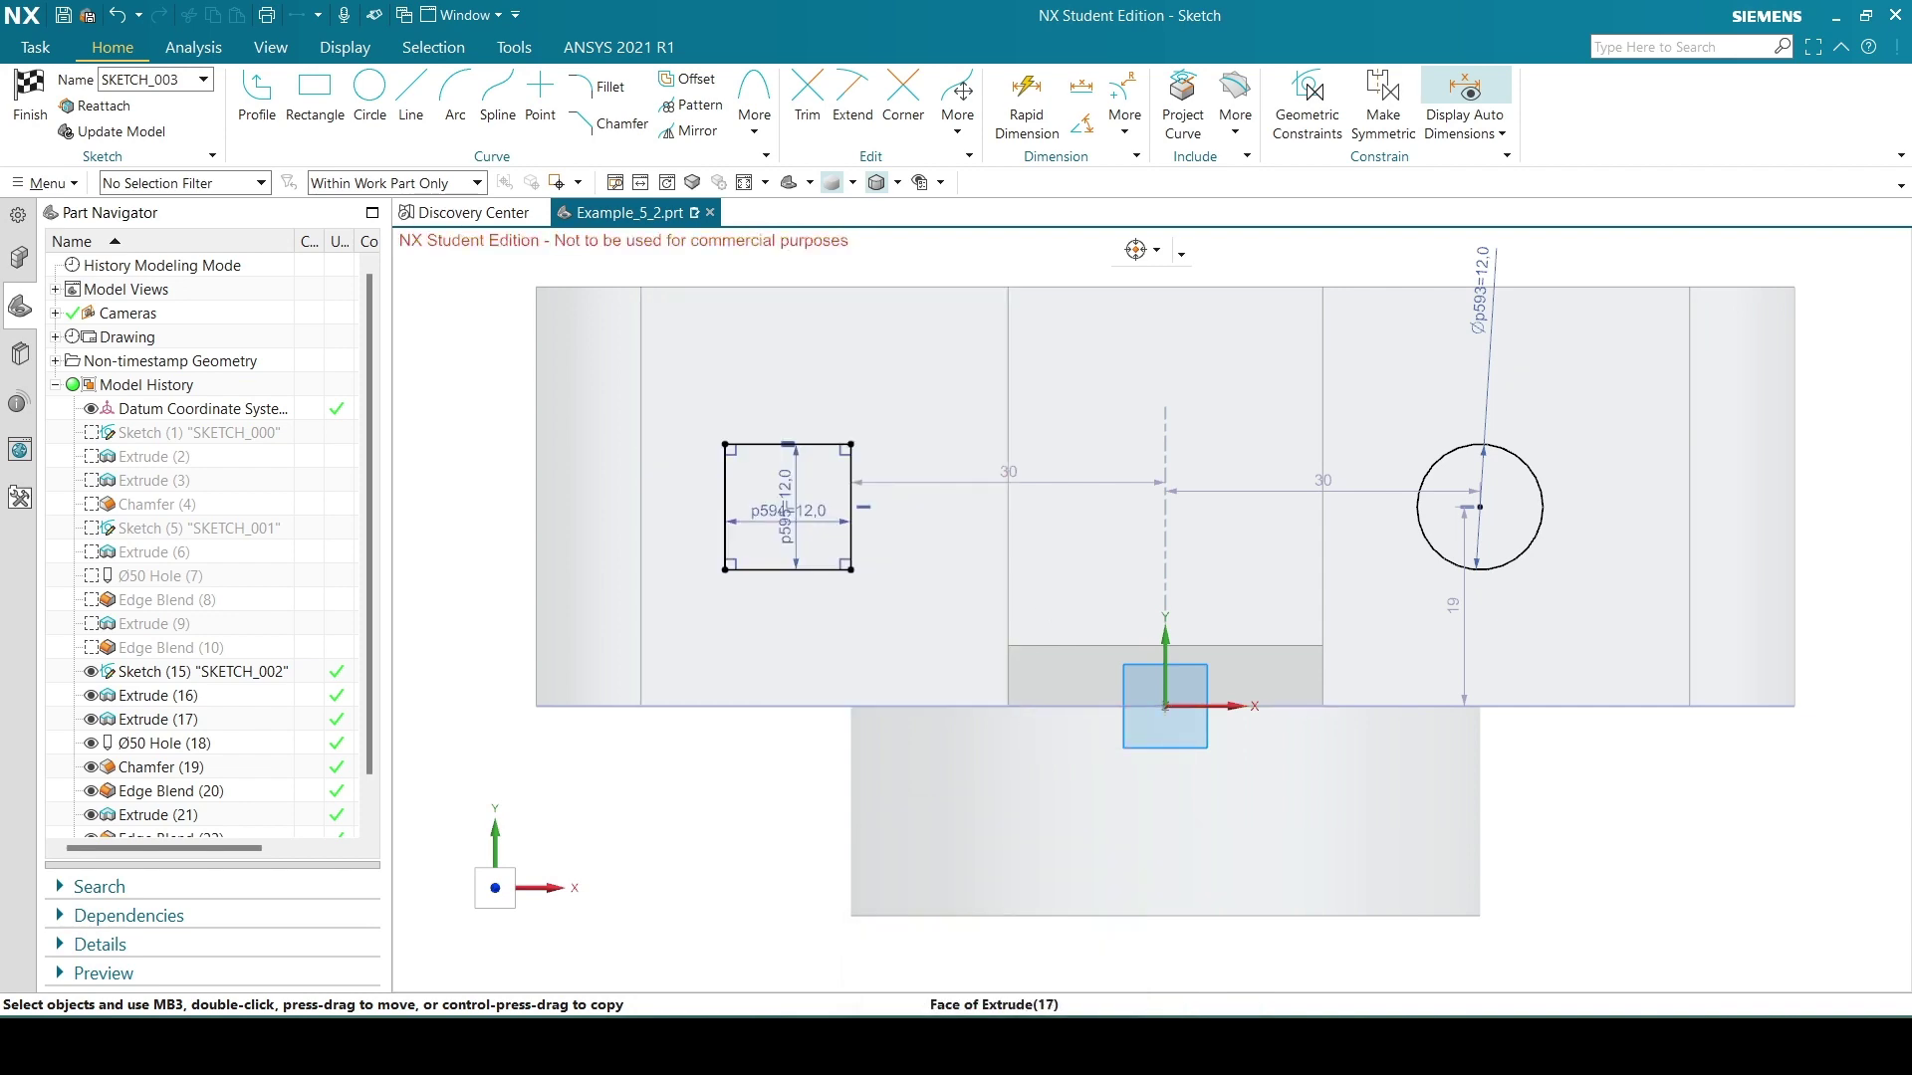
{"action": "left_click", "coordinate": [1031, 1045]}
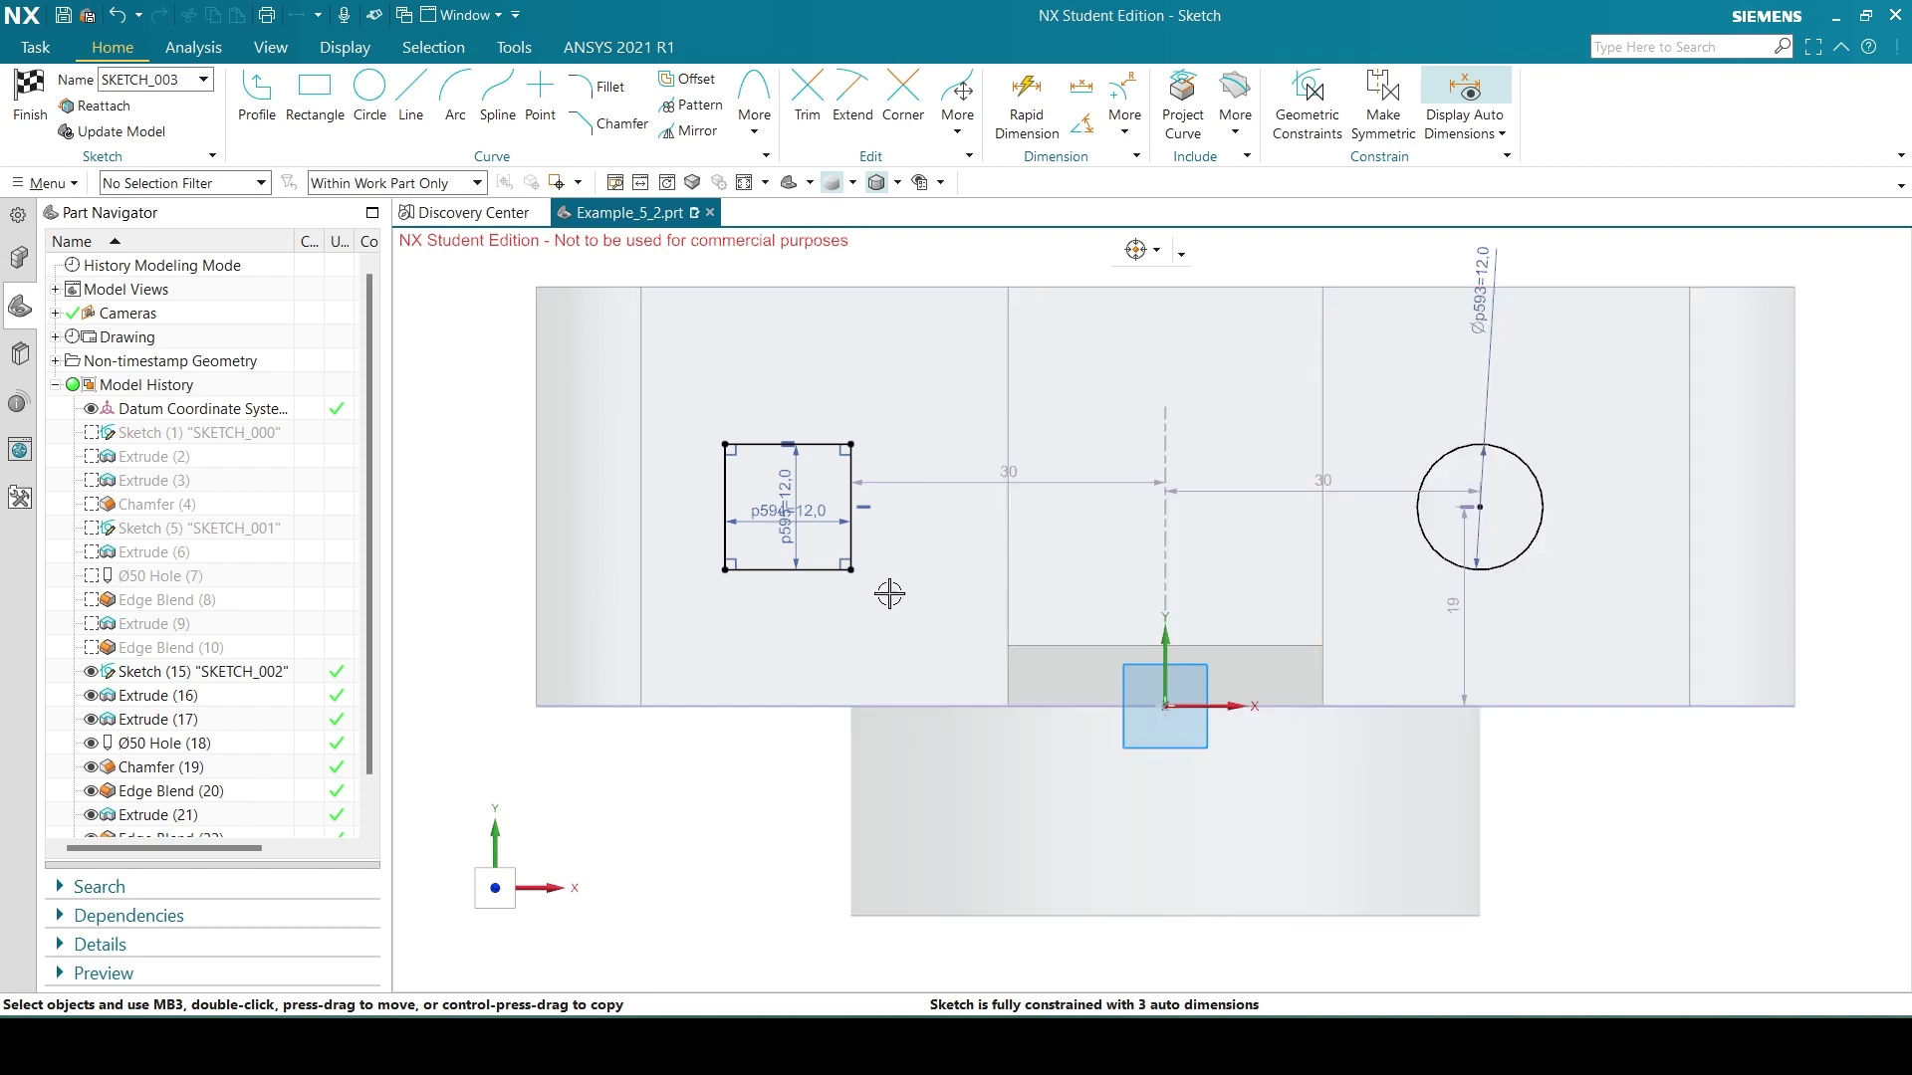
{"action": "left_click", "coordinate": [1030, 1049]}
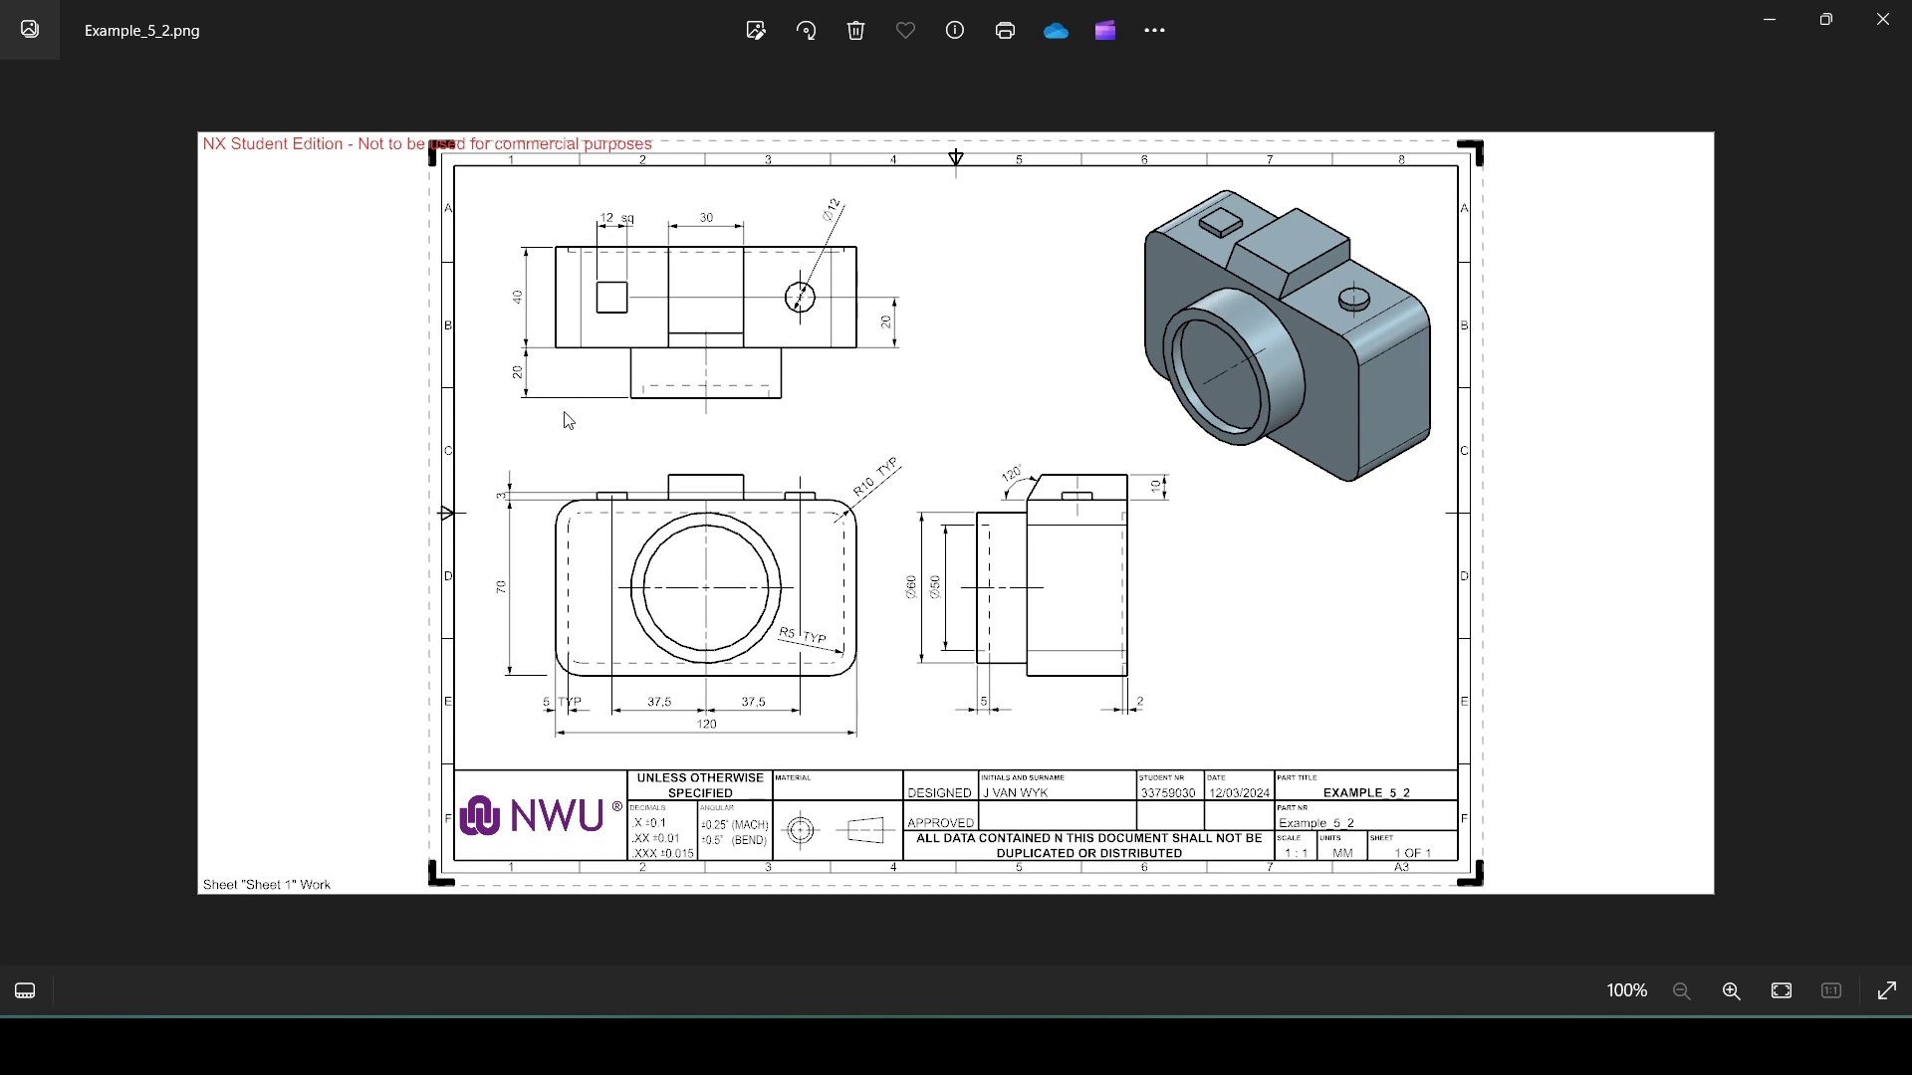
{"action": "left_click", "coordinate": [757, 1046]}
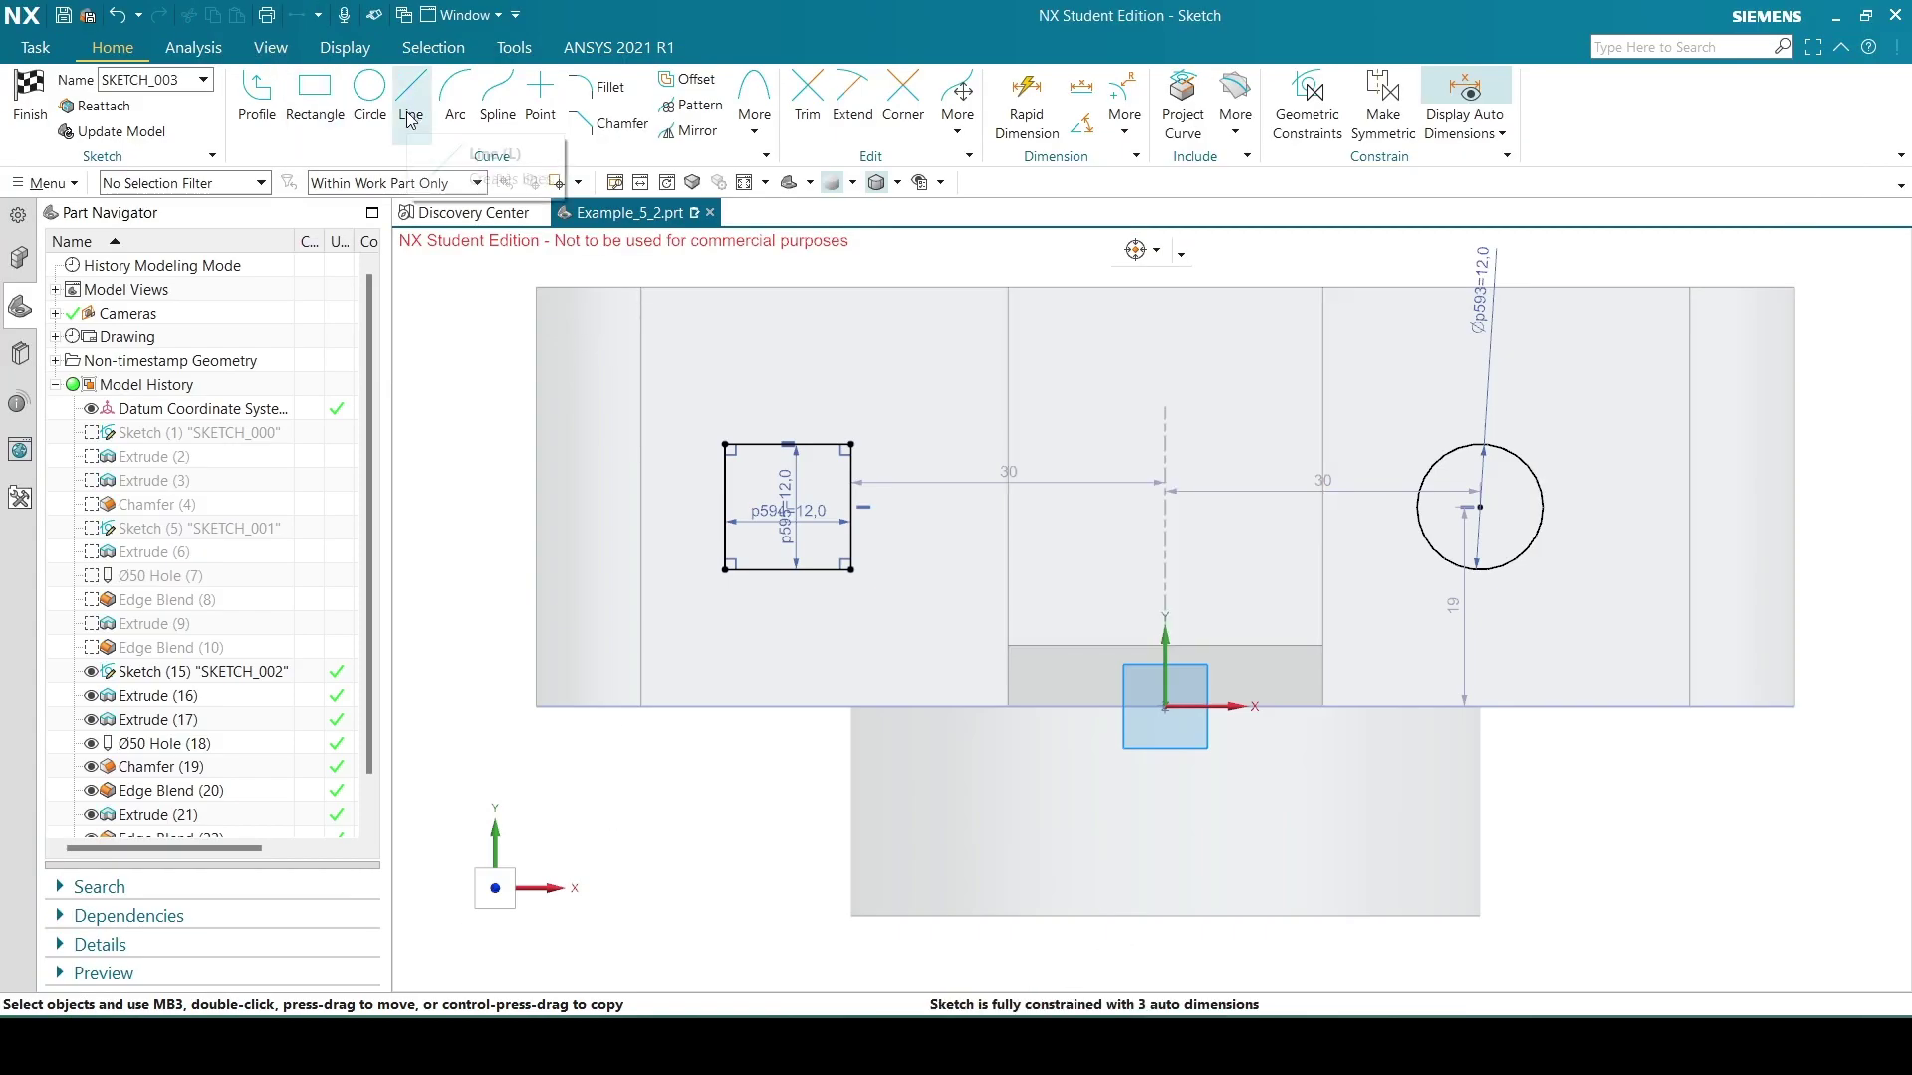
{"action": "key", "text": "d"}
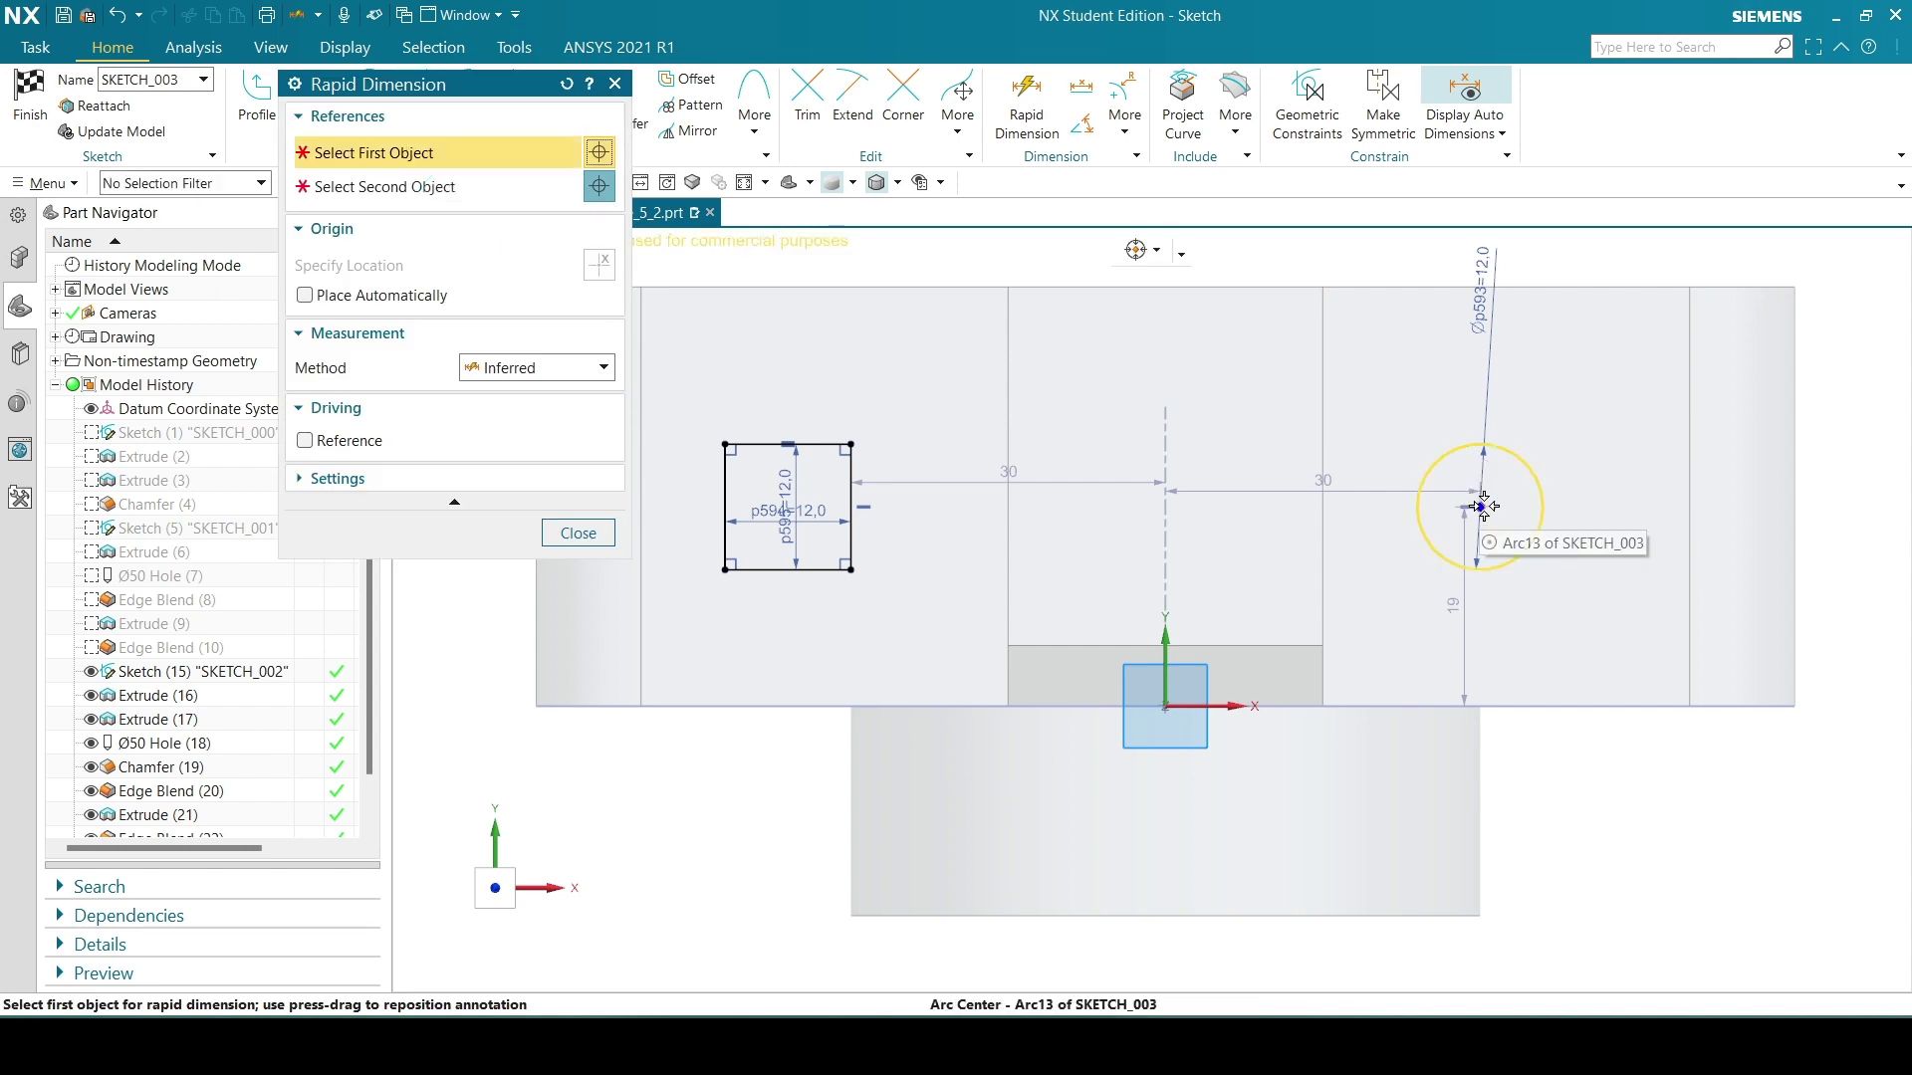
{"action": "left_click", "coordinate": [1478, 507]}
{"action": "left_click", "coordinate": [1165, 706]}
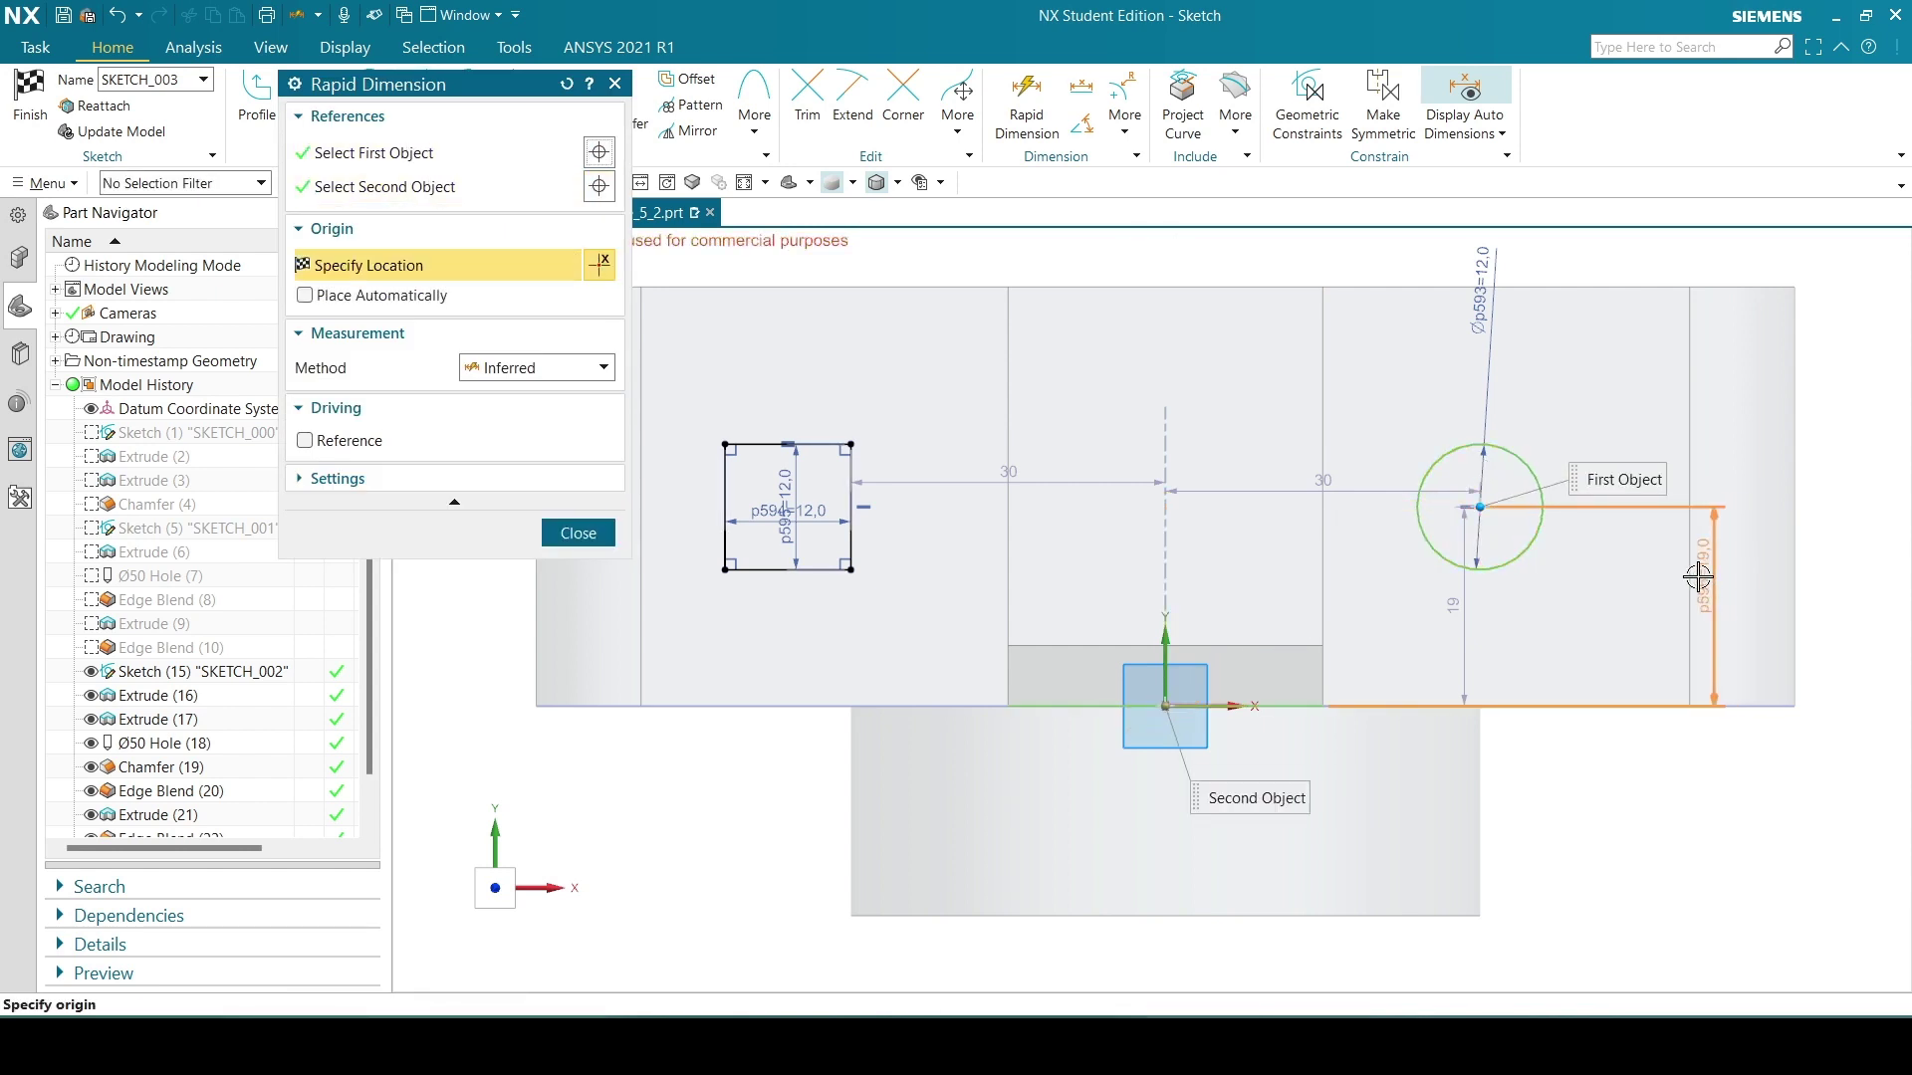
{"action": "left_click", "coordinate": [1701, 588]}
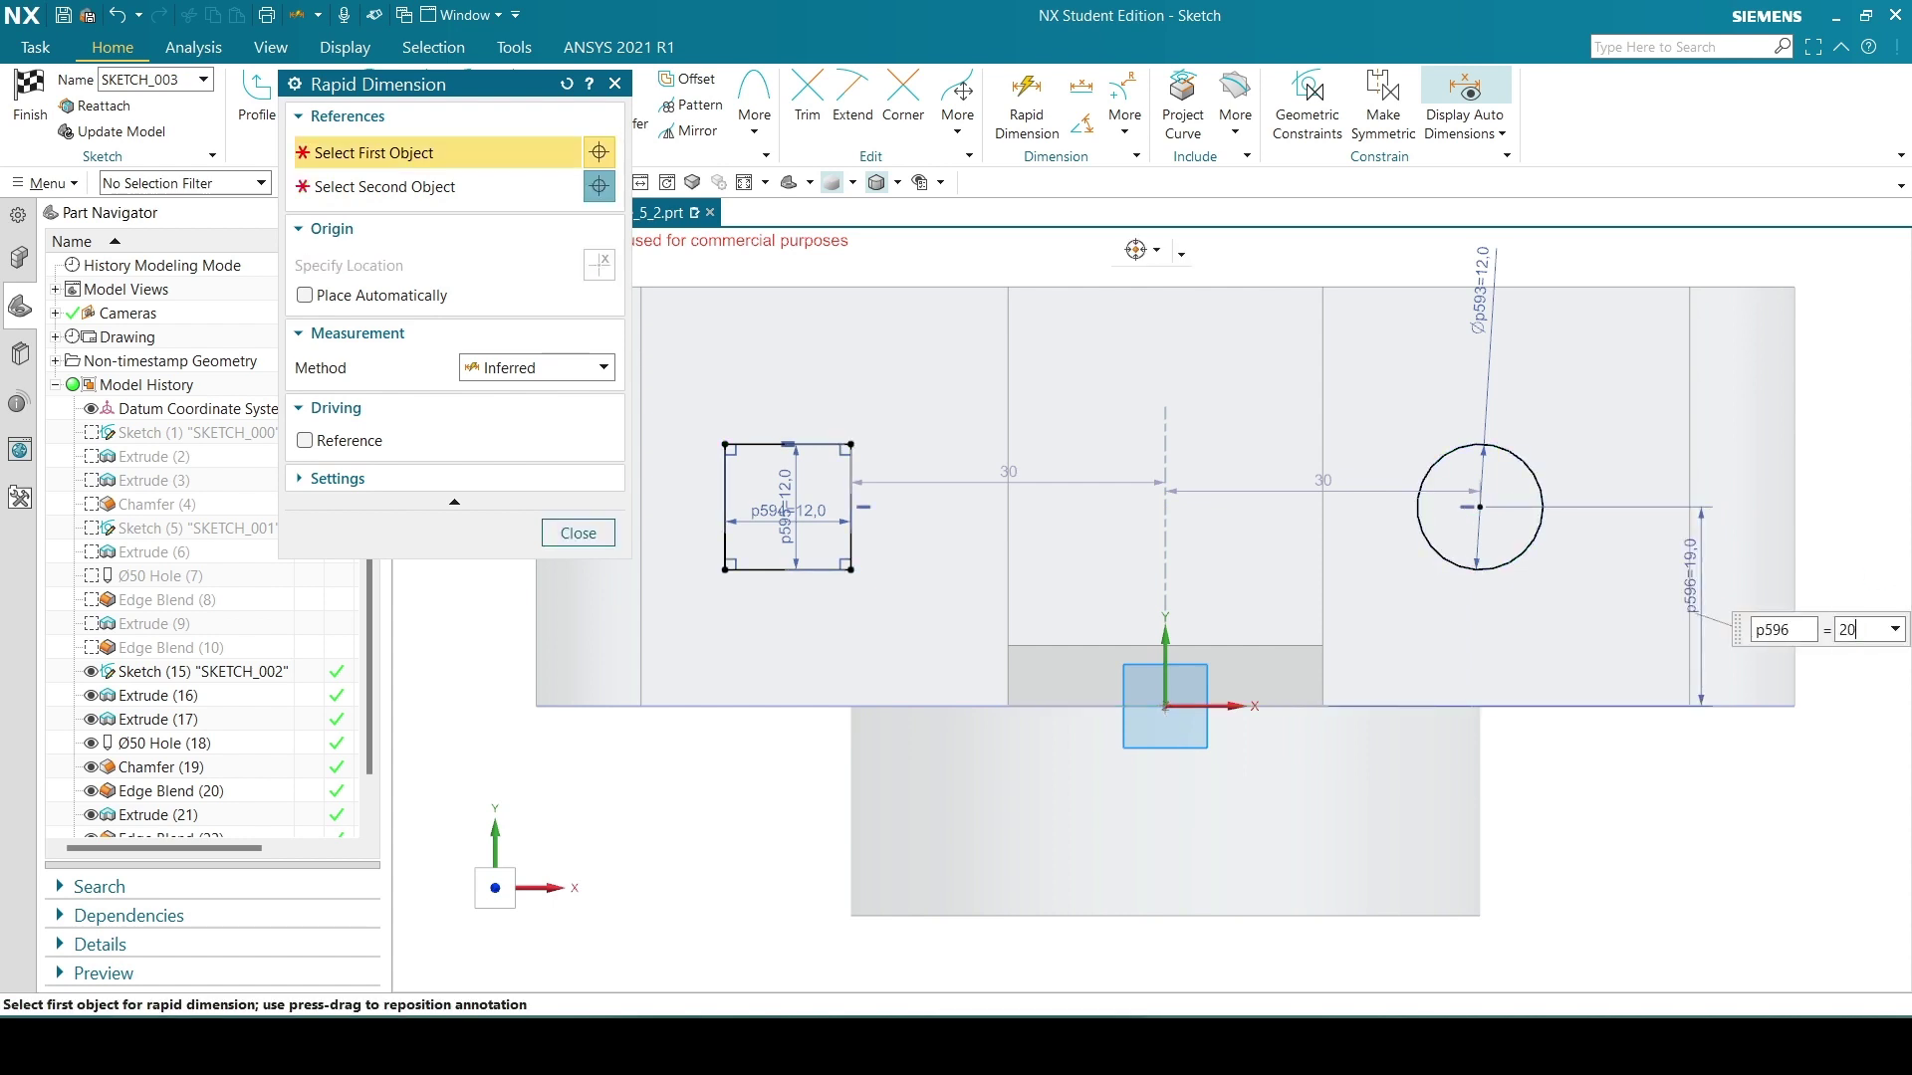
{"action": "key", "text": "Return"}
{"action": "left_click", "coordinate": [578, 535]}
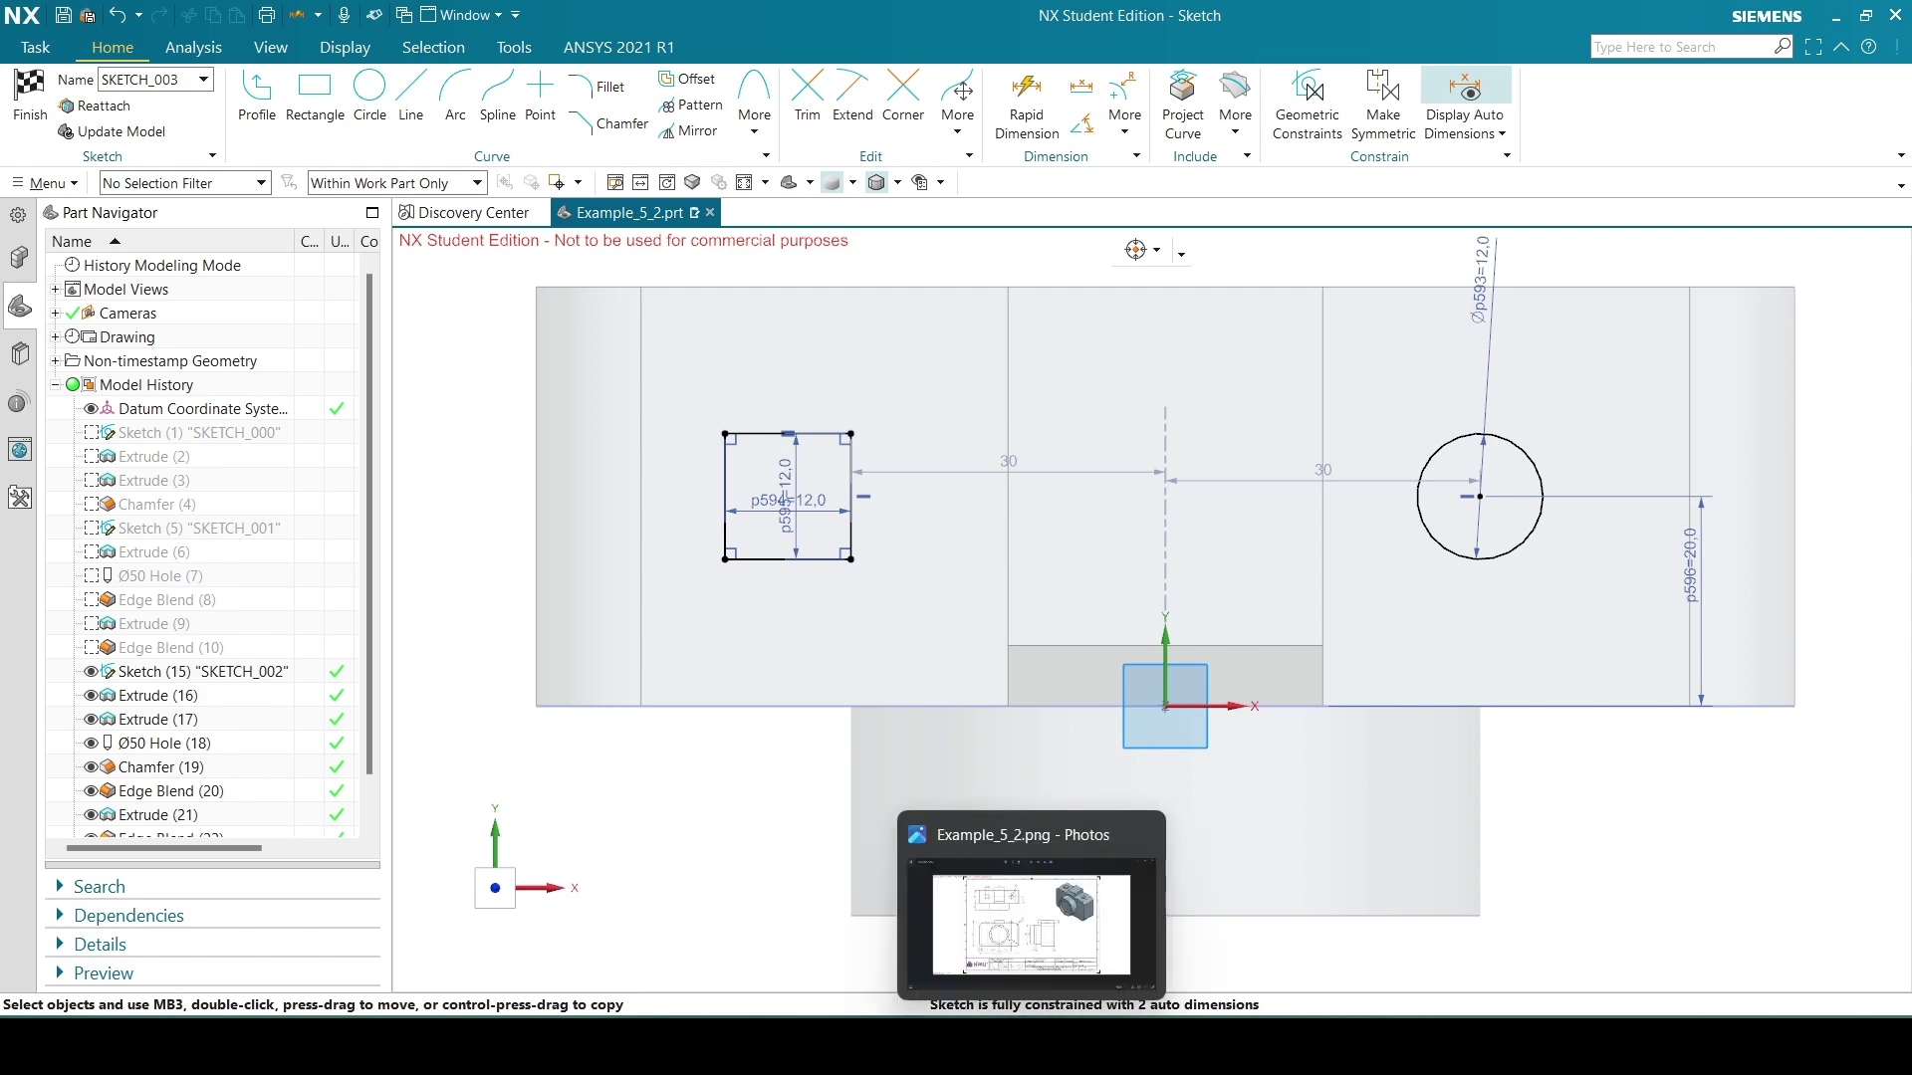
Check the button spacing in the drawing and dimension the circle's centre 37.5 mm horizontally from the sketch origin.
{"action": "left_click", "coordinate": [1029, 1045]}
{"action": "left_click", "coordinate": [1029, 1046]}
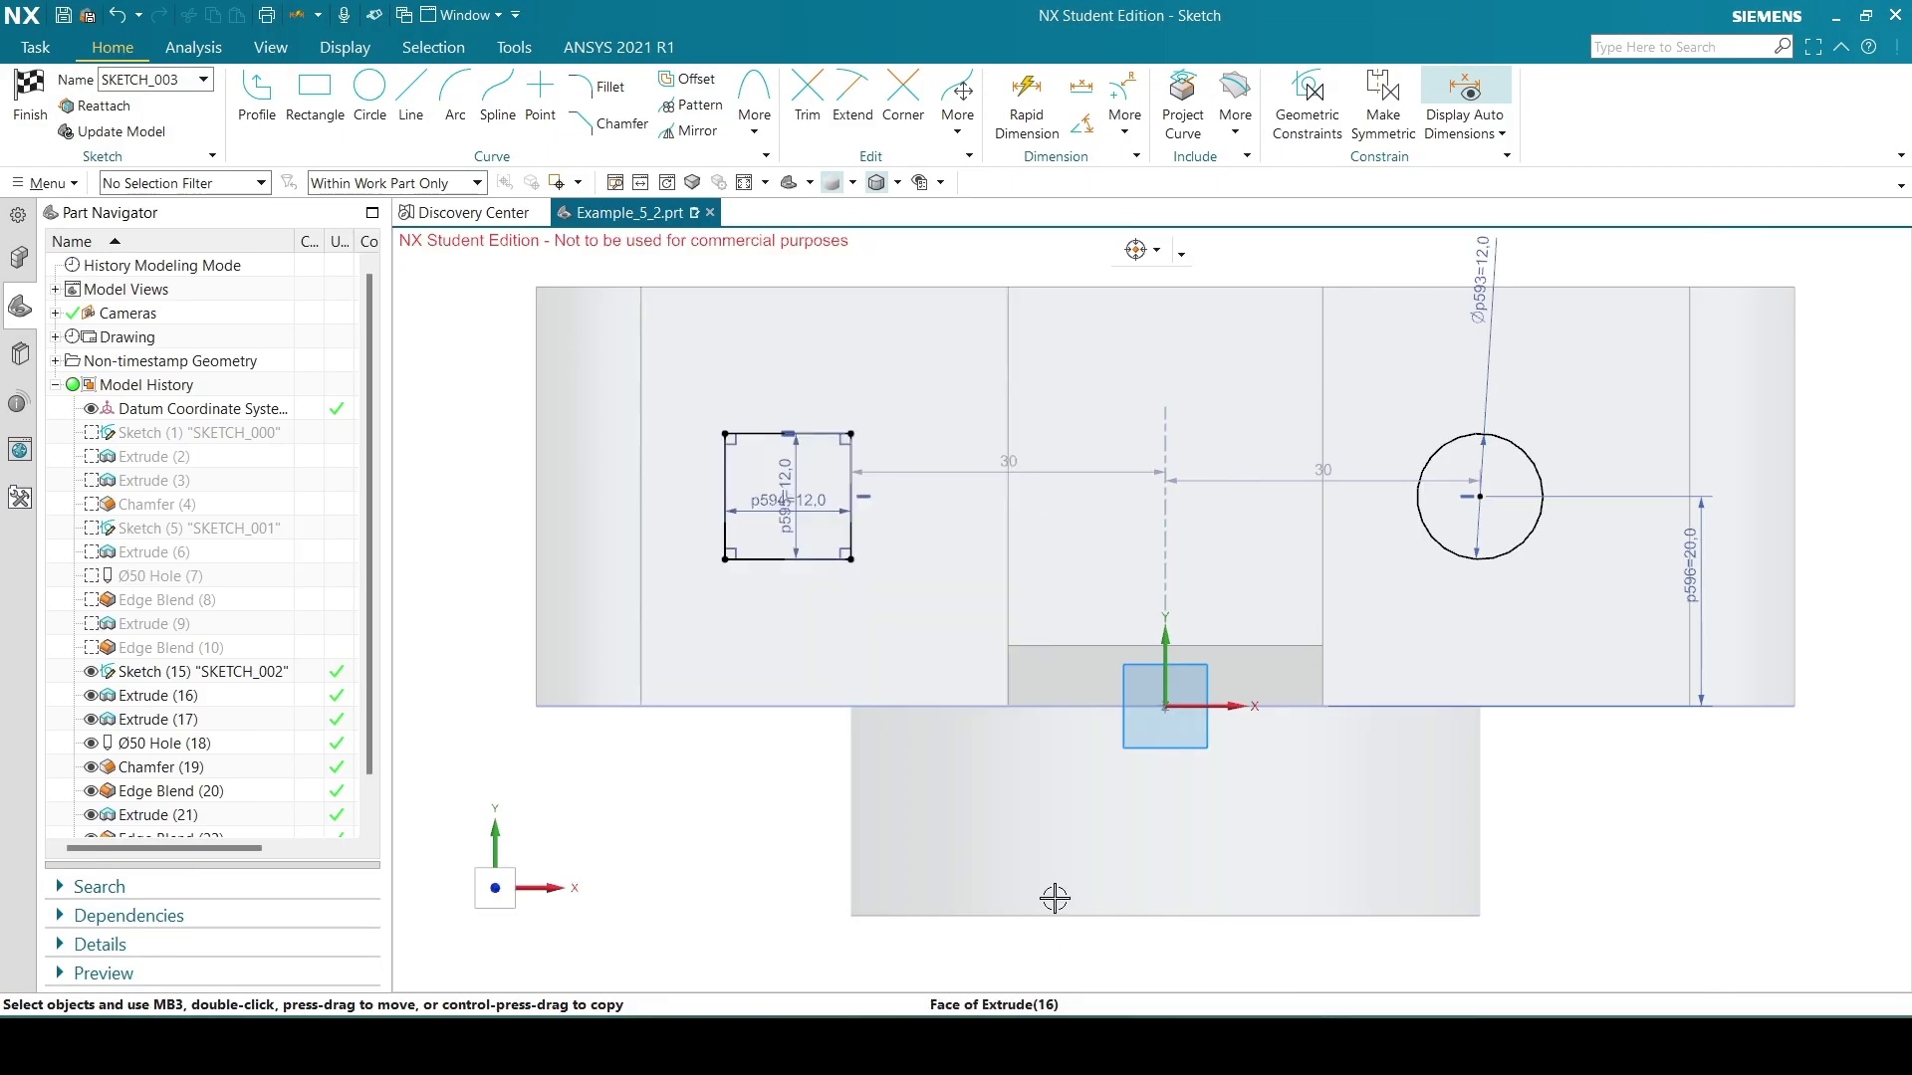
{"action": "left_click", "coordinate": [1028, 1046]}
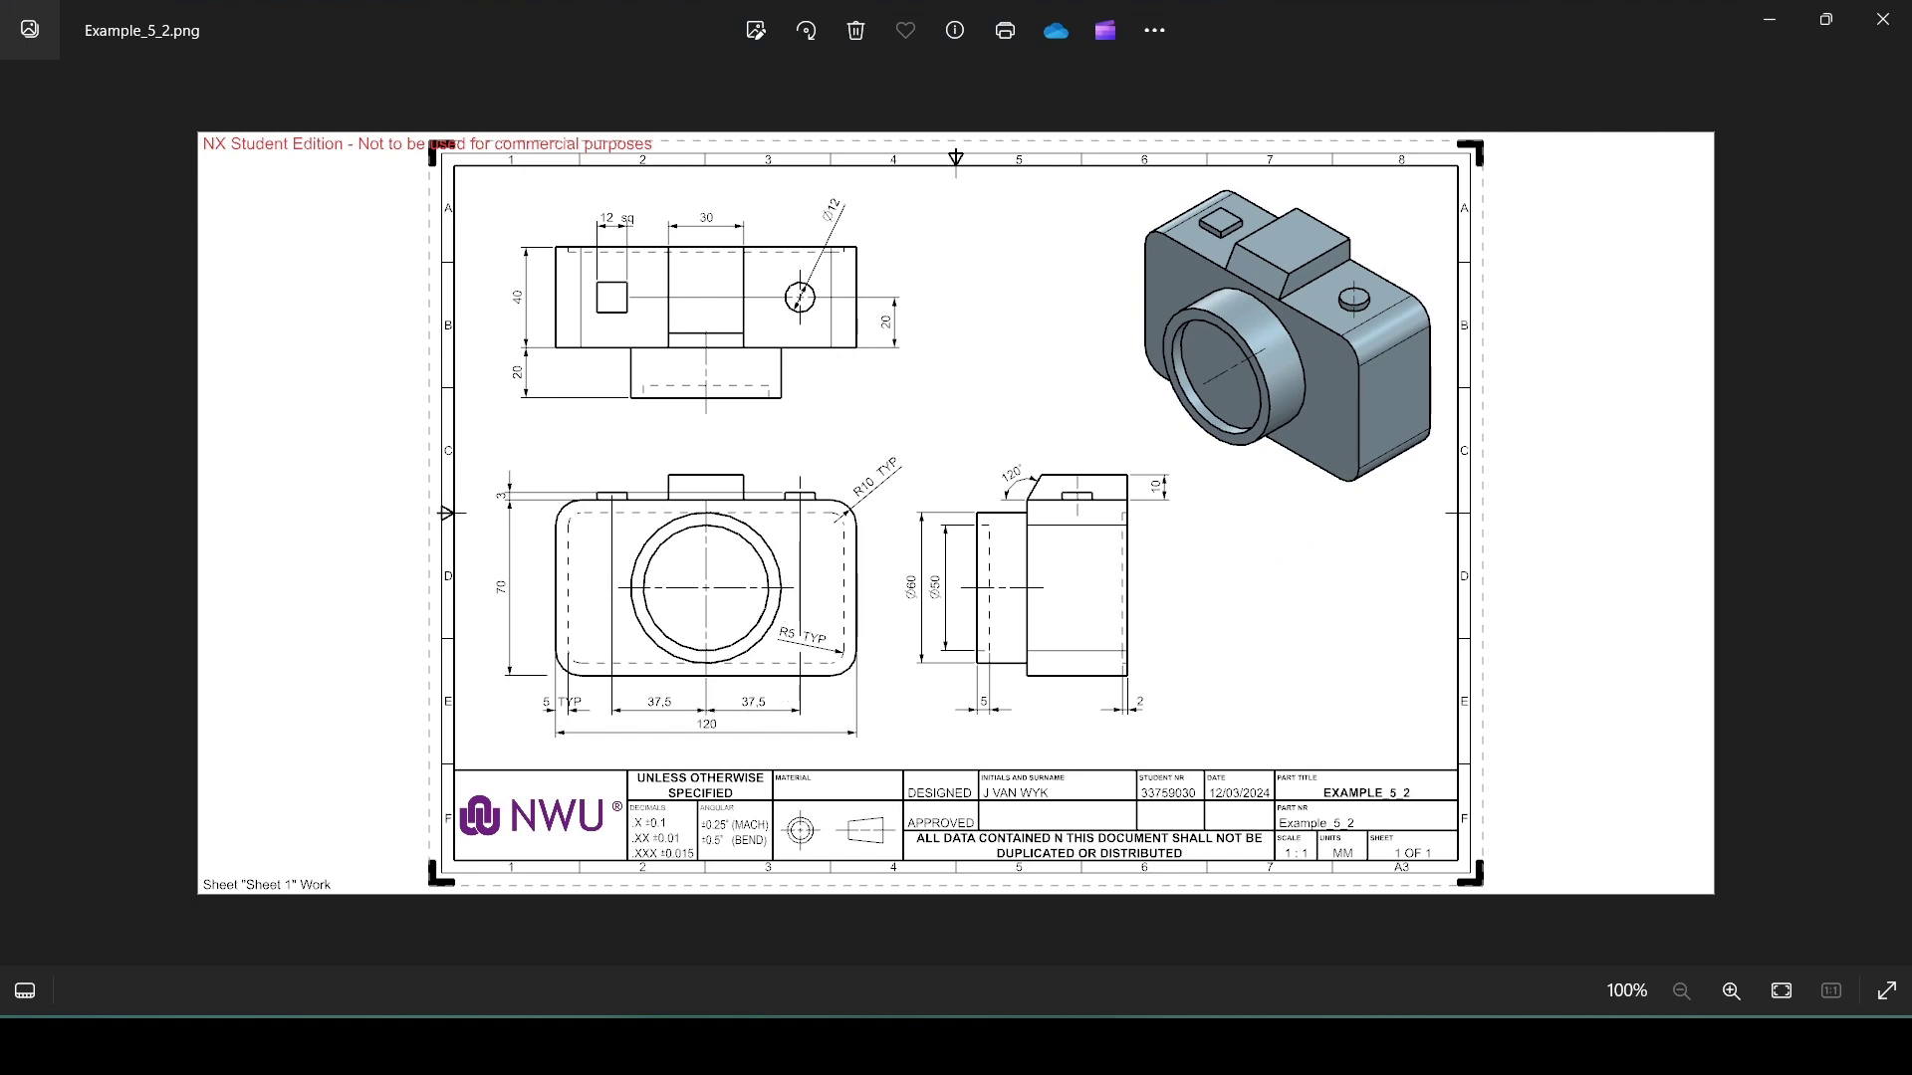
{"action": "key", "text": "alt+Tab"}
{"action": "key", "text": "d"}
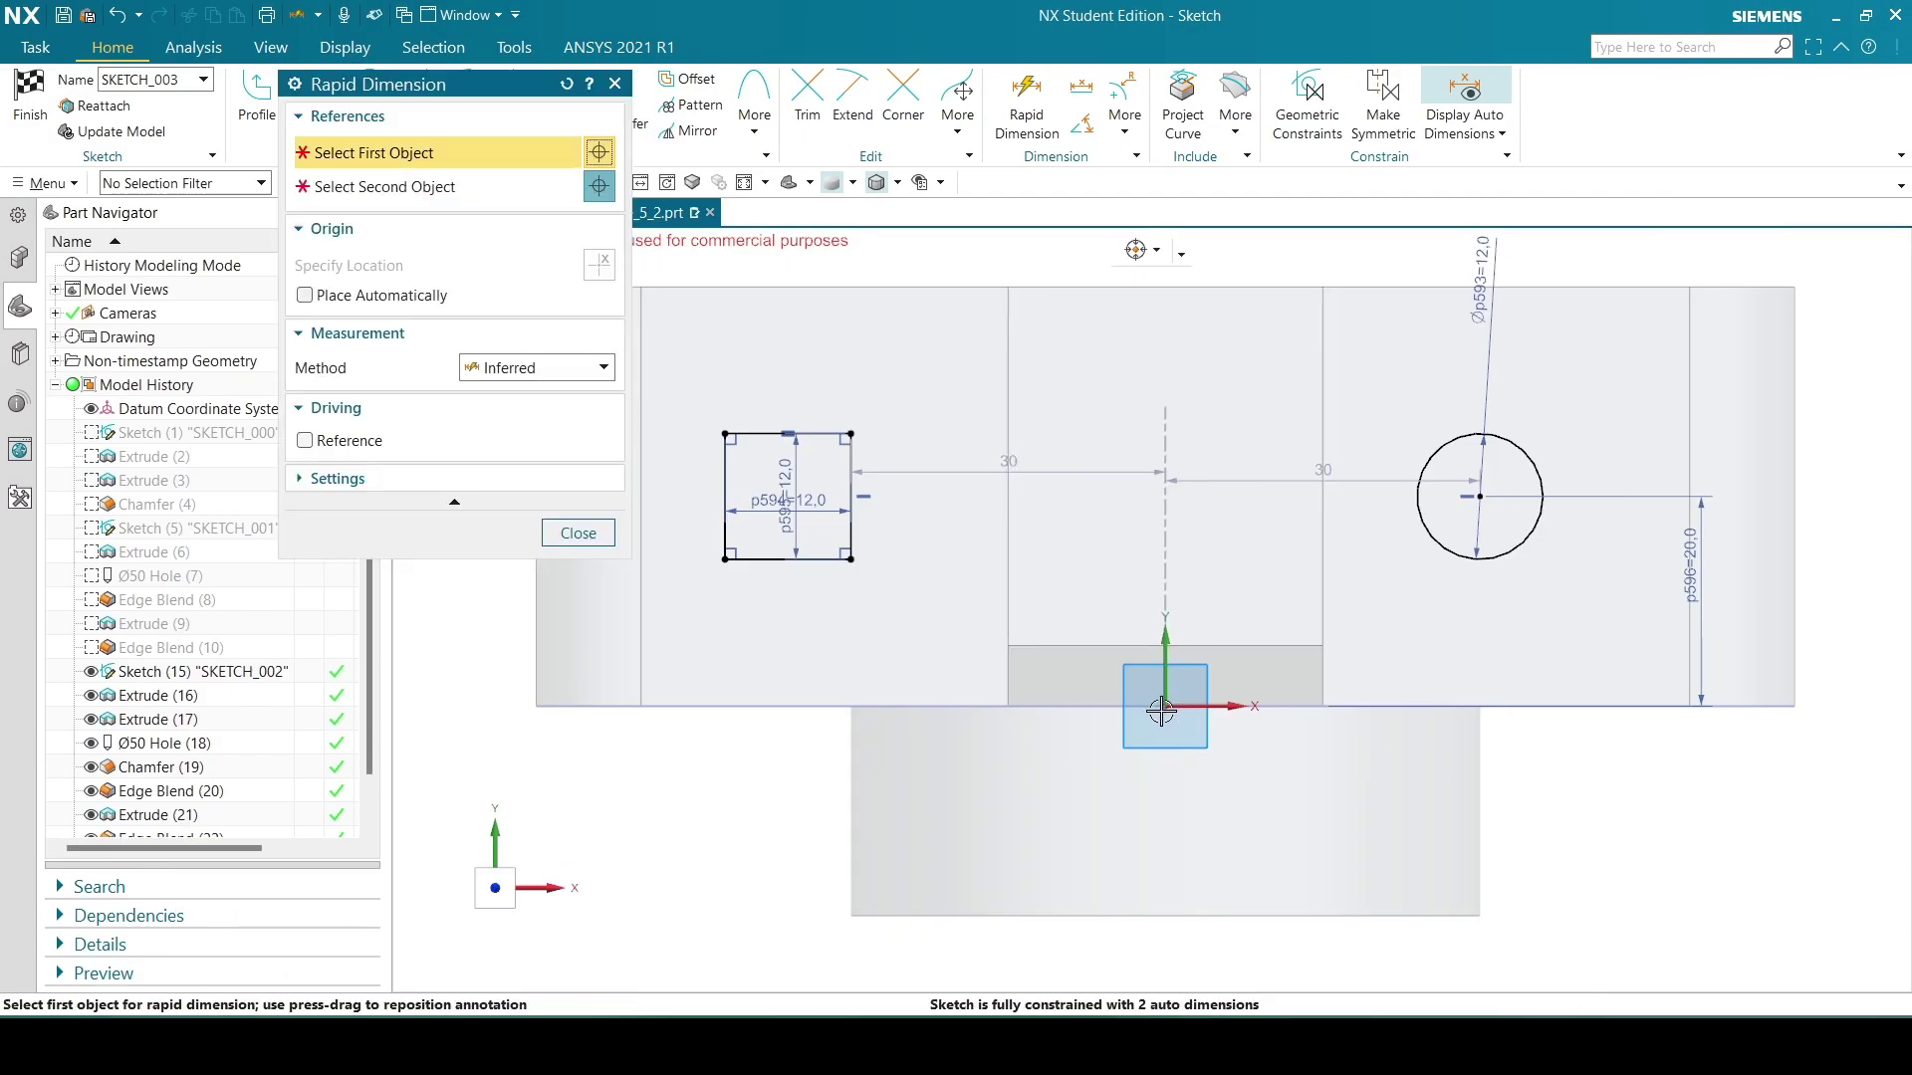
{"action": "left_click", "coordinate": [1166, 705]}
{"action": "left_click", "coordinate": [1479, 496]}
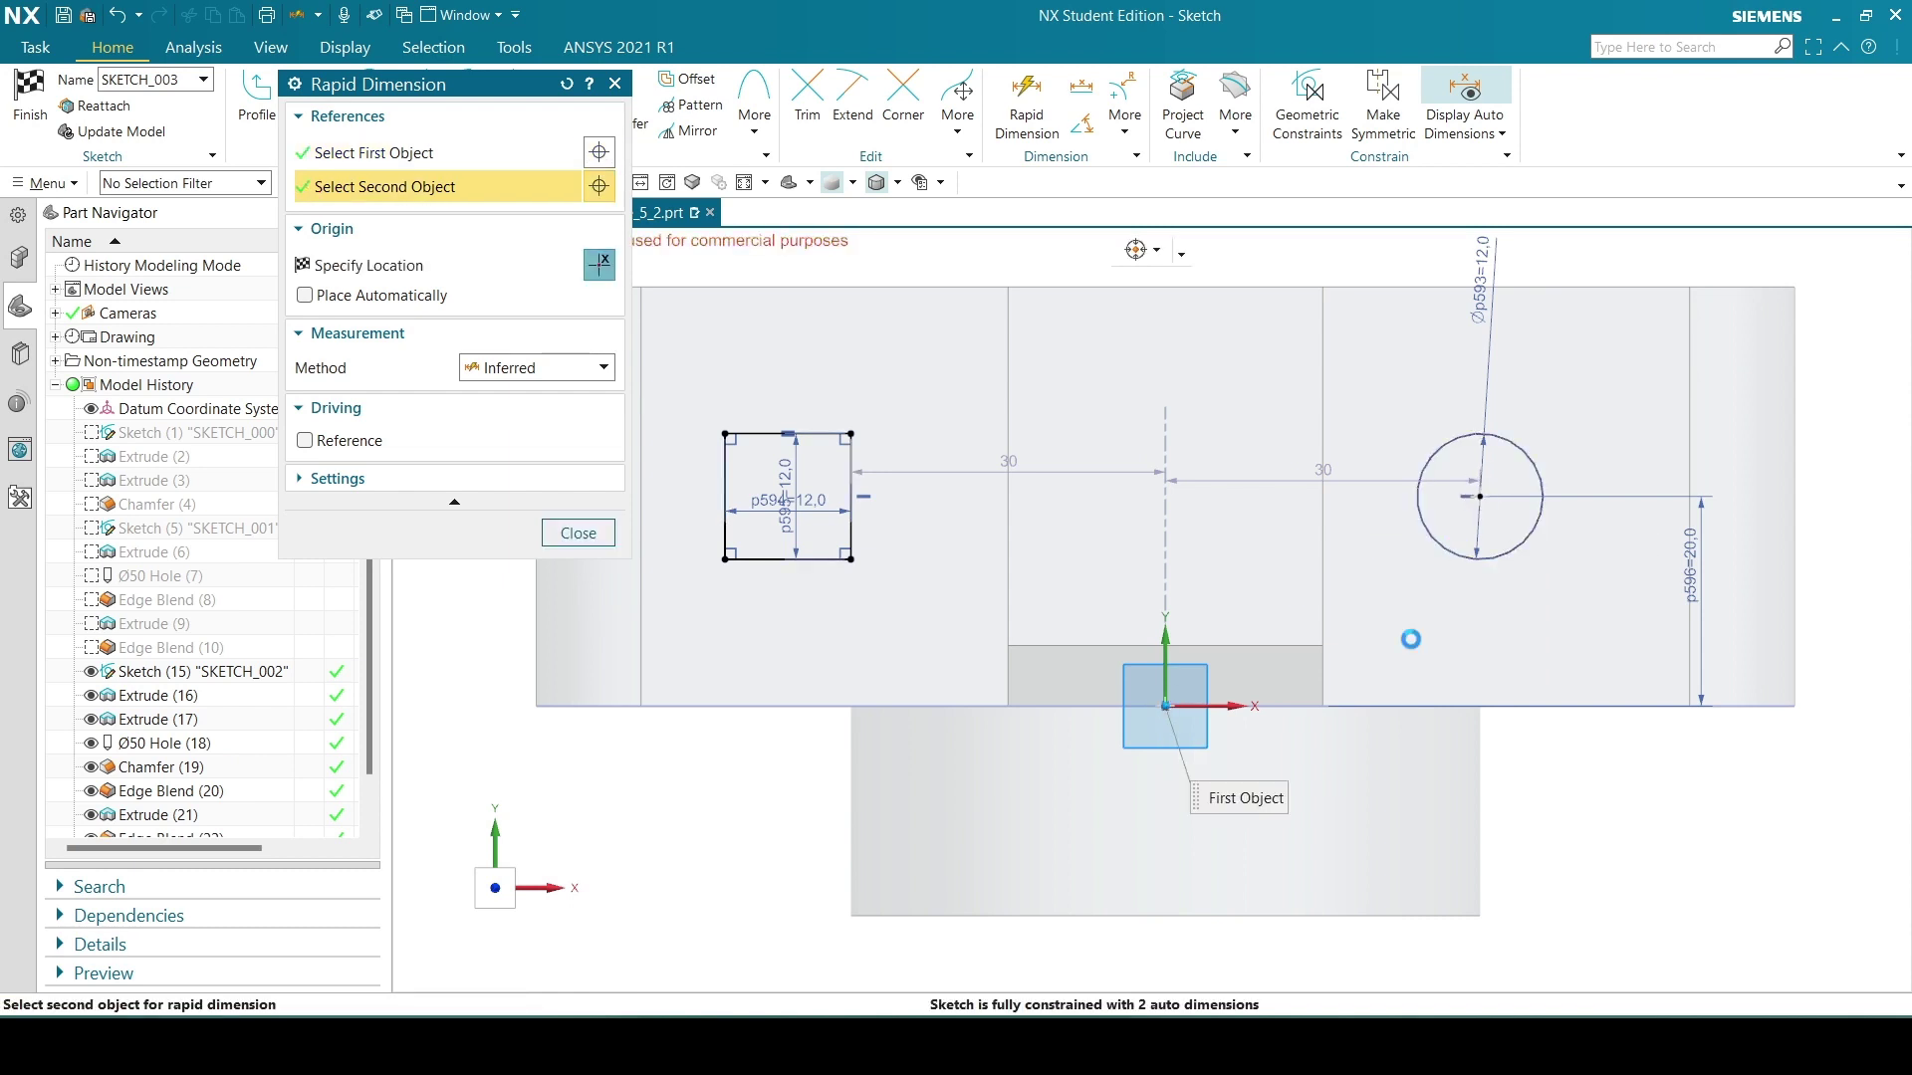
{"action": "left_click", "coordinate": [1374, 794]}
{"action": "type", "text": "37"}
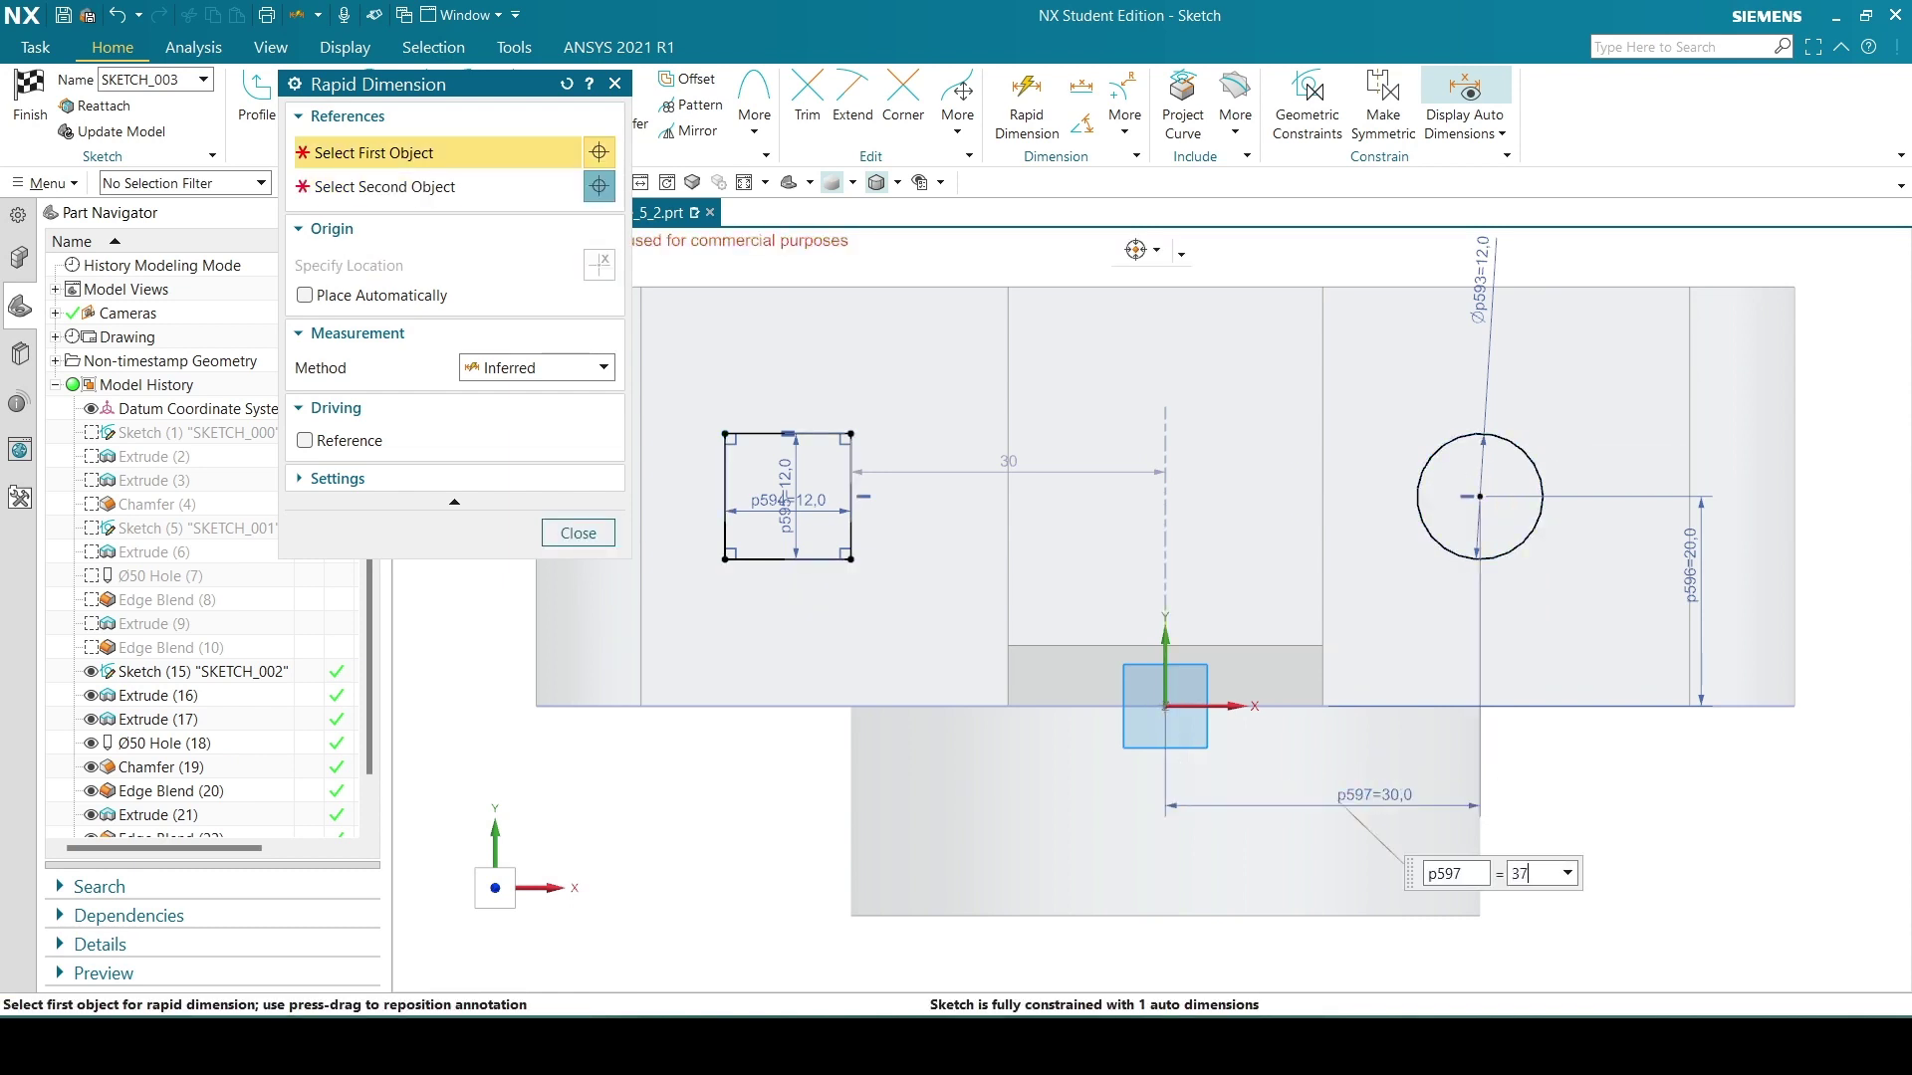
{"action": "type", "text": ".5"}
{"action": "key", "text": "Return"}
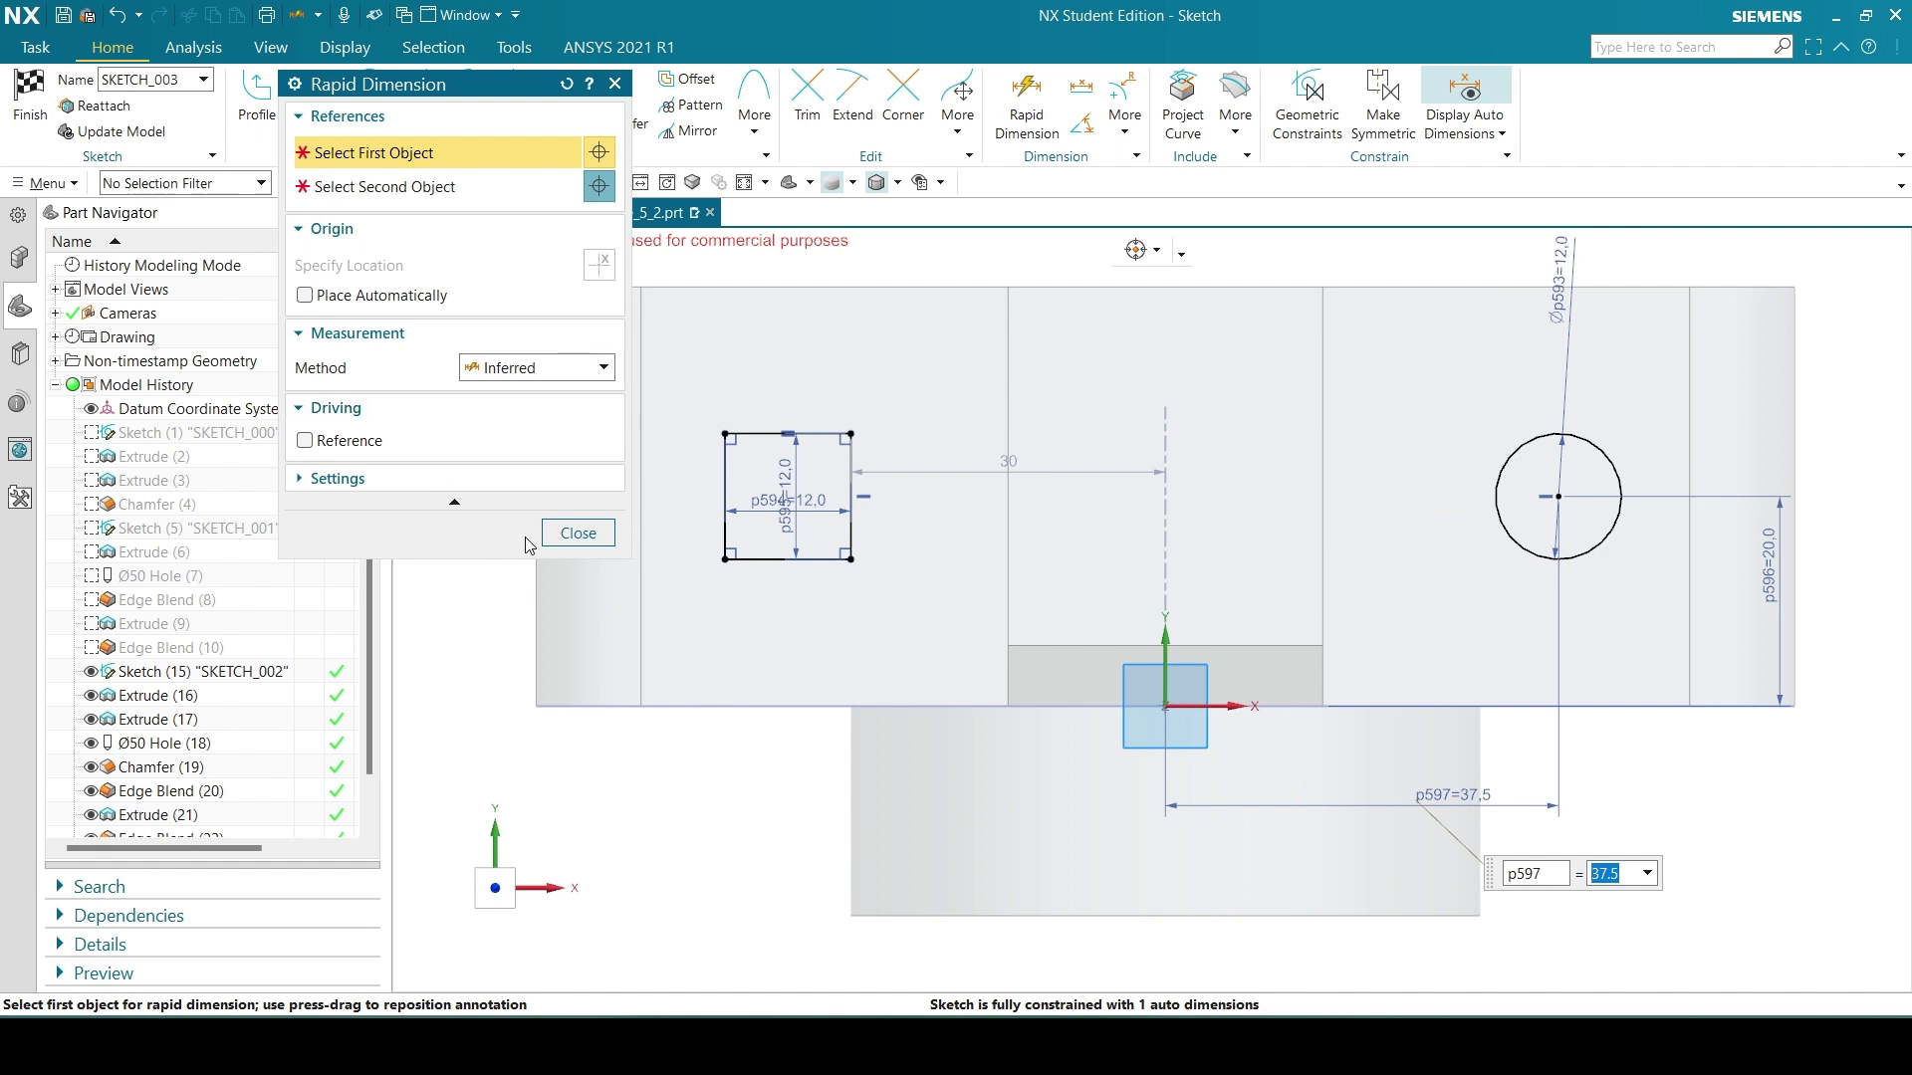
{"action": "left_click", "coordinate": [577, 532]}
Dimension the midpoint of the square's lower side 37.5 mm horizontally from the sketch origin and finish the sketch.
{"action": "key", "text": "d"}
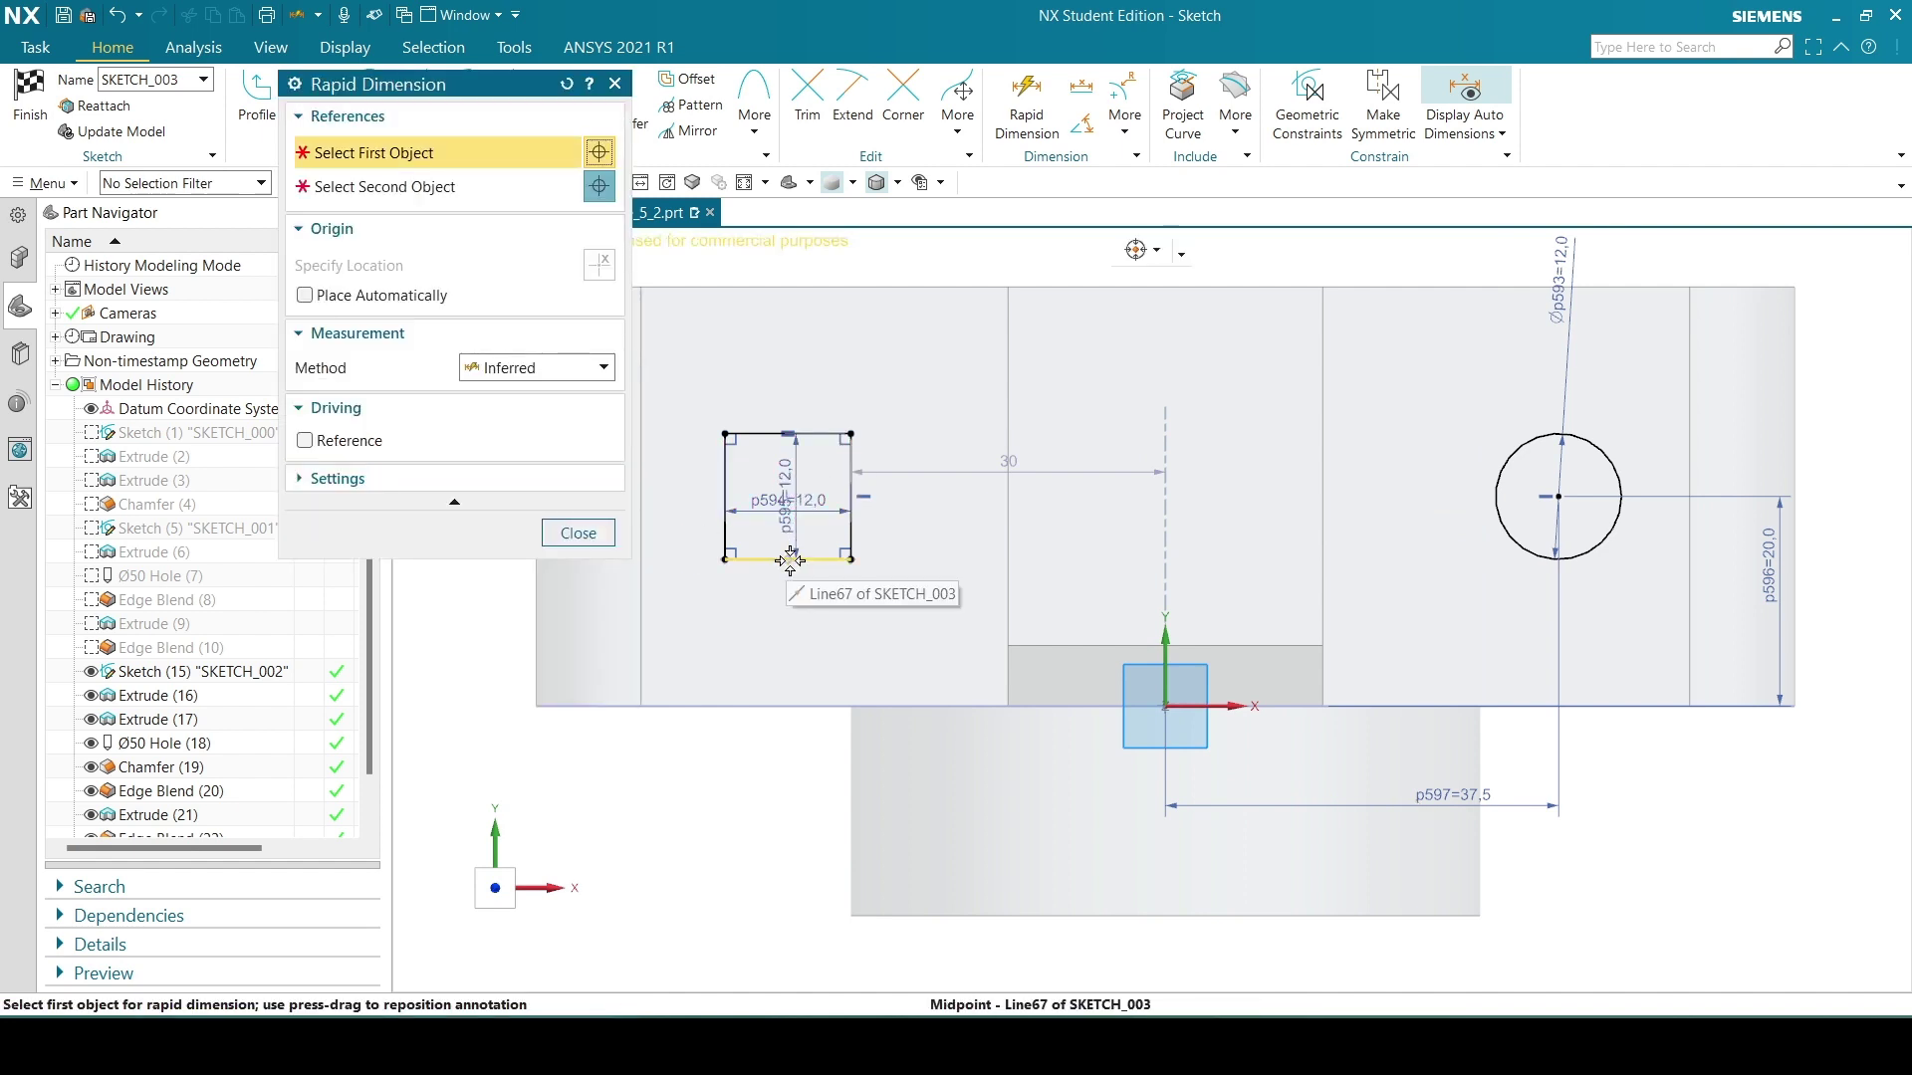
{"action": "mouse_move", "coordinate": [789, 560]}
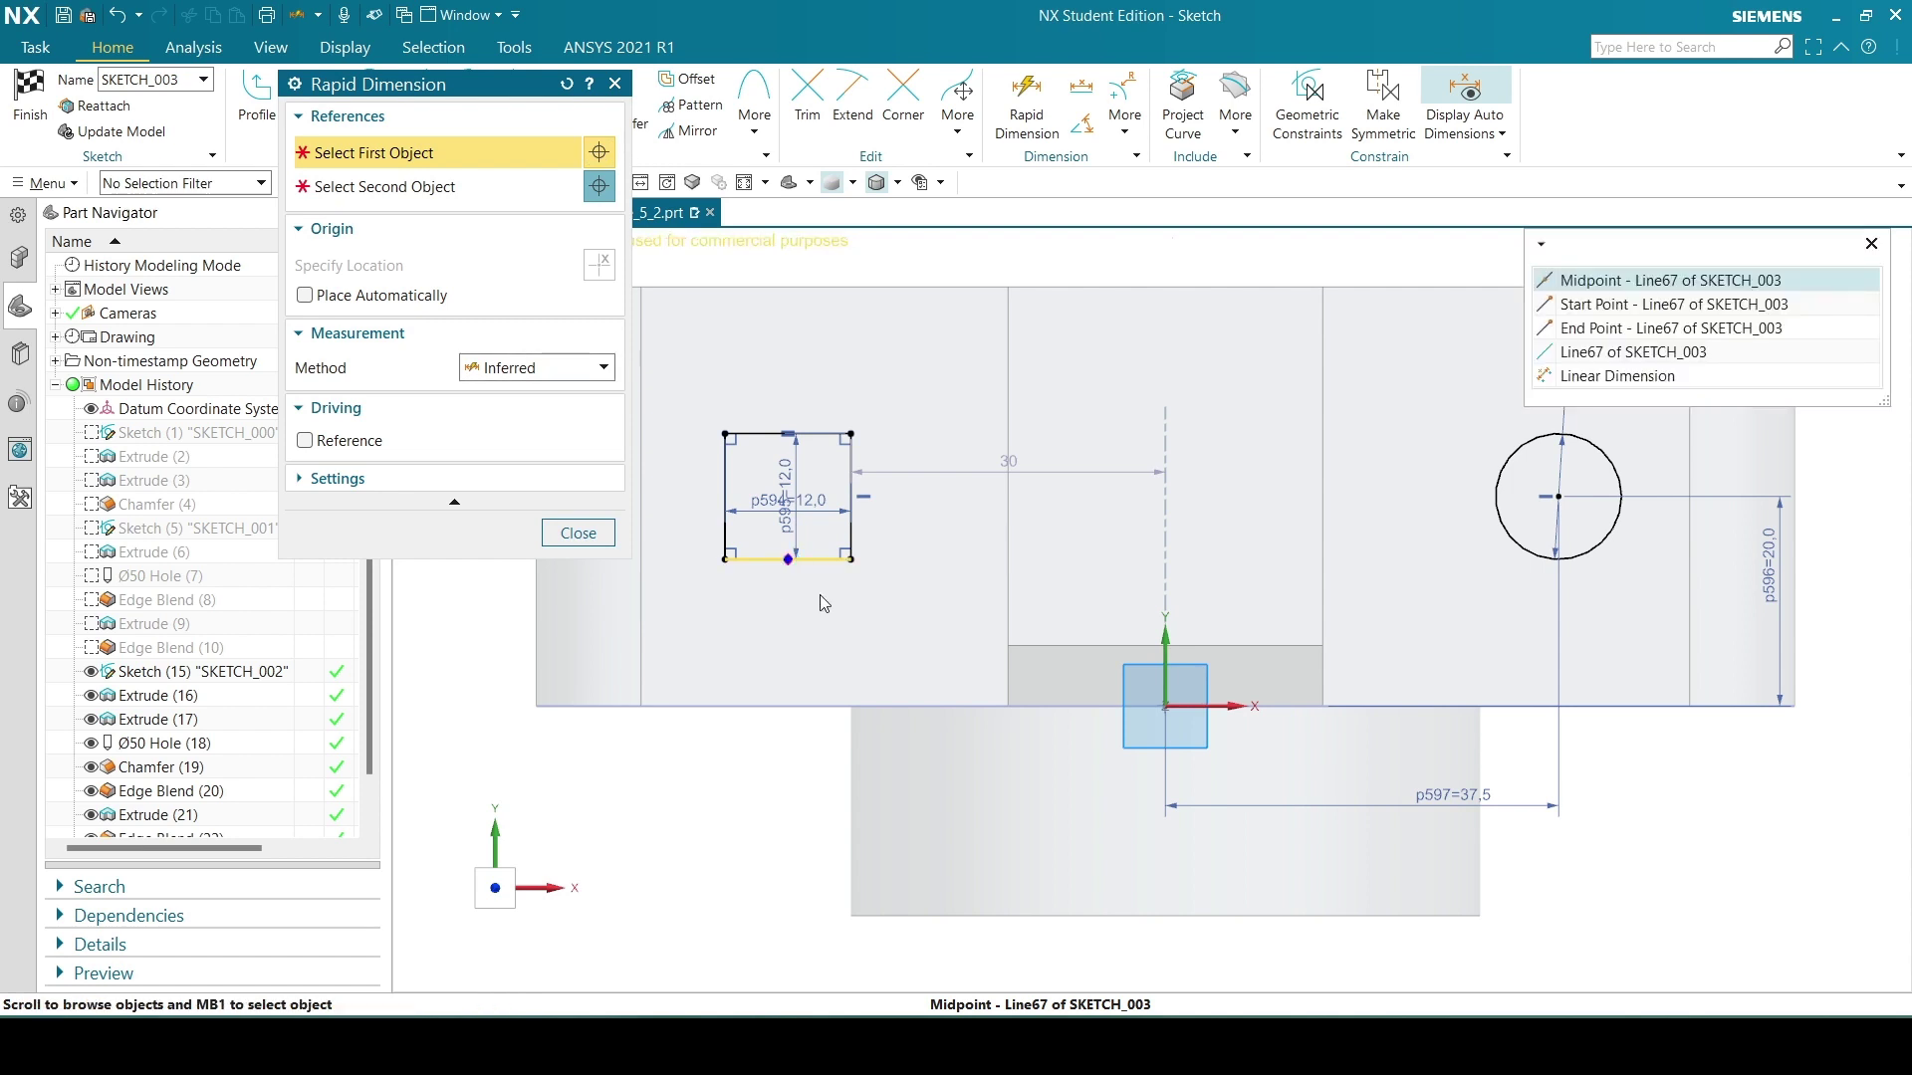
{"action": "left_click", "coordinate": [1682, 282]}
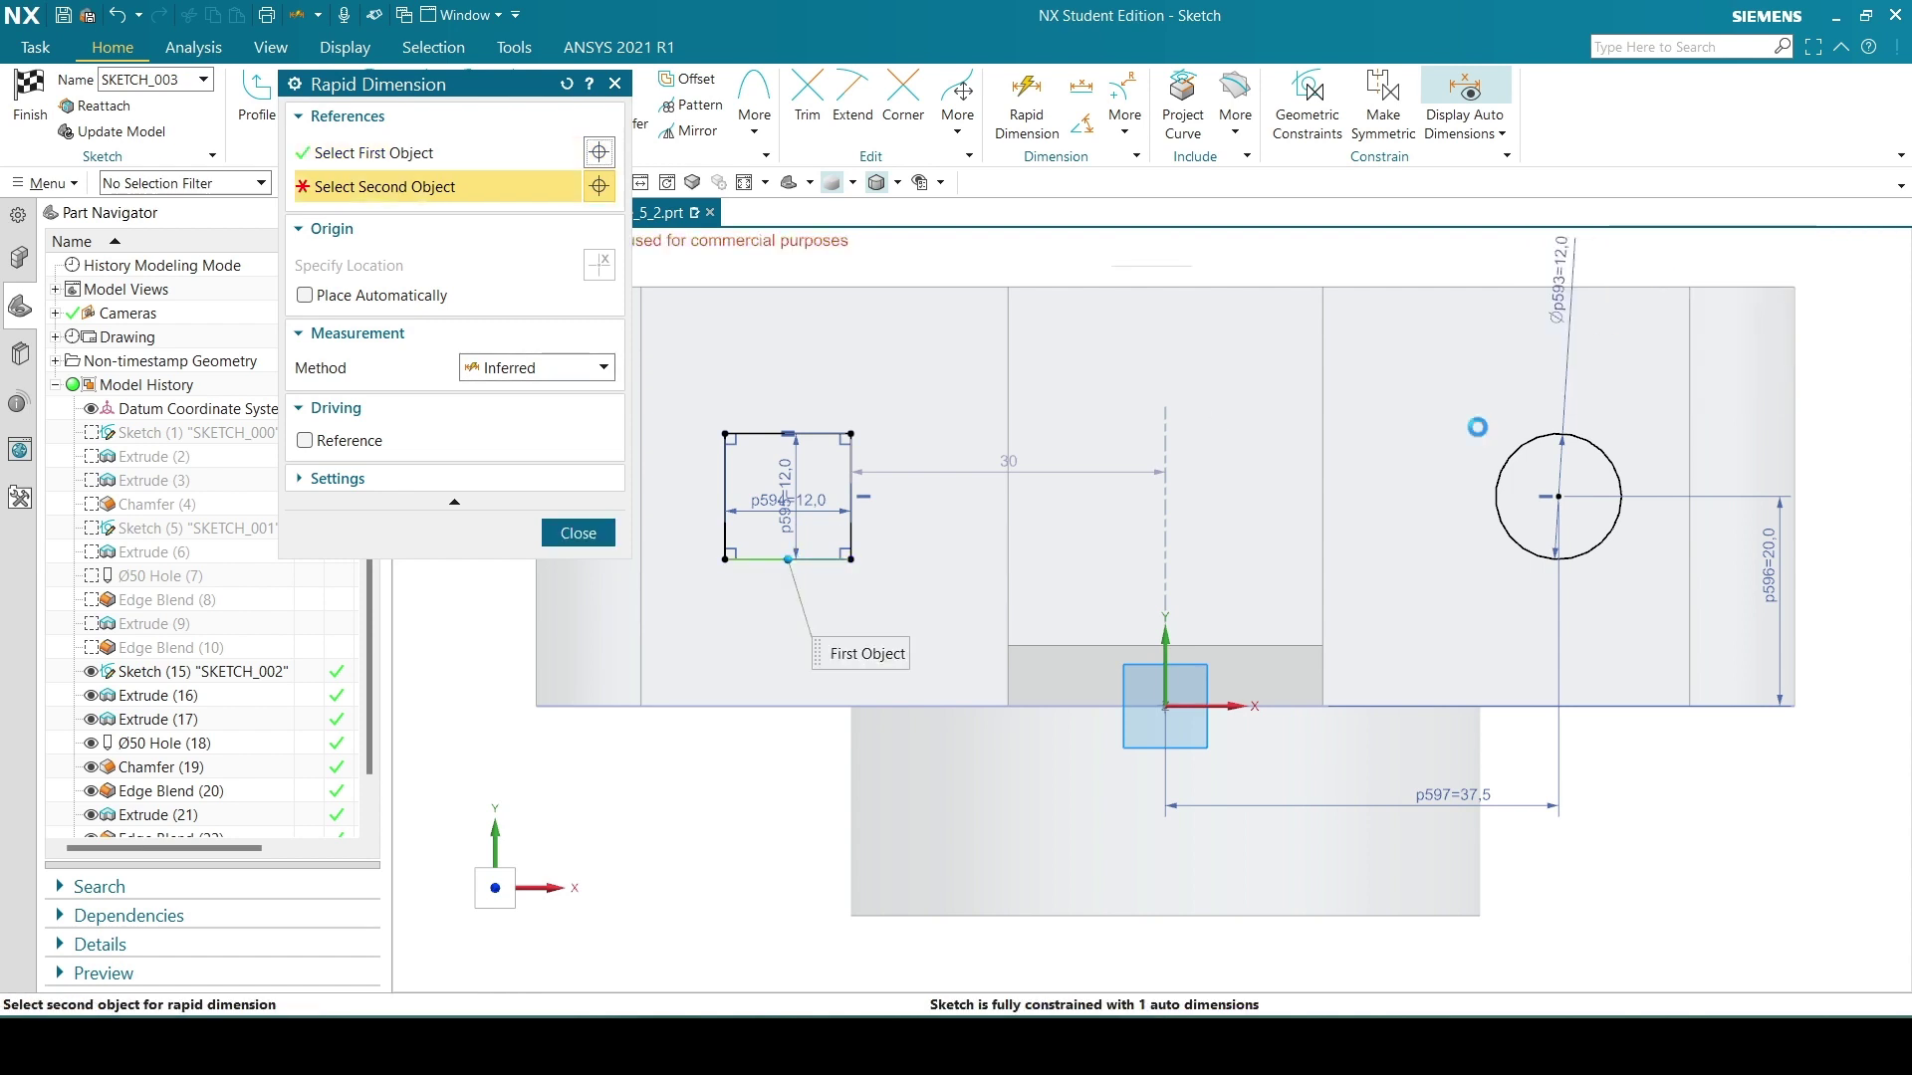
{"action": "left_click", "coordinate": [1167, 700]}
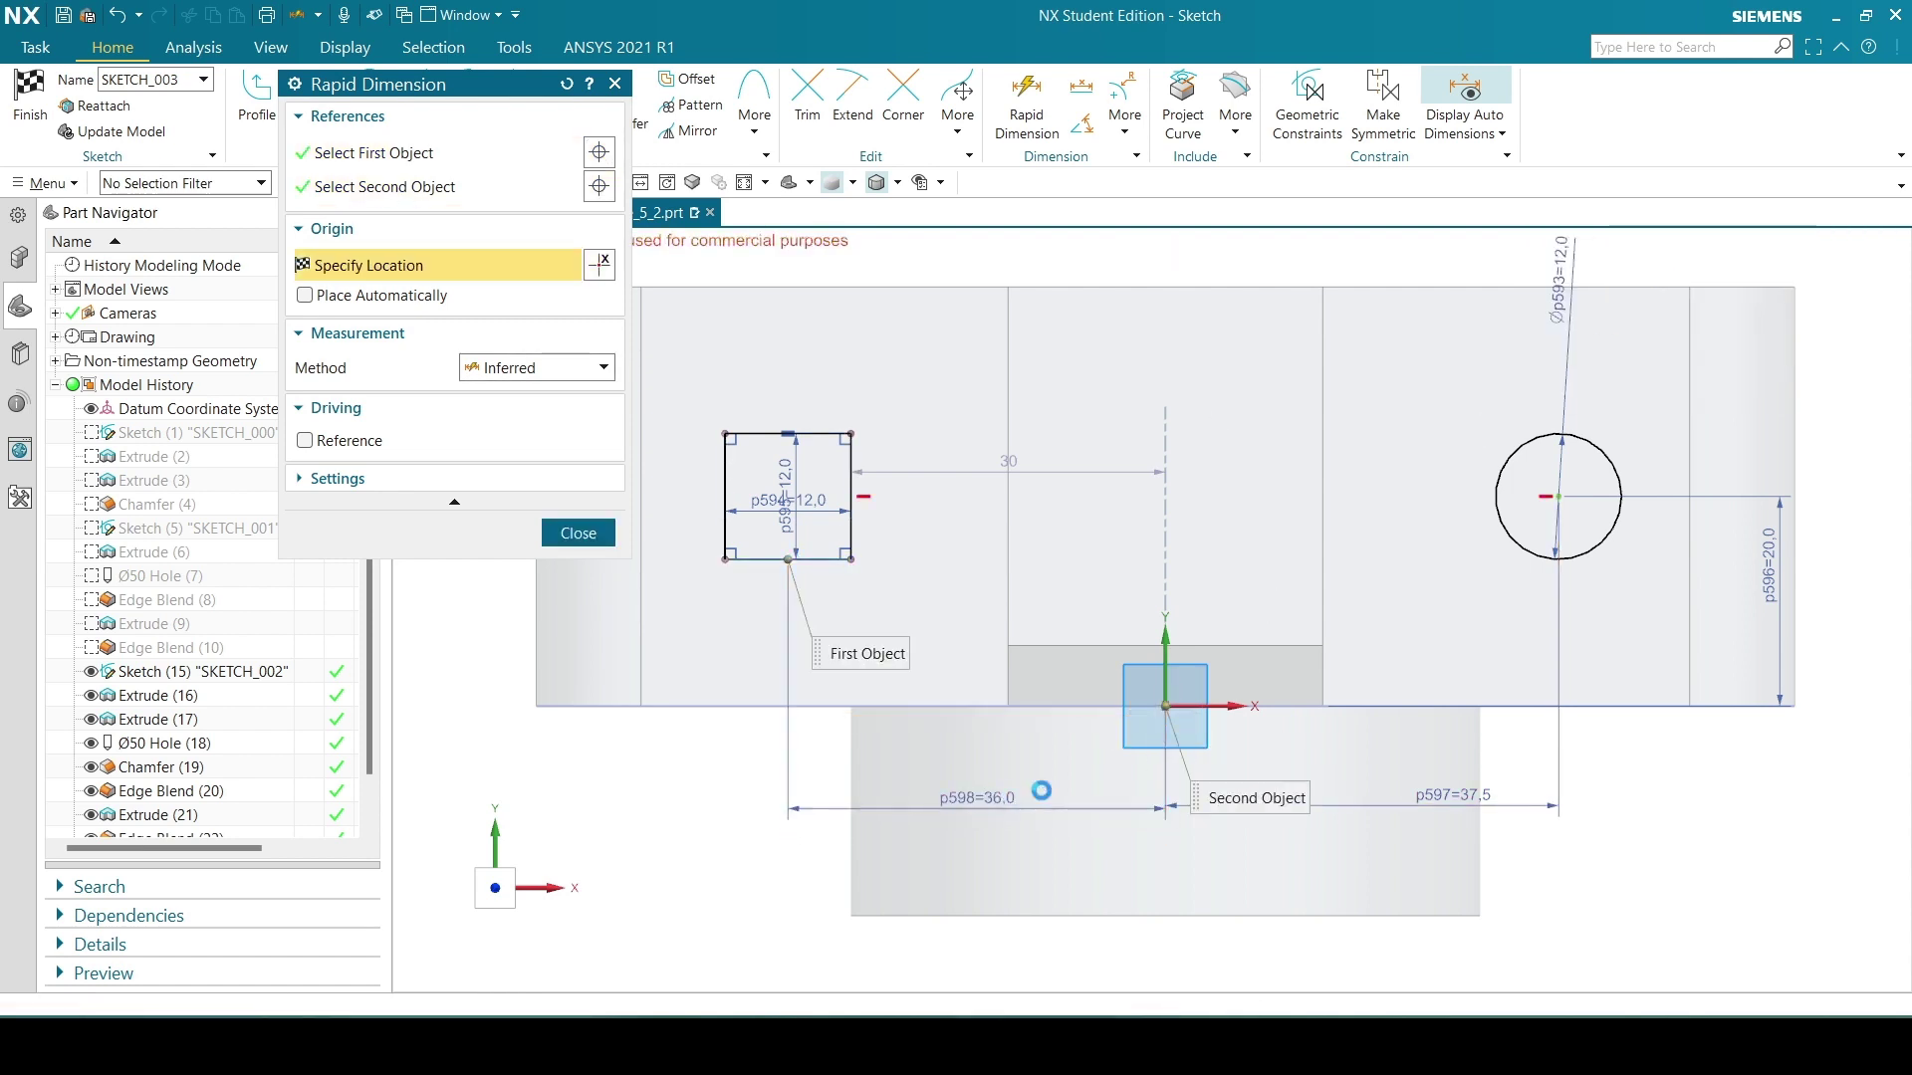
{"action": "left_click", "coordinate": [1176, 813]}
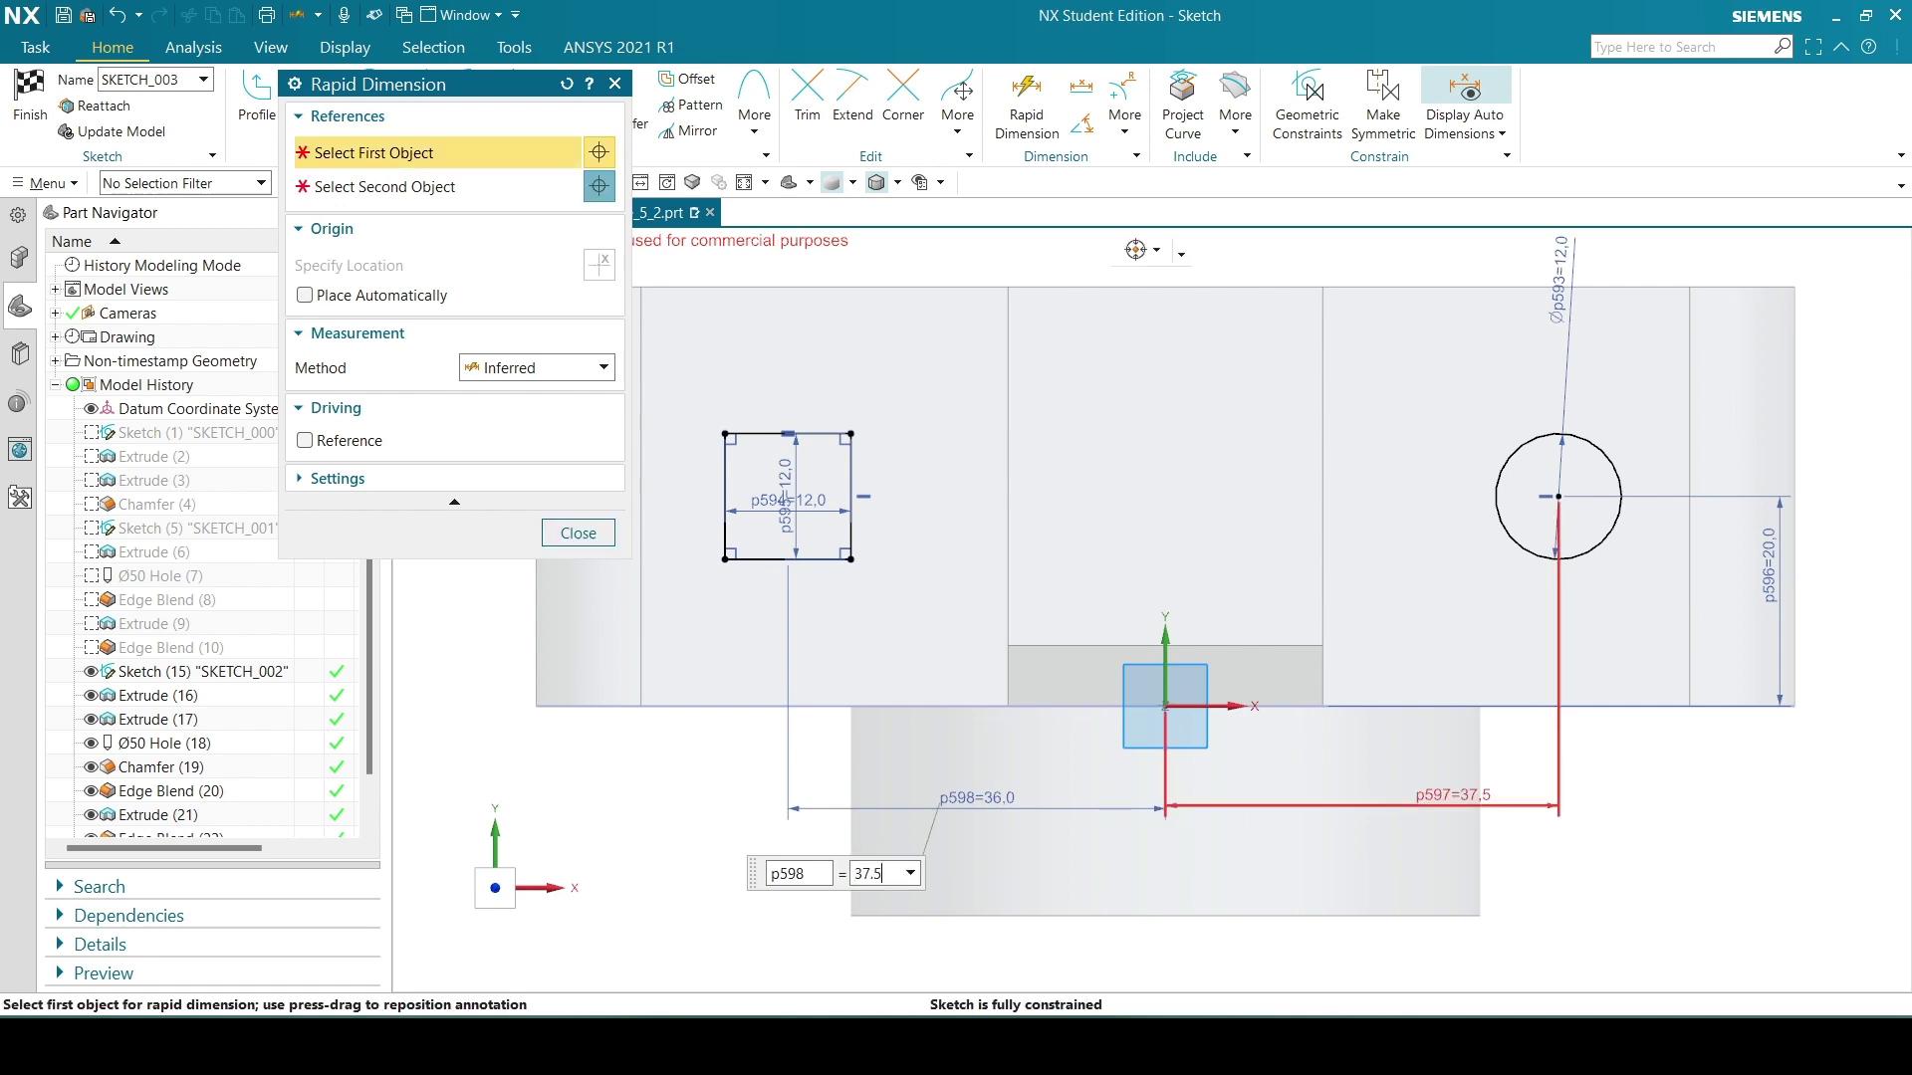
{"action": "type", "text": "37.5"}
{"action": "key", "text": "Return"}
{"action": "left_click", "coordinate": [576, 534]}
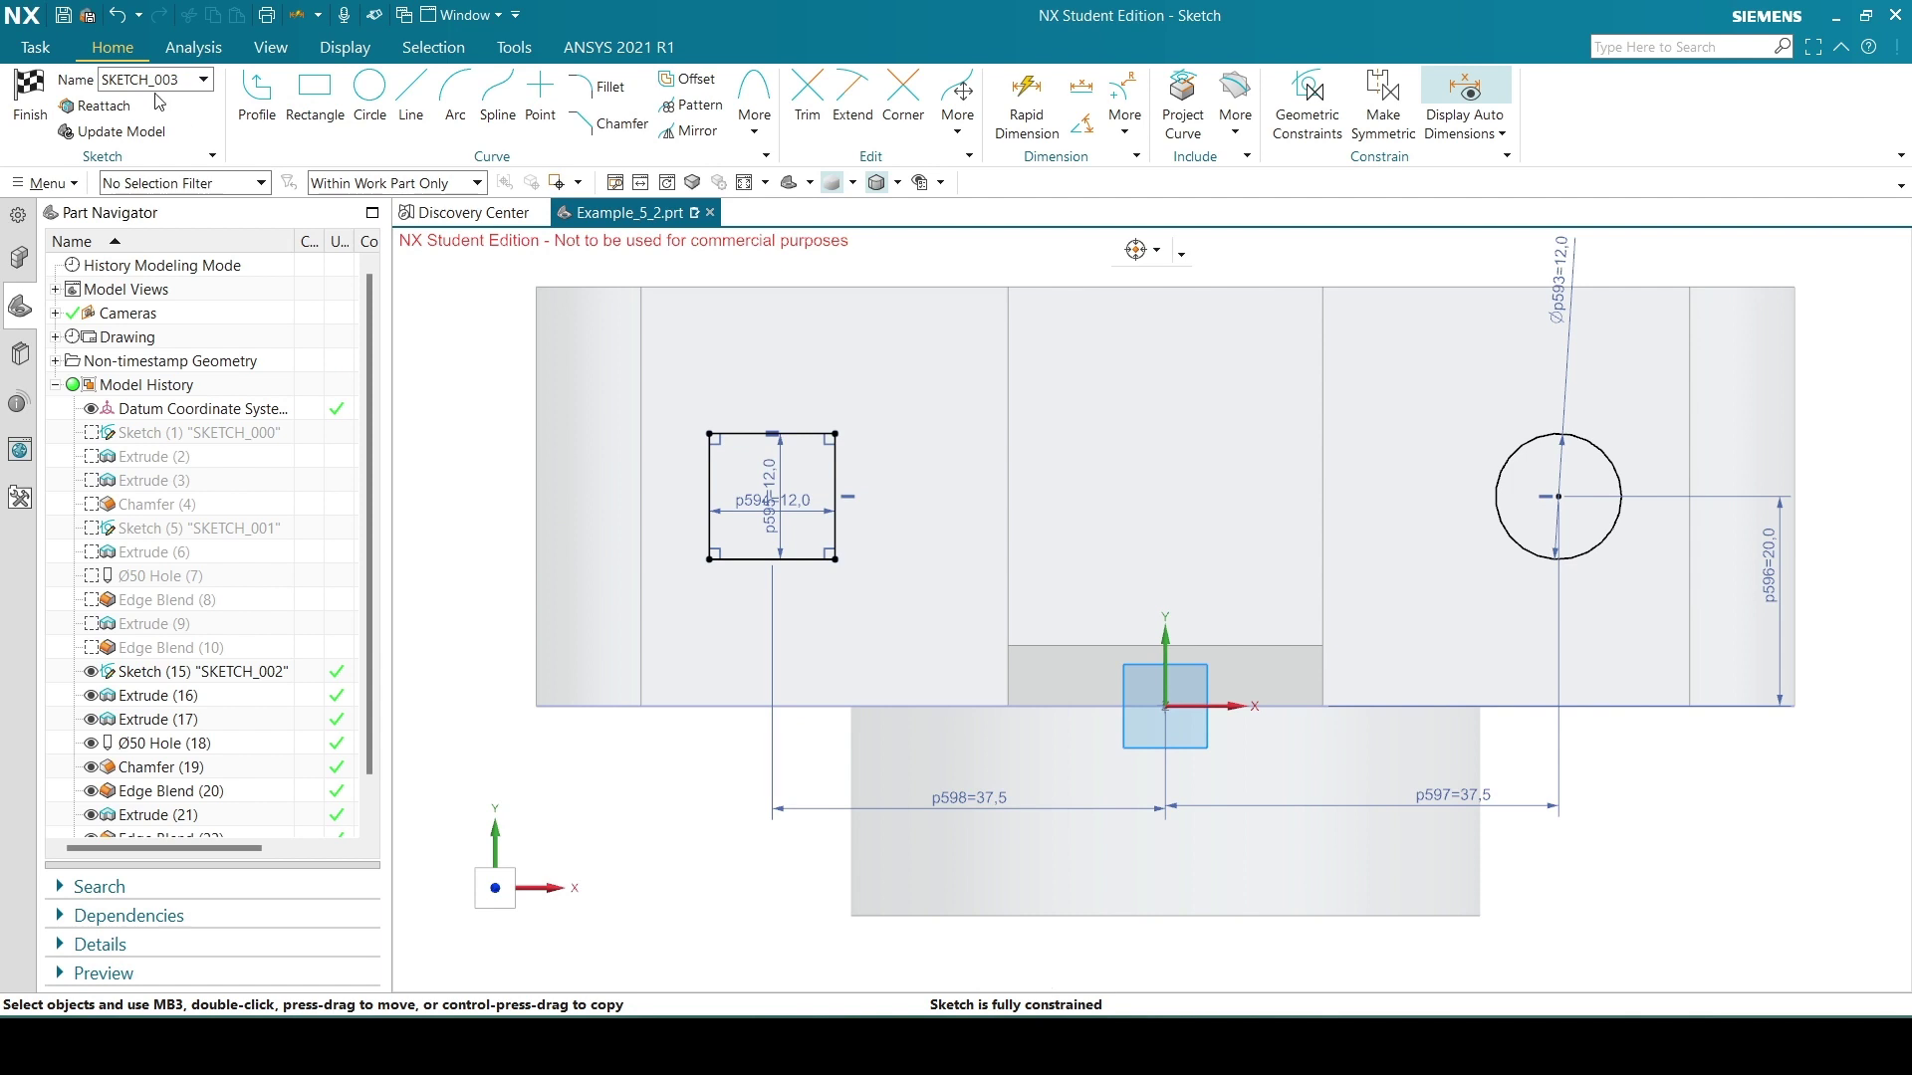
{"action": "left_click", "coordinate": [11, 89]}
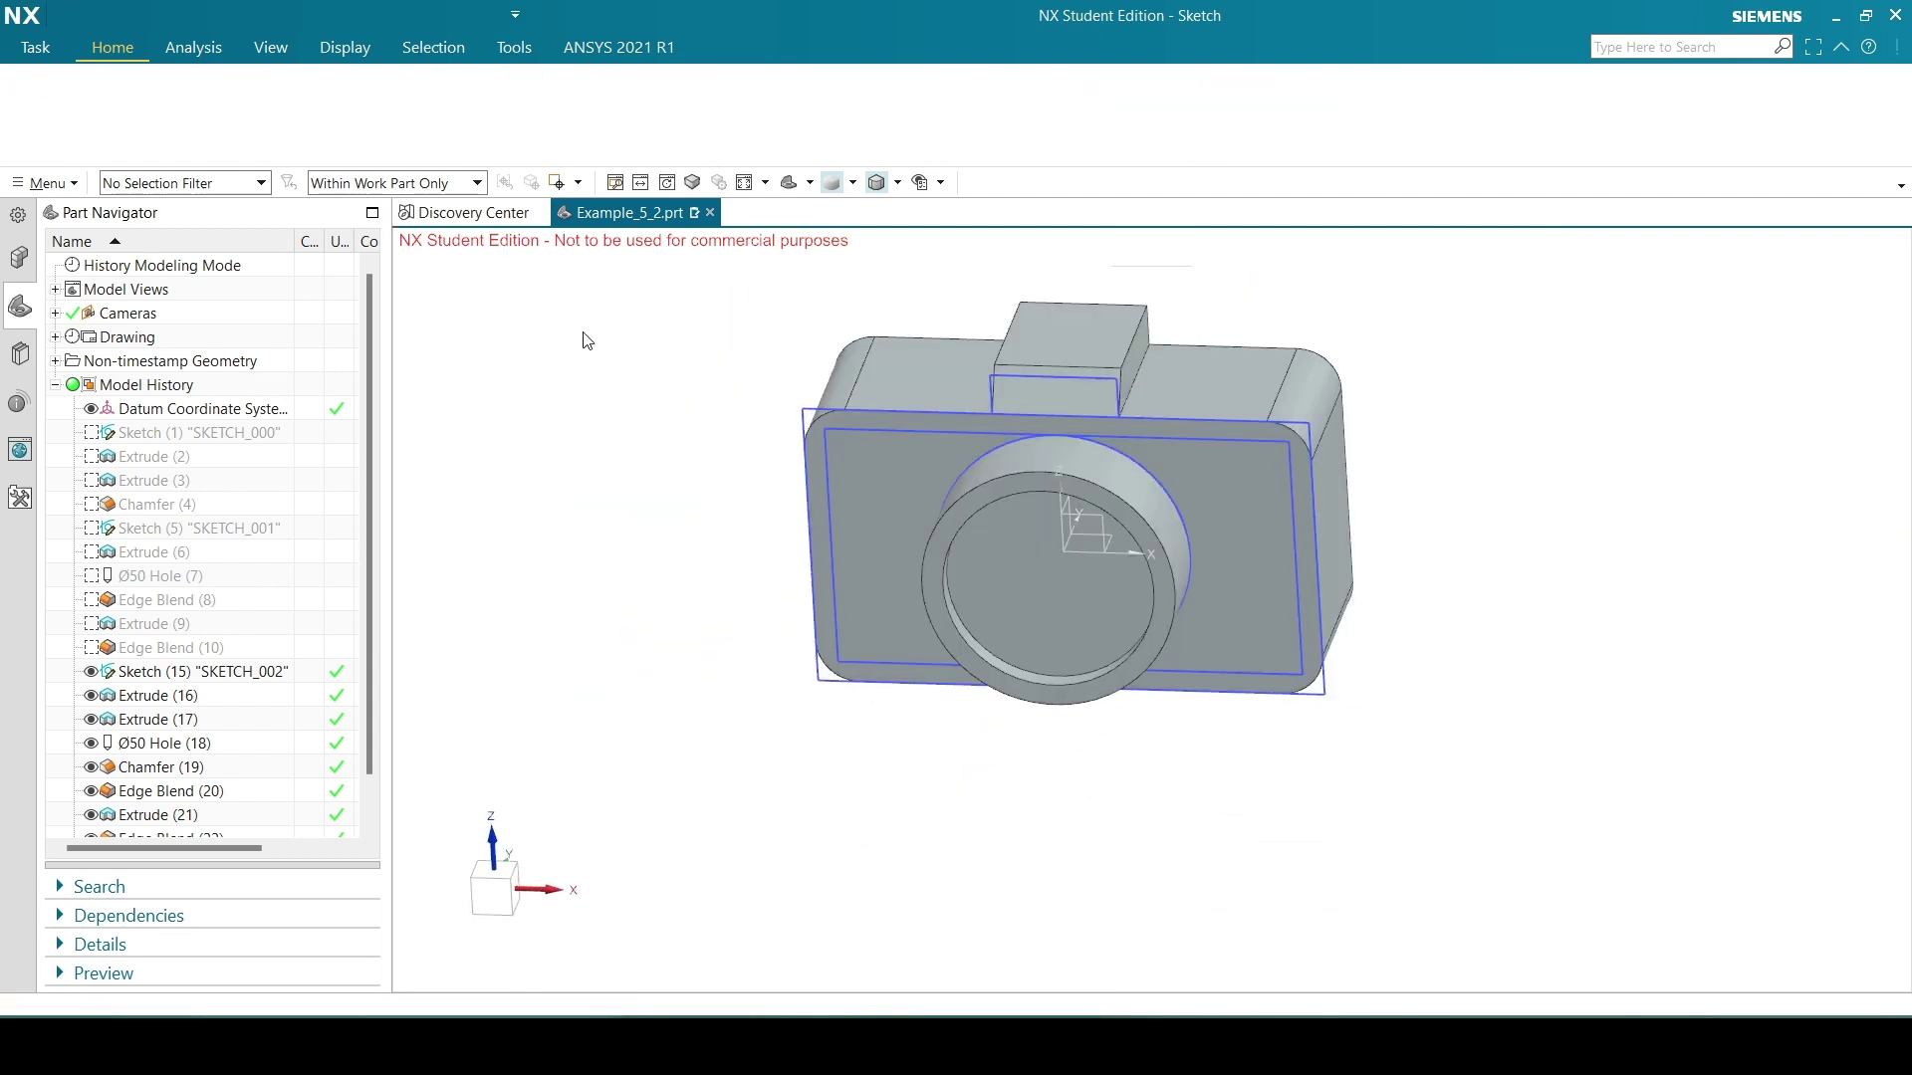
Suppress Extrude (16) together with its dependent features and inspect the button sketch inside the camera body.
{"action": "mouse_move", "coordinate": [1532, 481]}
{"action": "middle_mouse_down"}
{"action": "mouse_move", "coordinate": [1553, 597]}
{"action": "mouse_move", "coordinate": [1484, 457]}
{"action": "mouse_move", "coordinate": [1545, 400]}
{"action": "mouse_move", "coordinate": [1497, 525]}
{"action": "mouse_move", "coordinate": [1541, 452]}
{"action": "middle_mouse_up"}
{"action": "middle_click_drag", "start_coordinate": [1566, 607], "coordinate": [1510, 640]}
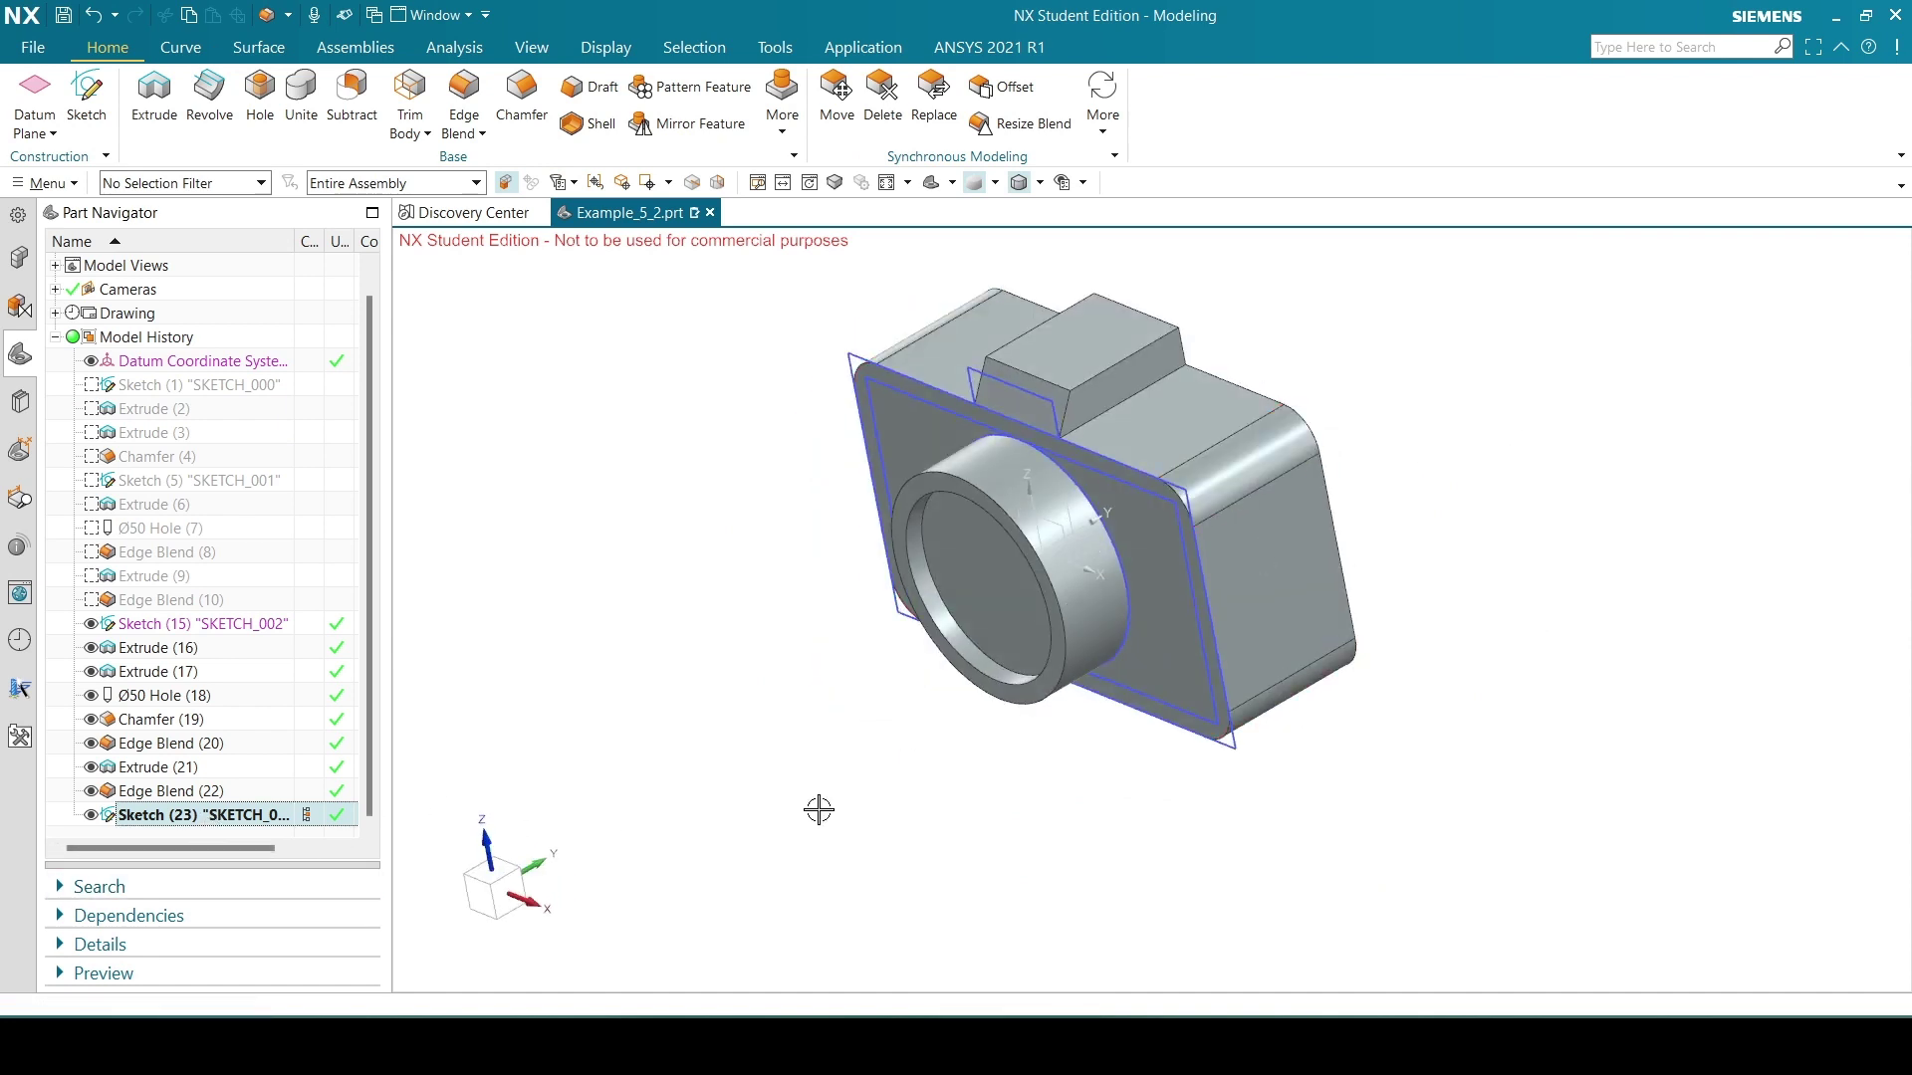
{"action": "mouse_move", "coordinate": [818, 810]}
{"action": "middle_mouse_down"}
{"action": "mouse_move", "coordinate": [798, 525]}
{"action": "mouse_move", "coordinate": [789, 584]}
{"action": "mouse_move", "coordinate": [889, 679]}
{"action": "middle_mouse_up"}
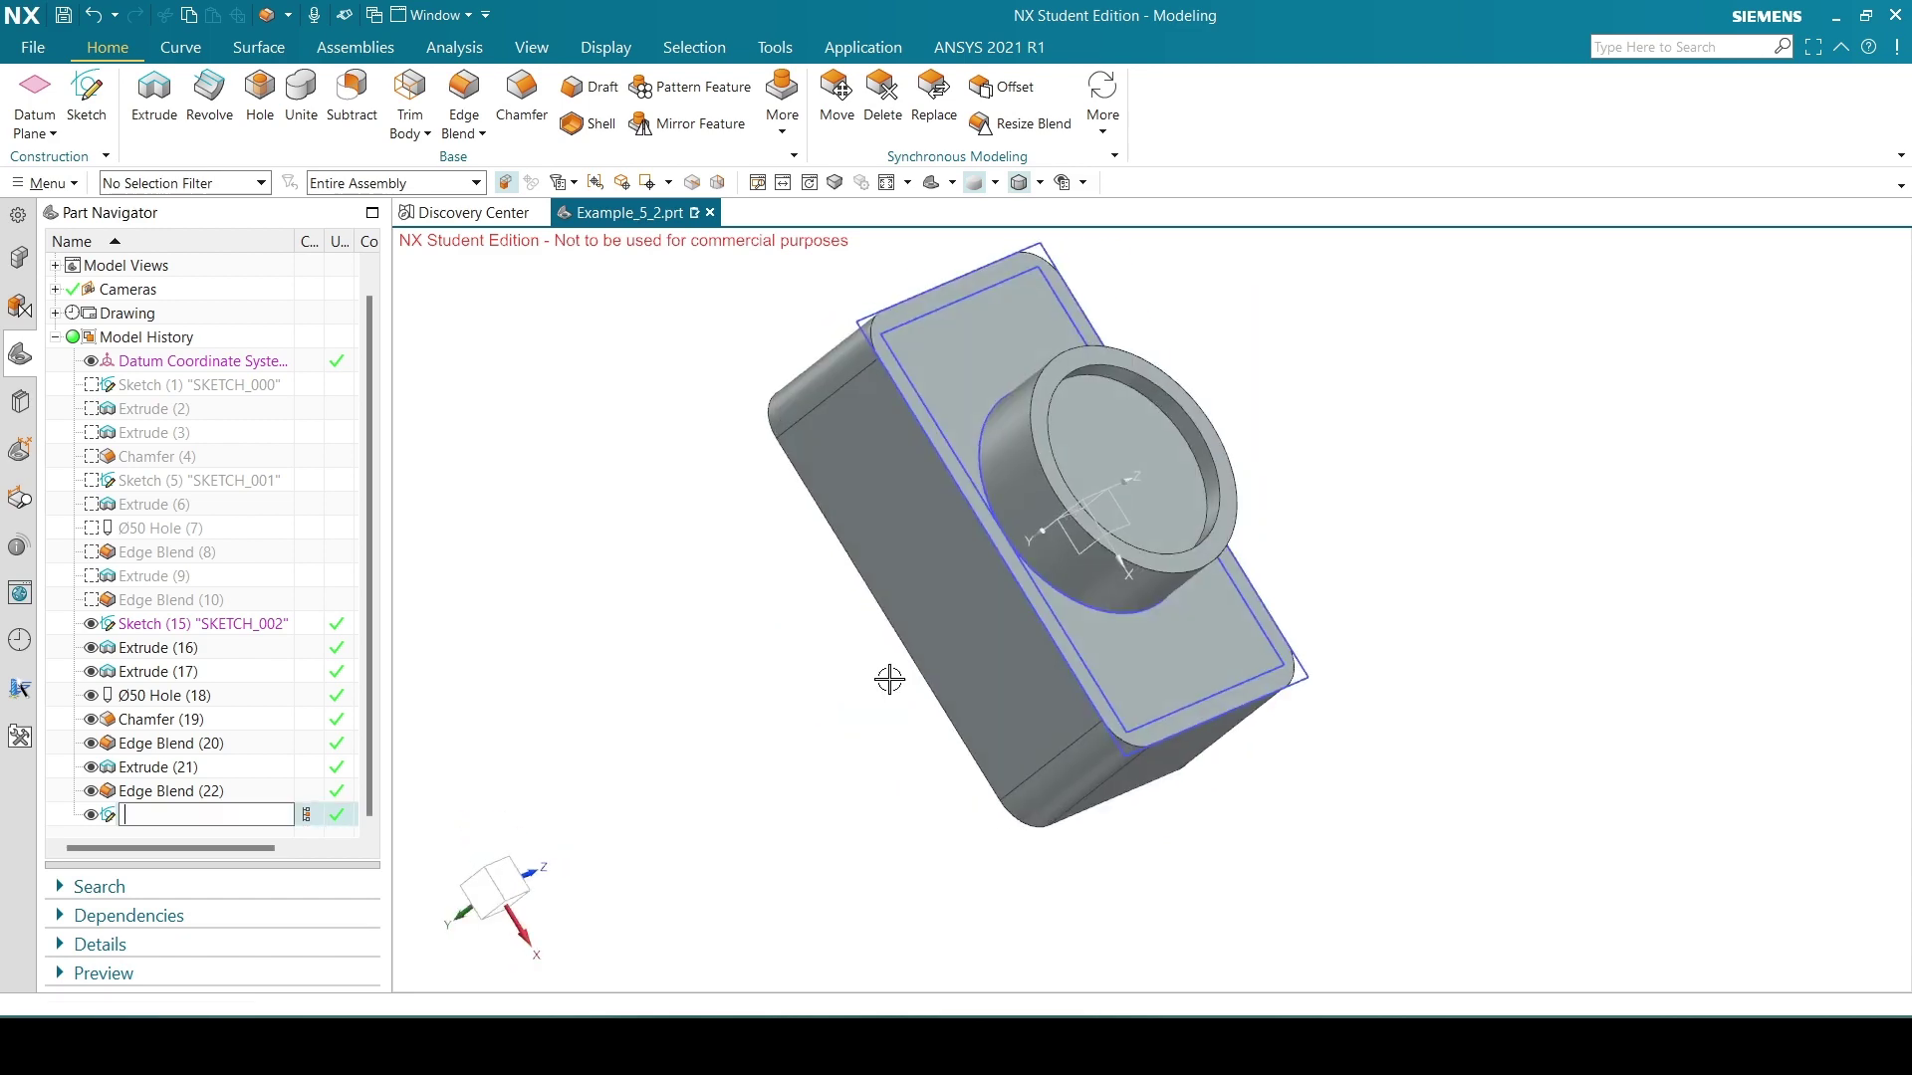
{"action": "mouse_move", "coordinate": [700, 482]}
{"action": "middle_mouse_down"}
{"action": "mouse_move", "coordinate": [674, 640]}
{"action": "mouse_move", "coordinate": [588, 503]}
{"action": "mouse_move", "coordinate": [547, 584]}
{"action": "middle_mouse_up"}
{"action": "scroll", "coordinate": [548, 584], "scroll_direction": "up", "scroll_amount": 1}
{"action": "left_click", "coordinate": [637, 649]}
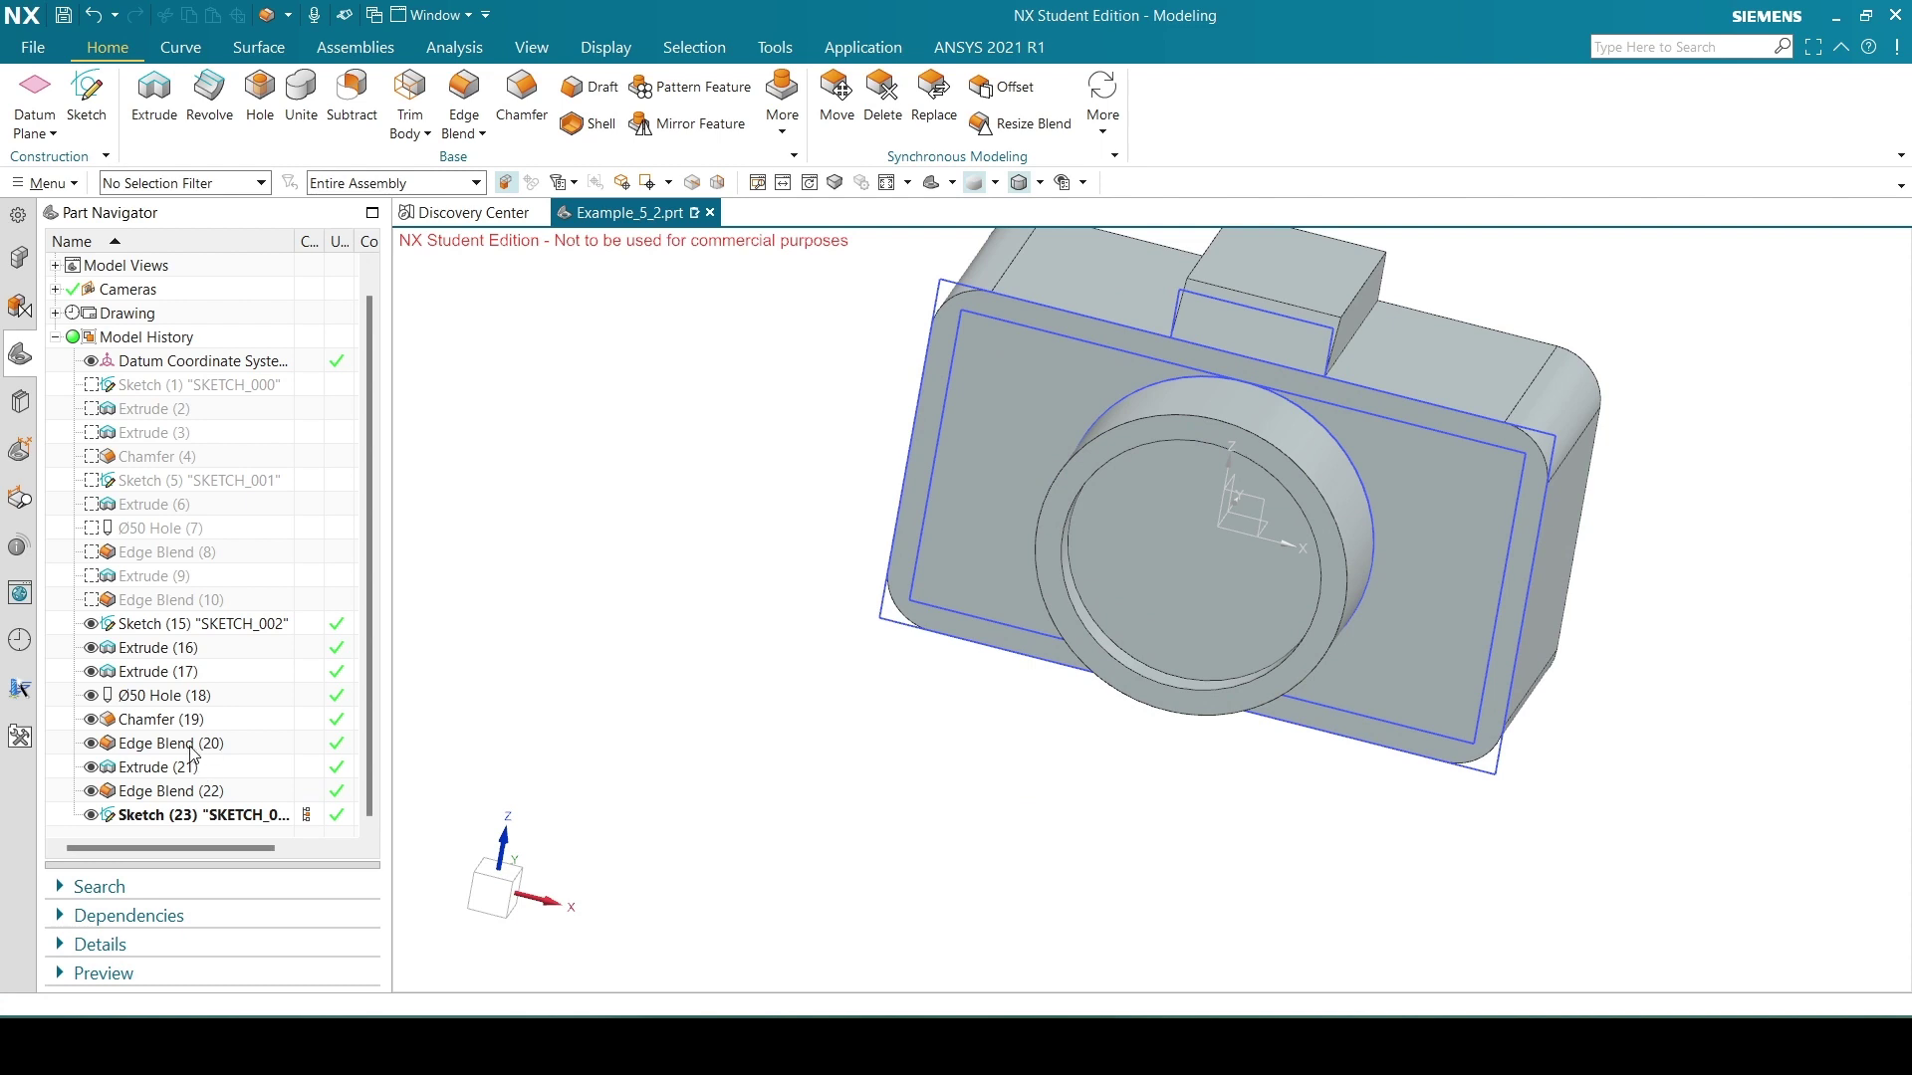
{"action": "left_click", "coordinate": [138, 658]}
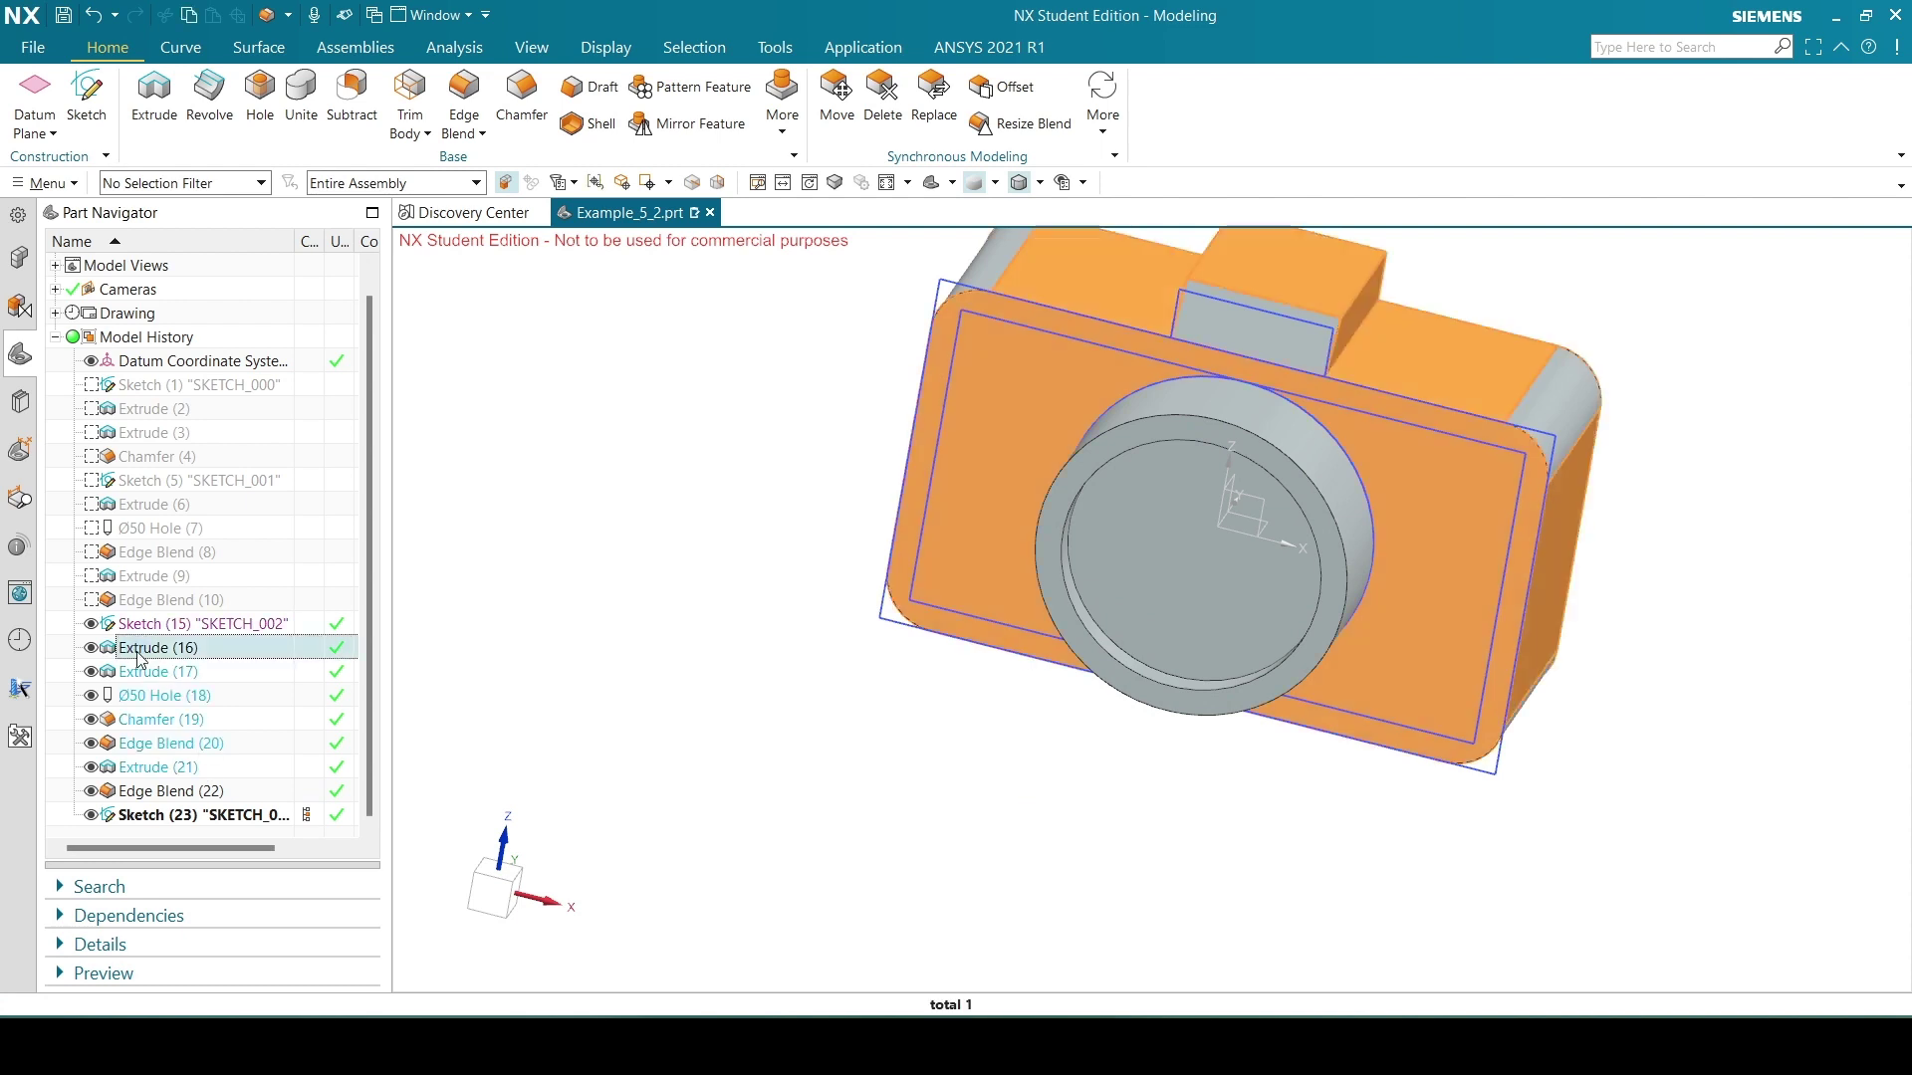
{"action": "right_click", "coordinate": [141, 657]}
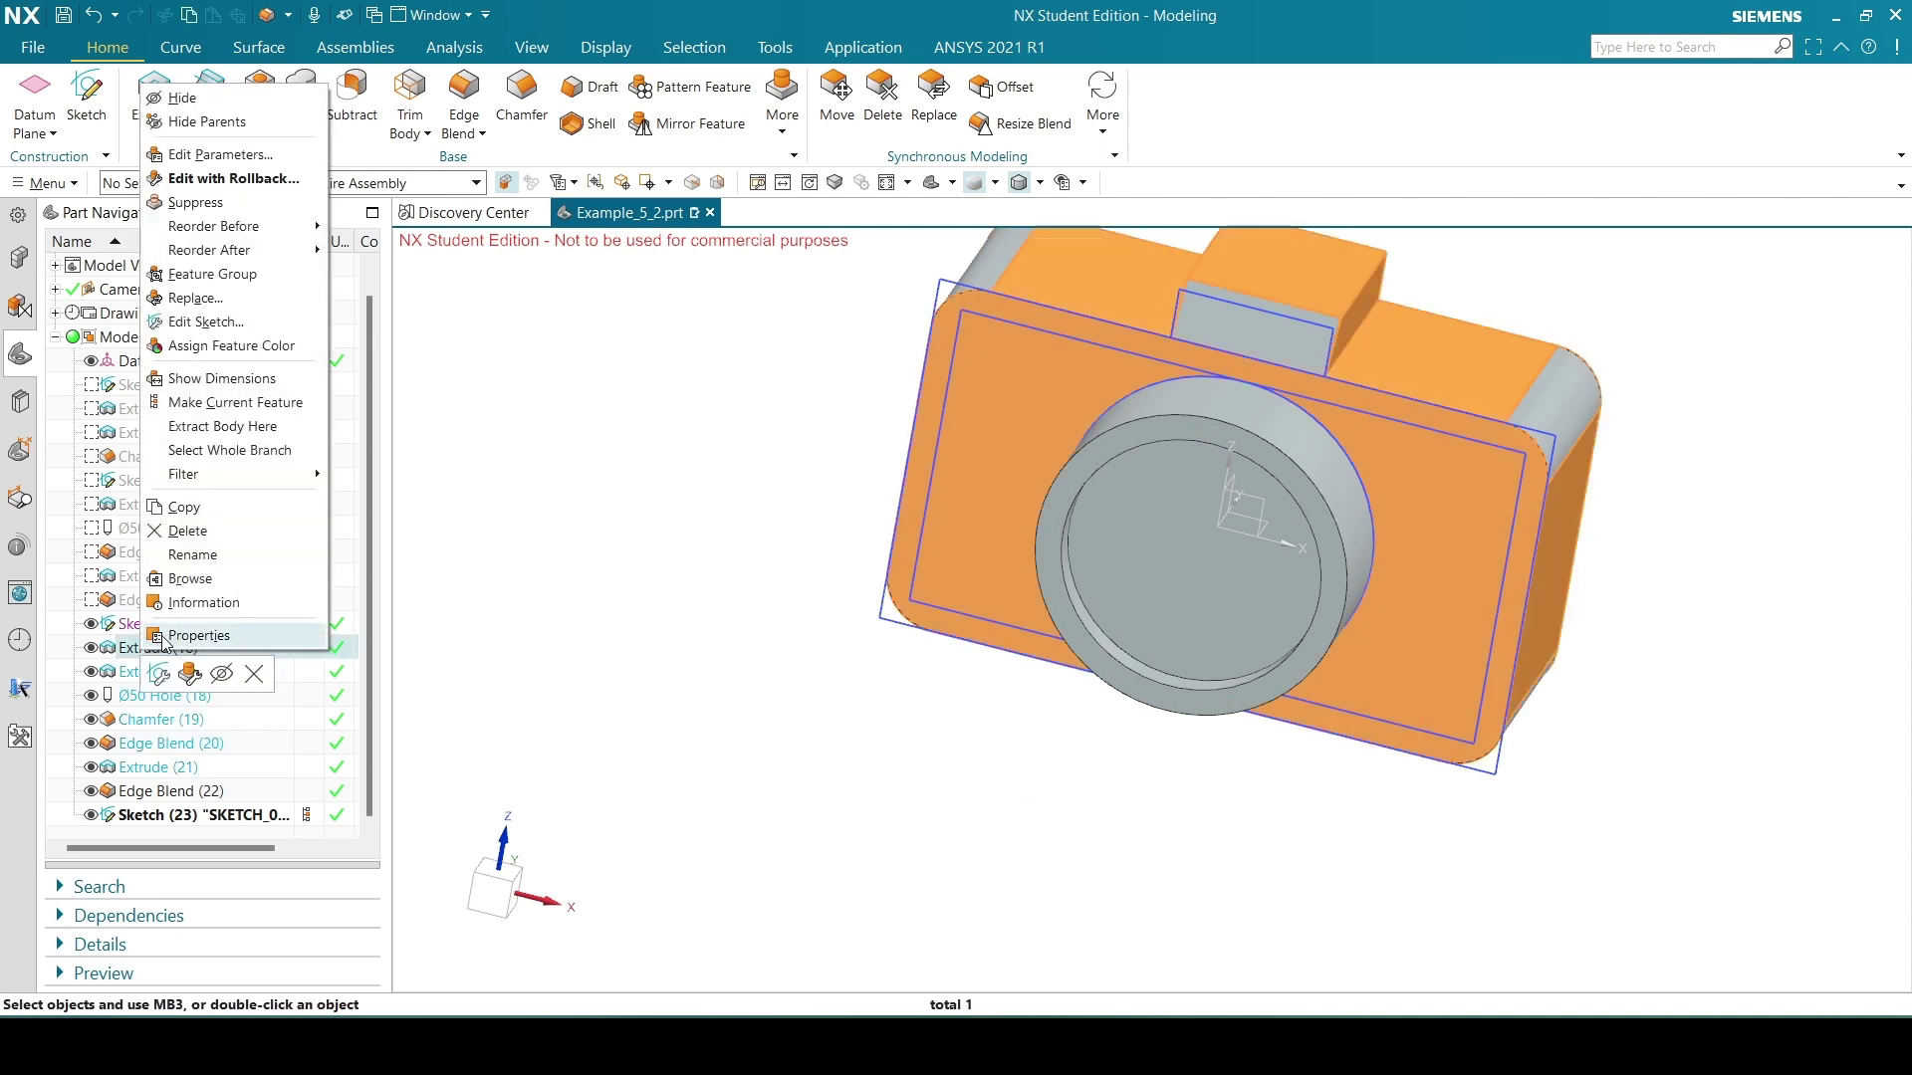
{"action": "left_click", "coordinate": [236, 204]}
{"action": "middle_click_drag", "start_coordinate": [946, 908], "coordinate": [886, 875]}
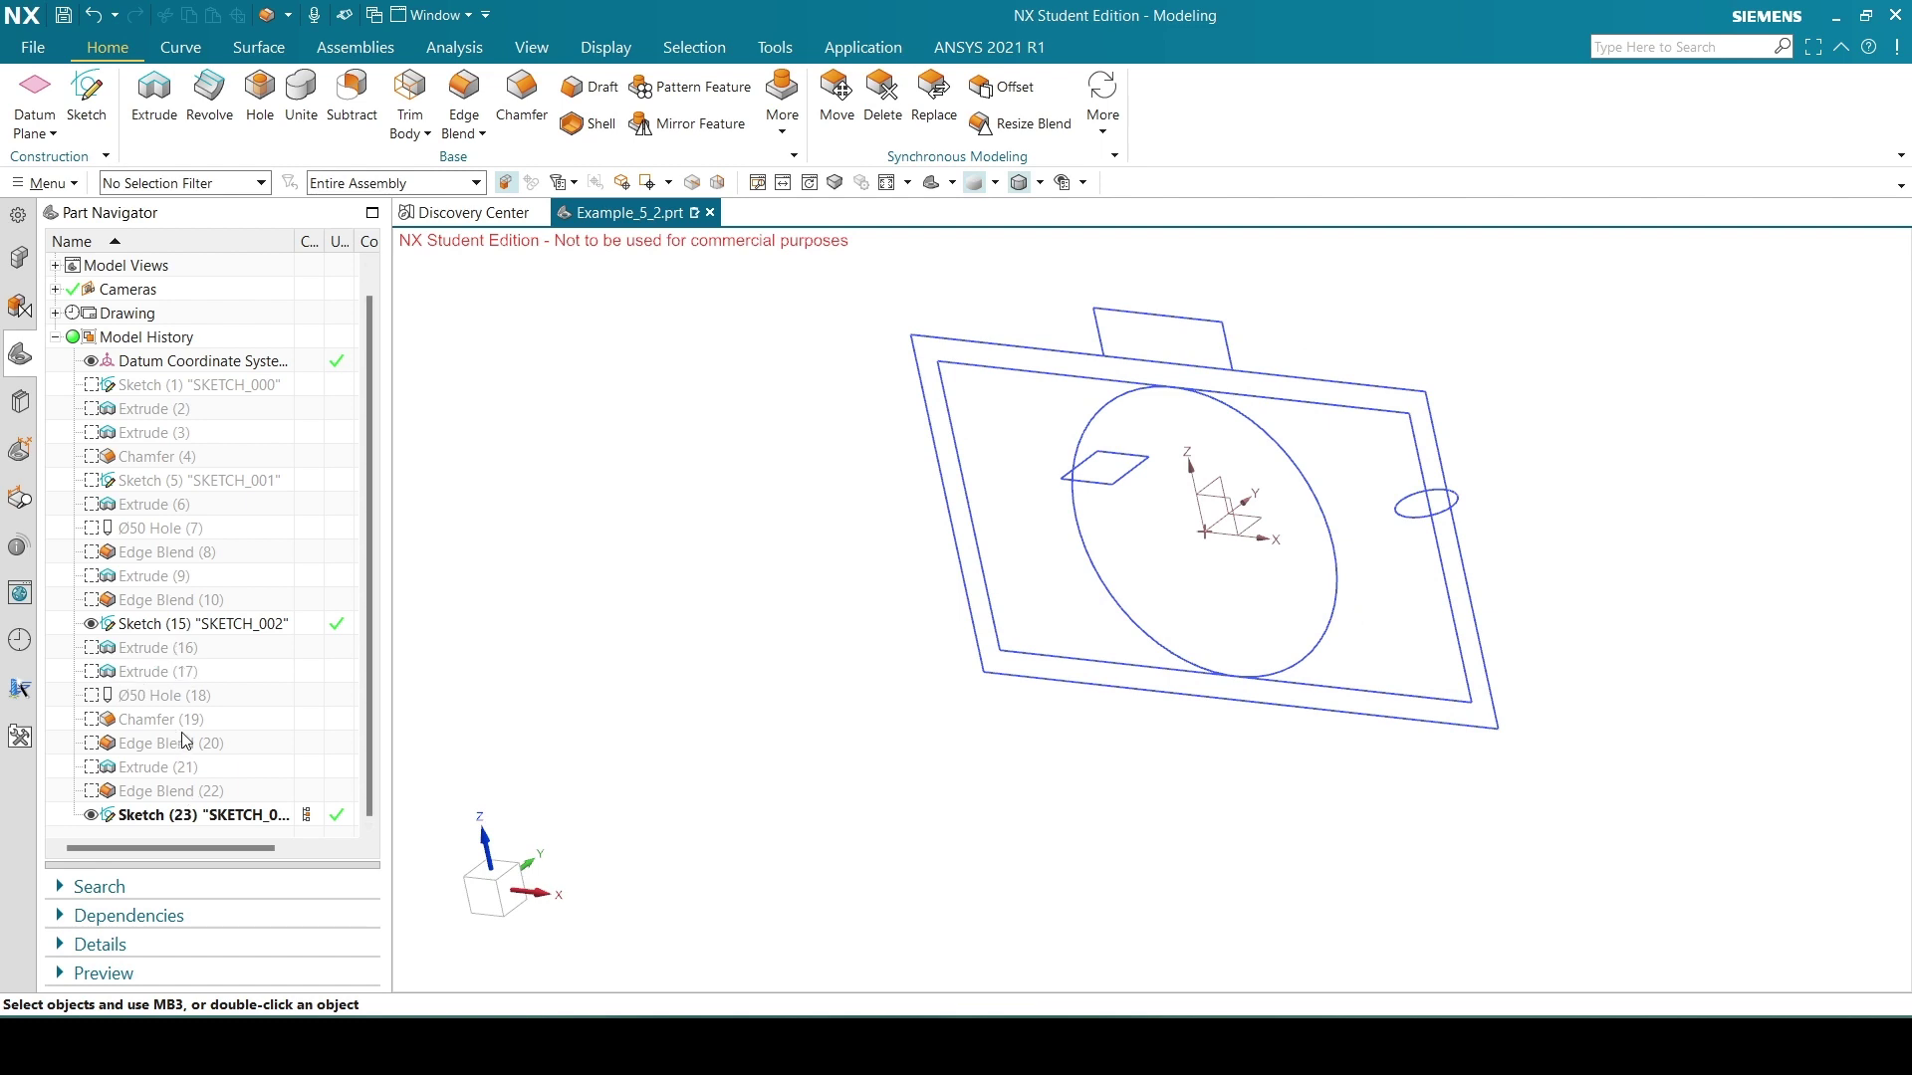
{"action": "middle_click_drag", "start_coordinate": [563, 633], "coordinate": [1118, 521]}
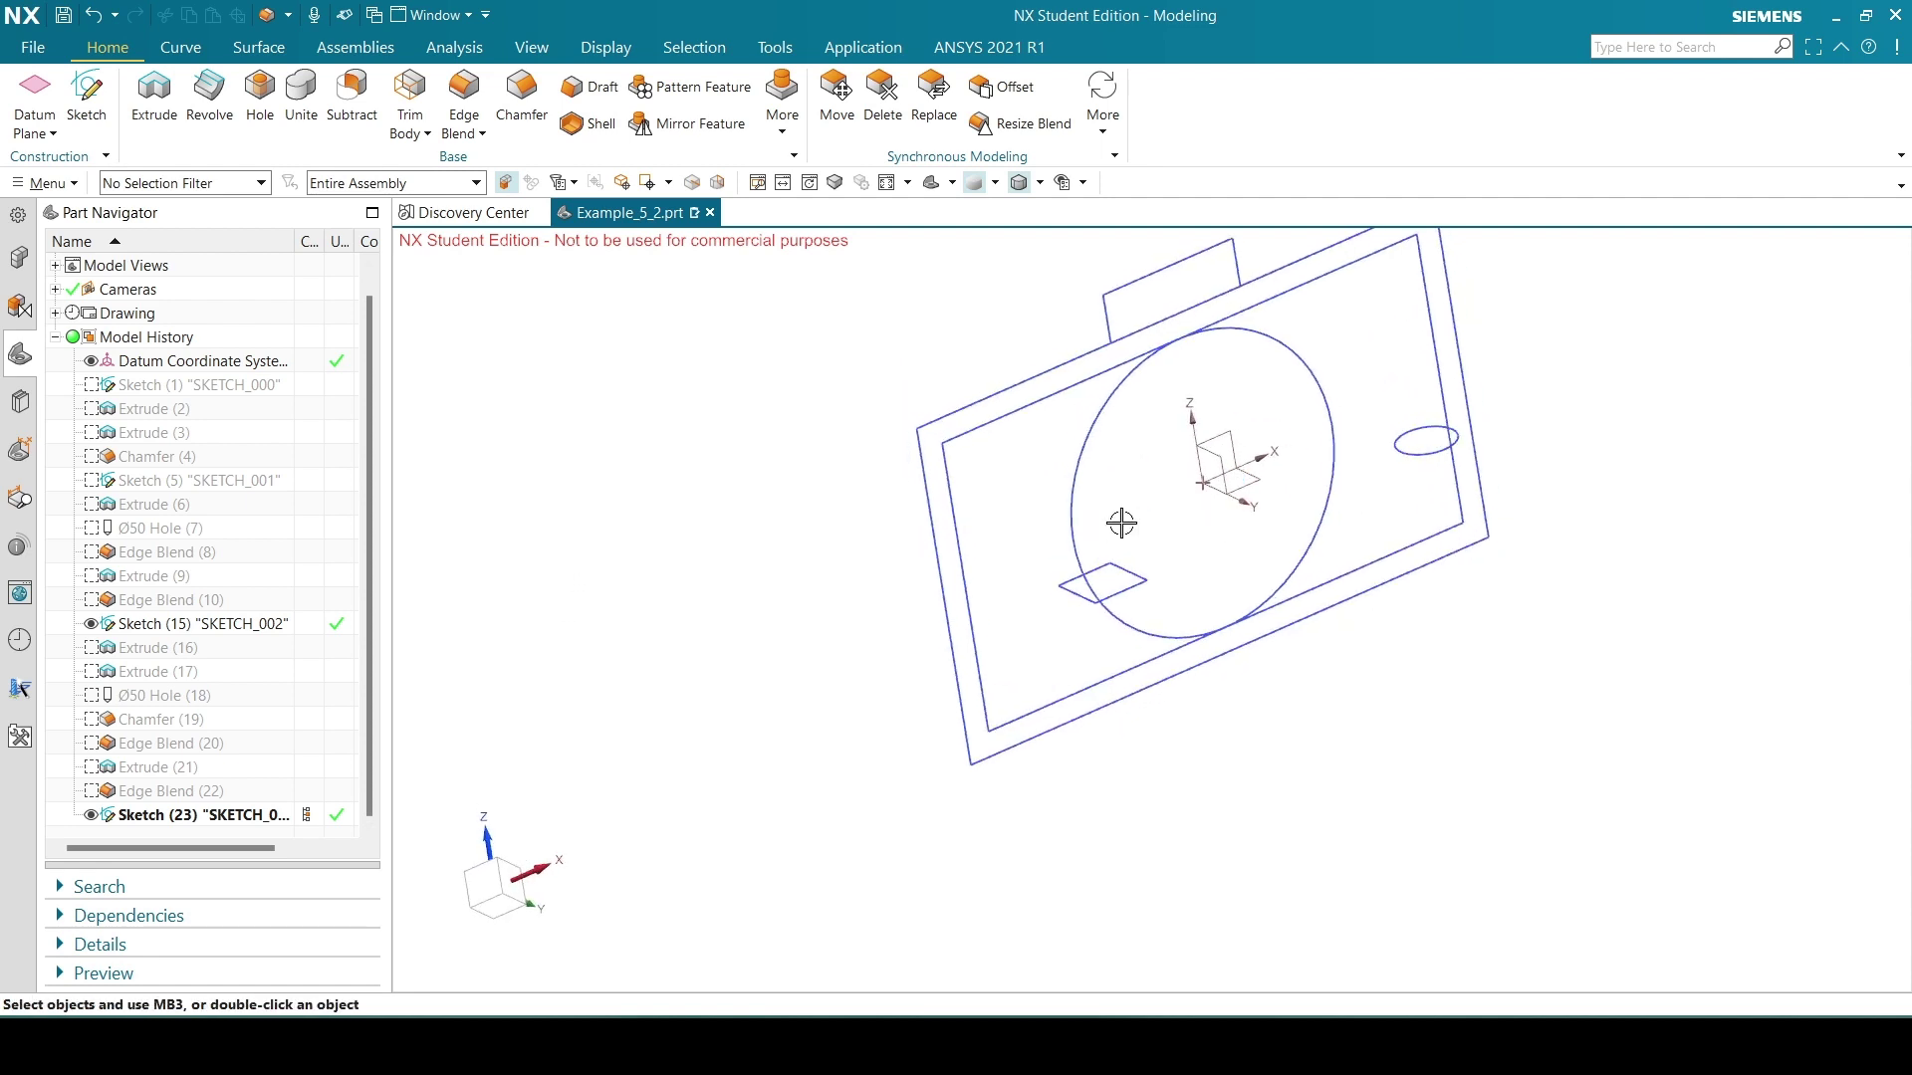
Unsuppress the features from Extrude (16) through Edge Blend (22).
{"action": "left_click", "coordinate": [160, 649]}
{"action": "left_click", "coordinate": [171, 791], "text": "shift"}
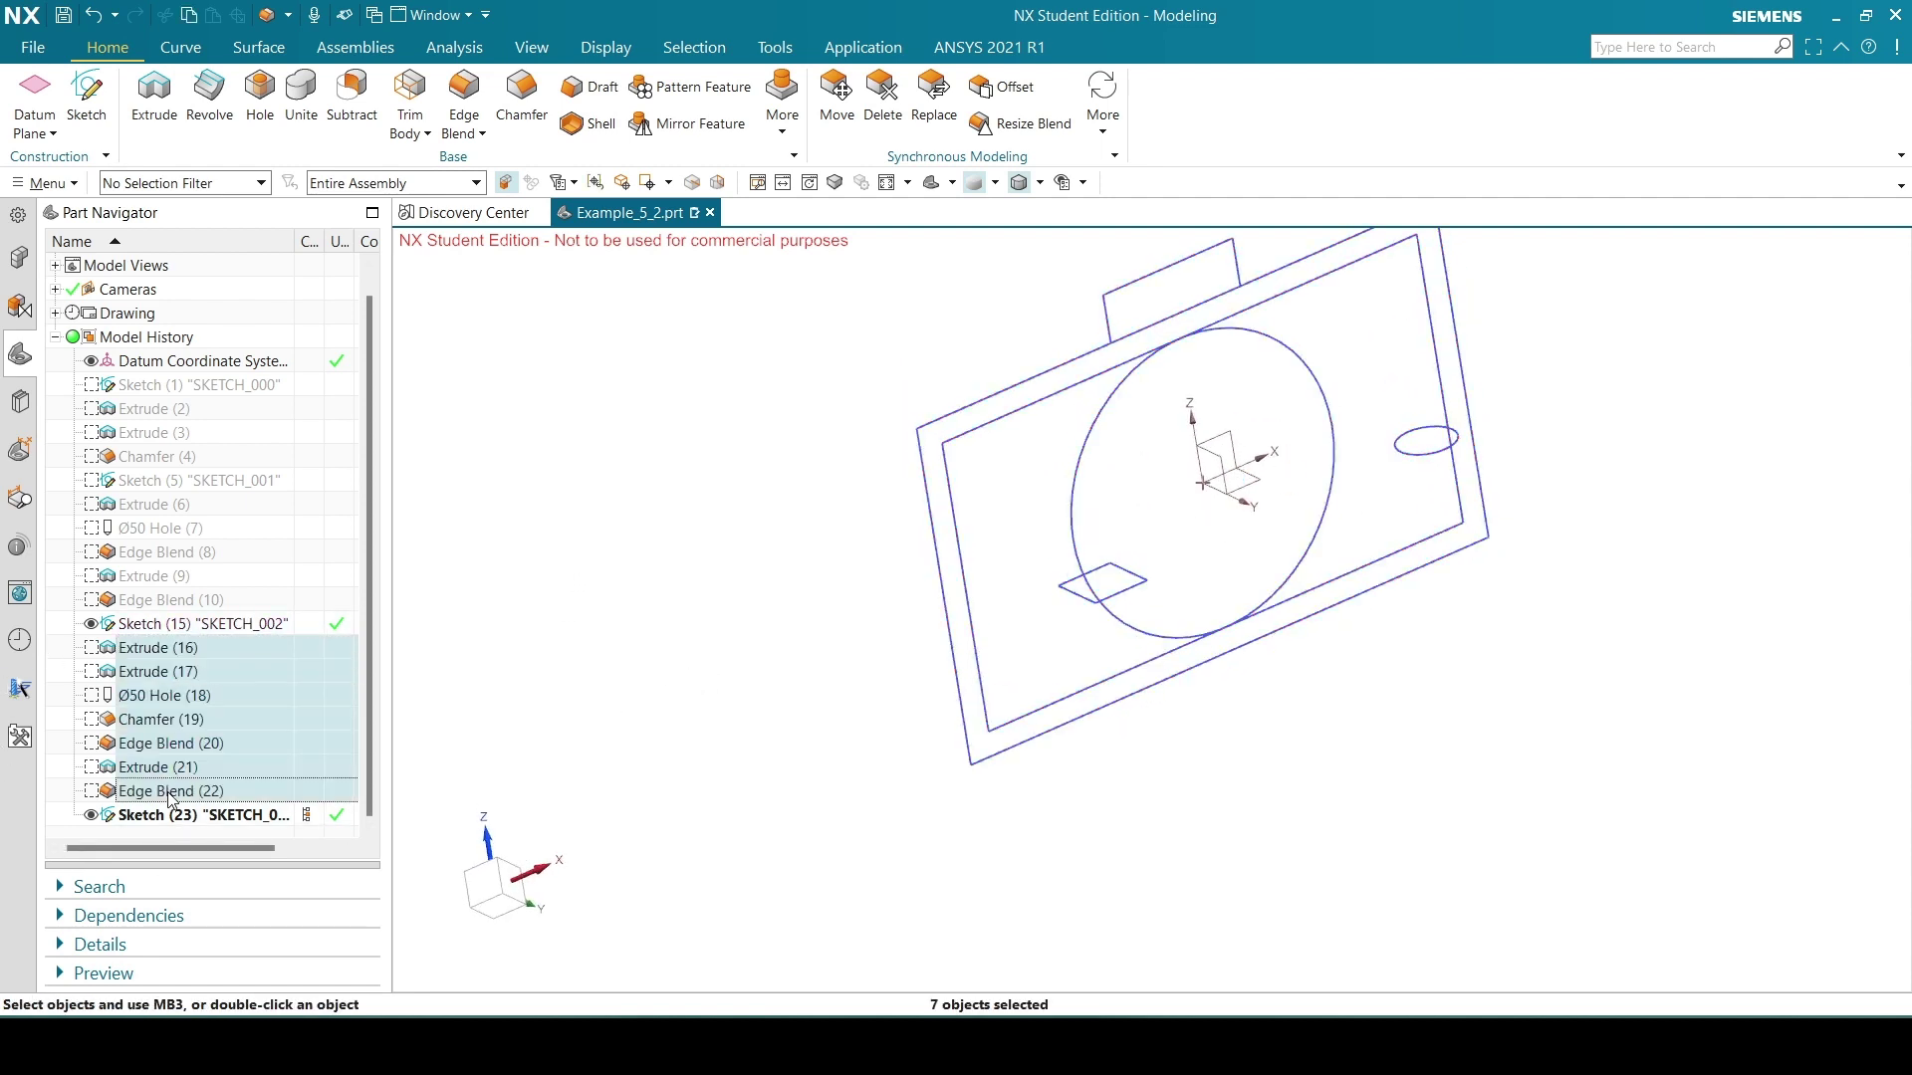
{"action": "right_click", "coordinate": [171, 794]}
{"action": "left_click", "coordinate": [254, 507]}
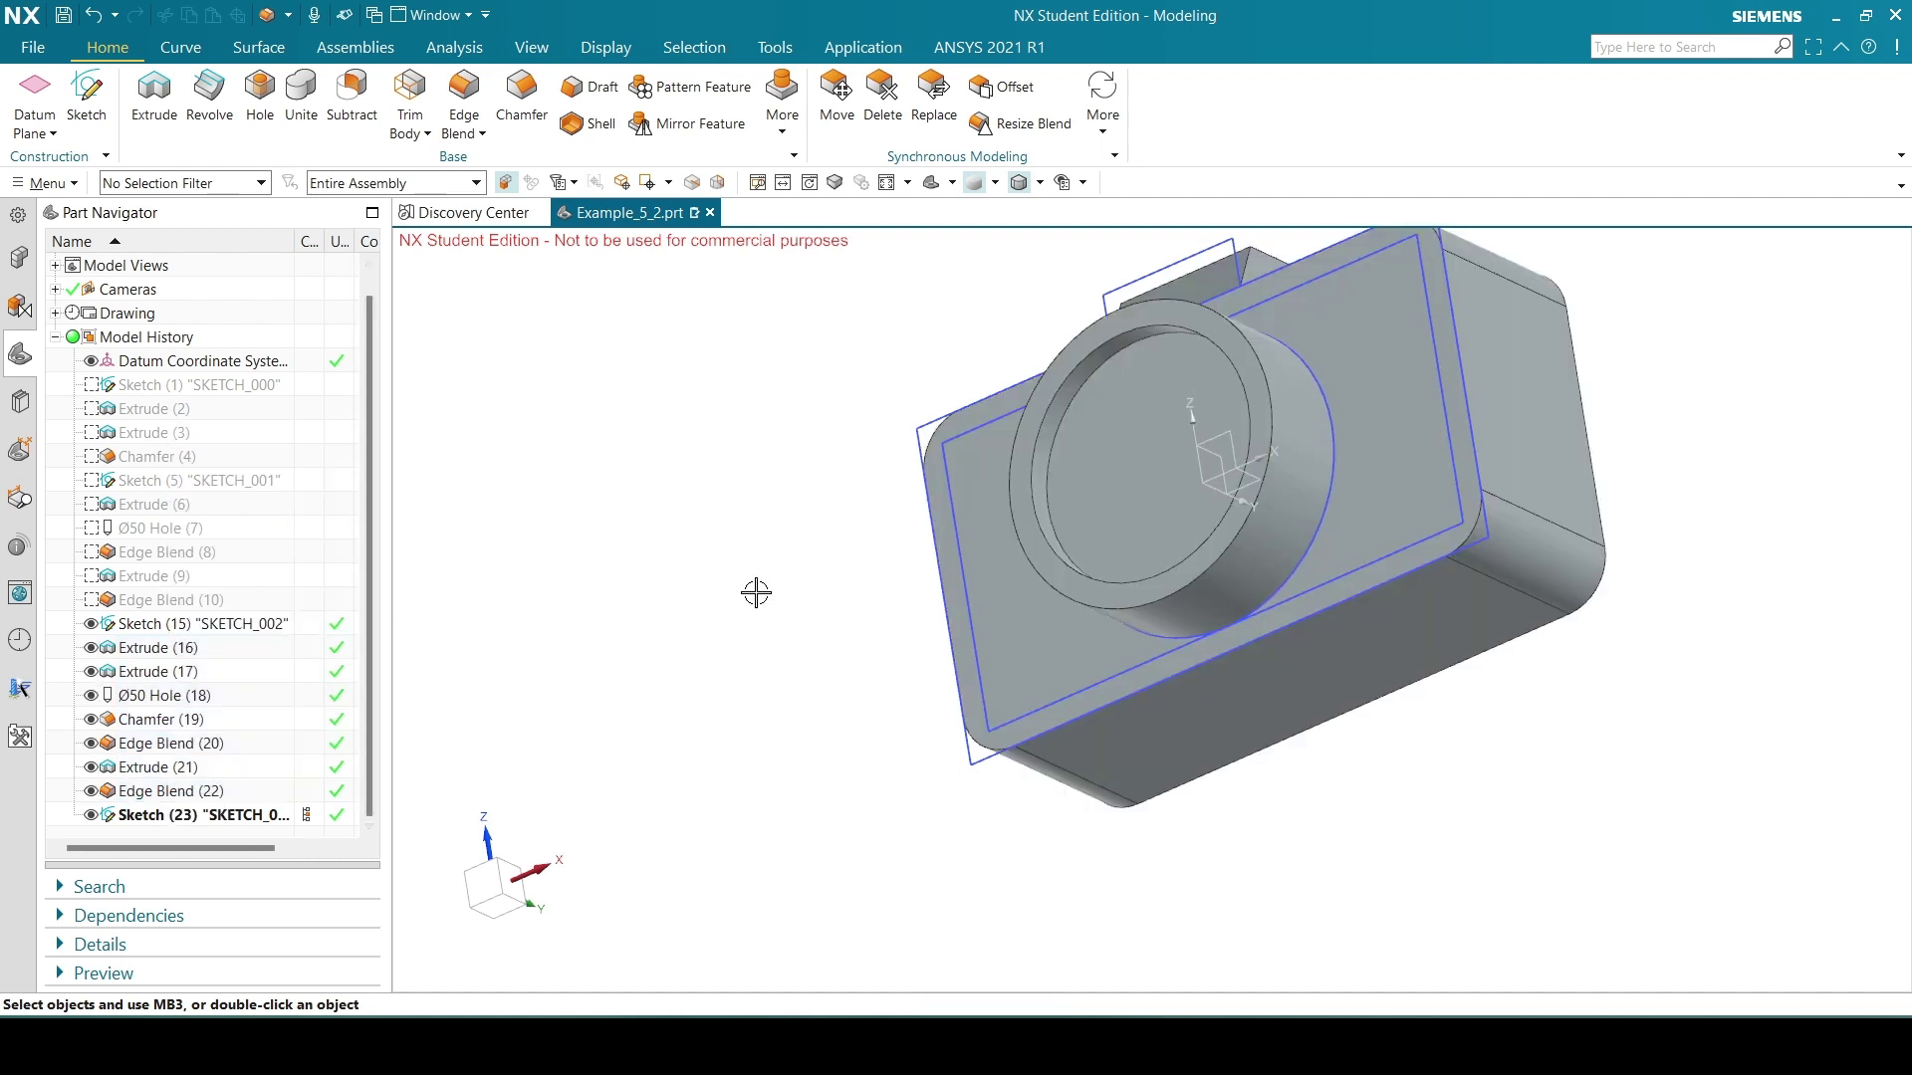
{"action": "middle_click_drag", "start_coordinate": [755, 588], "coordinate": [741, 692]}
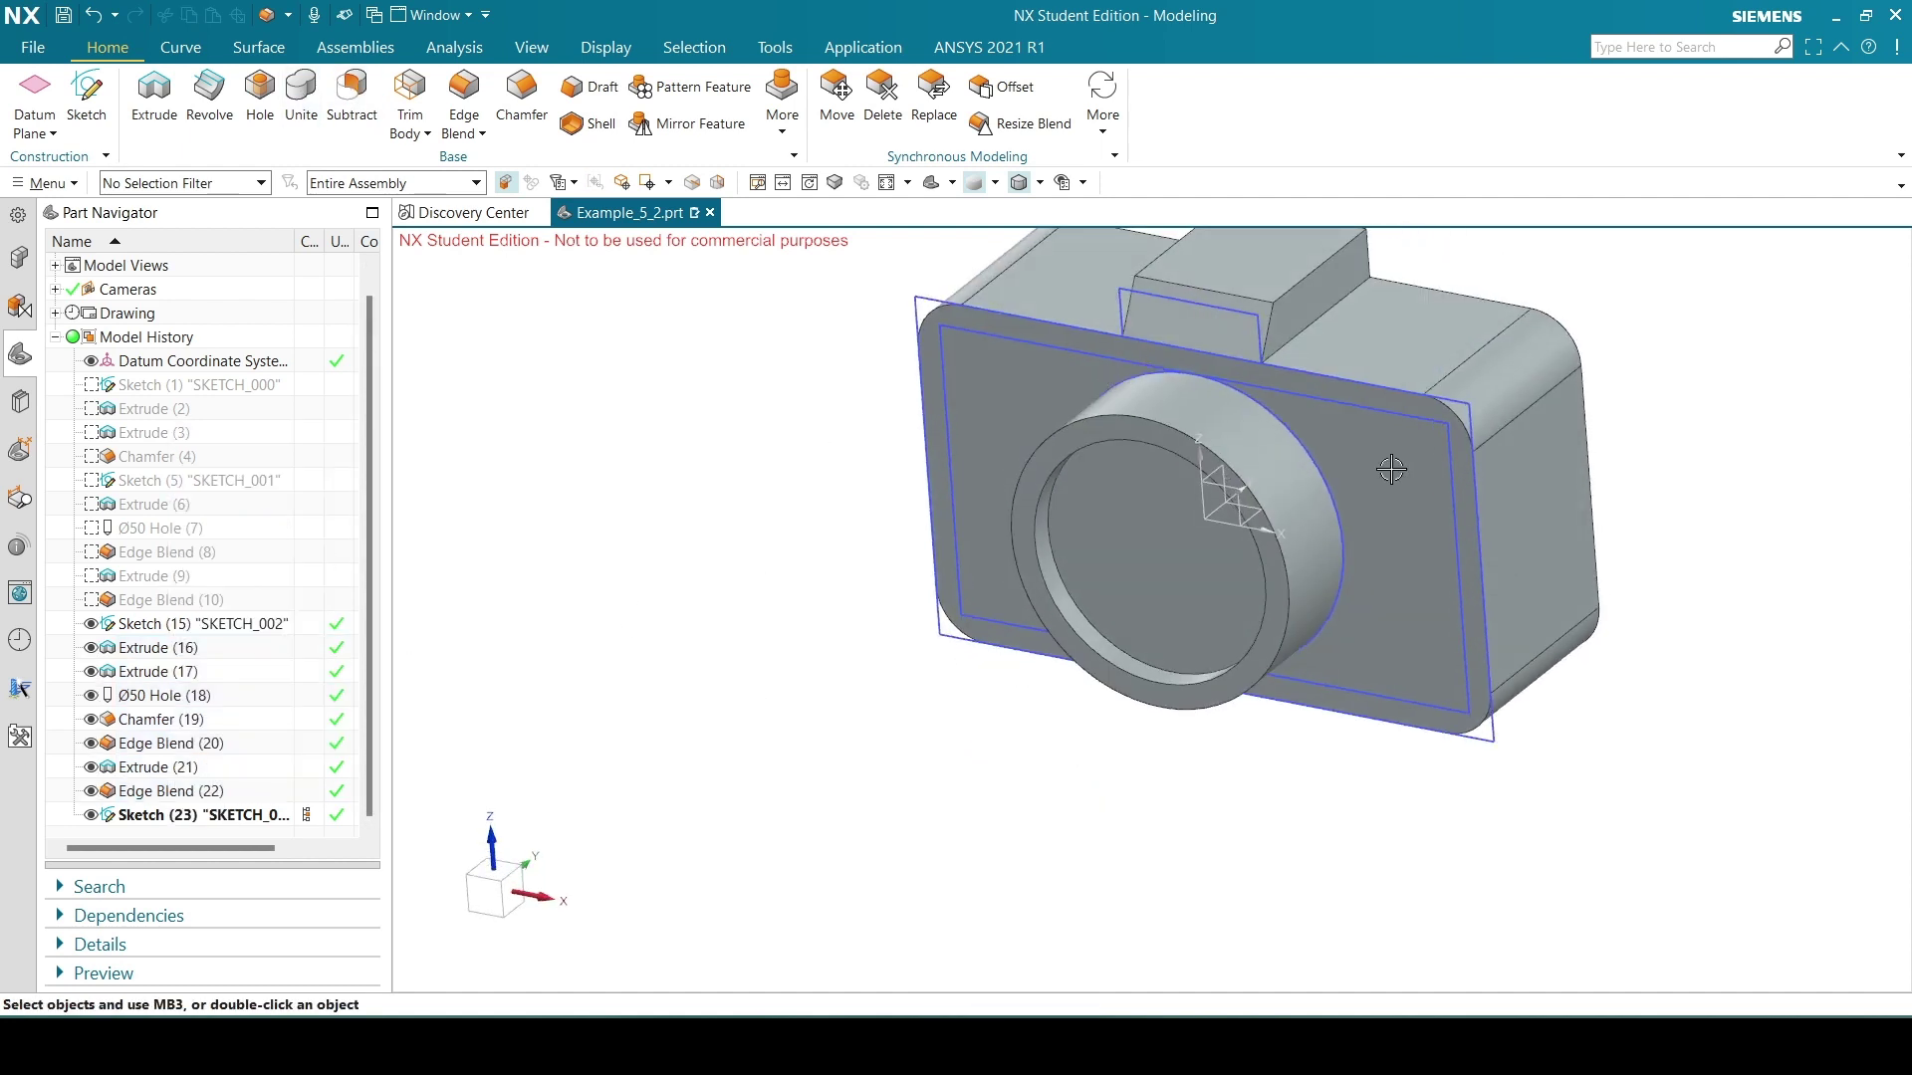
Set up an Extrude of the button sketch from reset settings, snapping its start limit to the body's top face at 35 mm.
{"action": "left_click", "coordinate": [154, 99]}
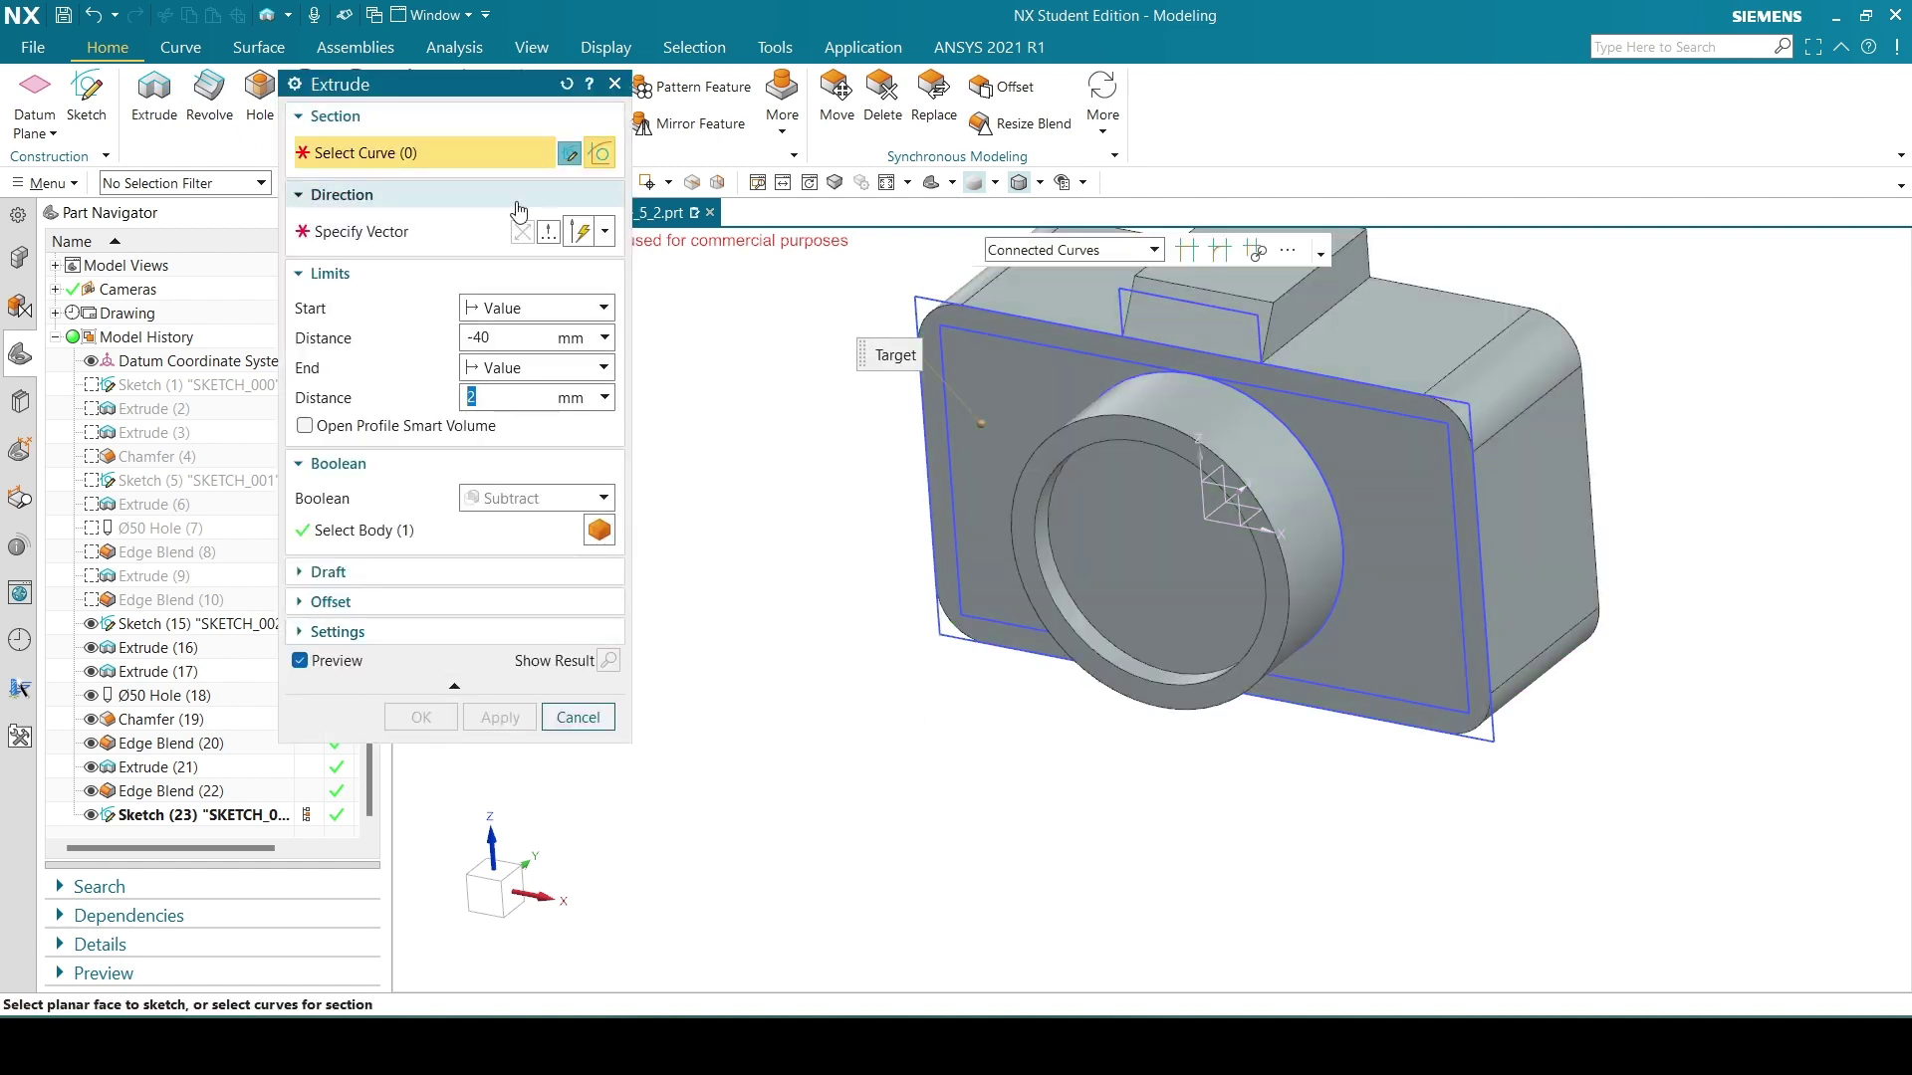
{"action": "left_click", "coordinate": [565, 84]}
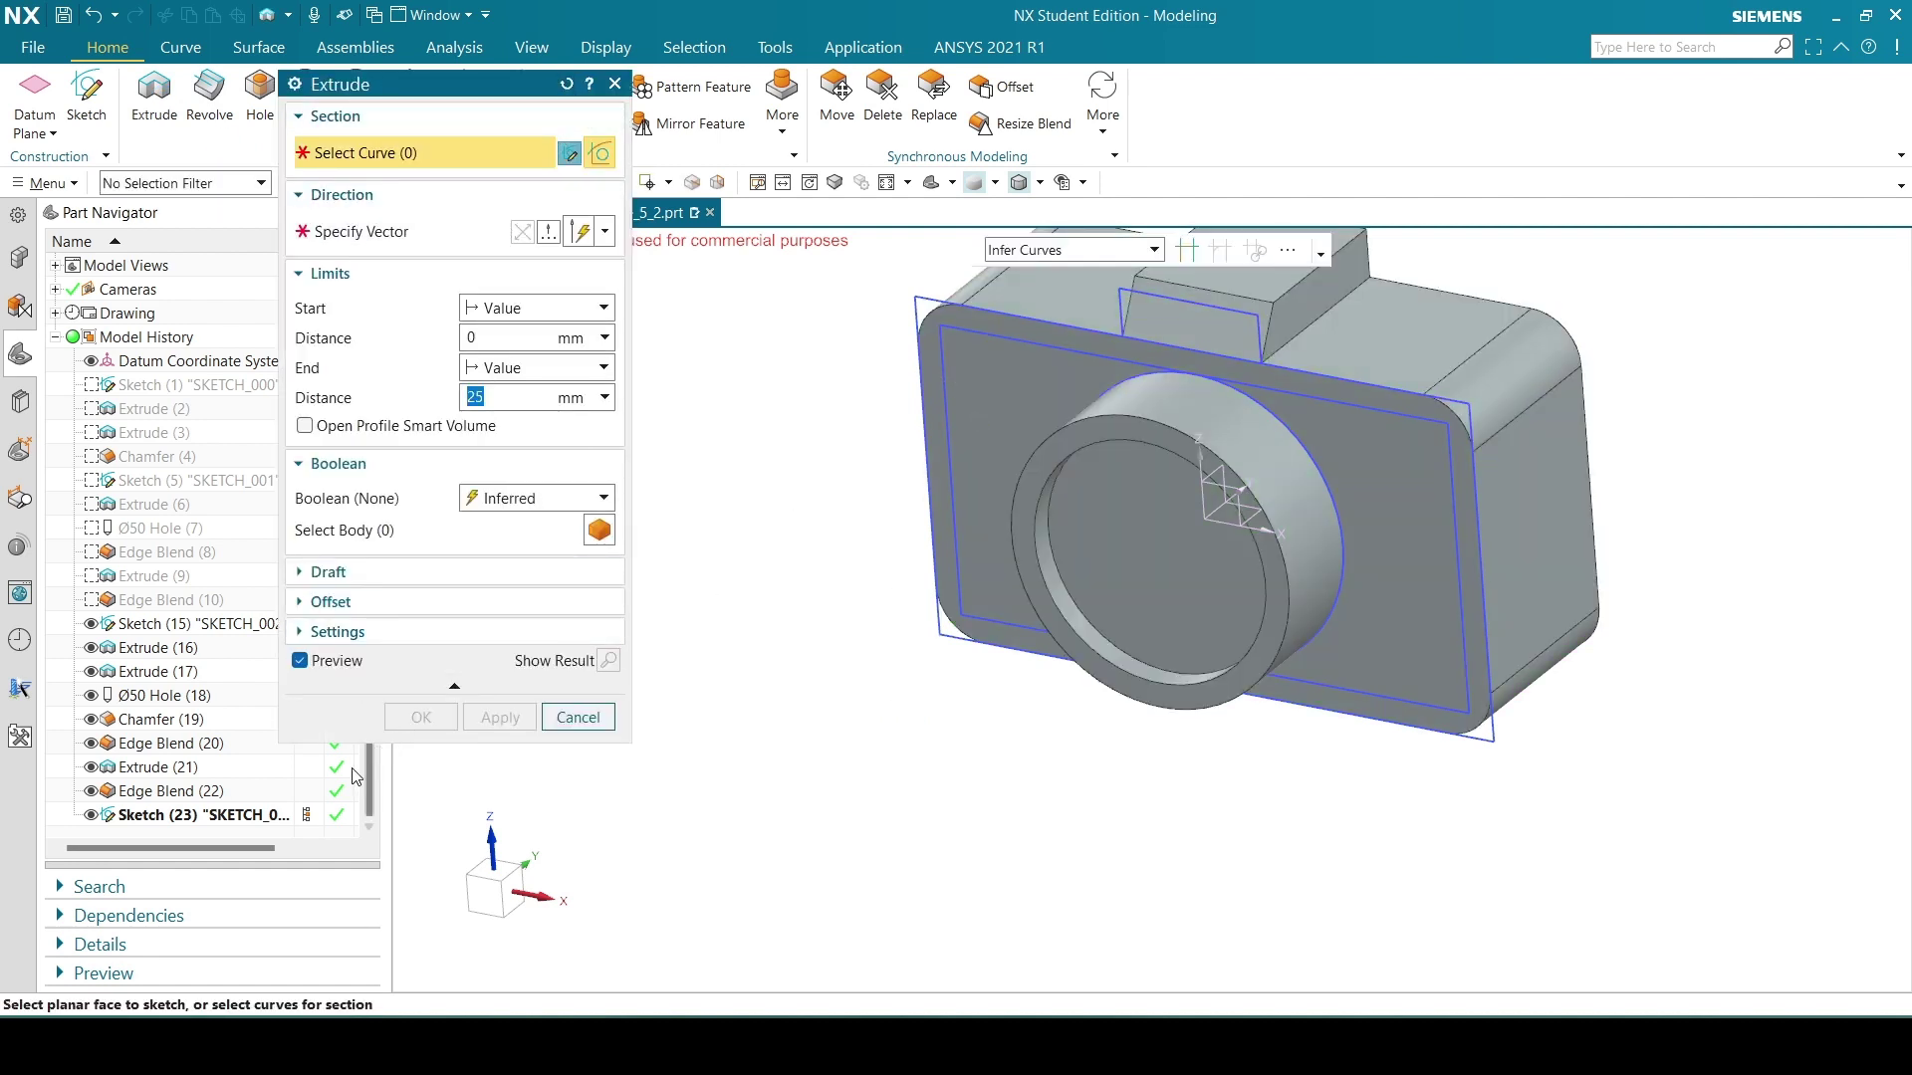
{"action": "left_click", "coordinate": [149, 816]}
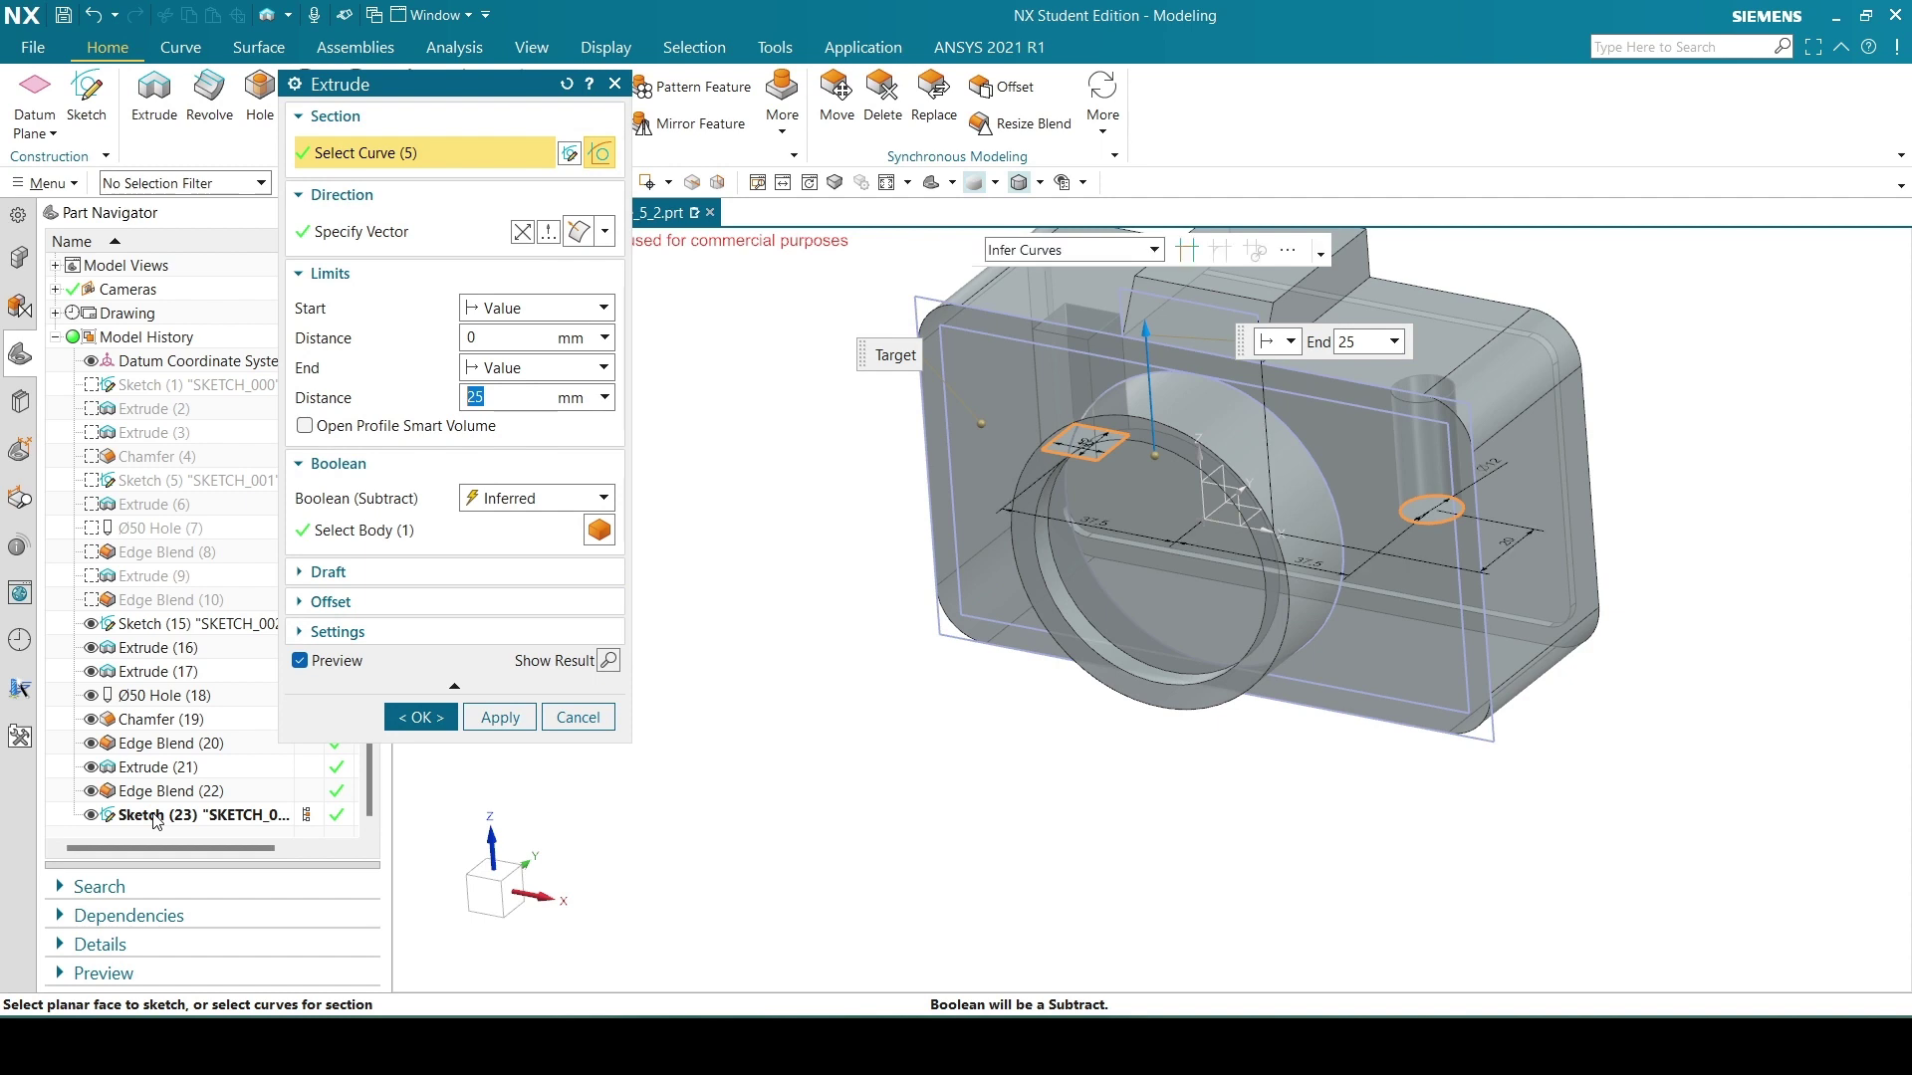
{"action": "scroll", "coordinate": [1232, 487], "scroll_direction": "down", "scroll_amount": 2}
{"action": "scroll", "coordinate": [1354, 467], "scroll_direction": "up", "scroll_amount": 1}
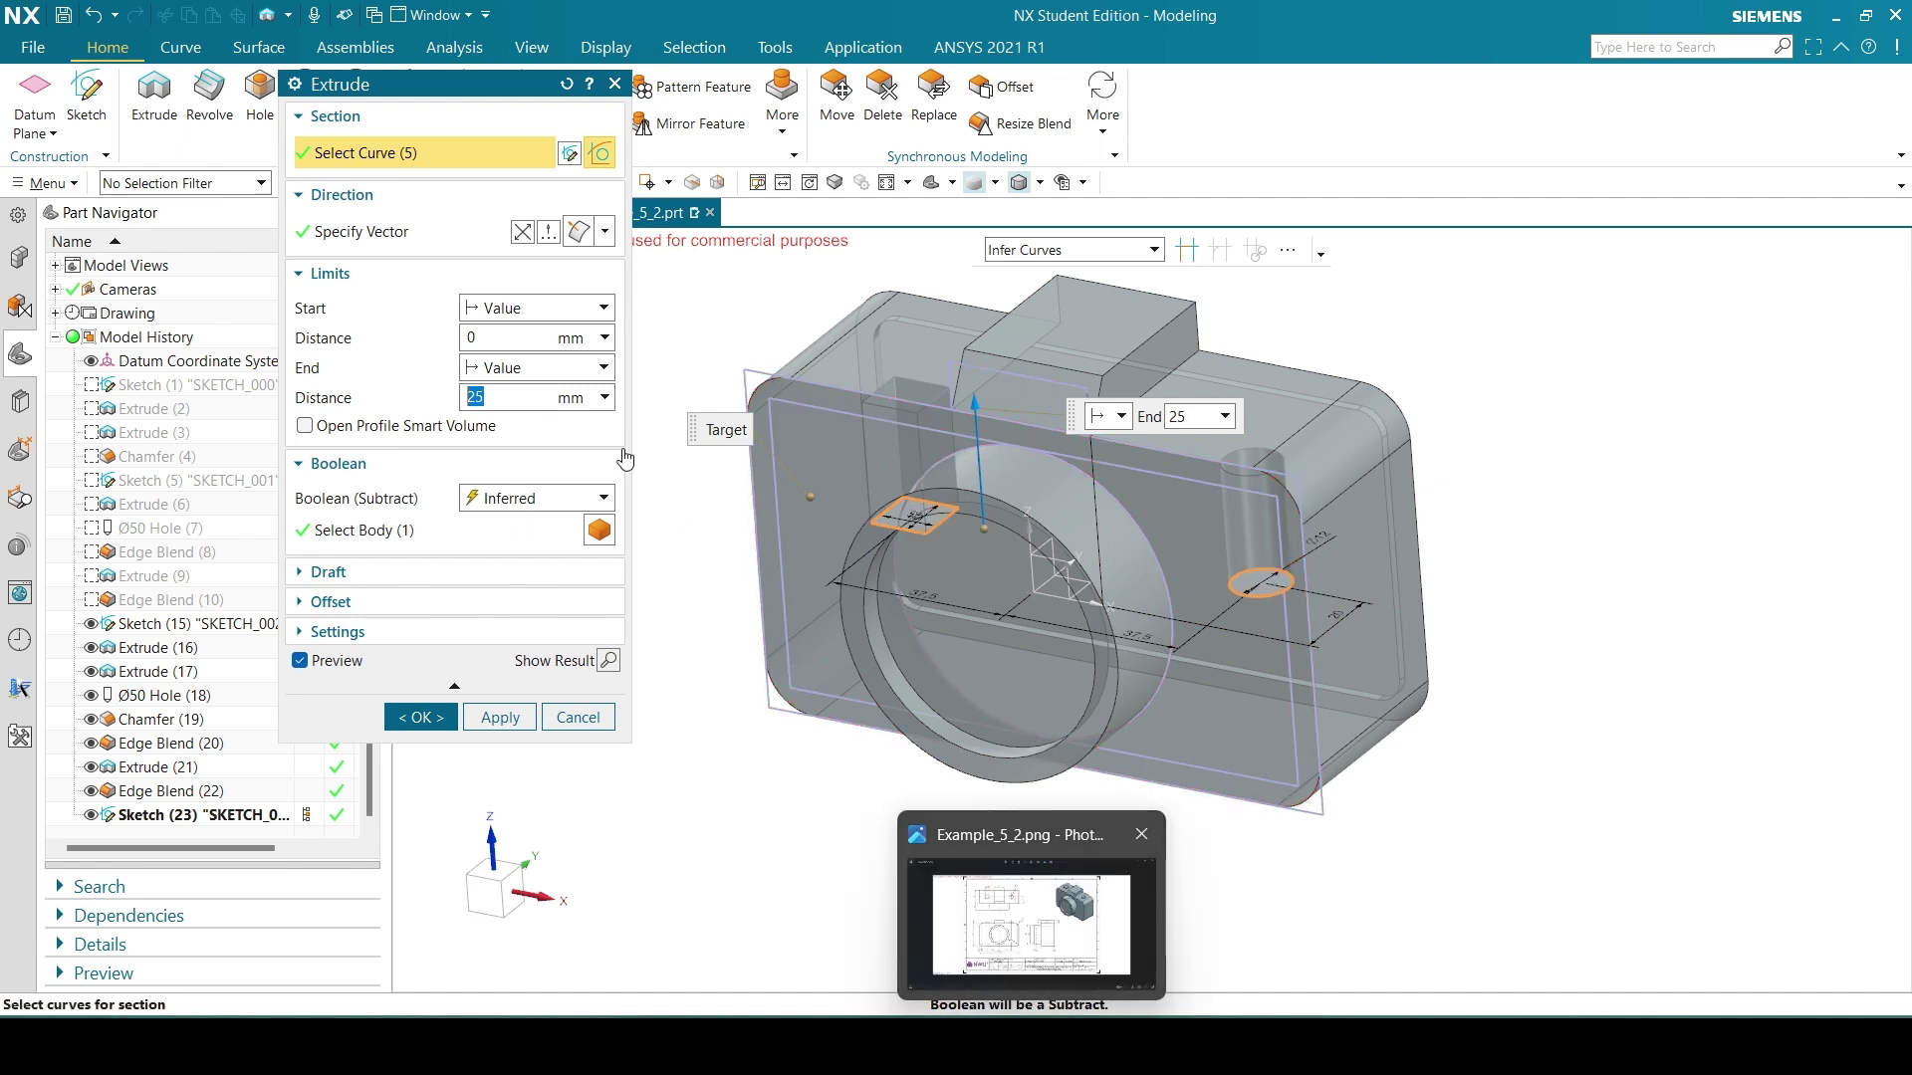
{"action": "right_click", "coordinate": [985, 527]}
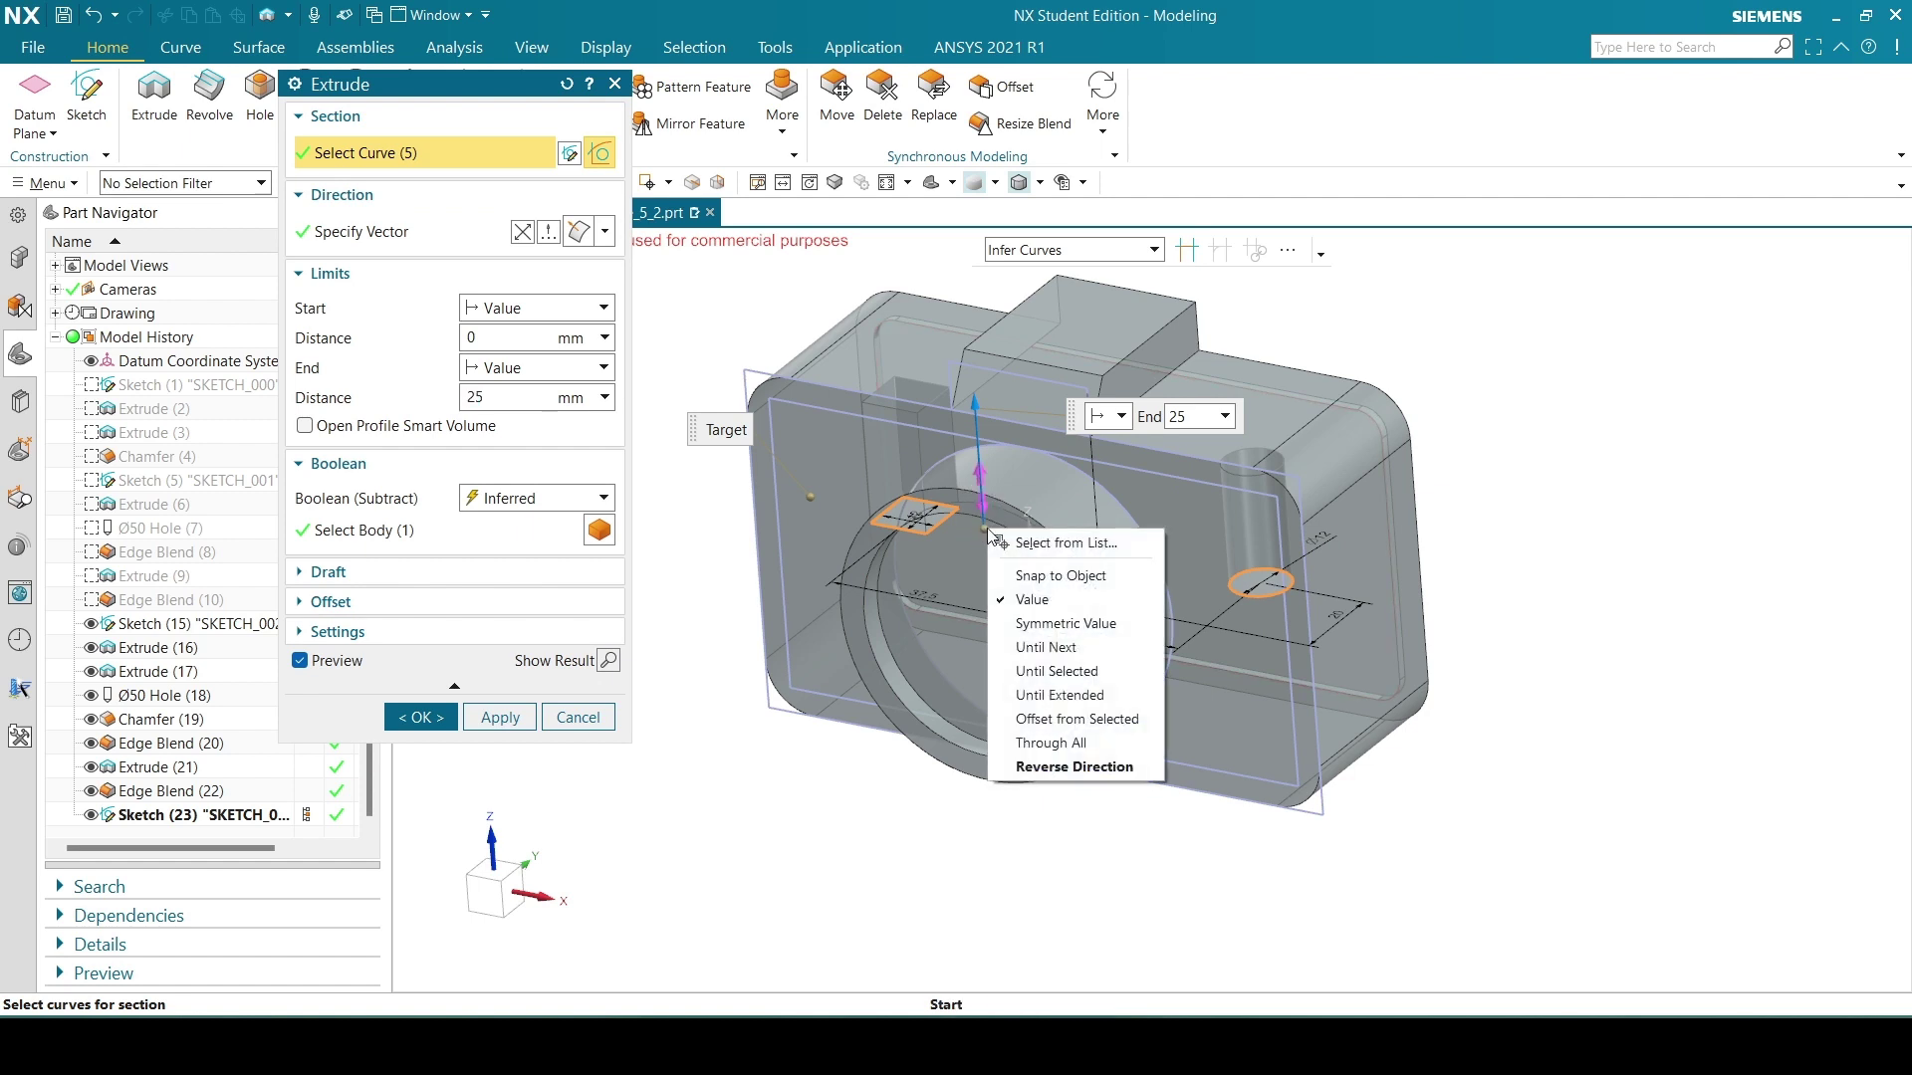
{"action": "left_click", "coordinate": [1032, 583]}
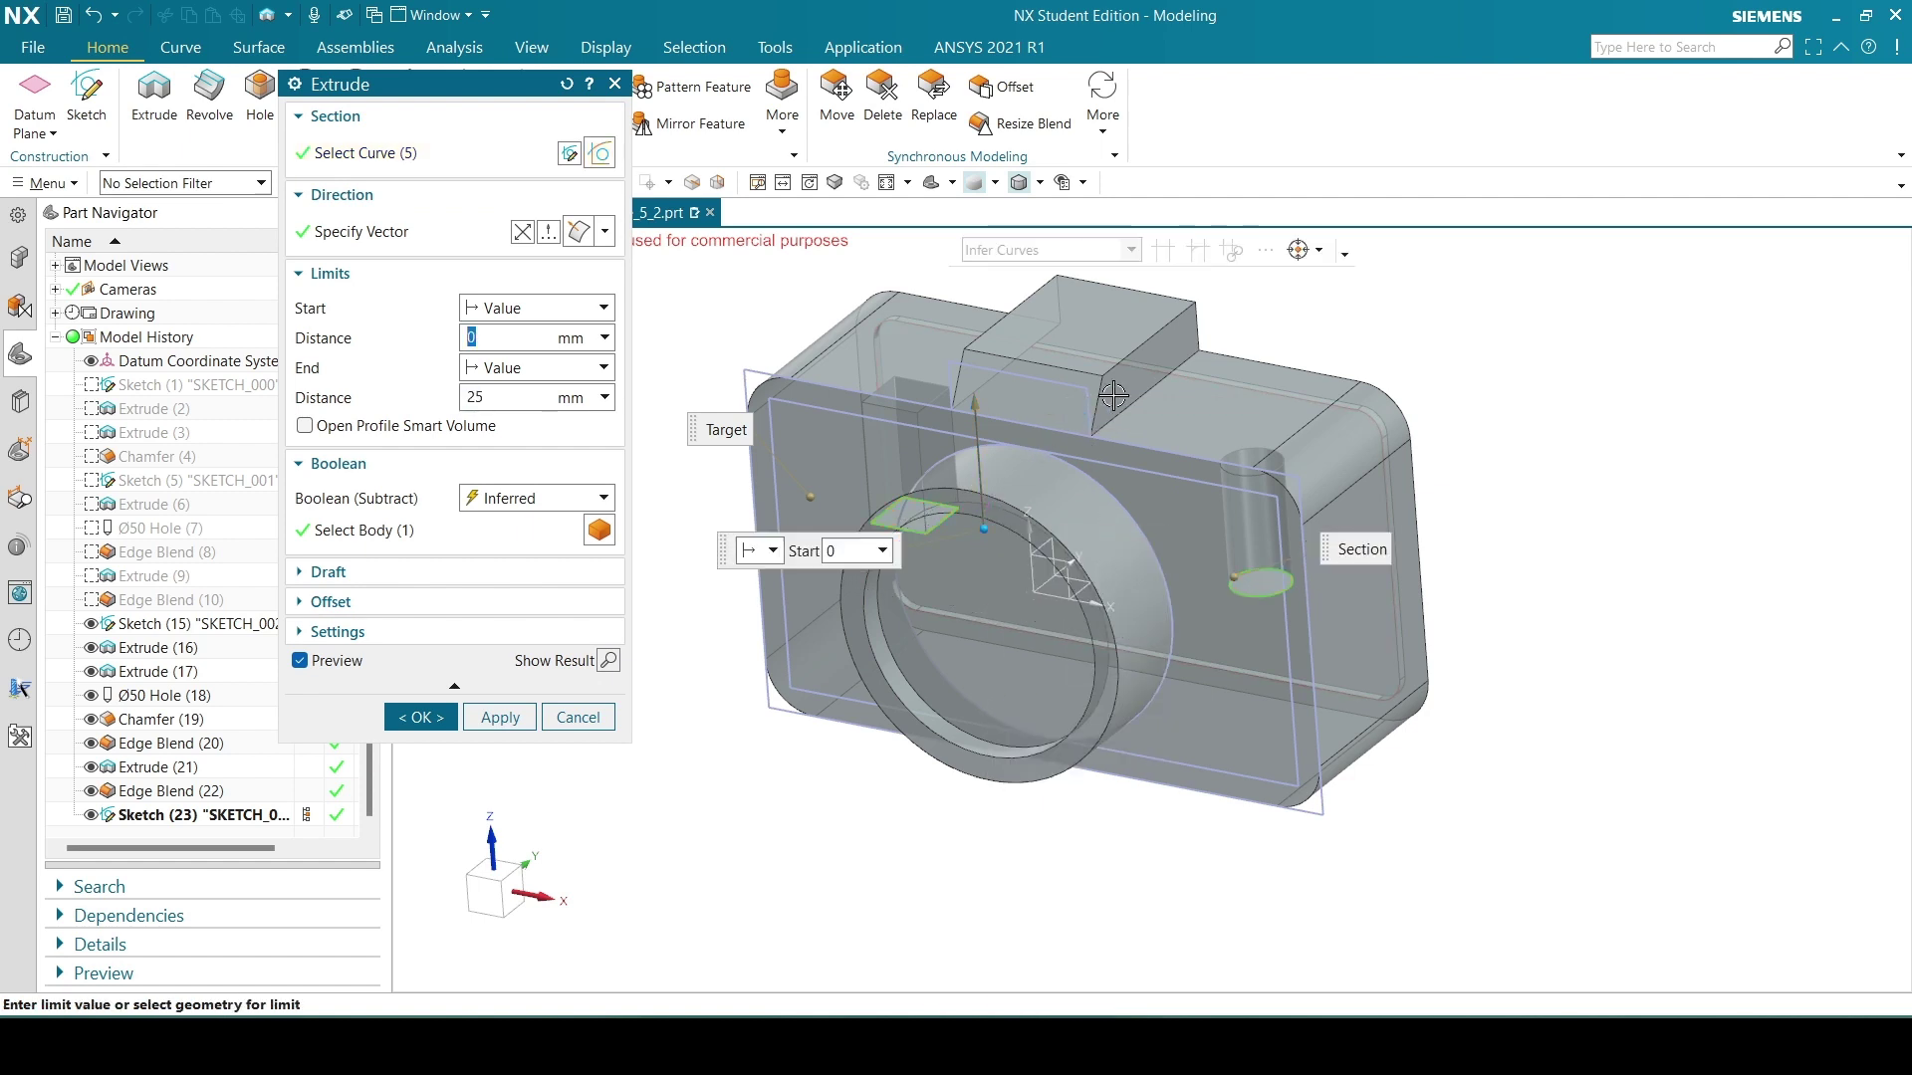
{"action": "left_click", "coordinate": [1241, 385]}
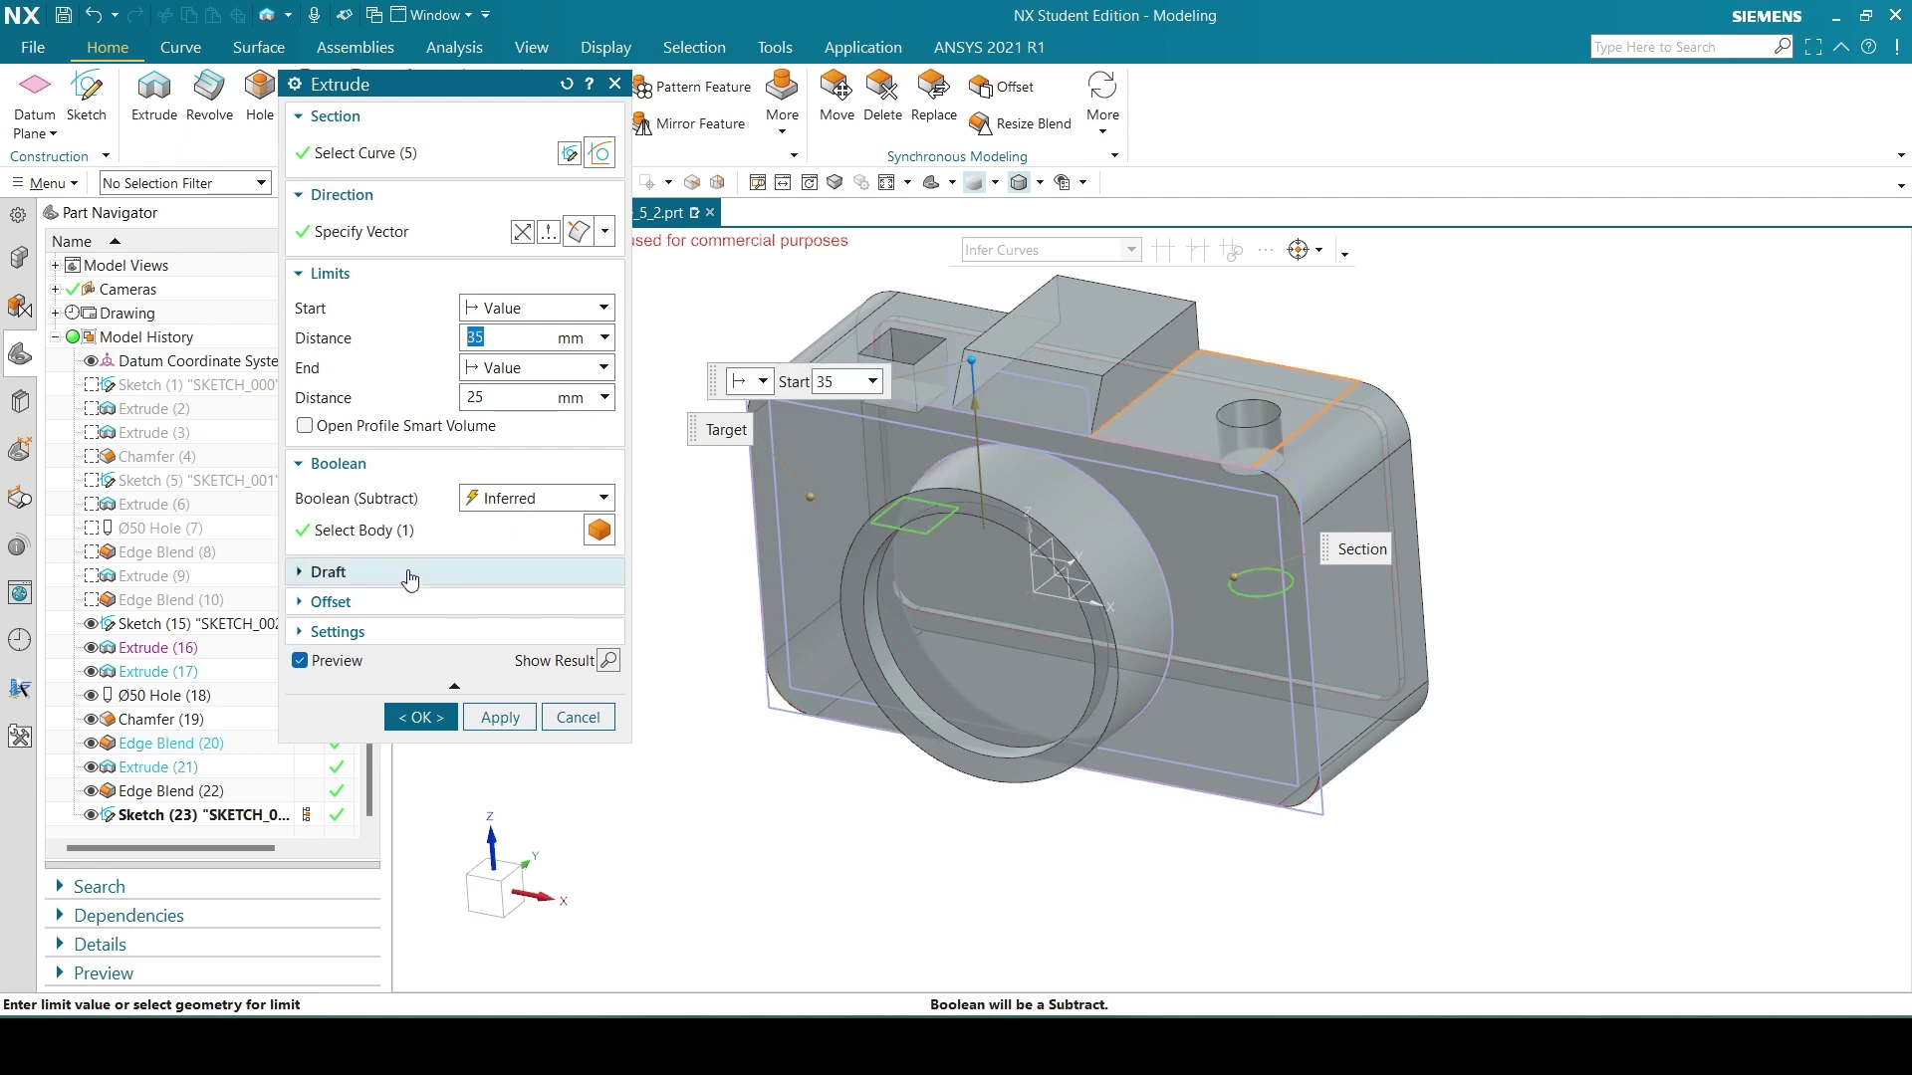
Check the button height in the drawing and set the extrusion's end to 3 mm, measured from the start limit.
{"action": "left_click", "coordinate": [977, 1045]}
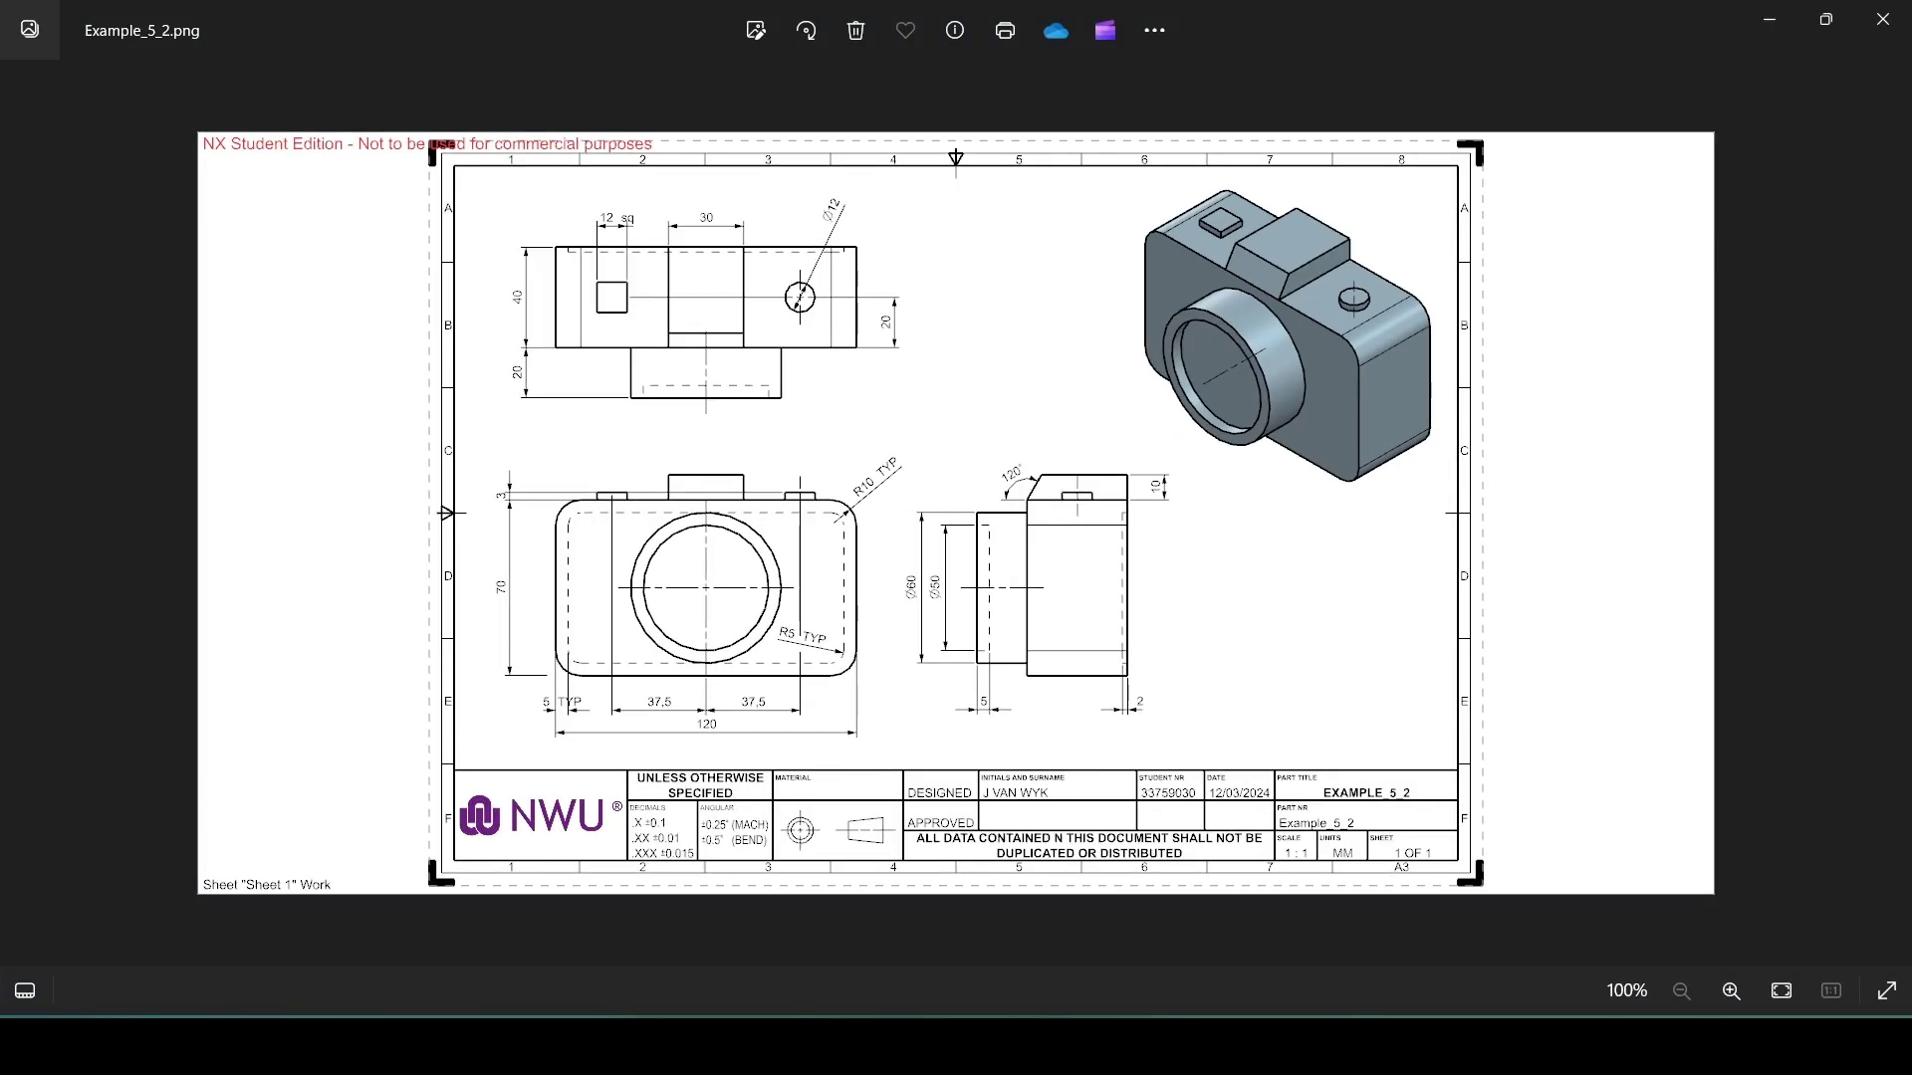
{"action": "left_click", "coordinate": [977, 1045]}
{"action": "left_click", "coordinate": [559, 370]}
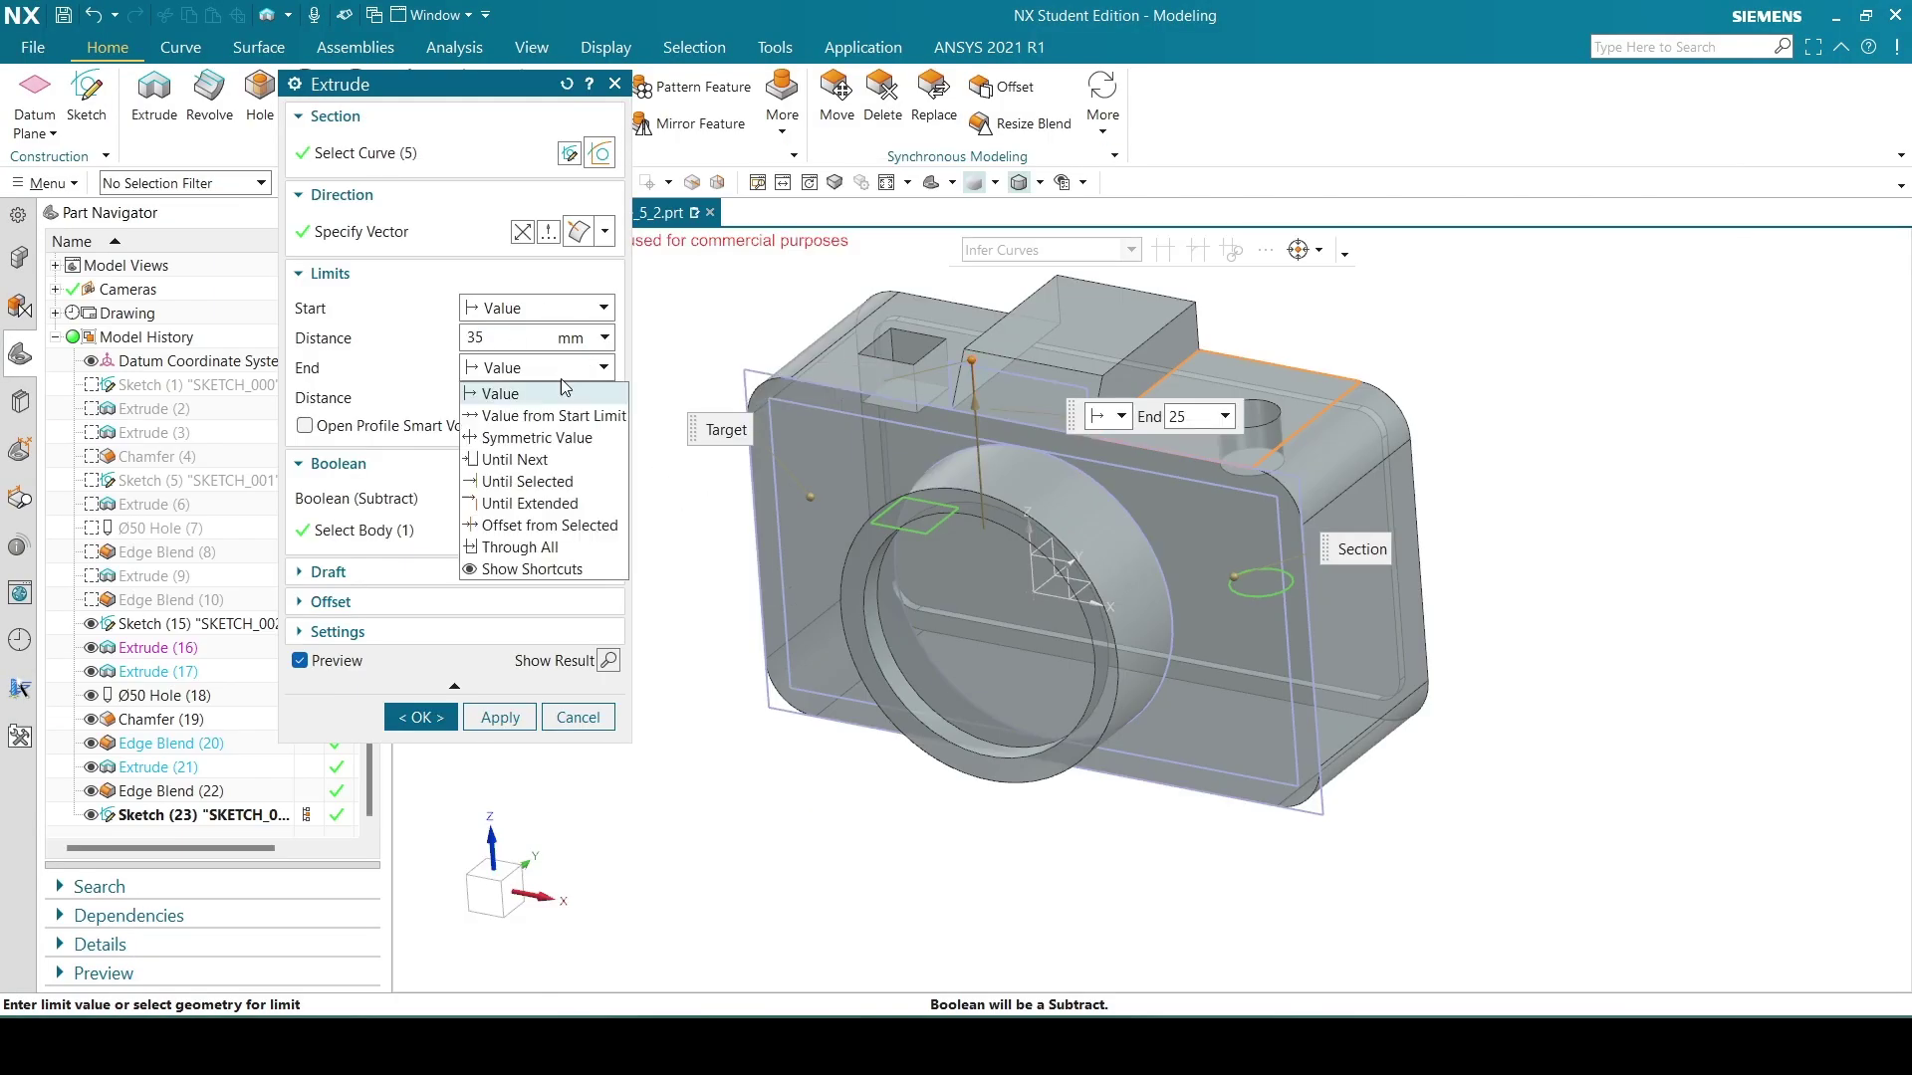
{"action": "left_click", "coordinate": [535, 417]}
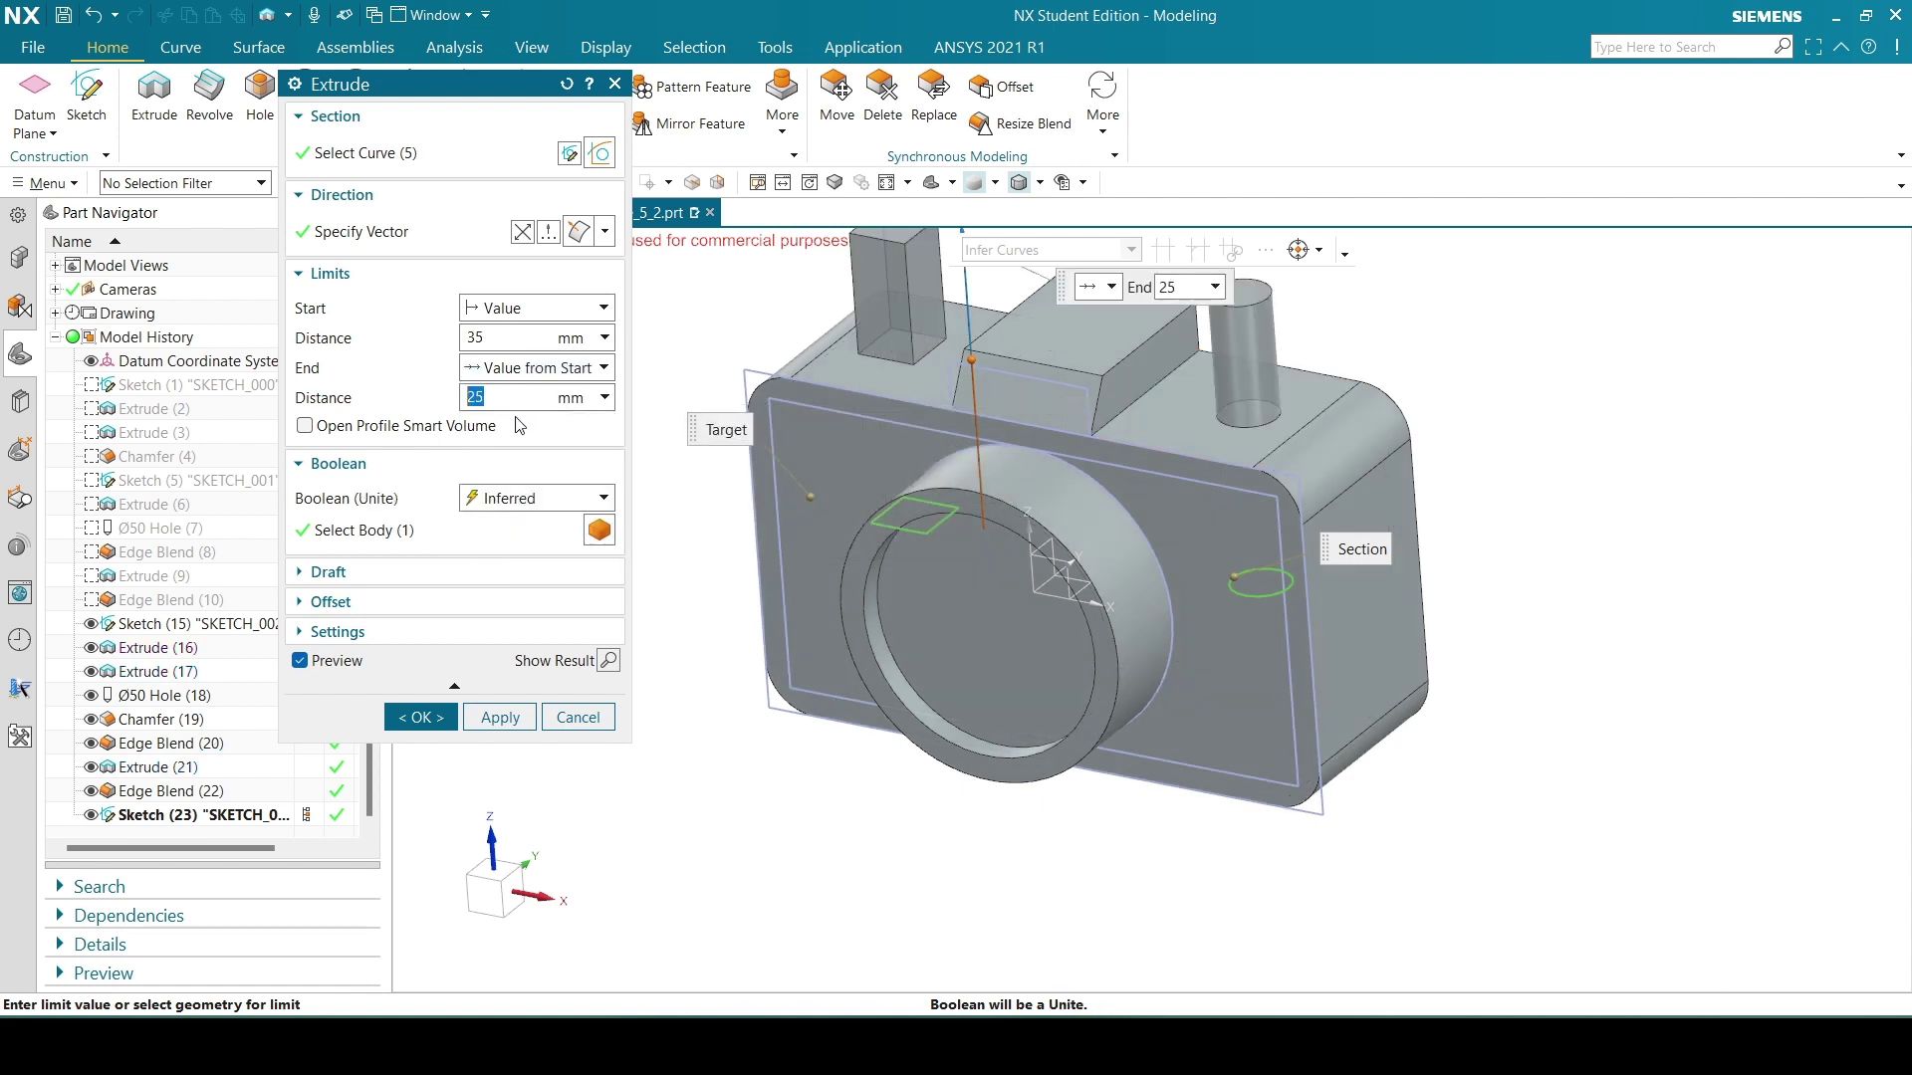
{"action": "key", "text": "Return"}
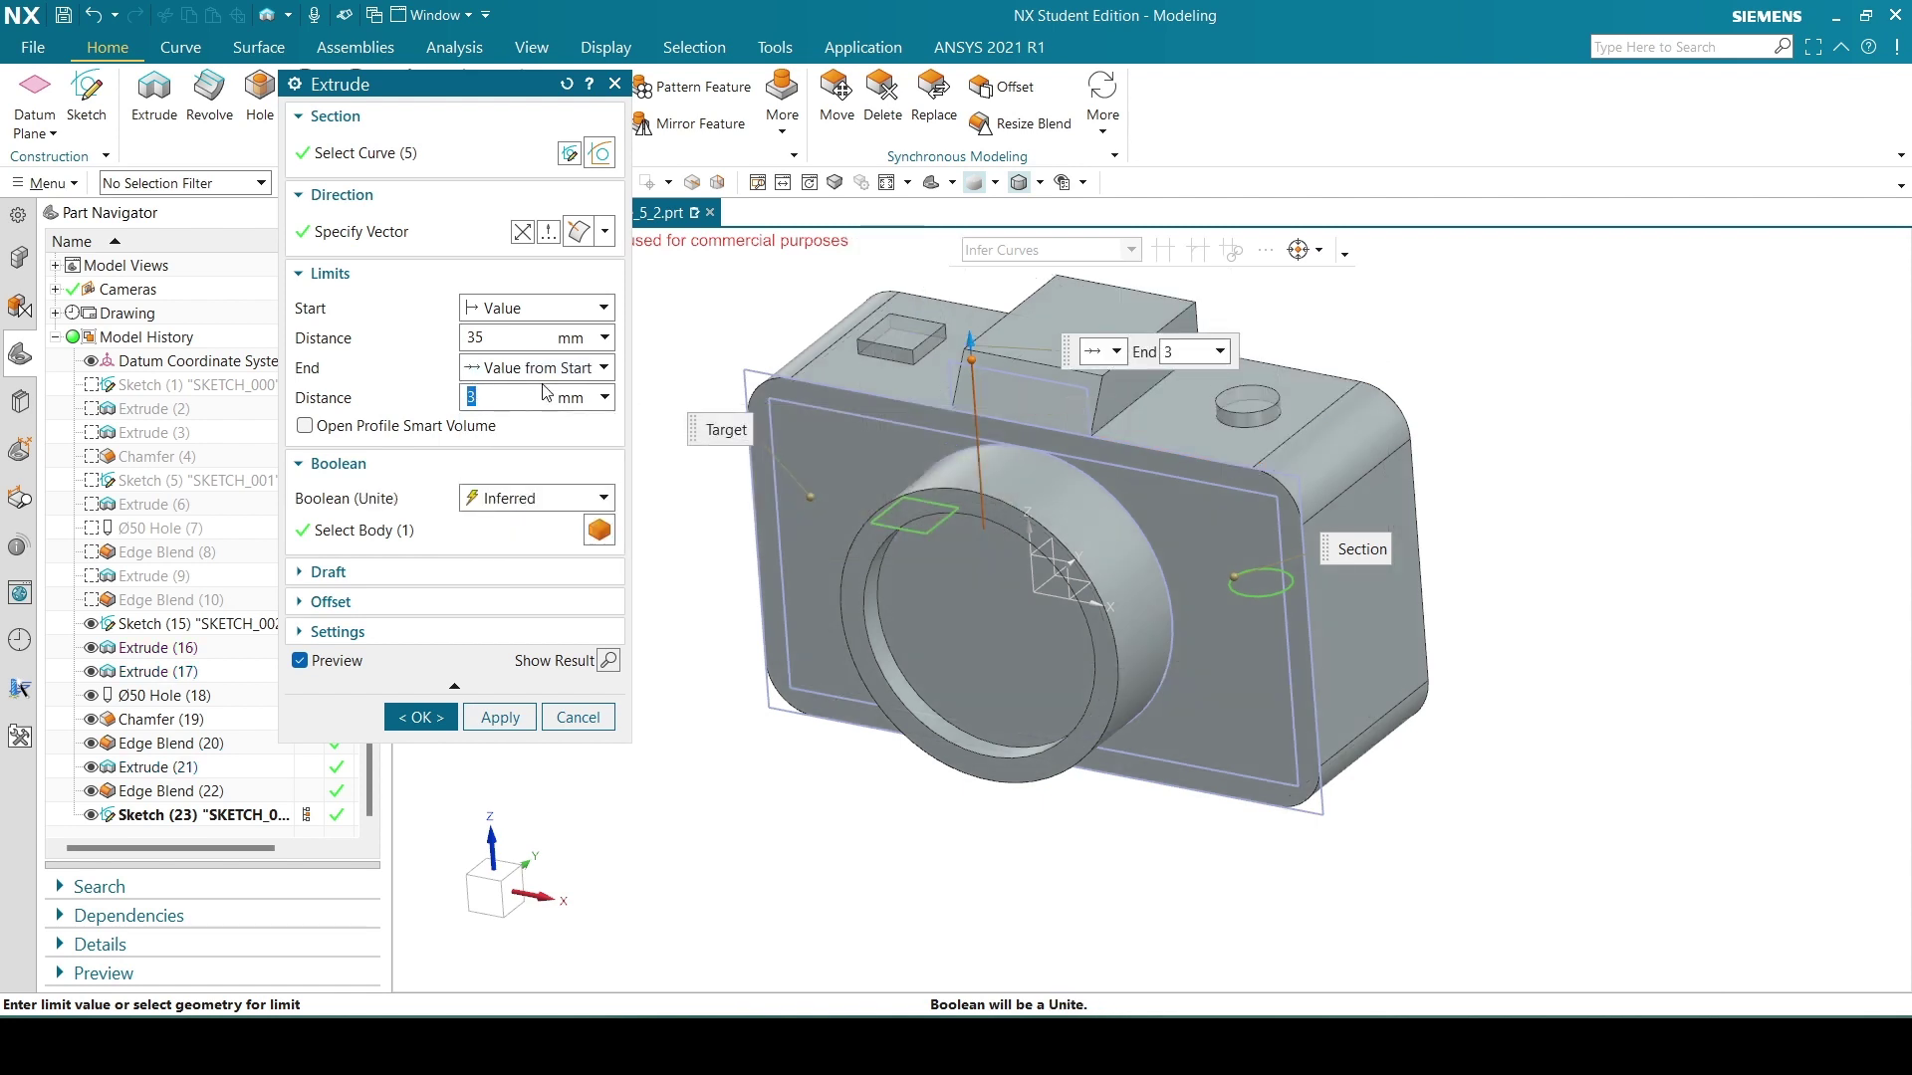
Set the extrusion's Boolean to Unite, create both buttons on the camera body and leave the Extrude command.
{"action": "left_click", "coordinate": [550, 503]}
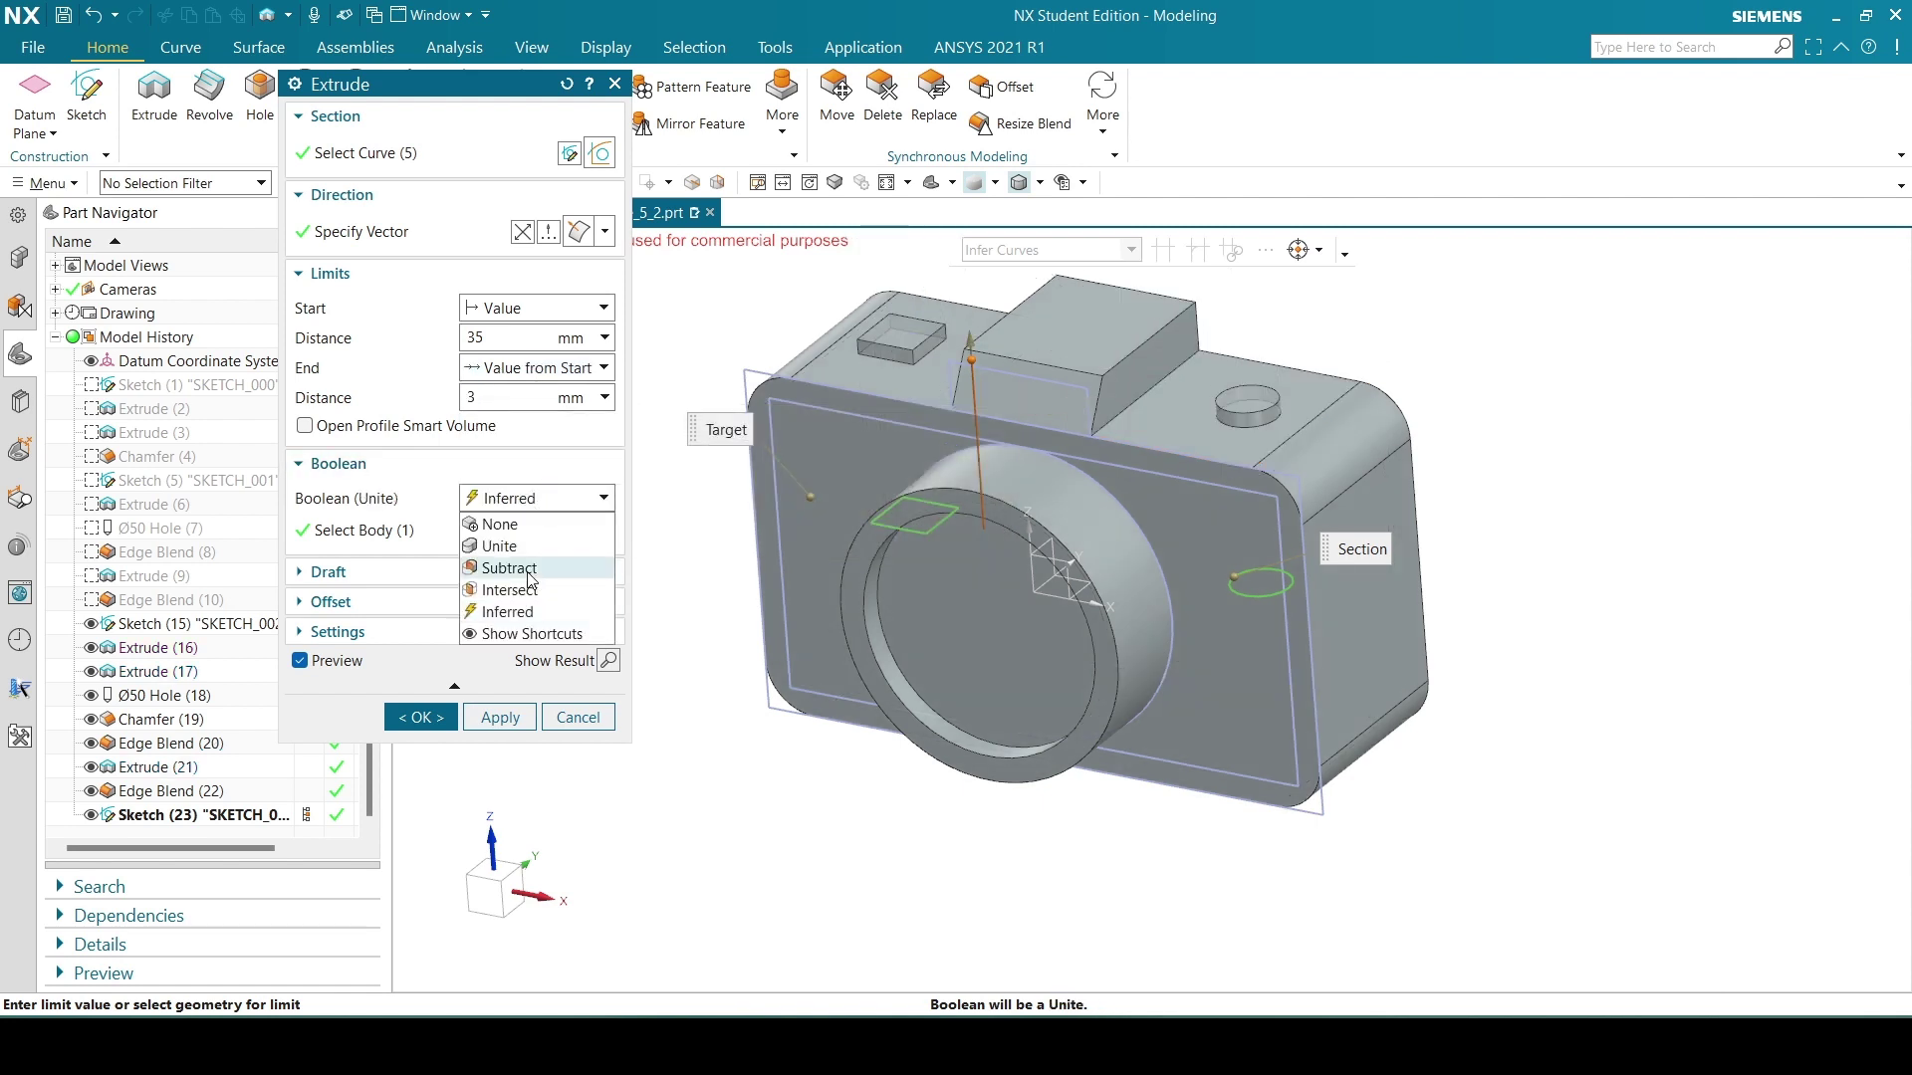
{"action": "left_click", "coordinate": [500, 546]}
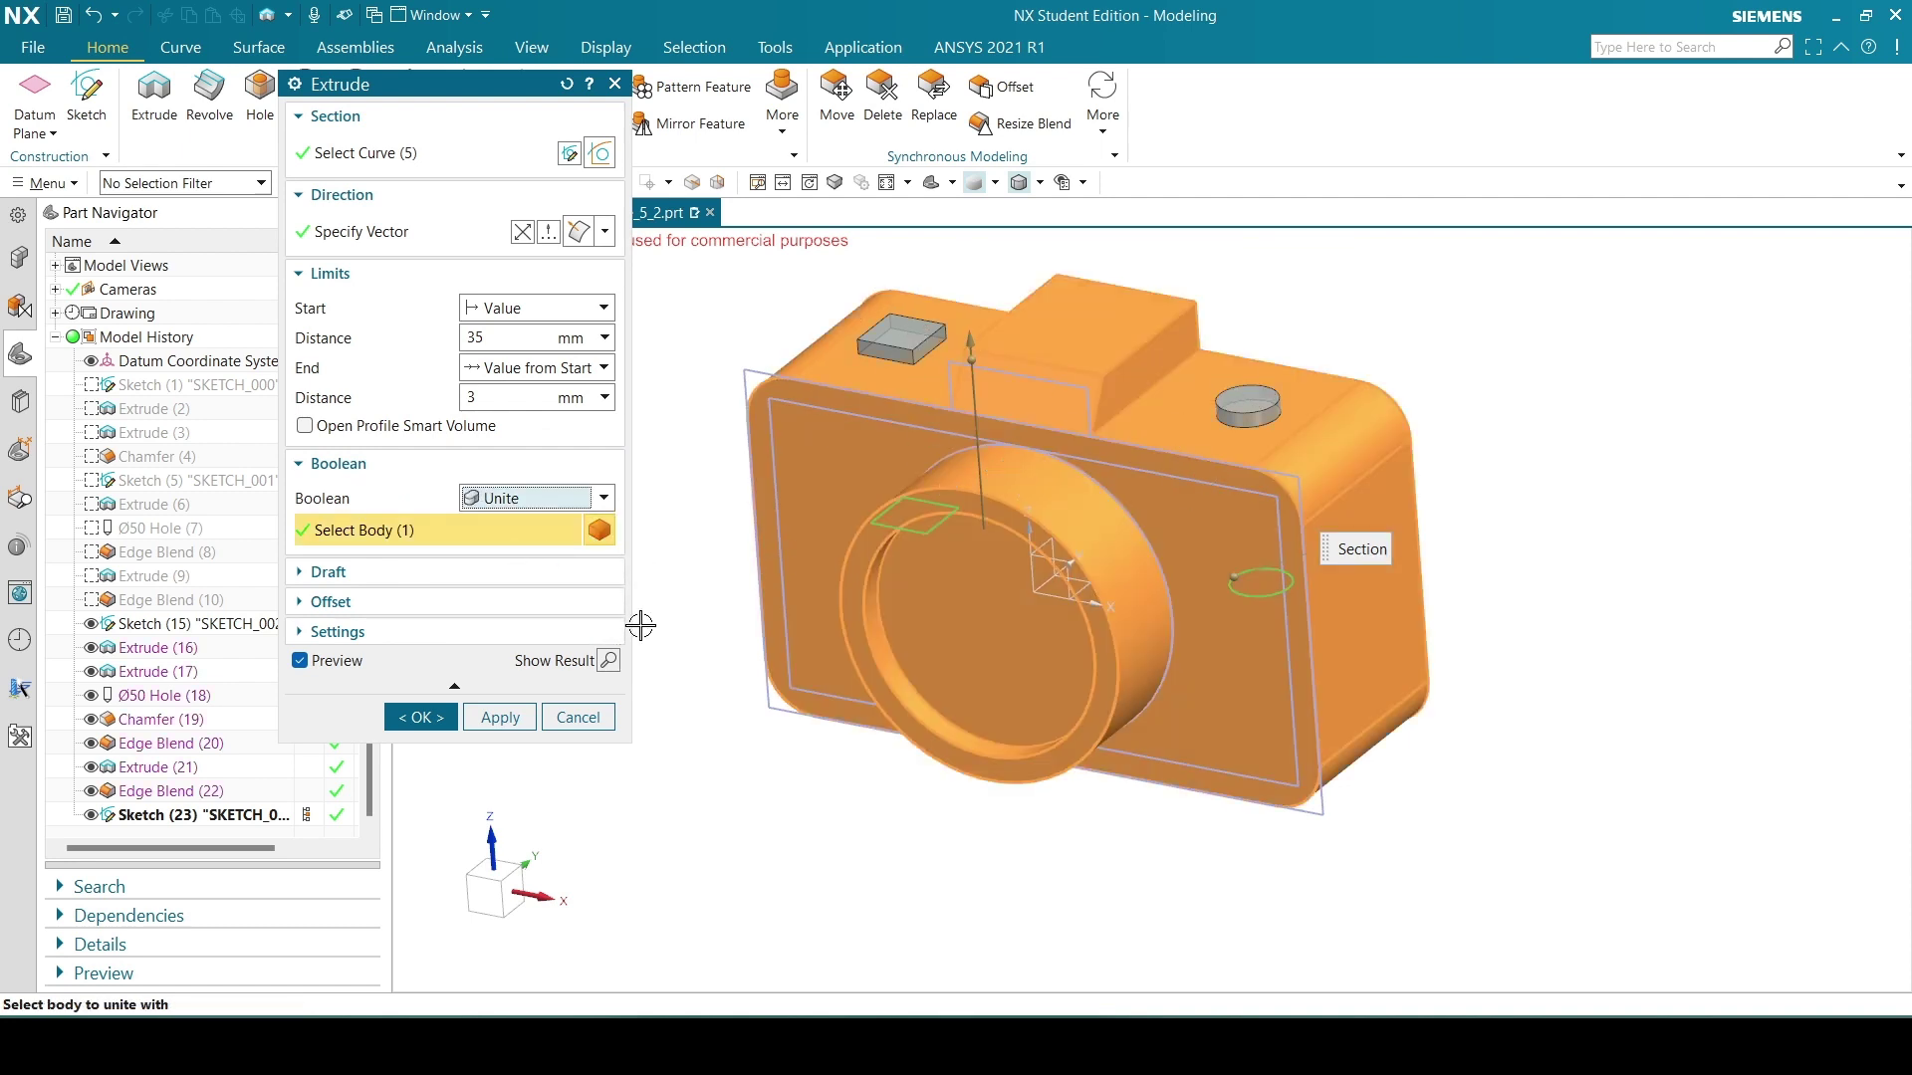
{"action": "left_click", "coordinate": [501, 719]}
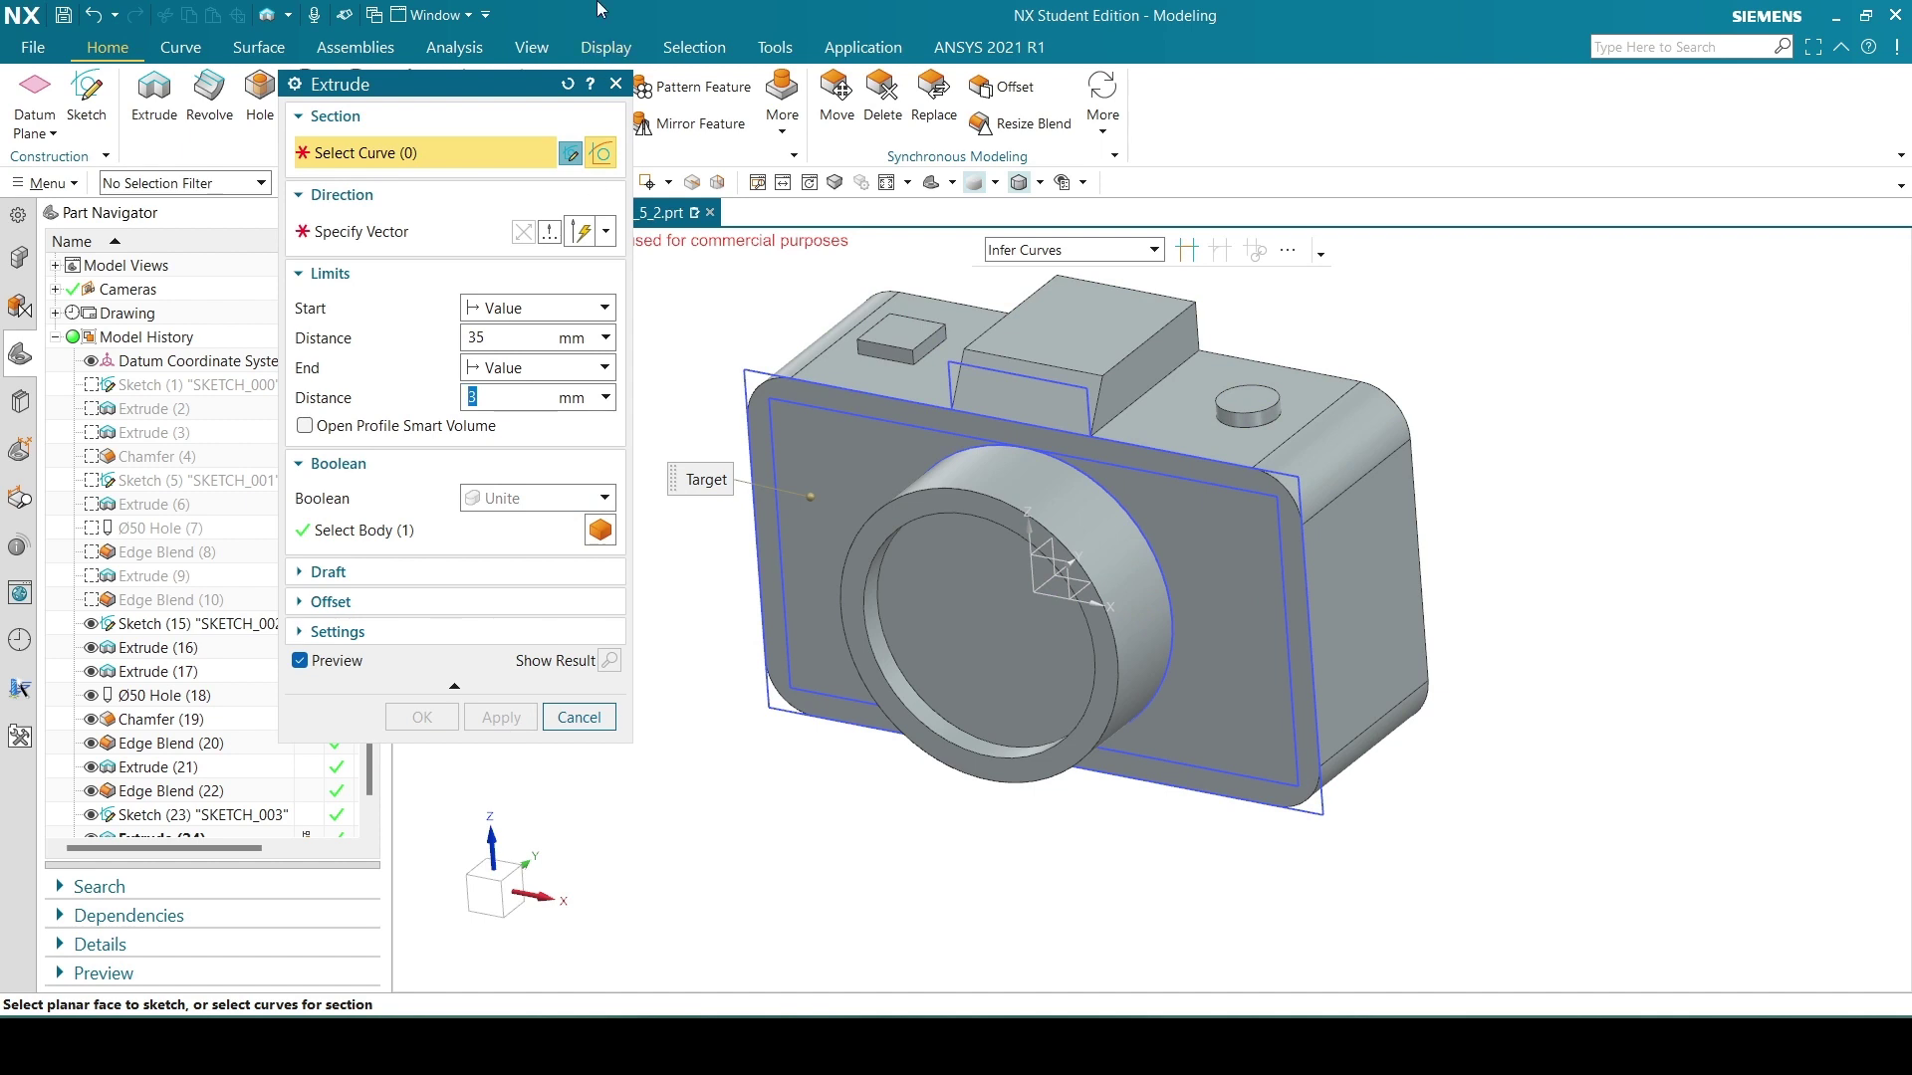
{"action": "left_click", "coordinate": [615, 84]}
Compare the camera model and its feature history with the reference drawing.
{"action": "scroll", "coordinate": [1046, 543], "scroll_direction": "down", "scroll_amount": 1}
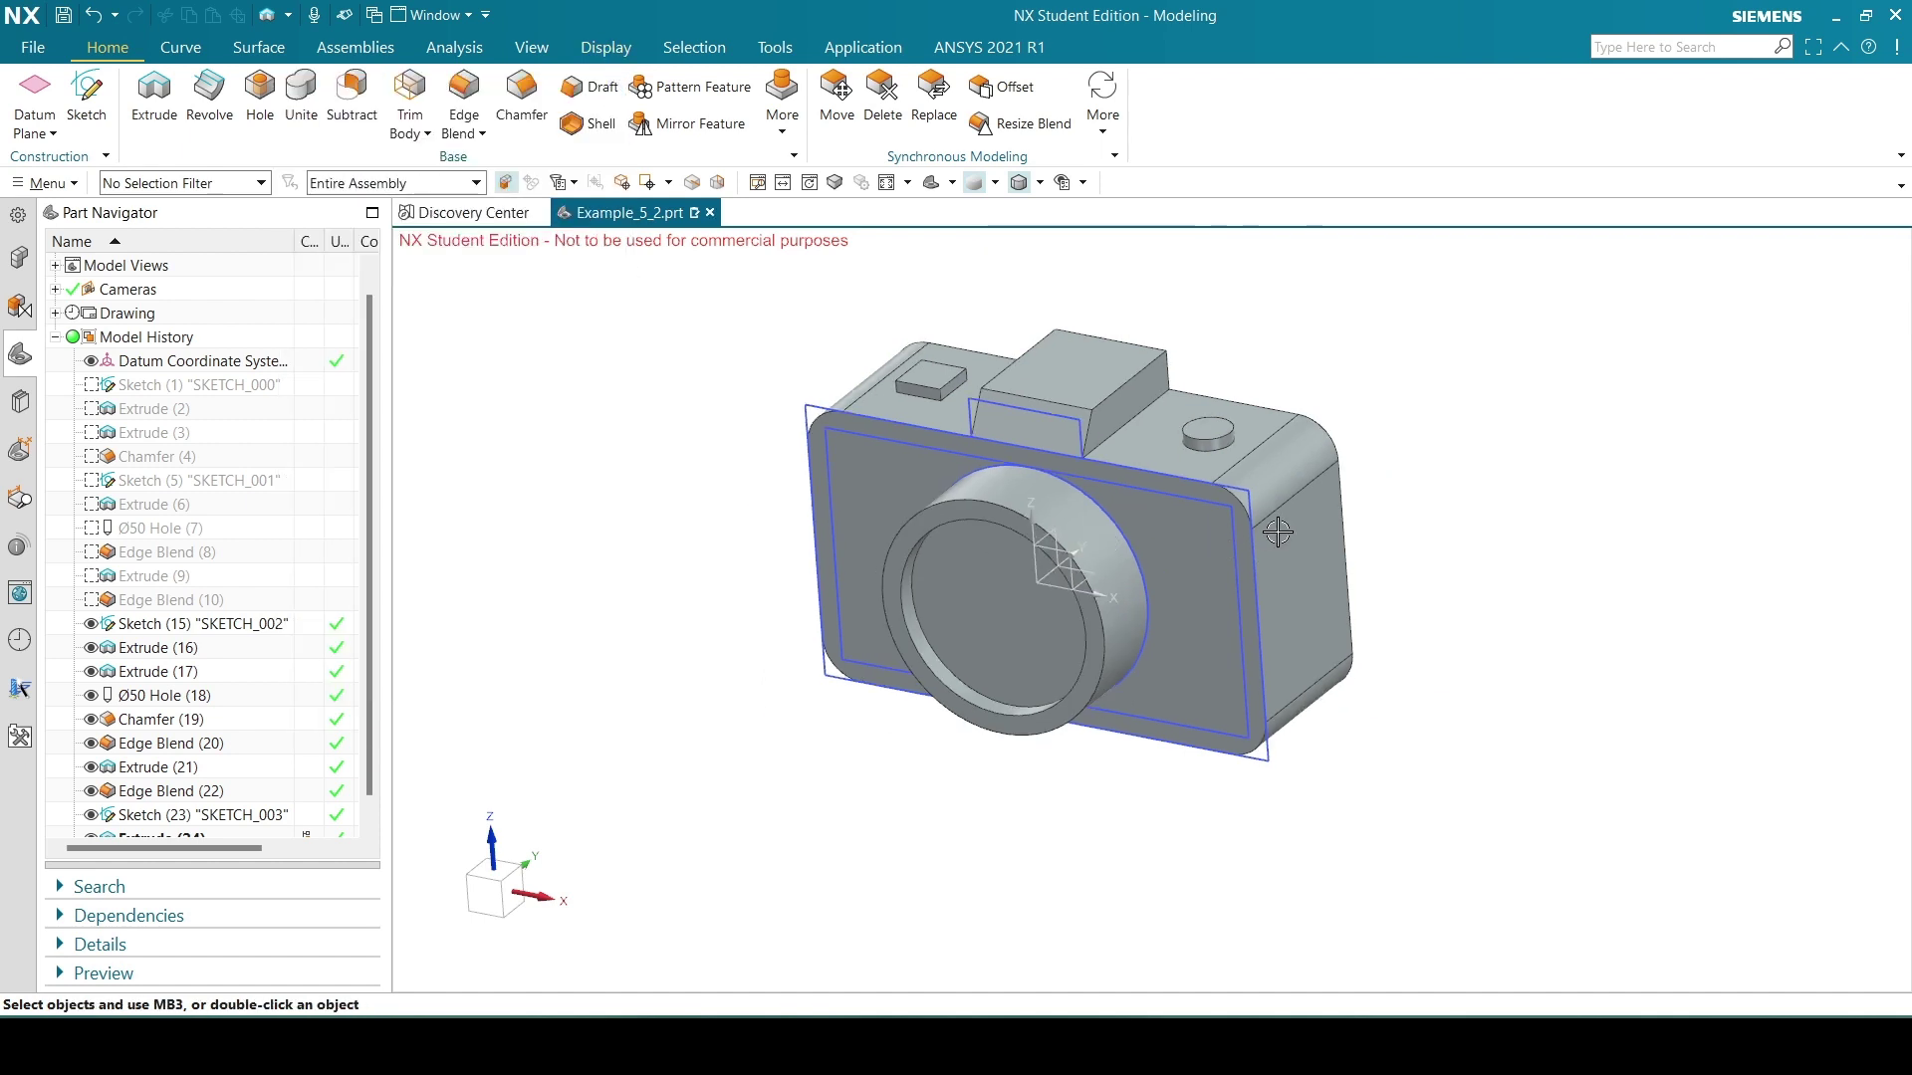
{"action": "middle_click_drag", "start_coordinate": [1400, 469], "coordinate": [1502, 435]}
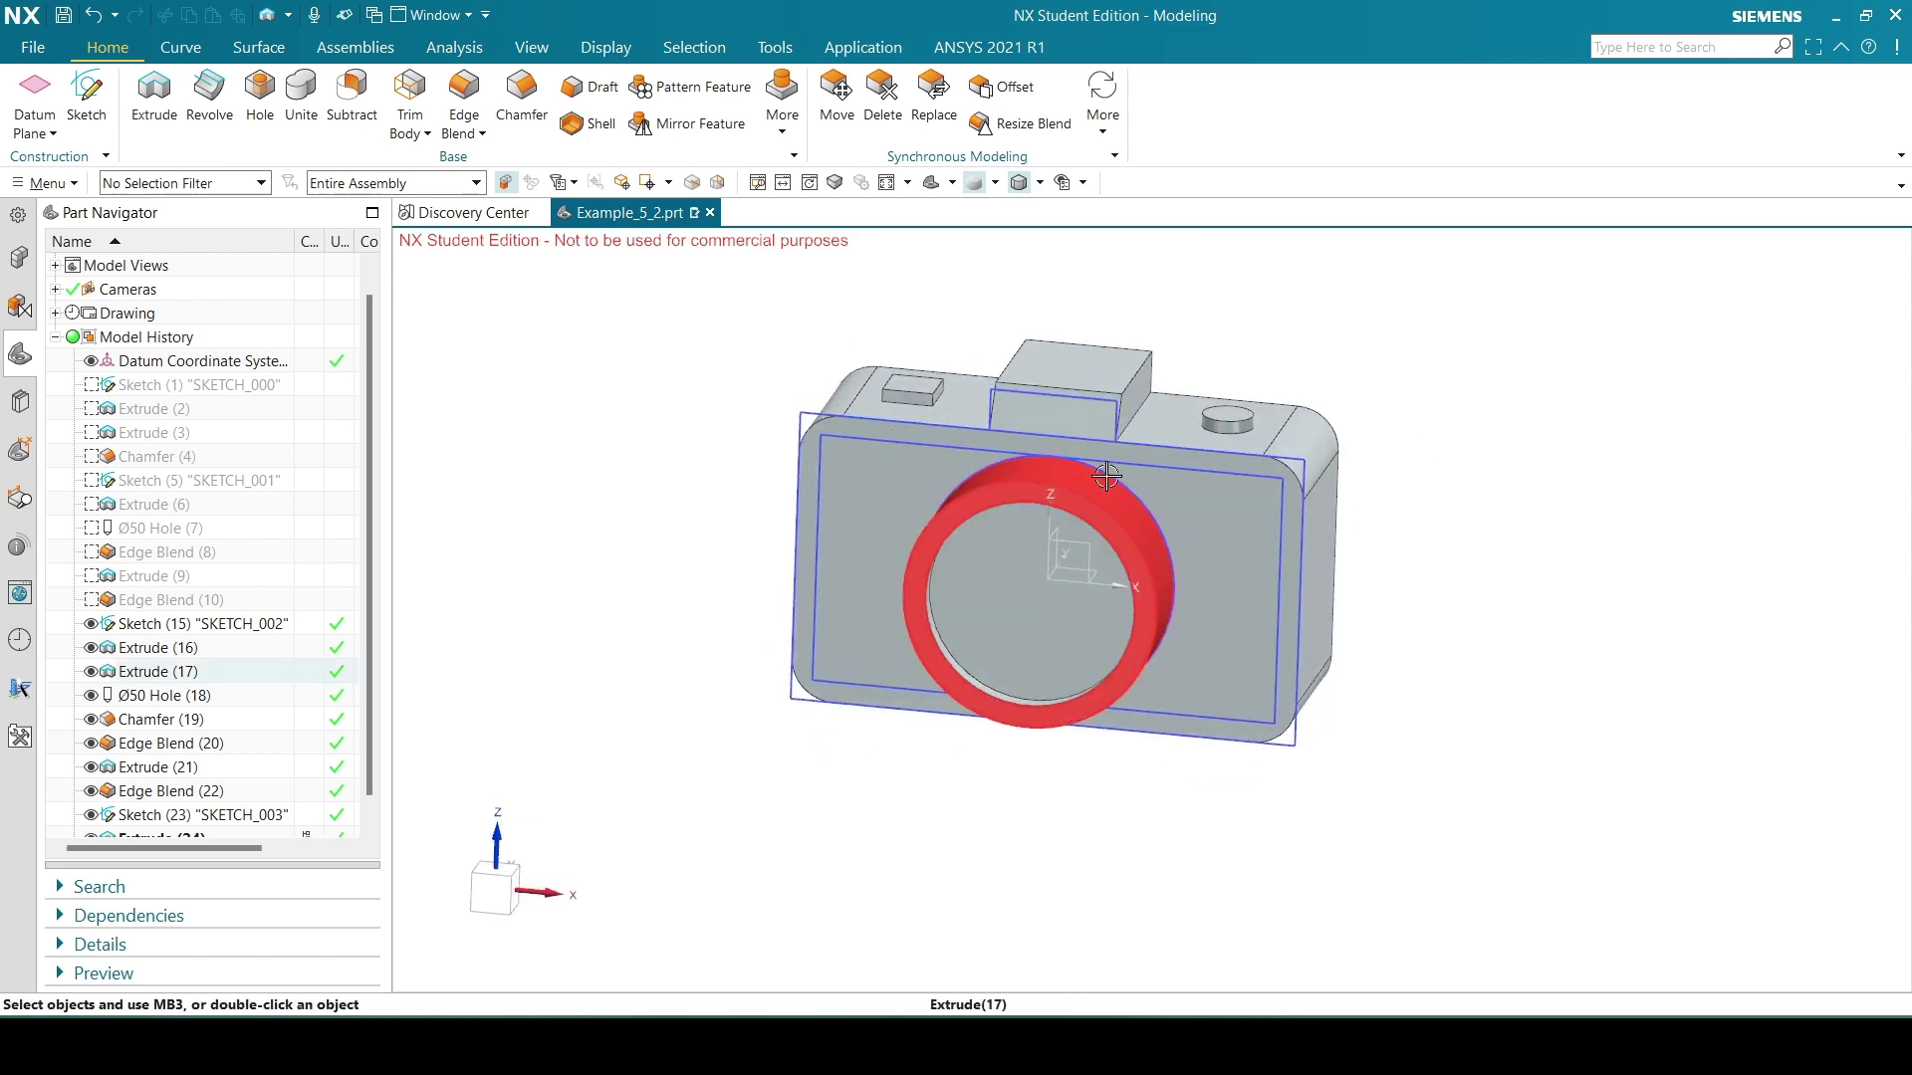
{"action": "key", "text": "alt+Tab"}
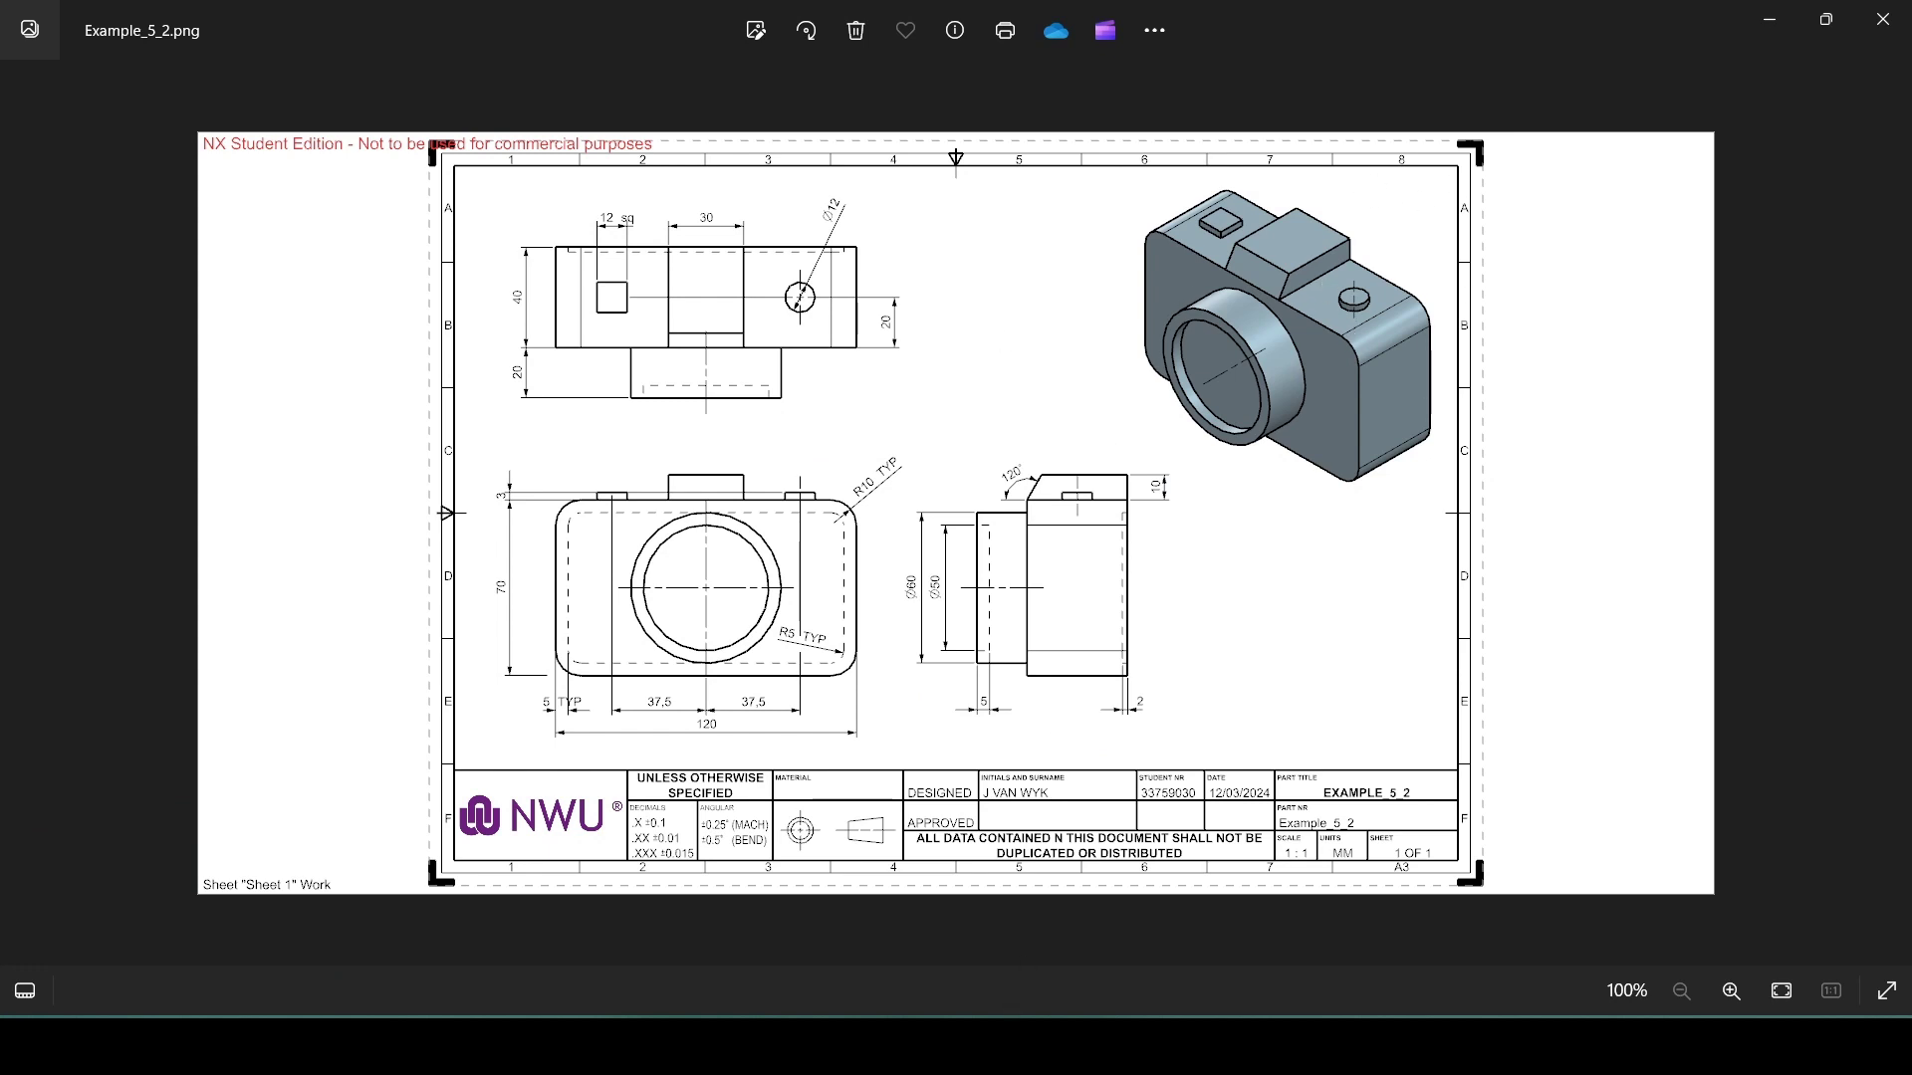
{"action": "key", "text": "alt+Tab"}
{"action": "scroll", "coordinate": [169, 790], "scroll_direction": "down", "scroll_amount": 1}
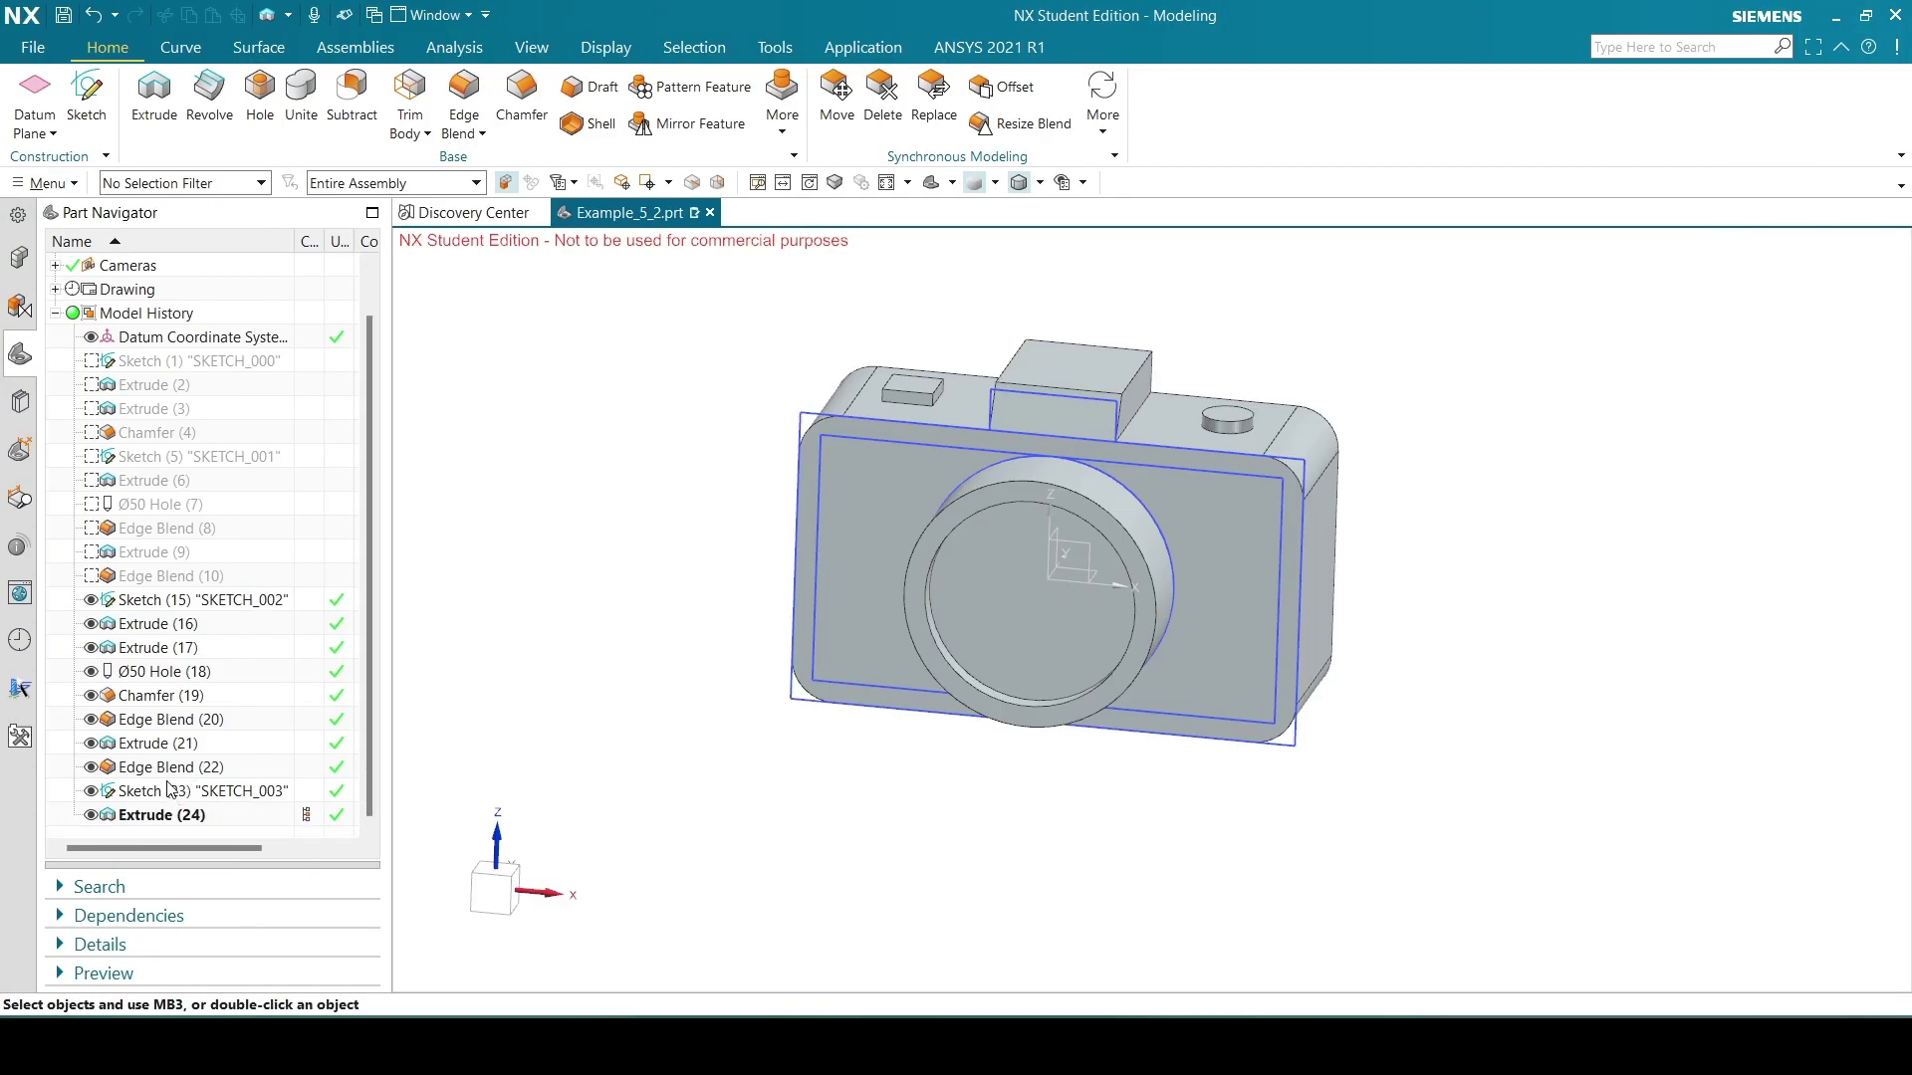
Hide the sketches SKETCH_002 and SKETCH_003 and the datum coordinate system so that only the camera body shows.
{"action": "left_click", "coordinate": [121, 610]}
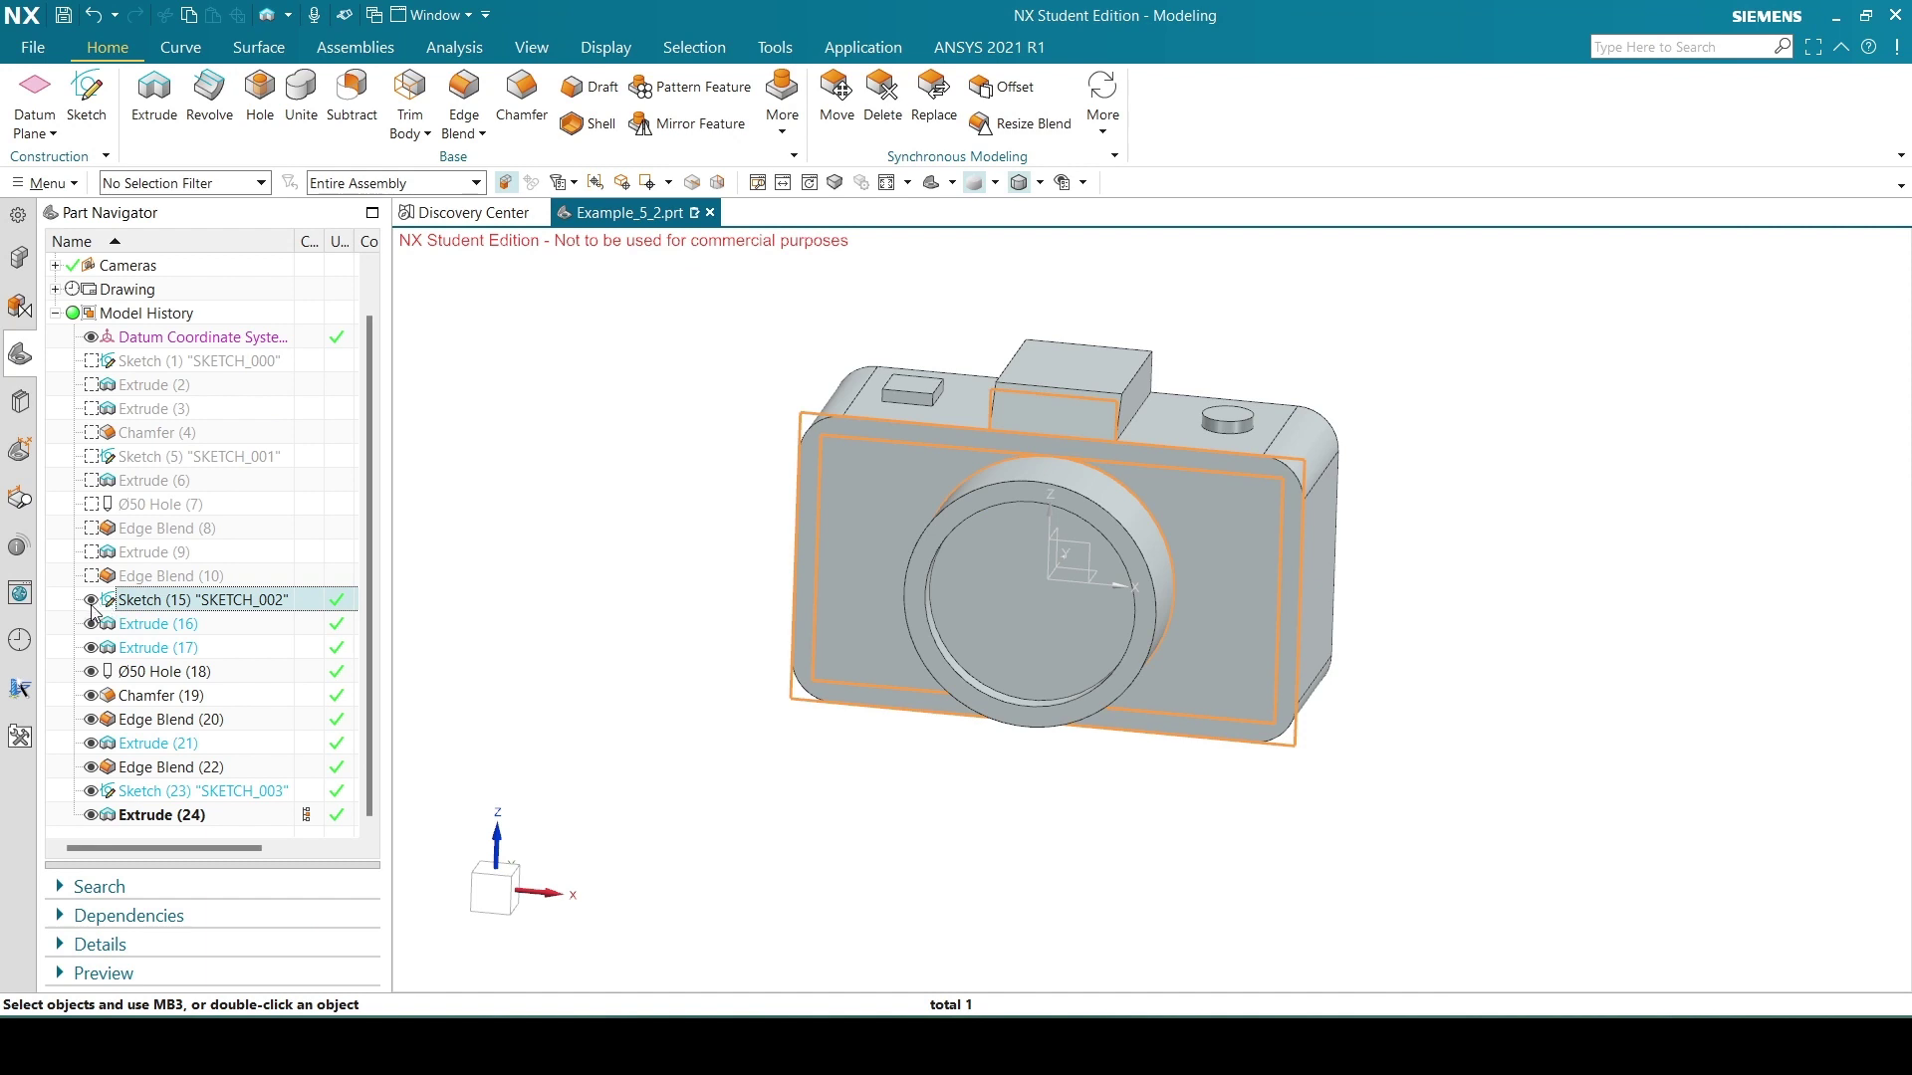
{"action": "left_click", "coordinate": [90, 603]}
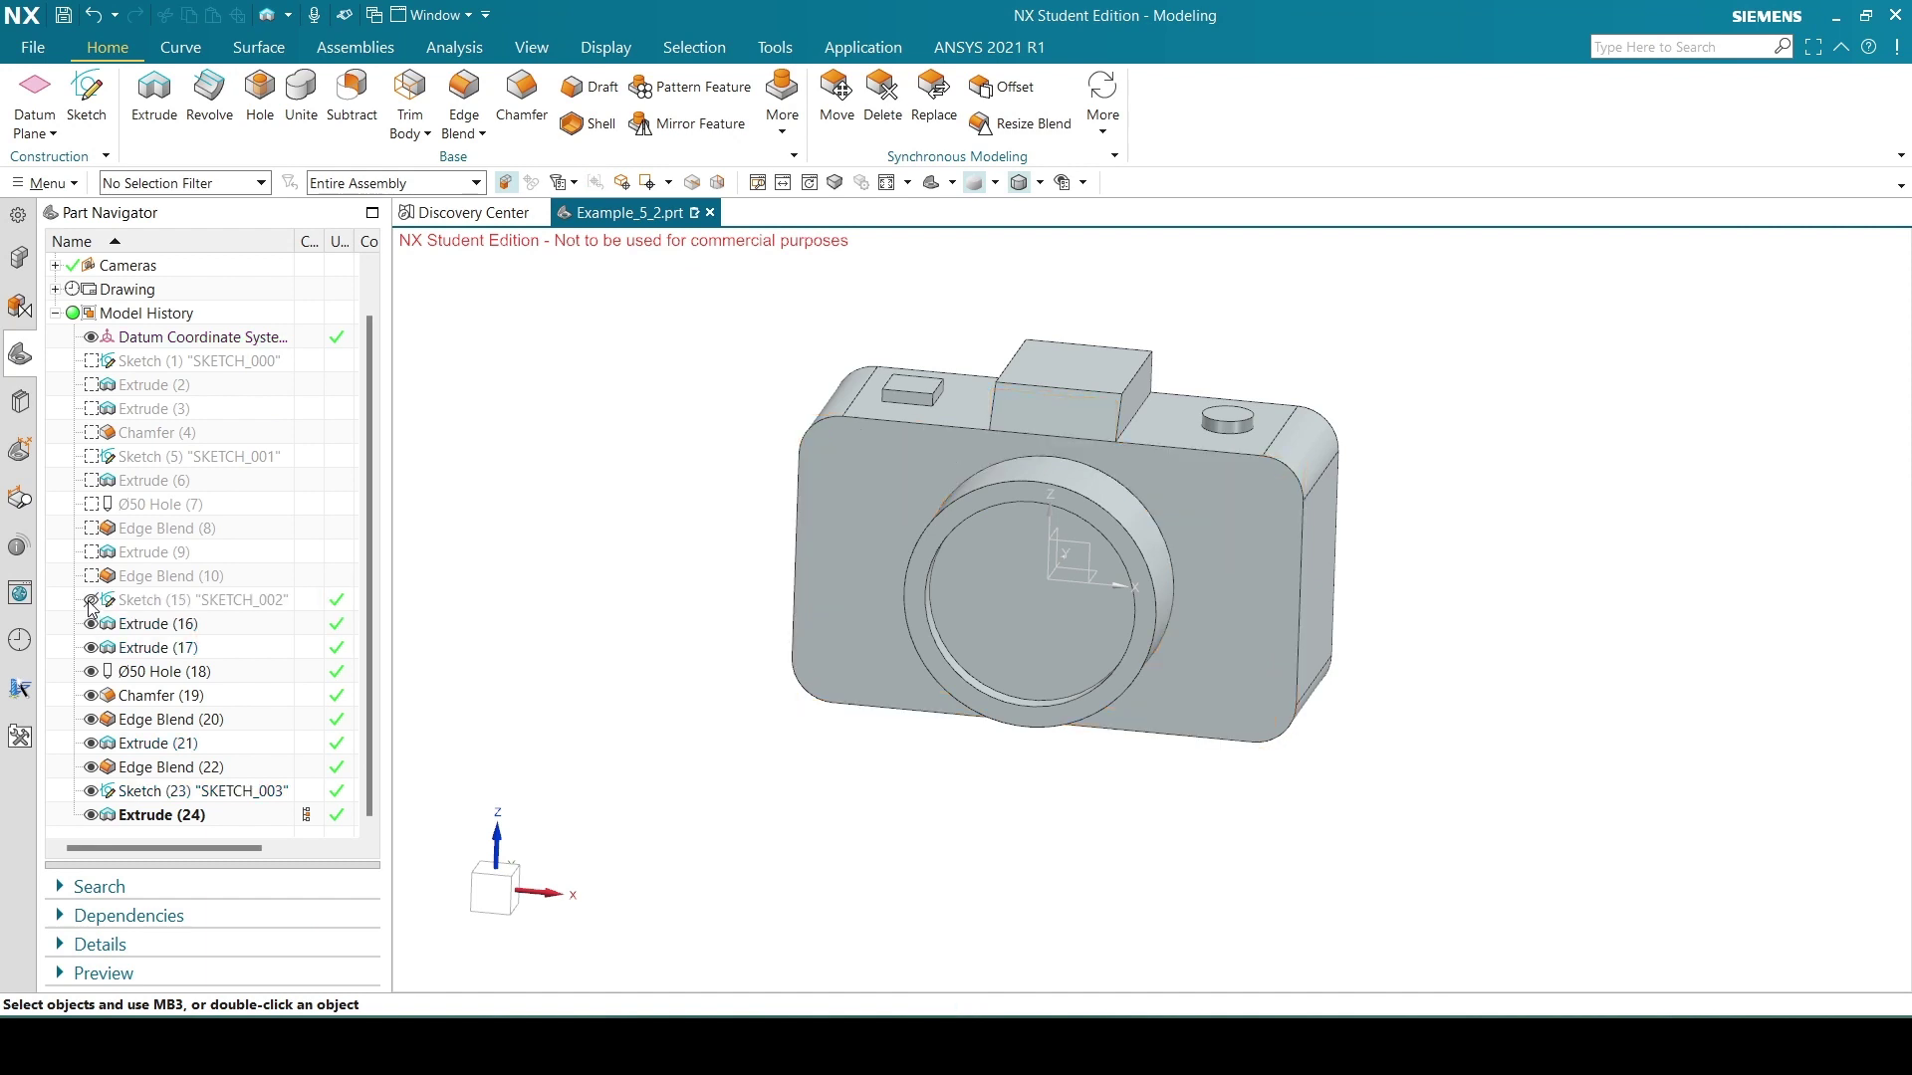
{"action": "left_click", "coordinate": [91, 792]}
{"action": "scroll", "coordinate": [701, 622], "scroll_direction": "up", "scroll_amount": 3}
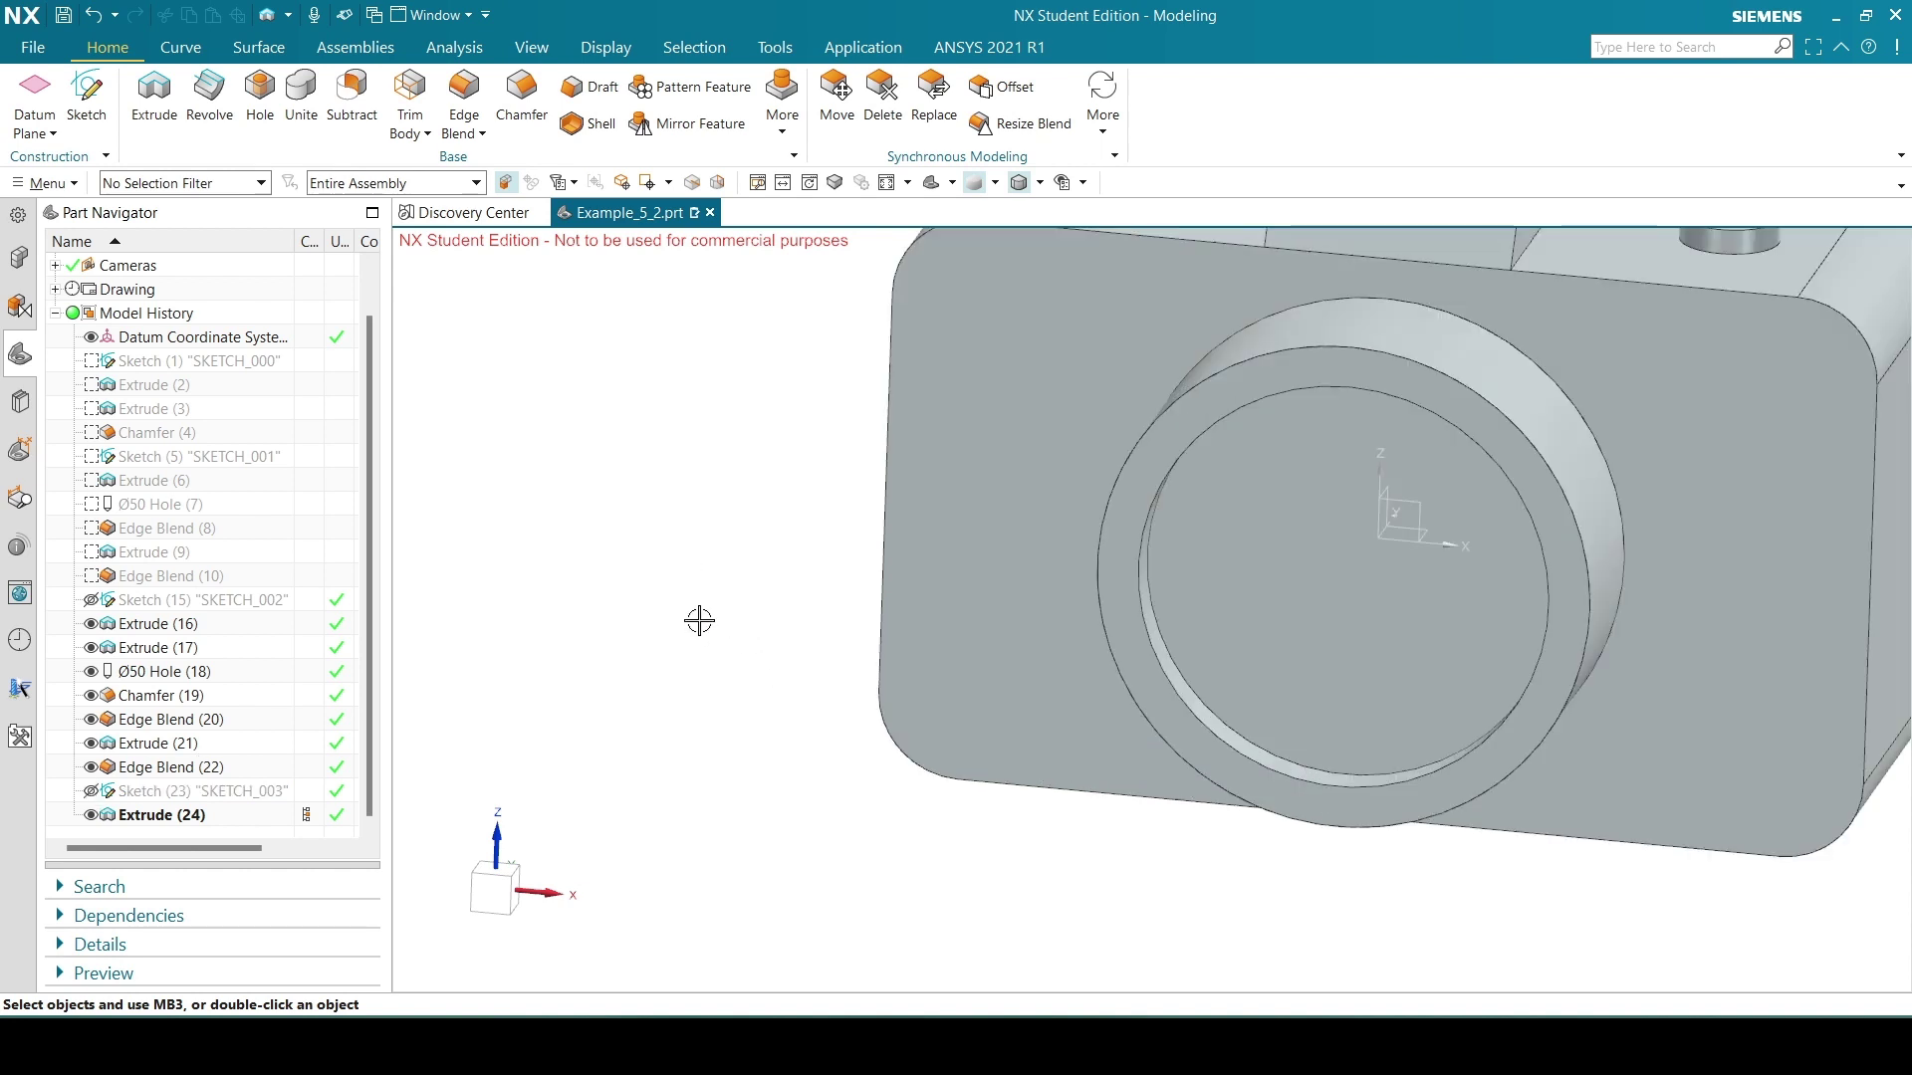
{"action": "scroll", "coordinate": [701, 623], "scroll_direction": "down", "scroll_amount": 1}
{"action": "scroll", "coordinate": [192, 408], "scroll_direction": "up", "scroll_amount": 1}
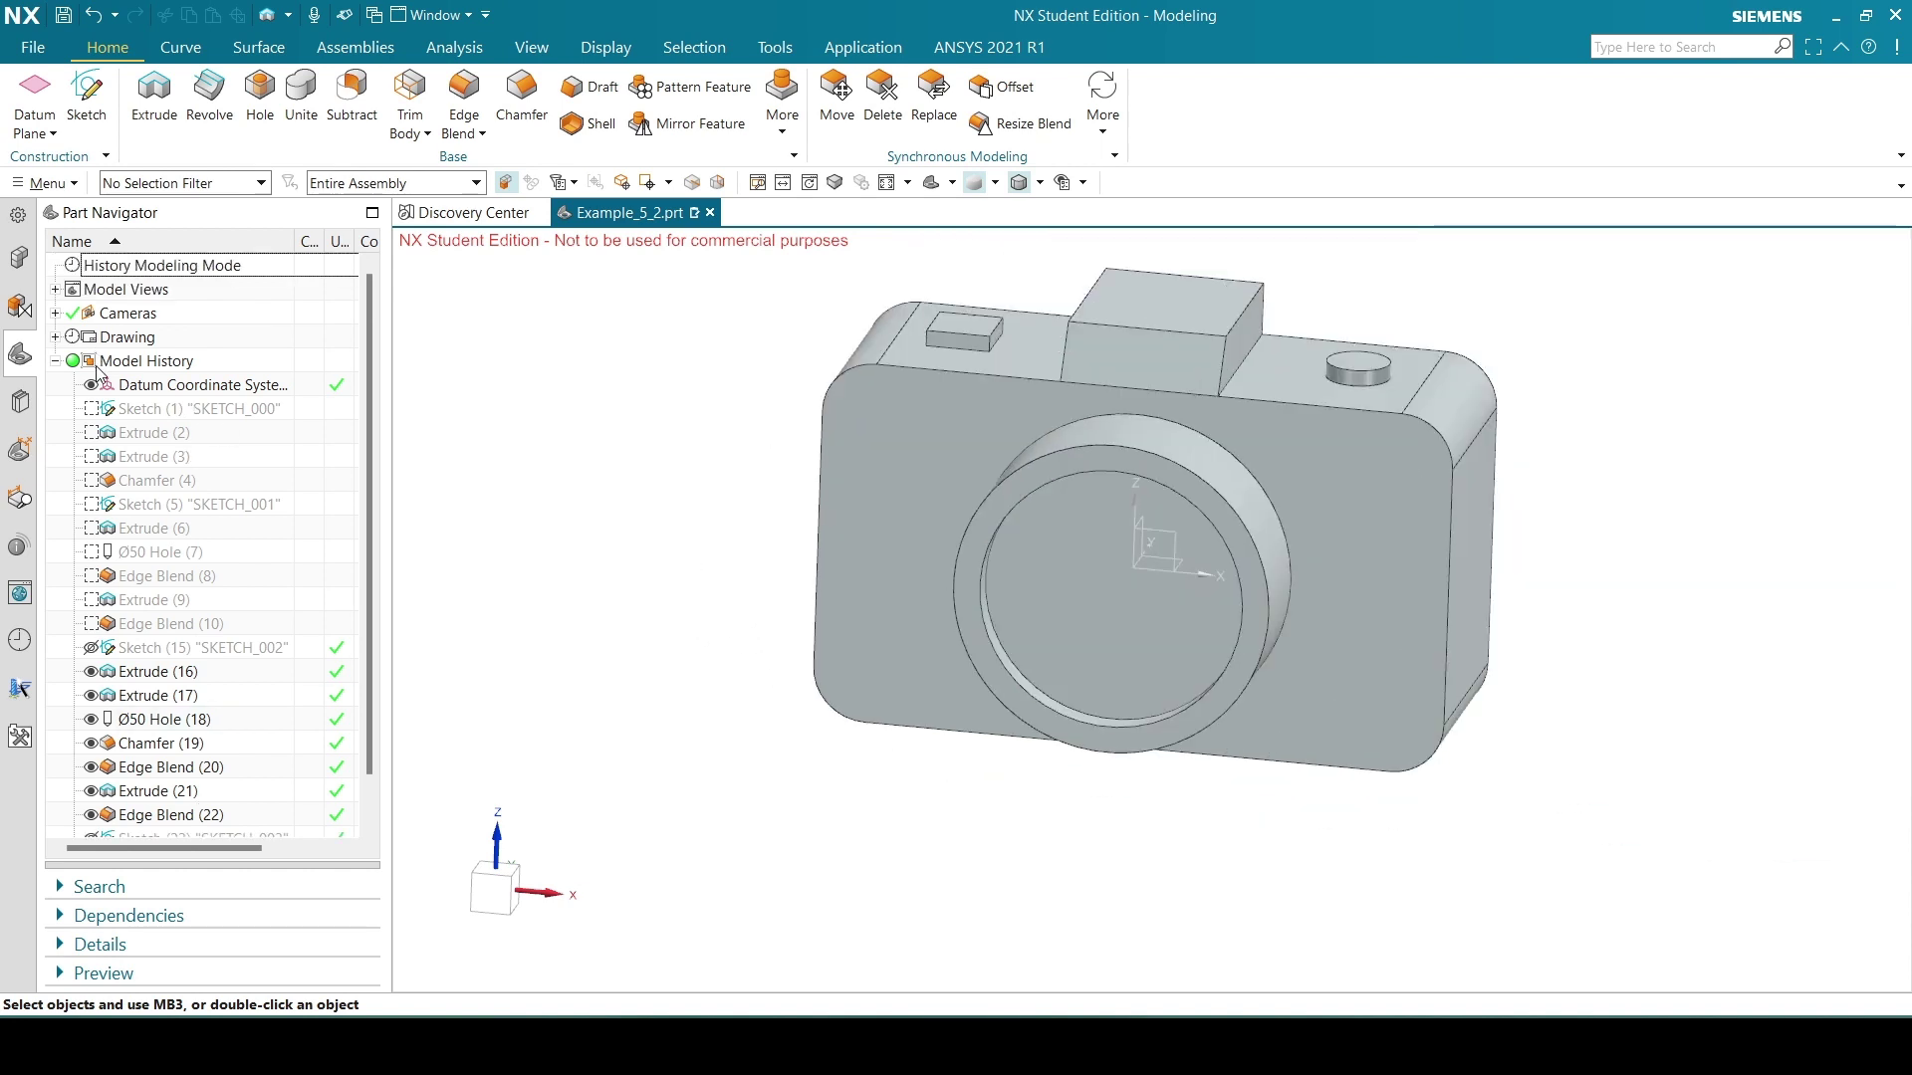
{"action": "left_click", "coordinate": [90, 386]}
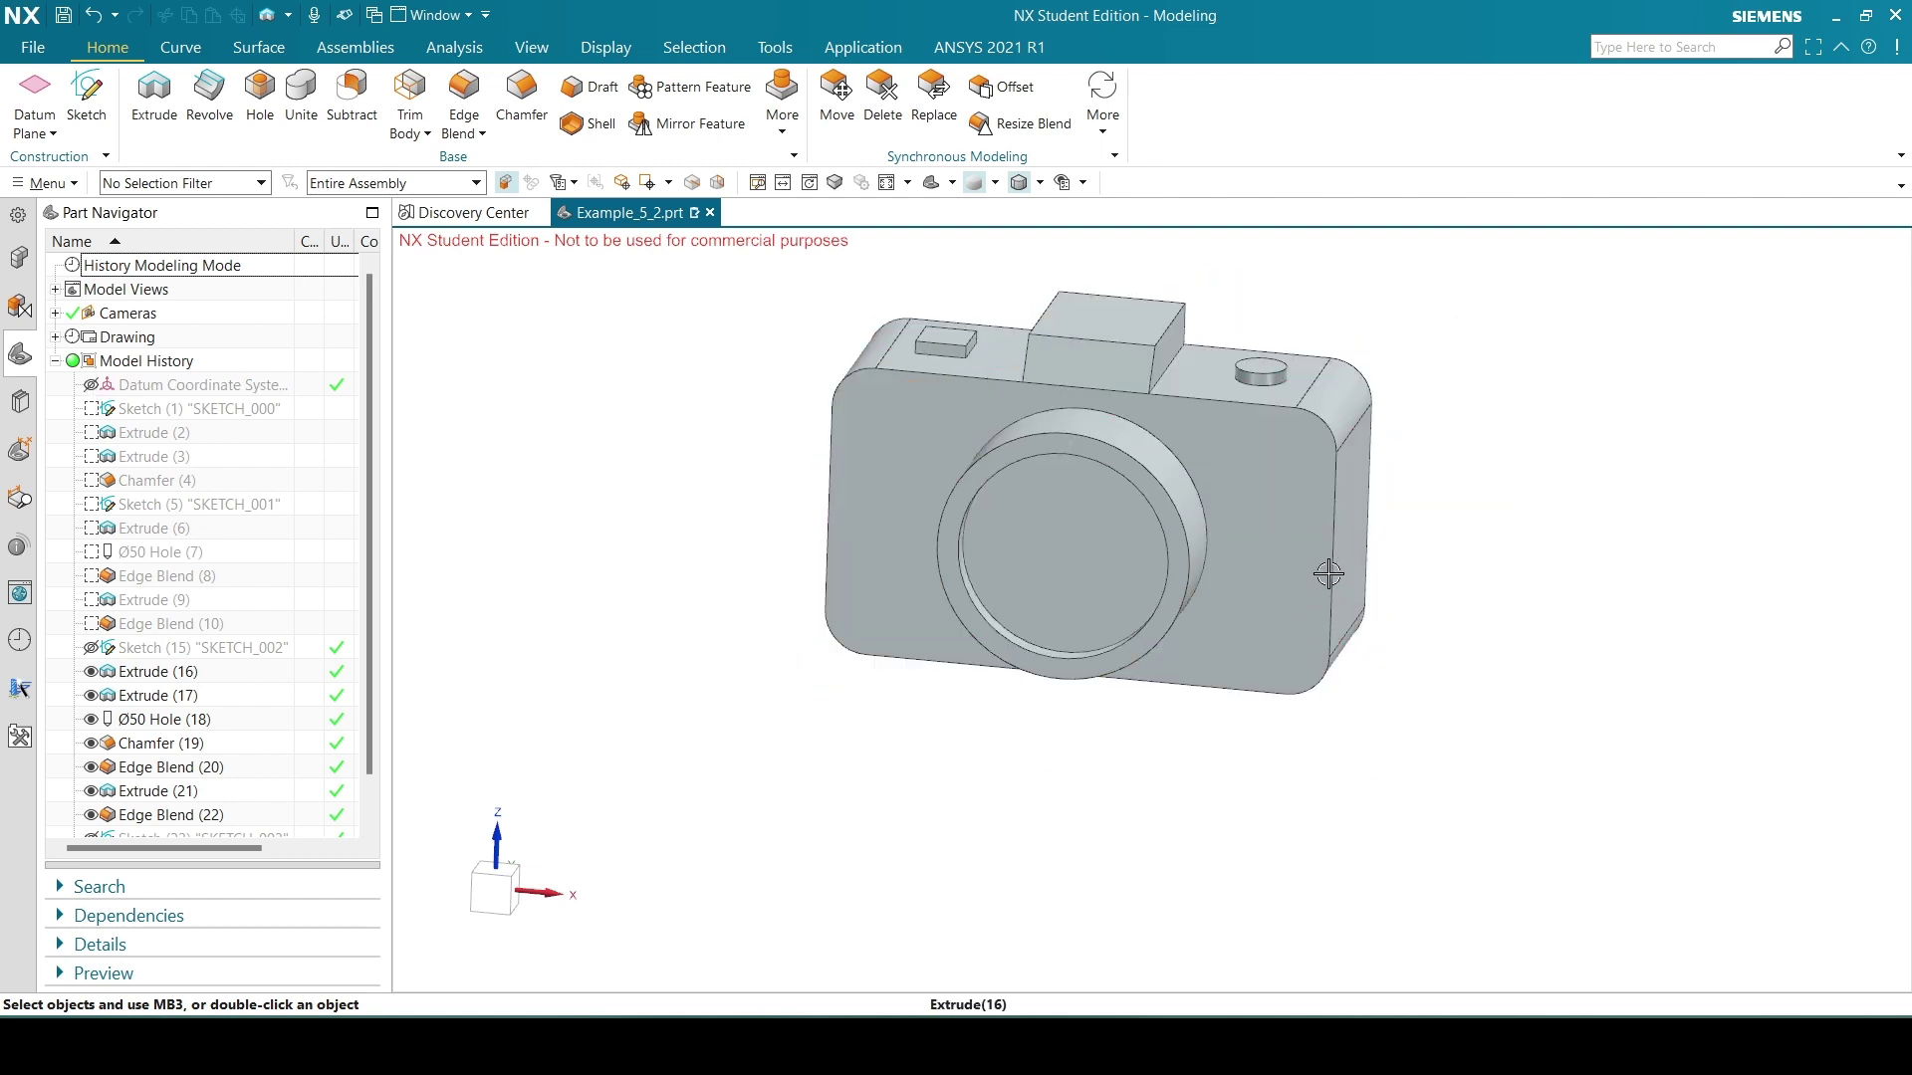
Compare the camera model in trimetric view with the reference drawing, and close the drawing.
{"action": "middle_click_drag", "start_coordinate": [1335, 567], "coordinate": [1306, 461]}
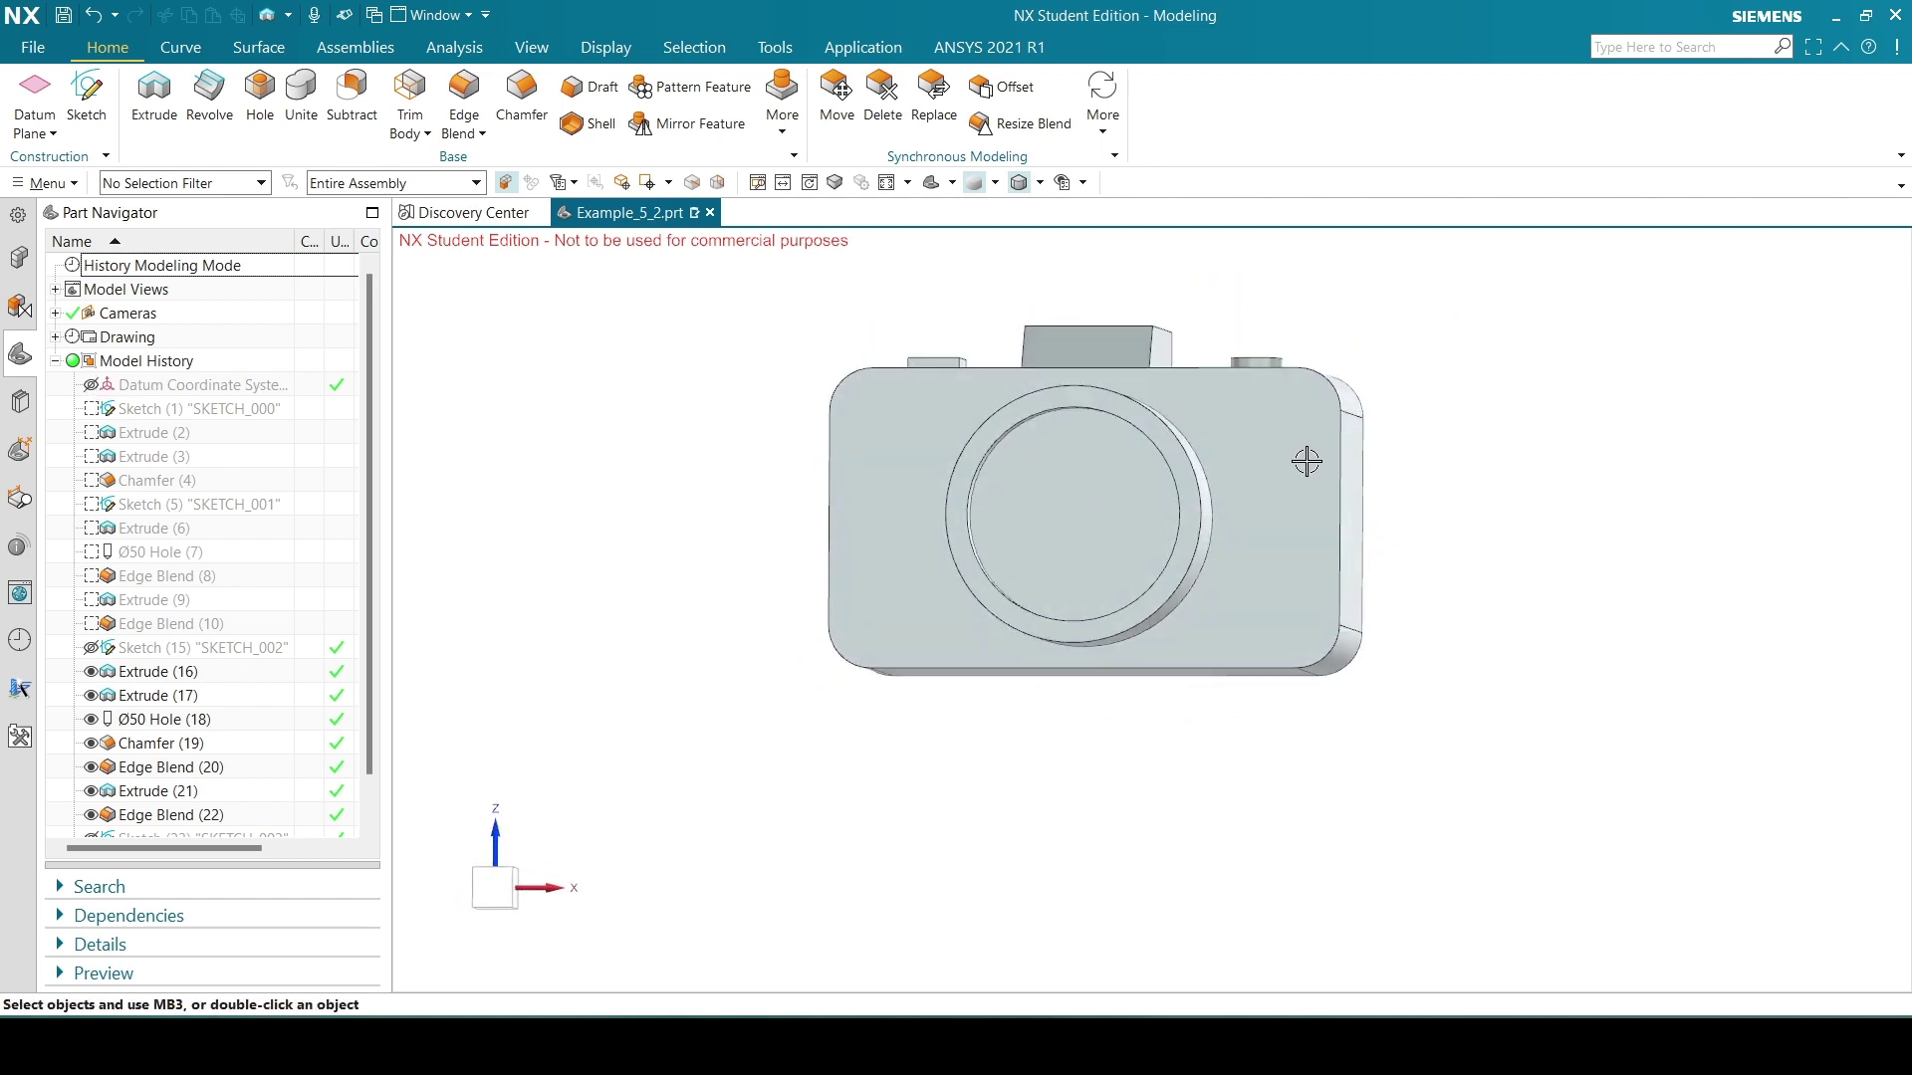
{"action": "key", "text": "Home"}
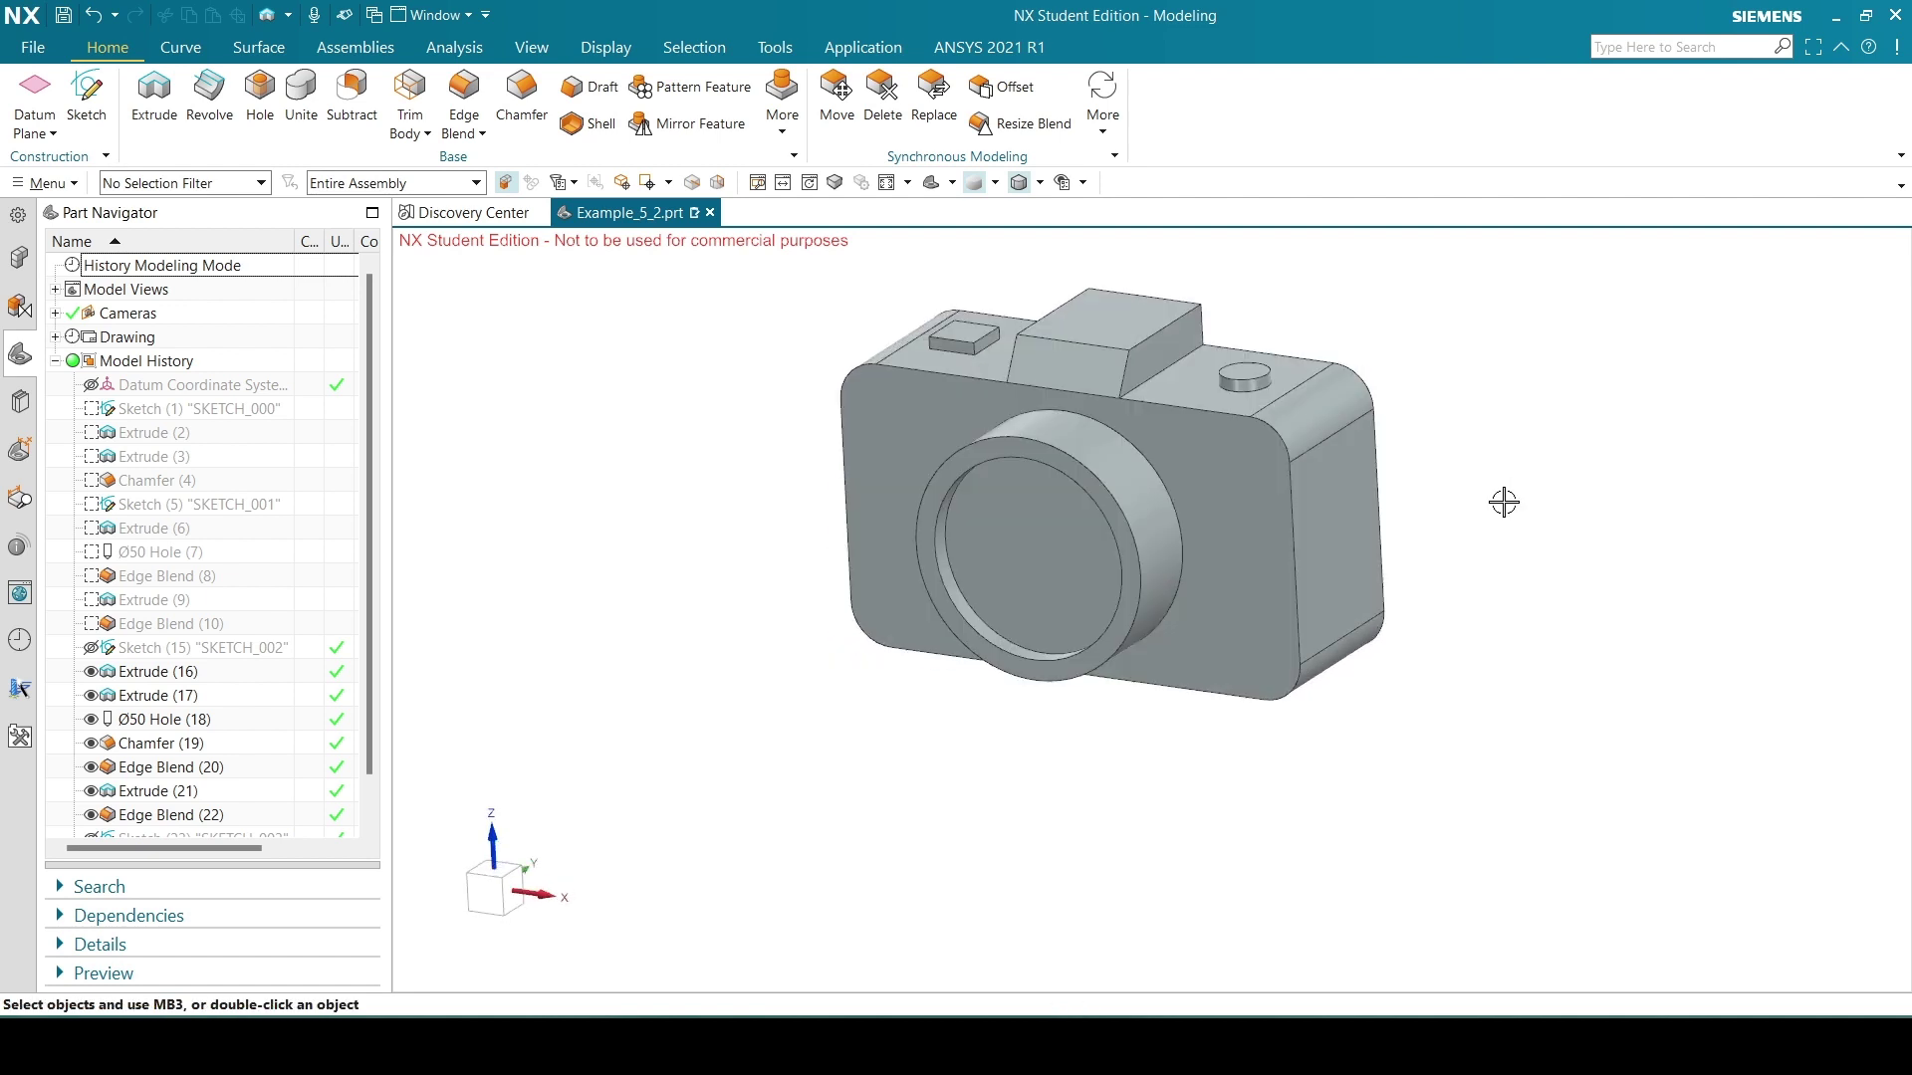
{"action": "scroll", "coordinate": [1017, 572], "scroll_direction": "down", "scroll_amount": 1}
{"action": "scroll", "coordinate": [1220, 329], "scroll_direction": "up", "scroll_amount": 1}
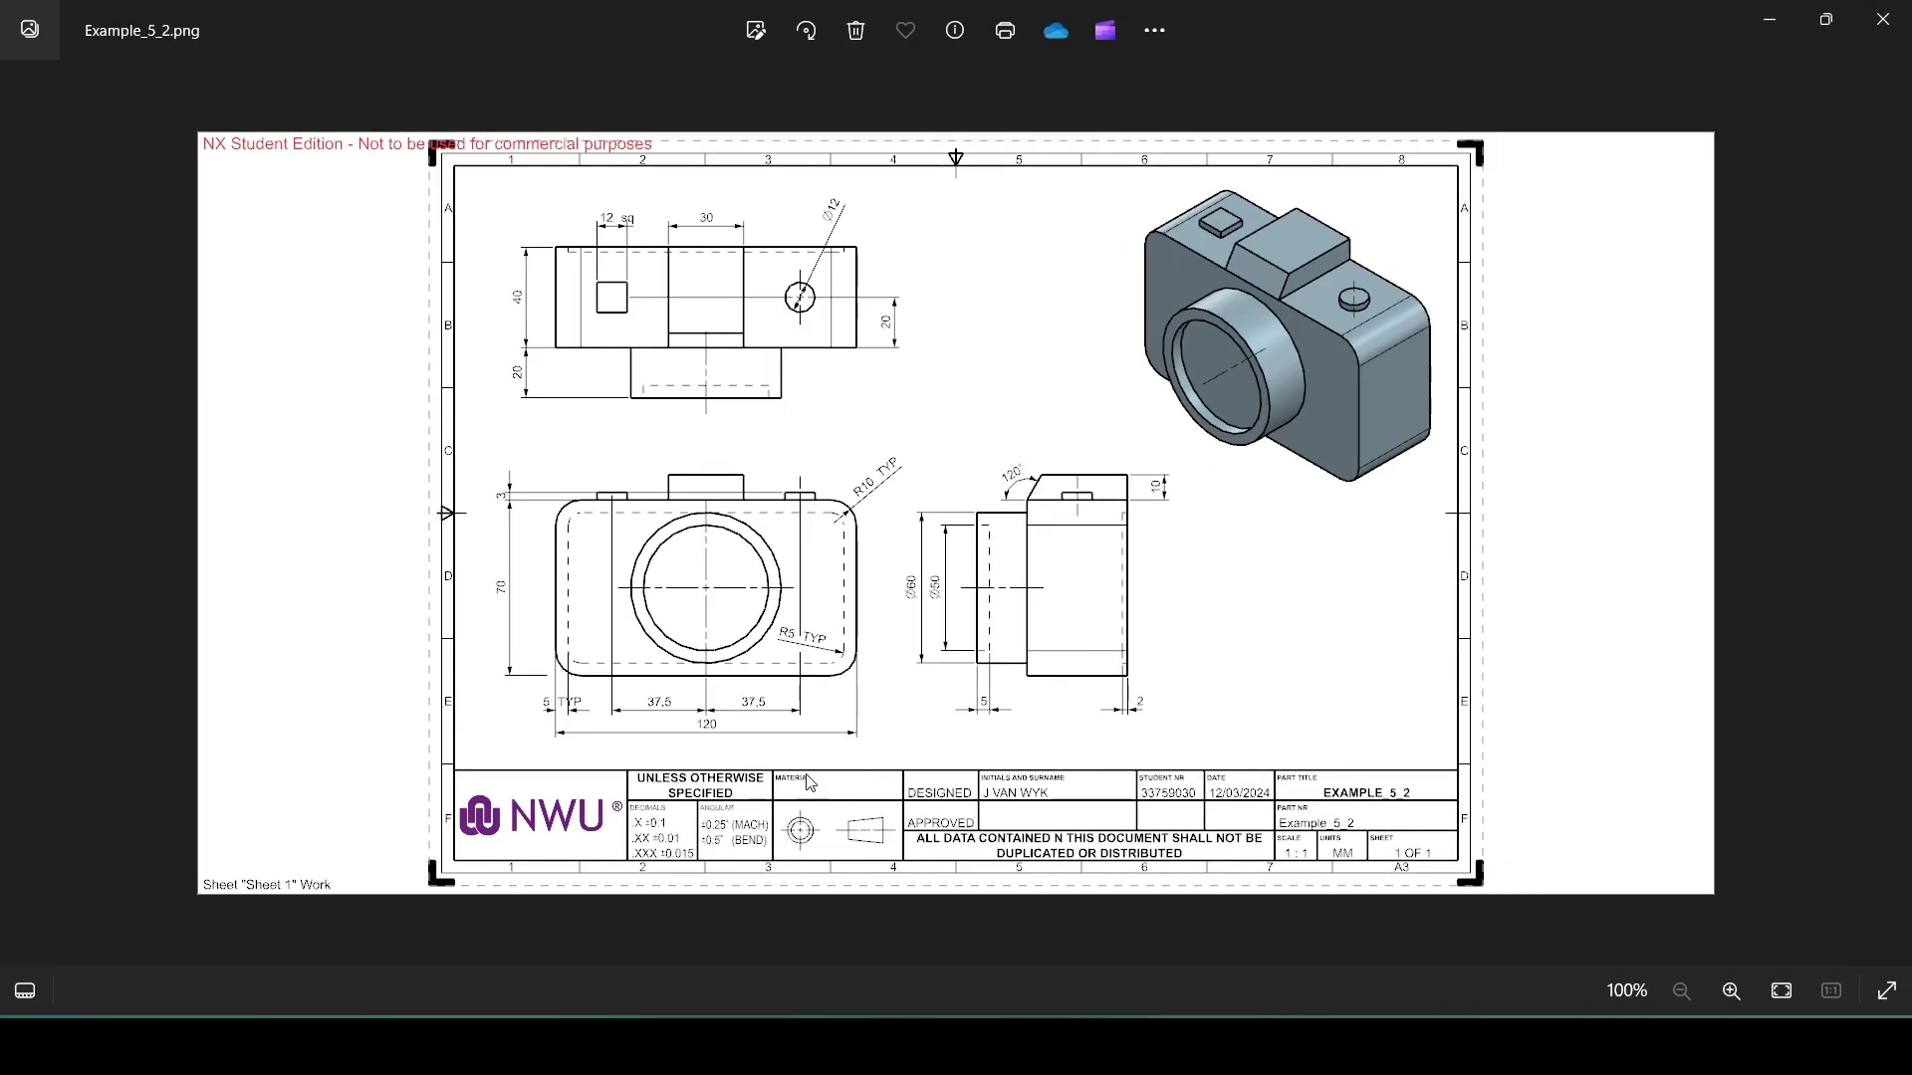
{"action": "key", "text": "alt+F4"}
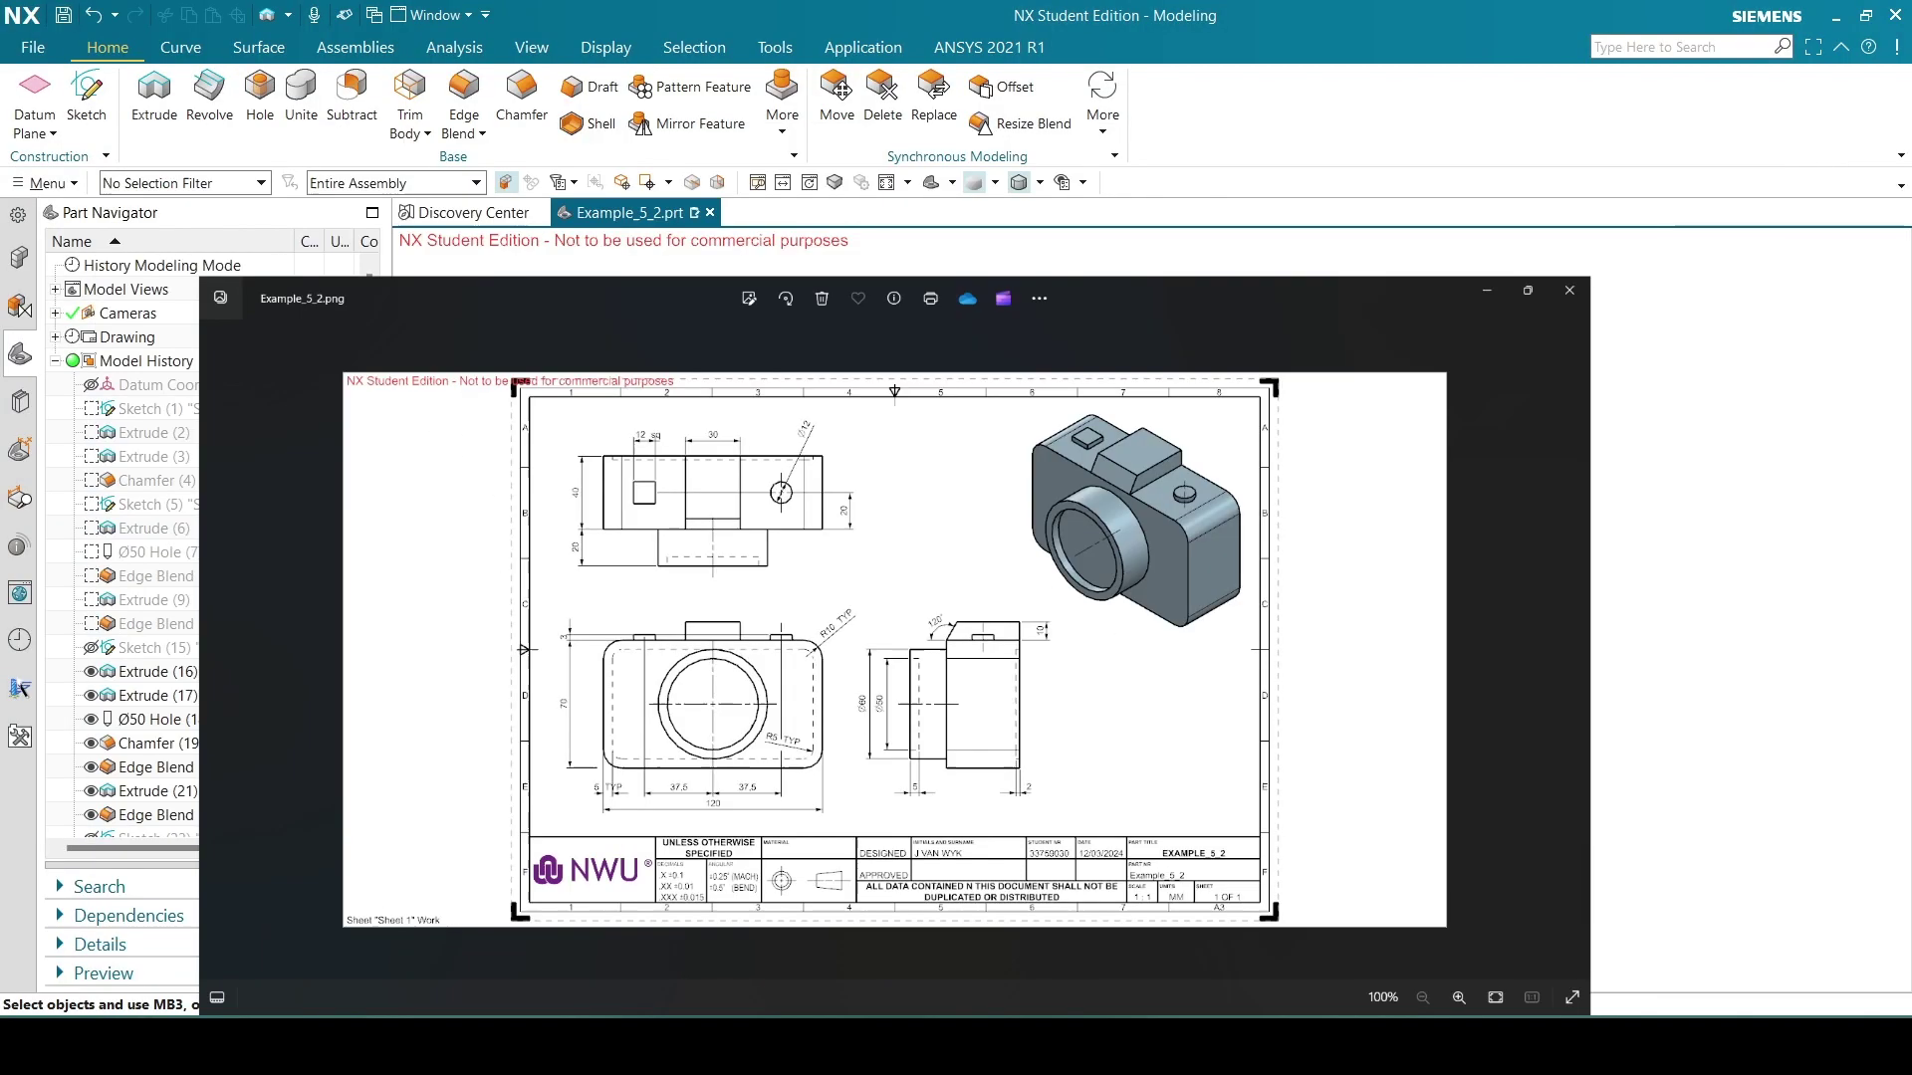
{"action": "left_click", "coordinate": [42, 184]}
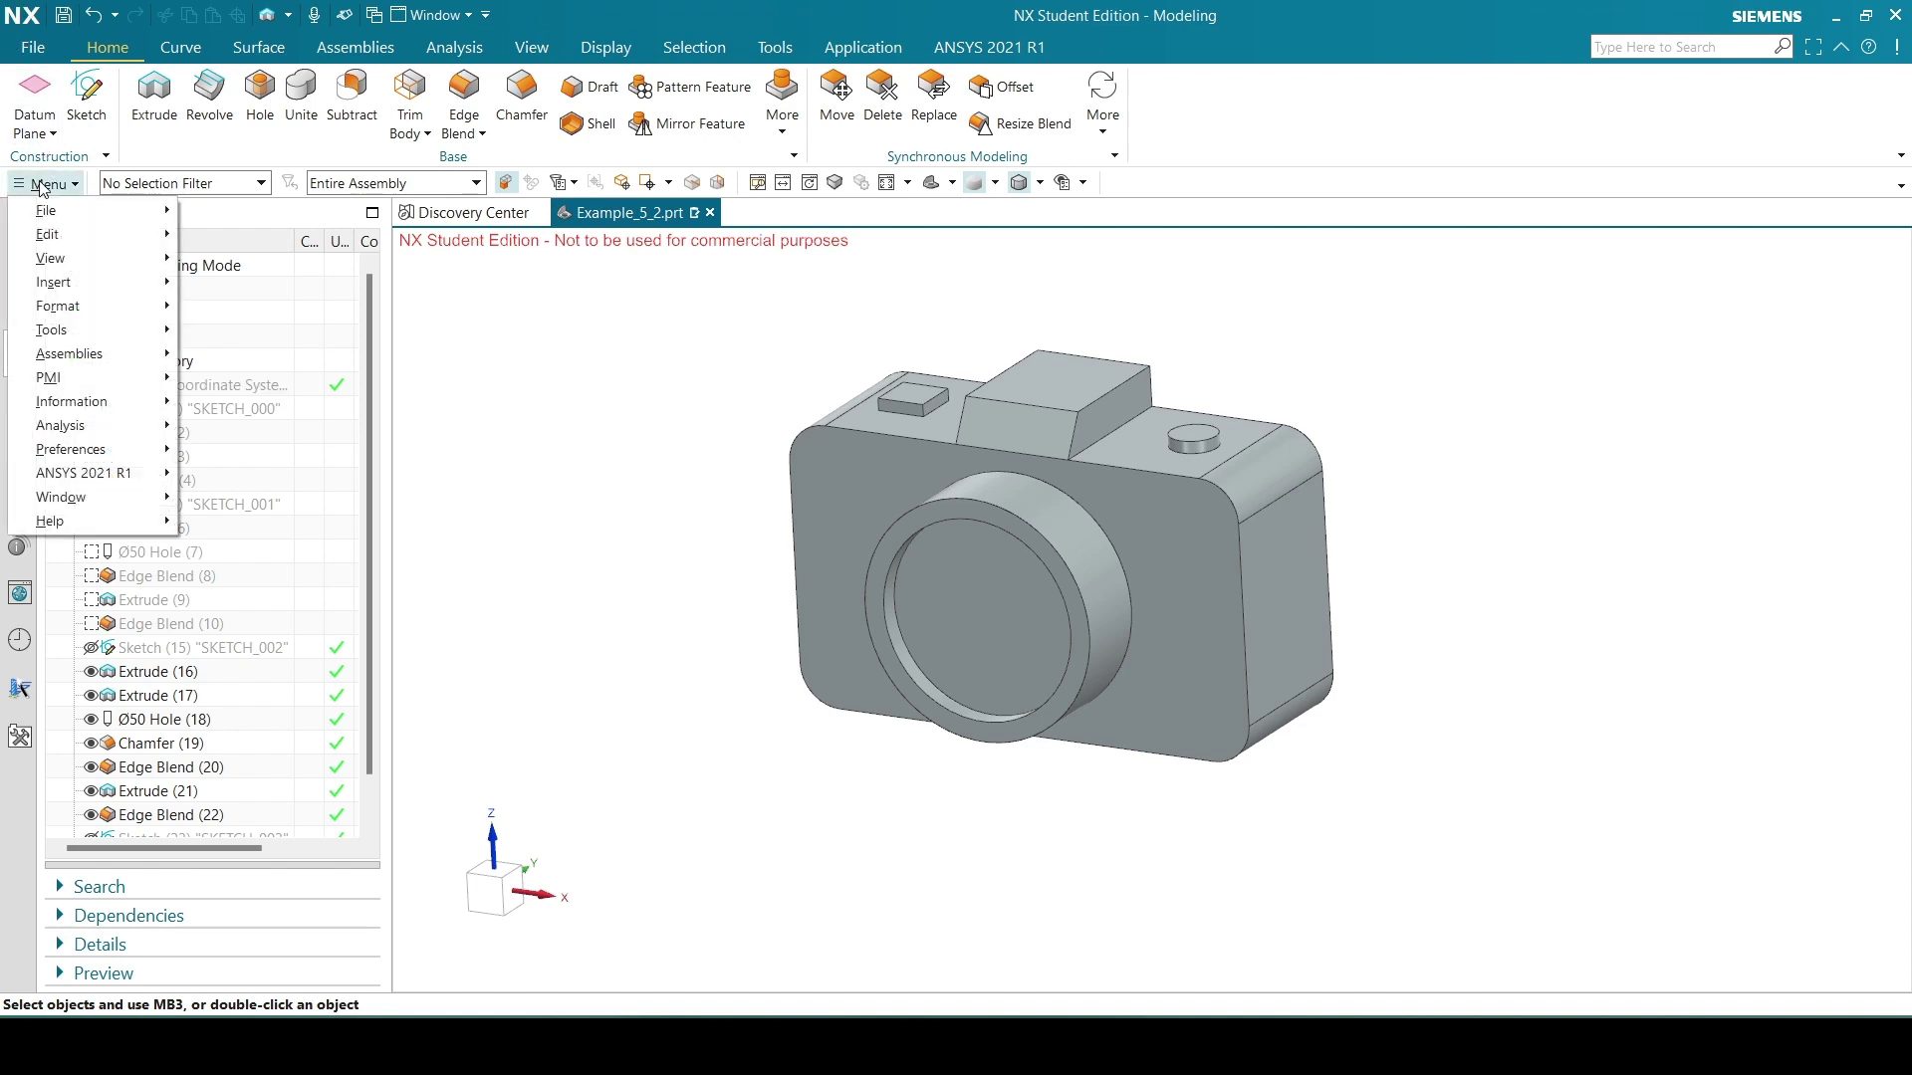
{"action": "left_click", "coordinate": [42, 184]}
{"action": "left_click", "coordinate": [42, 184]}
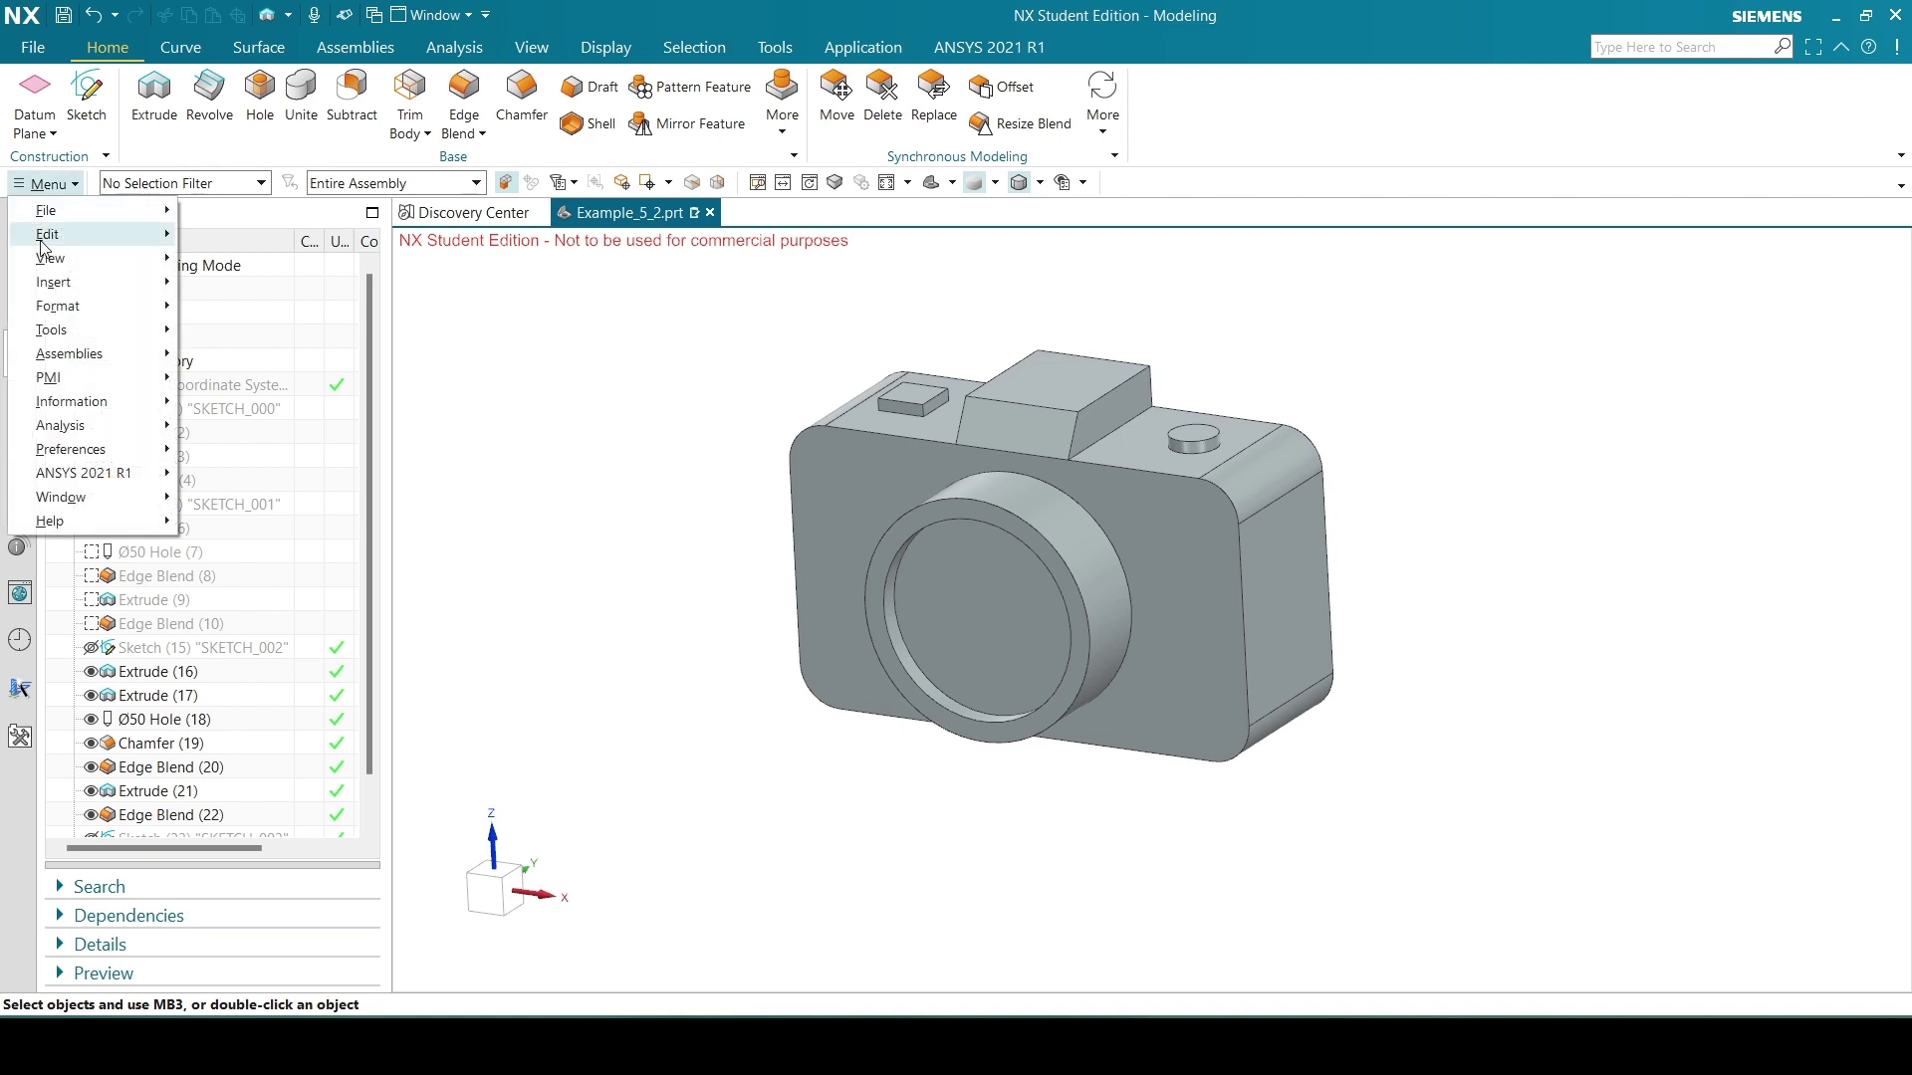
{"action": "mouse_move", "coordinate": [49, 259]}
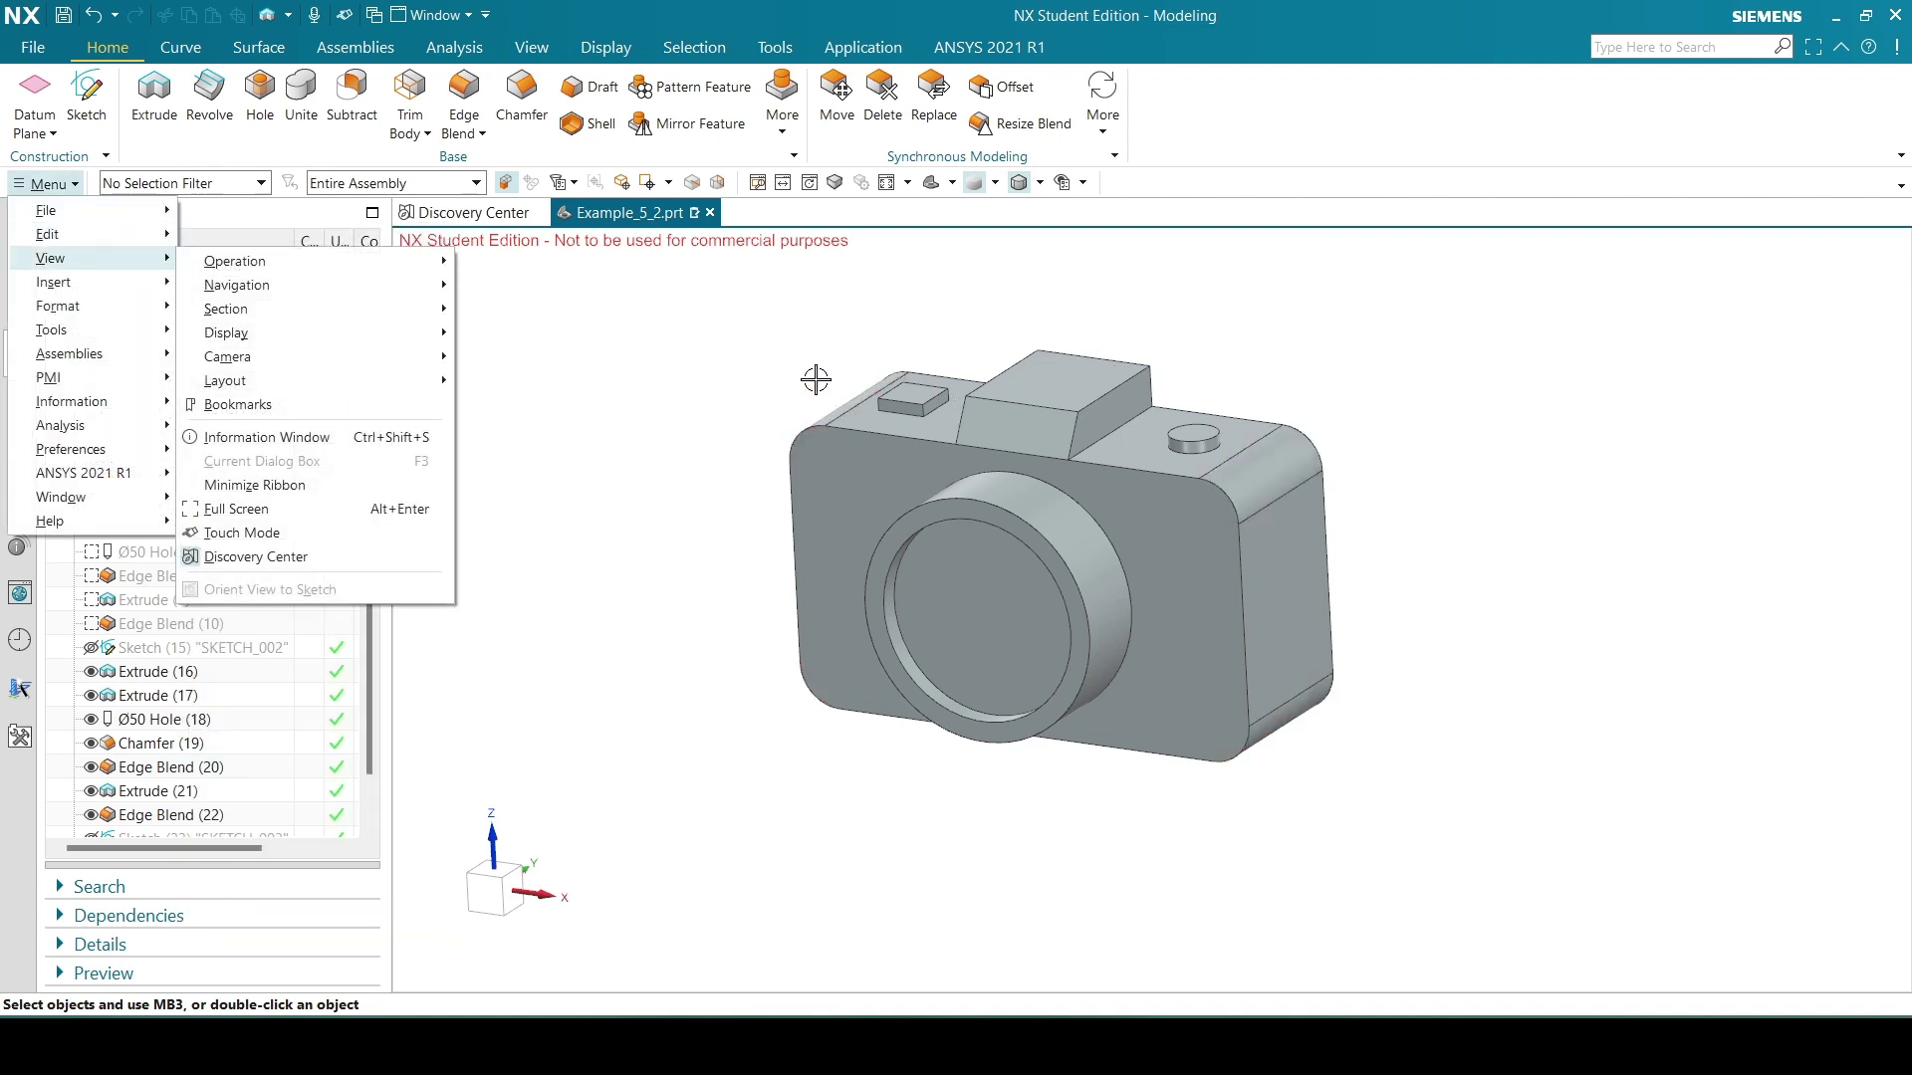
{"action": "left_click", "coordinate": [662, 316]}
Search the commands for "assign" and start Assign Materials, with its whole dialog within view.
{"action": "left_click", "coordinate": [1662, 47]}
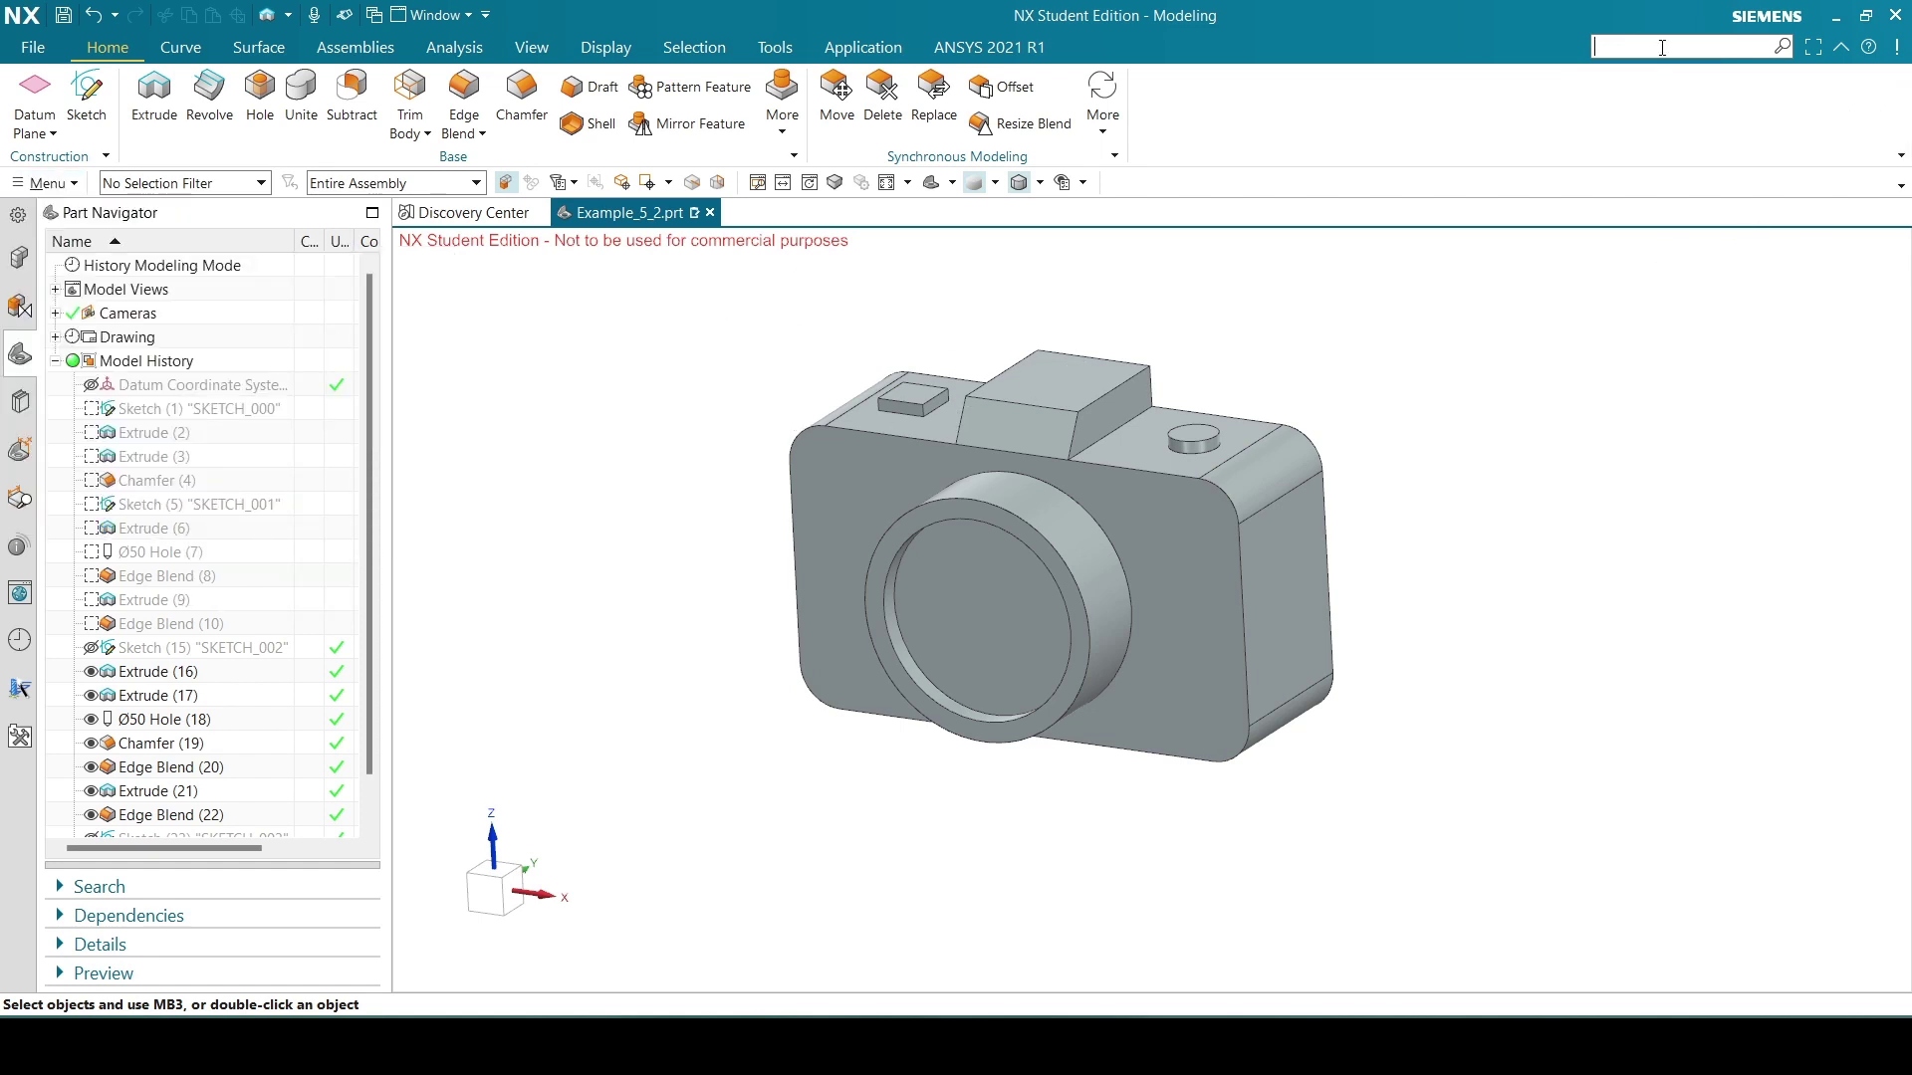
{"action": "type", "text": "assi"}
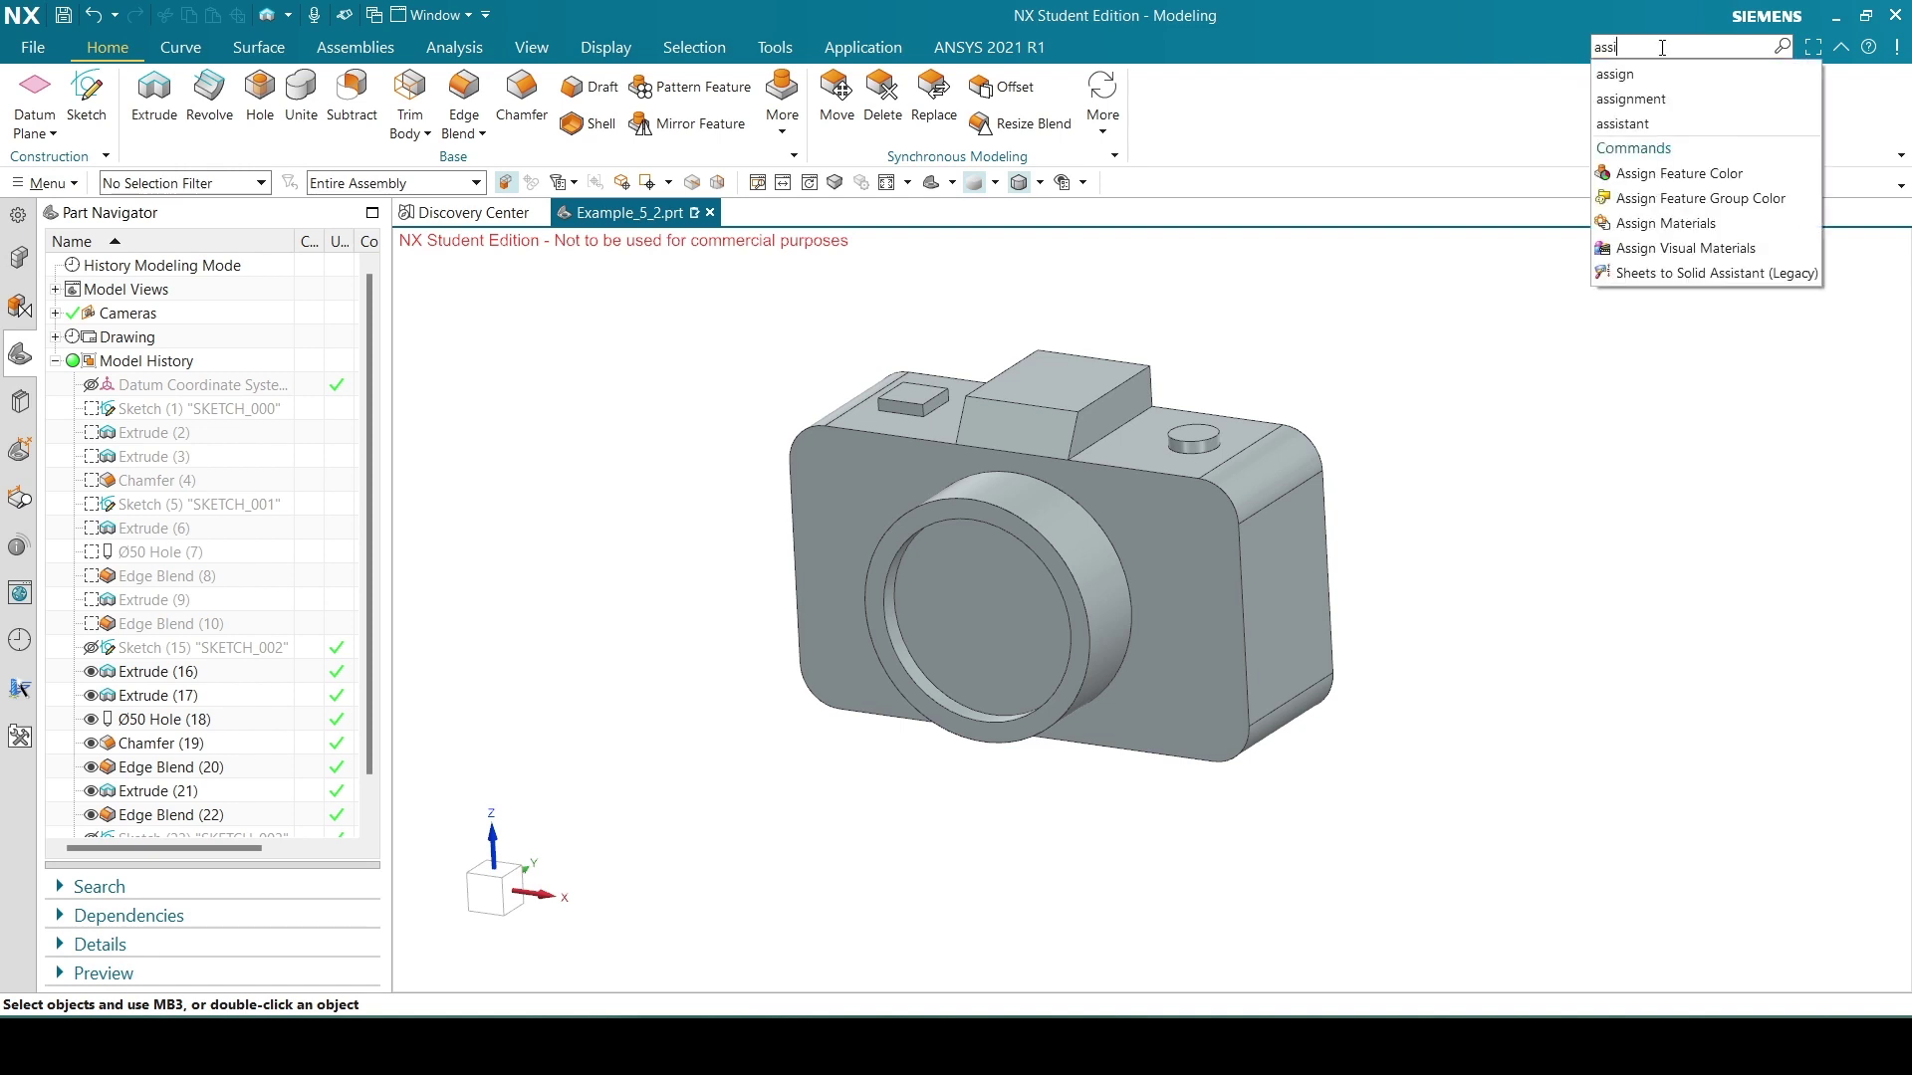
{"action": "type", "text": "gn"}
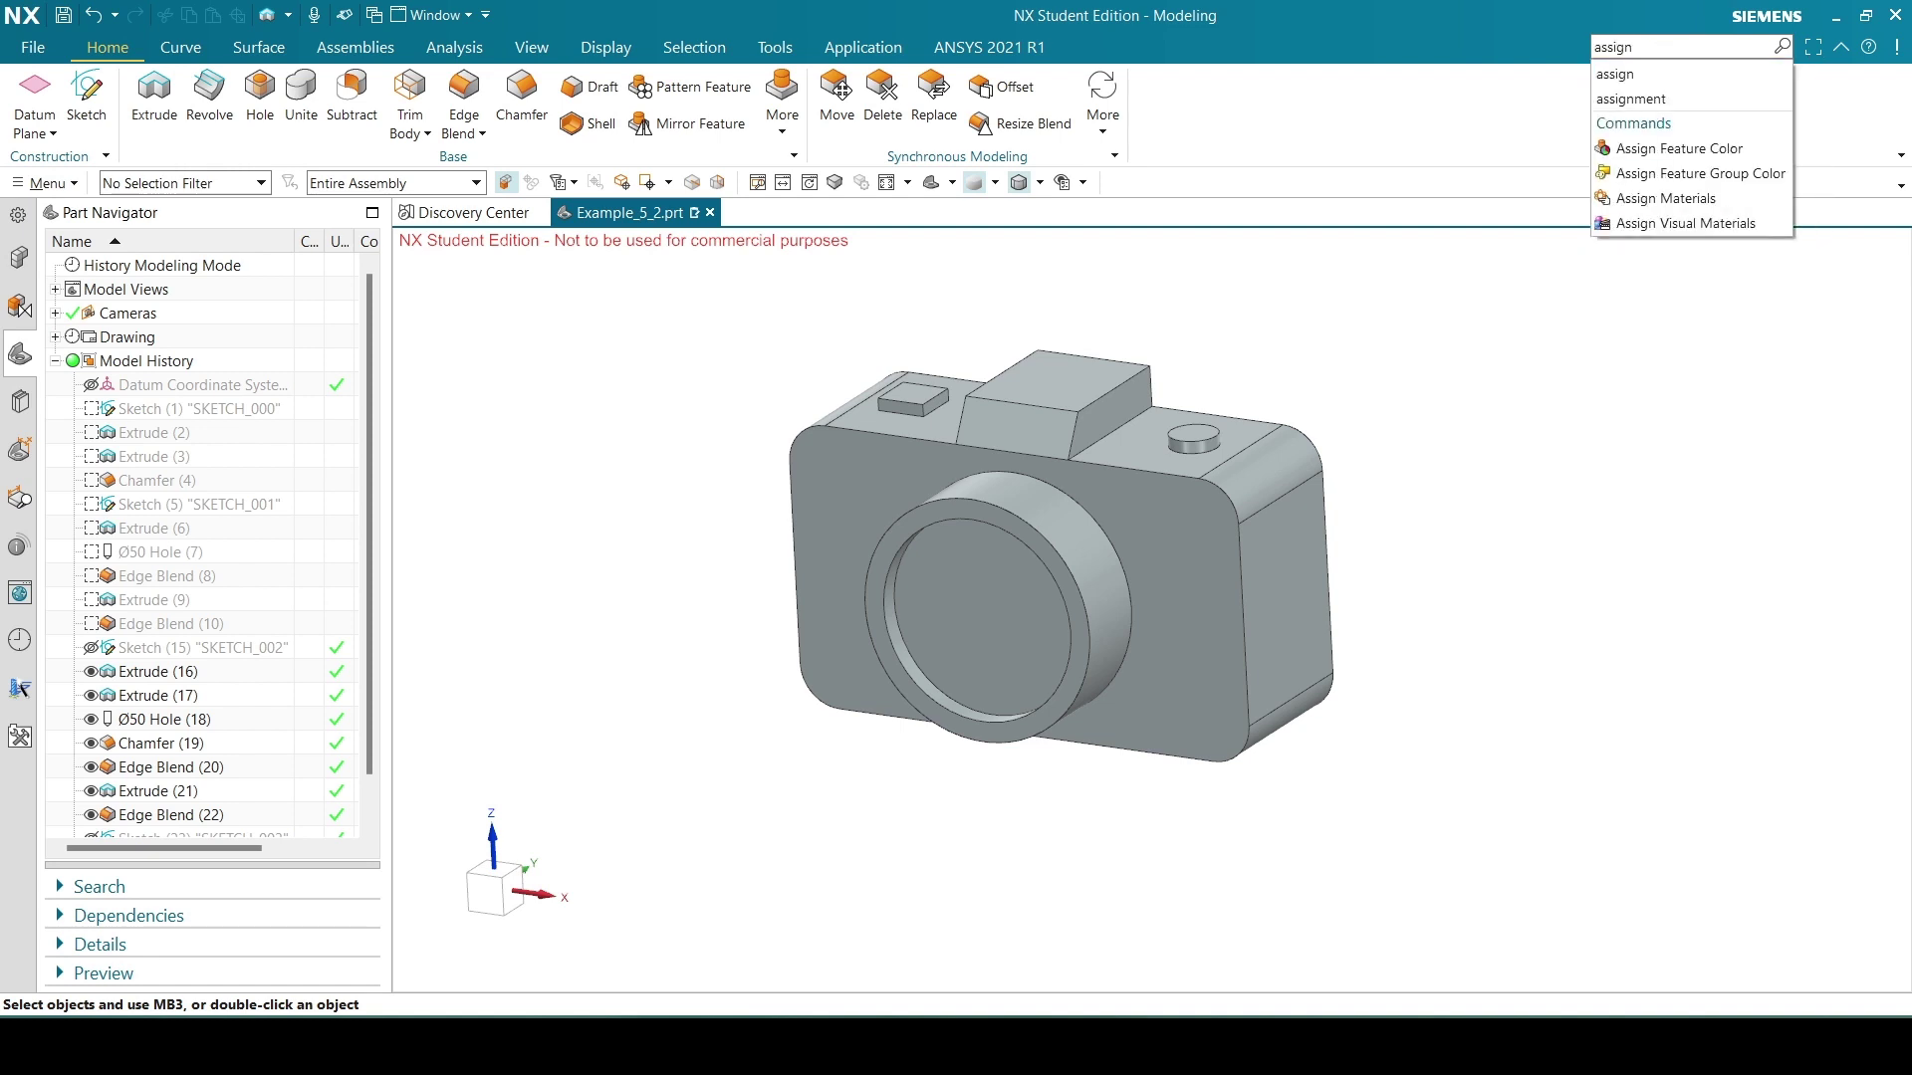
{"action": "left_click", "coordinate": [1664, 198]}
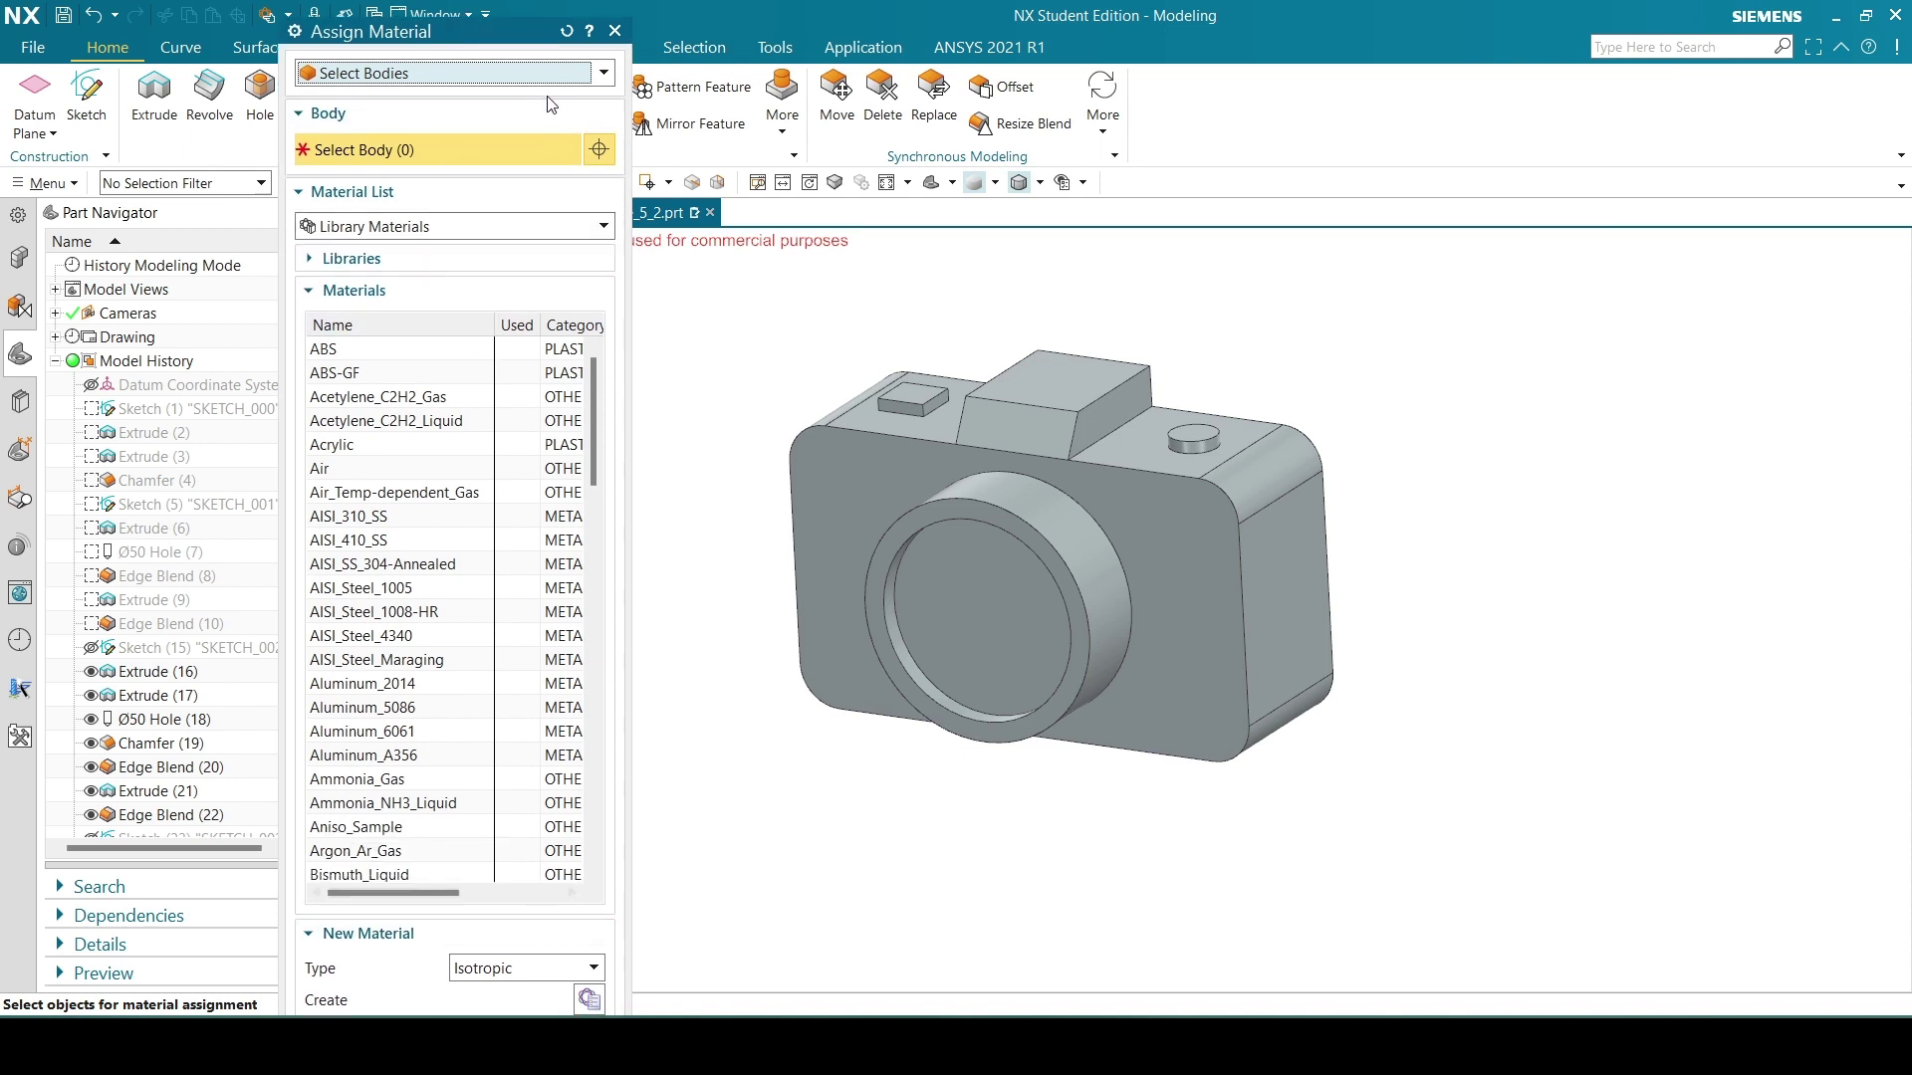
{"action": "left_click_drag", "start_coordinate": [481, 22], "coordinate": [506, 68]}
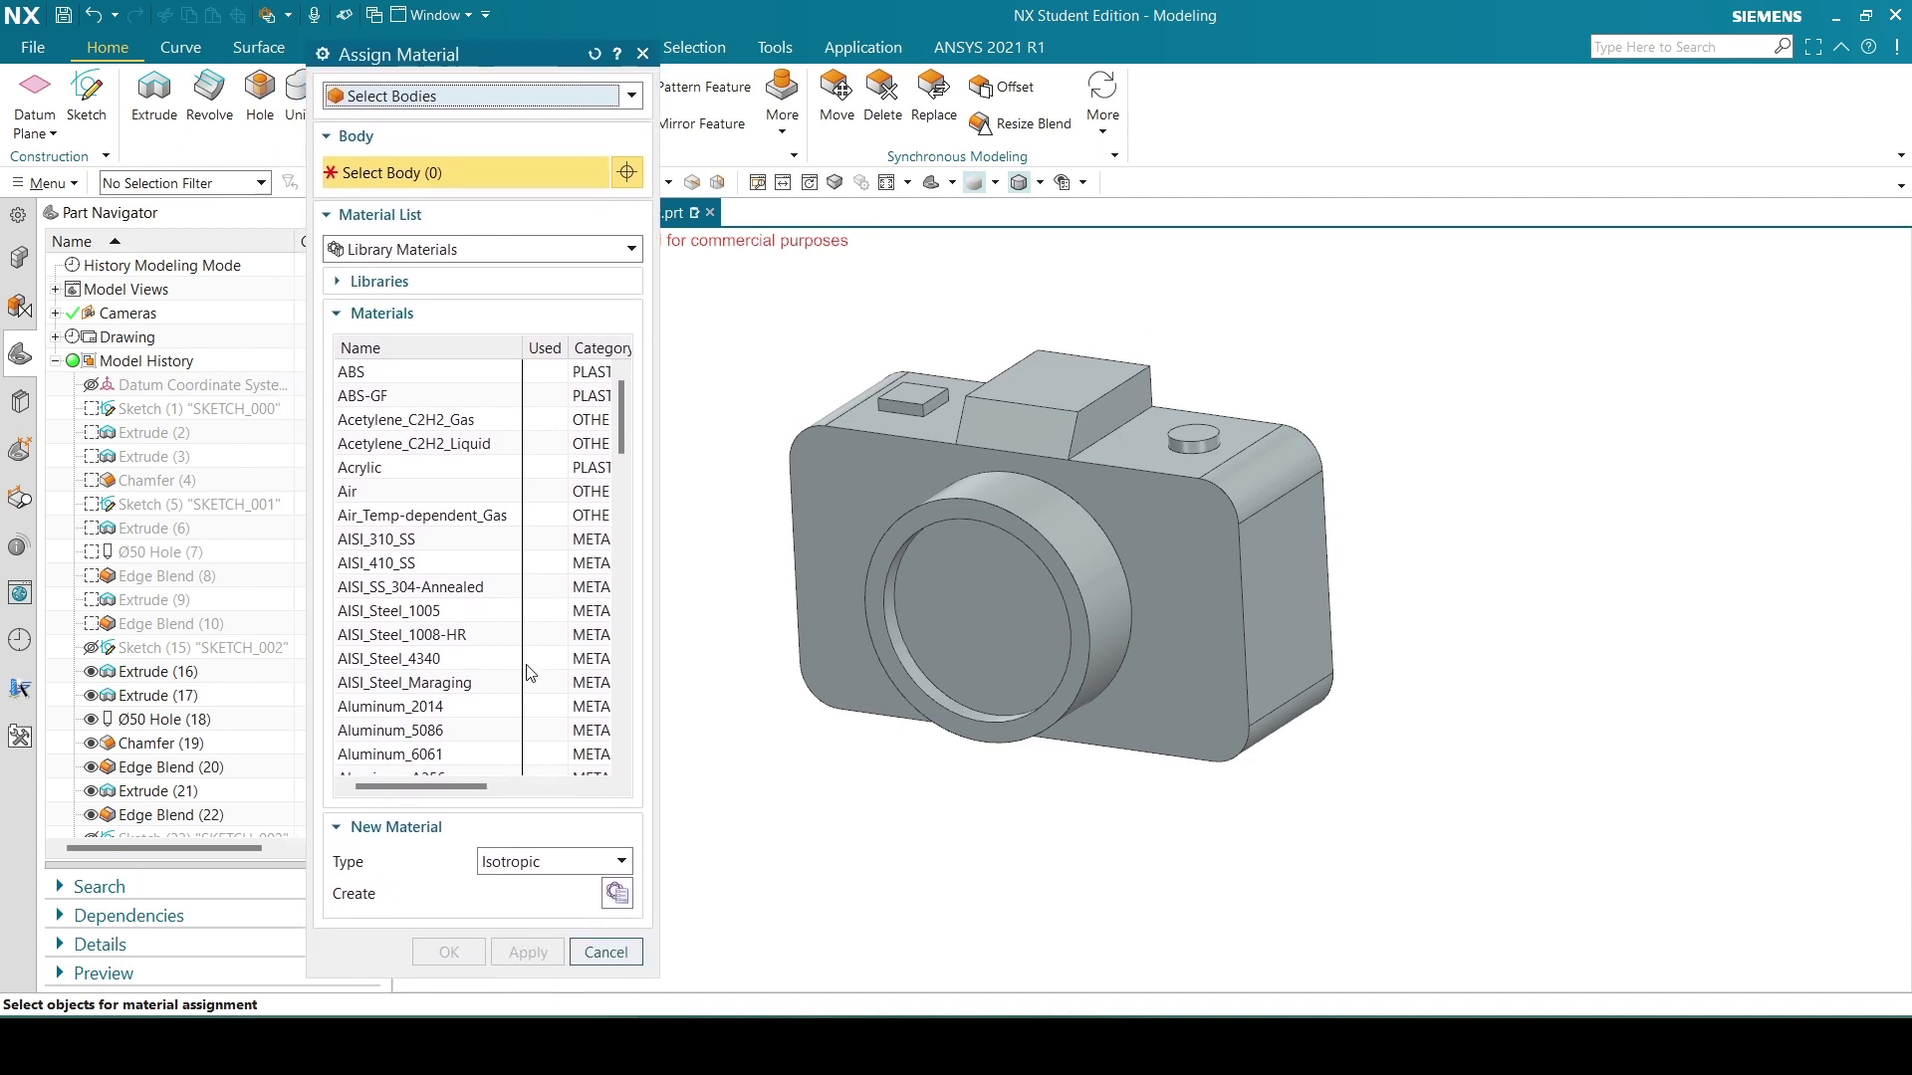
Assign the library material Aluminum_2014 to the camera body.
{"action": "scroll", "coordinate": [493, 627], "scroll_direction": "down", "scroll_amount": 1}
{"action": "scroll", "coordinate": [492, 627], "scroll_direction": "up", "scroll_amount": 1}
{"action": "scroll", "coordinate": [493, 627], "scroll_direction": "down", "scroll_amount": 1}
{"action": "scroll", "coordinate": [491, 625], "scroll_direction": "down", "scroll_amount": 2}
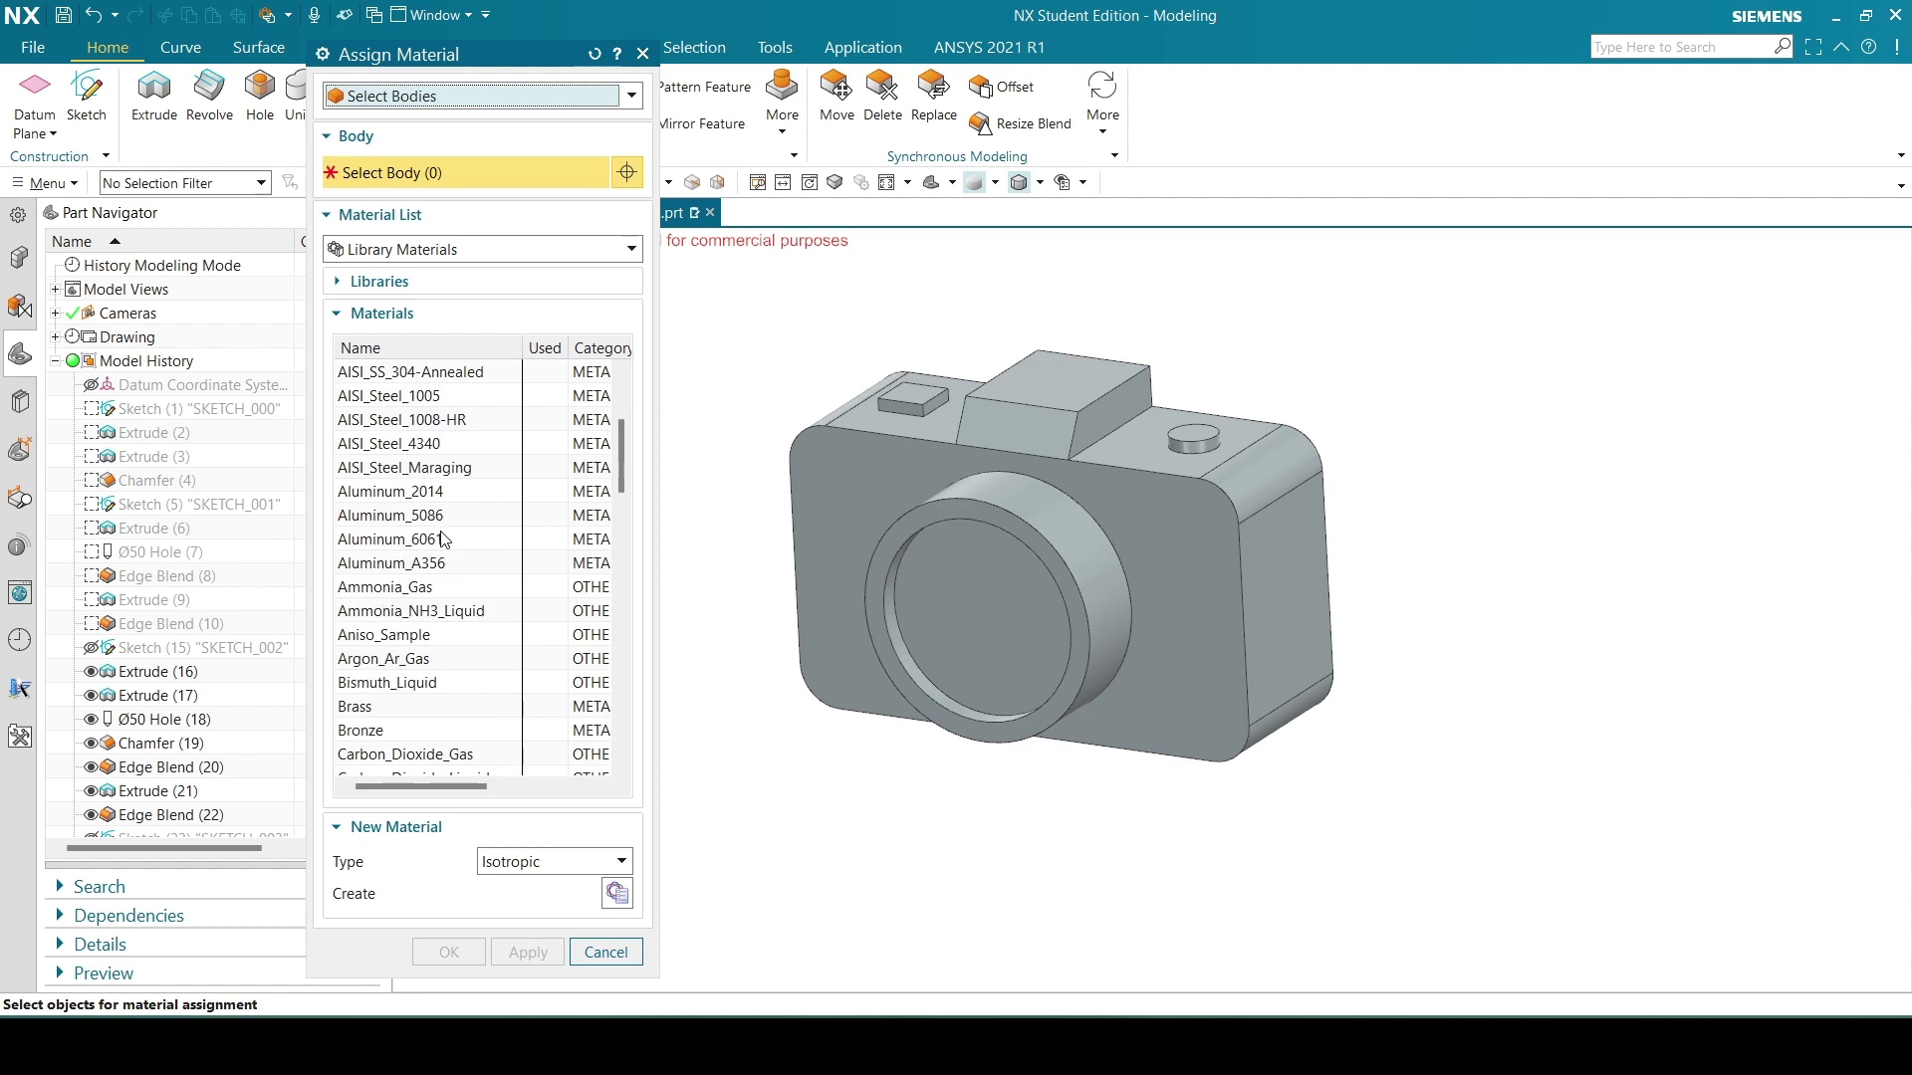
{"action": "left_click", "coordinate": [420, 495]}
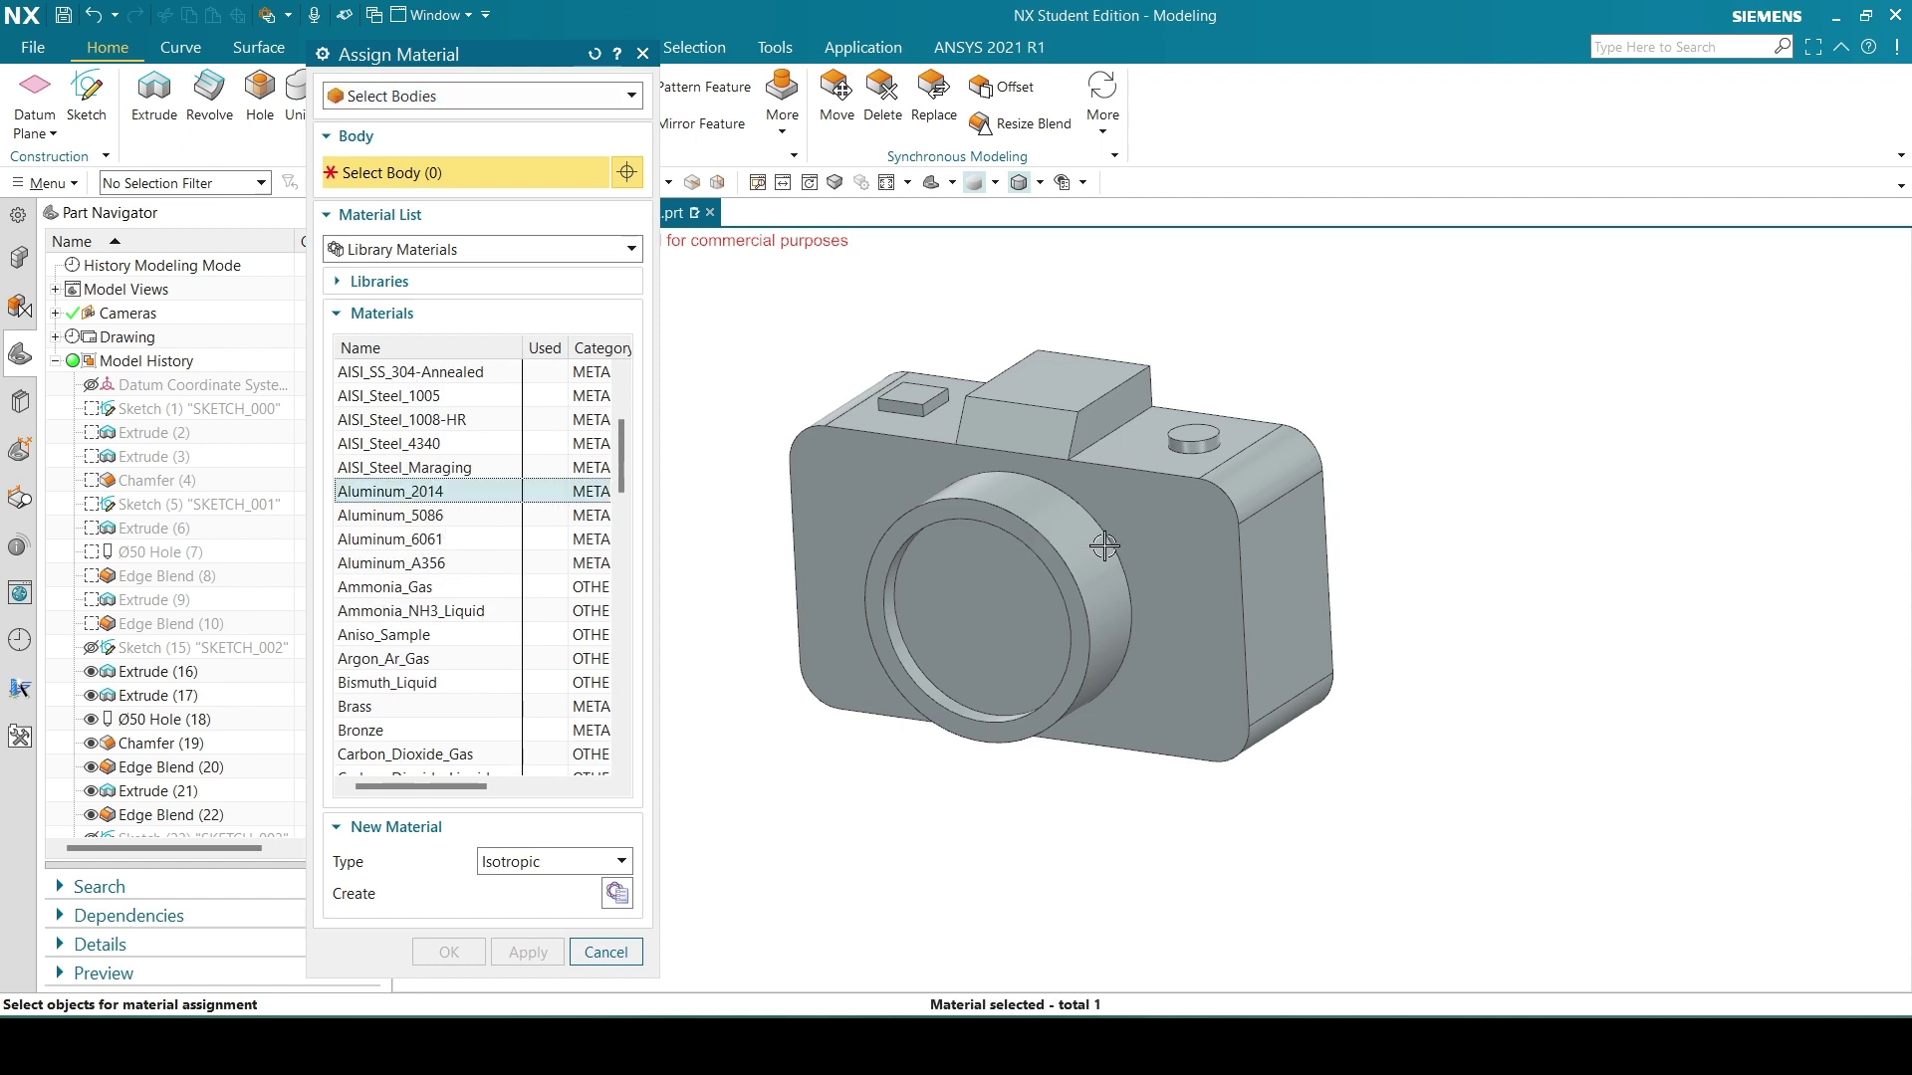
{"action": "left_click", "coordinate": [1194, 533]}
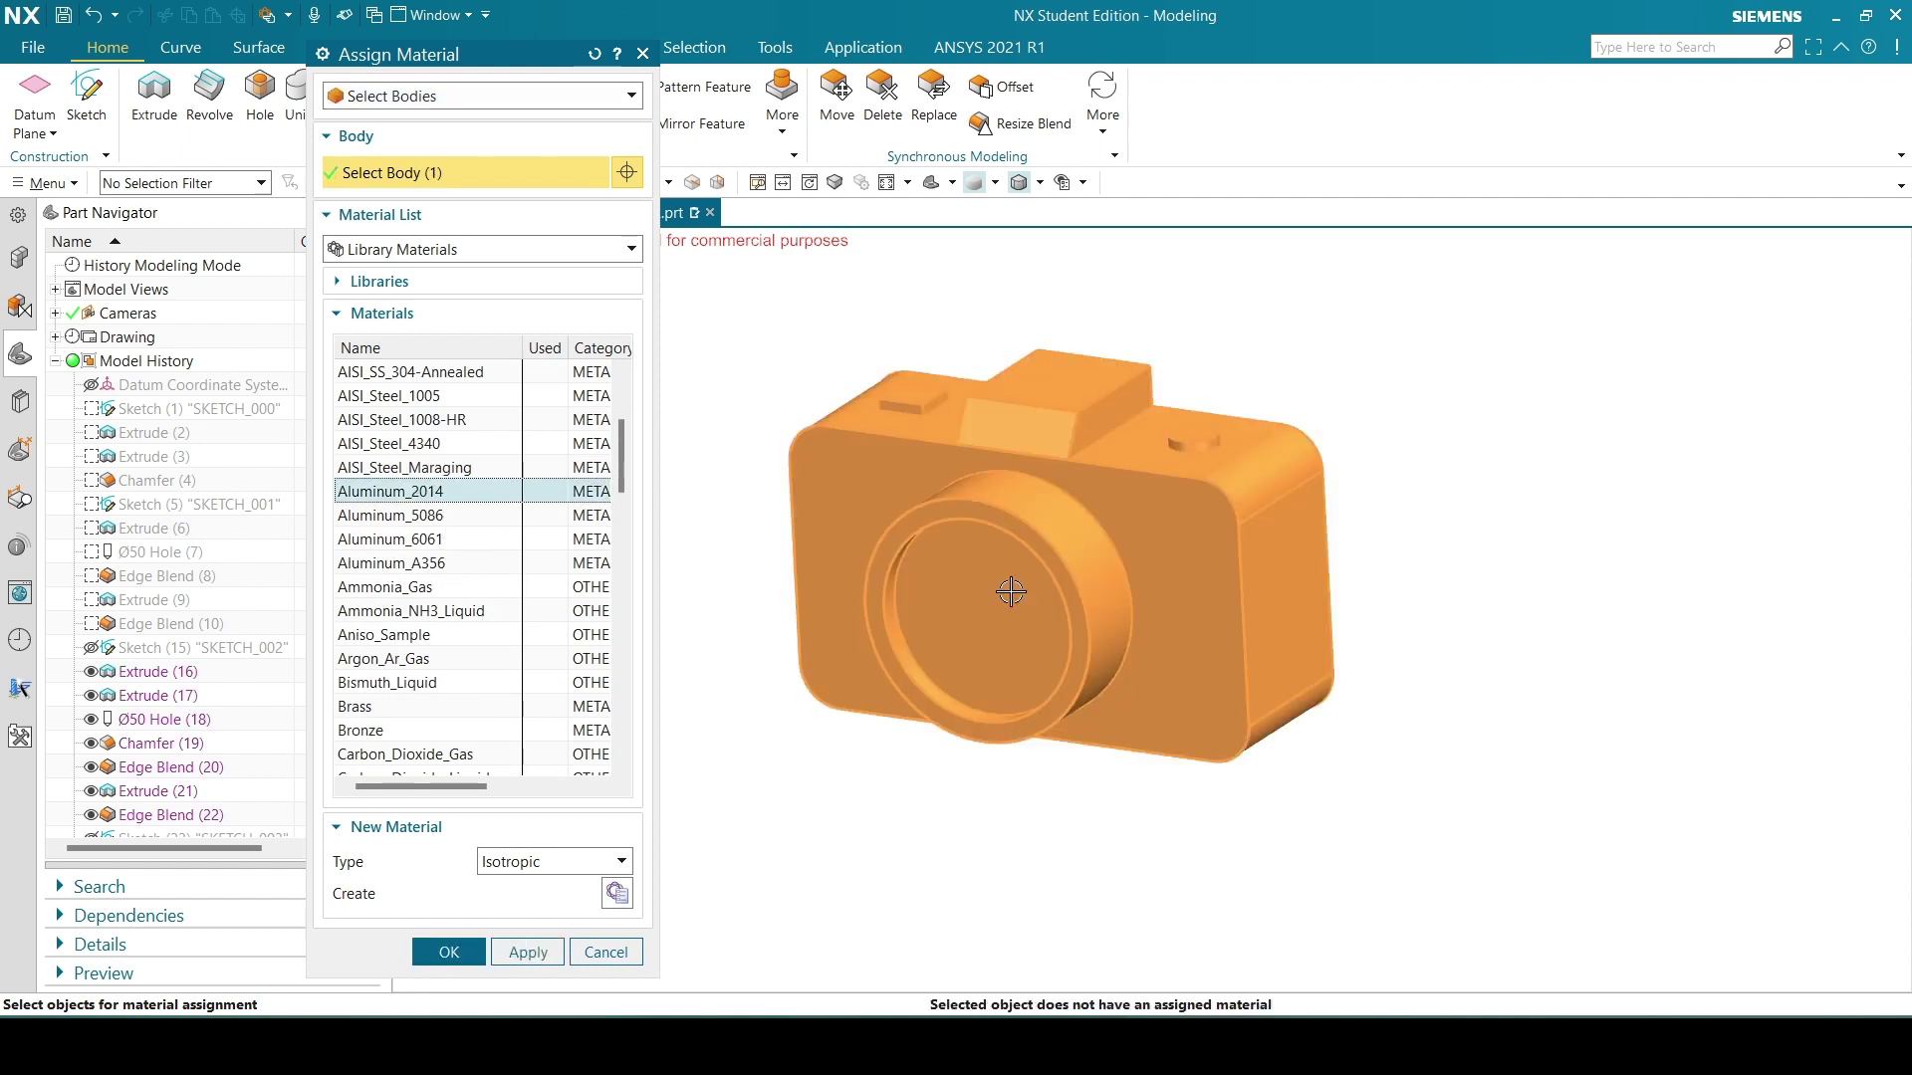
{"action": "left_click", "coordinate": [448, 952]}
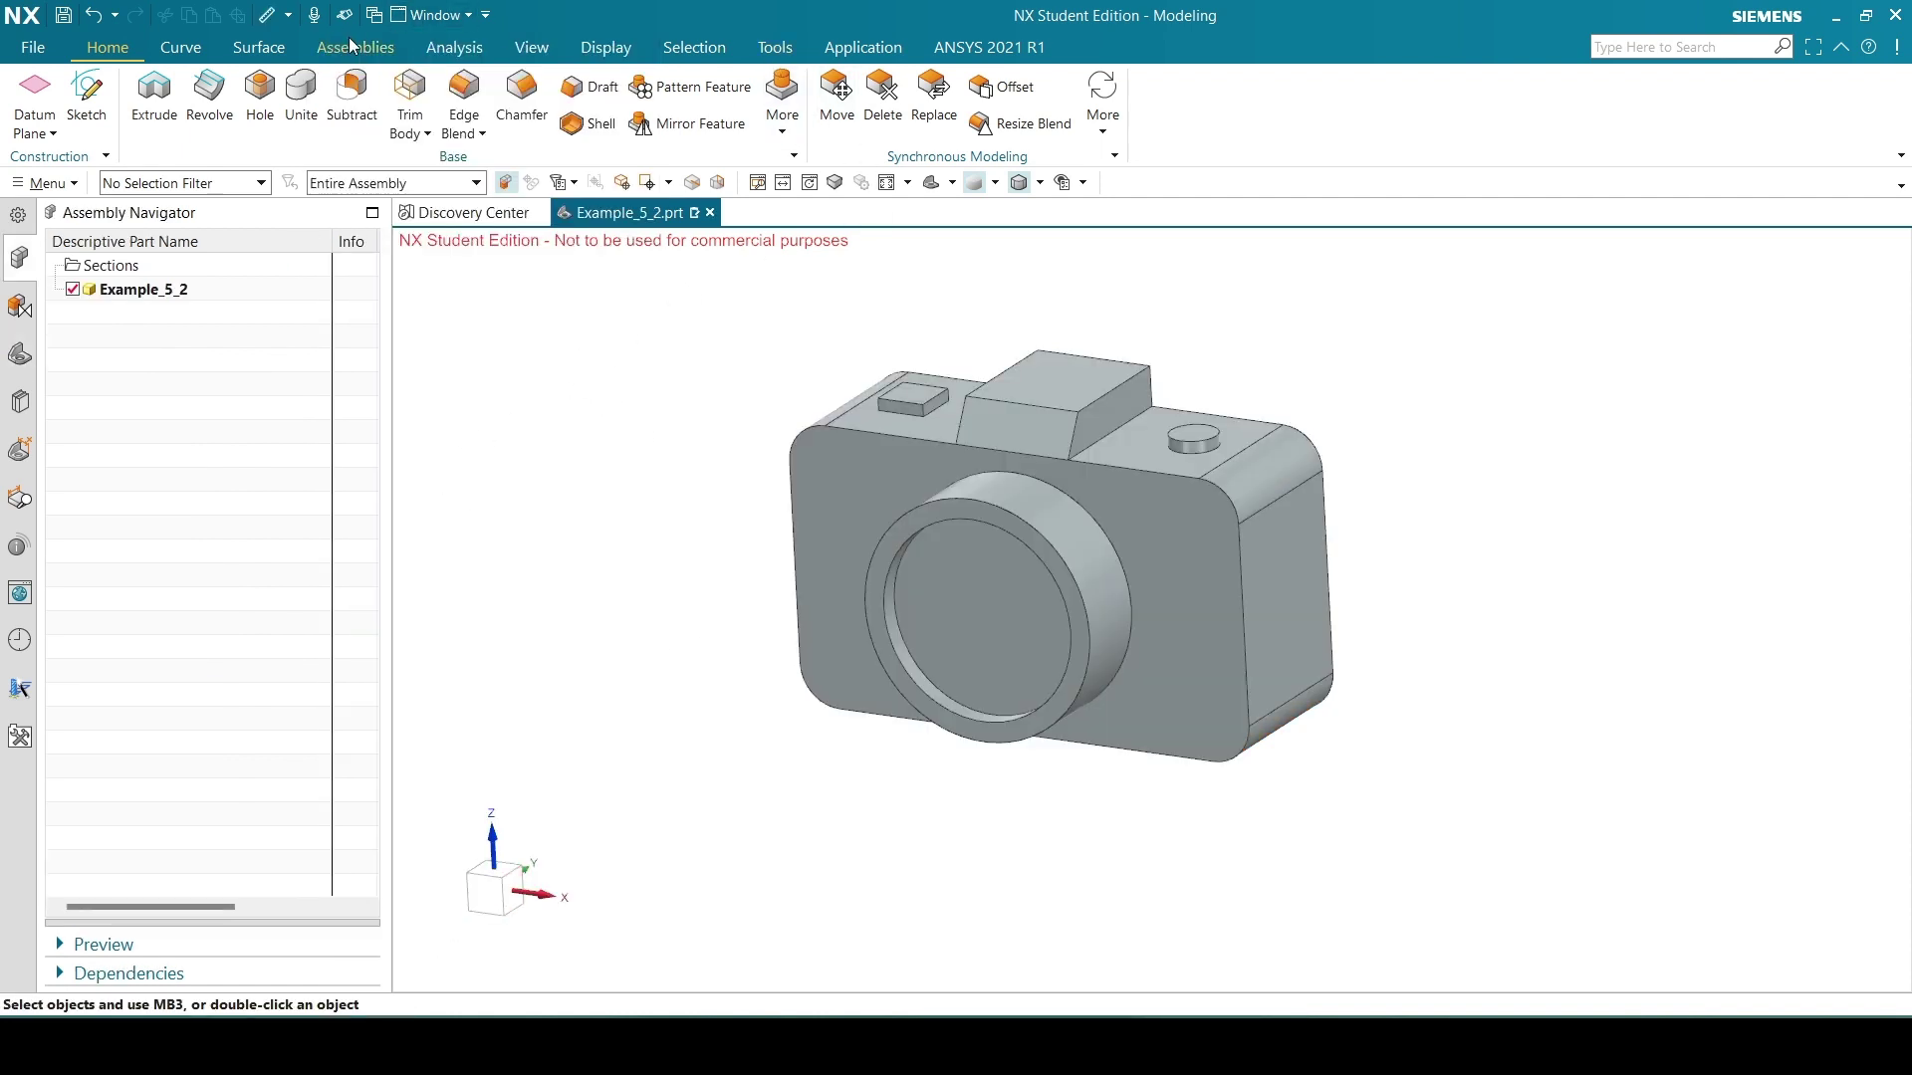
Start the Measure command for a single object.
{"action": "left_click", "coordinate": [473, 53]}
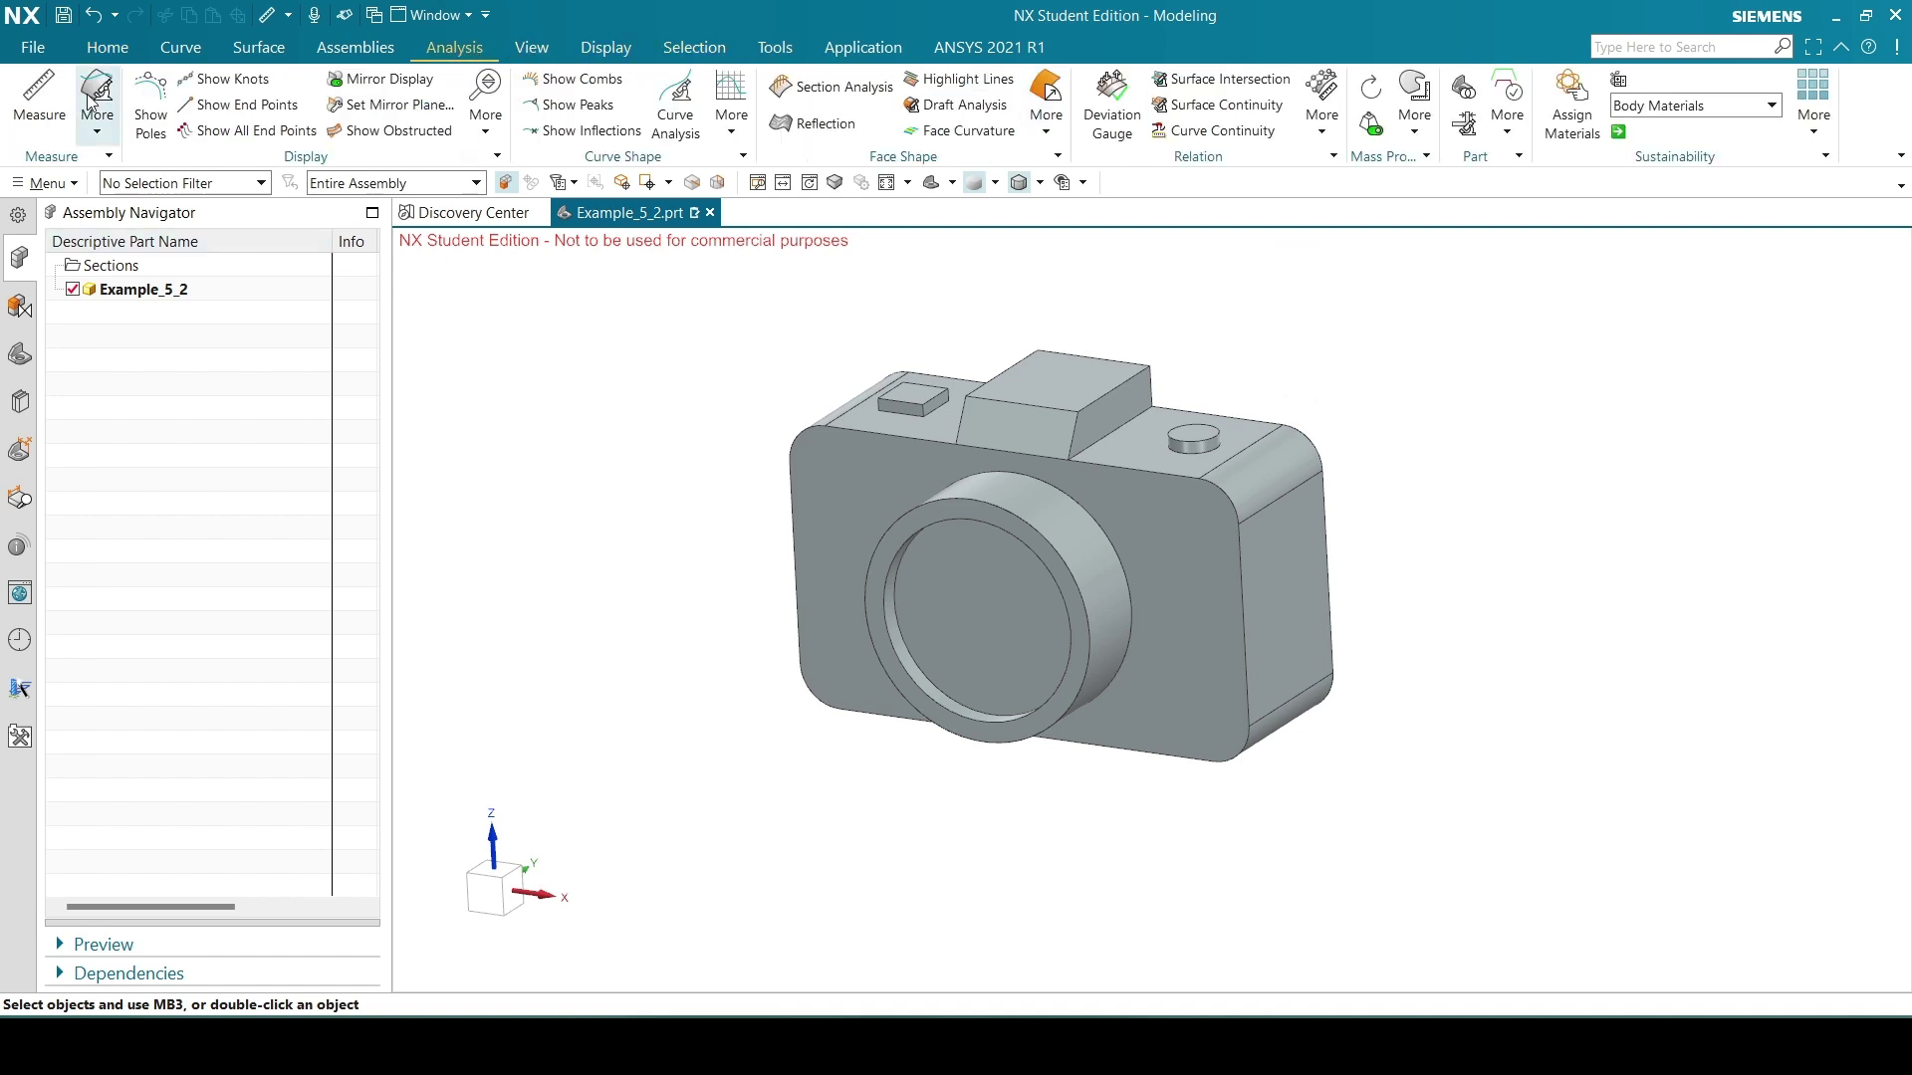
{"action": "left_click", "coordinate": [40, 88]}
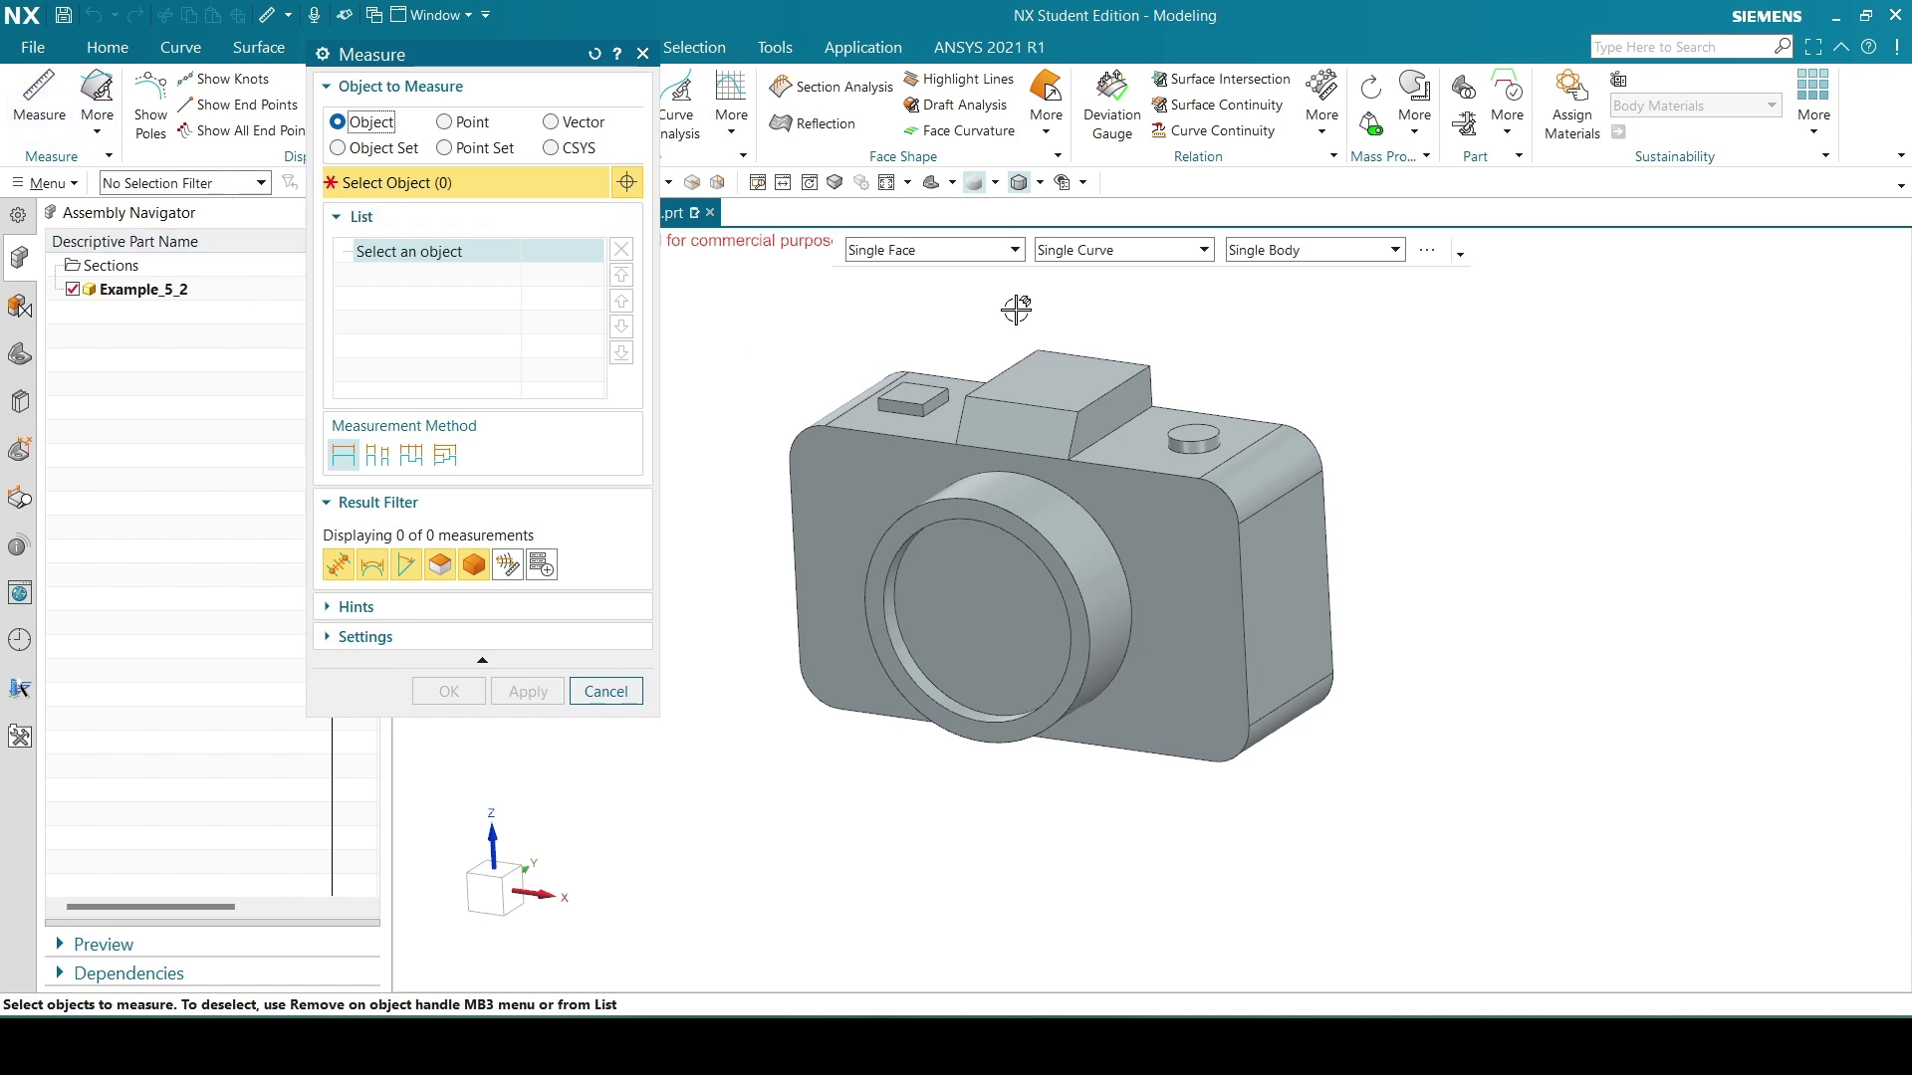
{"action": "left_click", "coordinate": [1284, 250]}
{"action": "left_click", "coordinate": [1285, 250]}
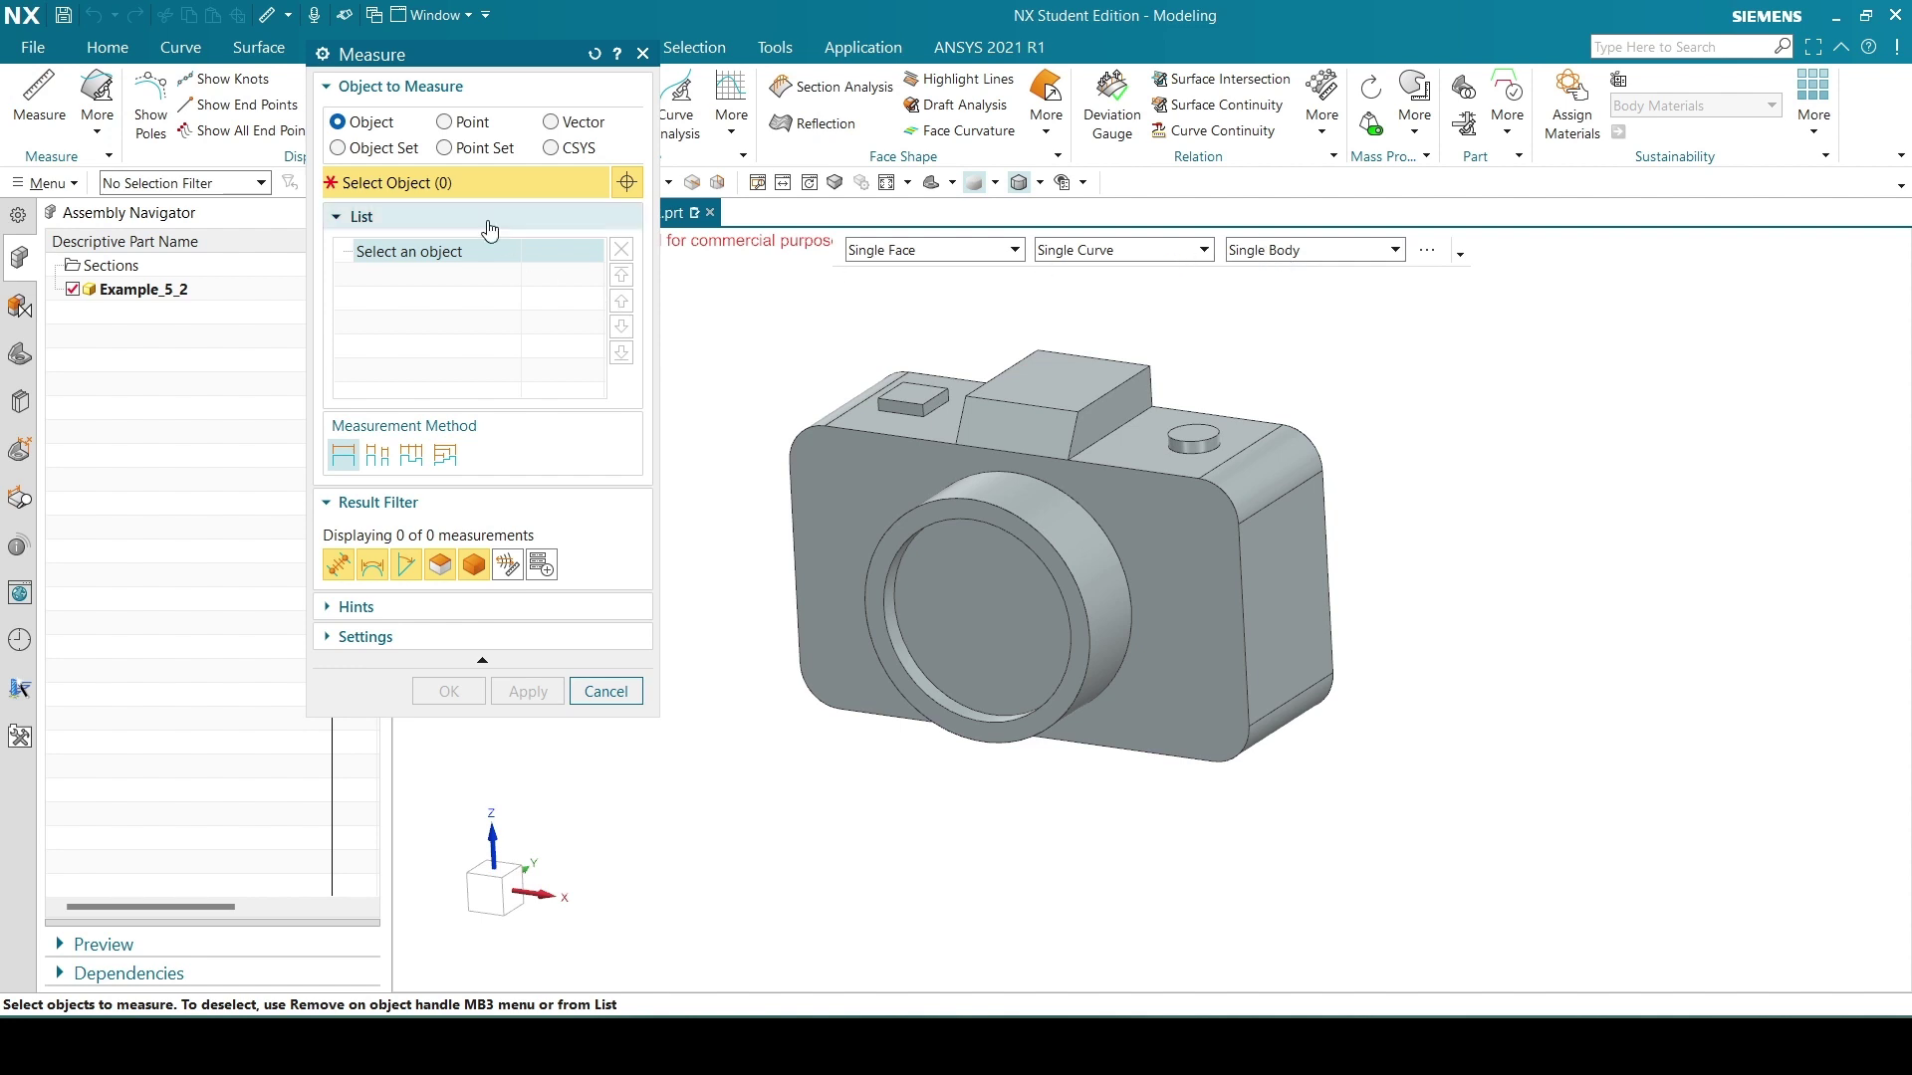
{"action": "left_click", "coordinate": [884, 465]}
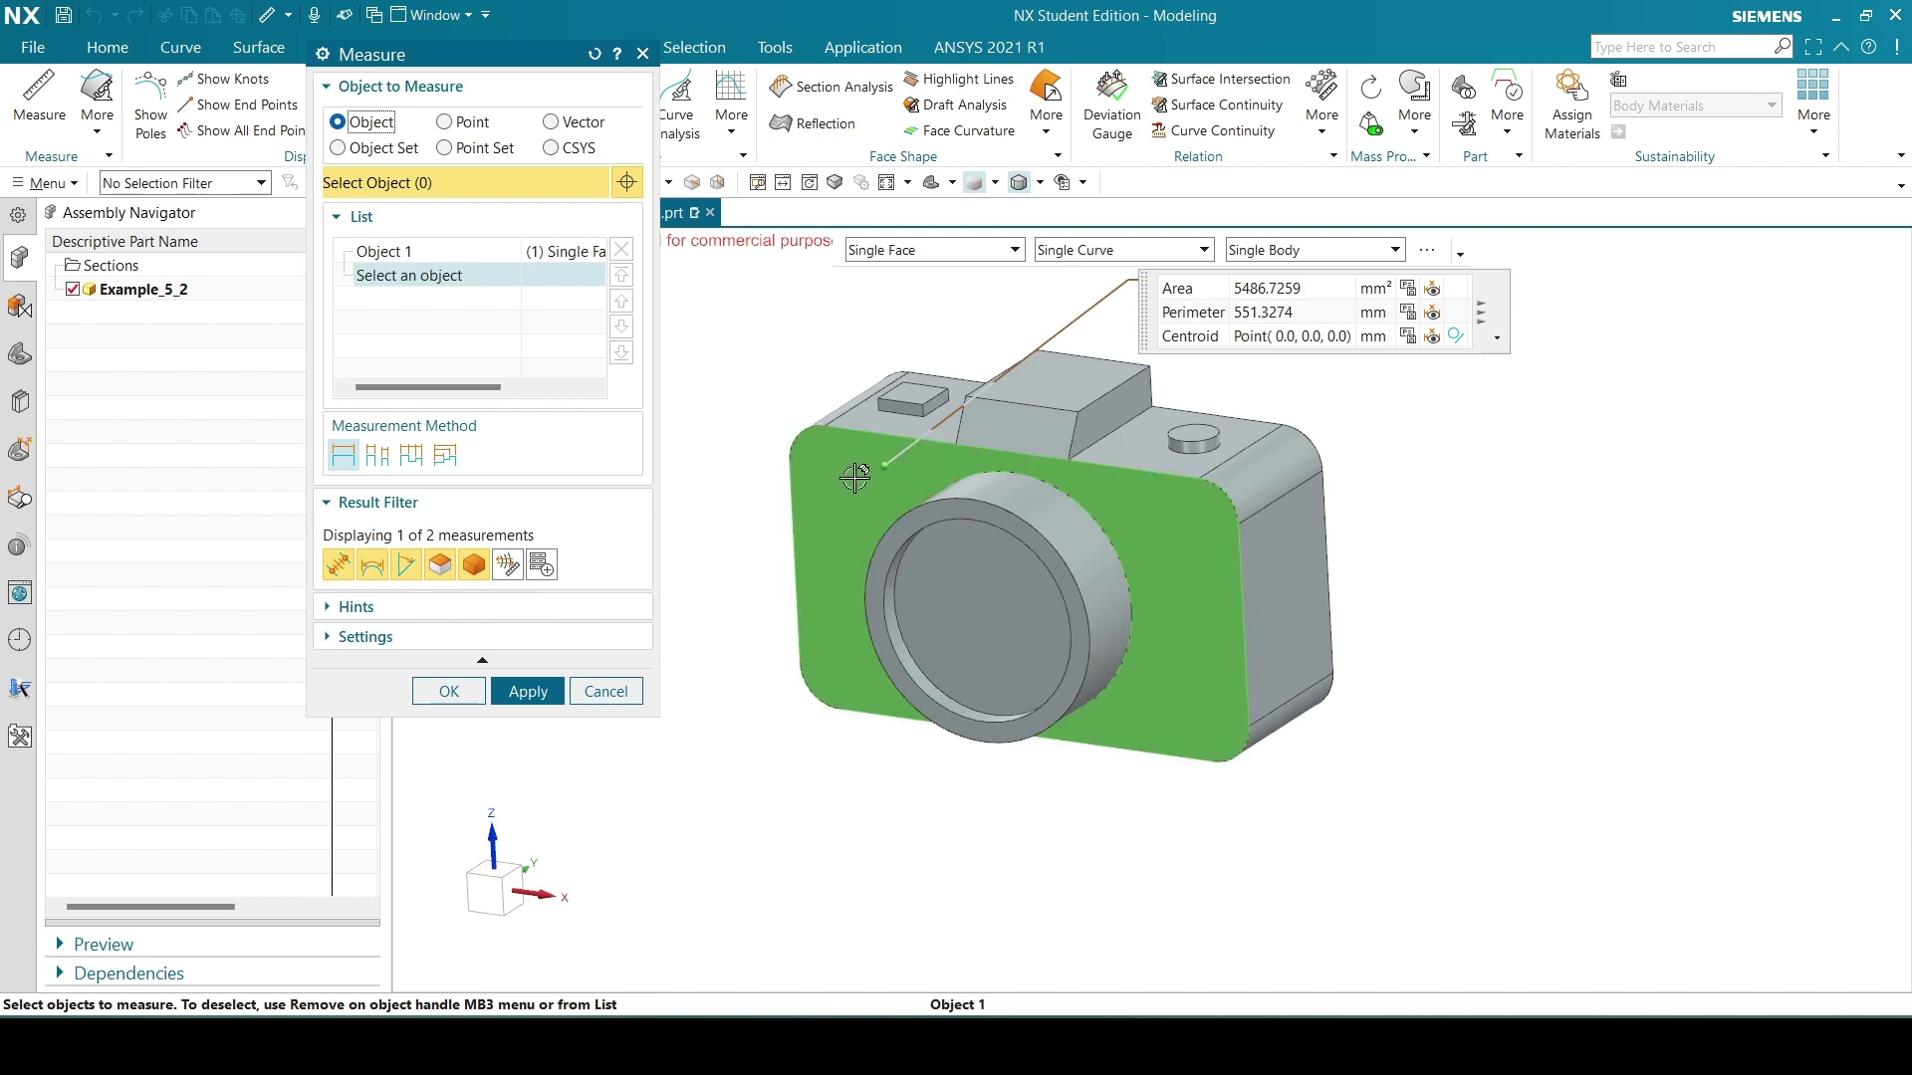
{"action": "left_click", "coordinate": [388, 251]}
{"action": "left_click", "coordinate": [621, 249]}
Measure the mass properties of the camera's entire solid body, picking it from the overlapping objects, and close Measure without creating a measurement.
{"action": "right_click", "coordinate": [926, 458]}
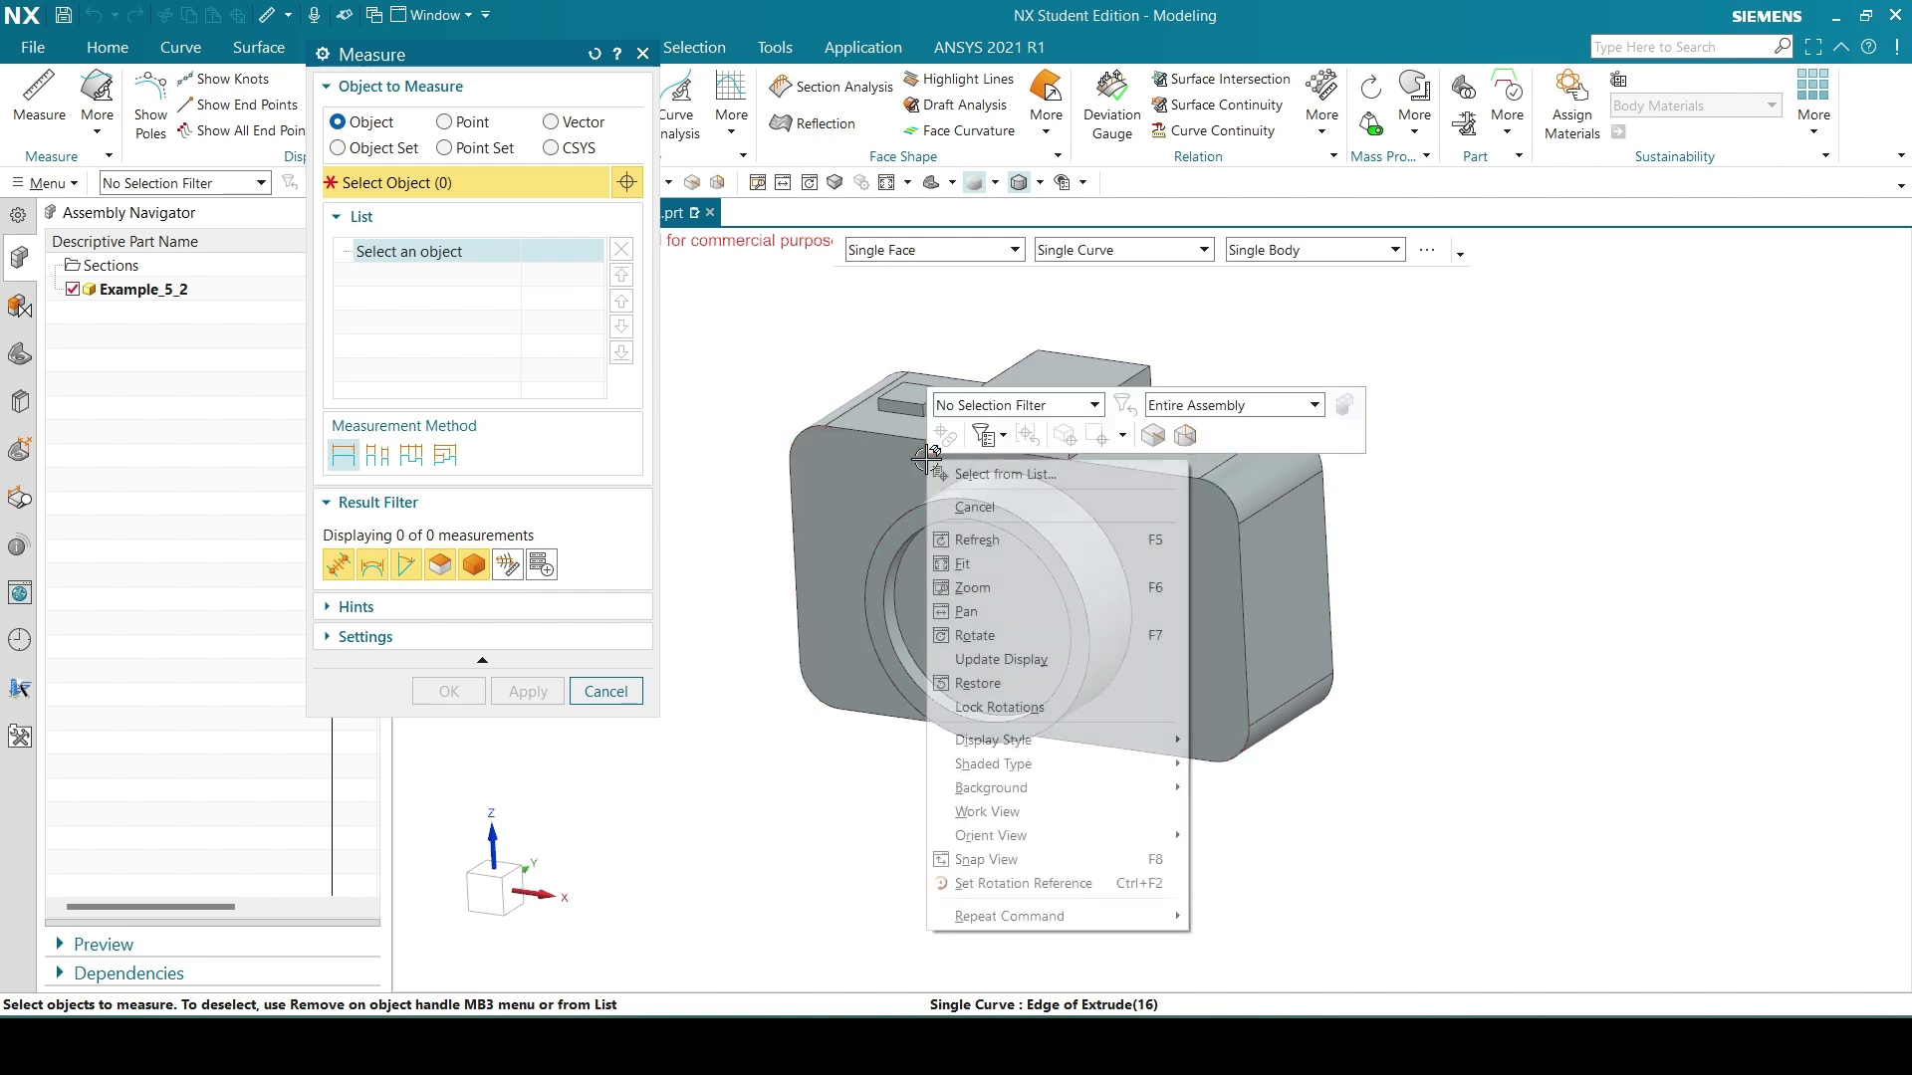
{"action": "left_click", "coordinate": [954, 475]}
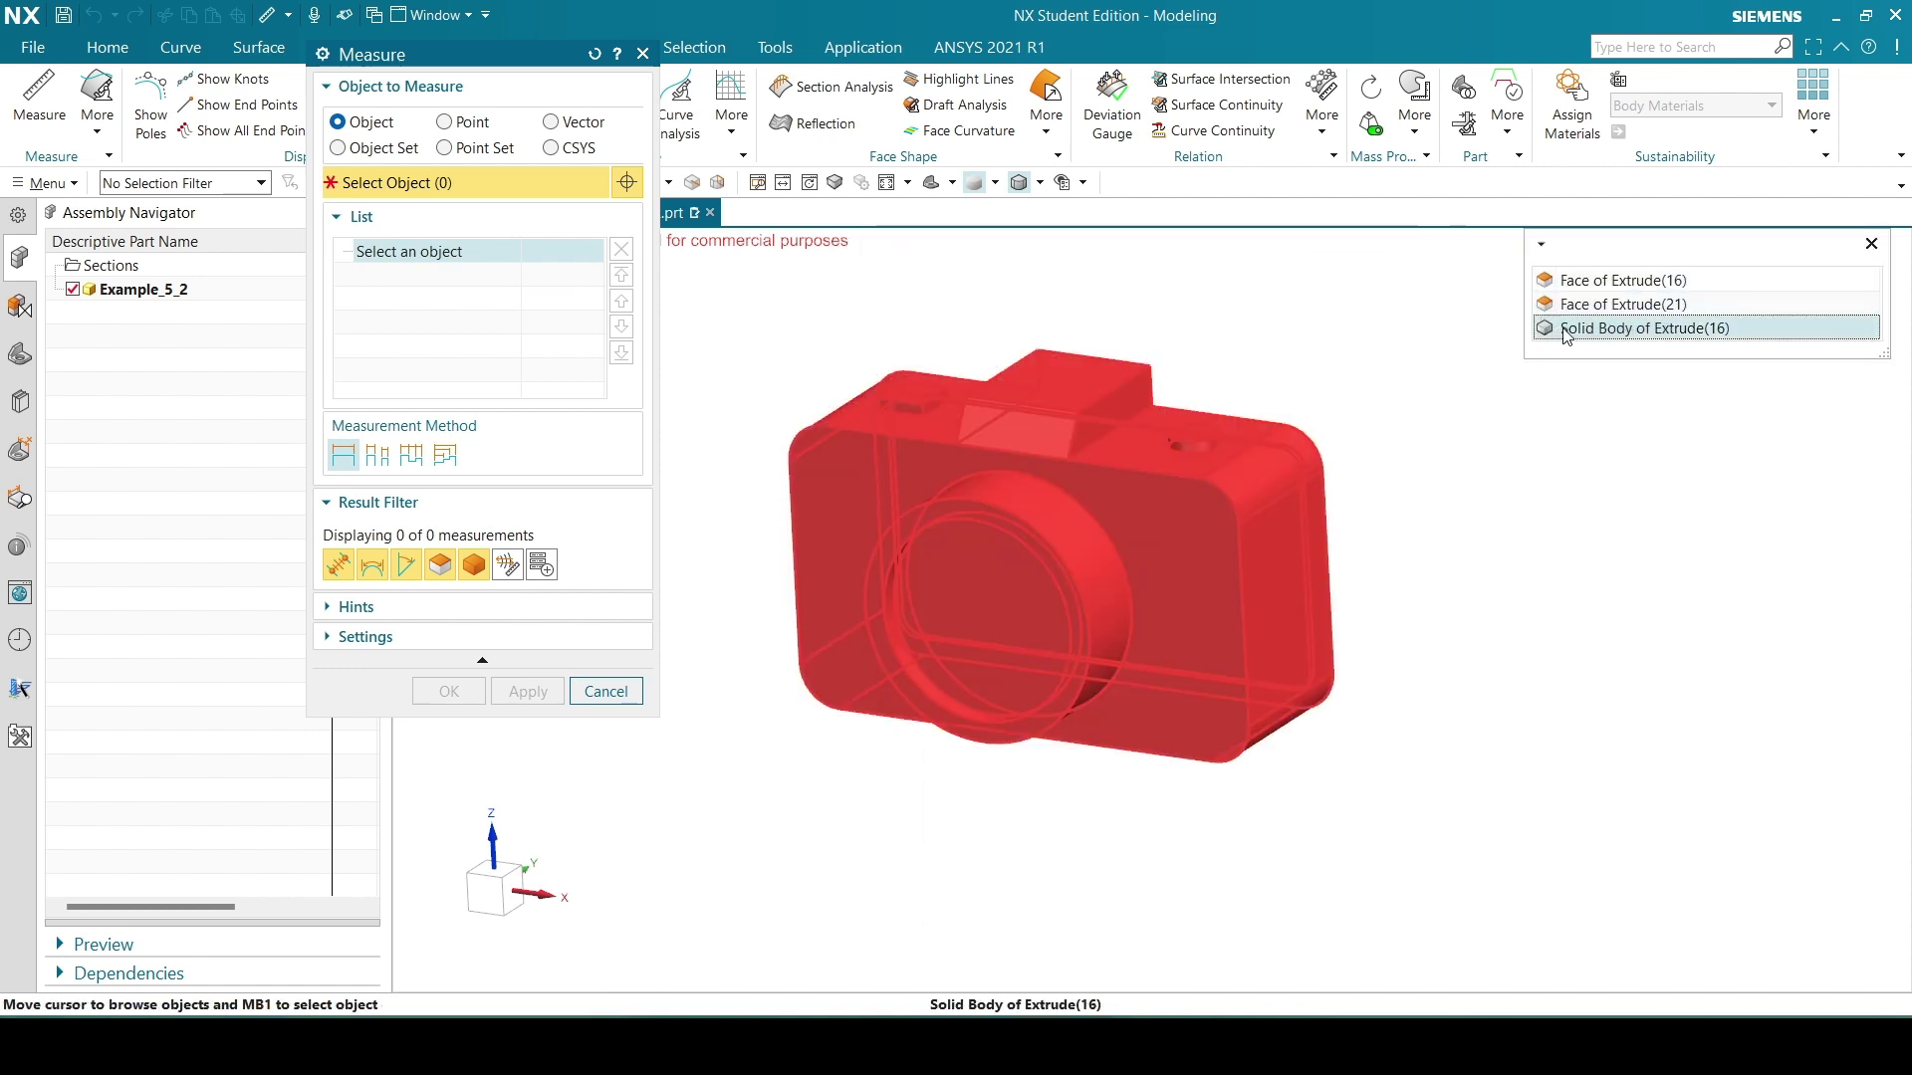
{"action": "left_click", "coordinate": [1591, 328]}
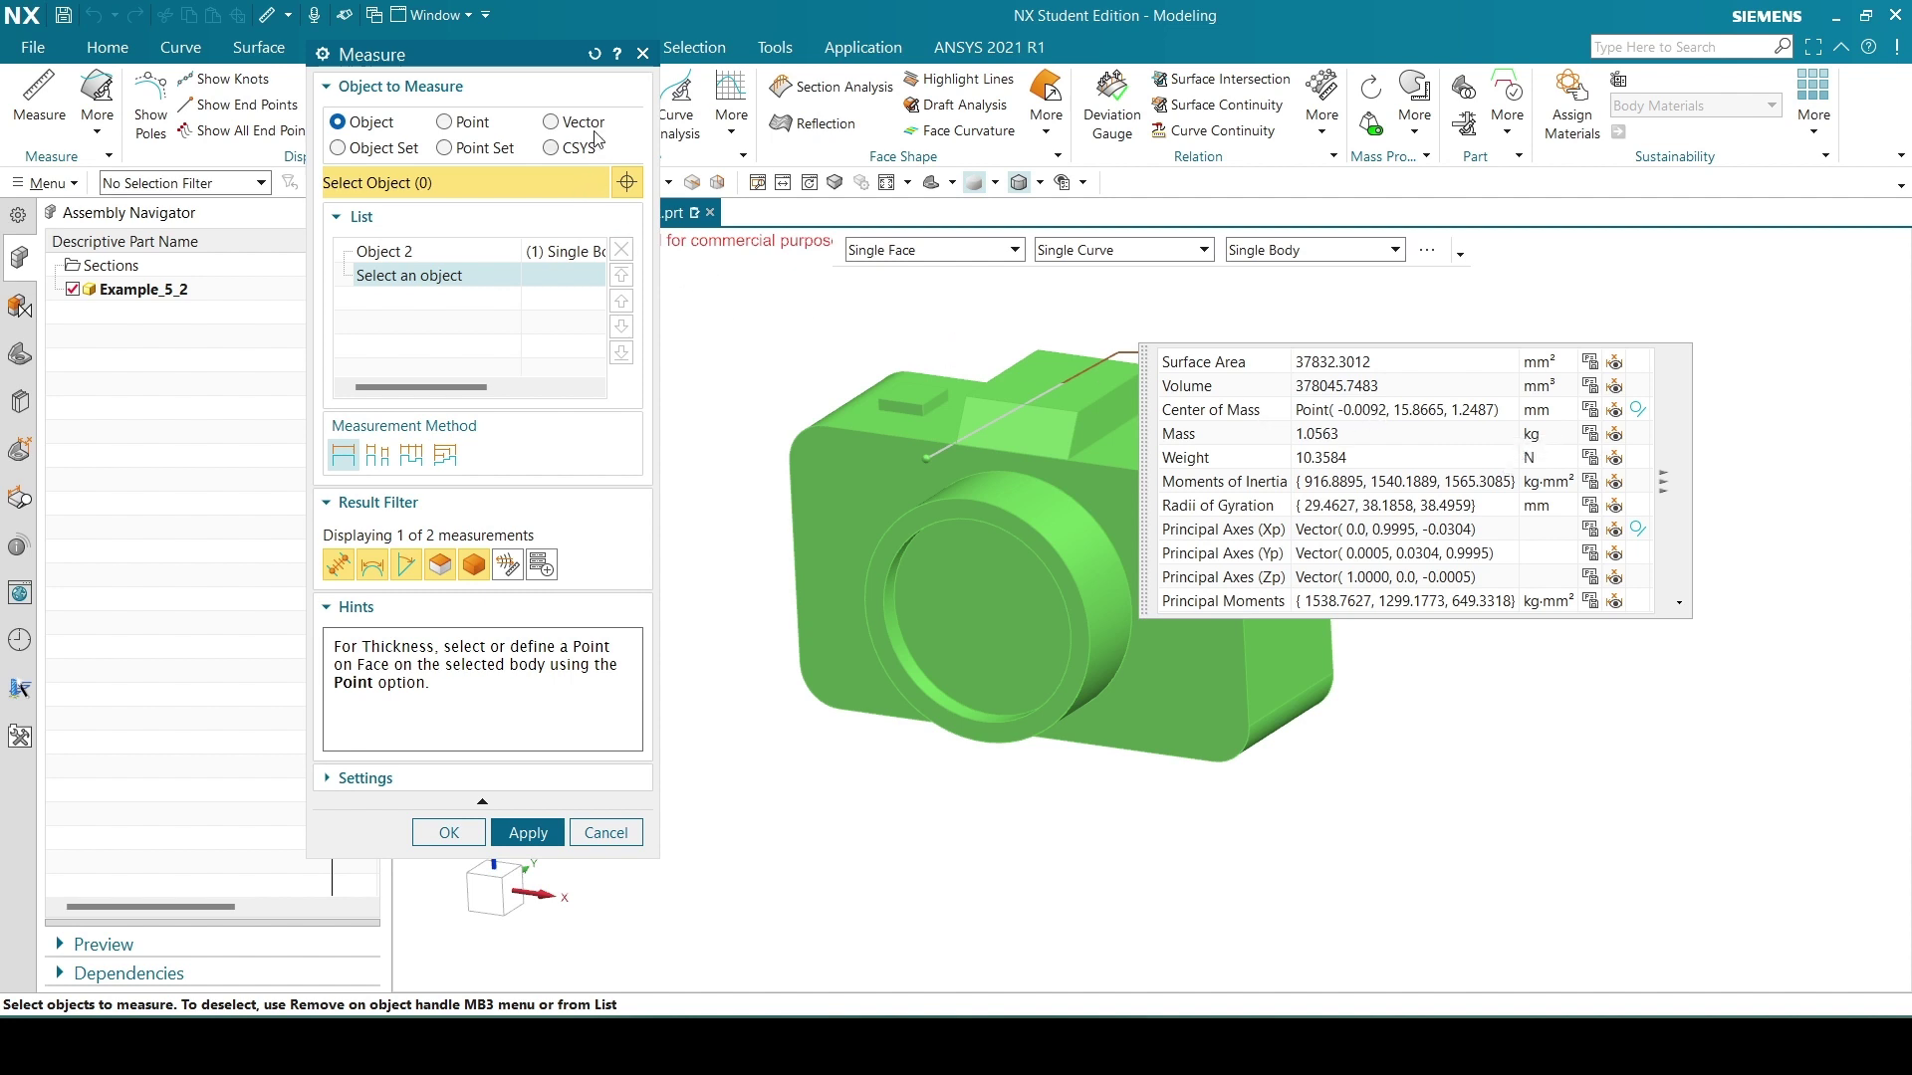
{"action": "left_click", "coordinate": [642, 54]}
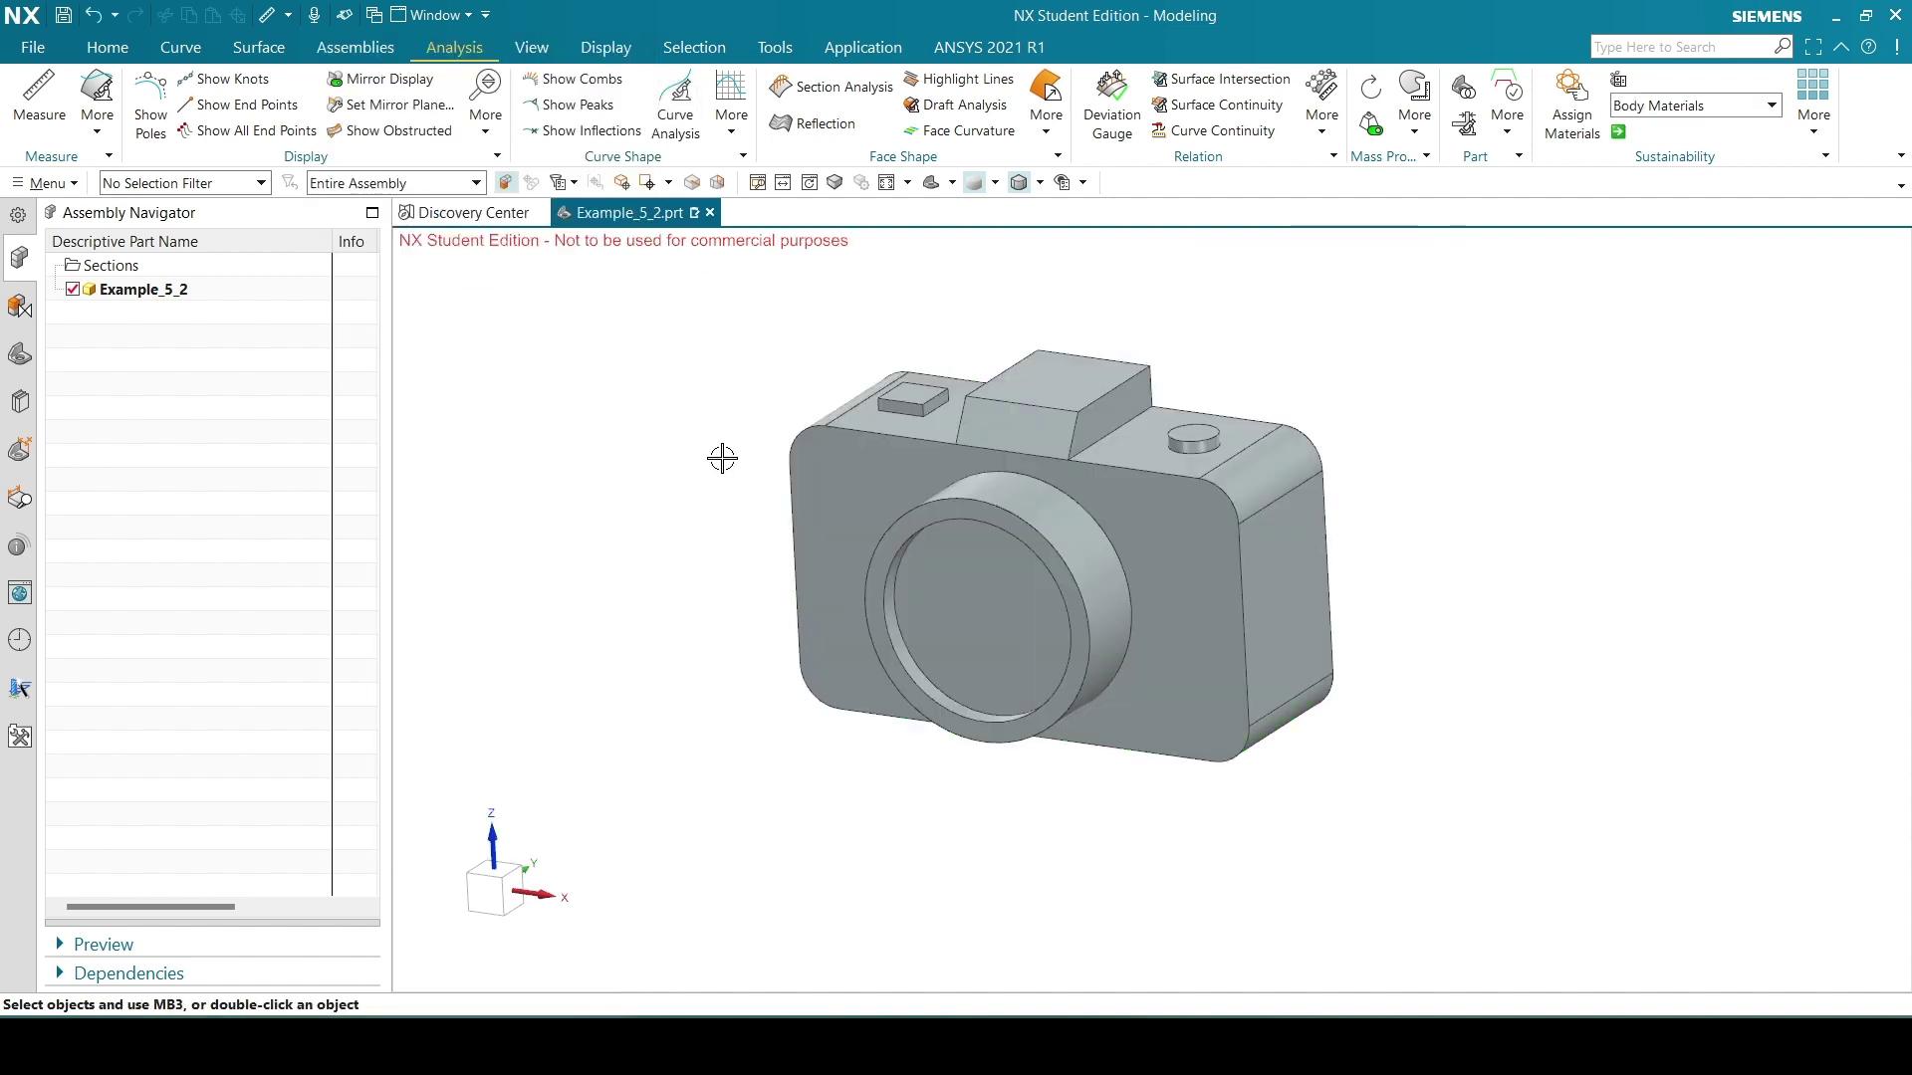